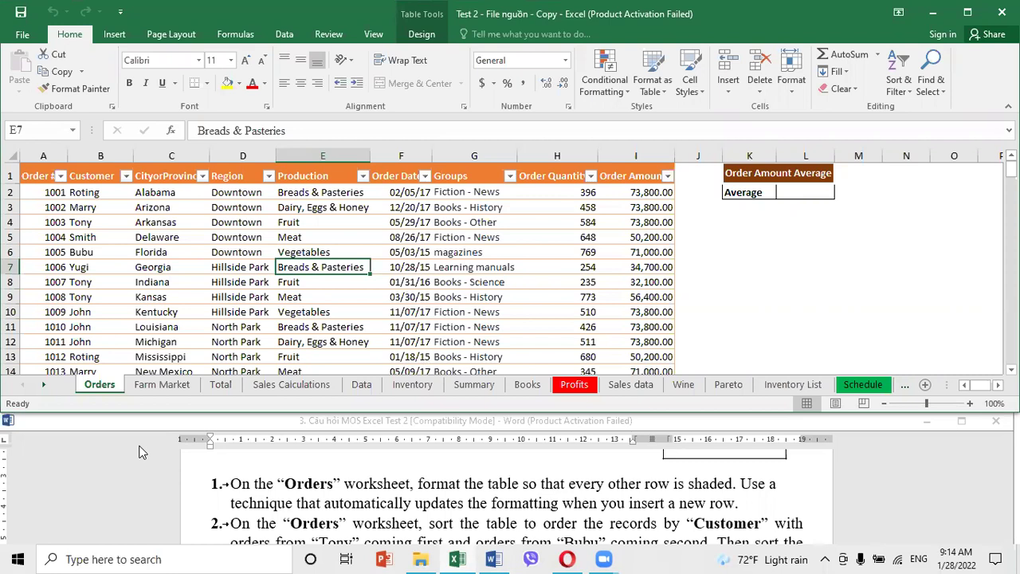
Turn on Banded Rows for the Orders table from Table Design
{"action": "left_click", "coordinate": [252, 251]}
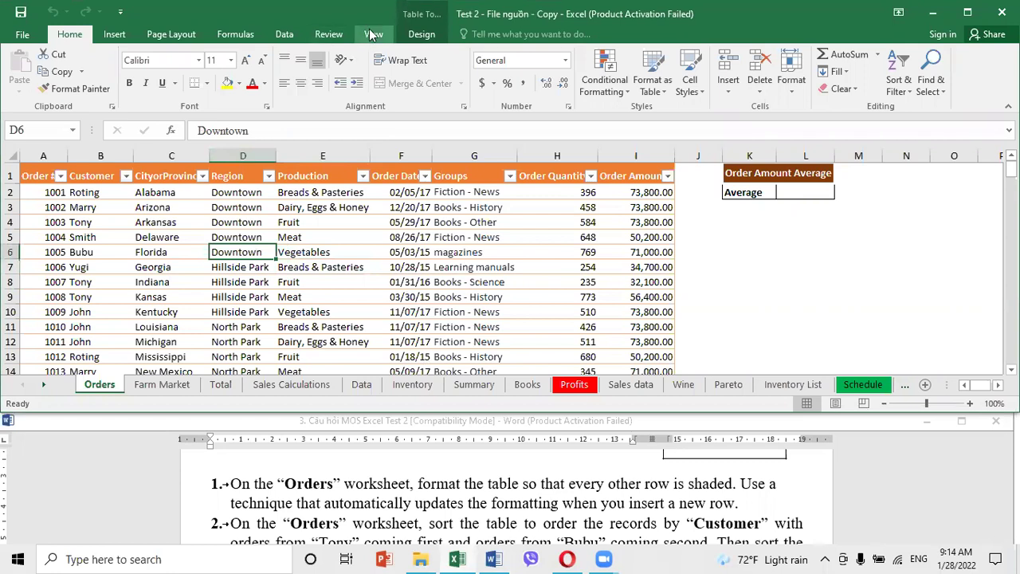
{"action": "left_click", "coordinate": [422, 34]}
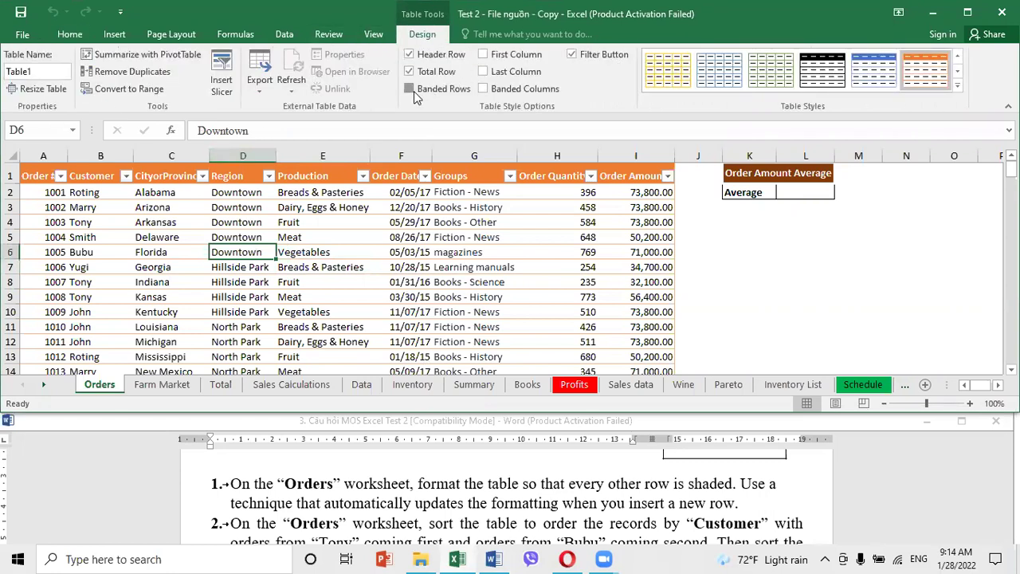
{"action": "left_click", "coordinate": [409, 89]}
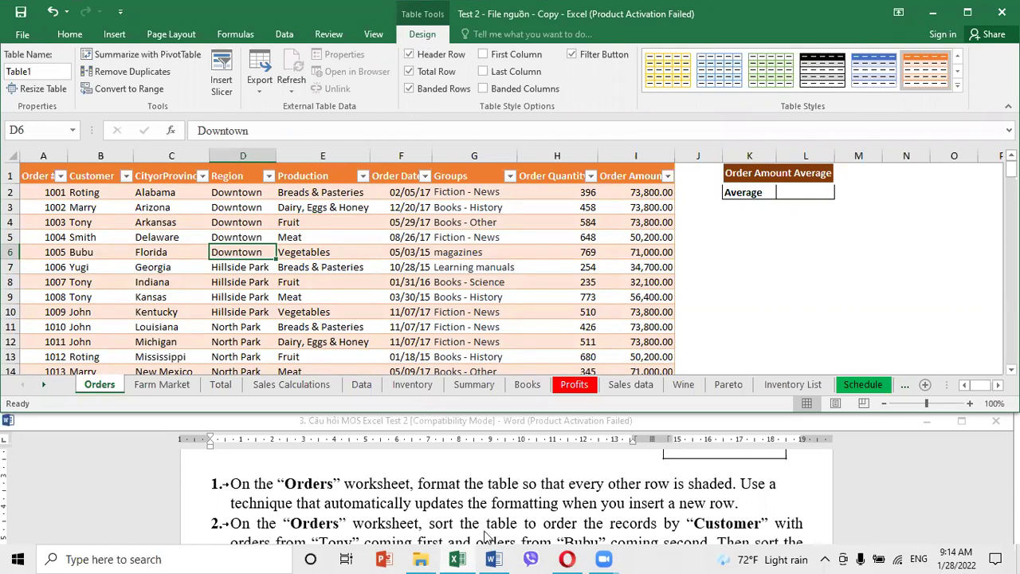
Read task 2 in the Word instructions document
{"action": "left_click", "coordinate": [446, 530]}
{"action": "scroll", "coordinate": [449, 523], "scroll_direction": "down", "scroll_amount": 1}
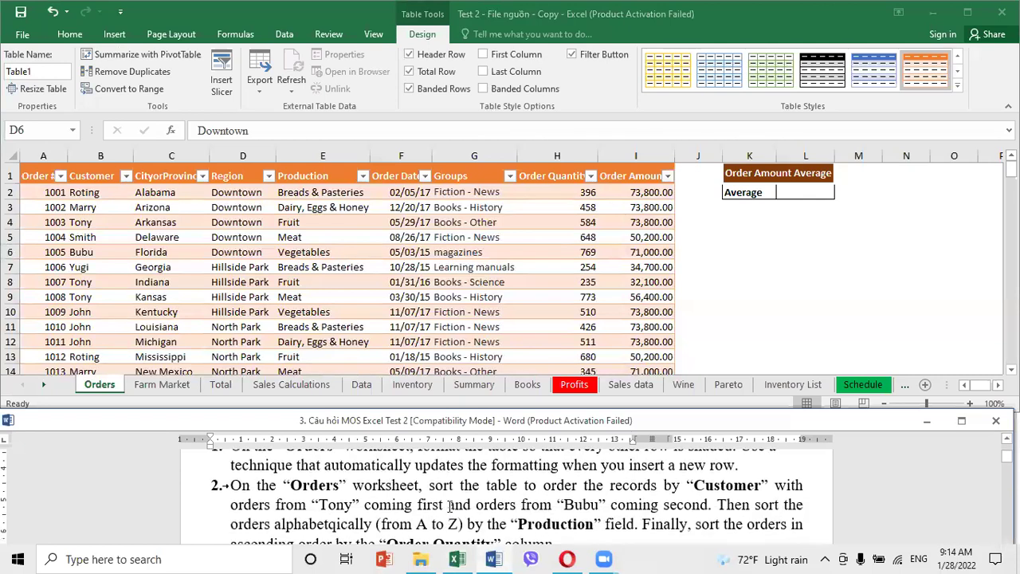
{"action": "scroll", "coordinate": [439, 501], "scroll_direction": "up", "scroll_amount": 1}
{"action": "scroll", "coordinate": [439, 501], "scroll_direction": "up", "scroll_amount": 1}
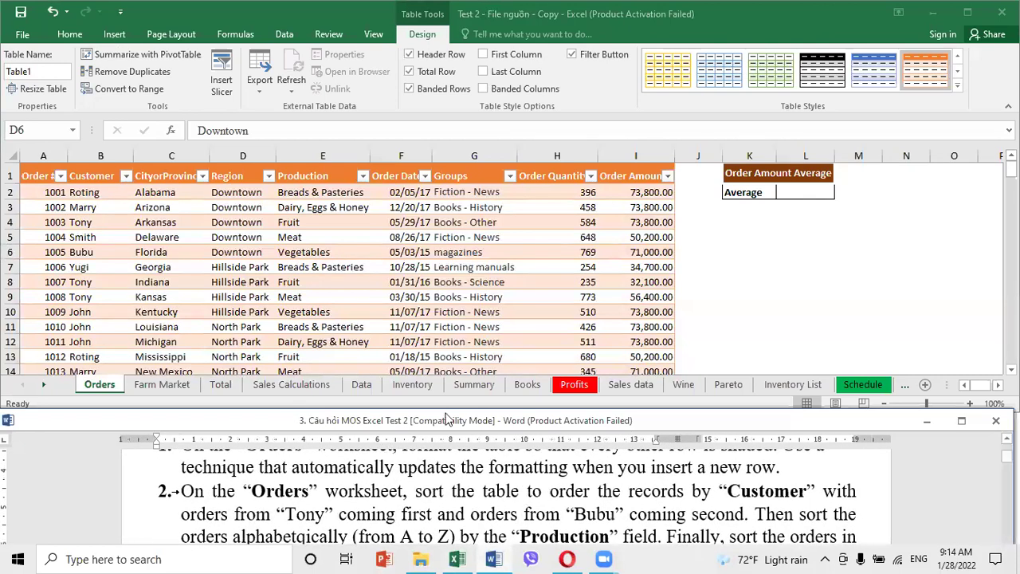
{"action": "key", "text": "alt+Tab"}
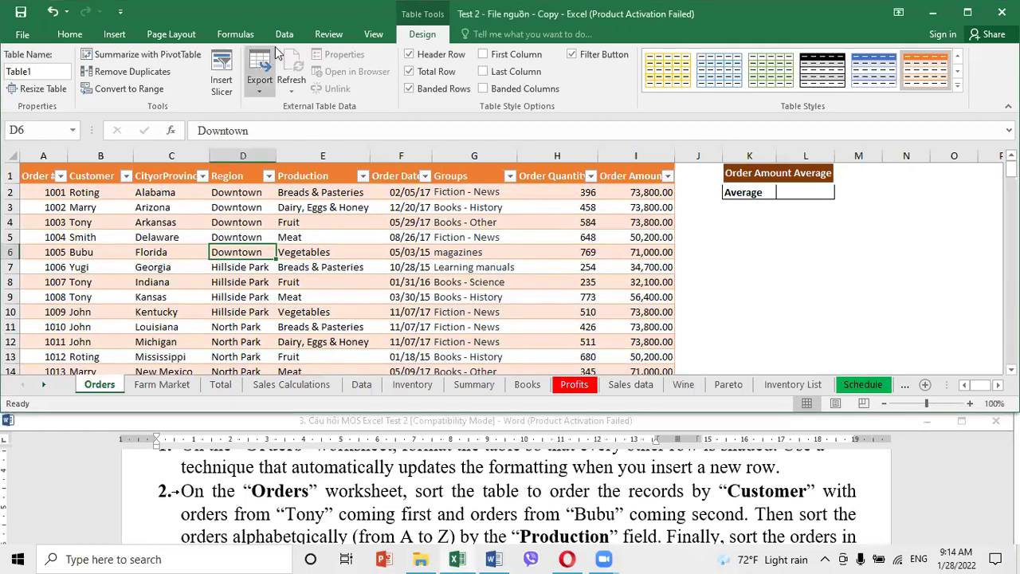
Open the Data Sort dialog and make Customer the first sort column
{"action": "left_click", "coordinate": [283, 34]}
{"action": "left_click", "coordinate": [456, 80]}
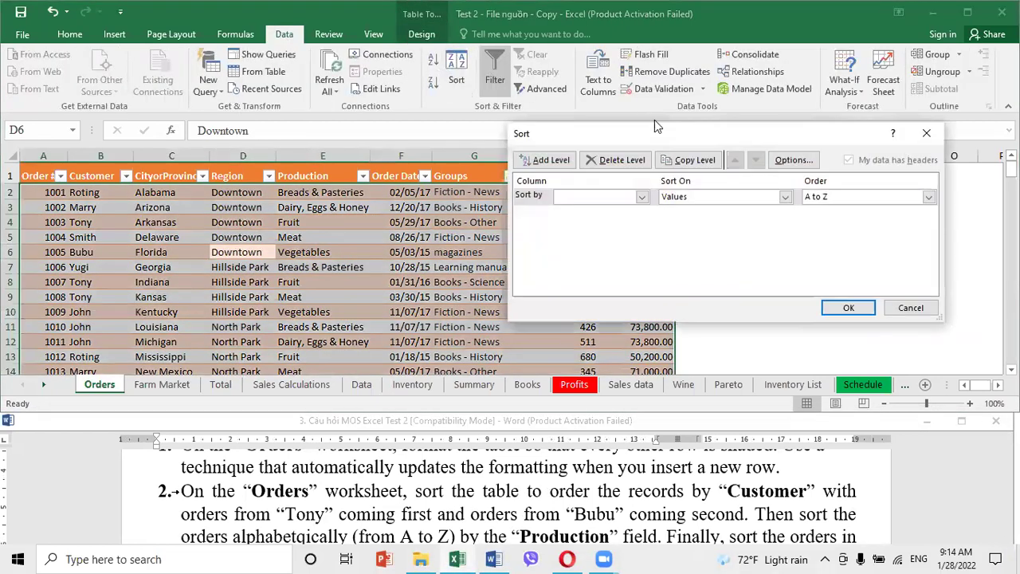
{"action": "left_click", "coordinate": [642, 197]}
{"action": "left_click", "coordinate": [586, 221]}
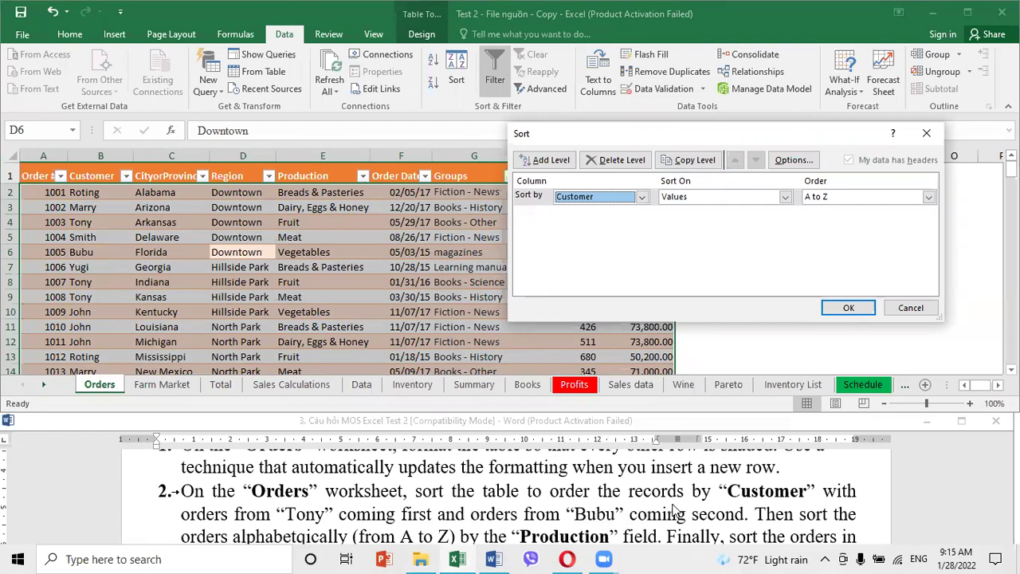
{"action": "left_click", "coordinate": [929, 197]}
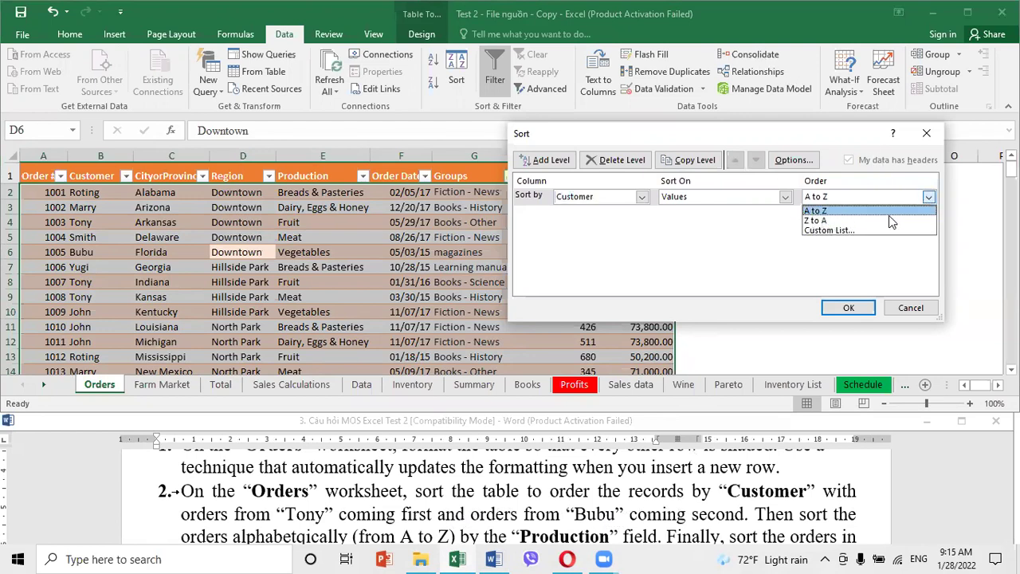
Set the Customer level's order to the custom list Tony, Bubu
{"action": "left_click", "coordinate": [829, 231]}
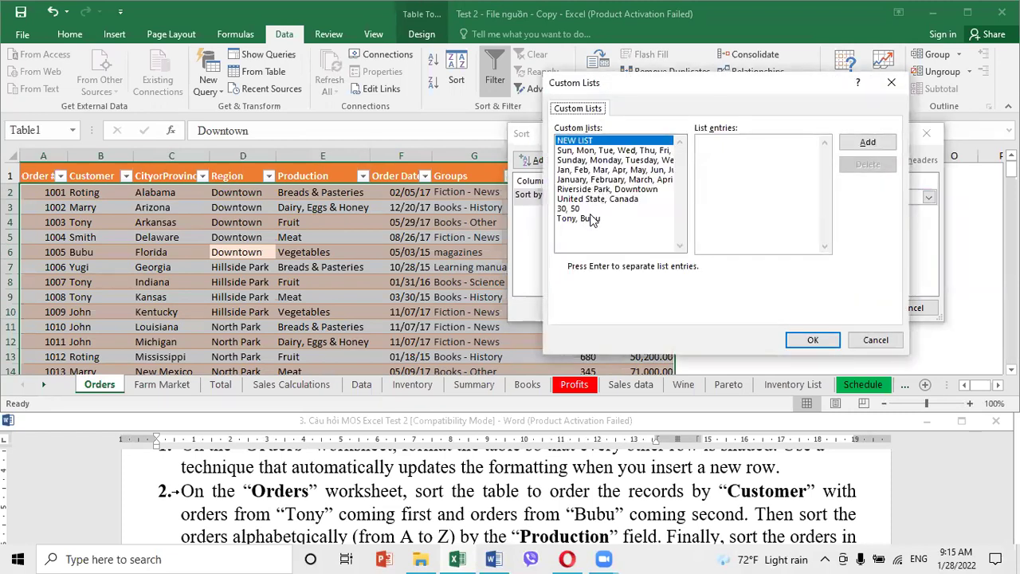
{"action": "left_click", "coordinate": [595, 219]}
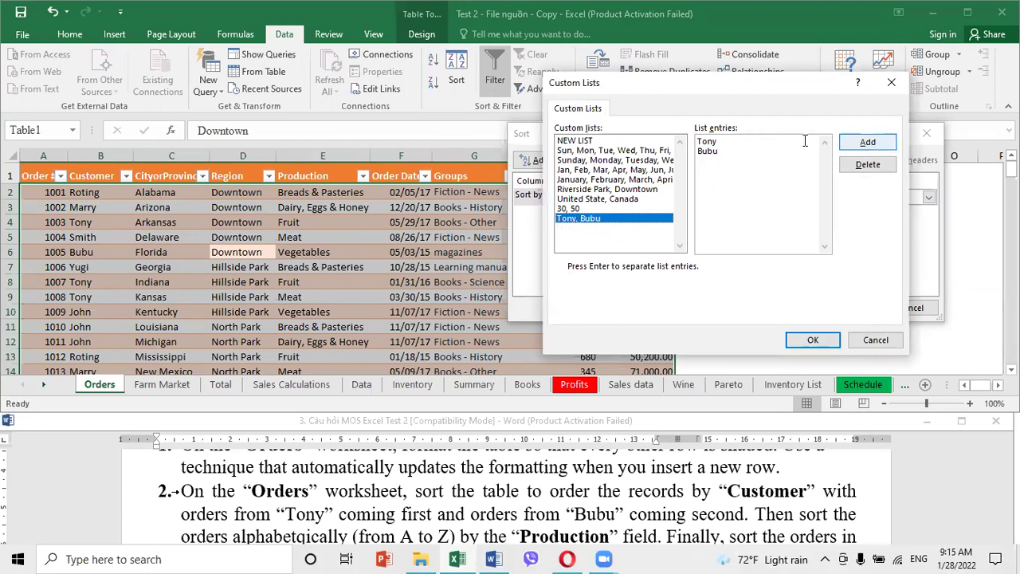
{"action": "left_click", "coordinate": [571, 209]}
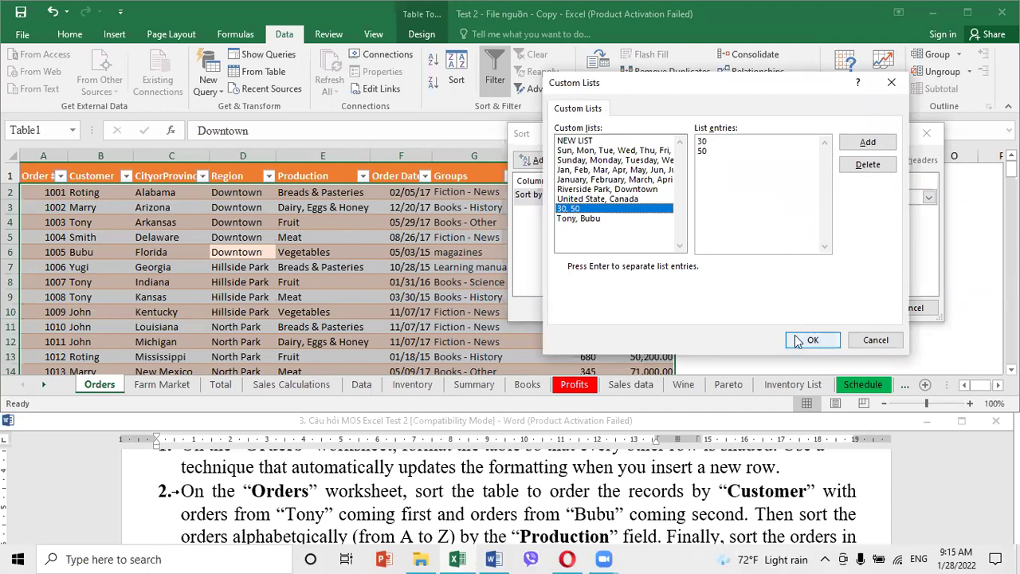
{"action": "left_click", "coordinate": [579, 218]}
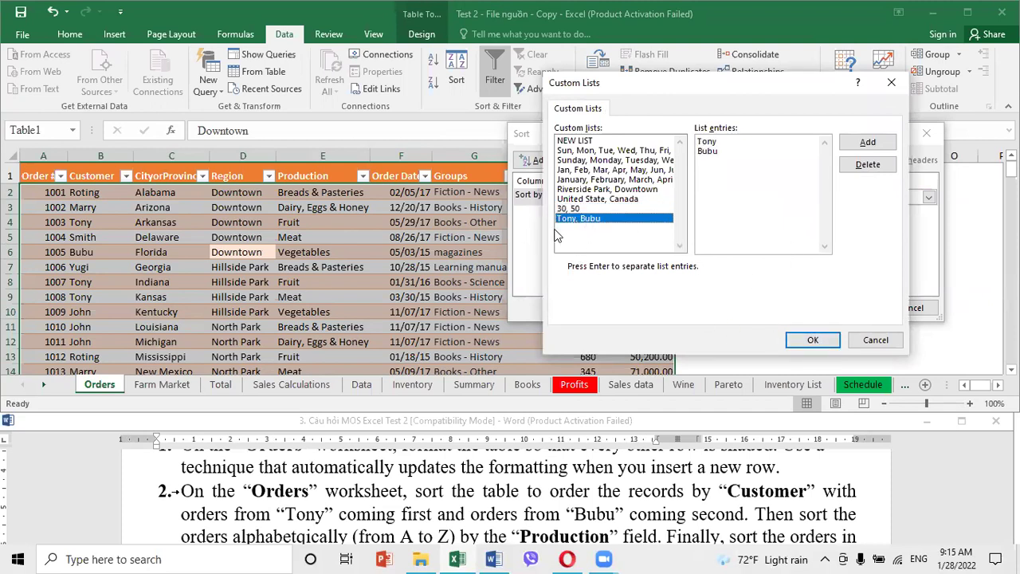
{"action": "left_click", "coordinate": [810, 340]}
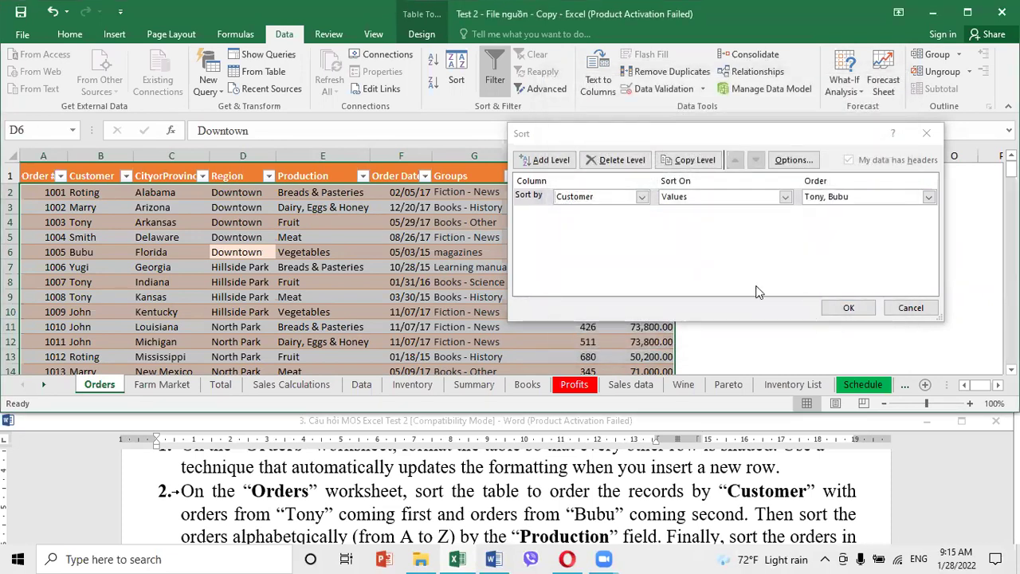
Add two sort levels and sort the second by Production, Z to A
{"action": "left_click", "coordinate": [567, 161]}
{"action": "left_click", "coordinate": [568, 161]}
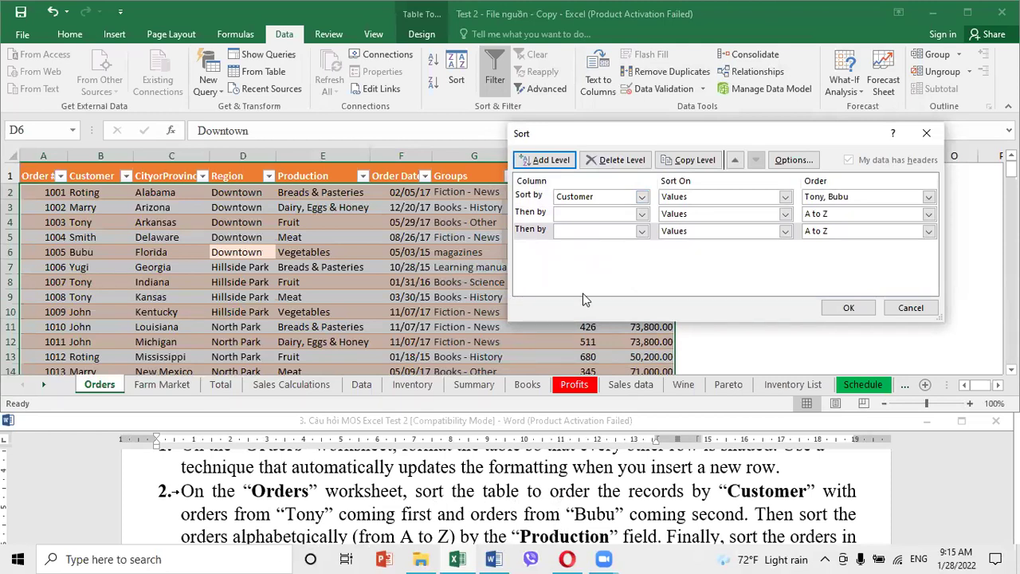
{"action": "left_click", "coordinate": [642, 214]}
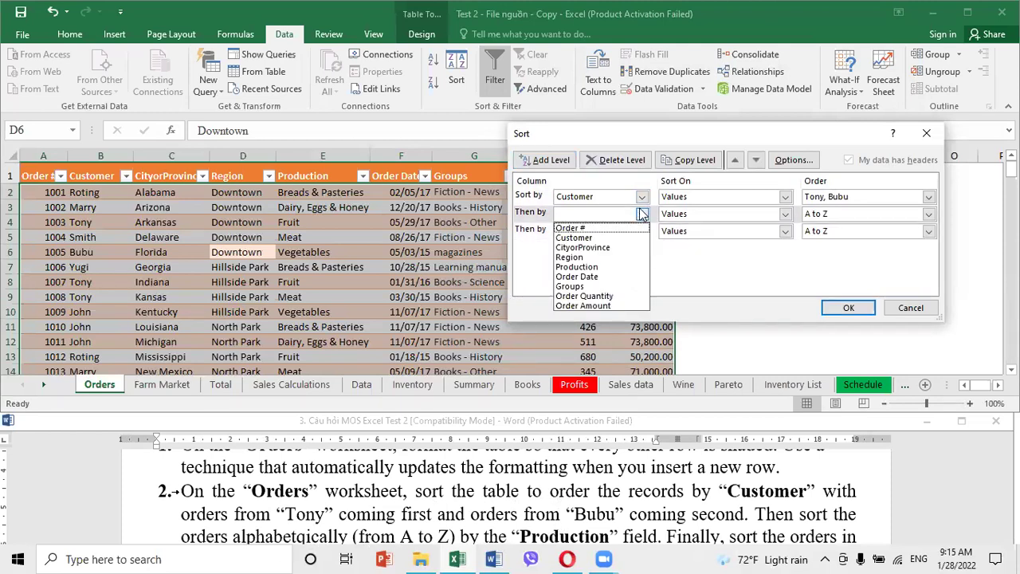
{"action": "left_click", "coordinate": [582, 267]}
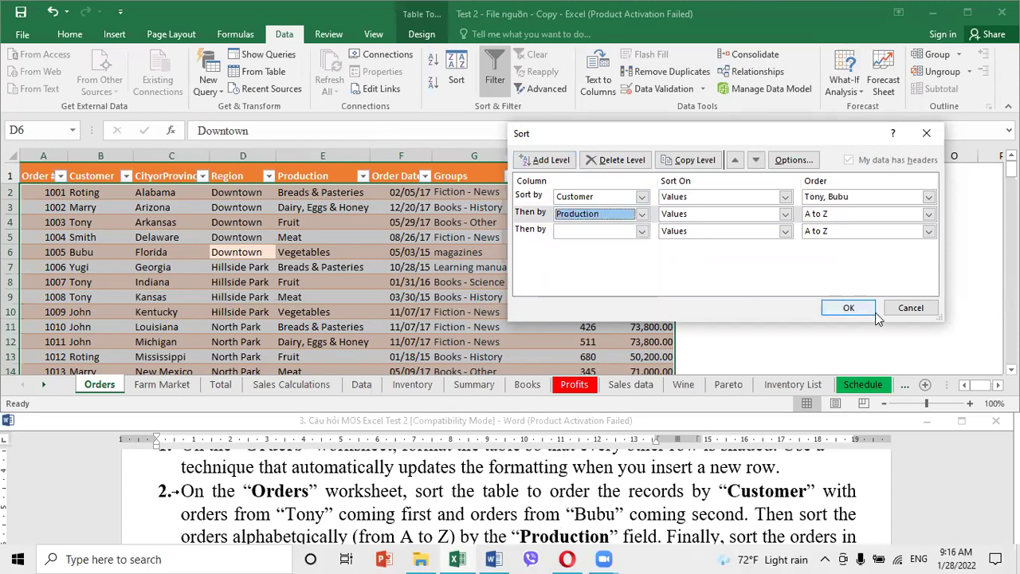
{"action": "left_click", "coordinate": [929, 214]}
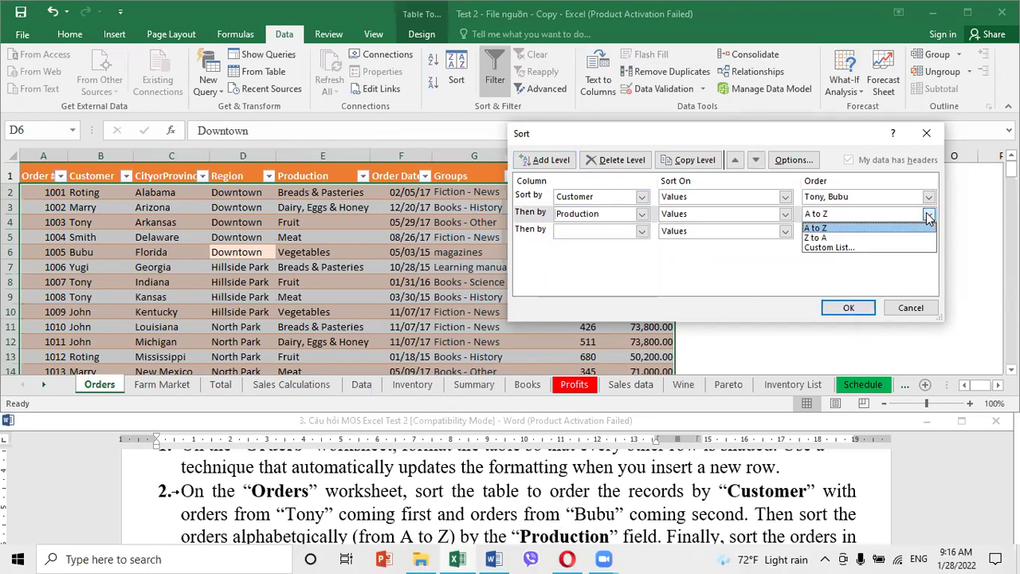
{"action": "left_click", "coordinate": [813, 228]}
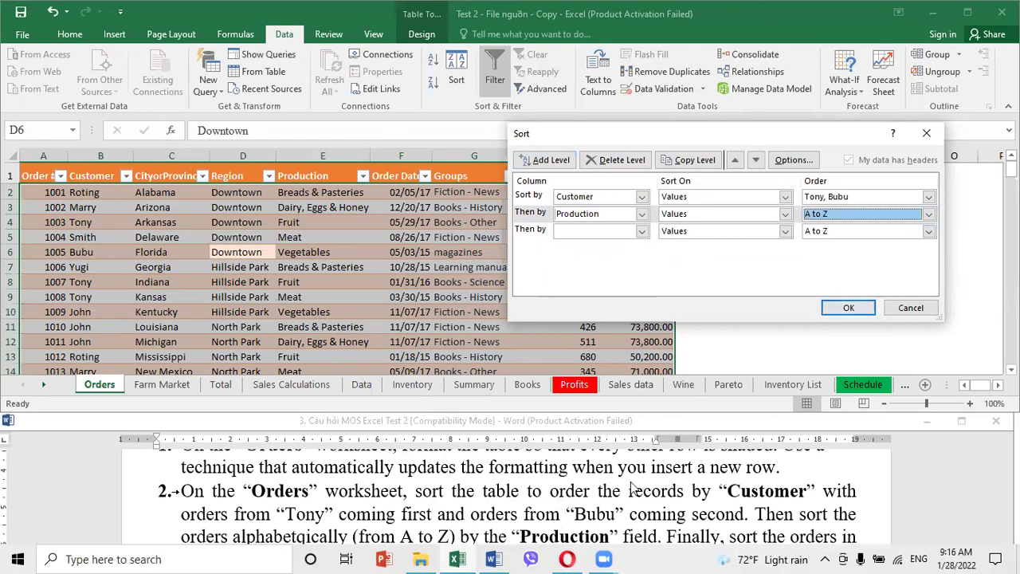
{"action": "key", "text": "Down"}
Sort the third level by Order Quantity smallest to largest and apply the sort
{"action": "left_click", "coordinate": [699, 528]}
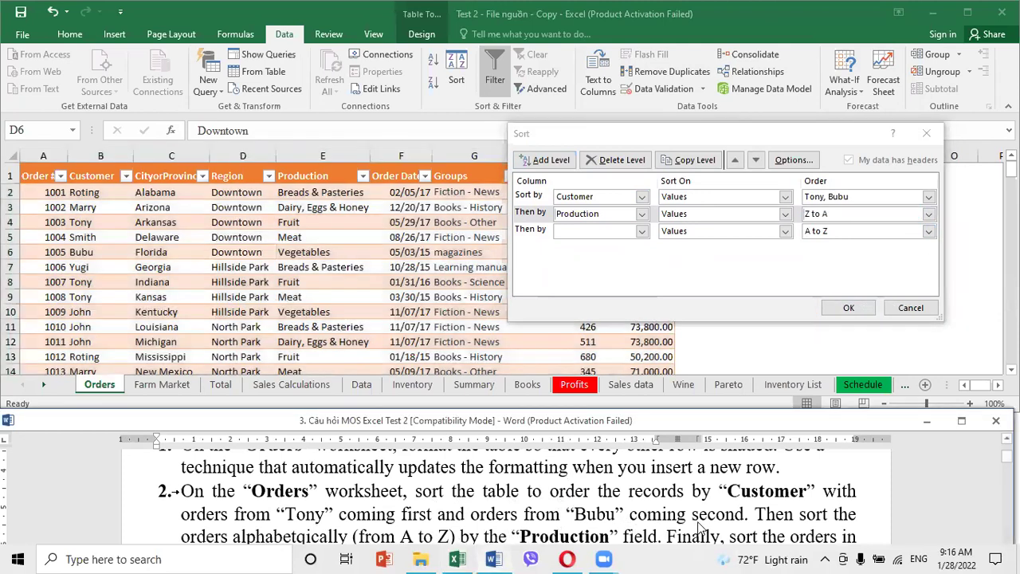
{"action": "scroll", "coordinate": [699, 522], "scroll_direction": "down", "scroll_amount": 1}
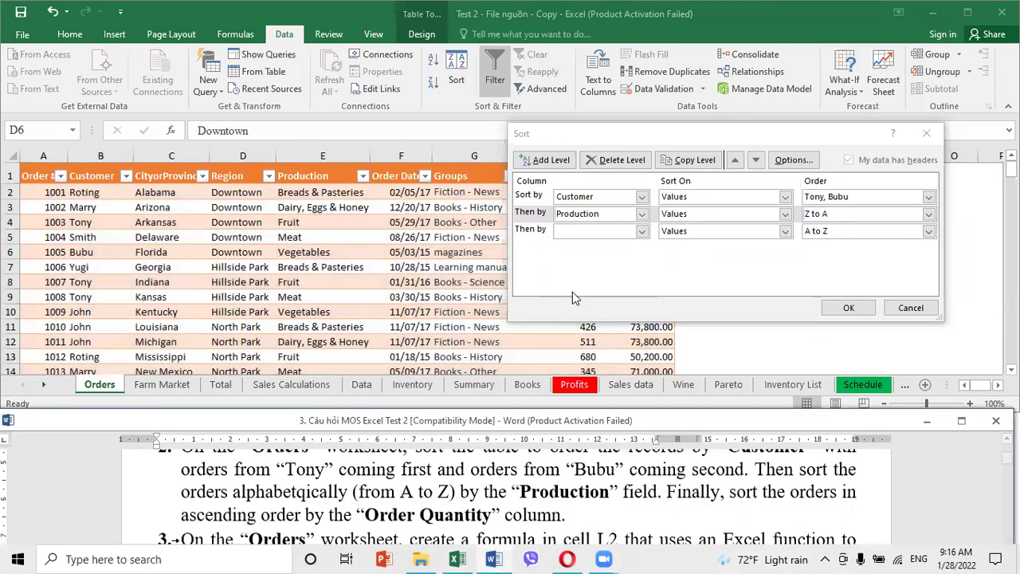
{"action": "left_click", "coordinate": [642, 231]}
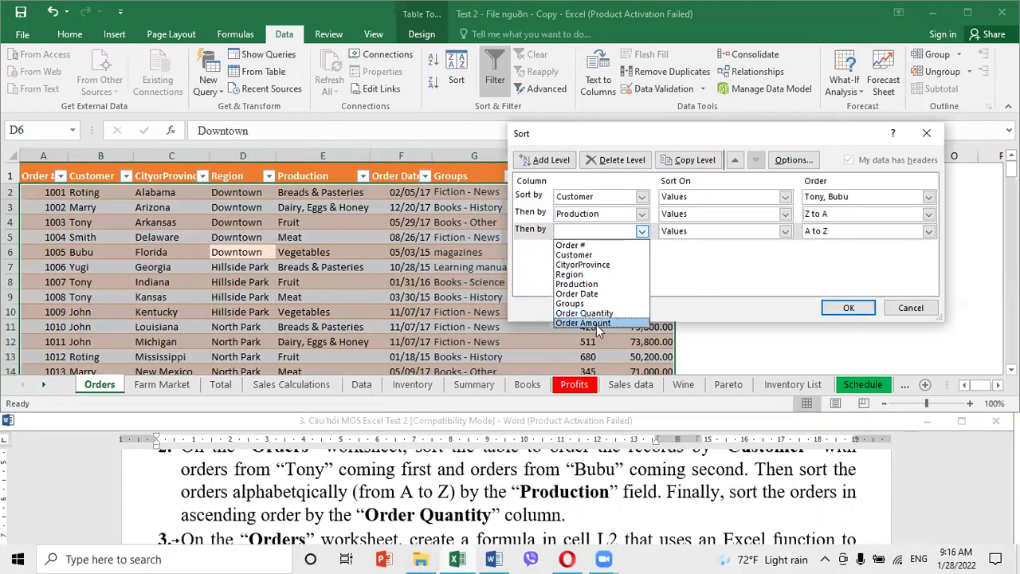
{"action": "left_click", "coordinate": [594, 314]}
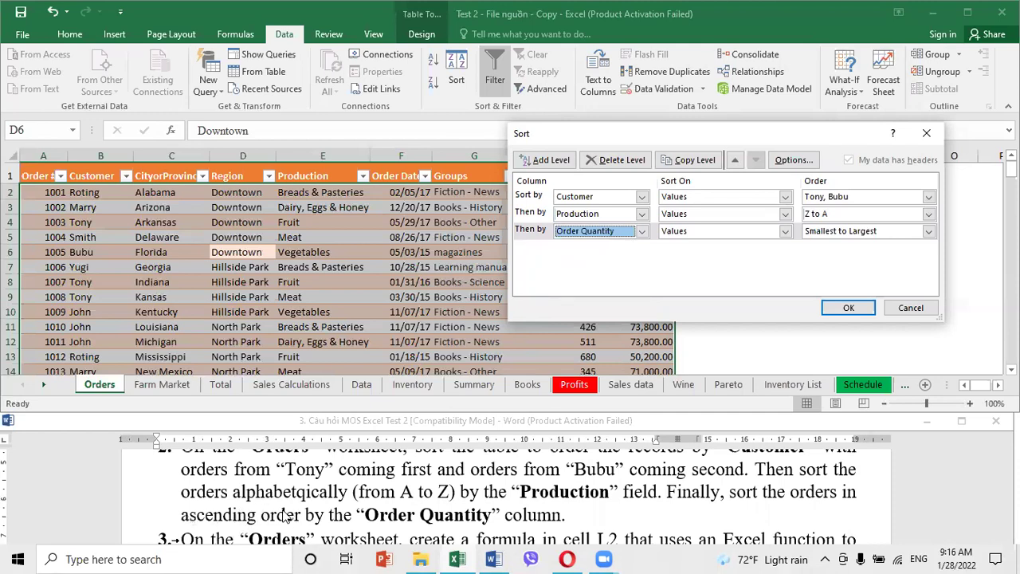
{"action": "left_click", "coordinate": [929, 230]}
{"action": "left_click", "coordinate": [841, 245]}
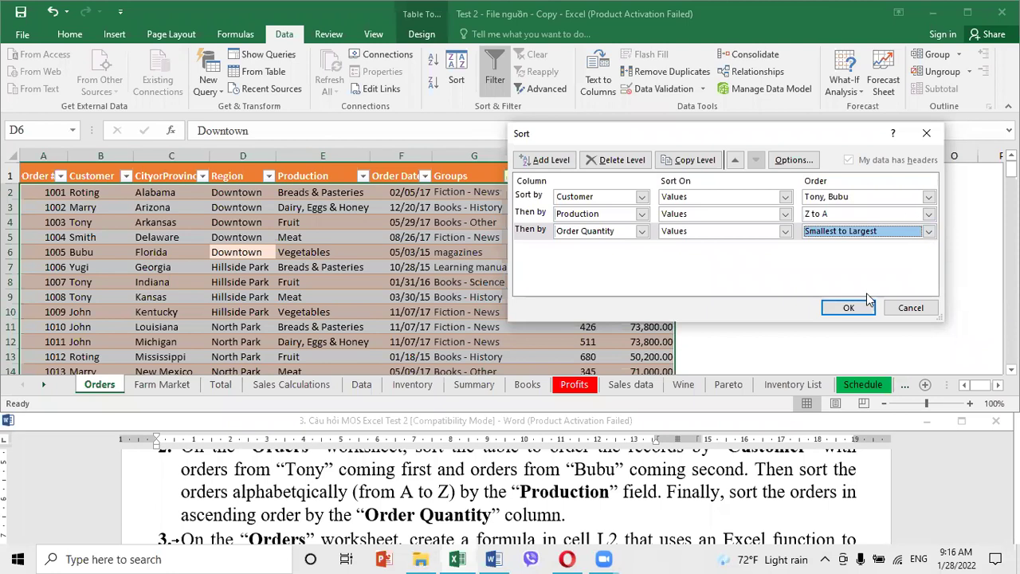
{"action": "left_click", "coordinate": [846, 307]}
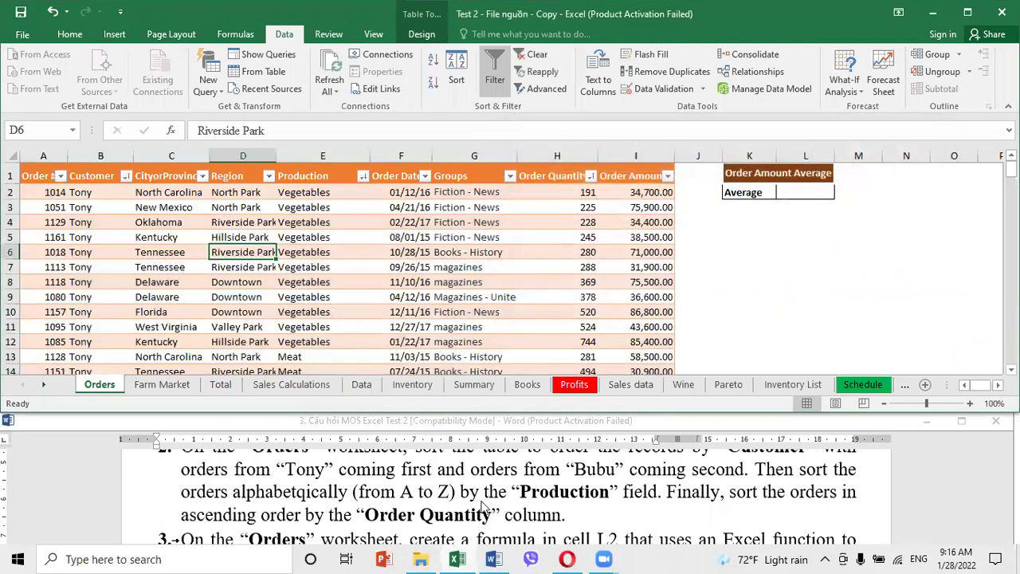
{"action": "left_click", "coordinate": [441, 512]}
Read task 3, then go to cell L2 through the Name Box
{"action": "scroll", "coordinate": [437, 510], "scroll_direction": "down", "scroll_amount": 1}
{"action": "scroll", "coordinate": [437, 510], "scroll_direction": "down", "scroll_amount": 1}
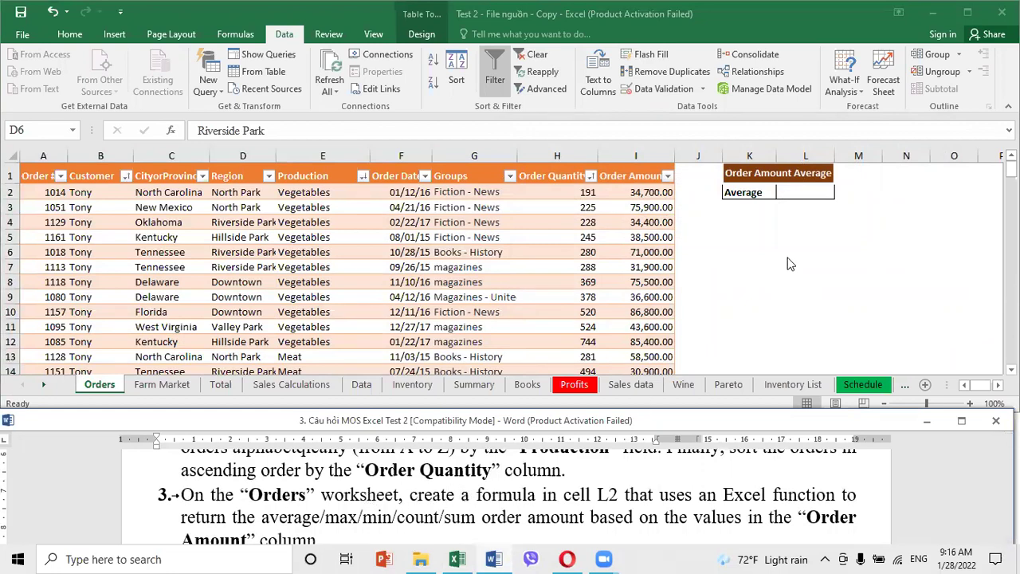
{"action": "left_click", "coordinate": [808, 193]}
{"action": "left_click", "coordinate": [808, 193]}
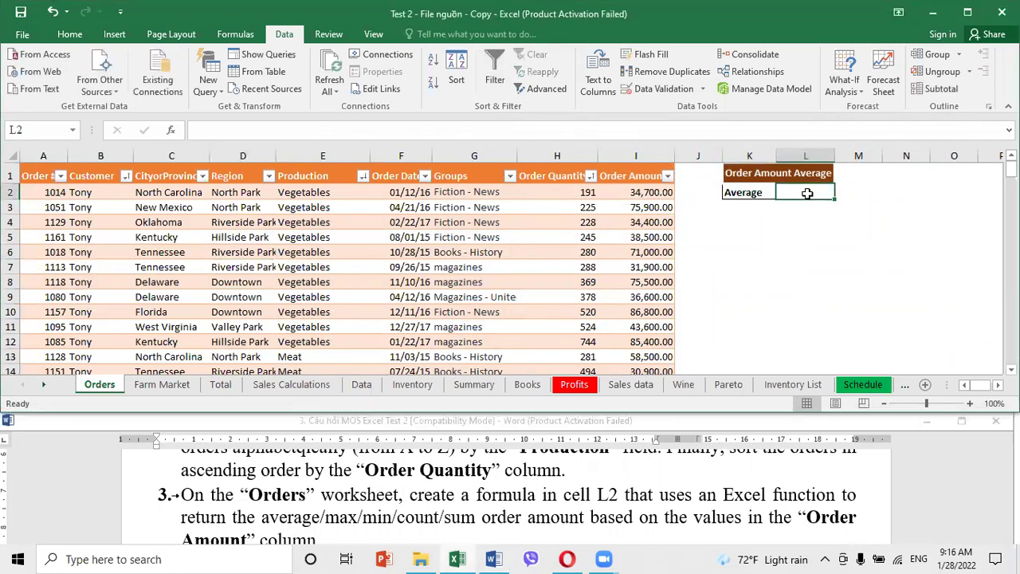
{"action": "left_click", "coordinate": [796, 250]}
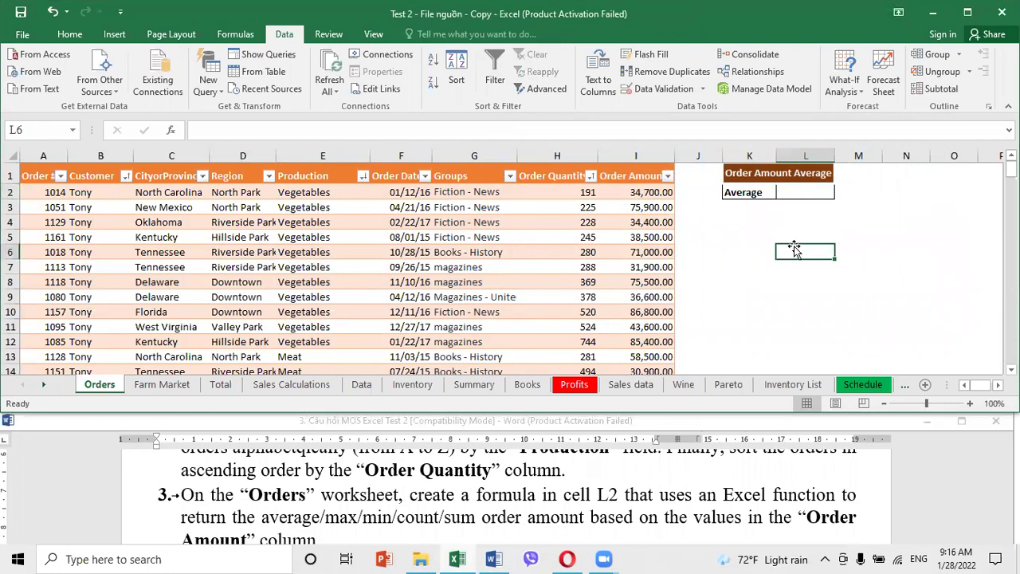
{"action": "left_click", "coordinate": [46, 132]}
{"action": "type", "text": "L2"}
{"action": "key", "text": "Return"}
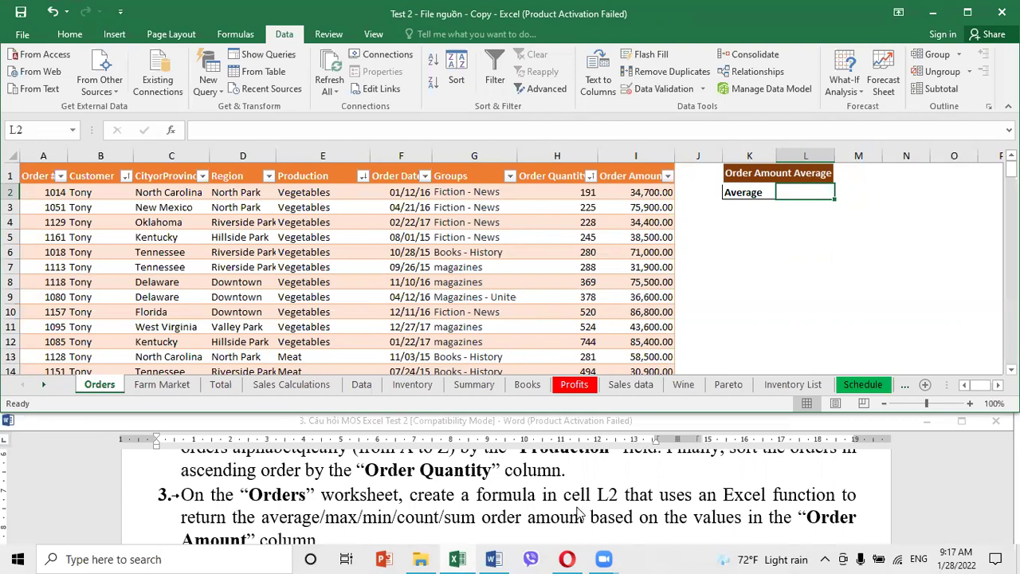
Enter an AVERAGE formula in L2 over the Order Amount column, excluding Totals
{"action": "type", "text": "="}
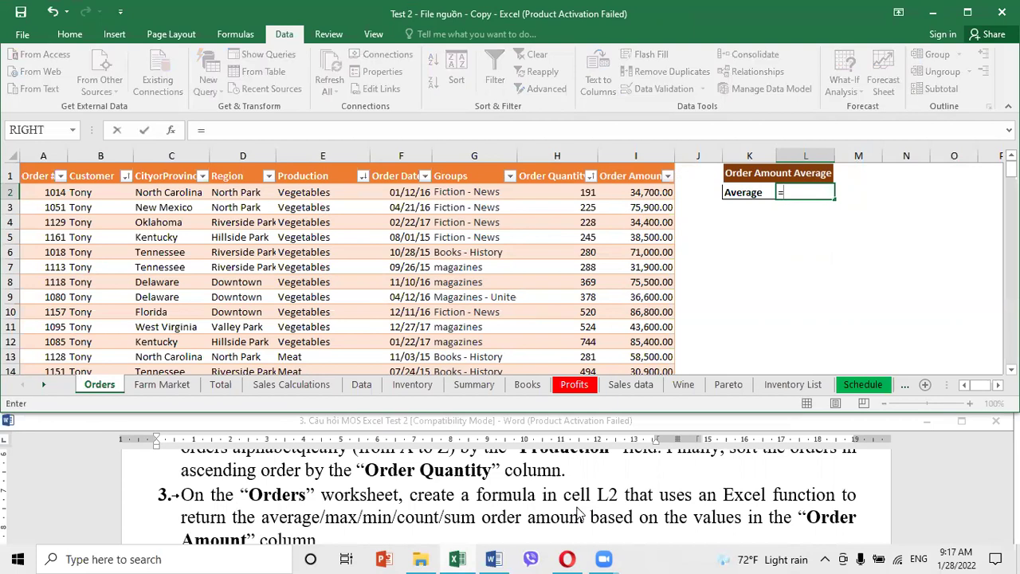
{"action": "type", "text": "av"}
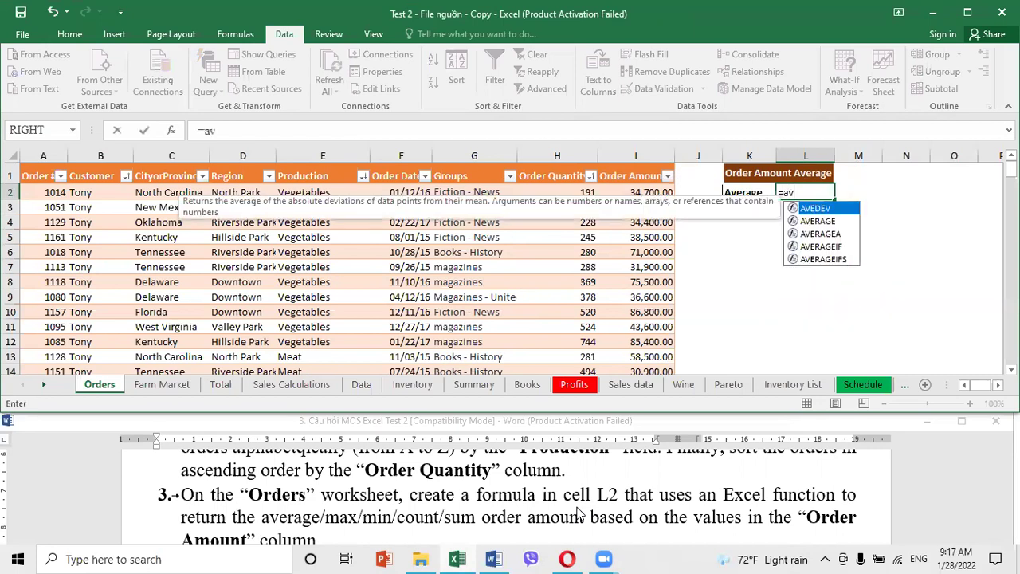
{"action": "double_click", "coordinate": [818, 221]}
{"action": "left_click", "coordinate": [171, 130]}
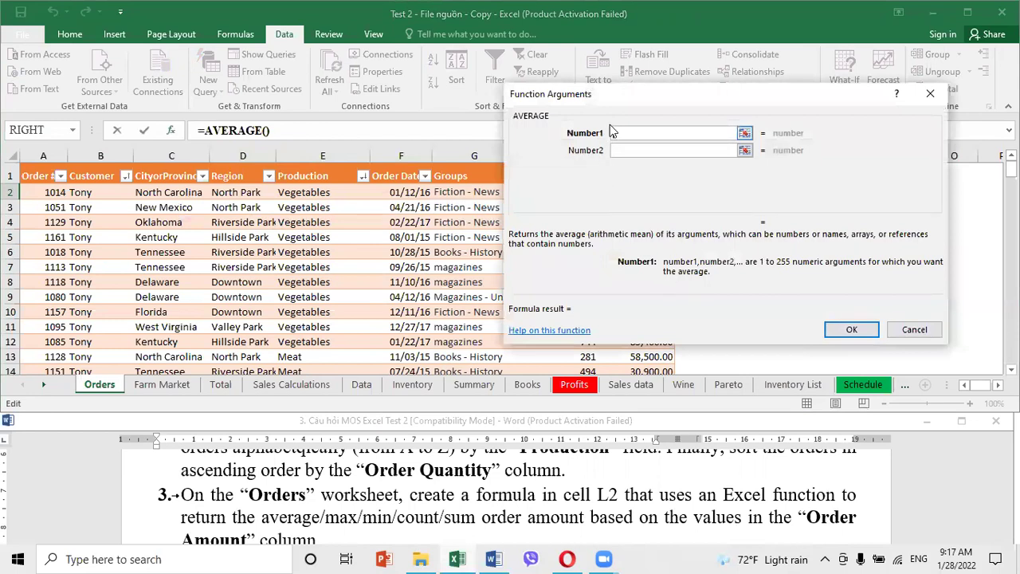
{"action": "left_click_drag", "start_coordinate": [678, 258], "coordinate": [835, 225]}
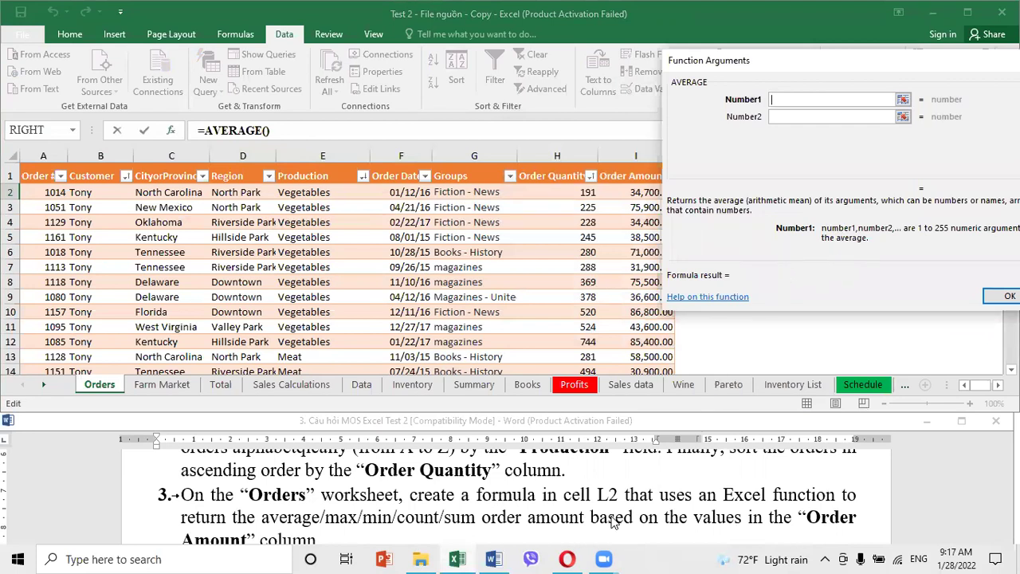
{"action": "left_click", "coordinate": [630, 191]}
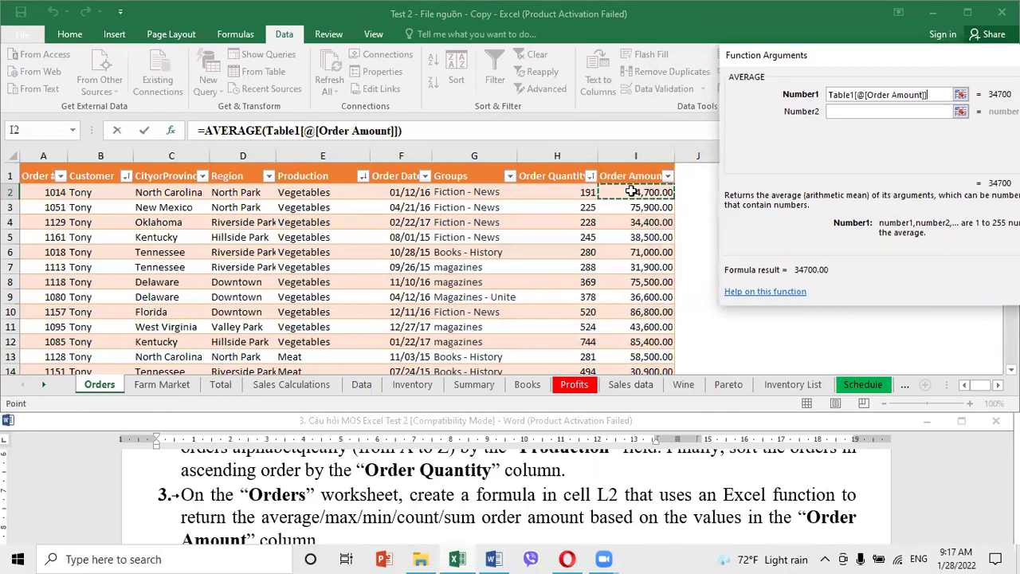
{"action": "key", "text": "ctrl+shift+Down"}
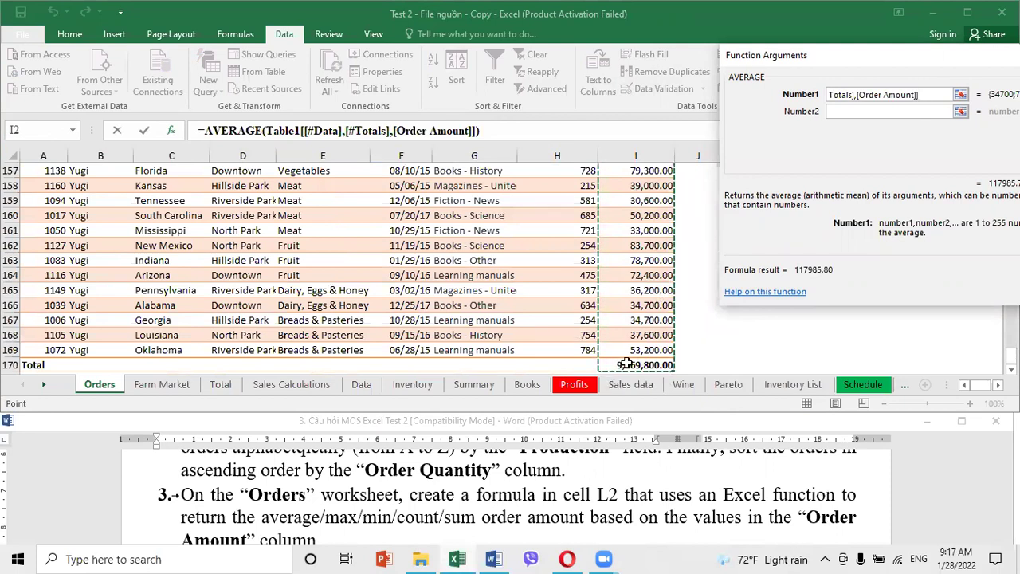
{"action": "left_click_drag", "start_coordinate": [800, 184], "coordinate": [192, 117]}
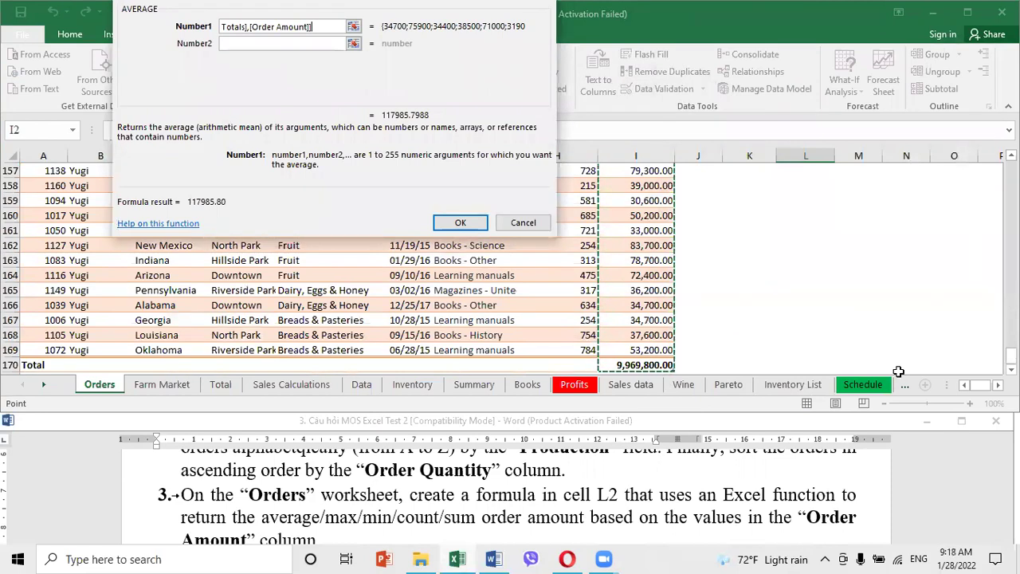
{"action": "key", "text": "shift+Up"}
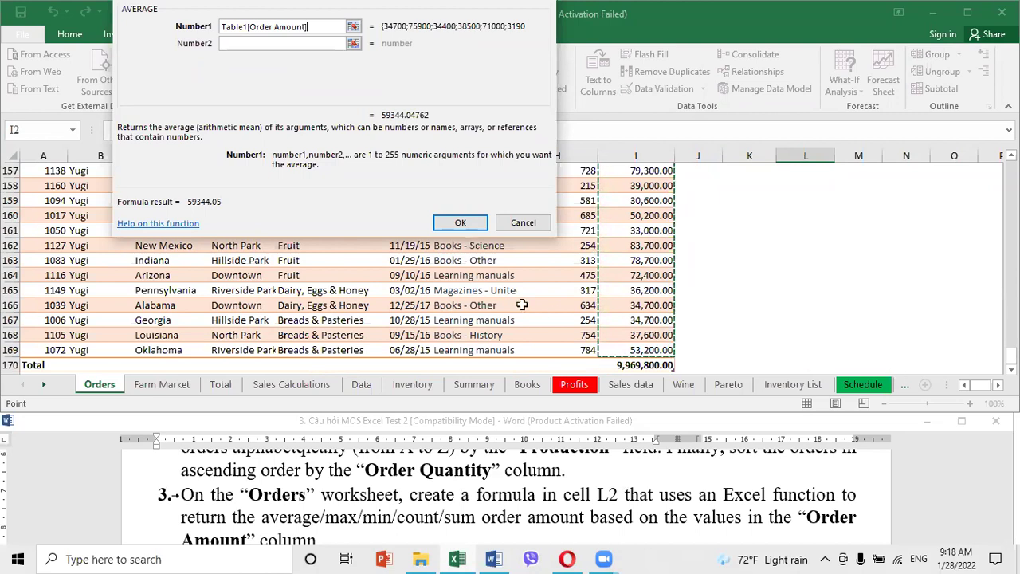
{"action": "left_click", "coordinate": [461, 223]}
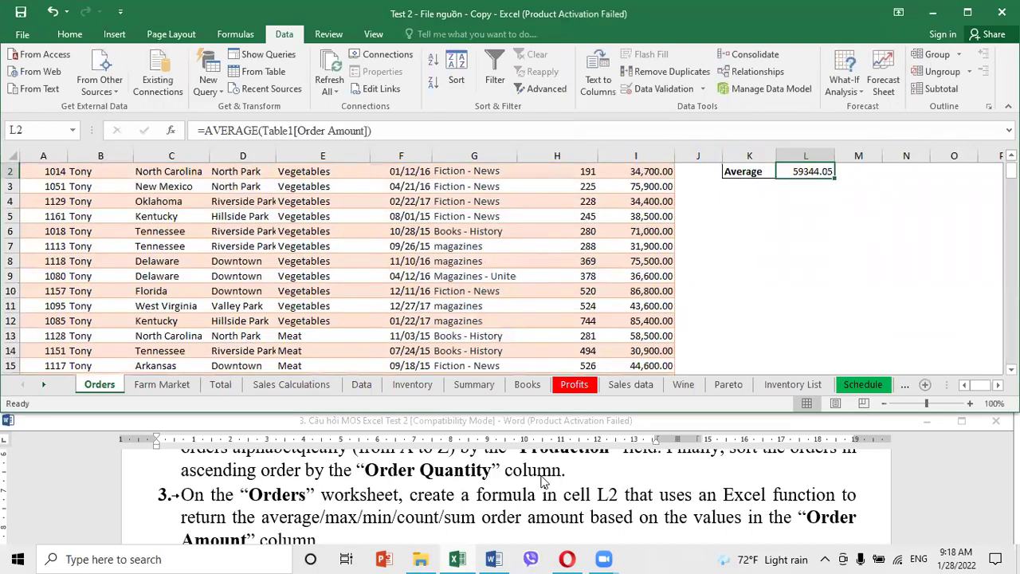
Read the next task and switch to the Farm Market sheet
{"action": "left_click", "coordinate": [513, 505]}
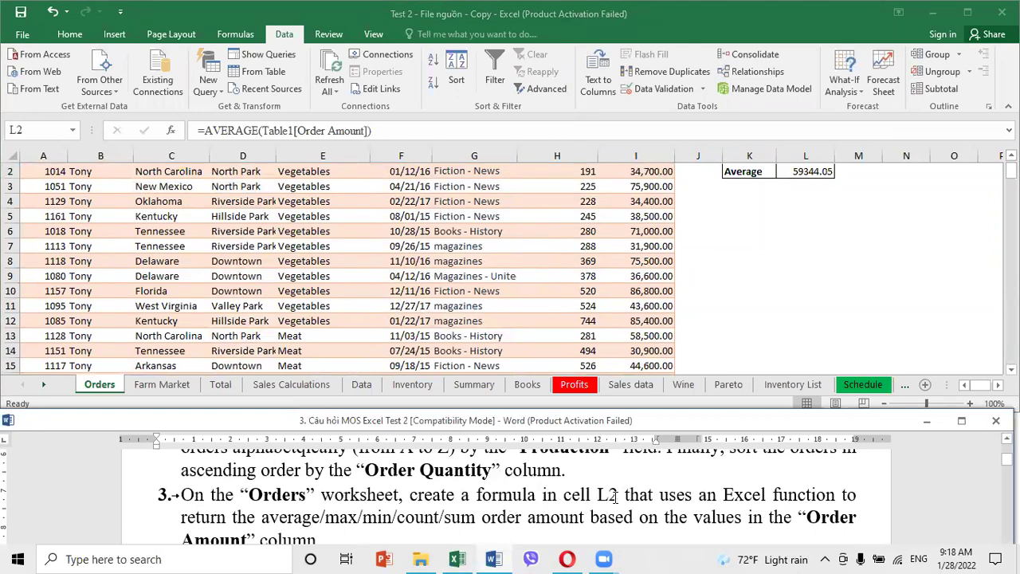
{"action": "scroll", "coordinate": [616, 498], "scroll_direction": "down", "scroll_amount": 1}
{"action": "scroll", "coordinate": [615, 498], "scroll_direction": "down", "scroll_amount": 1}
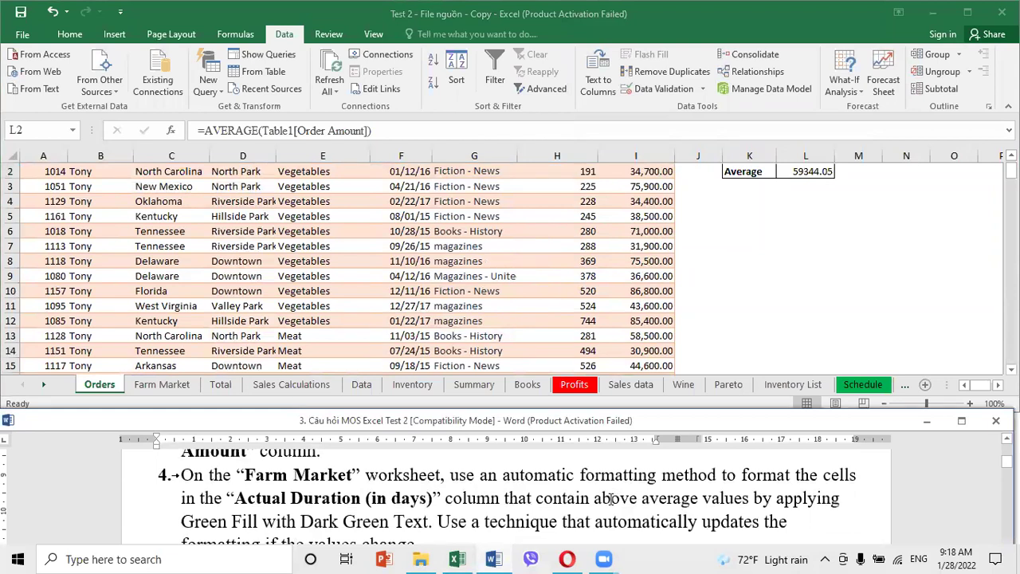
{"action": "left_click", "coordinate": [266, 206]}
{"action": "left_click", "coordinate": [162, 385]}
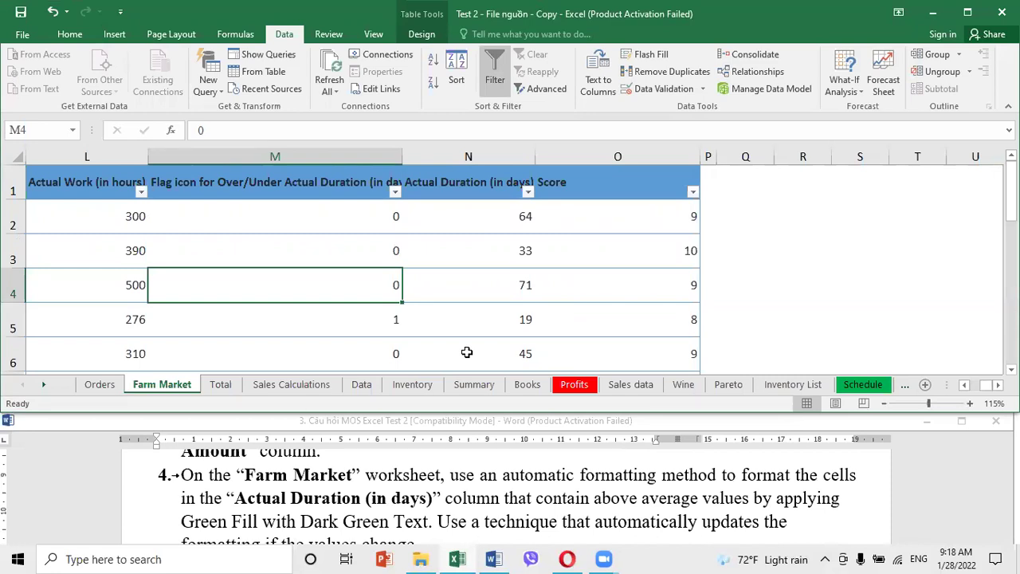
Select the Actual Duration (in days) values N2:N10 on Farm Market
{"action": "left_click", "coordinate": [287, 244]}
{"action": "left_click", "coordinate": [510, 284]}
{"action": "key", "text": "Left"}
{"action": "left_click", "coordinate": [444, 304]}
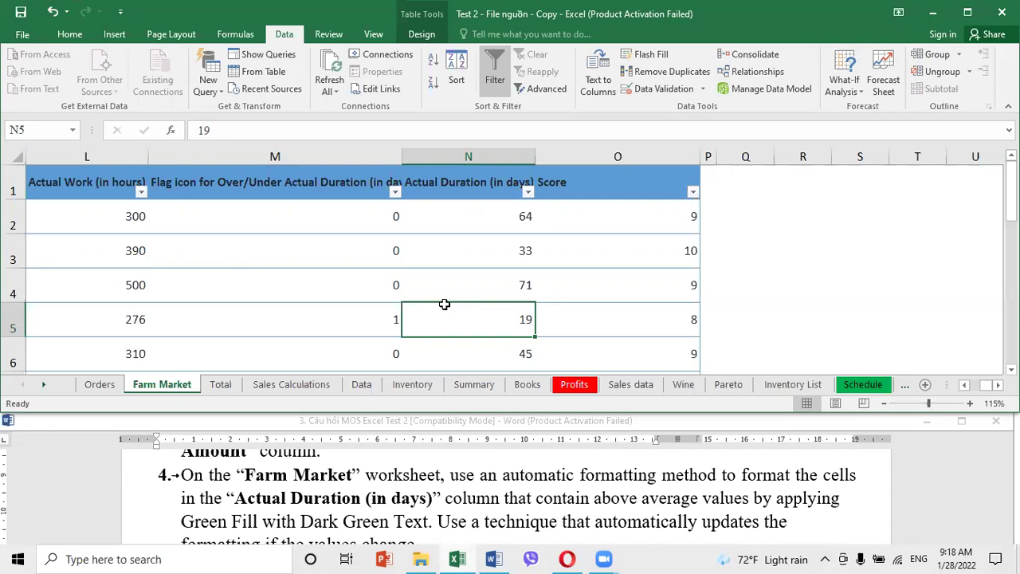
{"action": "left_click", "coordinate": [463, 185]}
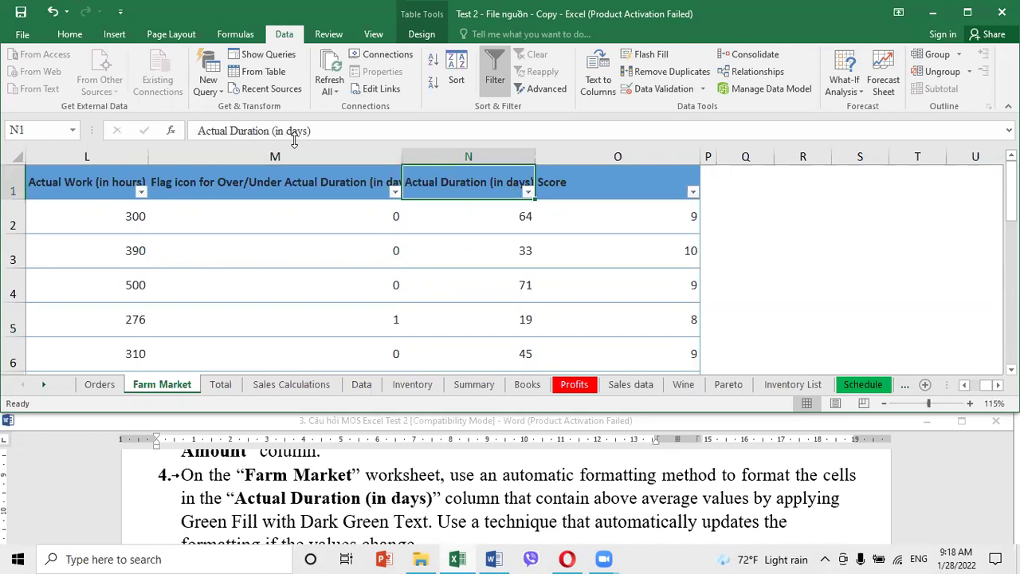
{"action": "left_click", "coordinate": [454, 214]}
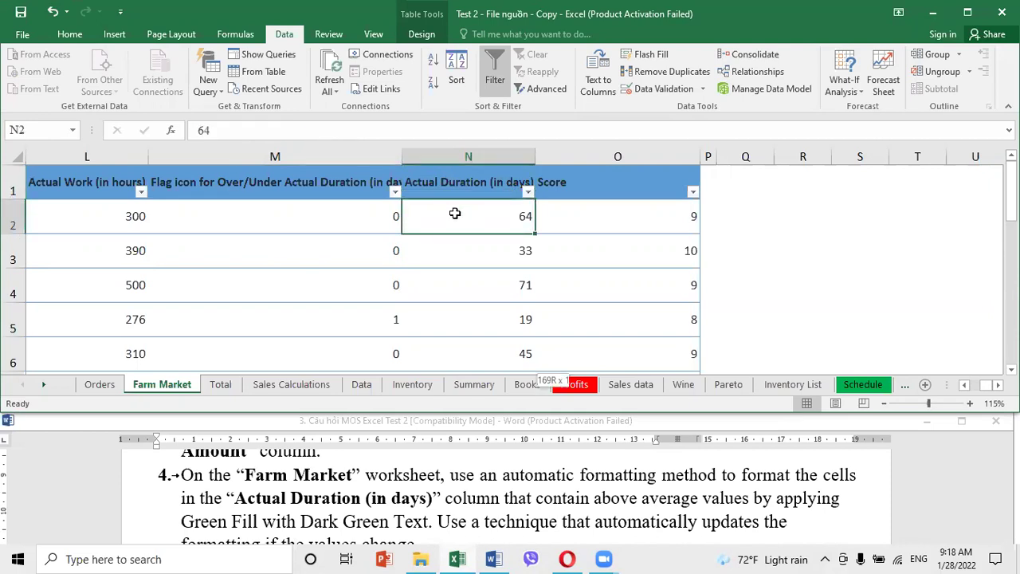
{"action": "key", "text": "ctrl+shift+Down"}
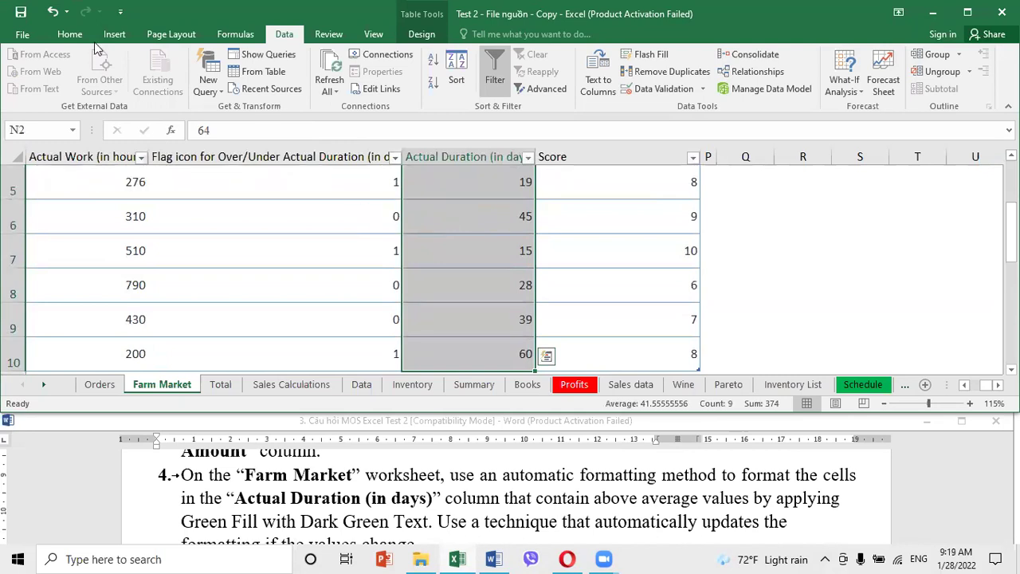
{"action": "left_click", "coordinate": [69, 34]}
Highlight above-average Actual Duration values with Green Fill with Dark Green Text
{"action": "left_click", "coordinate": [626, 80]}
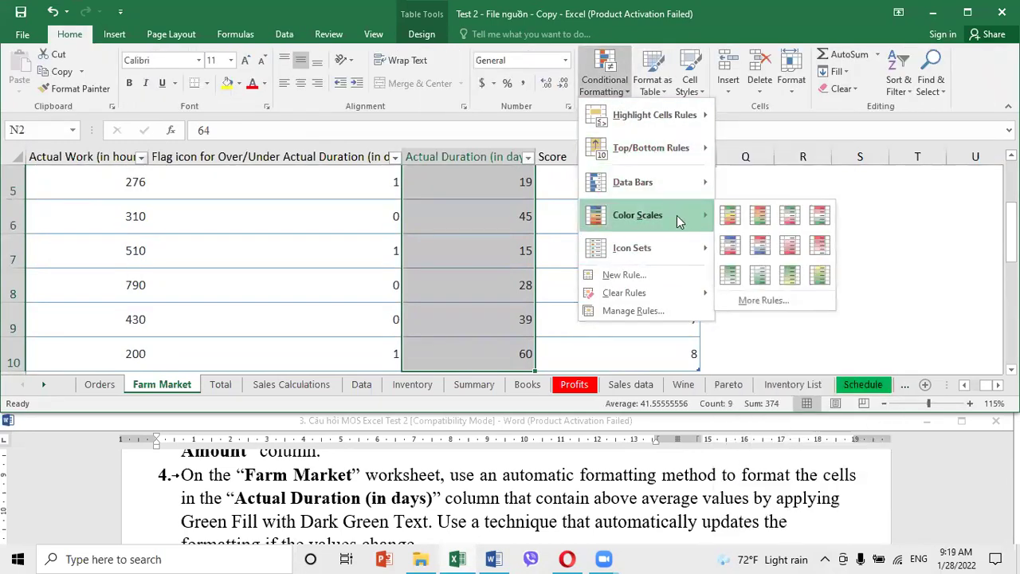
{"action": "mouse_move", "coordinate": [690, 148]}
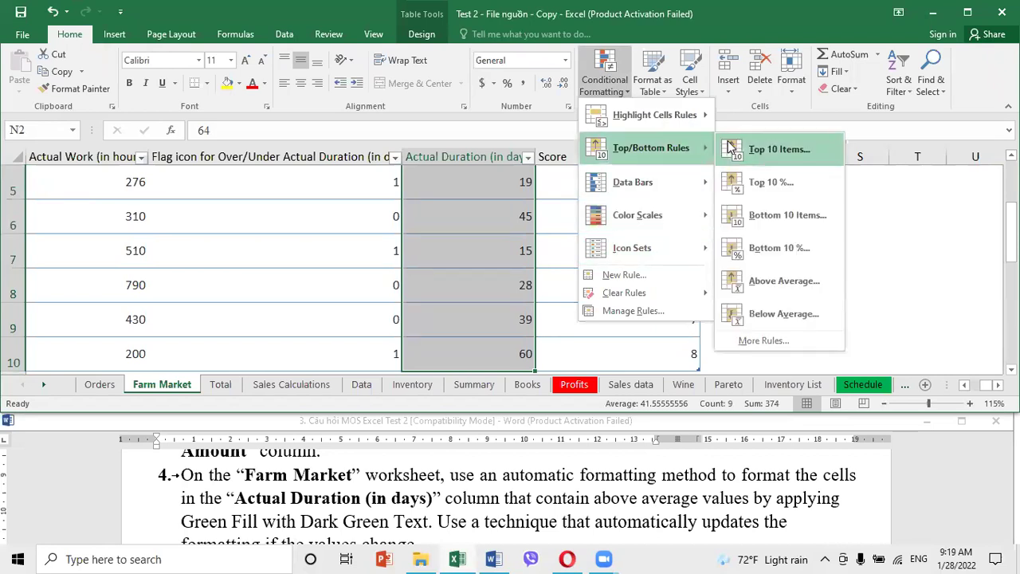
{"action": "left_click", "coordinate": [765, 289]}
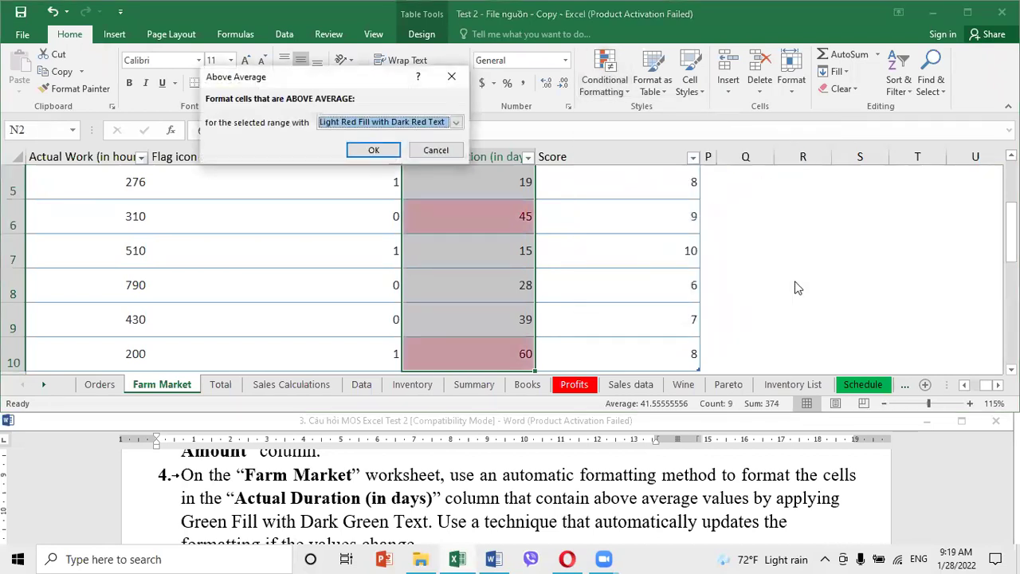
{"action": "left_click", "coordinate": [456, 122]}
{"action": "left_click", "coordinate": [377, 155]}
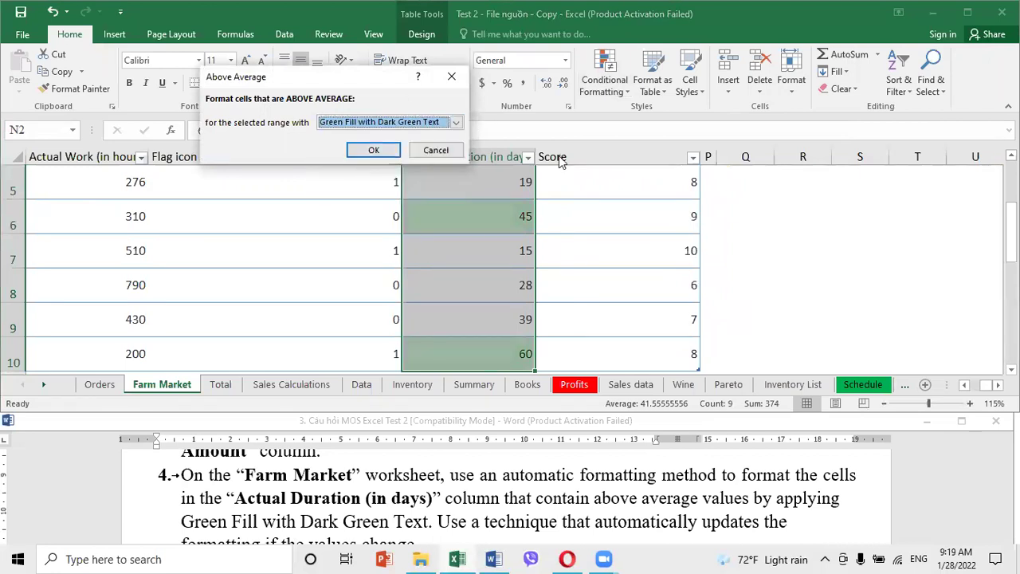
{"action": "left_click", "coordinate": [374, 151]}
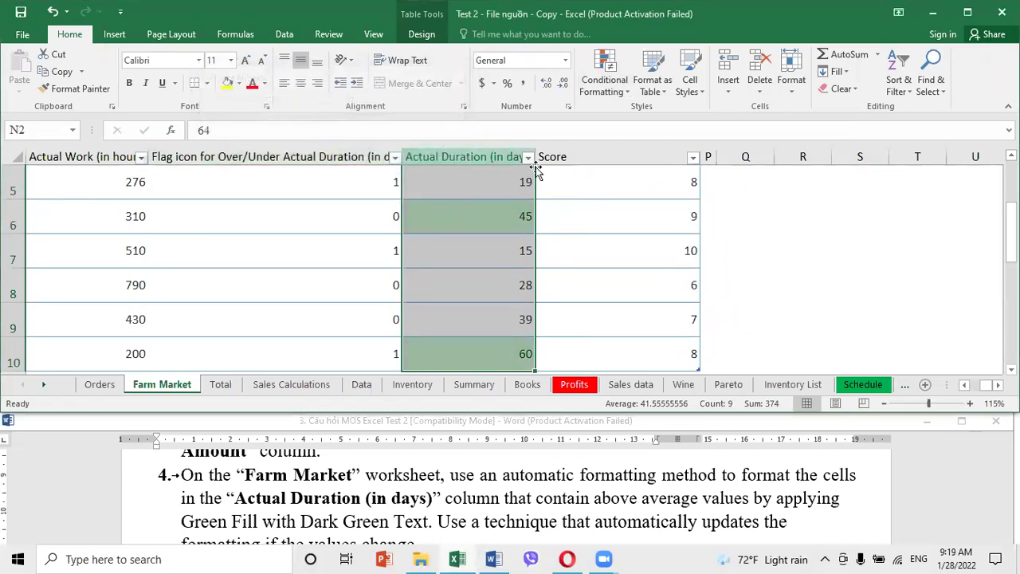
Test the highlighting rule by entering 40, then 43, in cell N5
{"action": "left_click", "coordinate": [634, 228]}
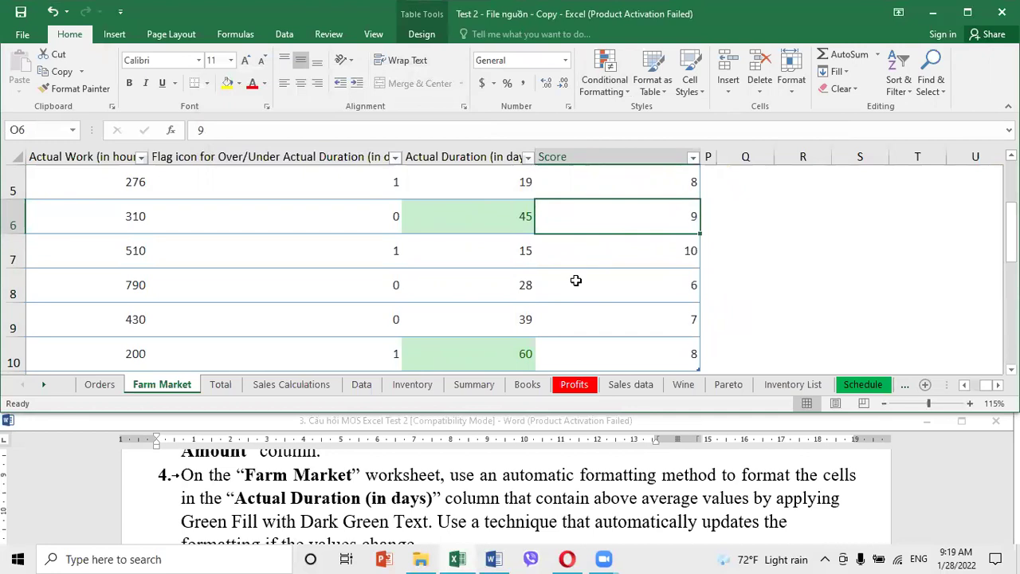
{"action": "scroll", "coordinate": [463, 279], "scroll_direction": "down", "scroll_amount": 3}
{"action": "scroll", "coordinate": [468, 281], "scroll_direction": "up", "scroll_amount": 5}
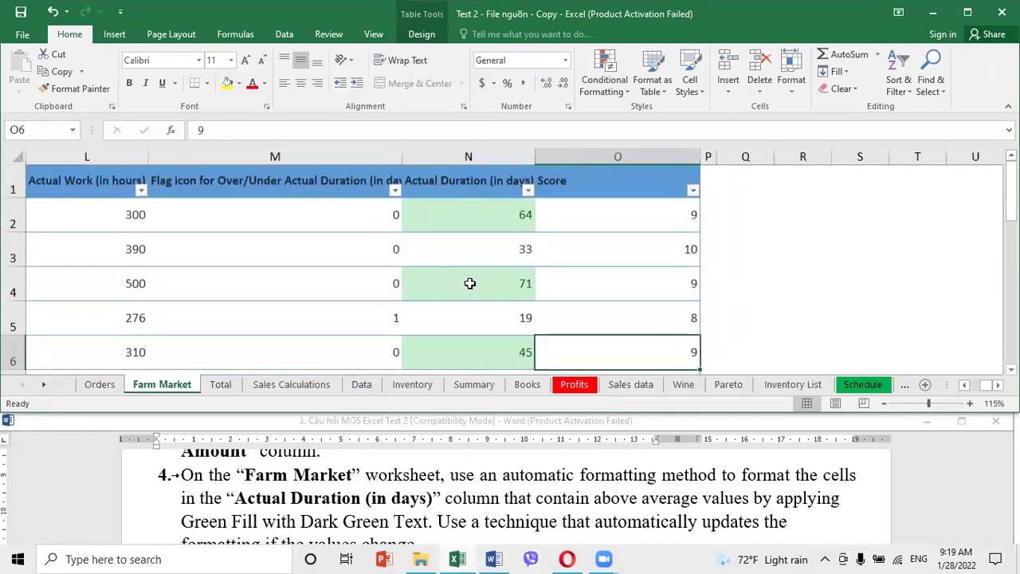
{"action": "scroll", "coordinate": [470, 284], "scroll_direction": "down", "scroll_amount": 1}
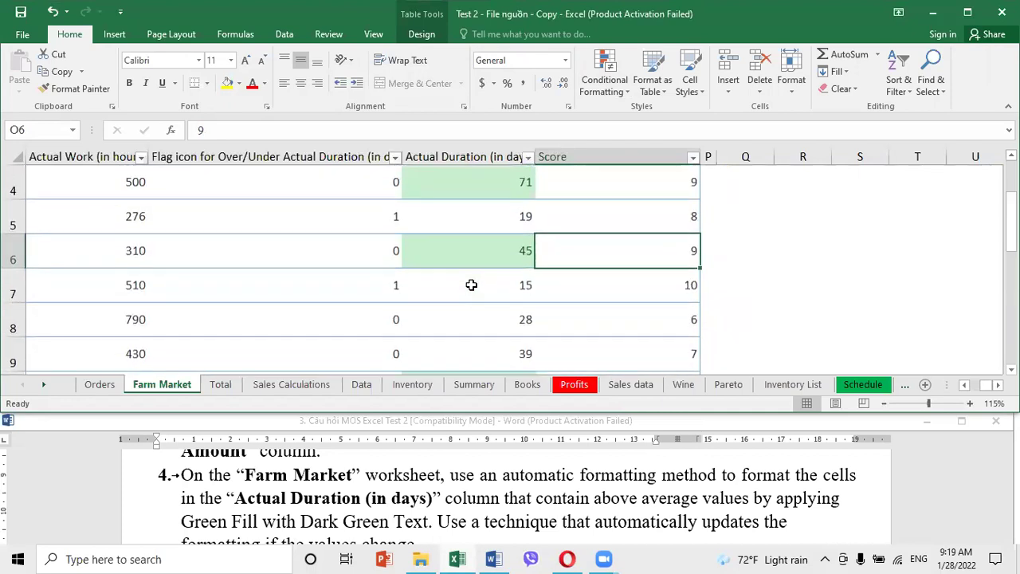
{"action": "left_click", "coordinate": [467, 222]}
{"action": "type", "text": "40"}
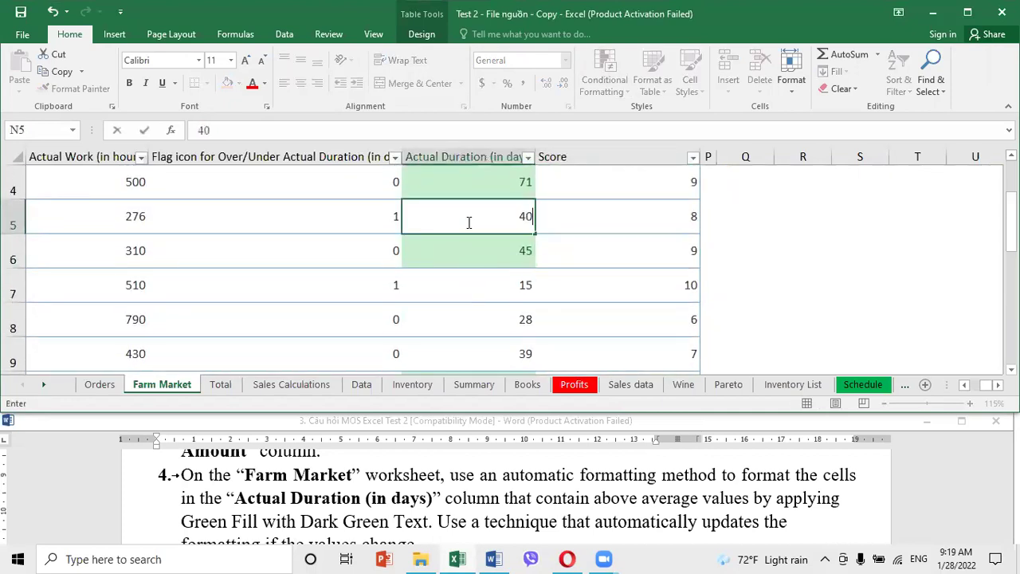
{"action": "key", "text": "Return"}
{"action": "left_click", "coordinate": [466, 222]}
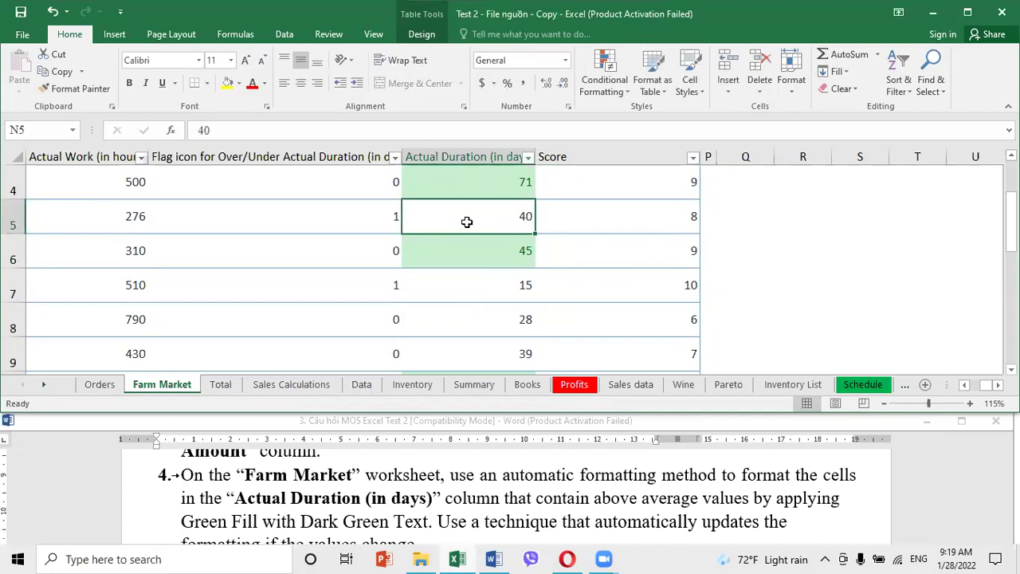
{"action": "type", "text": "43"}
{"action": "key", "text": "Return"}
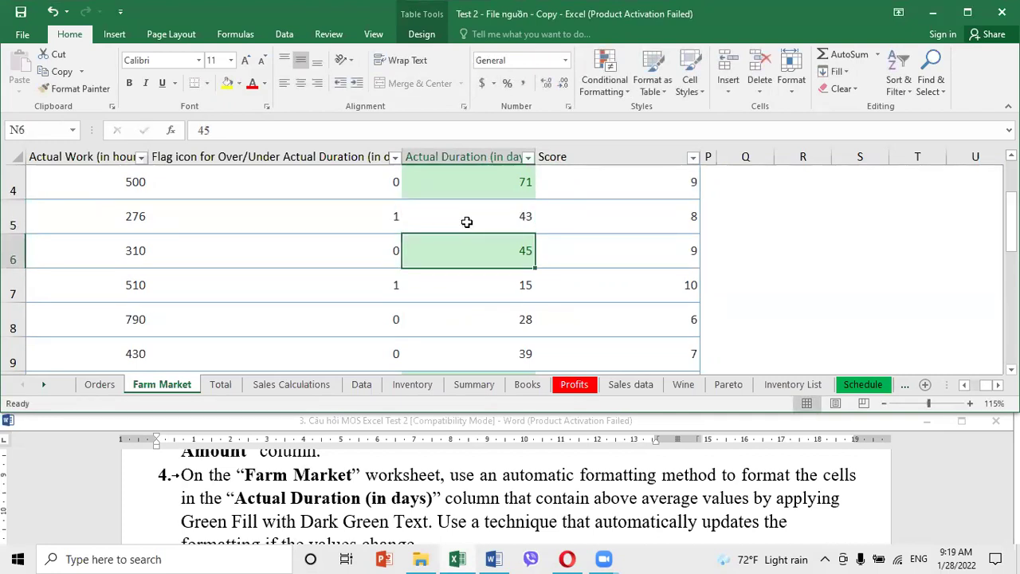
Enter 45 in N5, undo back to 43, and return to the instructions
{"action": "left_click", "coordinate": [466, 222]}
{"action": "type", "text": "45"}
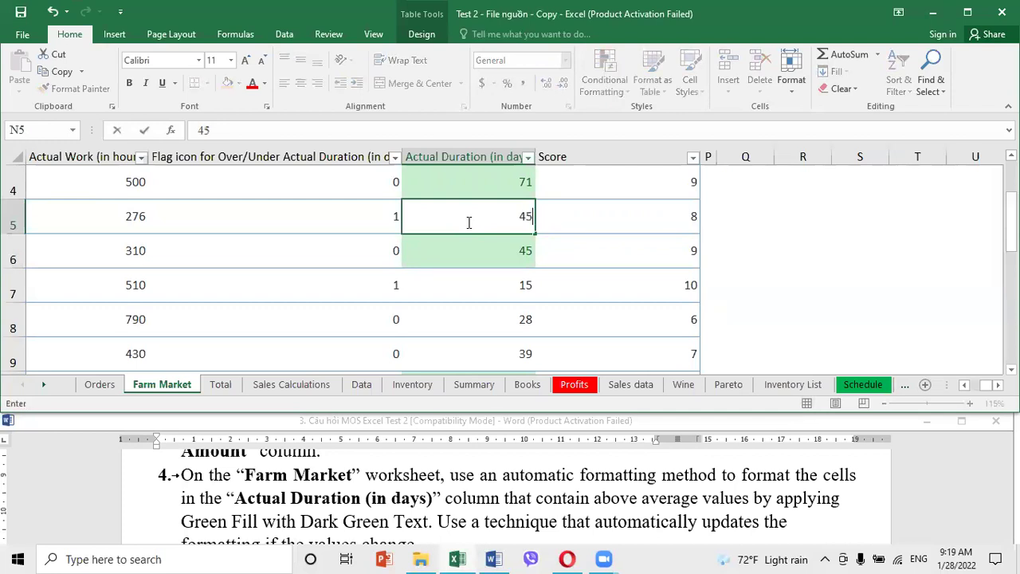
{"action": "key", "text": "Return"}
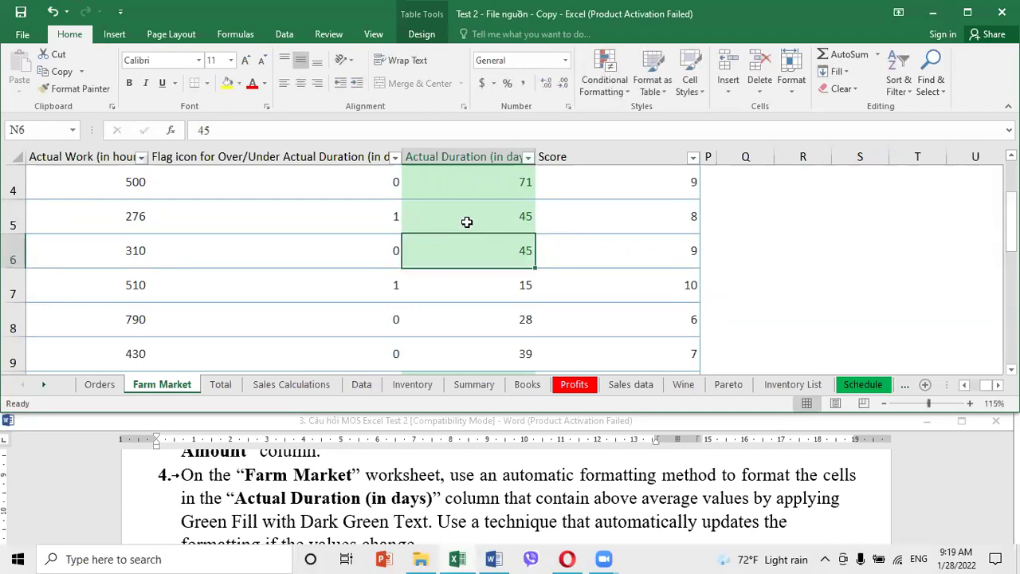
{"action": "left_click", "coordinate": [466, 222]}
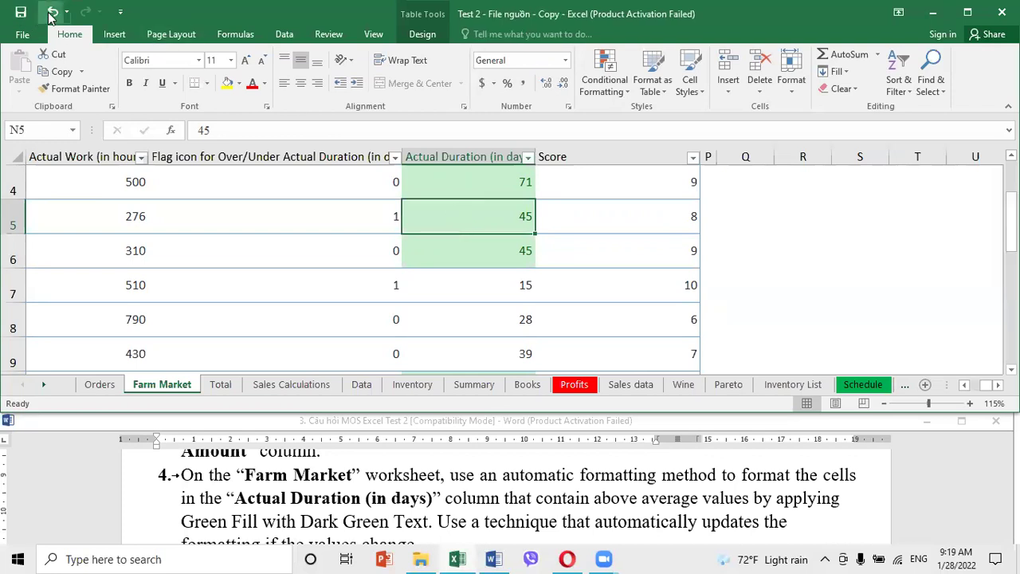
{"action": "key", "text": "ctrl+z"}
{"action": "left_click", "coordinate": [516, 503]}
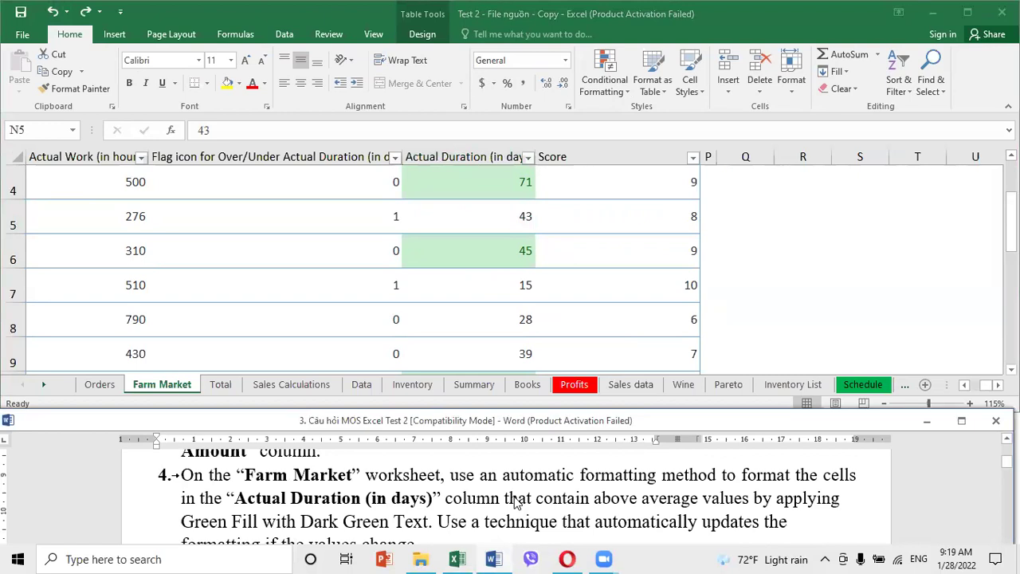
{"action": "left_click", "coordinate": [577, 499]}
{"action": "scroll", "coordinate": [576, 499], "scroll_direction": "down", "scroll_amount": 1}
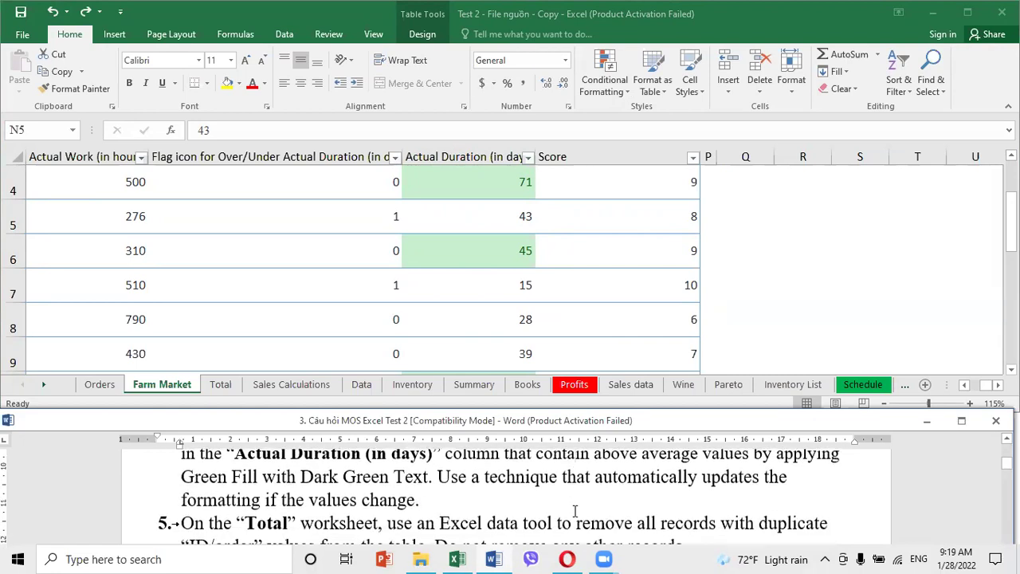
Check the Farm Market cells in rows 6 and 7, then switch to the Total sheet
{"action": "scroll", "coordinate": [576, 510], "scroll_direction": "down", "scroll_amount": 1}
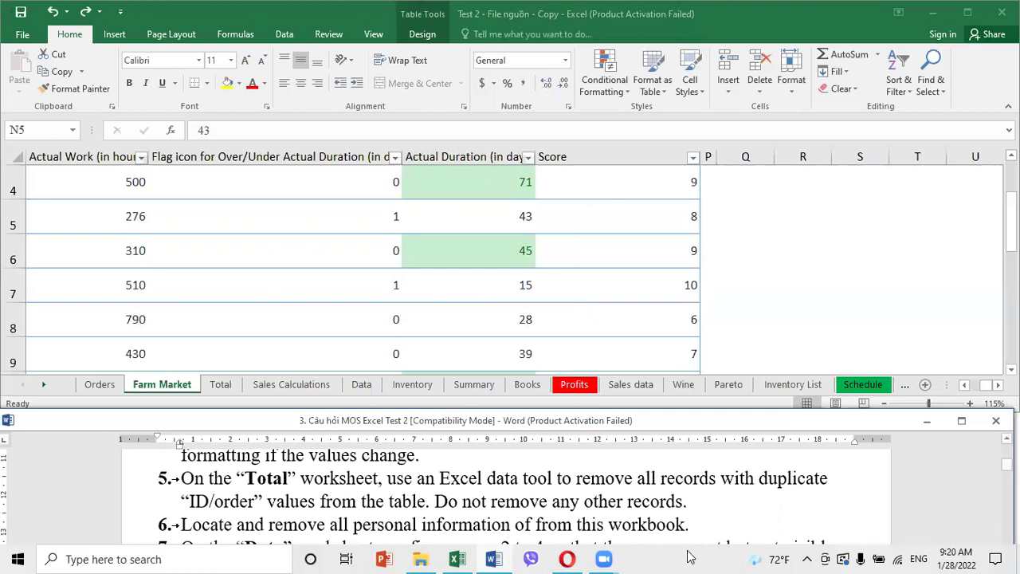
{"action": "left_click", "coordinate": [415, 256]}
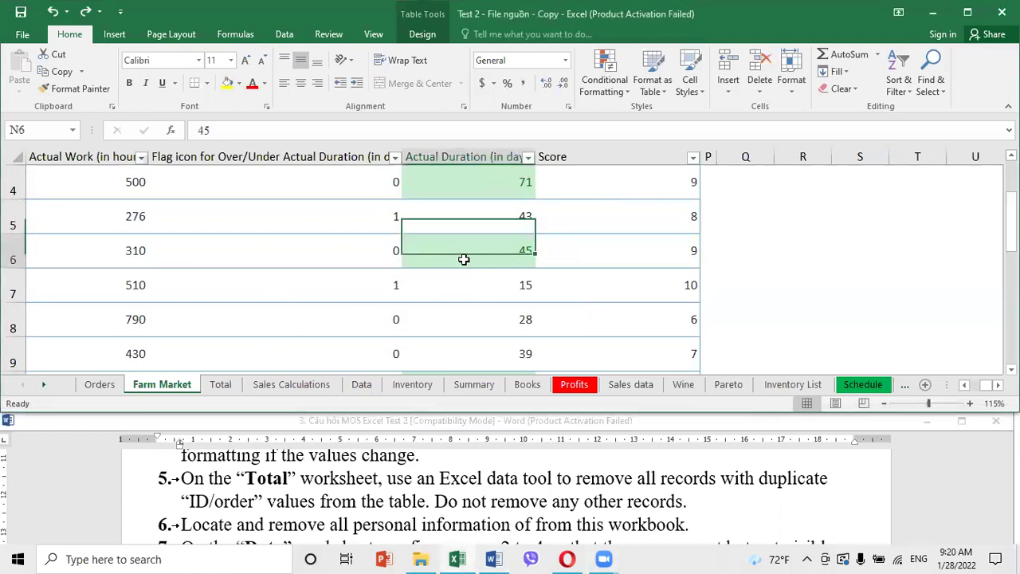
{"action": "left_click", "coordinate": [658, 287]}
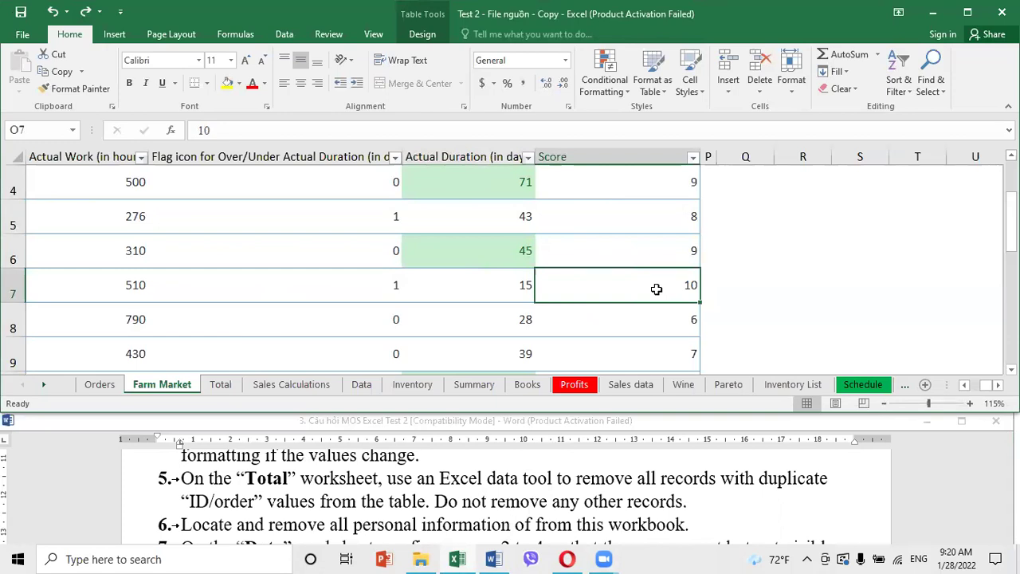
{"action": "left_click", "coordinate": [223, 386]}
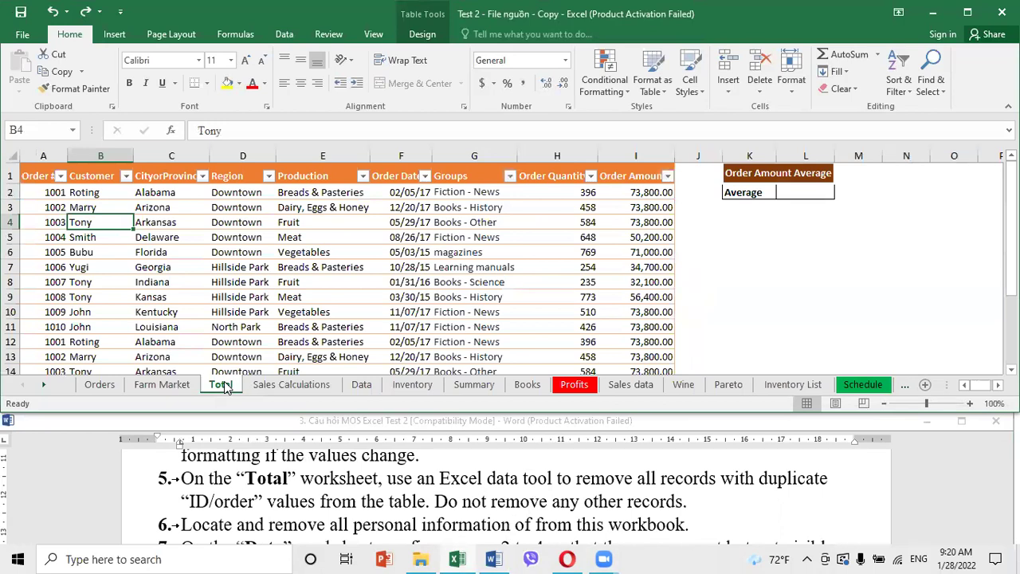
Remove duplicate rows from the Total table by Order # only, leaving 10 unique orders
{"action": "left_click", "coordinate": [444, 486]}
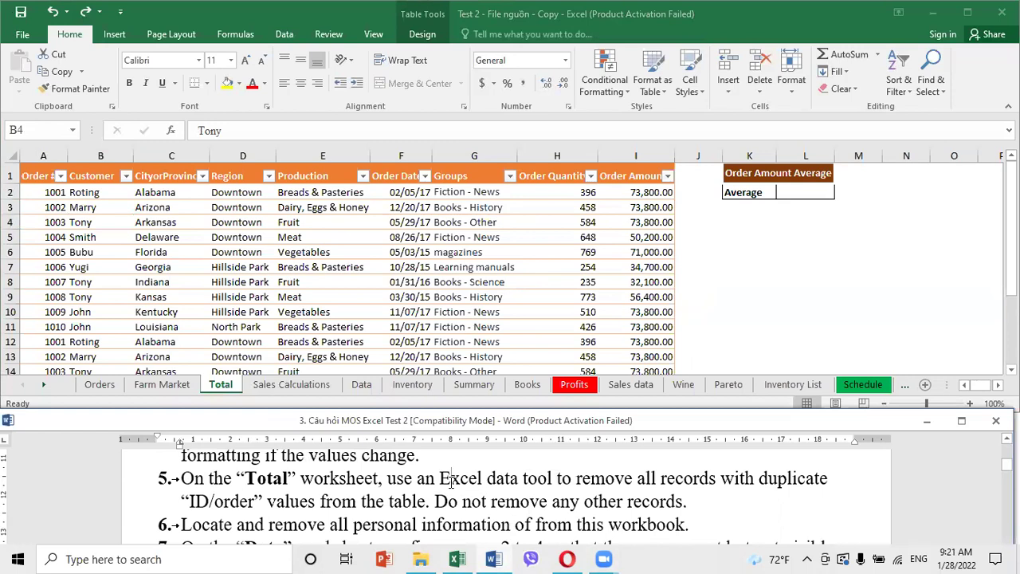
{"action": "left_click_drag", "start_coordinate": [439, 480], "coordinate": [657, 479]}
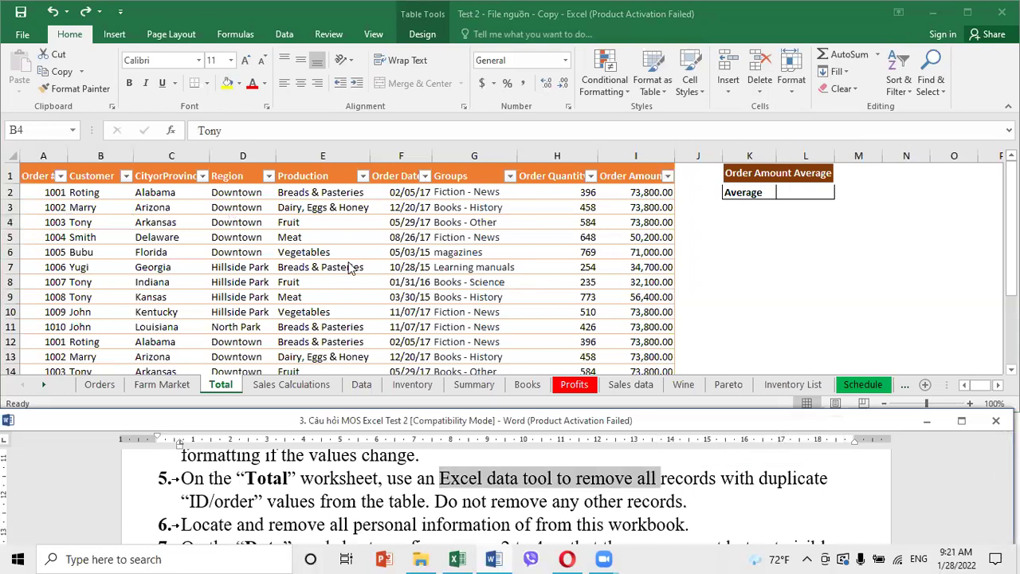
{"action": "left_click", "coordinate": [374, 282]}
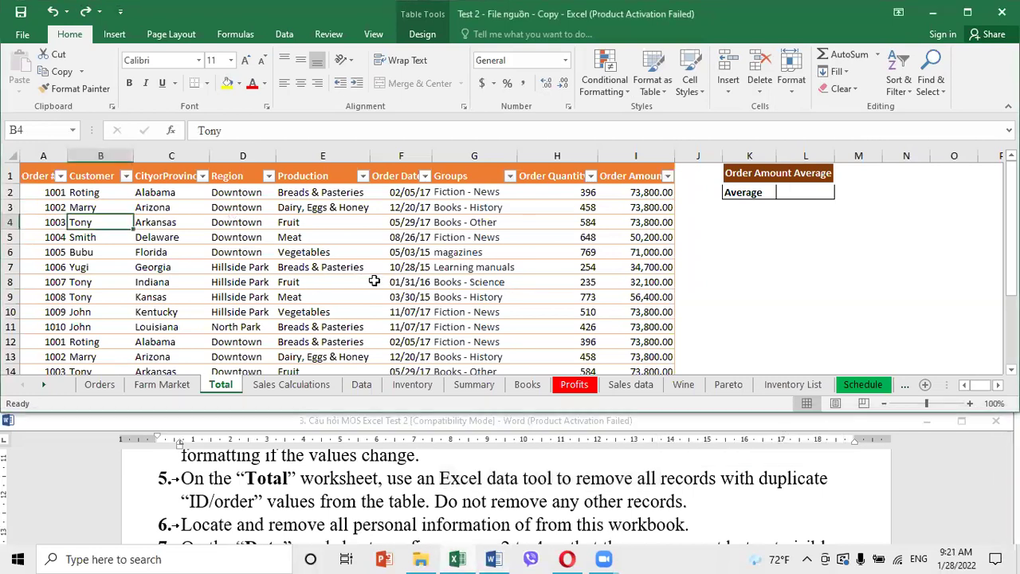
{"action": "left_click", "coordinate": [284, 36]}
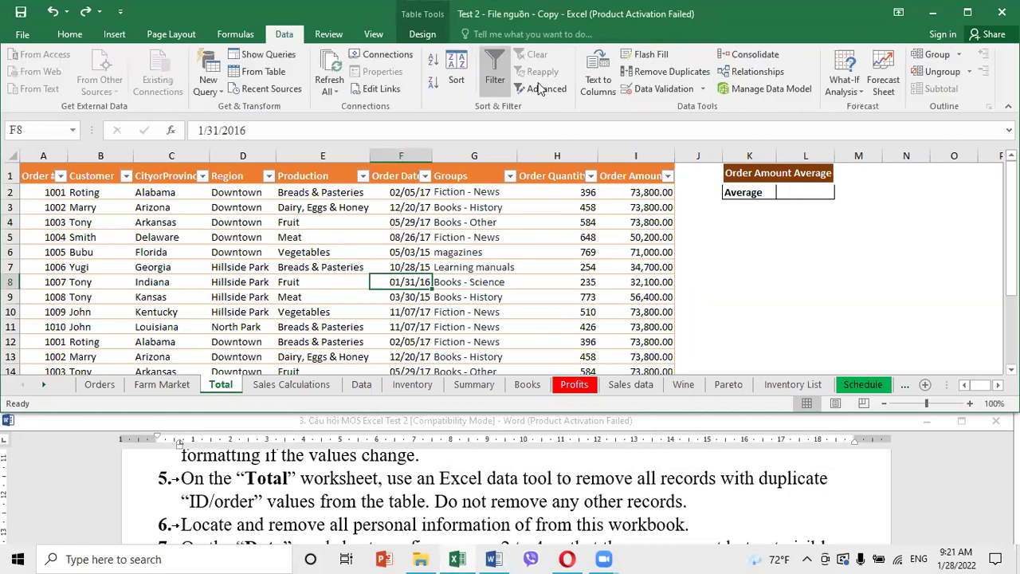
{"action": "left_click", "coordinate": [676, 74]}
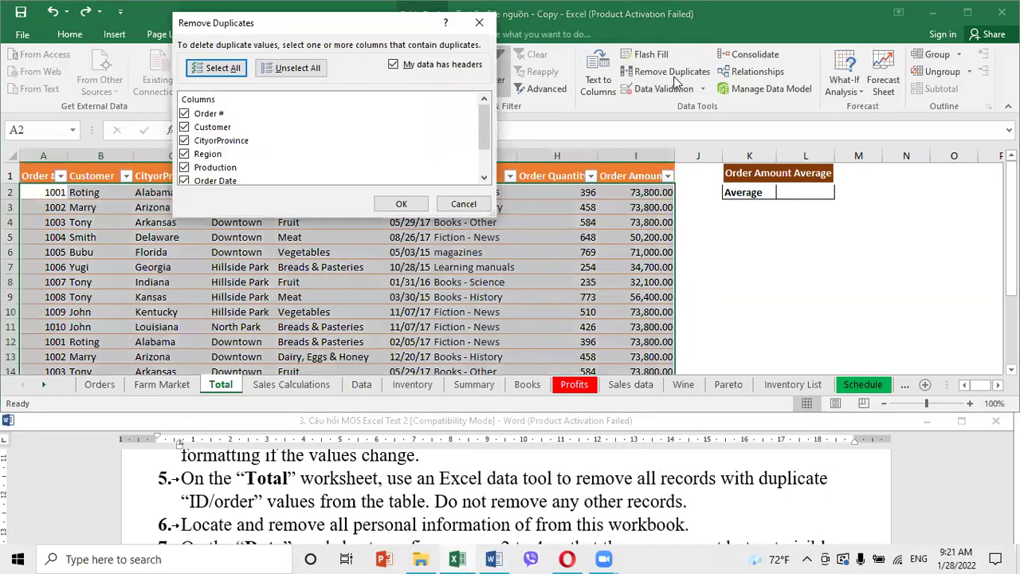
{"action": "left_click", "coordinate": [288, 70]}
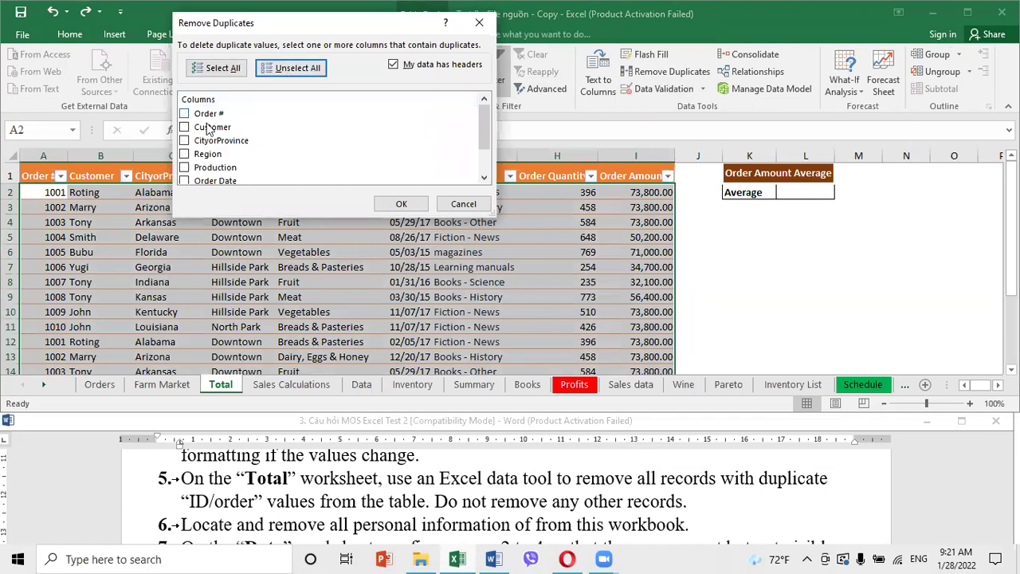
{"action": "scroll", "coordinate": [205, 178], "scroll_direction": "down", "scroll_amount": 1}
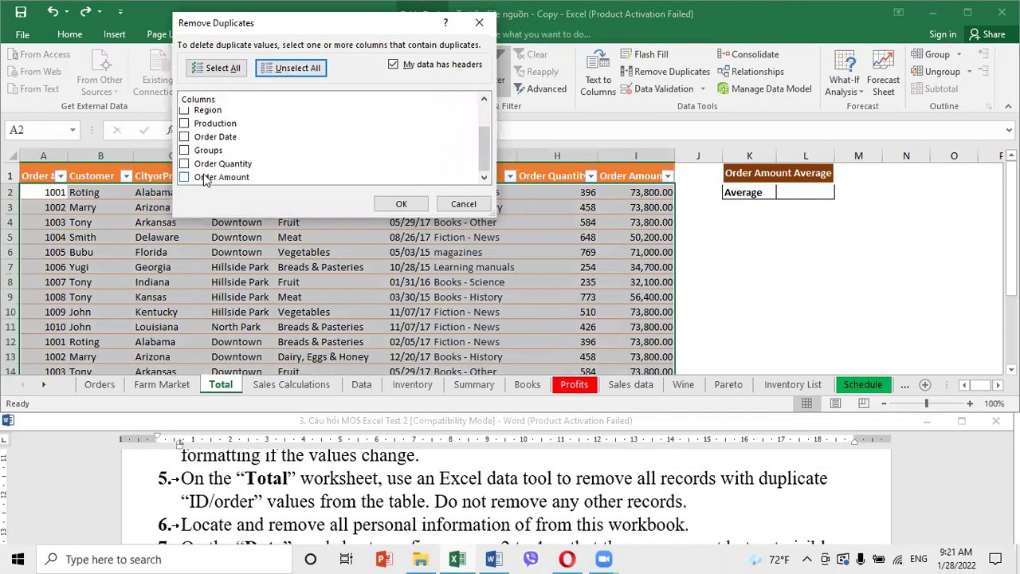
{"action": "scroll", "coordinate": [205, 180], "scroll_direction": "up", "scroll_amount": 1}
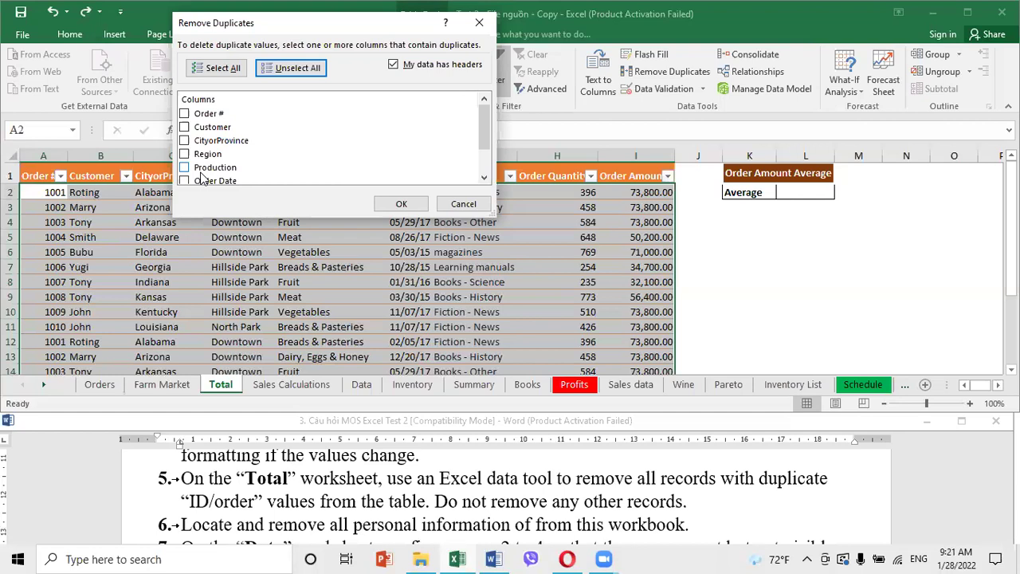
{"action": "left_click", "coordinate": [185, 114]}
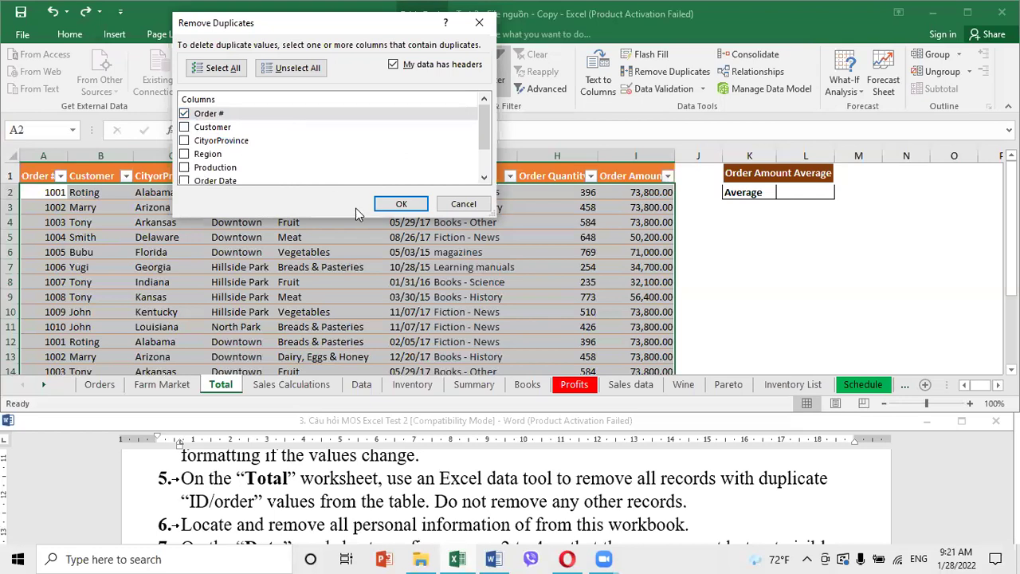
{"action": "left_click", "coordinate": [398, 204]}
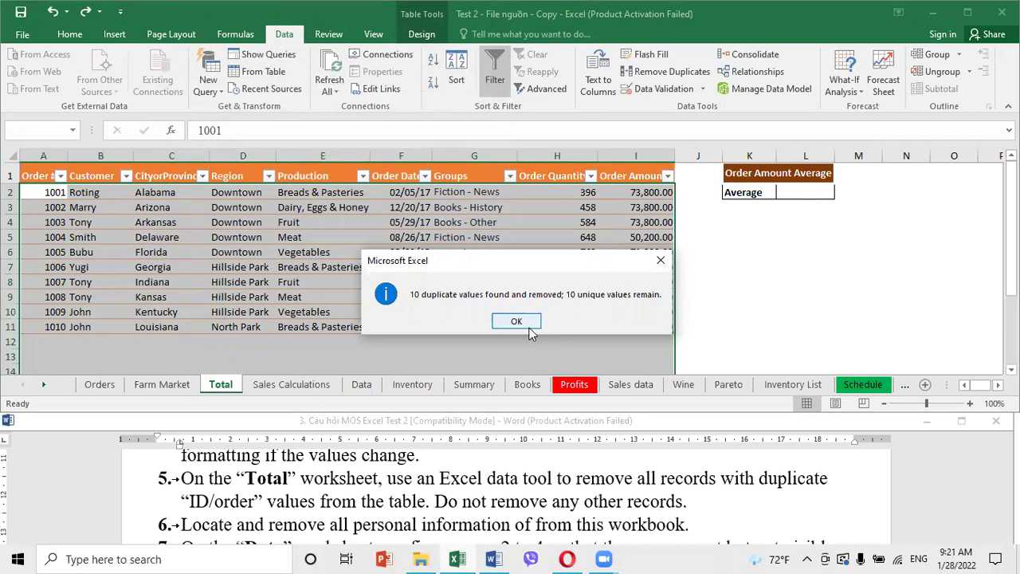
{"action": "left_click", "coordinate": [528, 326]}
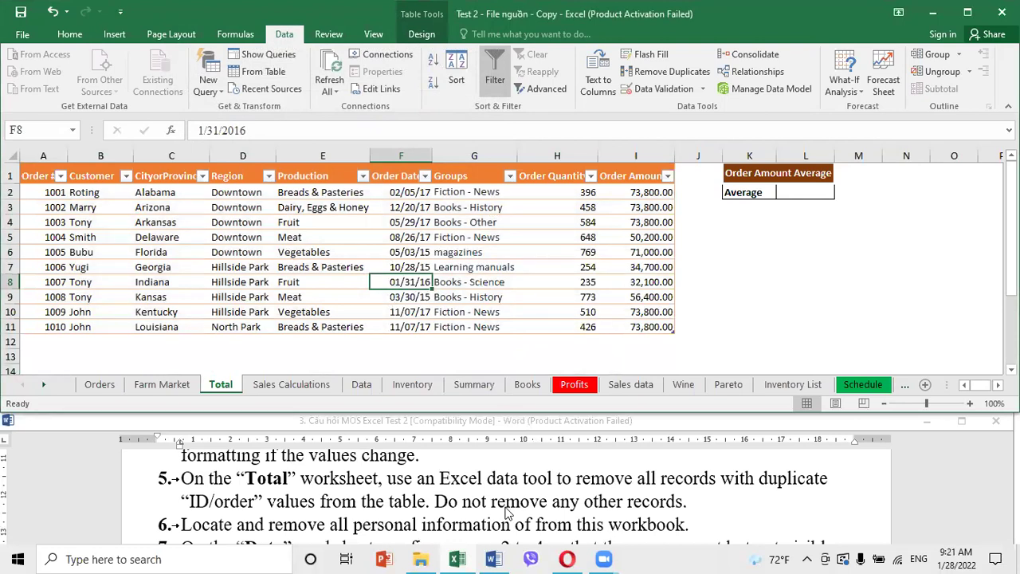
Save the workbook and run the Document Inspector, then close its results
{"action": "left_click", "coordinate": [15, 38]}
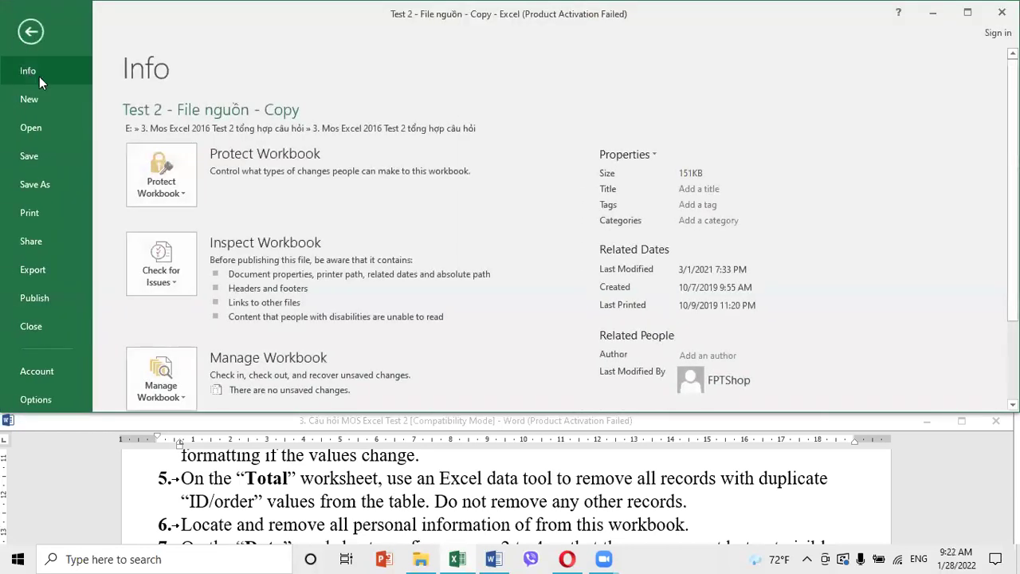
{"action": "left_click", "coordinate": [167, 279]}
{"action": "left_click", "coordinate": [179, 315]}
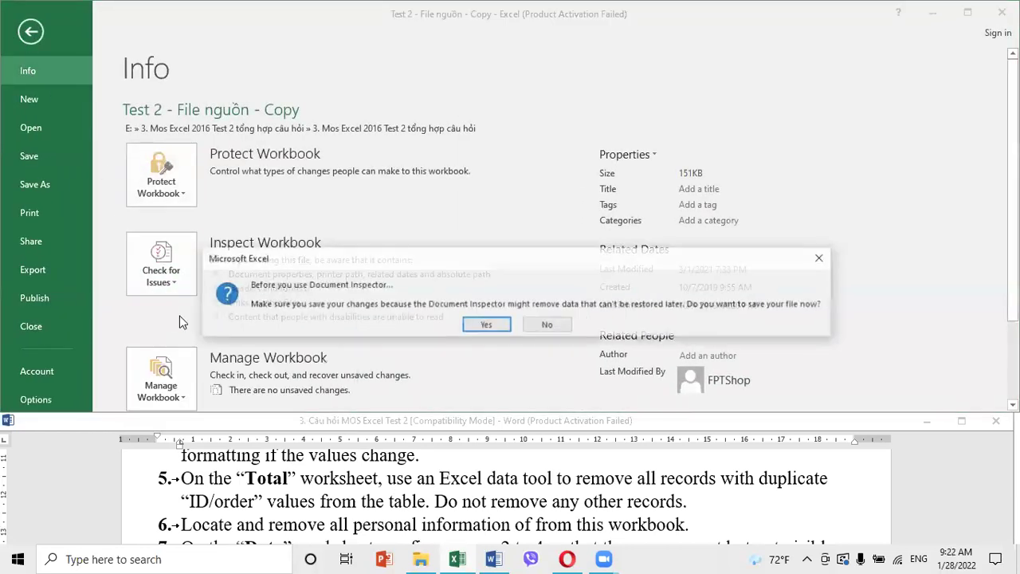
{"action": "left_click", "coordinate": [483, 326]}
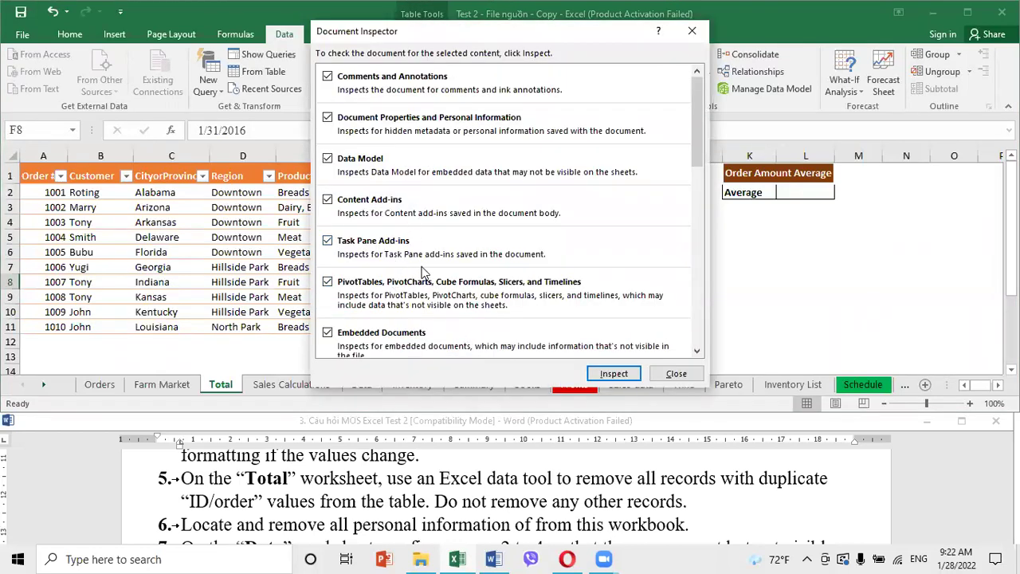
{"action": "scroll", "coordinate": [463, 296], "scroll_direction": "down", "scroll_amount": 2}
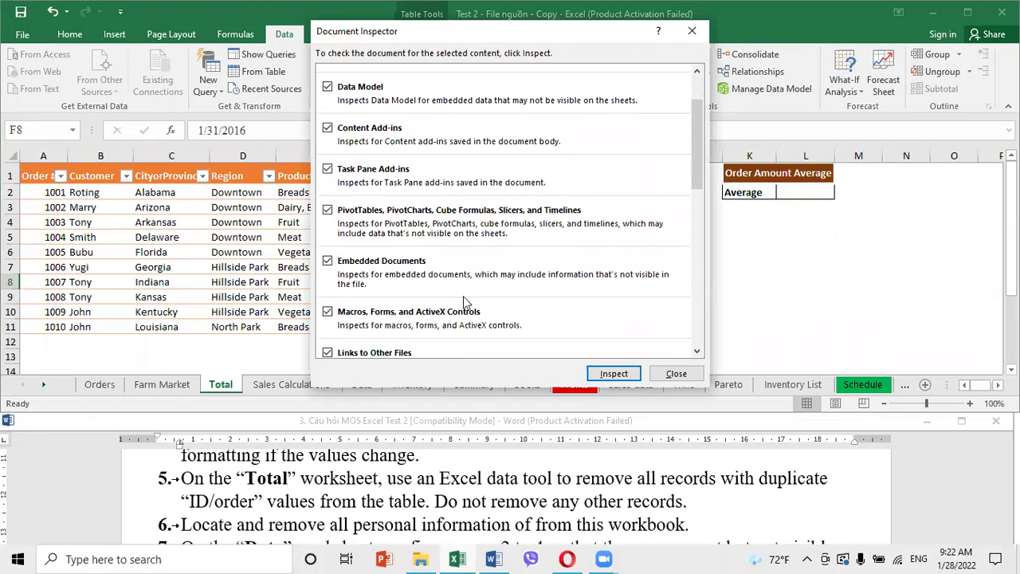
{"action": "left_click", "coordinate": [606, 374]}
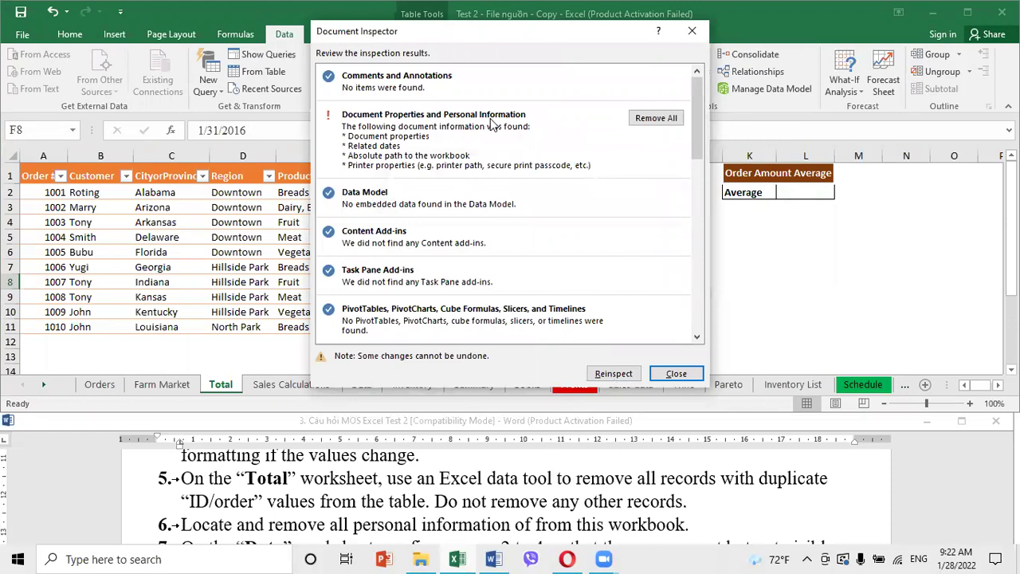
{"action": "scroll", "coordinate": [663, 119], "scroll_direction": "down", "scroll_amount": 2}
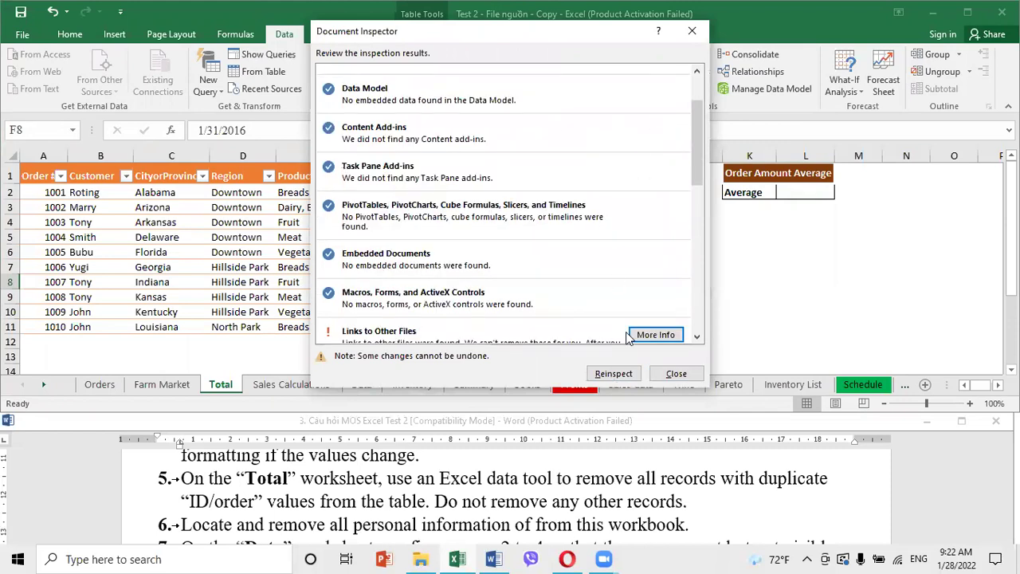
{"action": "left_click", "coordinate": [676, 373]}
{"action": "left_click", "coordinate": [590, 237]}
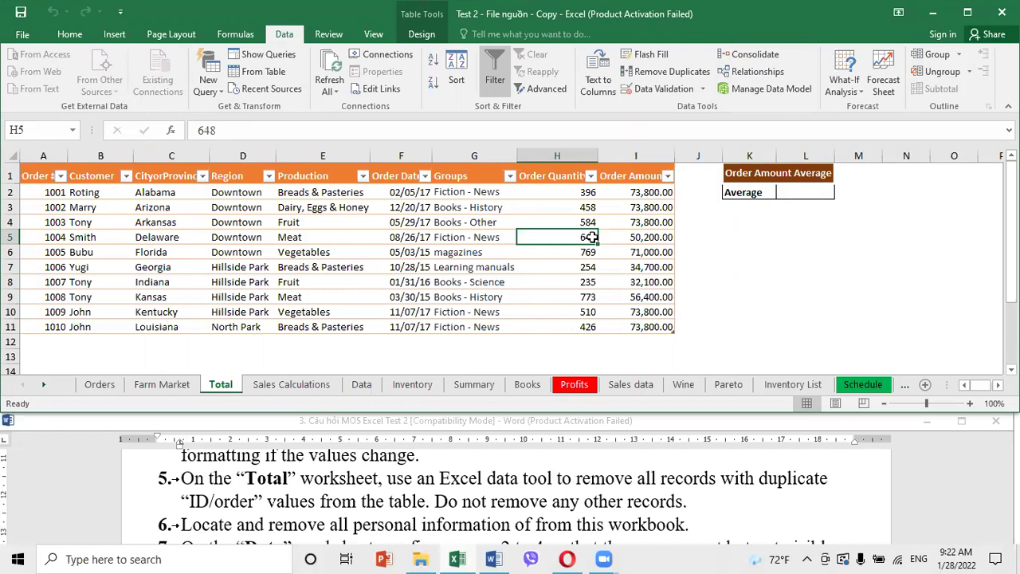
Hide rows 2 to 4 on the Data worksheet to remove the Litware banner
{"action": "left_click", "coordinate": [481, 498]}
{"action": "scroll", "coordinate": [481, 495], "scroll_direction": "down", "scroll_amount": 2}
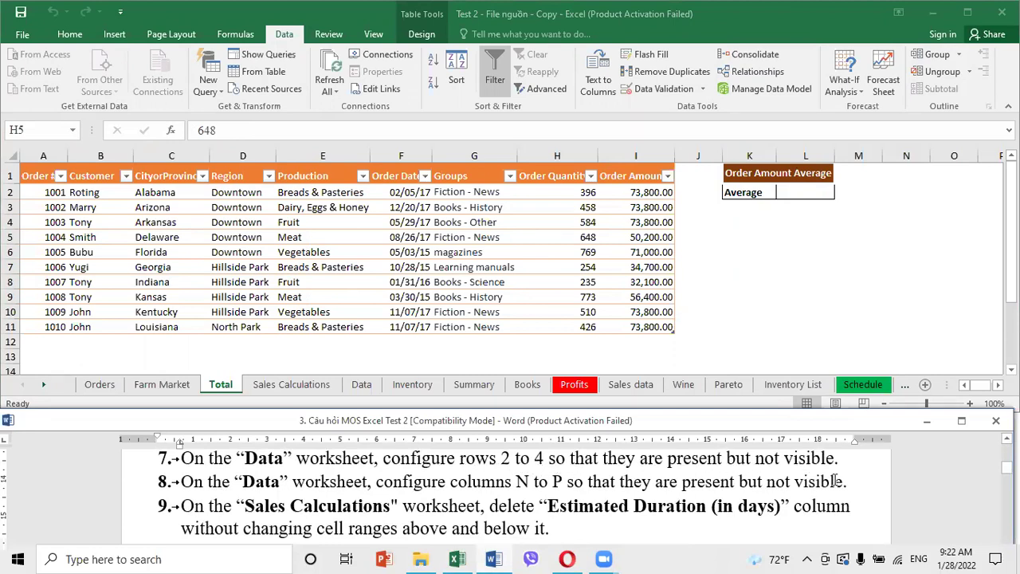
{"action": "key", "text": "alt+Tab"}
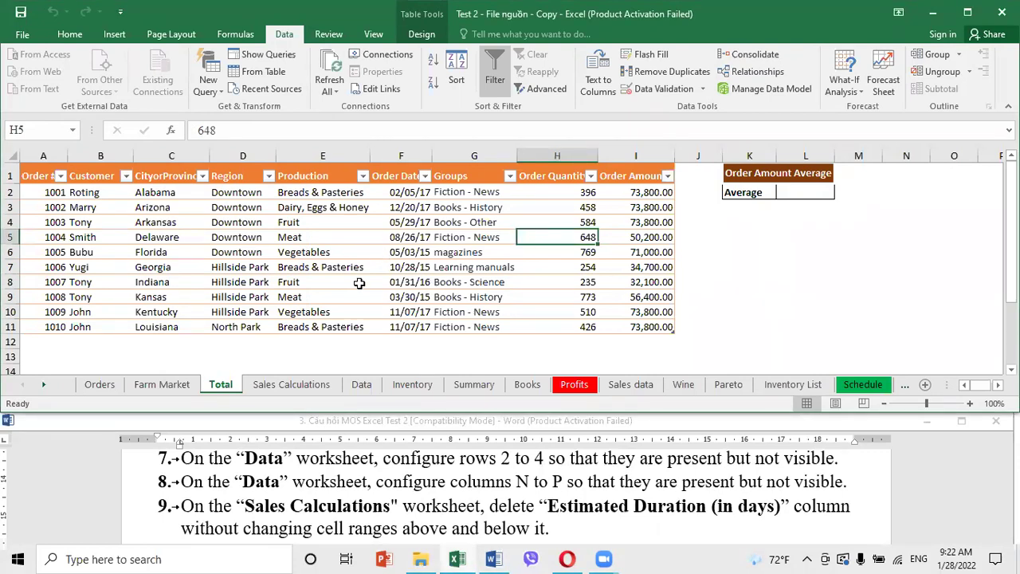
{"action": "left_click", "coordinate": [362, 384]}
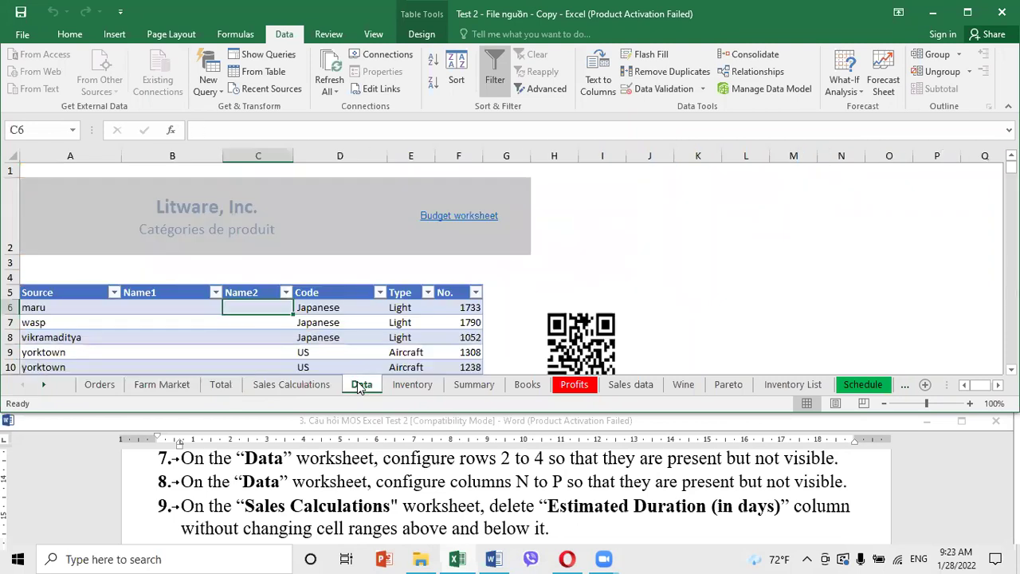
{"action": "left_click", "coordinate": [191, 339]}
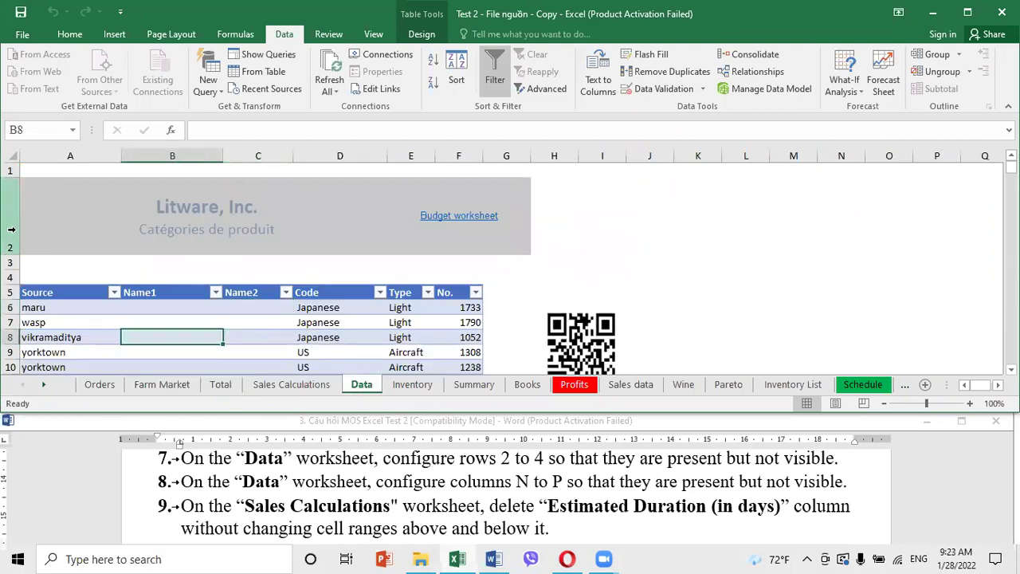
{"action": "left_click_drag", "start_coordinate": [11, 225], "coordinate": [8, 277]}
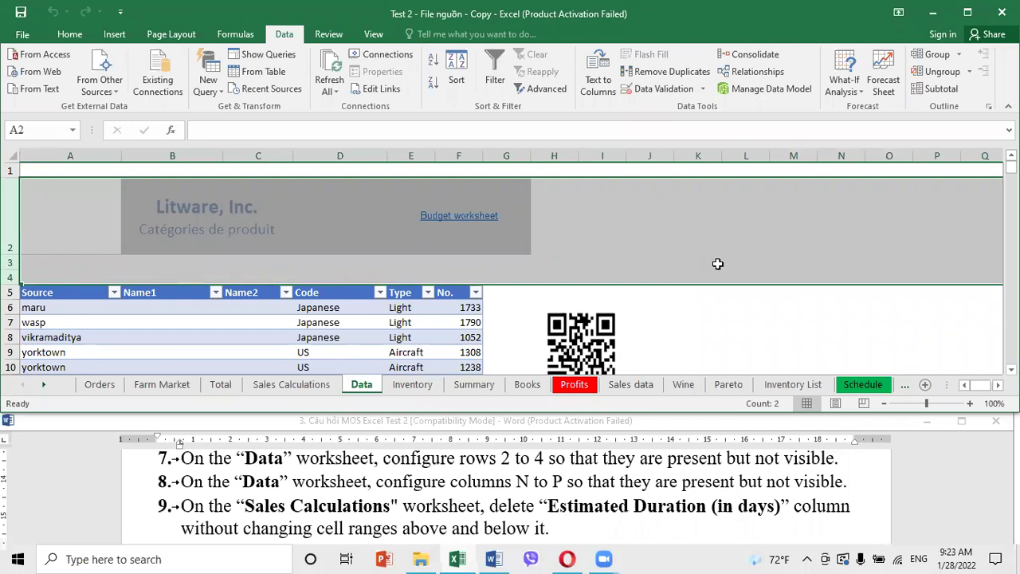
{"action": "right_click", "coordinate": [11, 210]}
{"action": "left_click", "coordinate": [58, 404]}
{"action": "left_click", "coordinate": [271, 245]}
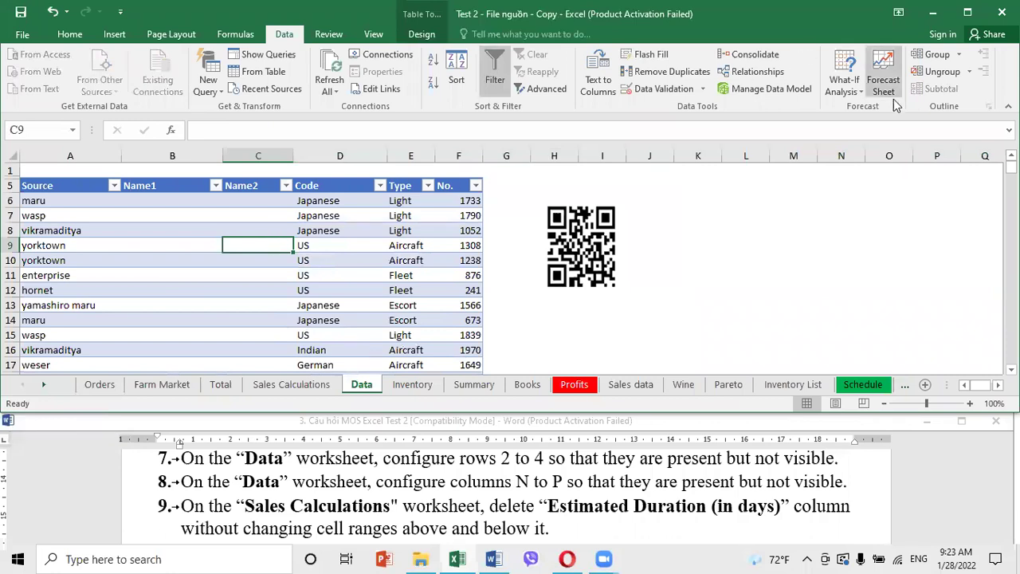
Unhide columns N to P on Data, then move to the Sales Calculations sheet
{"action": "left_click_drag", "start_coordinate": [850, 156], "coordinate": [939, 148]}
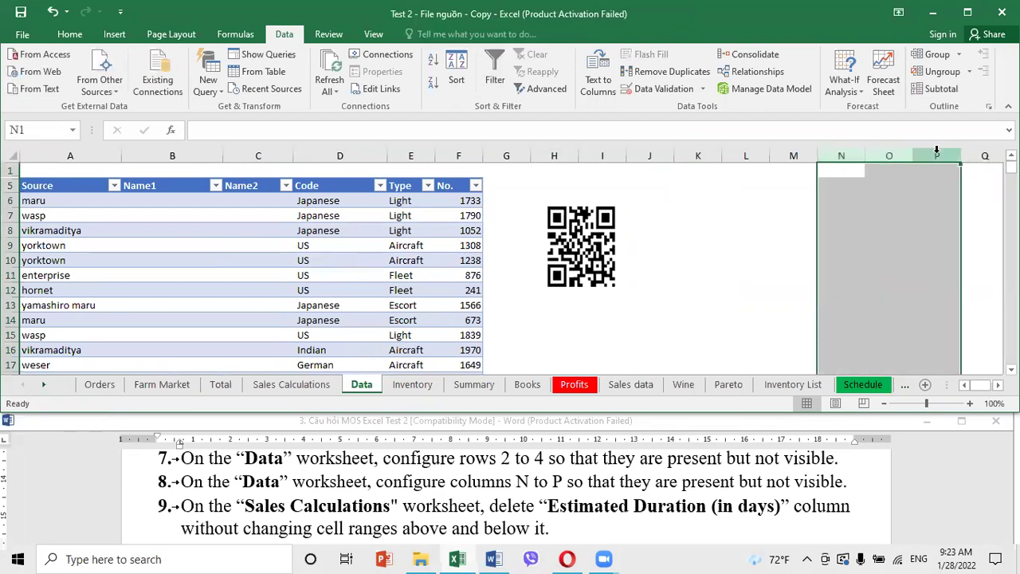
{"action": "right_click", "coordinate": [829, 155]}
{"action": "left_click", "coordinate": [863, 368]}
{"action": "left_click", "coordinate": [704, 244]}
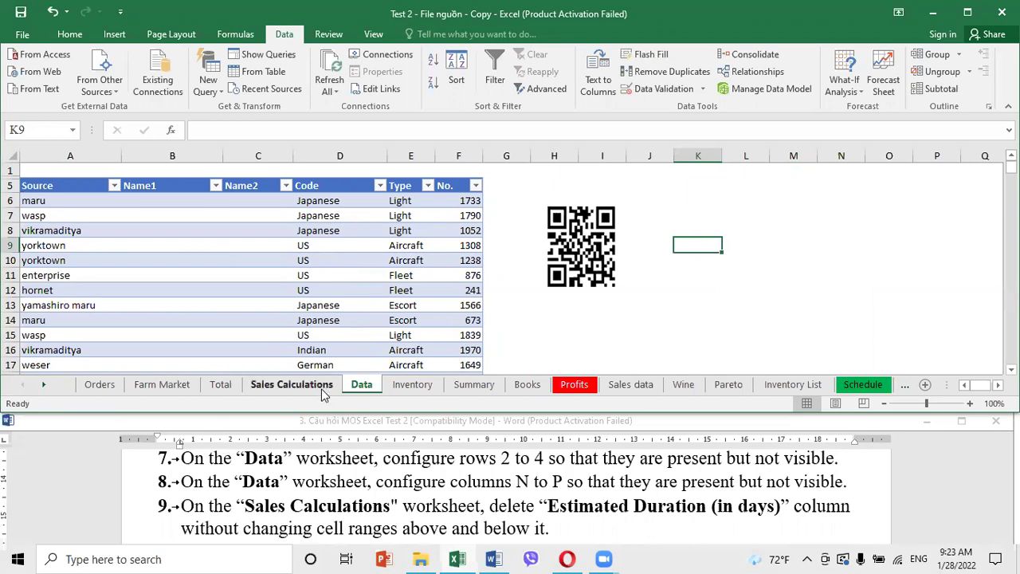
{"action": "left_click", "coordinate": [309, 387]}
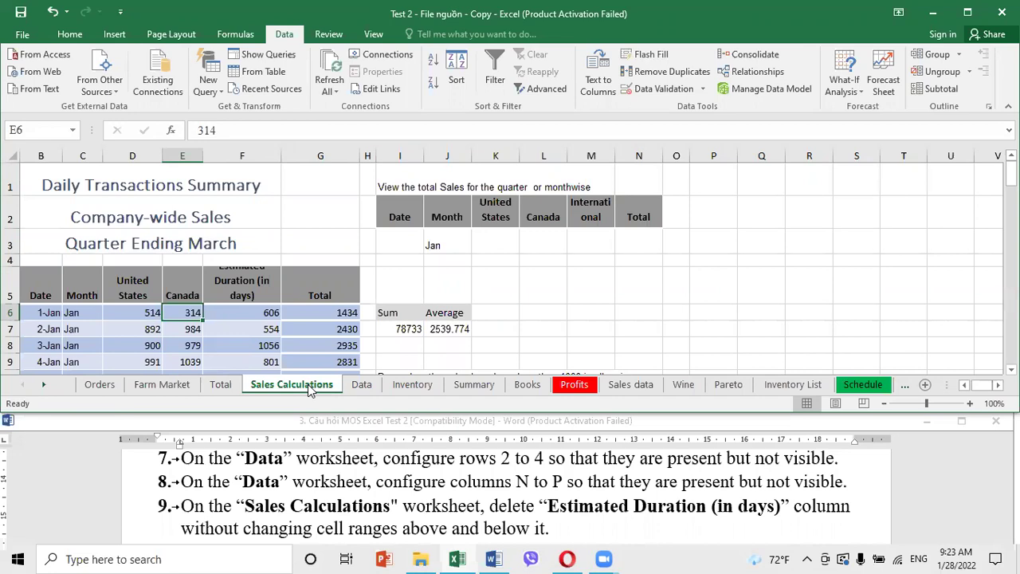
Select the Estimated Duration cells F5 through F95 on Sales Calculations
{"action": "left_click", "coordinate": [246, 282]}
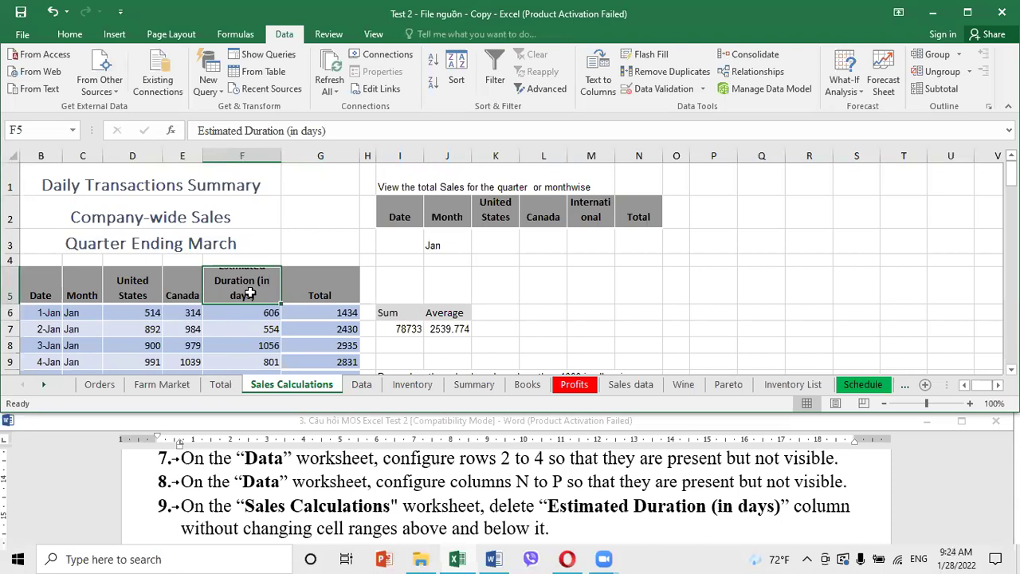
{"action": "key", "text": "Down"}
{"action": "key", "text": "Down"}
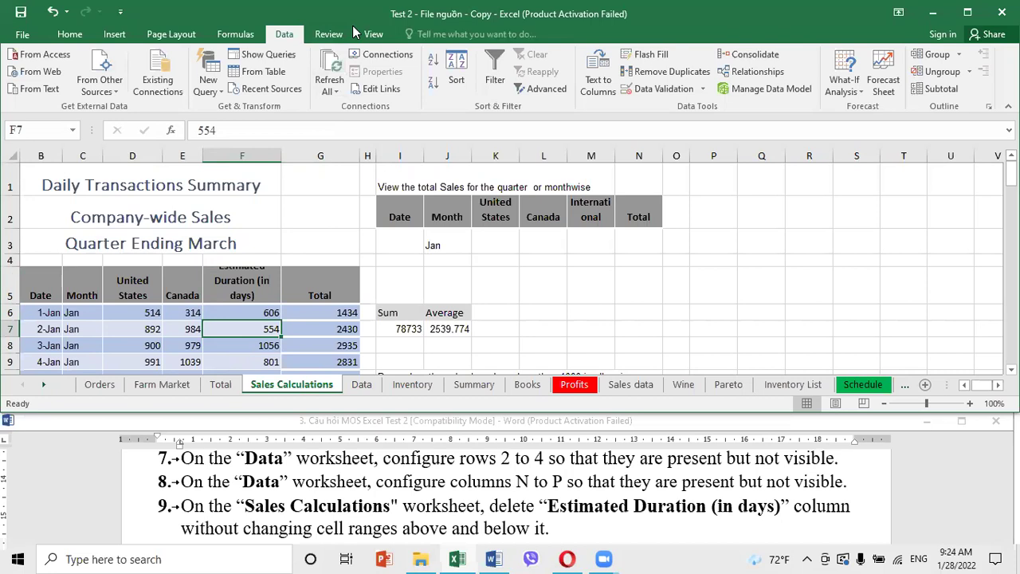
{"action": "left_click", "coordinate": [249, 285]}
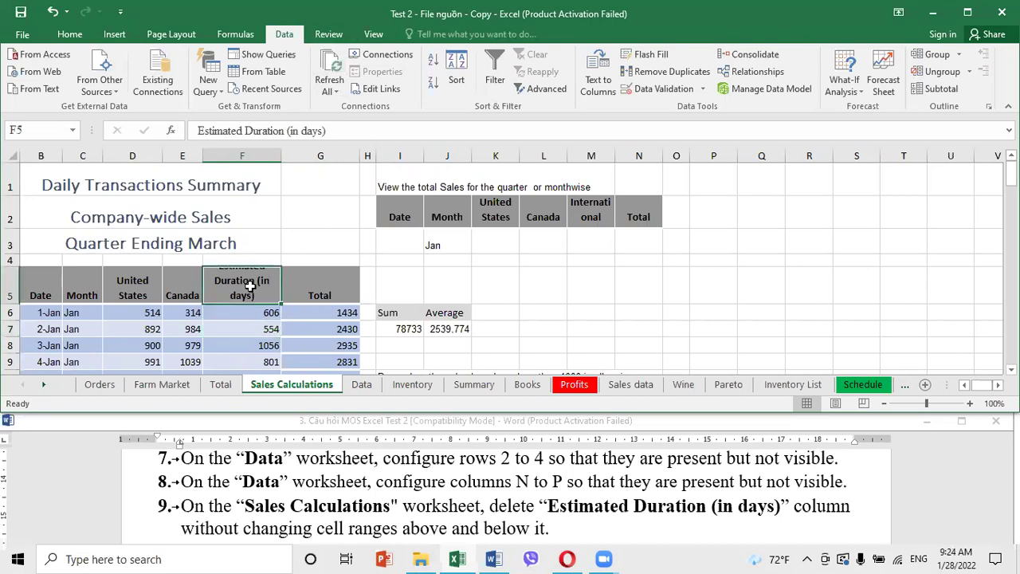
{"action": "right_click", "coordinate": [250, 285]}
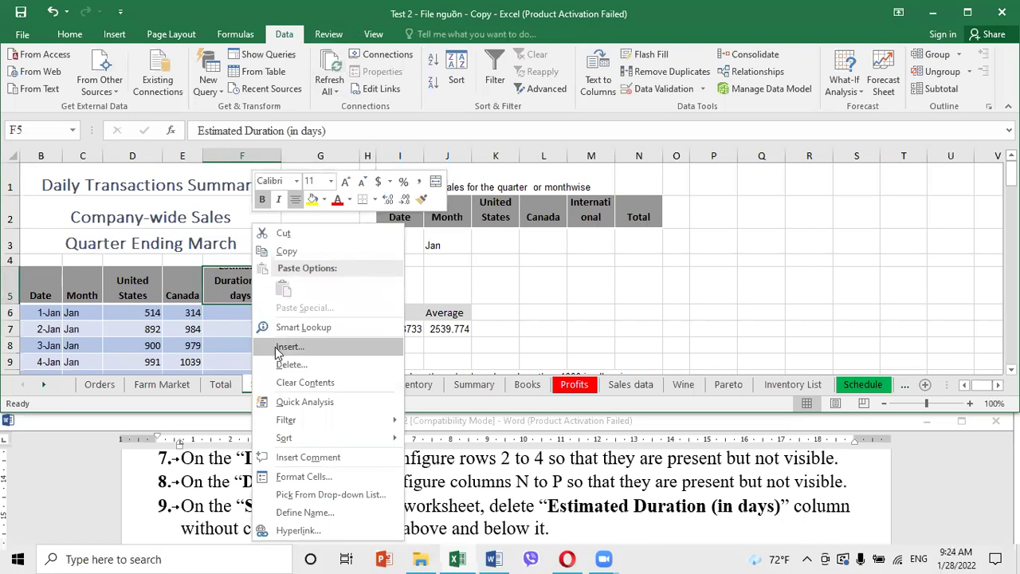
{"action": "left_click", "coordinate": [230, 282]}
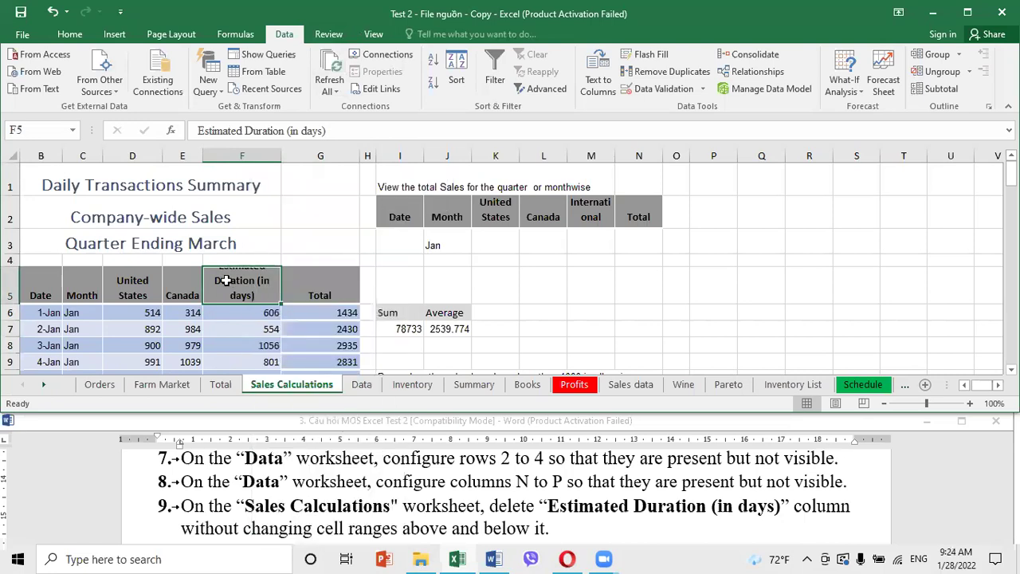
{"action": "right_click", "coordinate": [246, 288]}
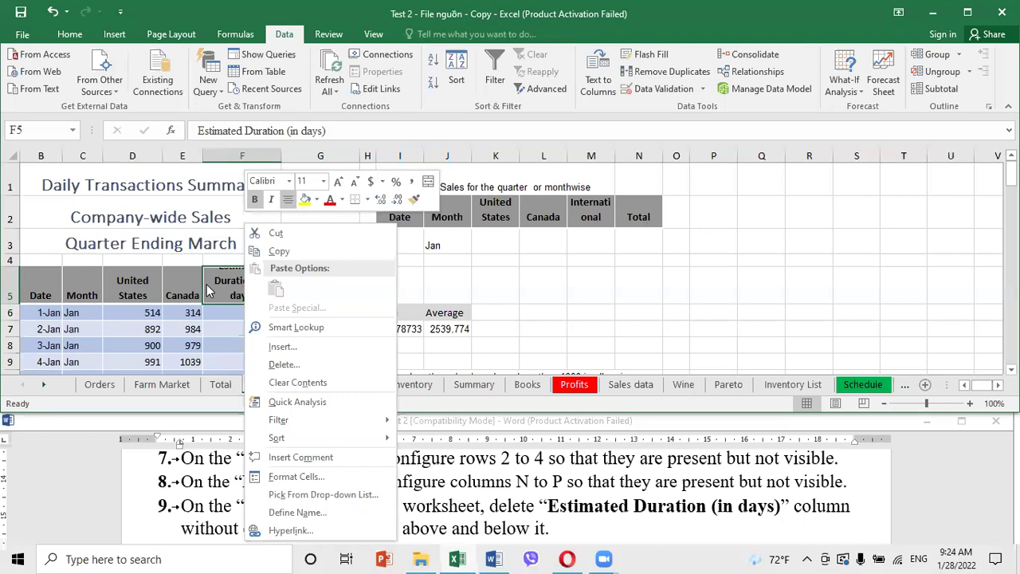
{"action": "key", "text": "Escape"}
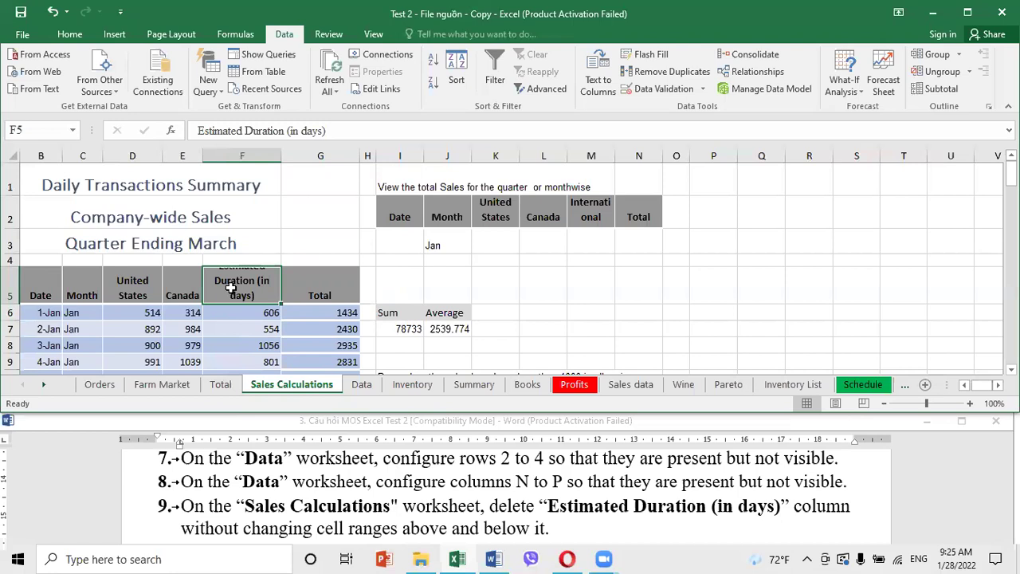
{"action": "right_click", "coordinate": [231, 294]}
{"action": "left_click", "coordinate": [231, 294]}
{"action": "key", "text": "ctrl+shift+Down"}
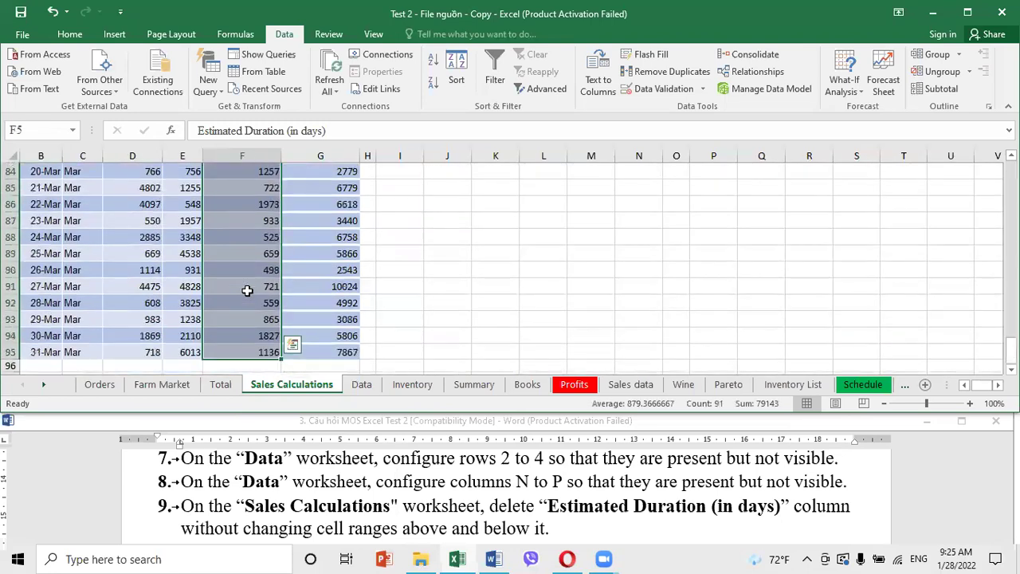
{"action": "right_click", "coordinate": [245, 224]}
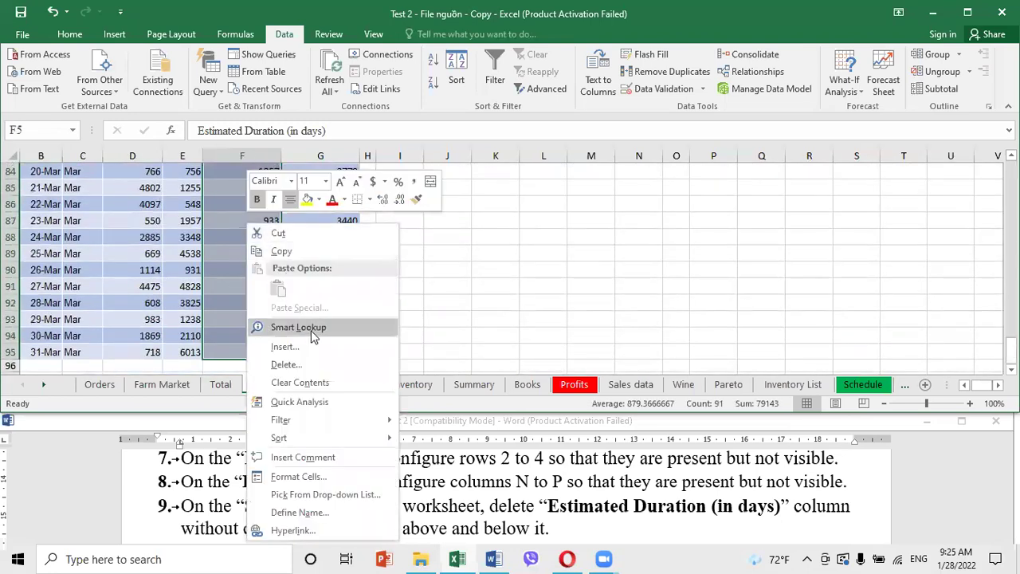
{"action": "left_click", "coordinate": [61, 37]}
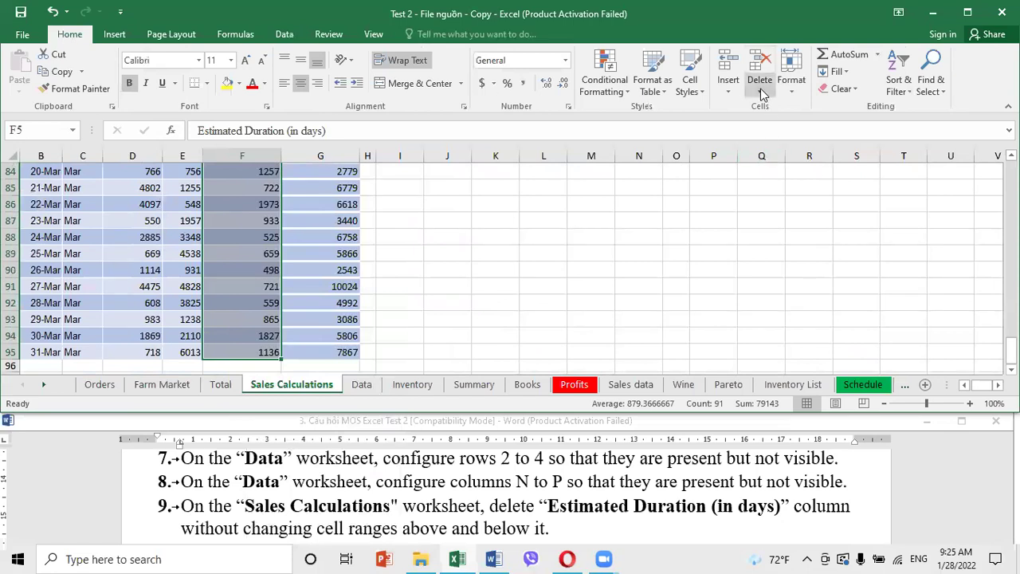
Delete cells F5:F95 with Shift cells left so Total moves into column F
{"action": "left_click", "coordinate": [759, 86]}
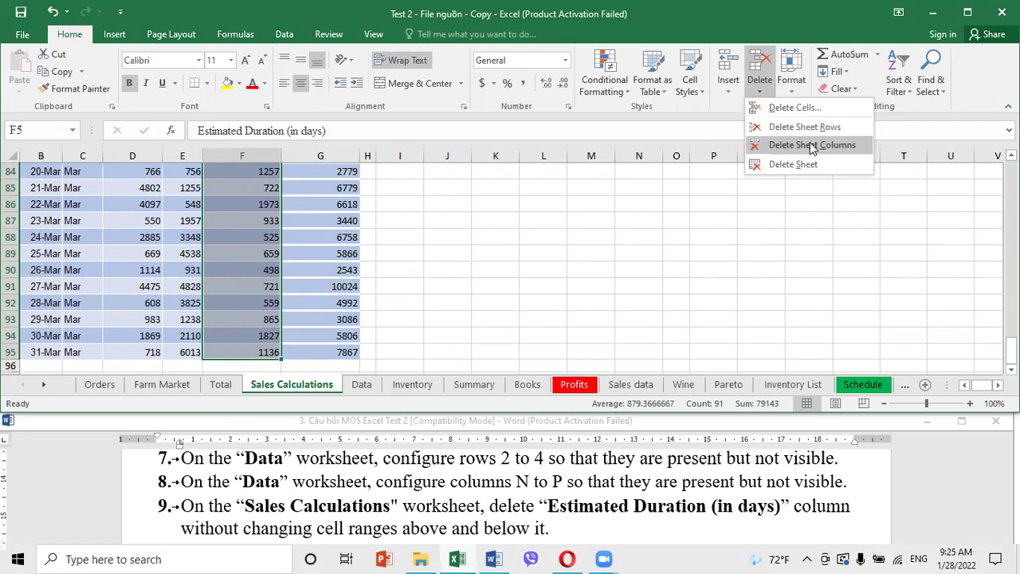
{"action": "right_click", "coordinate": [258, 196]}
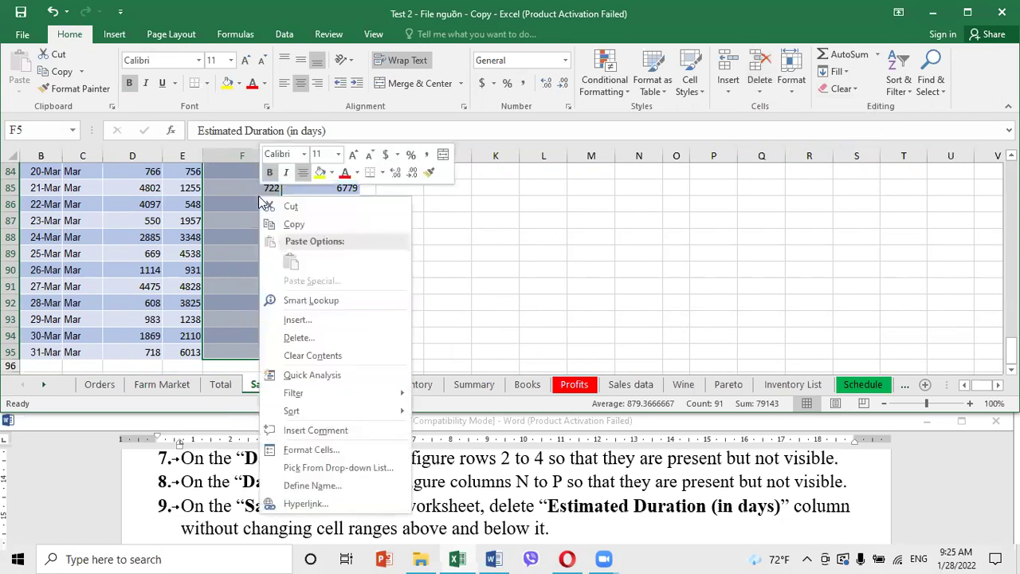
{"action": "left_click", "coordinate": [300, 338]}
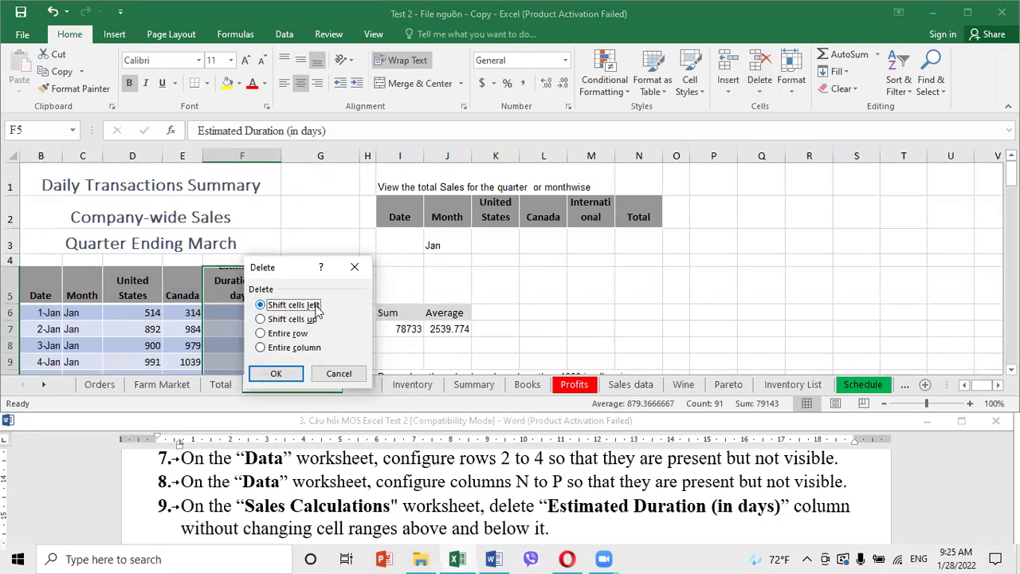
{"action": "left_click", "coordinate": [287, 375]}
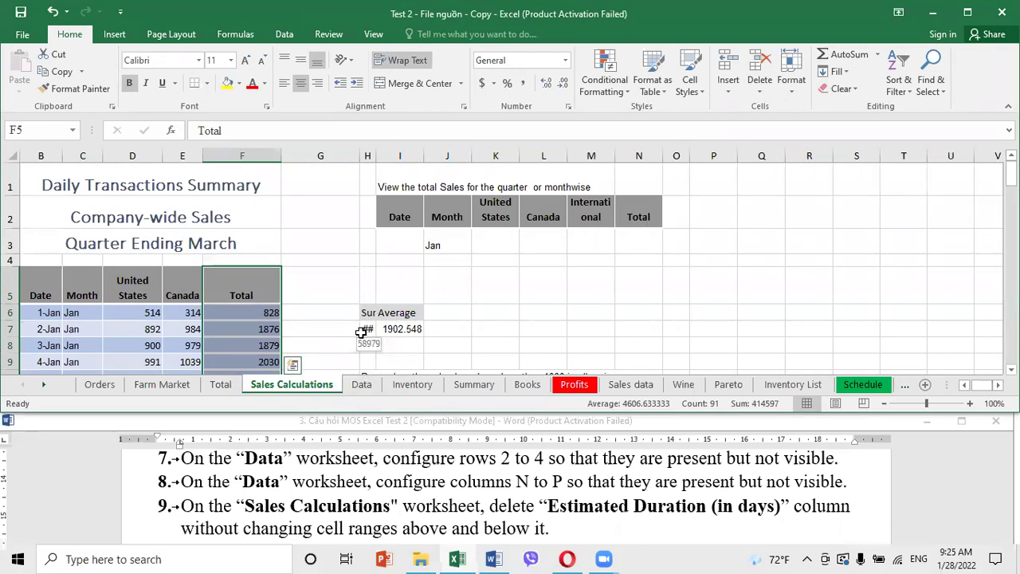
{"action": "left_click", "coordinate": [600, 310]}
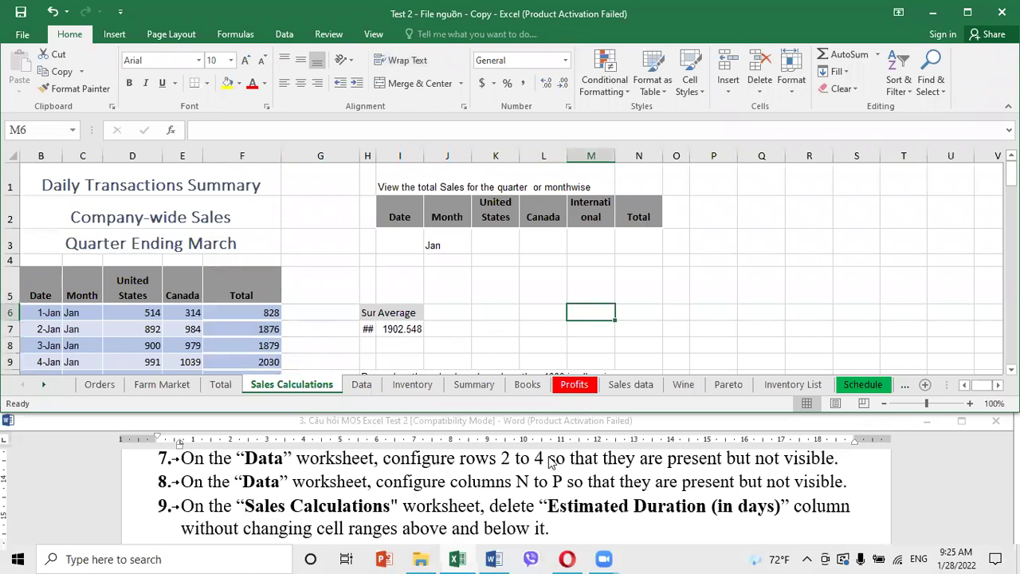
Read the next task in Word, then go to the Data sheet and select B6
{"action": "scroll", "coordinate": [412, 502], "scroll_direction": "down", "scroll_amount": 1}
{"action": "left_click", "coordinate": [408, 506]}
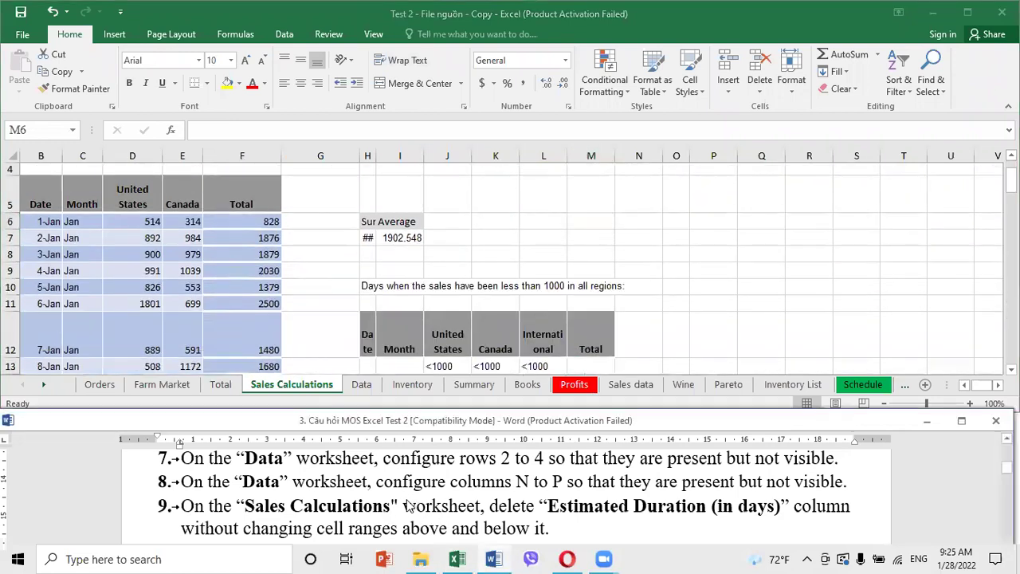
{"action": "scroll", "coordinate": [408, 505], "scroll_direction": "down", "scroll_amount": 3}
{"action": "left_click", "coordinate": [221, 305]}
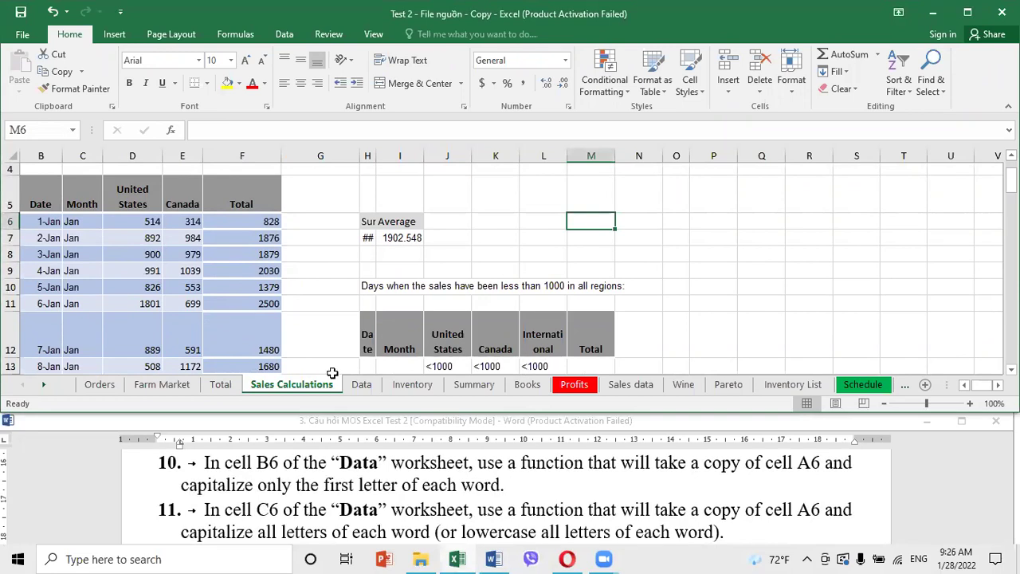
{"action": "left_click", "coordinate": [364, 387]}
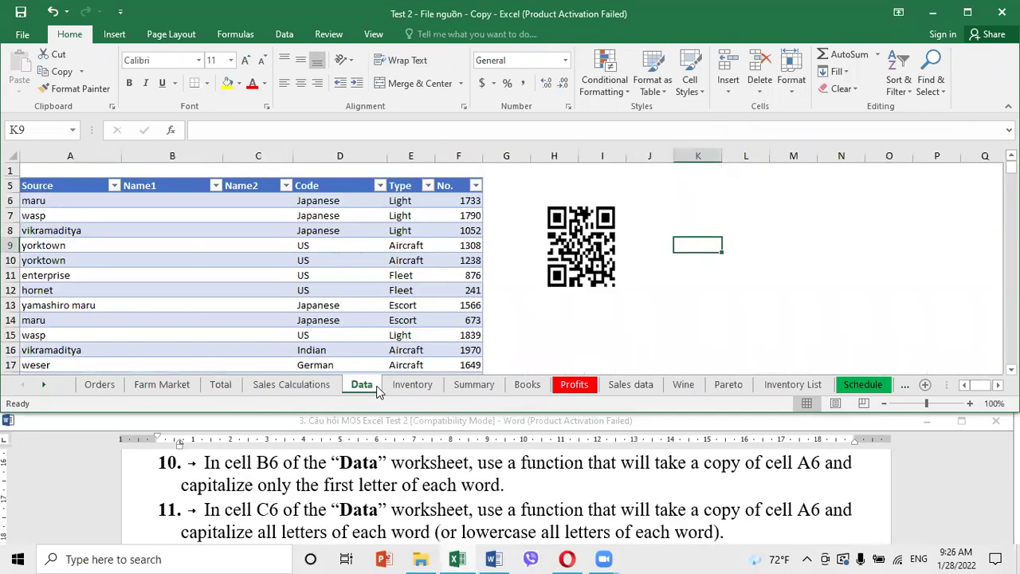
{"action": "left_click", "coordinate": [154, 201]}
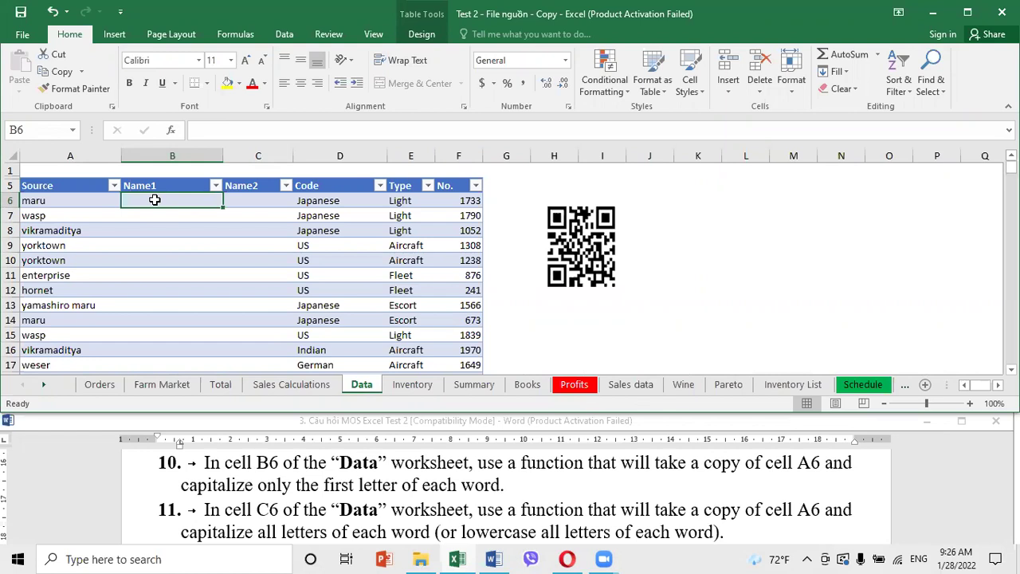
Enter =PROPER(A6) in B6 so it shows Maru
{"action": "type", "text": "=ro"}
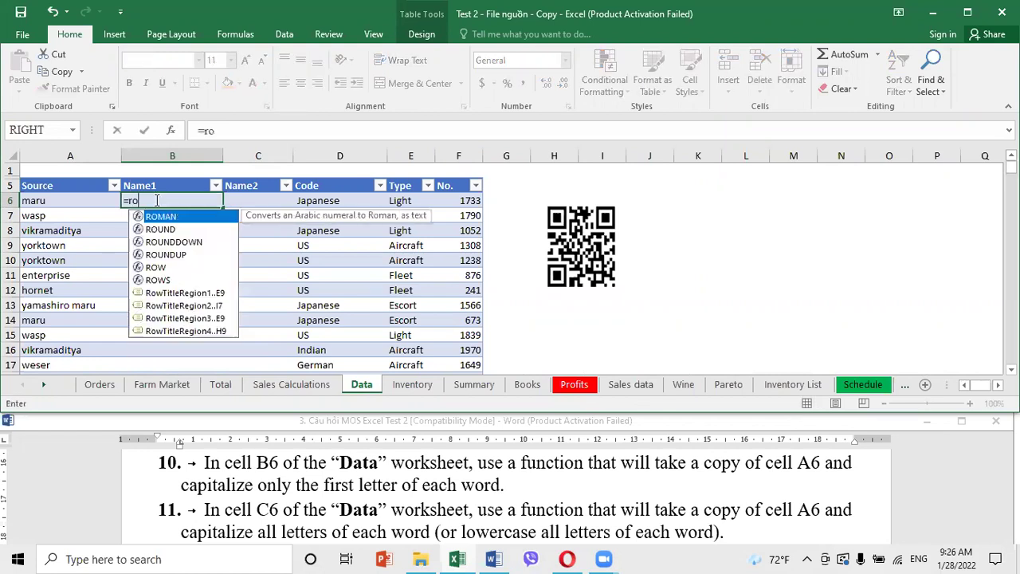
{"action": "key", "text": "BackSpace"}
{"action": "key", "text": "BackSpace"}
{"action": "type", "text": "prr"}
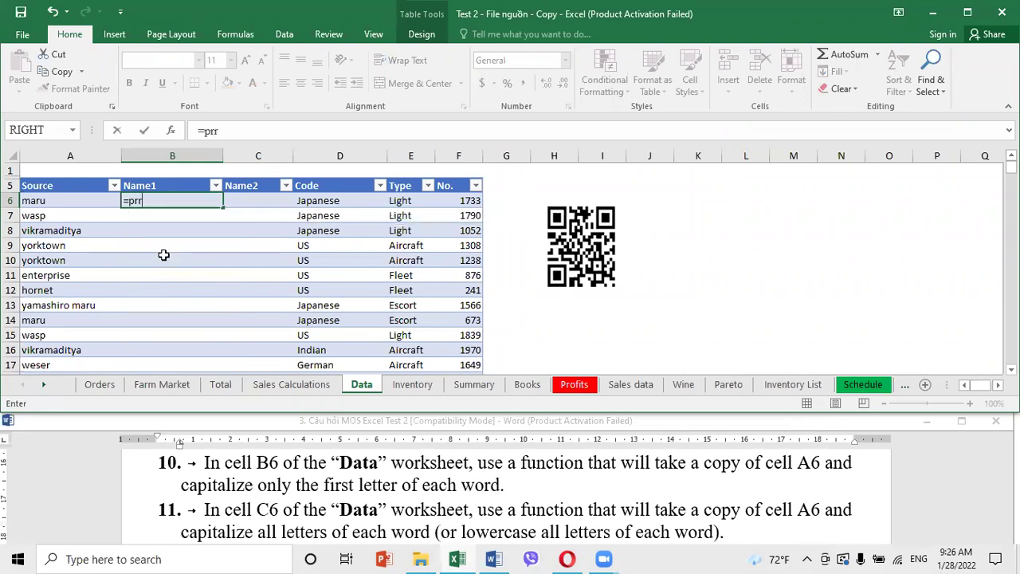
{"action": "key", "text": "BackSpace"}
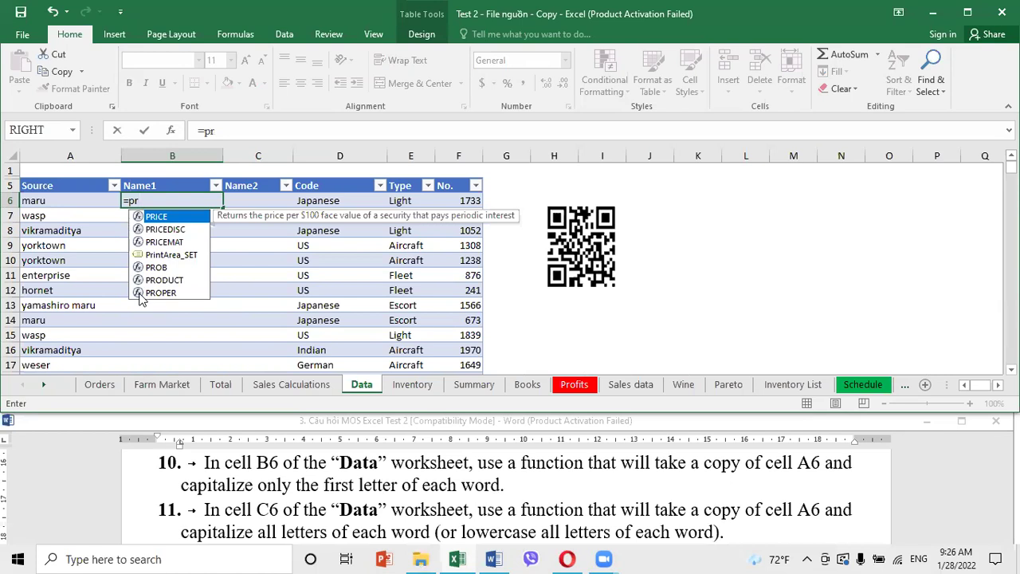
{"action": "type", "text": "o"}
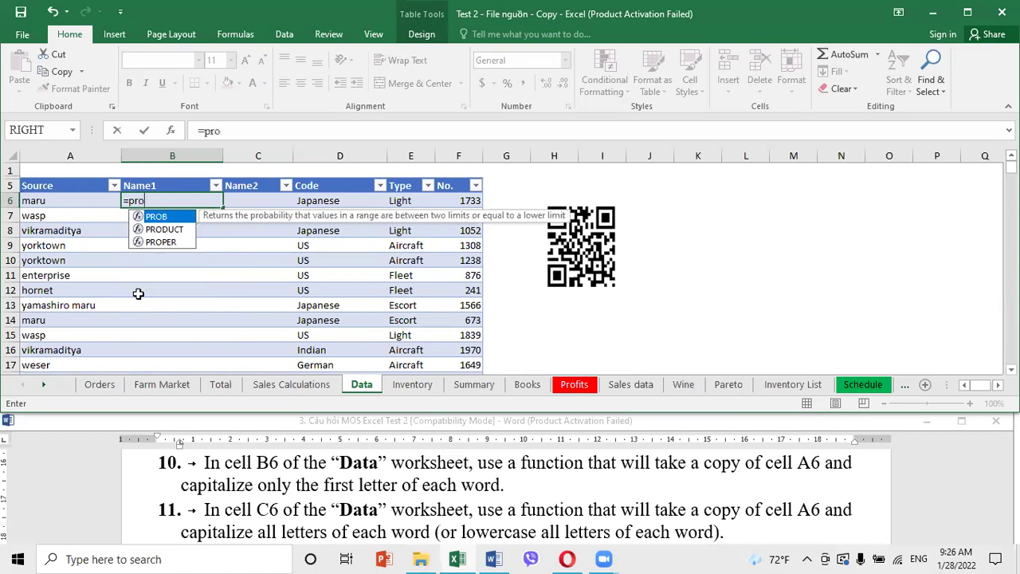
{"action": "double_click", "coordinate": [160, 242]}
{"action": "type", "text": "a"}
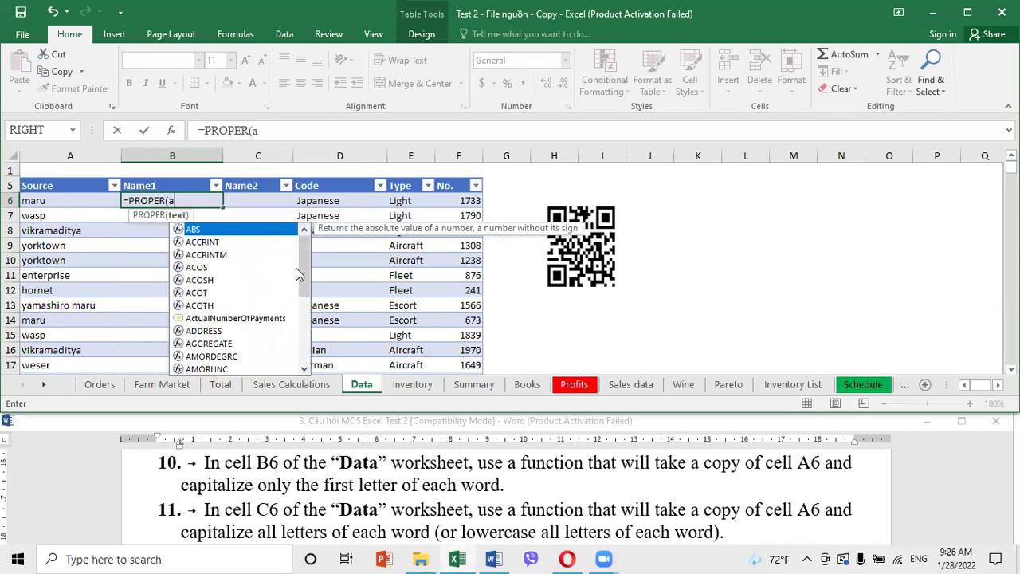
{"action": "type", "text": "6)"}
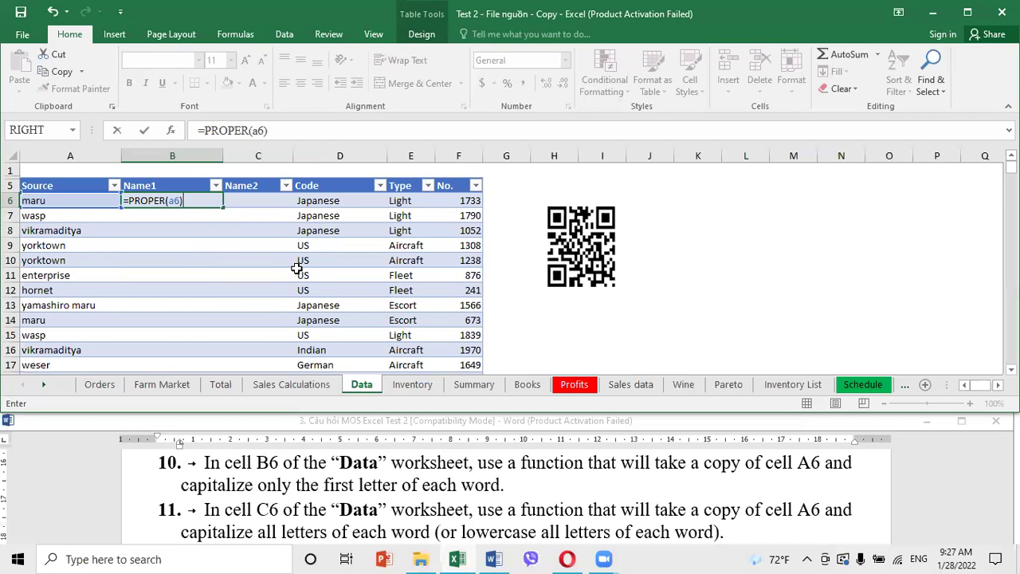
{"action": "key", "text": "Return"}
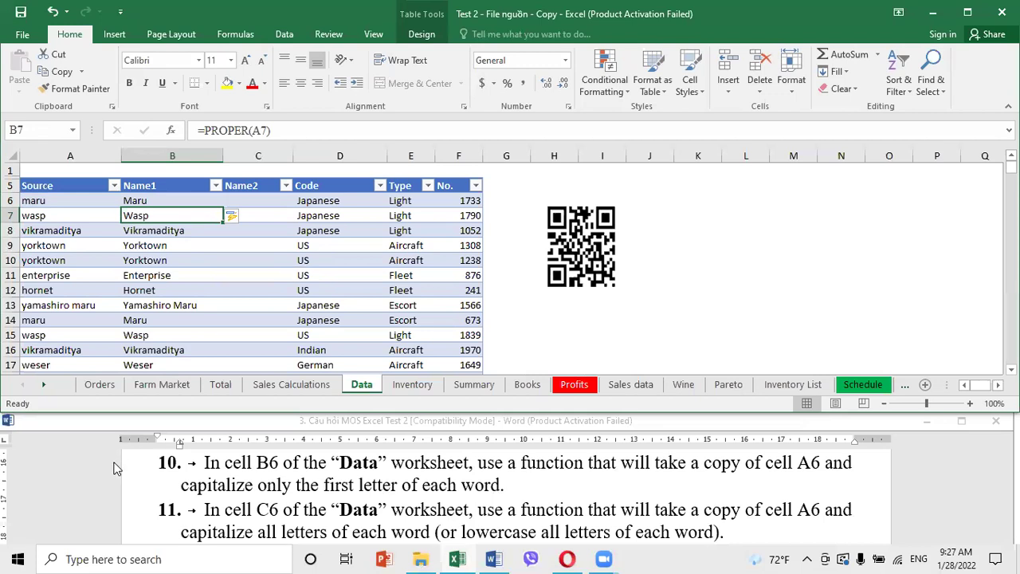
Undo the calculated column fill below B6 and select C6 in Name2
{"action": "left_click", "coordinate": [210, 472]}
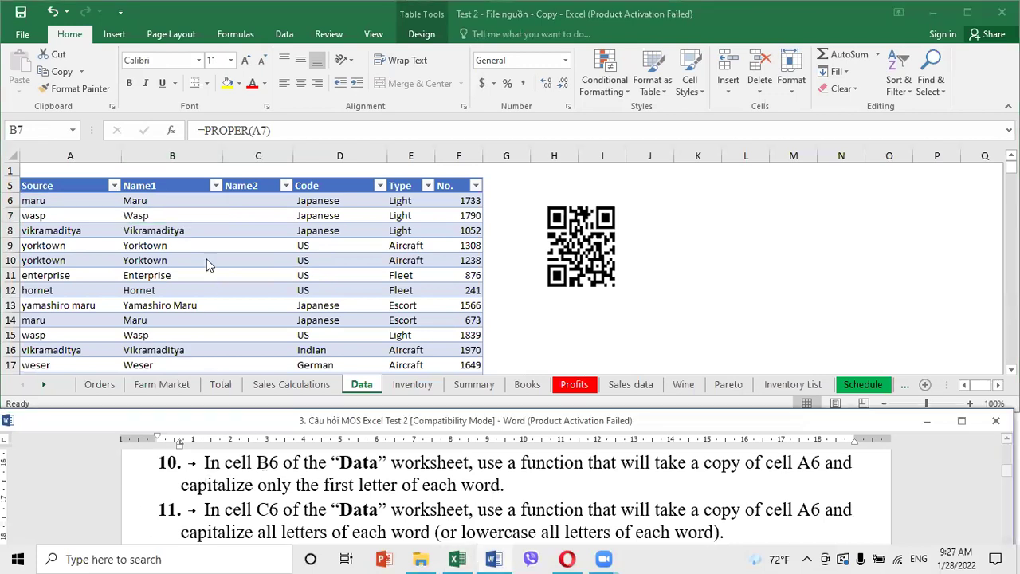
{"action": "left_click", "coordinate": [177, 194]}
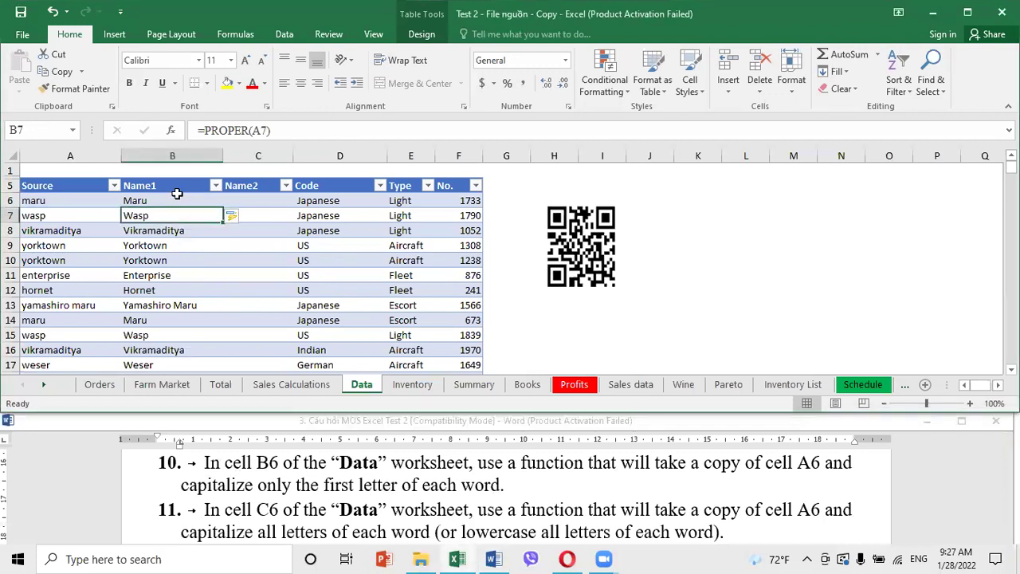
{"action": "left_click", "coordinate": [232, 216]}
{"action": "left_click", "coordinate": [251, 234]}
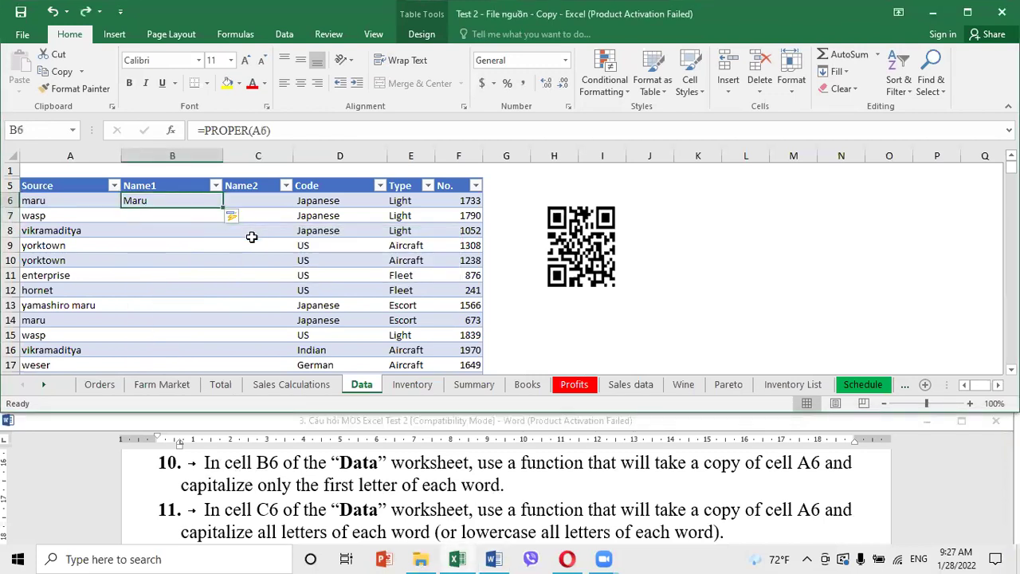
{"action": "left_click", "coordinate": [227, 259]}
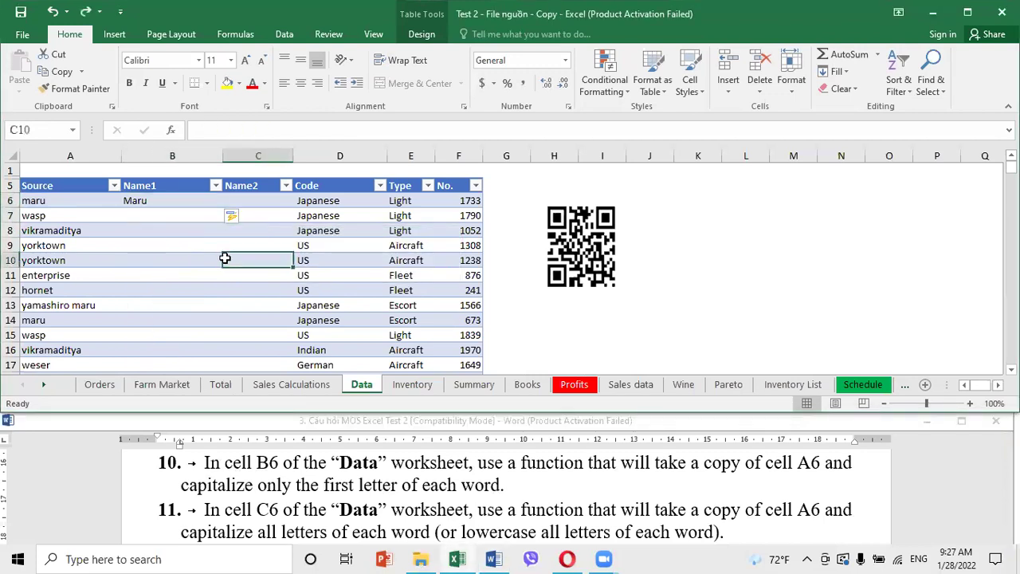
{"action": "left_click", "coordinate": [234, 217]}
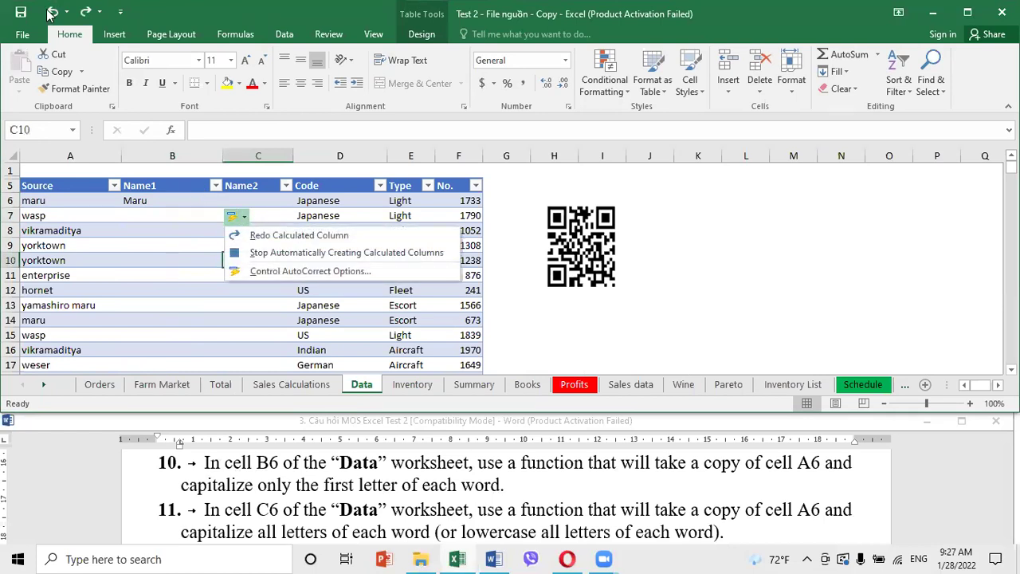
{"action": "left_click", "coordinate": [238, 329]}
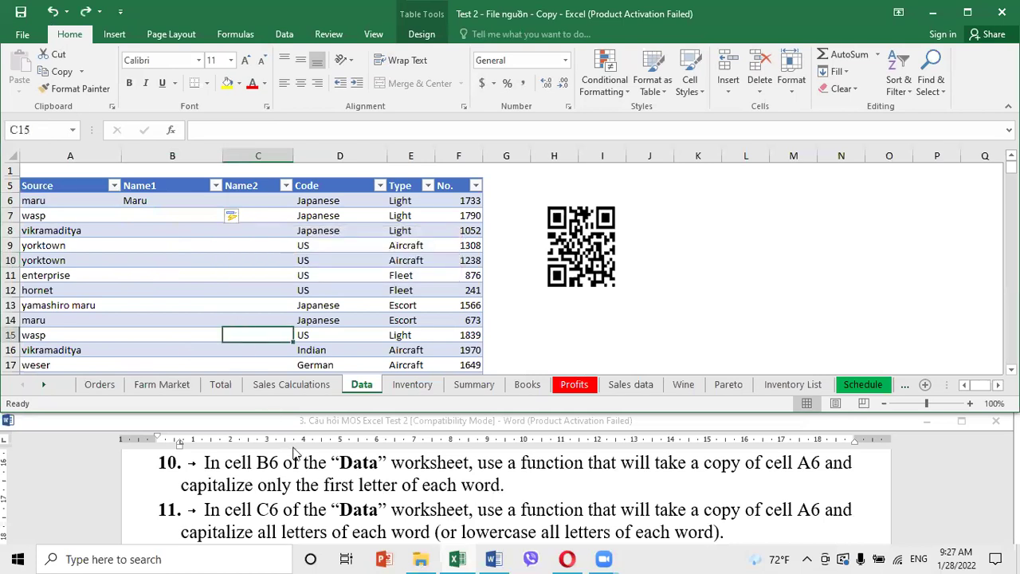
{"action": "left_click", "coordinate": [252, 205]}
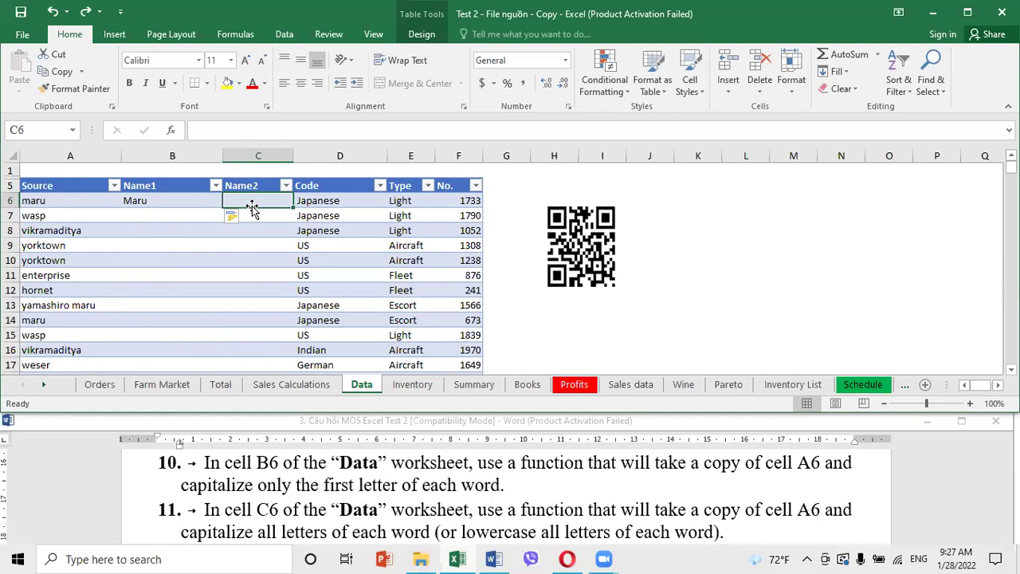
Cancel the started entry in C6 and adjust the sheet view
{"action": "type", "text": "="}
{"action": "key", "text": "BackSpace"}
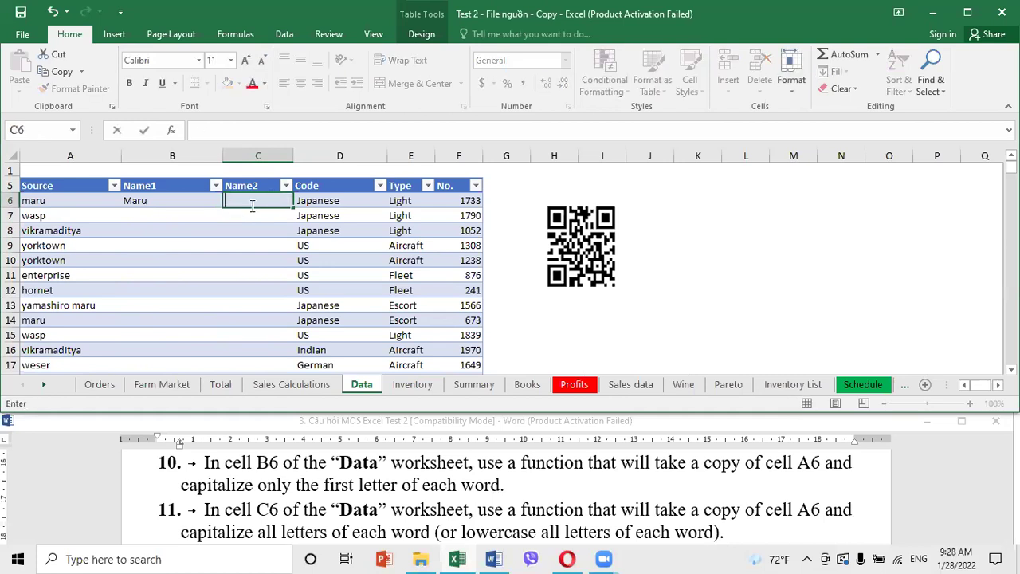
{"action": "left_click", "coordinate": [772, 306]}
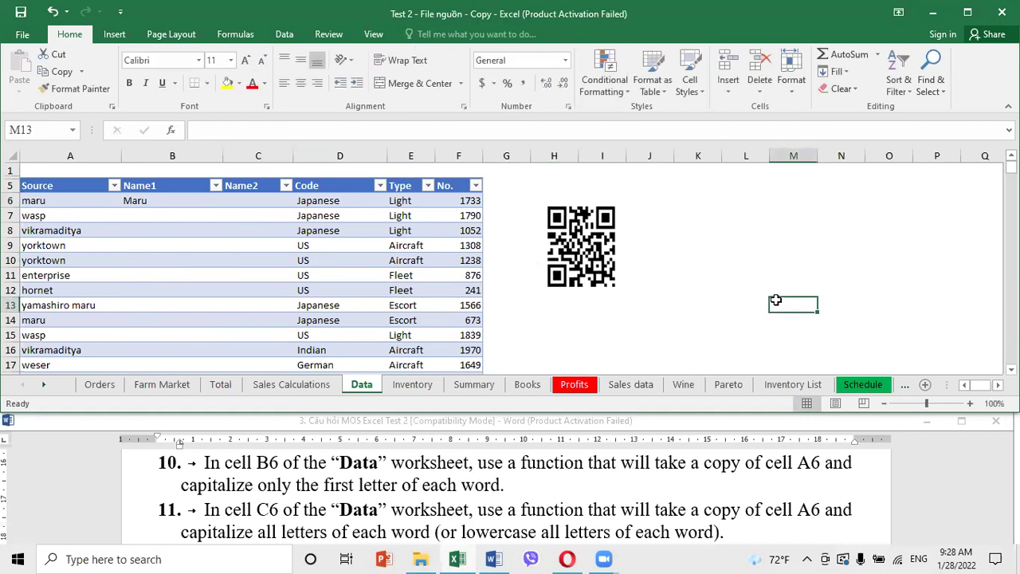
{"action": "scroll", "coordinate": [771, 310], "scroll_direction": "up", "scroll_amount": 5, "text": "ctrl"}
{"action": "scroll", "coordinate": [335, 316], "scroll_direction": "down", "scroll_amount": 3}
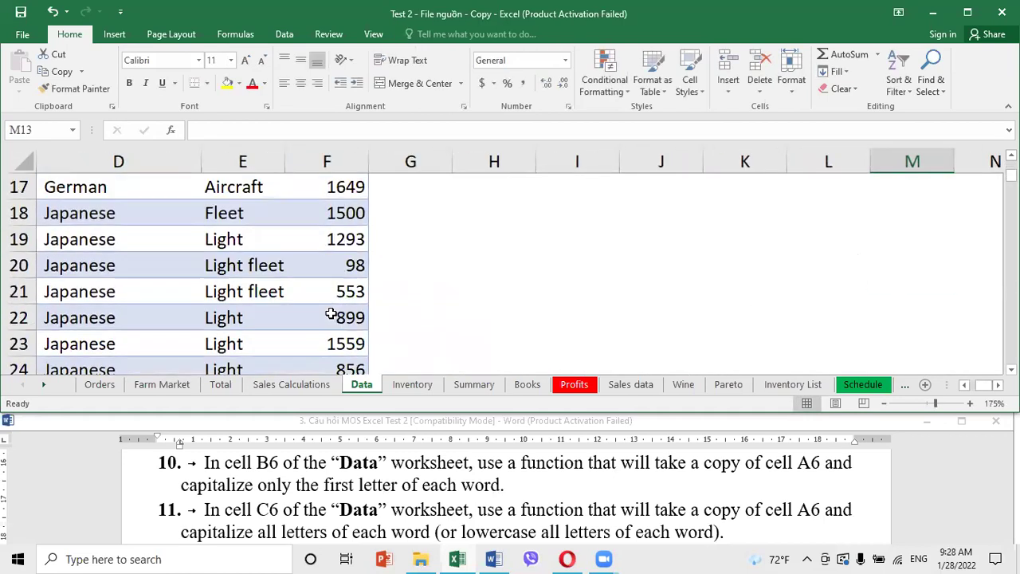
{"action": "scroll", "coordinate": [330, 317], "scroll_direction": "up", "scroll_amount": 5}
{"action": "left_click", "coordinate": [984, 386]}
{"action": "left_click_drag", "start_coordinate": [984, 385], "coordinate": [978, 385]}
Enter =UPPER(A6) in C6 to show MARU, undoing the calculated column fill
{"action": "left_click", "coordinate": [420, 246]}
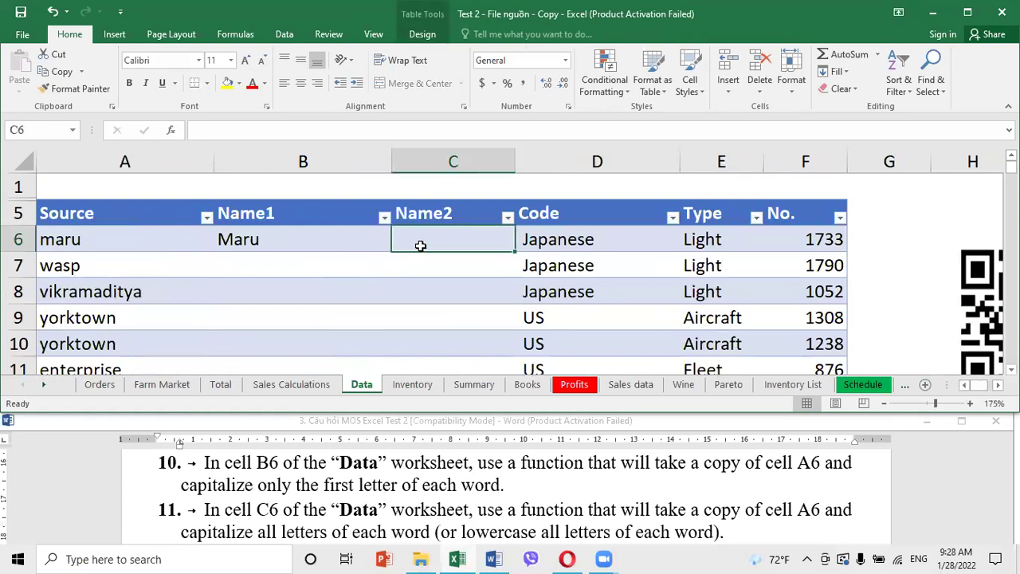
{"action": "type", "text": "=up"}
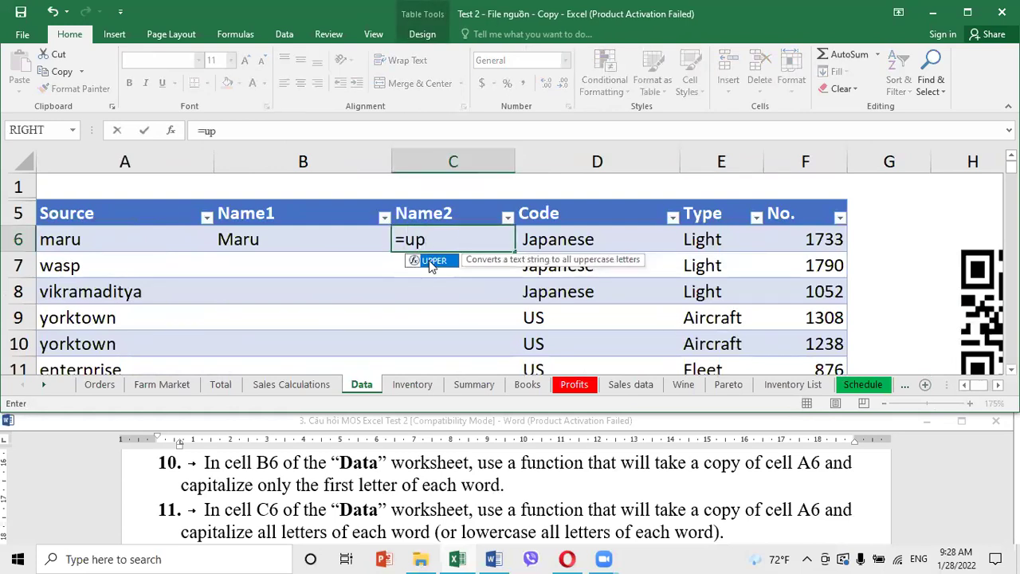
{"action": "double_click", "coordinate": [431, 264]}
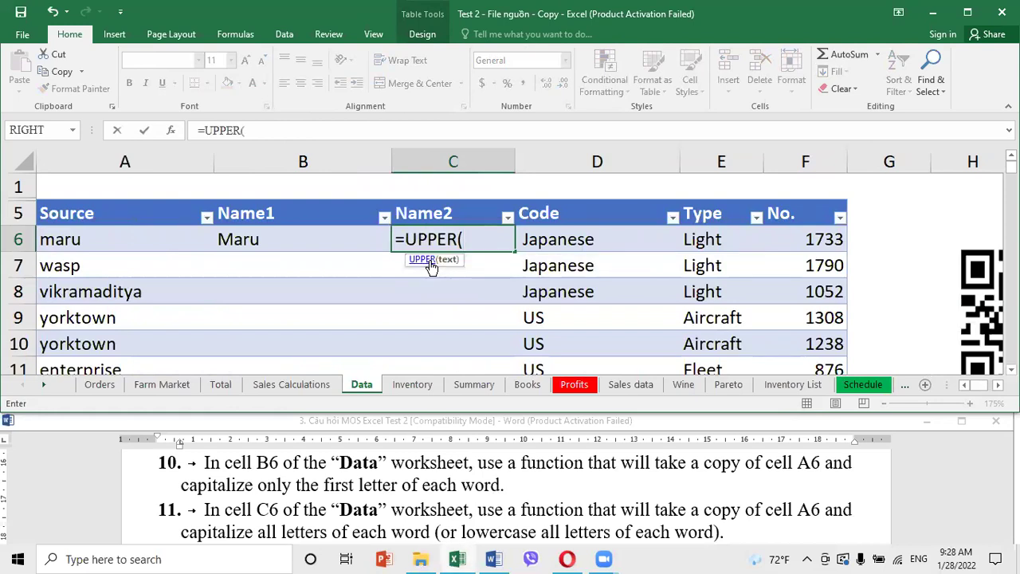
{"action": "type", "text": "a6"}
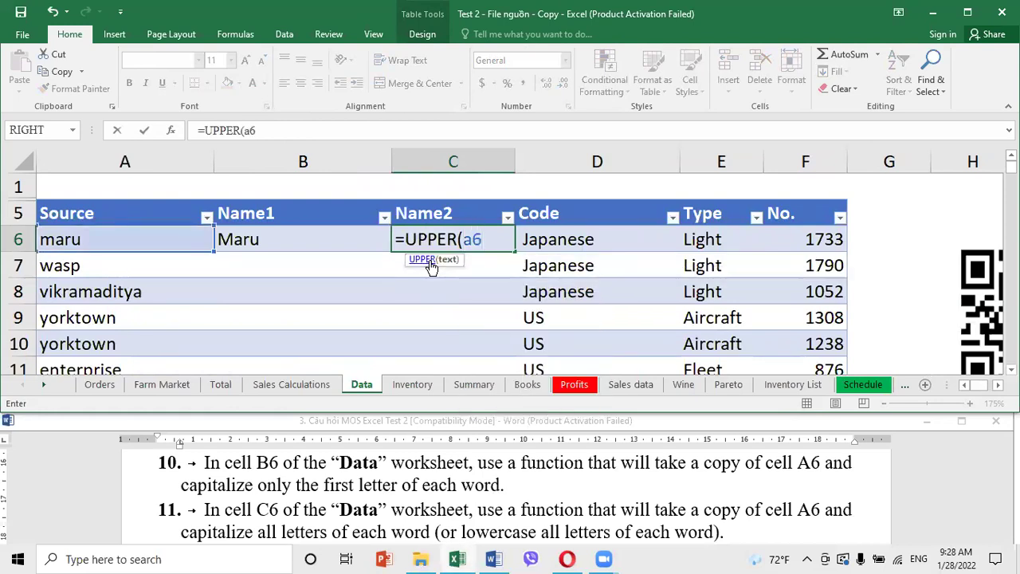
{"action": "type", "text": ")"}
{"action": "key", "text": "Return"}
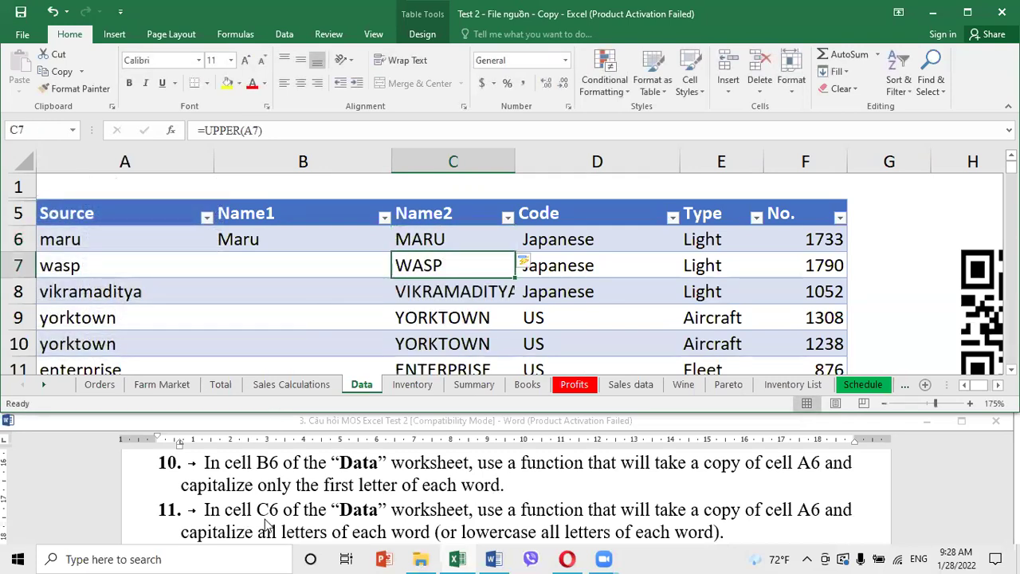
{"action": "left_click", "coordinate": [526, 265]}
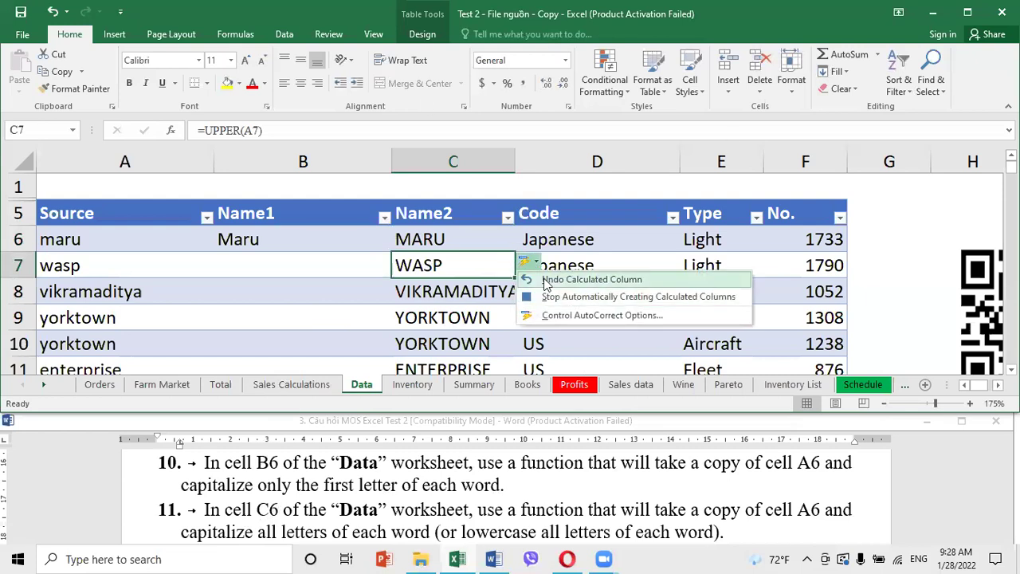
{"action": "left_click", "coordinate": [547, 281]}
{"action": "left_click", "coordinate": [632, 275]}
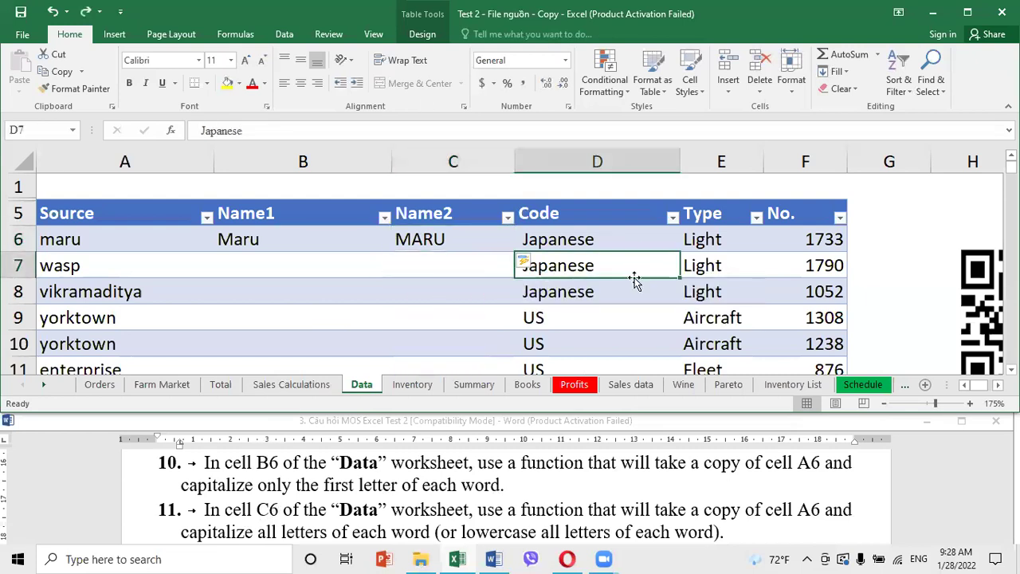
Read the print-titles task in Word, then show Excel's Page Layout commands
{"action": "left_click", "coordinate": [500, 510]}
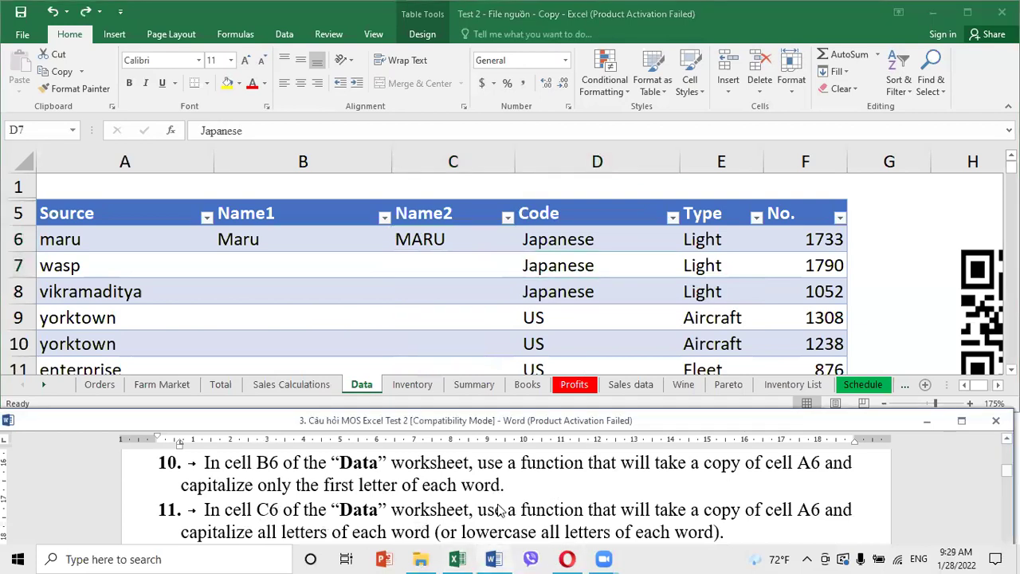
{"action": "scroll", "coordinate": [500, 501], "scroll_direction": "down", "scroll_amount": 3}
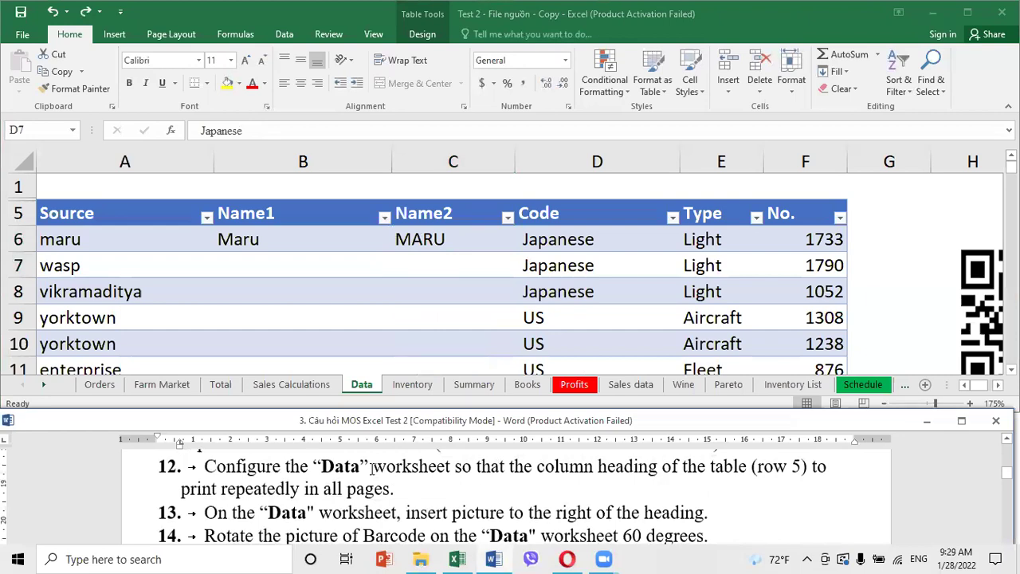
{"action": "left_click", "coordinate": [382, 319]}
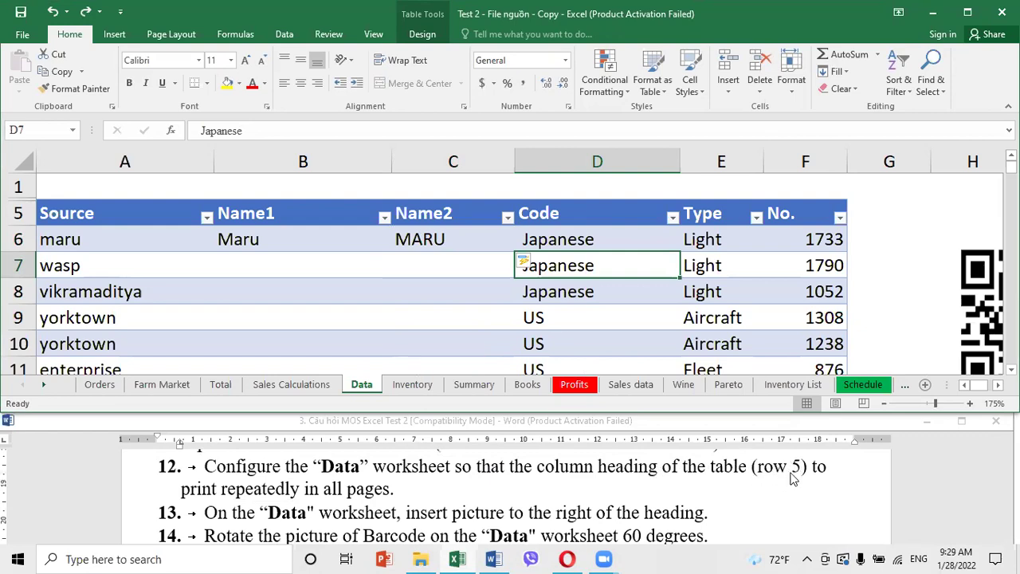
{"action": "left_click", "coordinate": [414, 301]}
{"action": "left_click", "coordinate": [619, 291]}
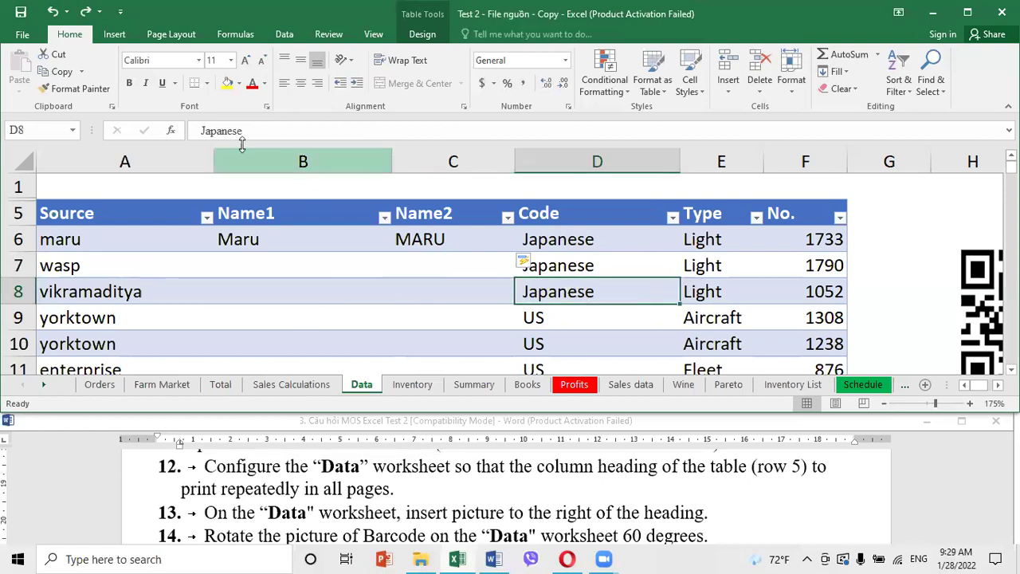
{"action": "left_click", "coordinate": [169, 34]}
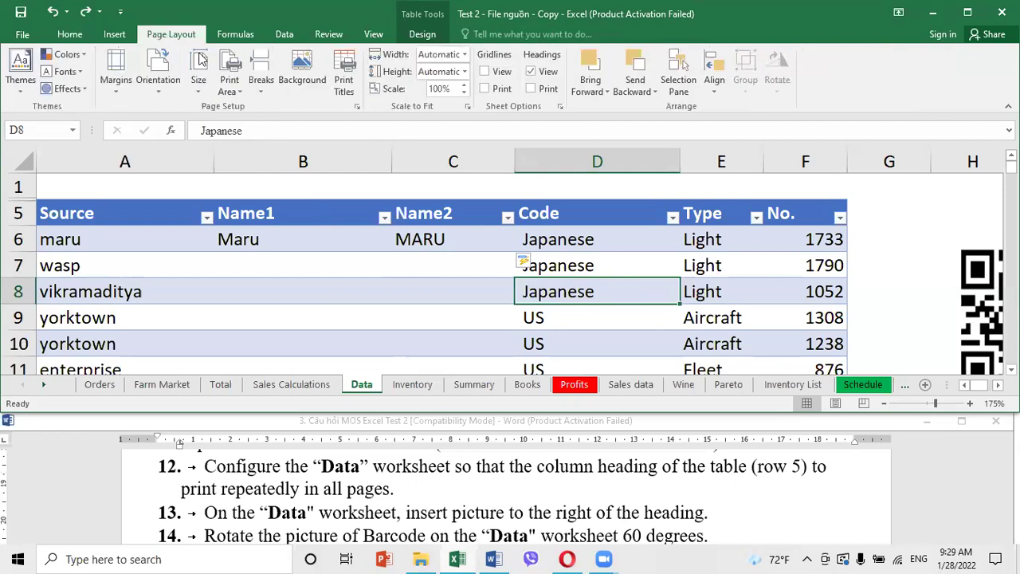
Set row 5 ($5:$5) as the print title repeated at the top of every Data sheet page
{"action": "left_click", "coordinate": [340, 83]}
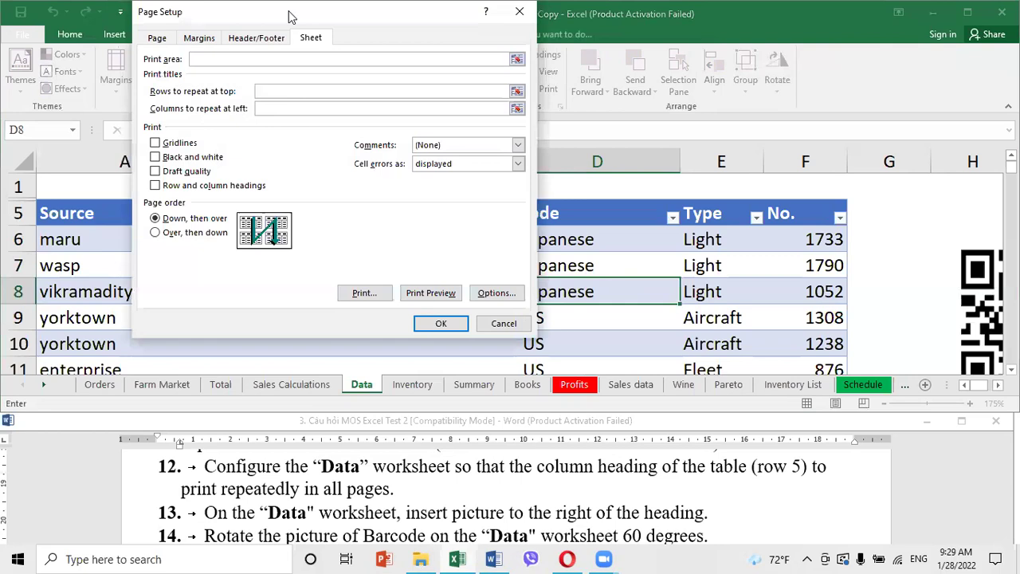
{"action": "left_click_drag", "start_coordinate": [291, 16], "coordinate": [606, 85]}
{"action": "left_click", "coordinate": [575, 159]}
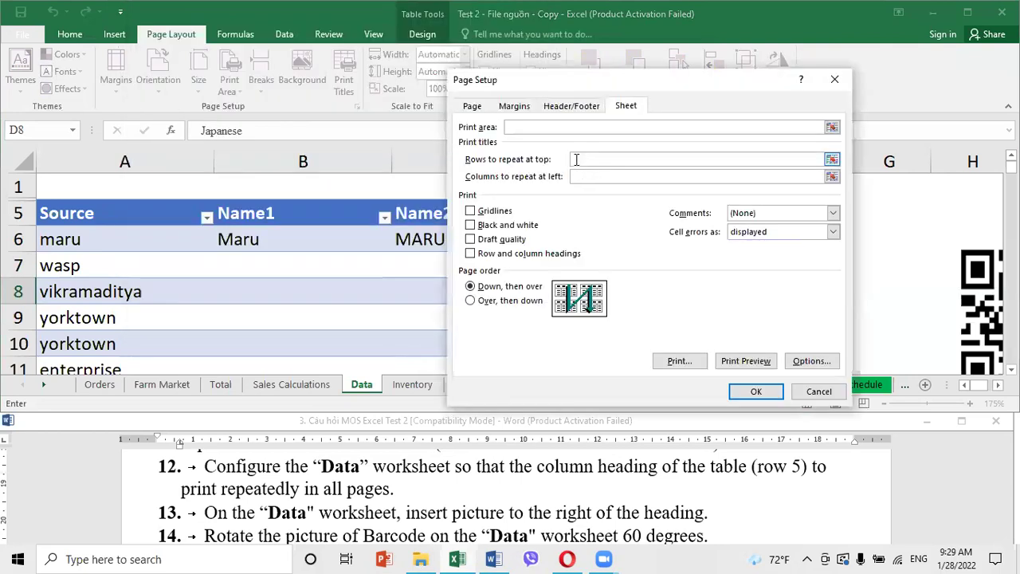
{"action": "left_click", "coordinate": [15, 213]}
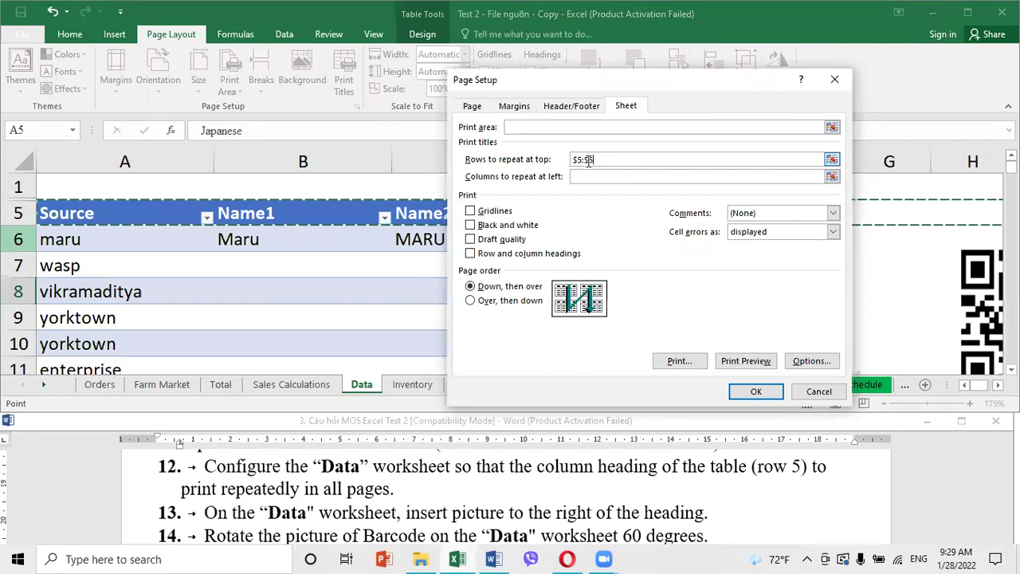
{"action": "left_click", "coordinate": [767, 390]}
{"action": "left_click", "coordinate": [482, 336]}
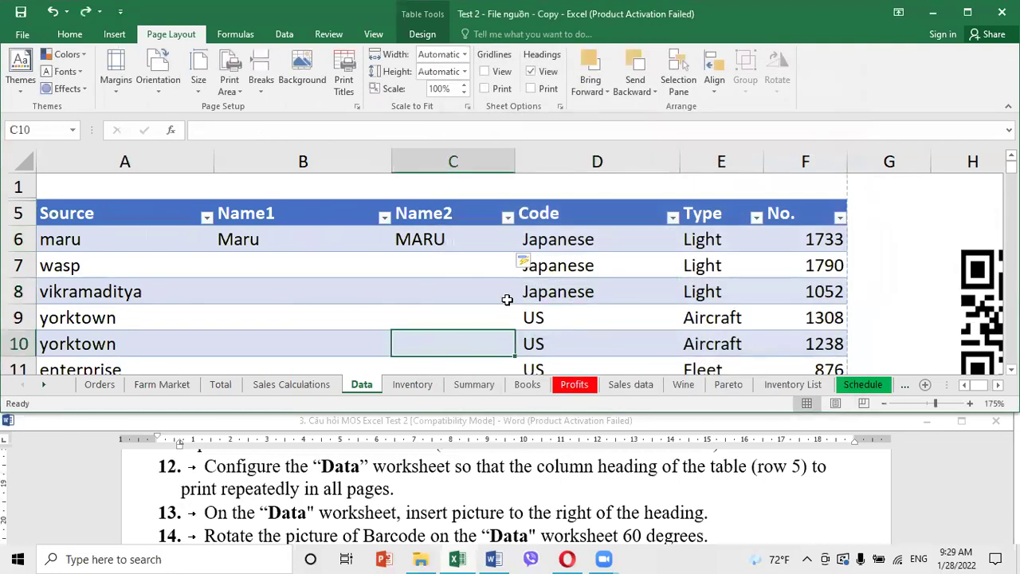
{"action": "key", "text": "ctrl+p"}
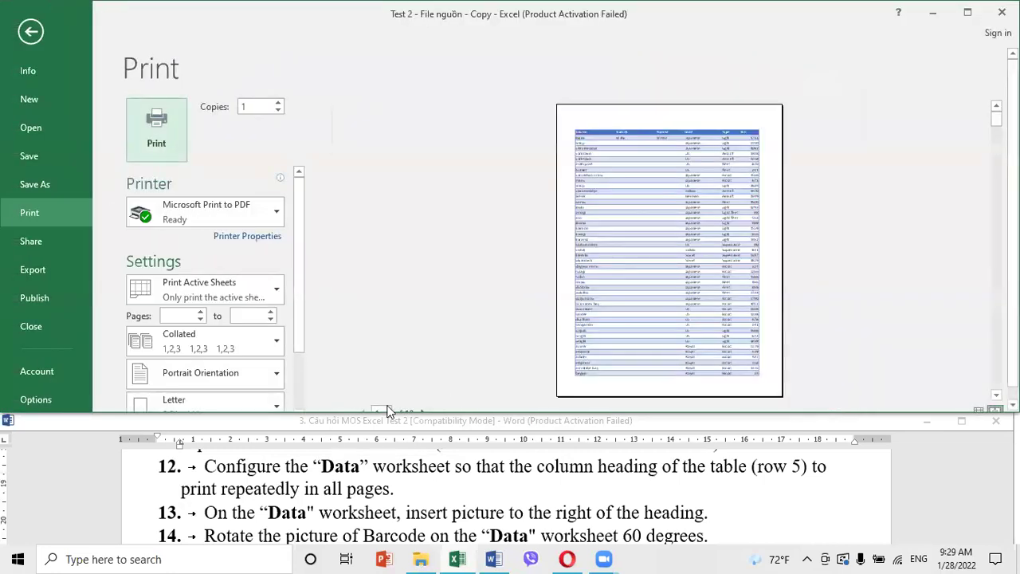
{"action": "left_click", "coordinate": [422, 401]}
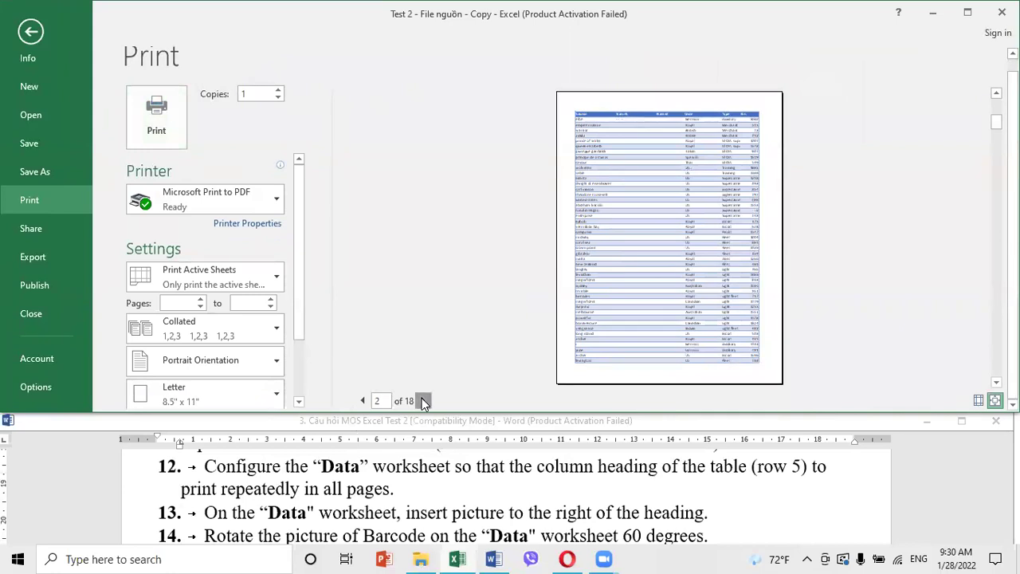
{"action": "left_click", "coordinate": [423, 400]}
{"action": "left_click", "coordinate": [38, 29]}
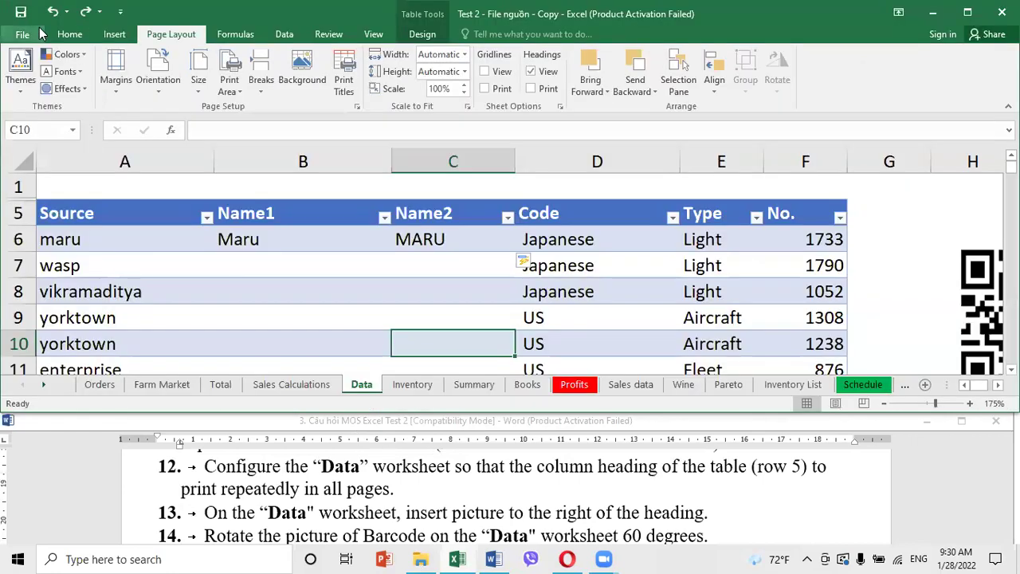
{"action": "left_click", "coordinate": [452, 307]}
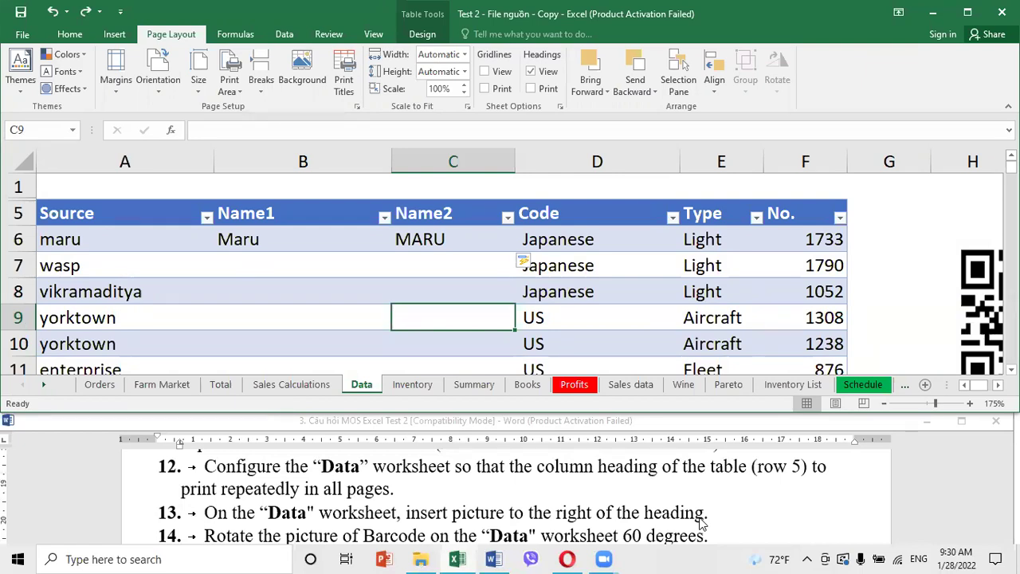
{"action": "left_click", "coordinate": [783, 273]}
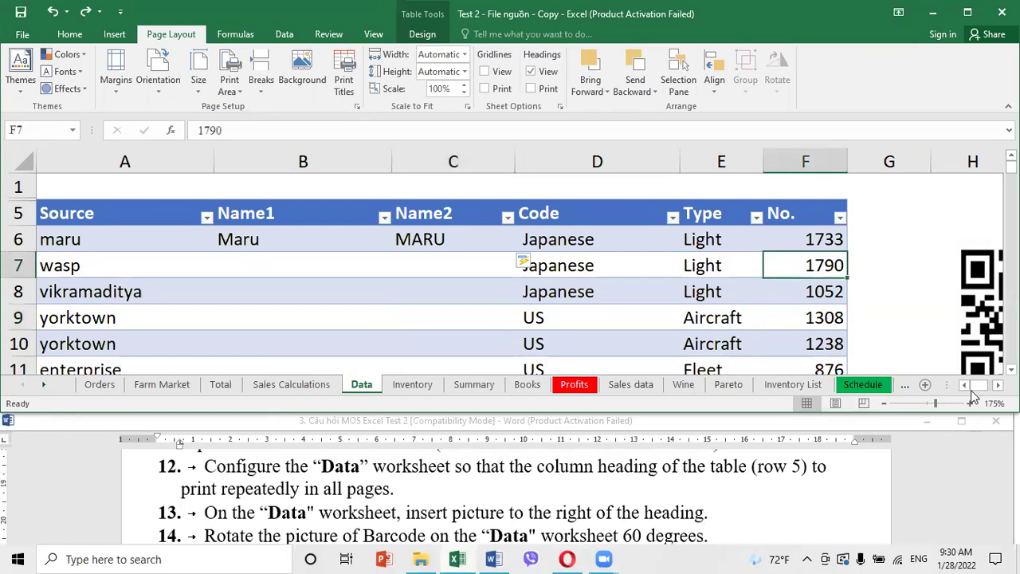
{"action": "scroll", "coordinate": [997, 386], "scroll_direction": "right", "scroll_amount": 3}
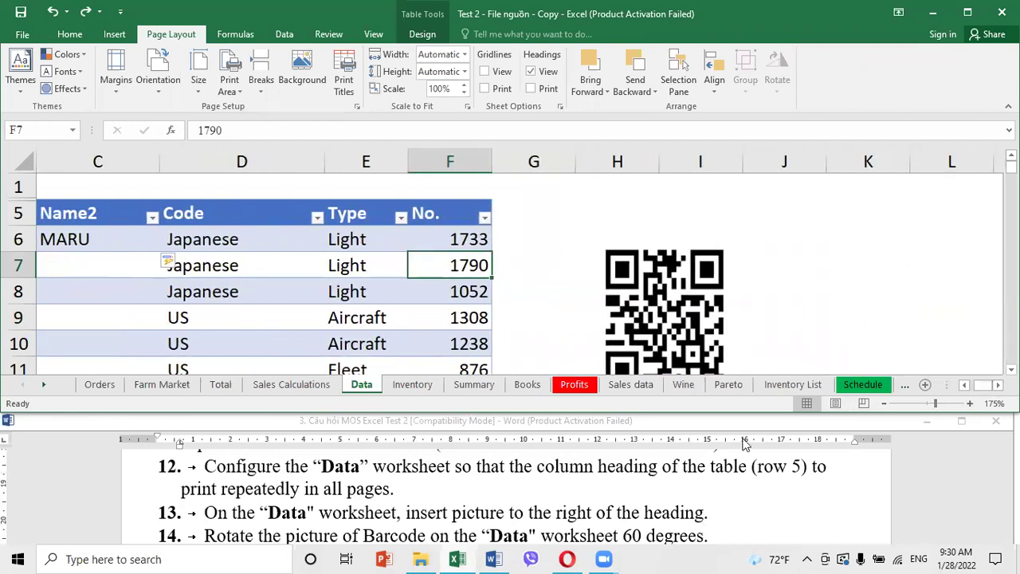
{"action": "left_click", "coordinate": [658, 287]}
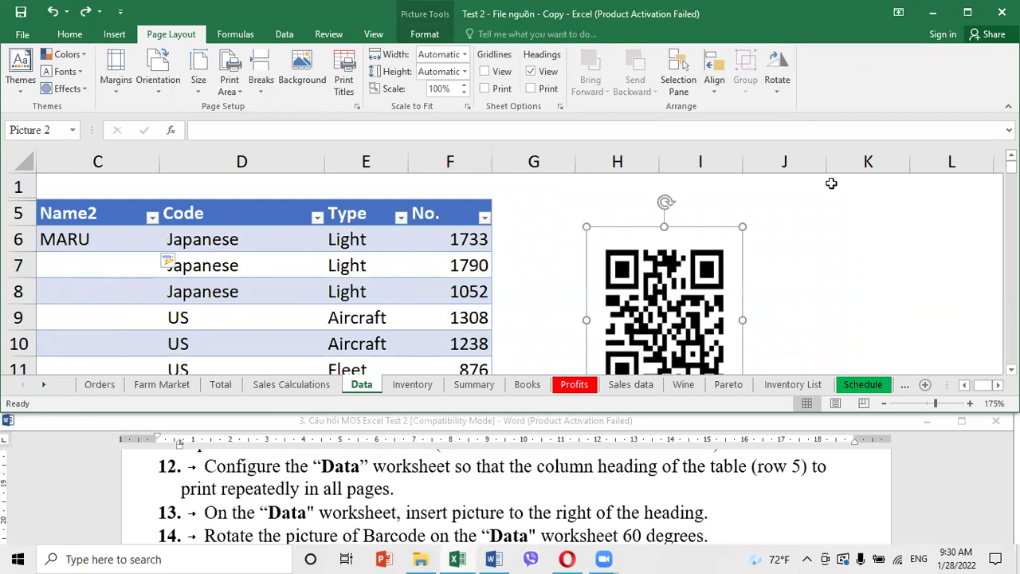
{"action": "left_click", "coordinate": [837, 193]}
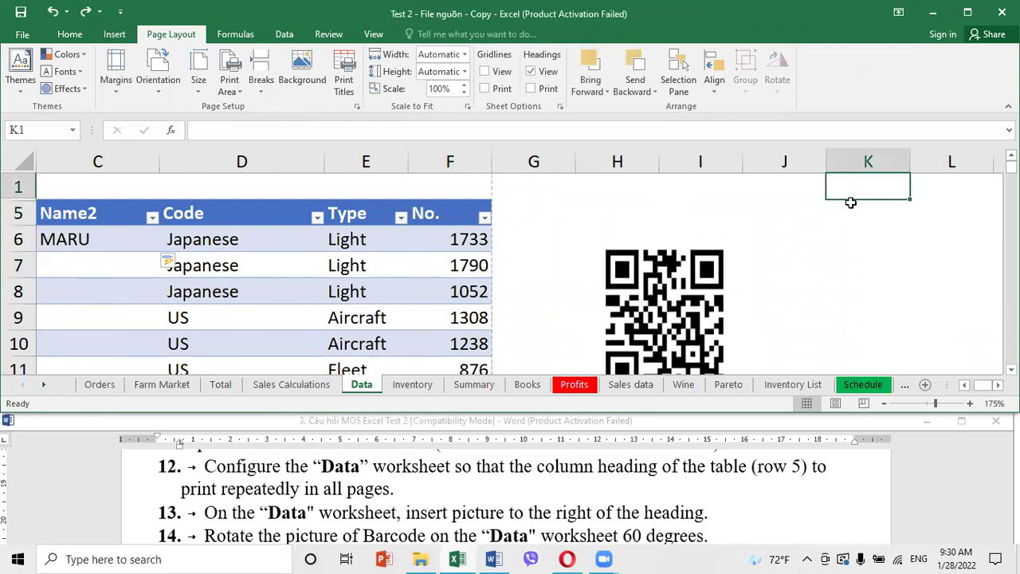
{"action": "left_click", "coordinate": [851, 204]}
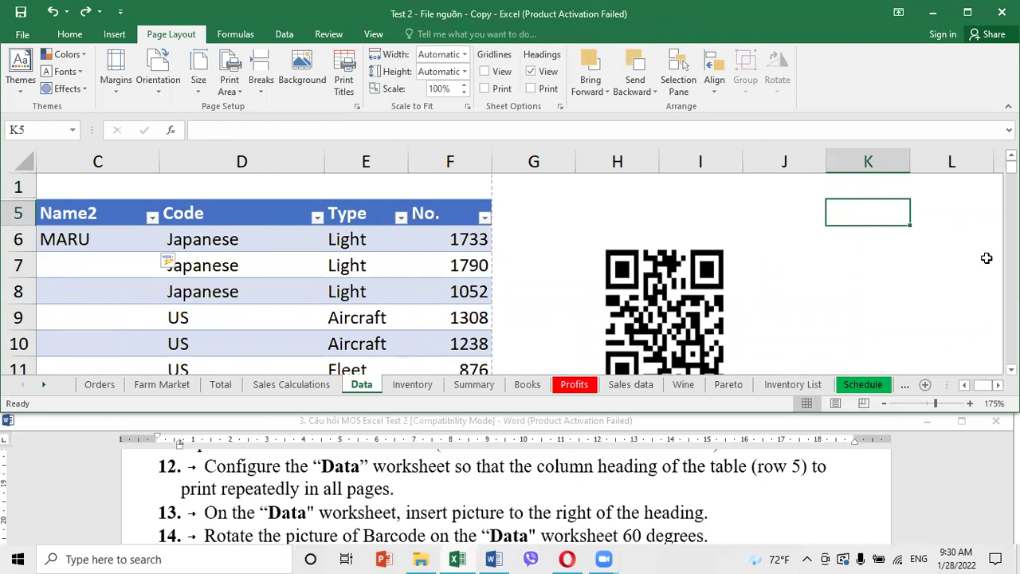
{"action": "left_click", "coordinate": [447, 214]}
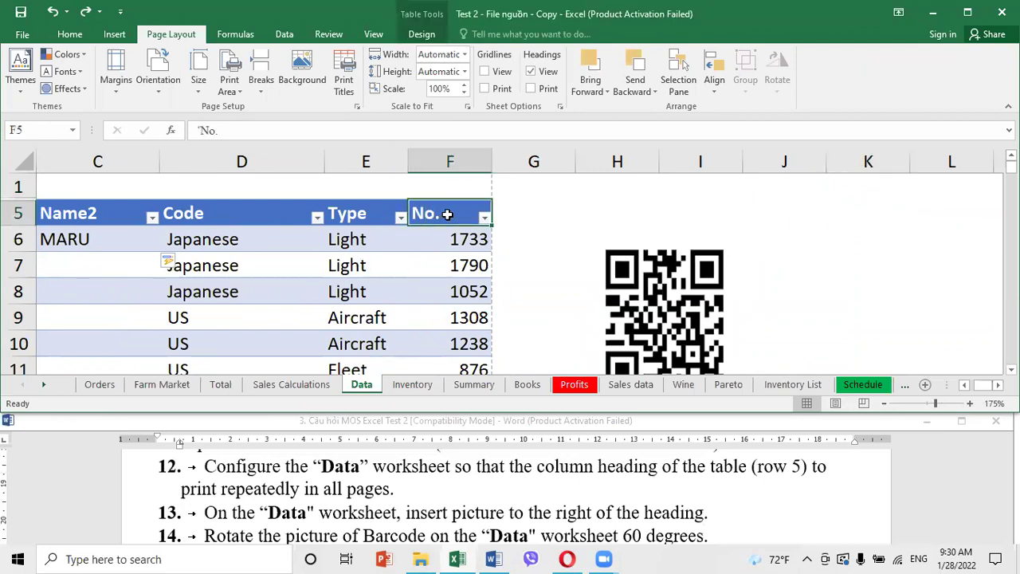
{"action": "key", "text": "Right"}
{"action": "key", "text": "Right"}
{"action": "key", "text": "Right"}
{"action": "key", "text": "Right"}
{"action": "key", "text": "Right"}
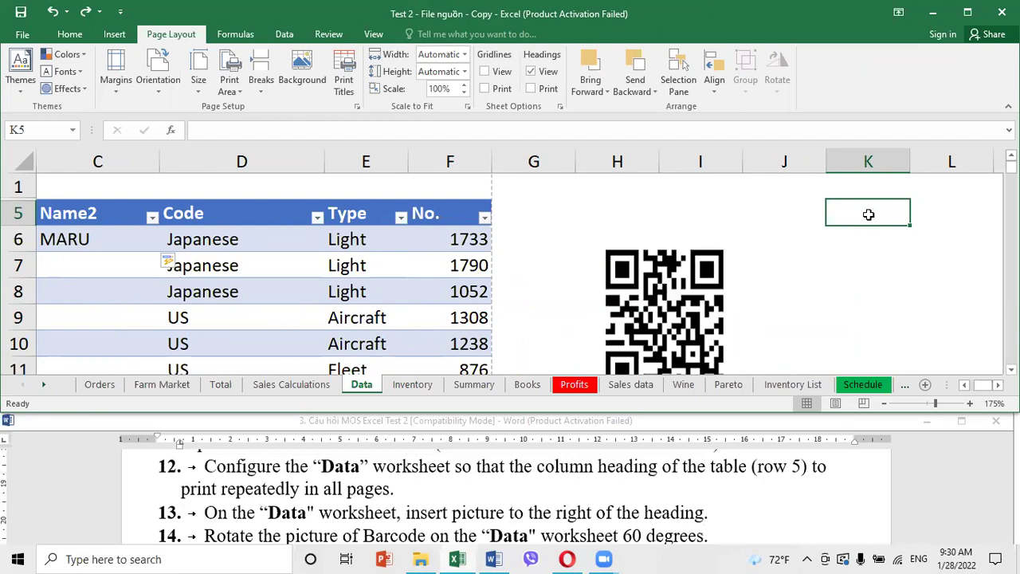
{"action": "left_click", "coordinate": [451, 219]}
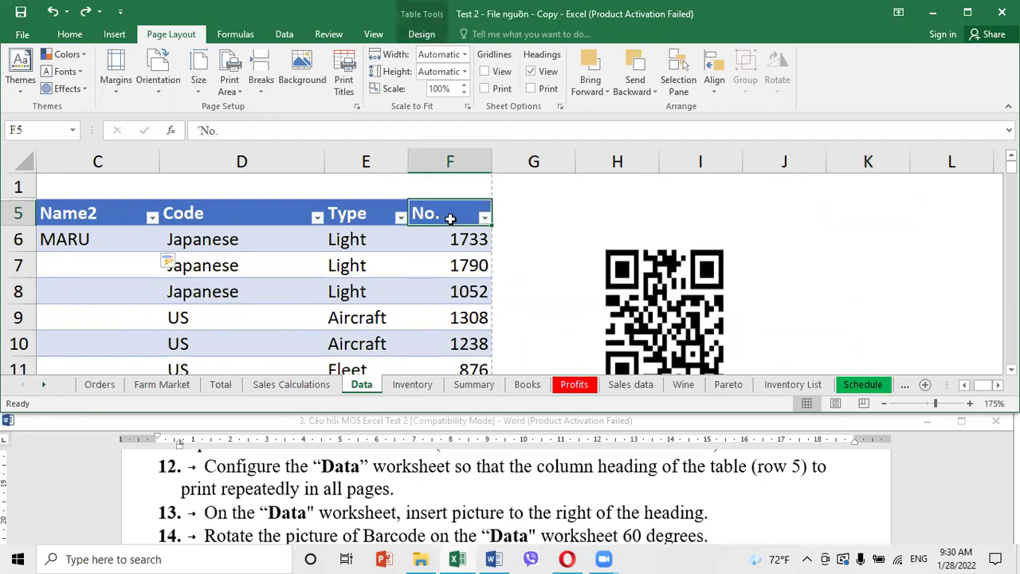
{"action": "key", "text": "Right"}
{"action": "key", "text": "Right"}
{"action": "key", "text": "Right"}
{"action": "key", "text": "Right"}
{"action": "key", "text": "Right"}
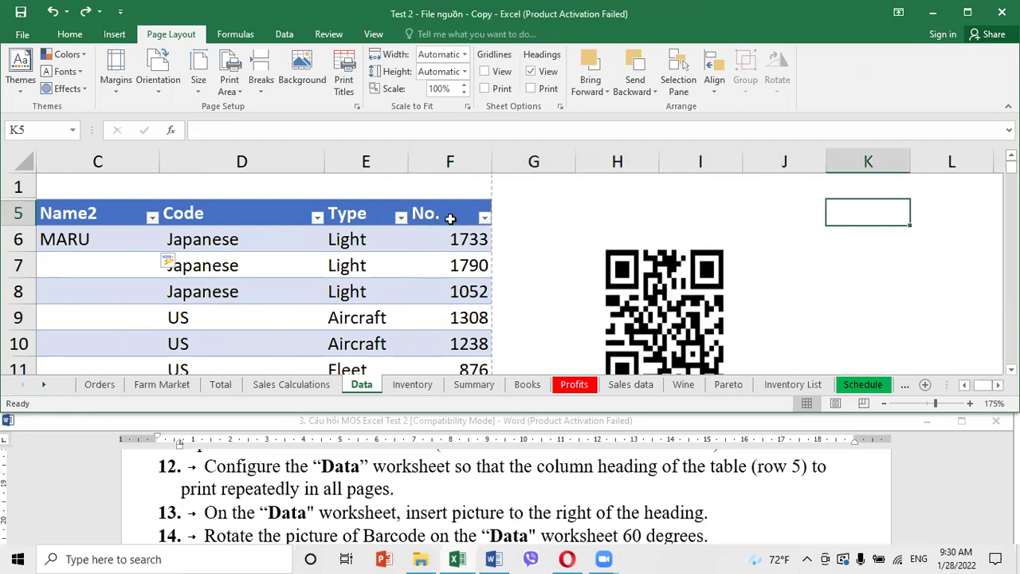
{"action": "left_click", "coordinate": [114, 35]}
Insert the Math picture from the E: drive's Mos Excel Test 2 folder onto the Data sheet
{"action": "left_click", "coordinate": [165, 76]}
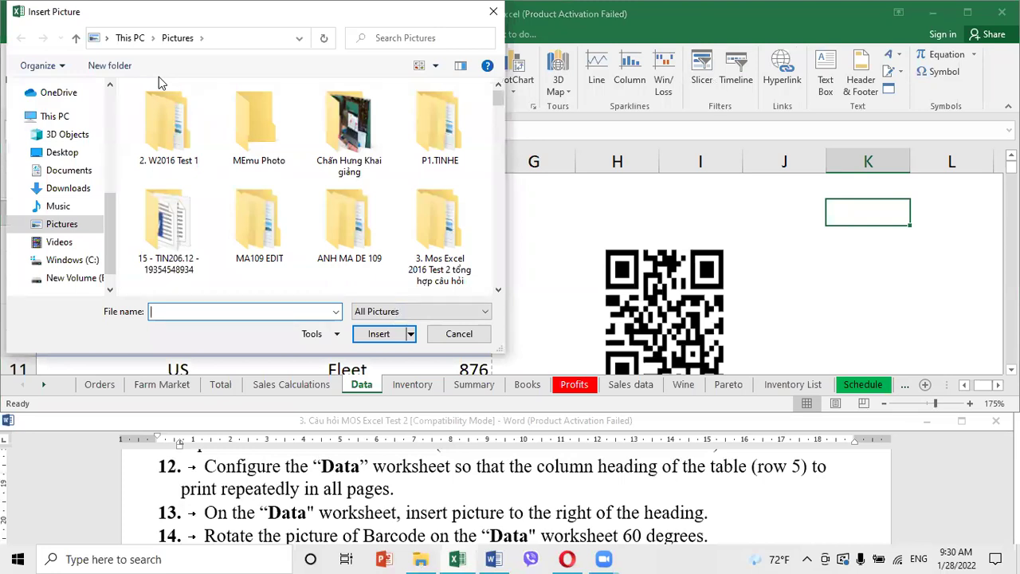
{"action": "left_click", "coordinate": [70, 225]}
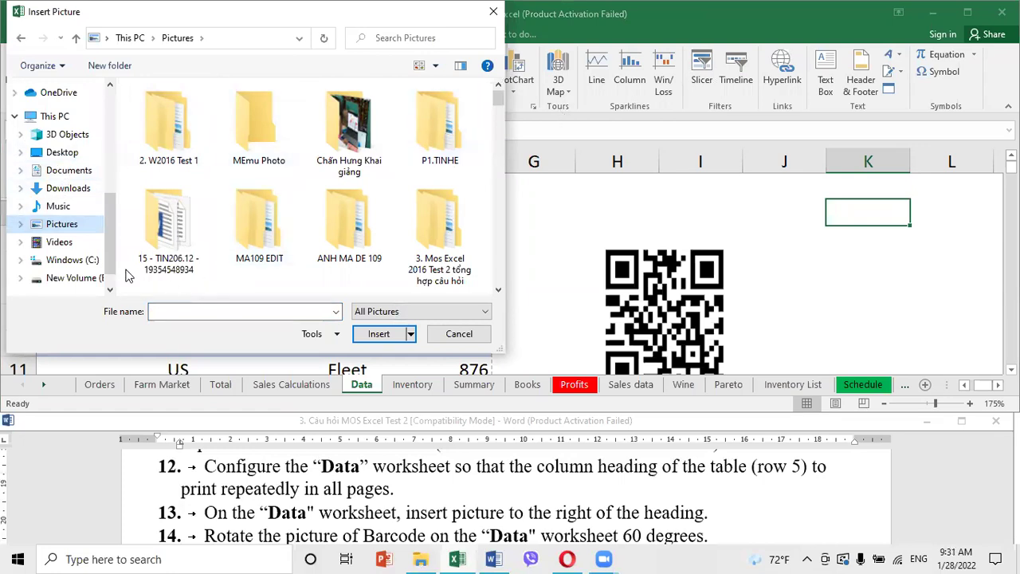
{"action": "left_click", "coordinate": [93, 278]}
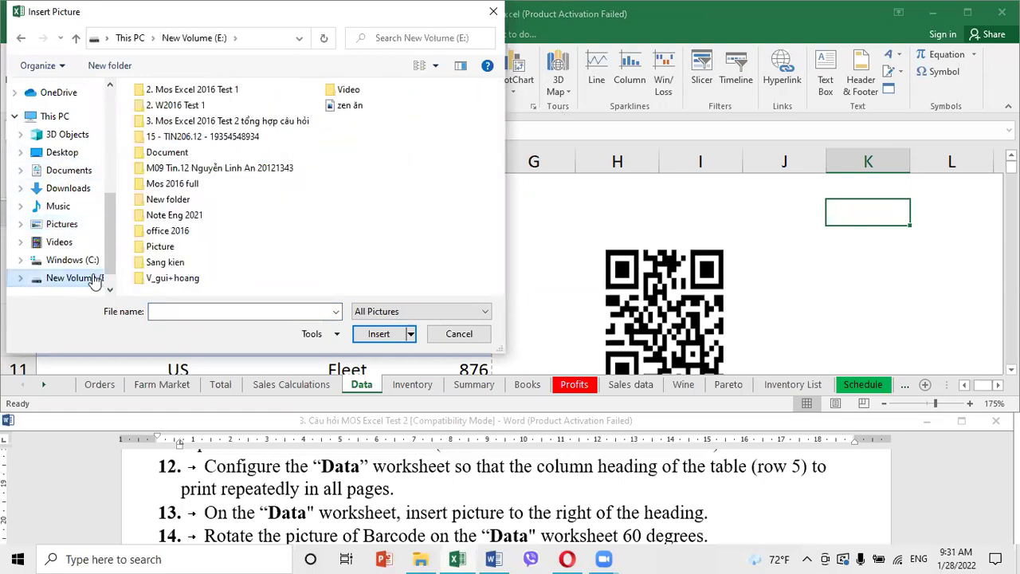
{"action": "double_click", "coordinate": [212, 121]}
{"action": "double_click", "coordinate": [191, 118]}
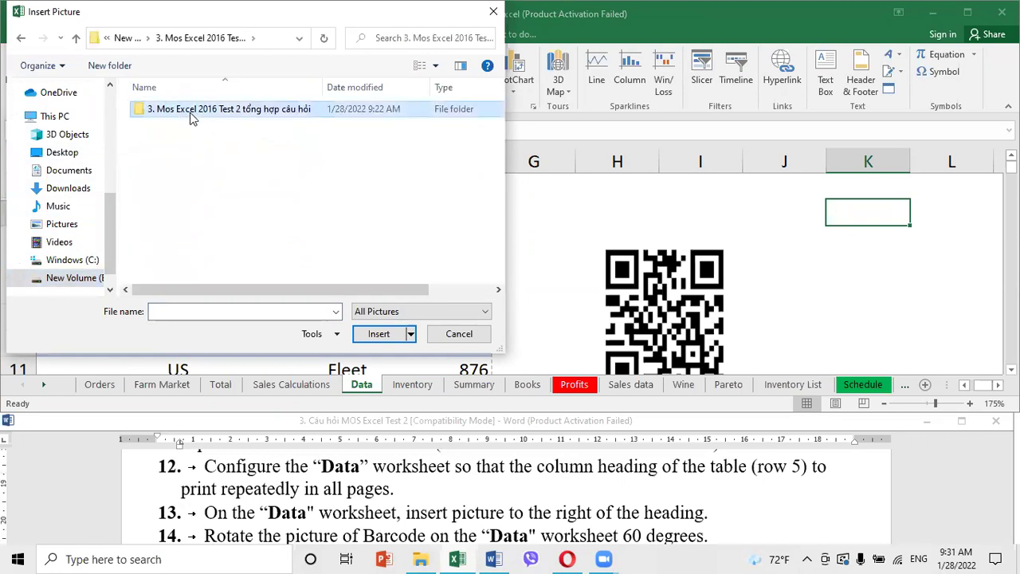
{"action": "left_click", "coordinate": [182, 121]}
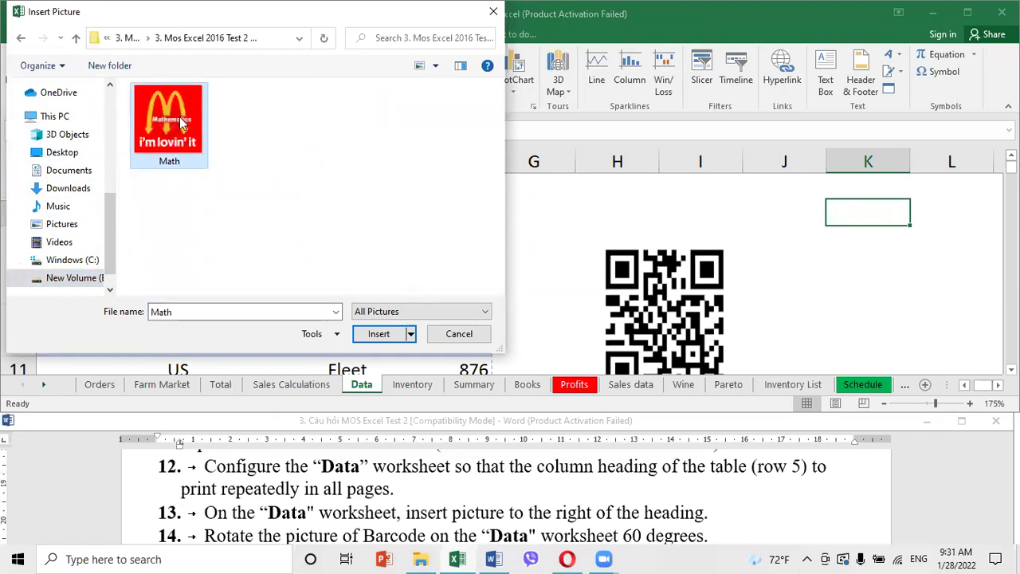
{"action": "left_click", "coordinate": [378, 333]}
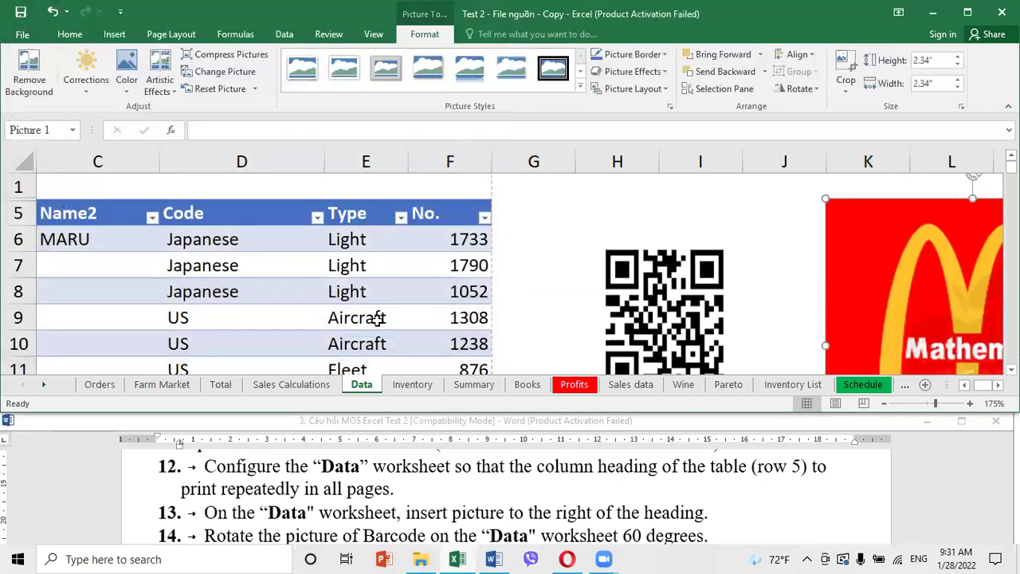
Check the task list in Word, then select the QR code picture in the workbook
{"action": "left_click", "coordinate": [378, 515]}
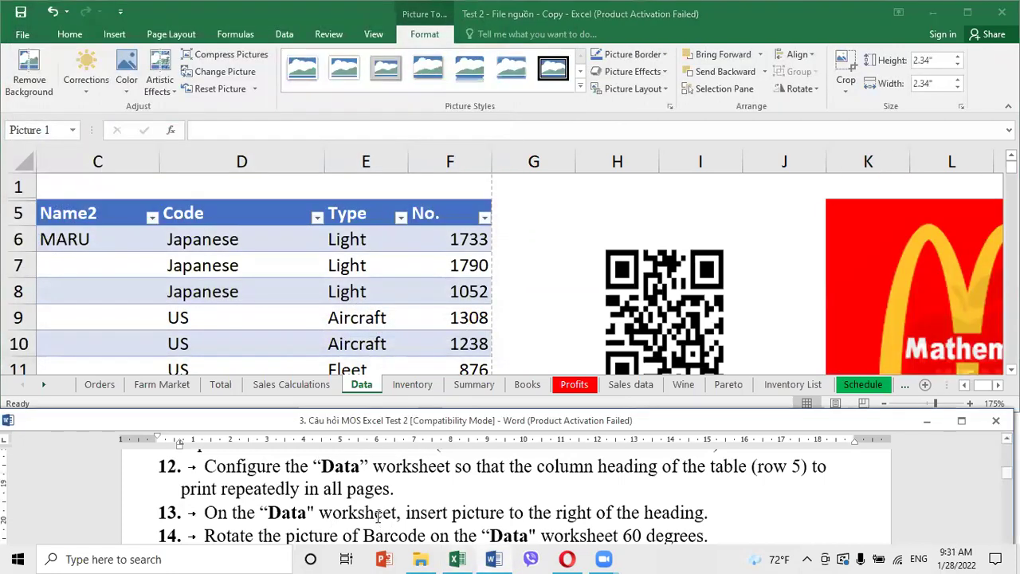
{"action": "scroll", "coordinate": [378, 514], "scroll_direction": "down", "scroll_amount": 1}
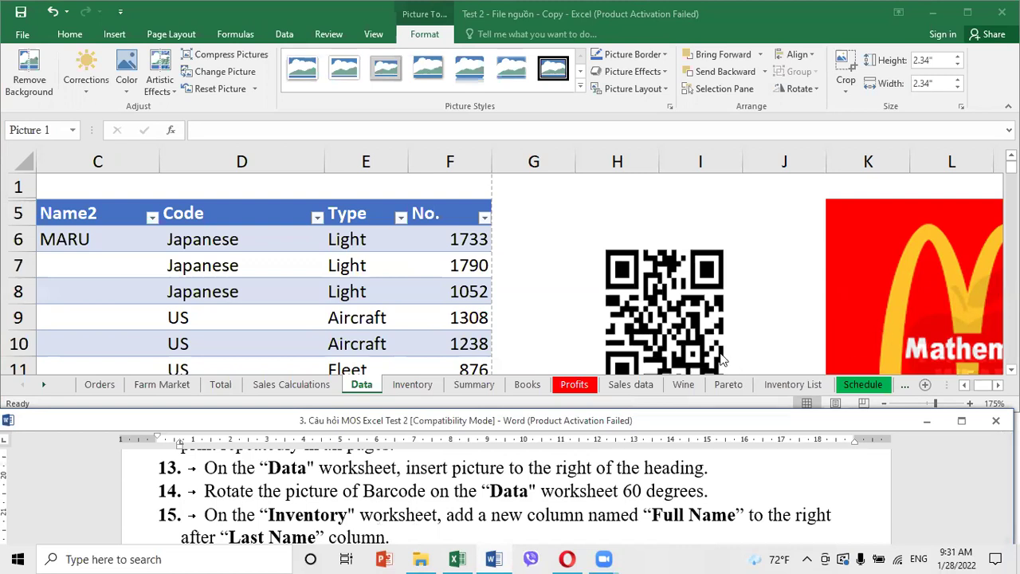
{"action": "left_click", "coordinate": [668, 303]}
{"action": "left_click", "coordinate": [668, 303]}
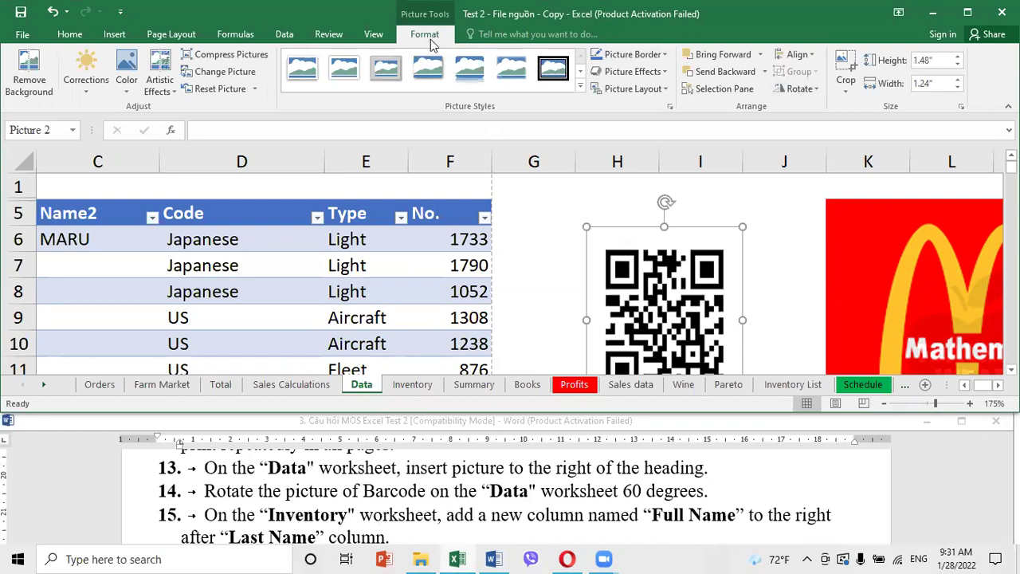
Rotate the barcode picture to 60 degrees through More Rotation Options
{"action": "left_click", "coordinate": [799, 90]}
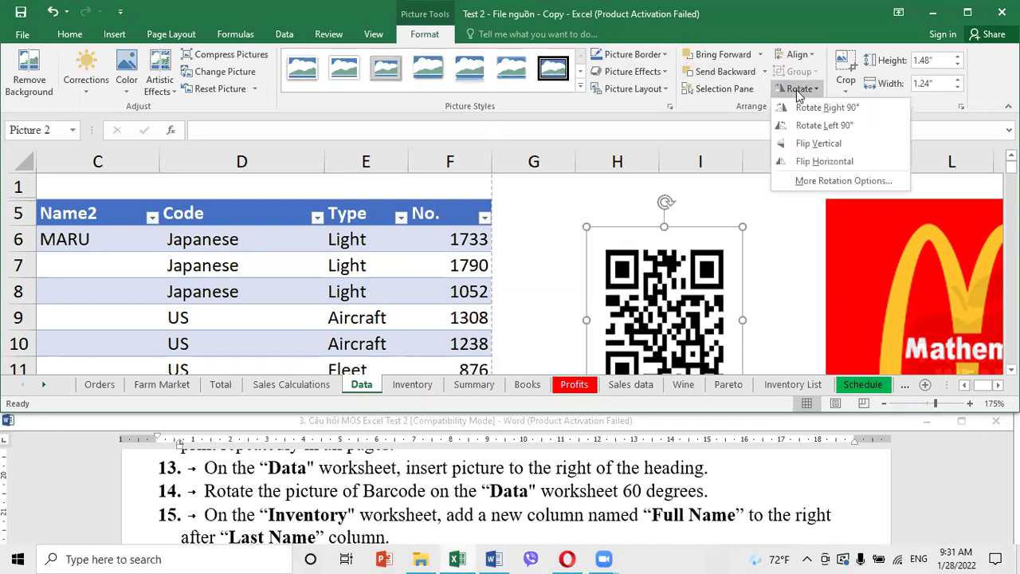
{"action": "left_click", "coordinate": [814, 183]}
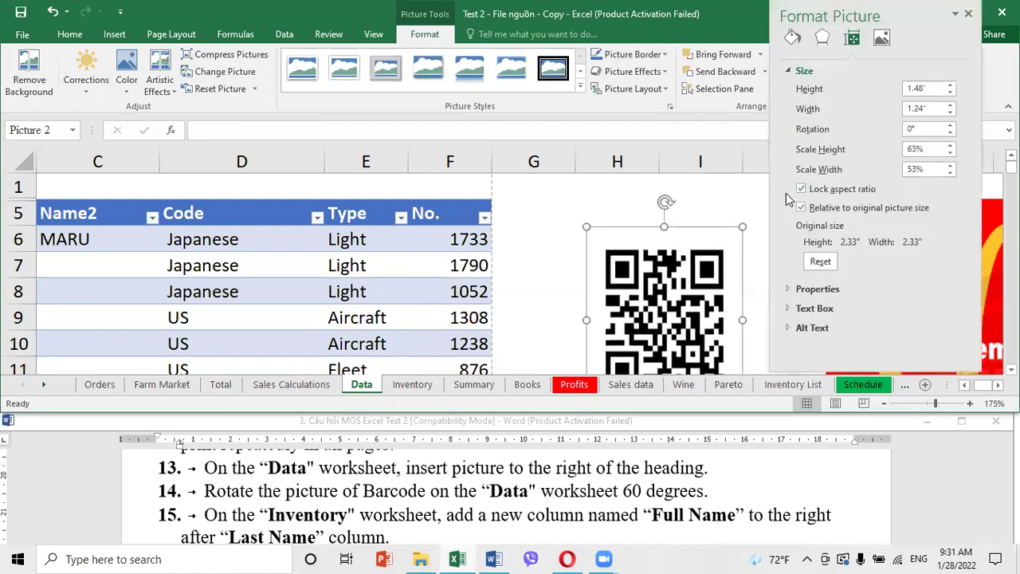
{"action": "left_click", "coordinate": [910, 129]}
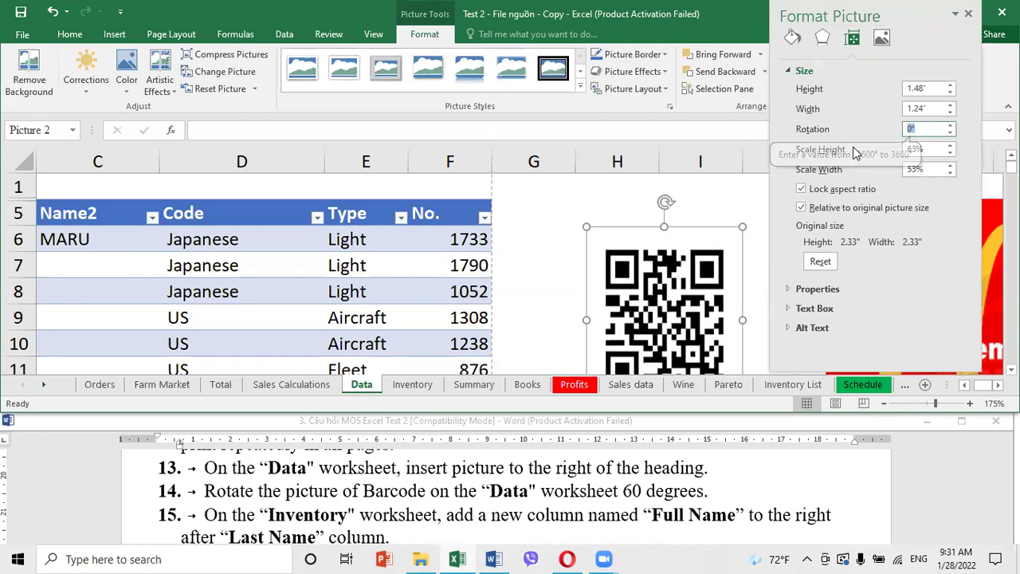
{"action": "type", "text": "60"}
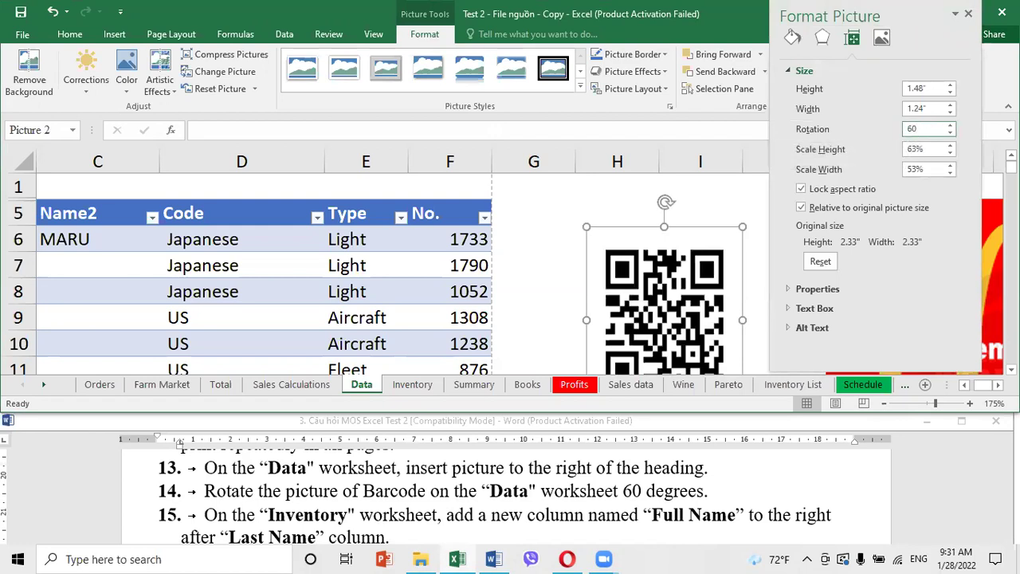
{"action": "left_click", "coordinate": [603, 201]}
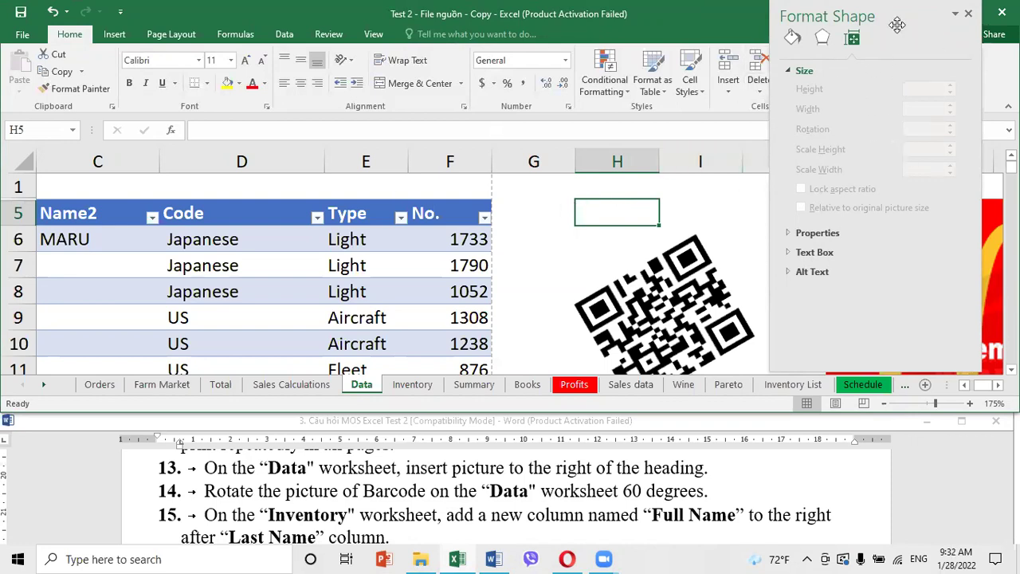
Close the Format Picture pane and go to the Inventory sheet
{"action": "left_click", "coordinate": [969, 13]}
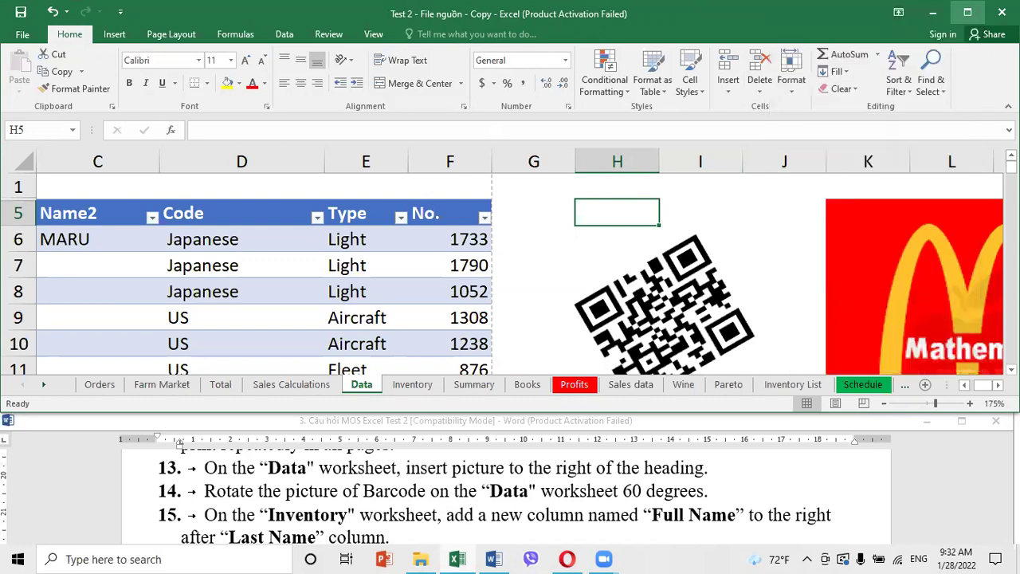
{"action": "left_click", "coordinate": [754, 209]}
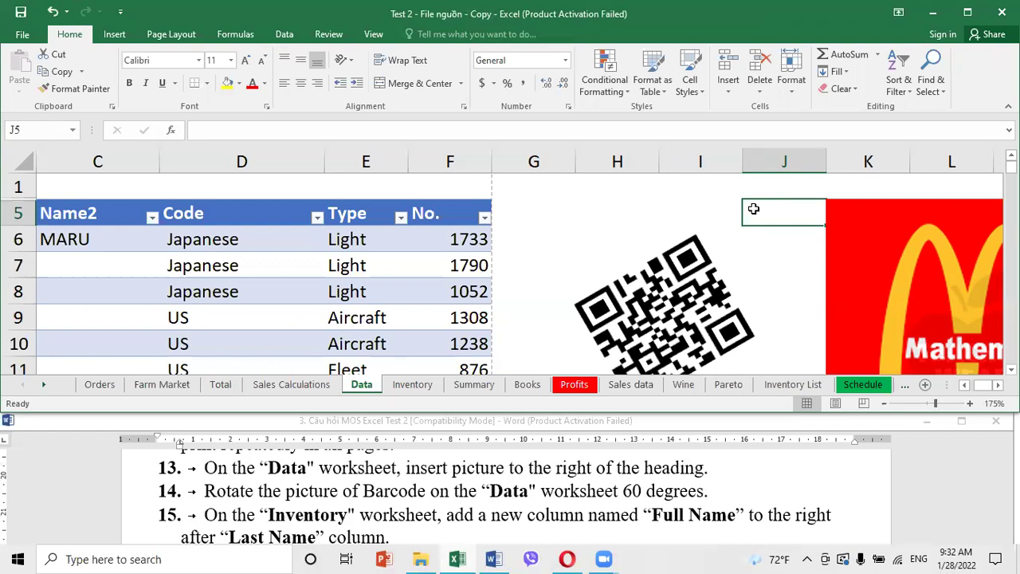
{"action": "left_click", "coordinate": [413, 386]}
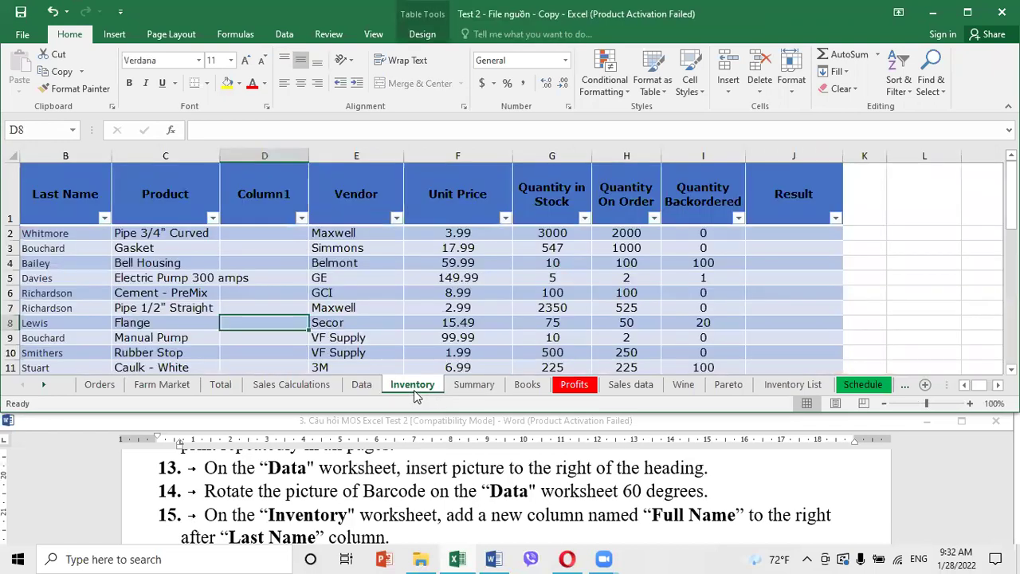
Insert a table column left of Product and title it 'Full Name'
{"action": "left_click", "coordinate": [171, 217]}
{"action": "left_click", "coordinate": [81, 213]}
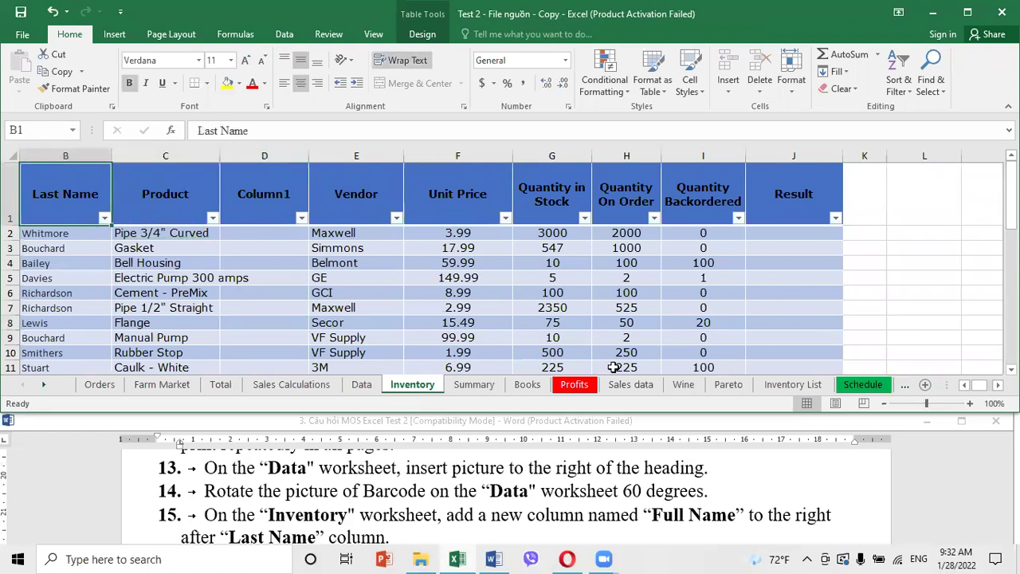
{"action": "left_click_drag", "start_coordinate": [974, 390], "coordinate": [967, 391]}
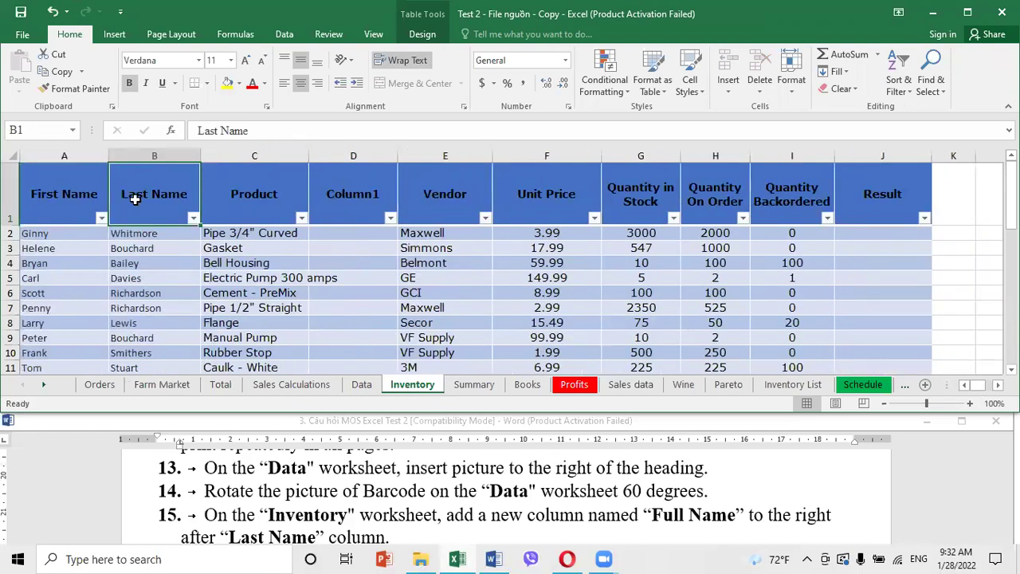
{"action": "left_click", "coordinate": [262, 197]}
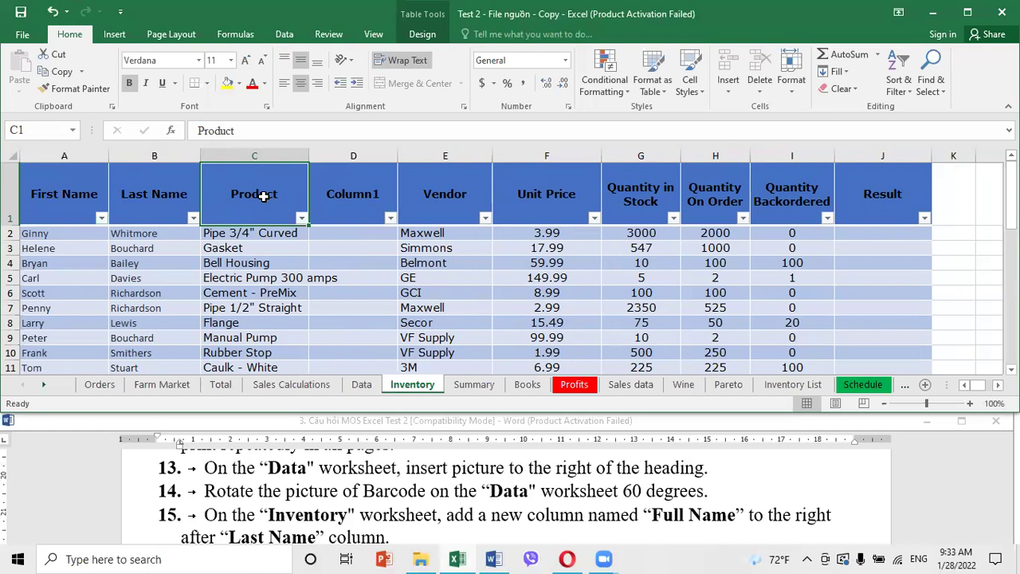
{"action": "right_click", "coordinate": [273, 189]}
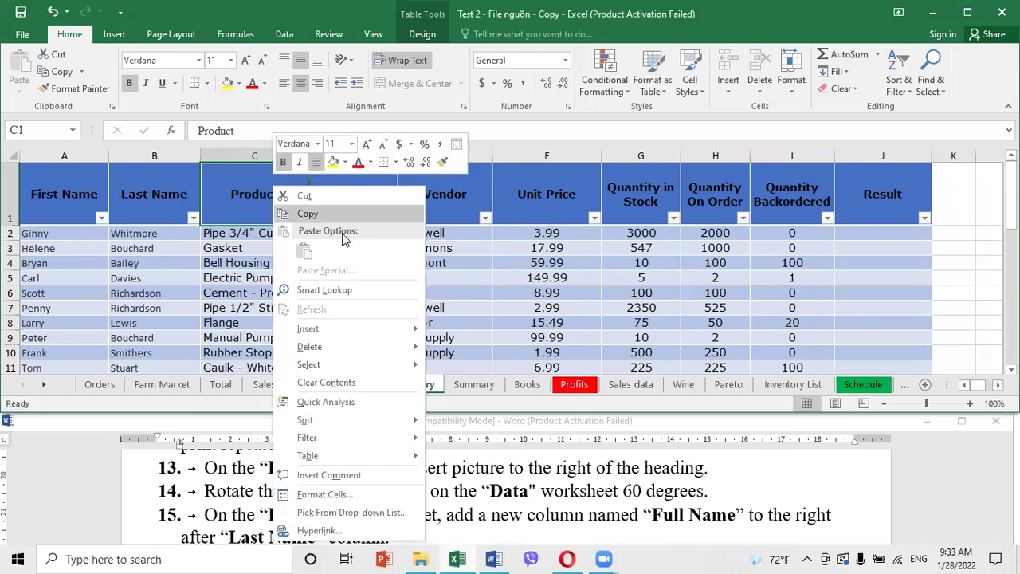
{"action": "mouse_move", "coordinate": [364, 333]}
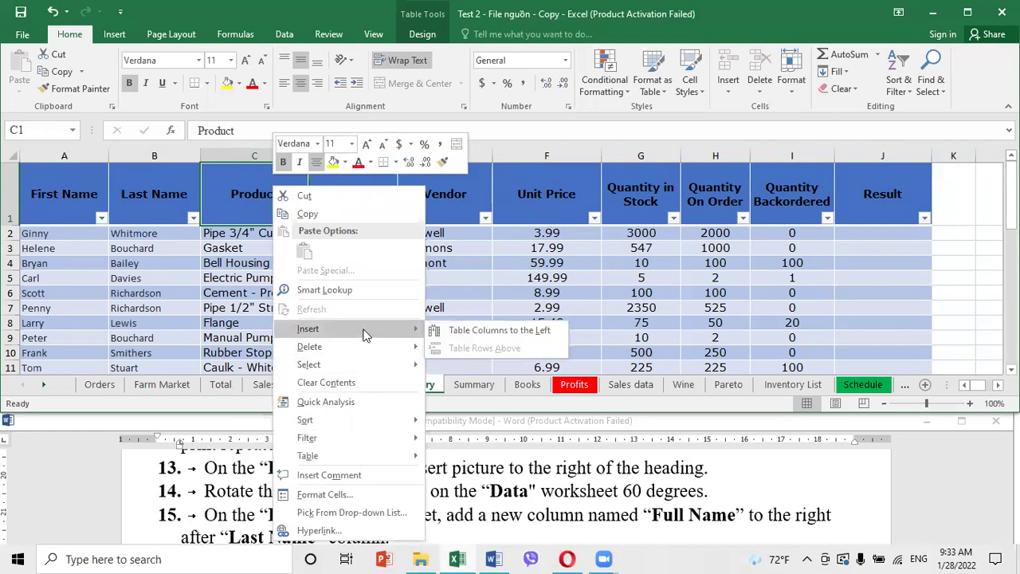
{"action": "left_click", "coordinate": [467, 333]}
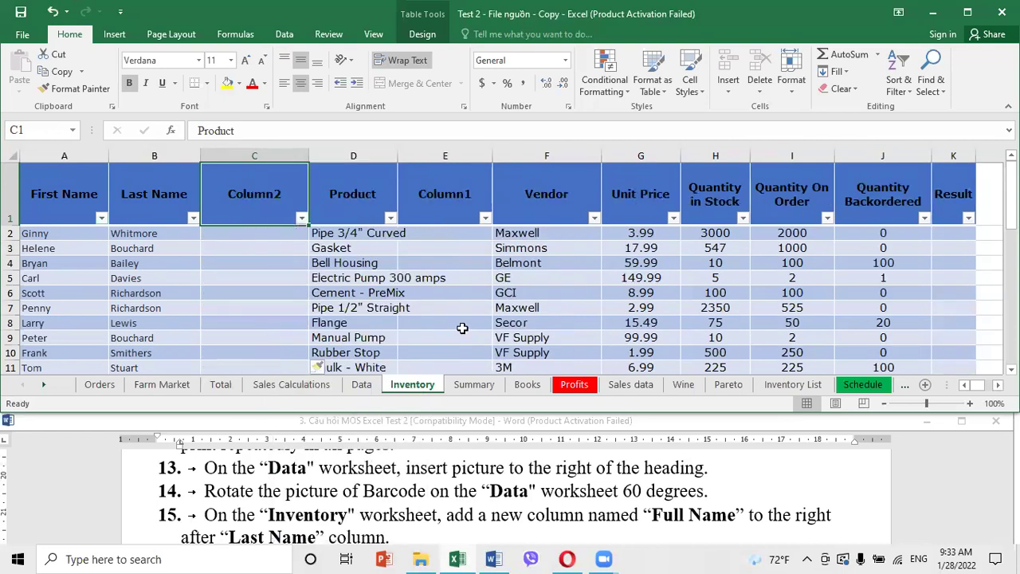
{"action": "type", "text": "F"}
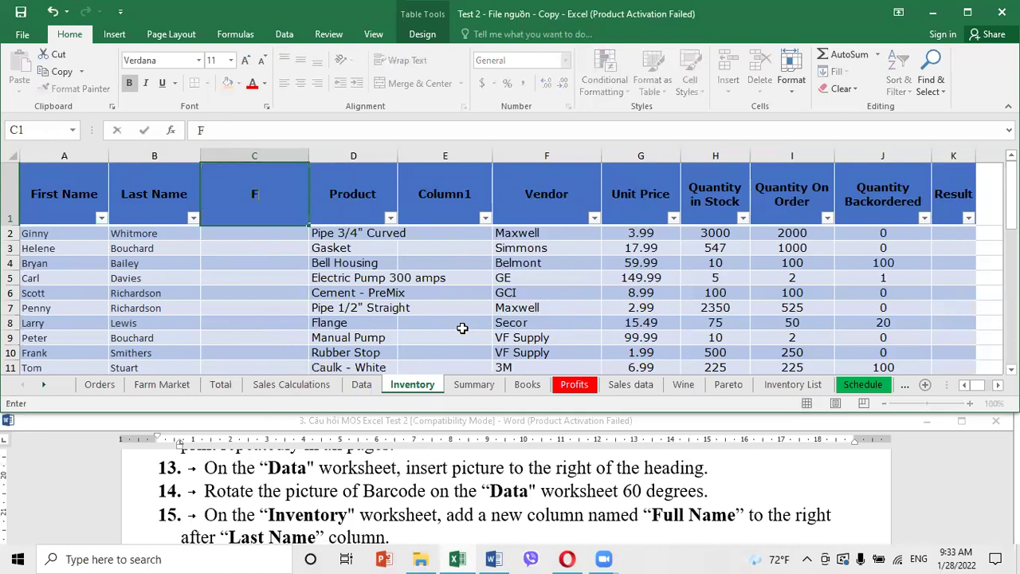
{"action": "type", "text": "ull Name"}
{"action": "key", "text": "Return"}
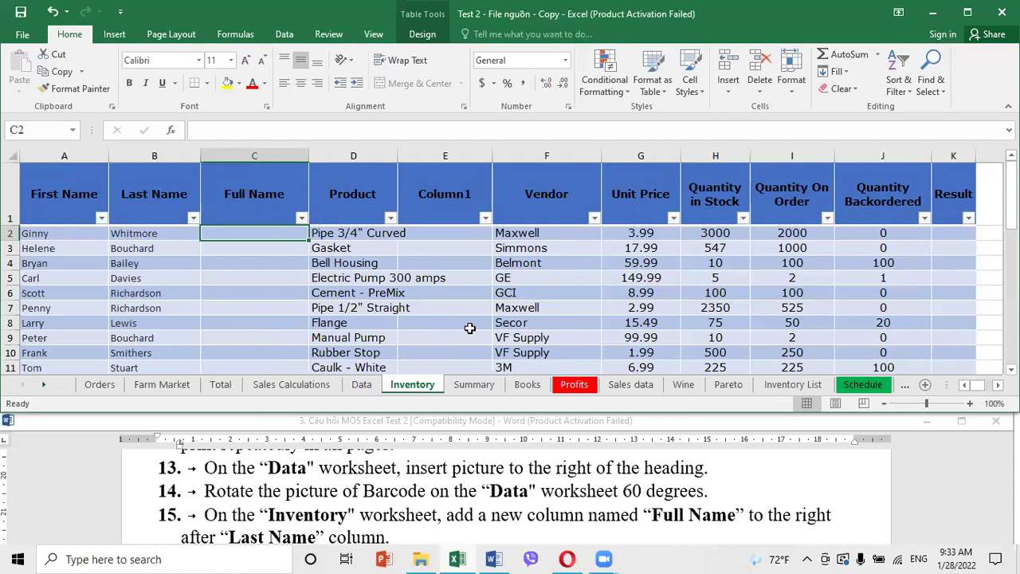
{"action": "left_click", "coordinate": [401, 522]}
Read the next task in Word and return to the Inventory sheet's Full Name column
{"action": "scroll", "coordinate": [401, 523], "scroll_direction": "down", "scroll_amount": 2}
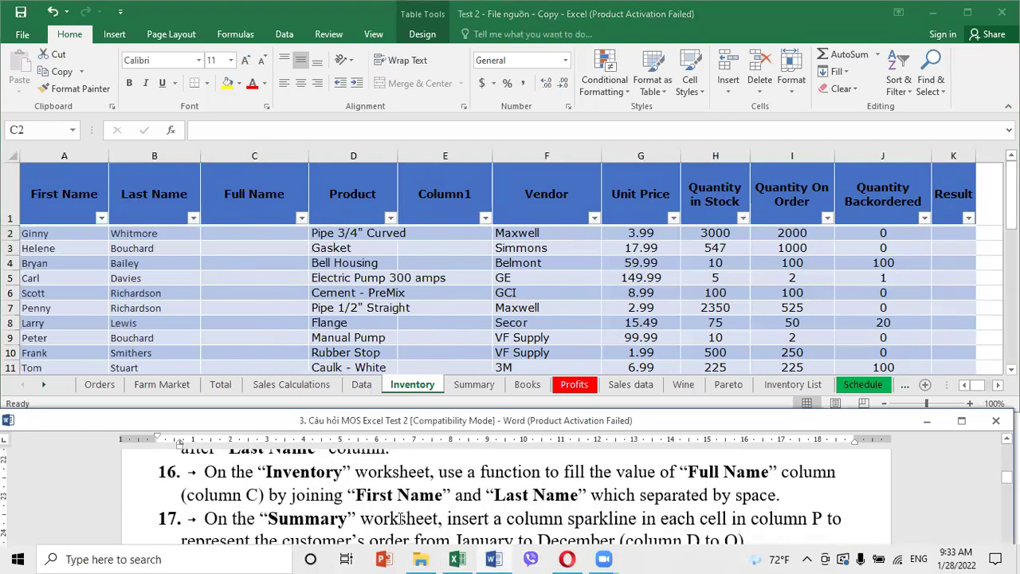
{"action": "left_click", "coordinate": [232, 295]}
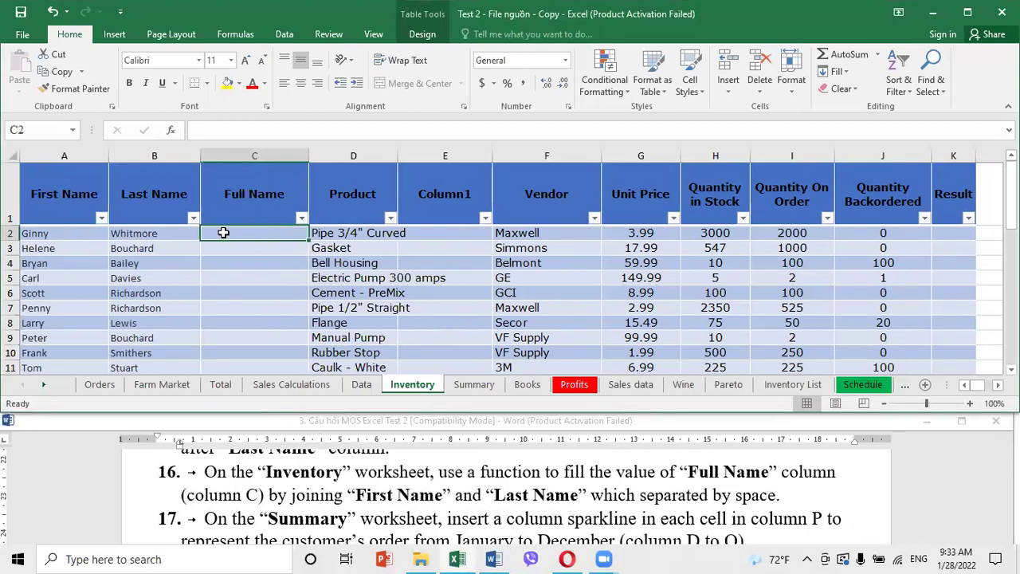
{"action": "left_click", "coordinate": [265, 261]}
{"action": "scroll", "coordinate": [263, 257], "scroll_direction": "up", "scroll_amount": 4}
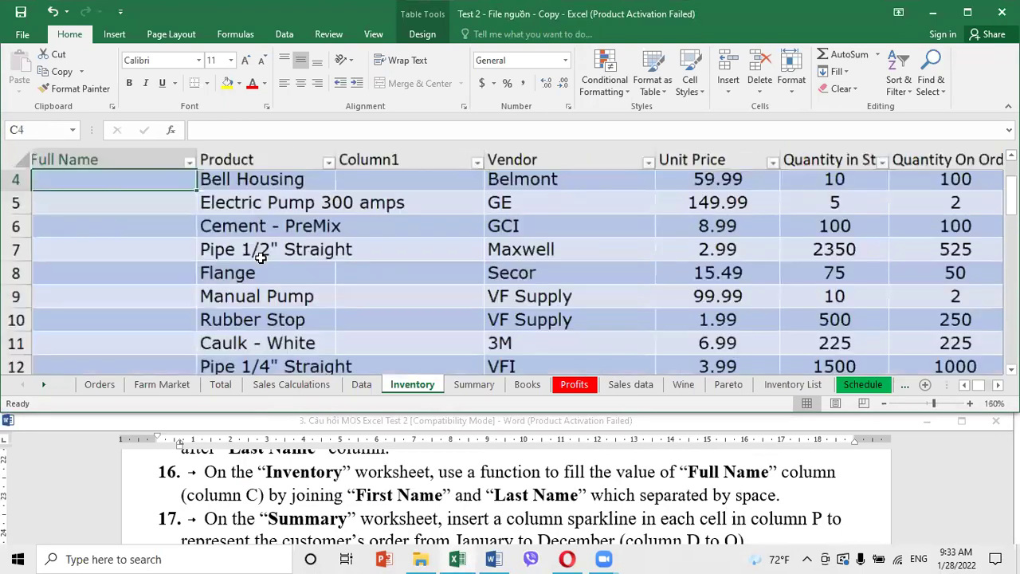
{"action": "left_click", "coordinate": [967, 385]}
{"action": "left_click", "coordinate": [966, 385]}
{"action": "scroll", "coordinate": [308, 270], "scroll_direction": "up", "scroll_amount": 1}
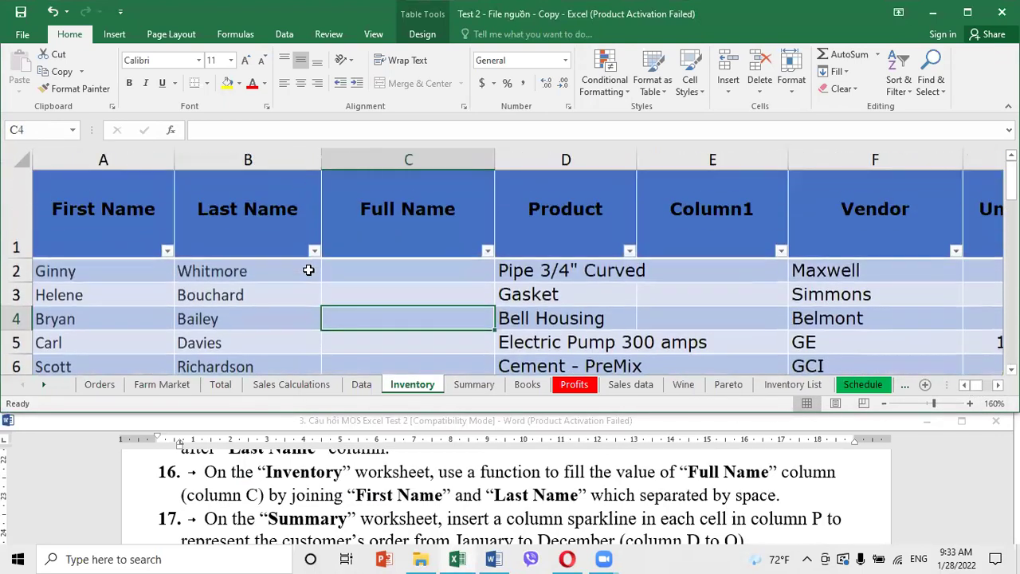
Enter =CONCATENATE(A2," ",B2) in C2 so Full Name joins first and last names
{"action": "left_click", "coordinate": [374, 277]}
{"action": "type", "text": "=con"}
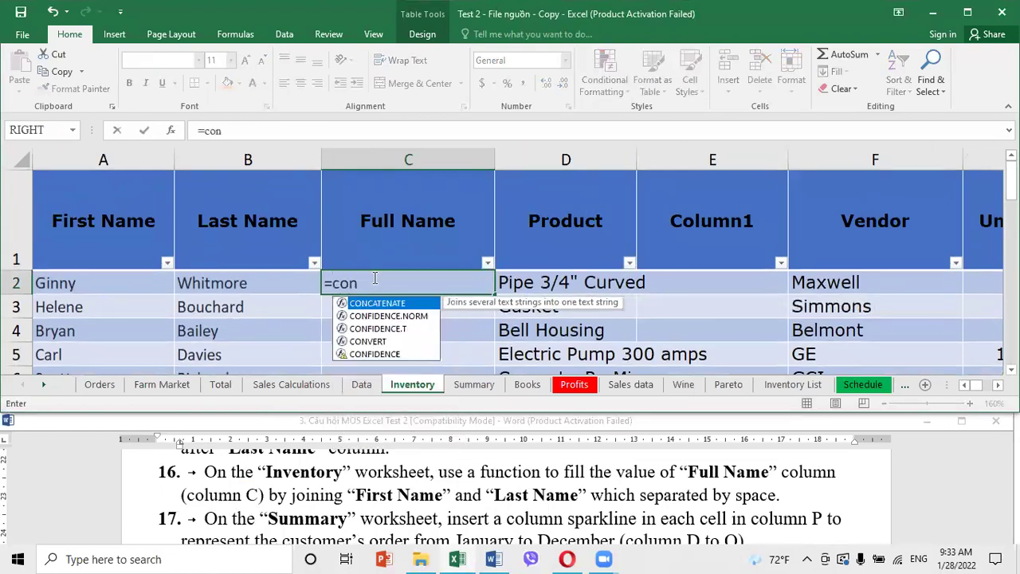
{"action": "double_click", "coordinate": [379, 304]}
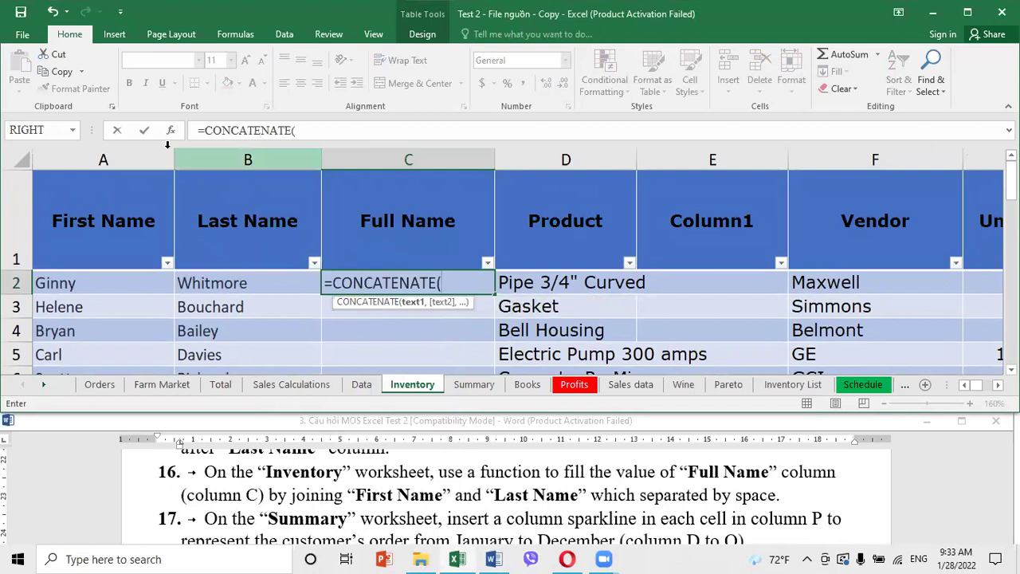
{"action": "left_click", "coordinate": [170, 130]}
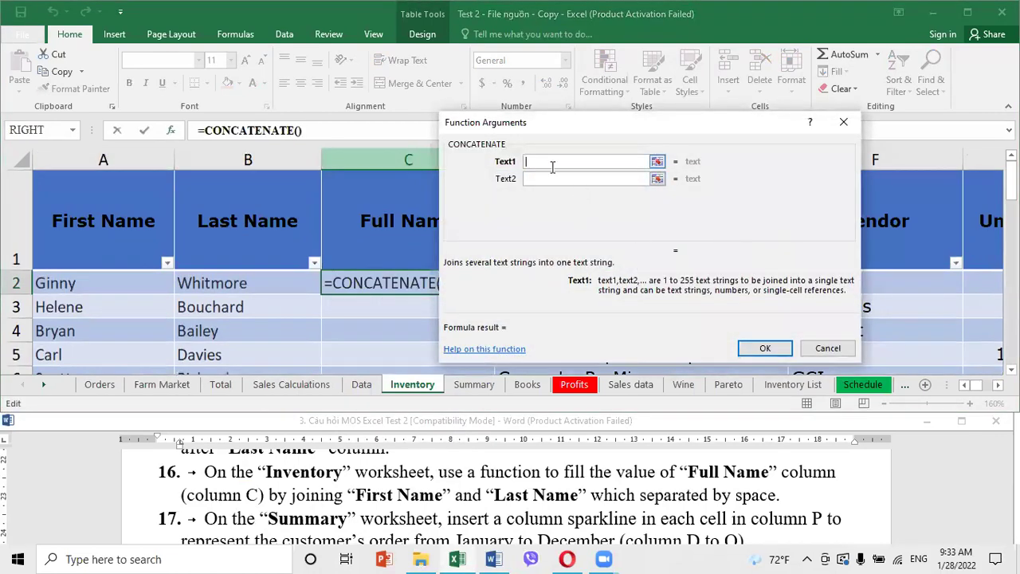
{"action": "left_click", "coordinate": [79, 287]}
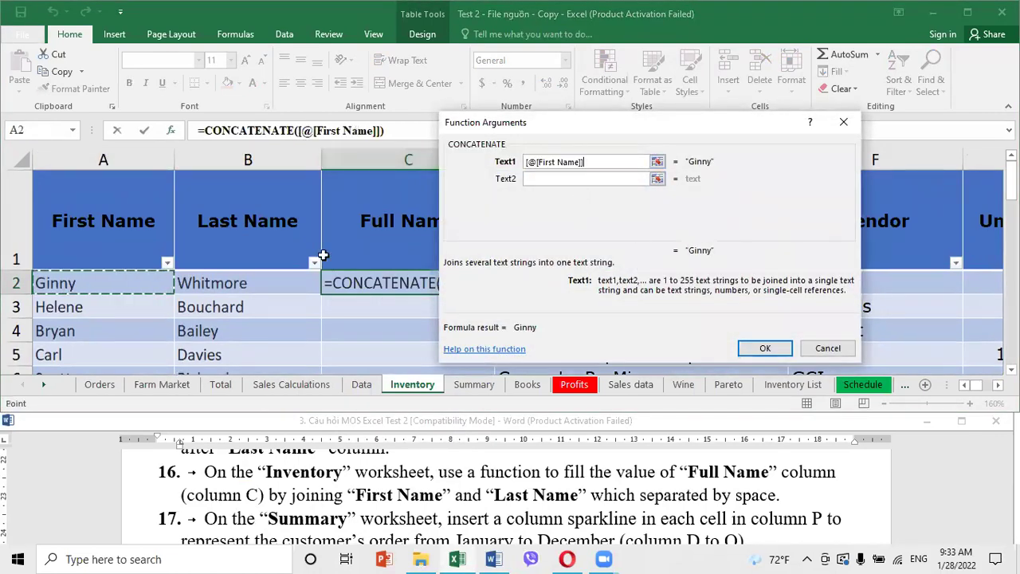
{"action": "left_click", "coordinate": [539, 178]}
{"action": "type", "text": "\" \""}
{"action": "left_click", "coordinate": [538, 195]}
{"action": "left_click", "coordinate": [256, 223]}
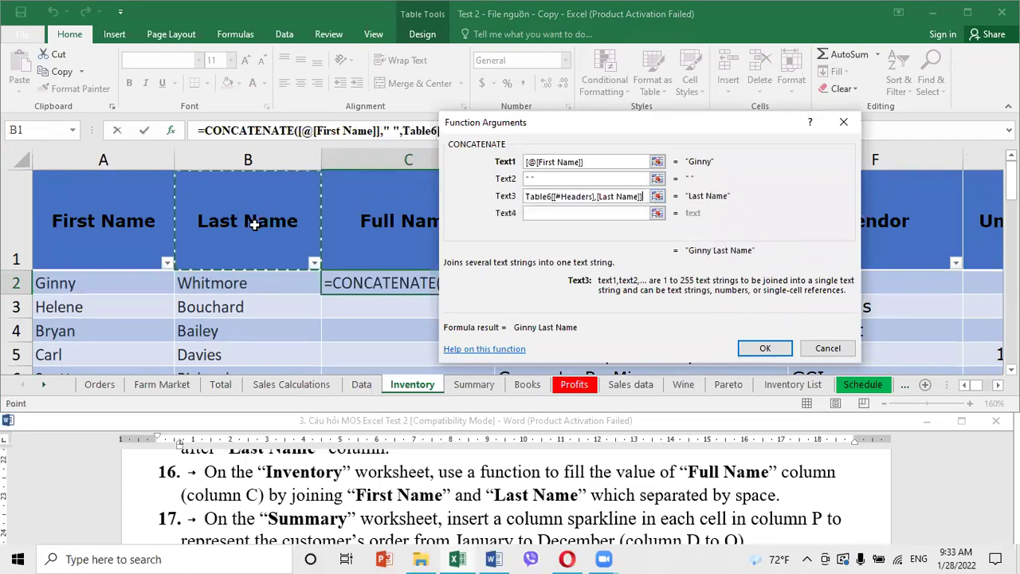
{"action": "left_click", "coordinate": [251, 287]}
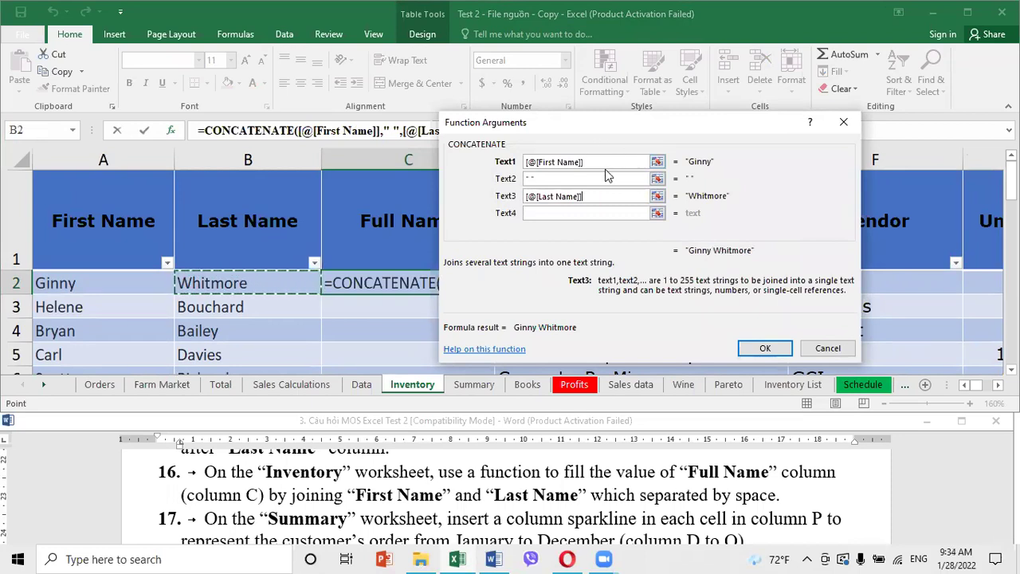
{"action": "left_click", "coordinate": [761, 350]}
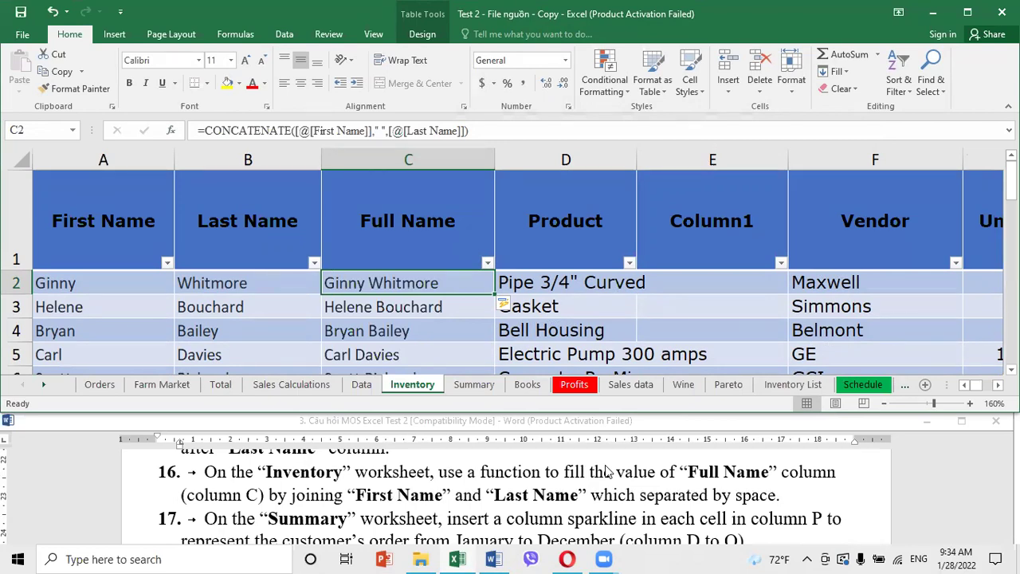
Check the next task in the Word instructions and return to the workbook
{"action": "left_click", "coordinate": [415, 517]}
{"action": "scroll", "coordinate": [410, 519], "scroll_direction": "down", "scroll_amount": 1}
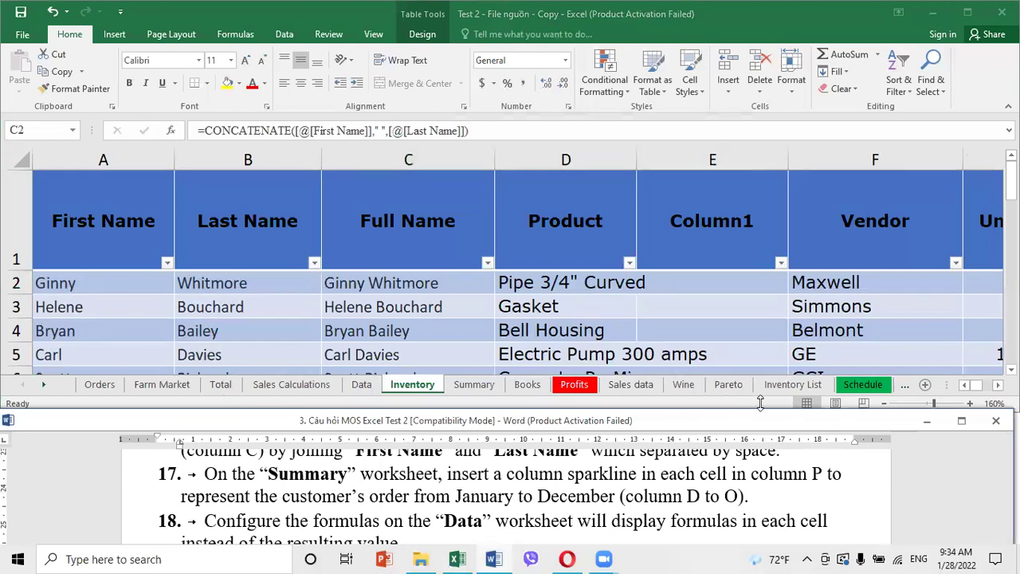
{"action": "left_click", "coordinate": [905, 385]}
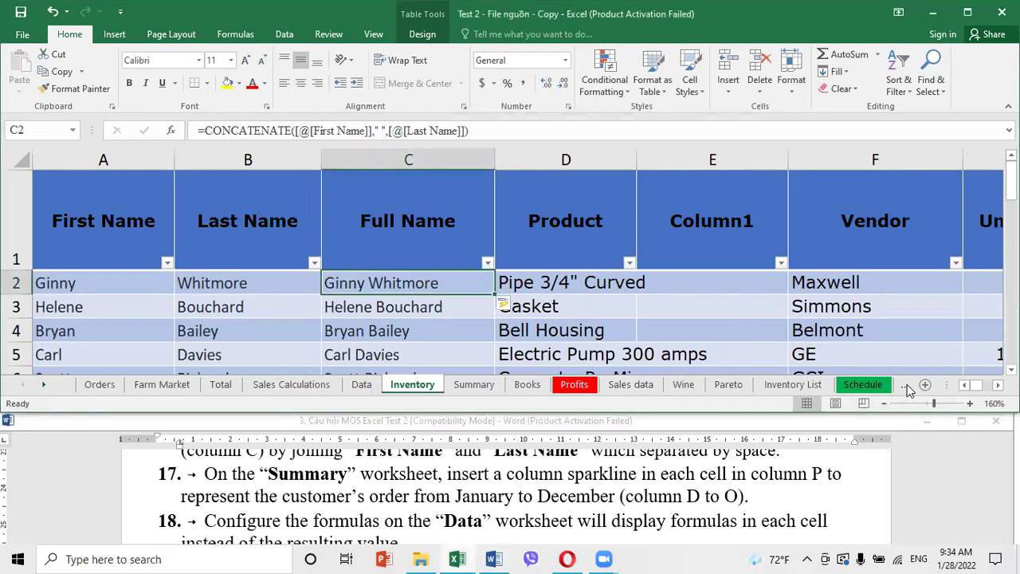
Go to the Summary sheet and select P2 in the Histogram column
{"action": "left_click", "coordinate": [906, 385]}
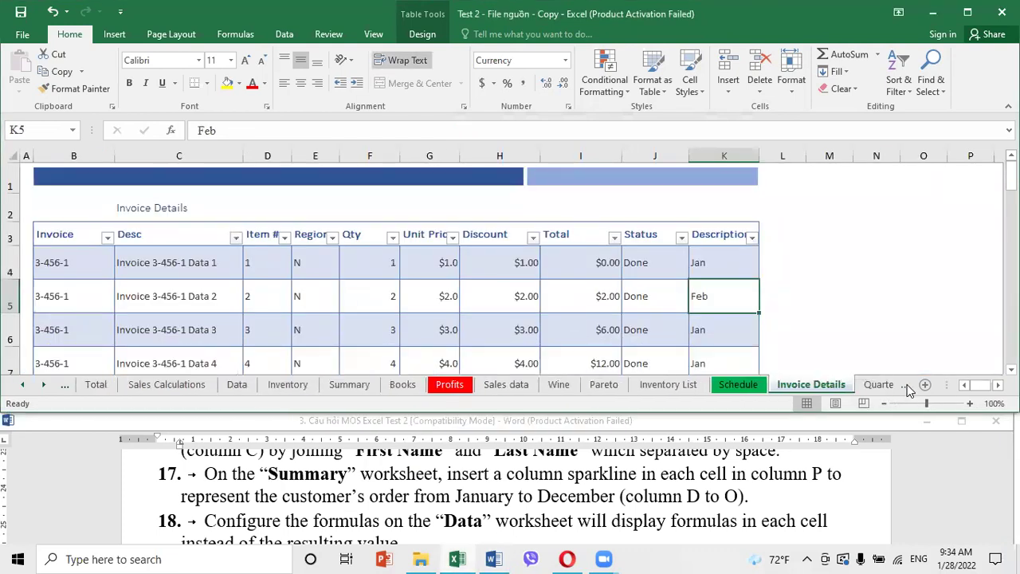
{"action": "left_click", "coordinate": [906, 385]}
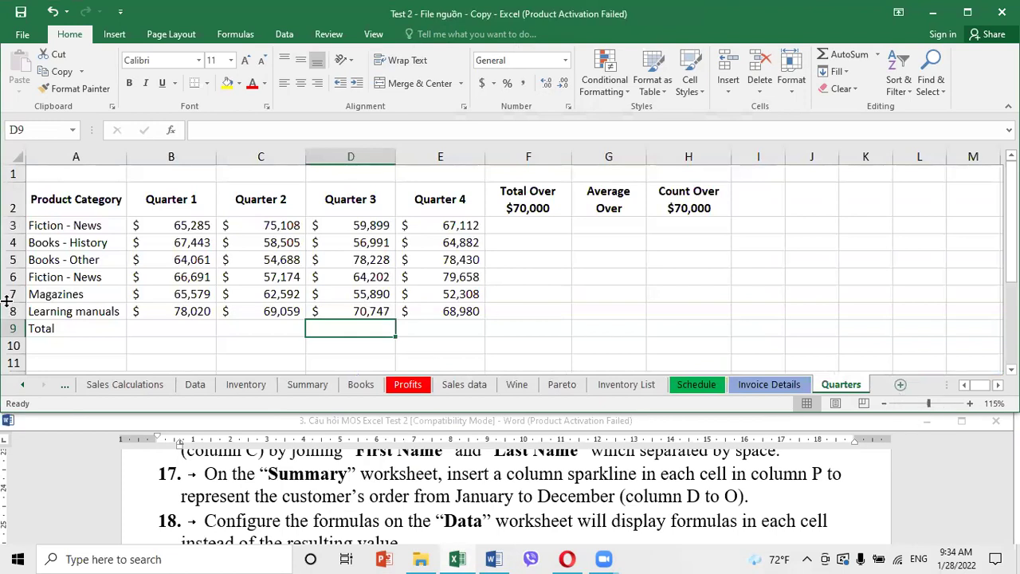
{"action": "left_click", "coordinate": [65, 390]}
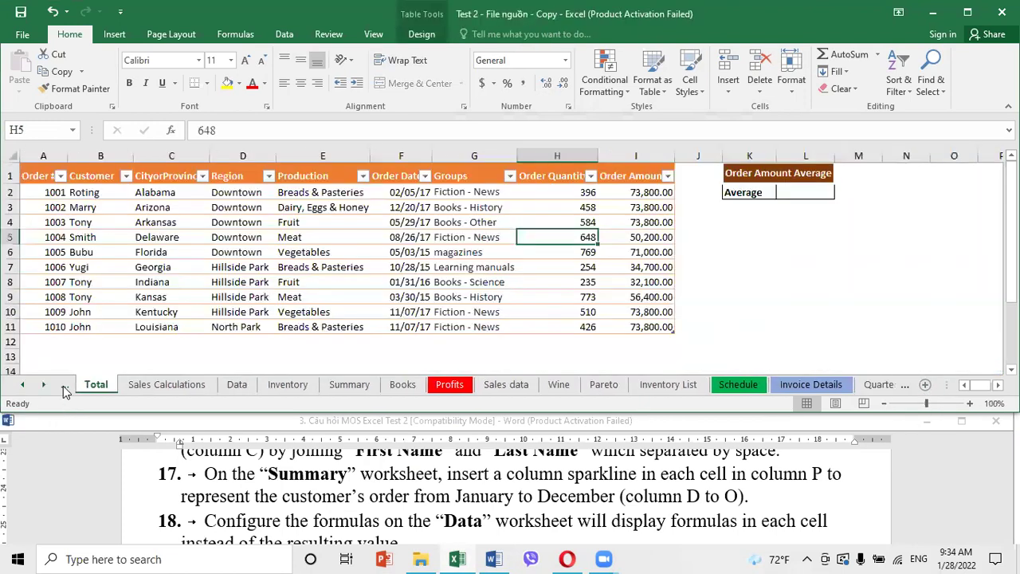
{"action": "left_click", "coordinate": [351, 386]}
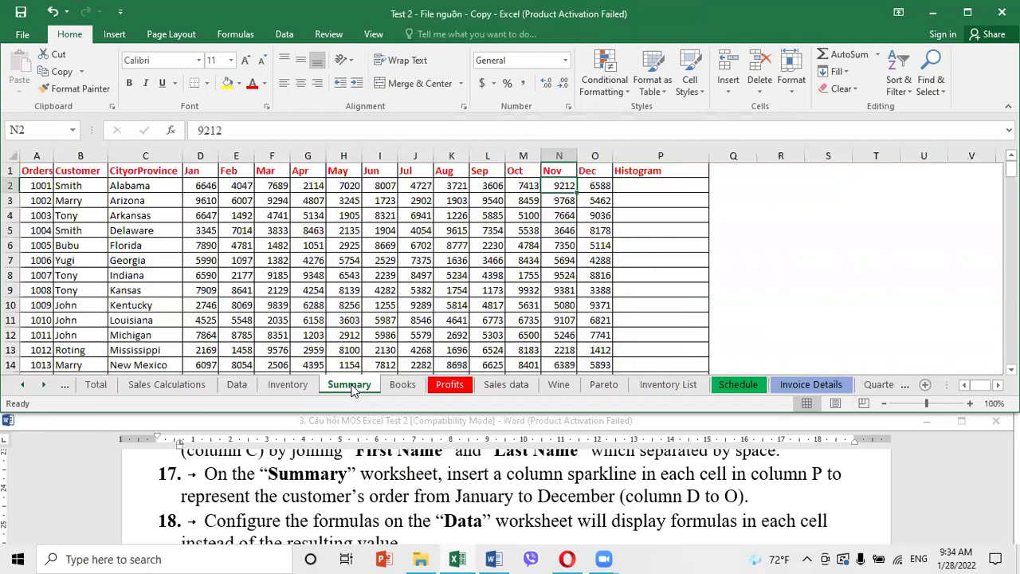
{"action": "left_click", "coordinate": [387, 317]}
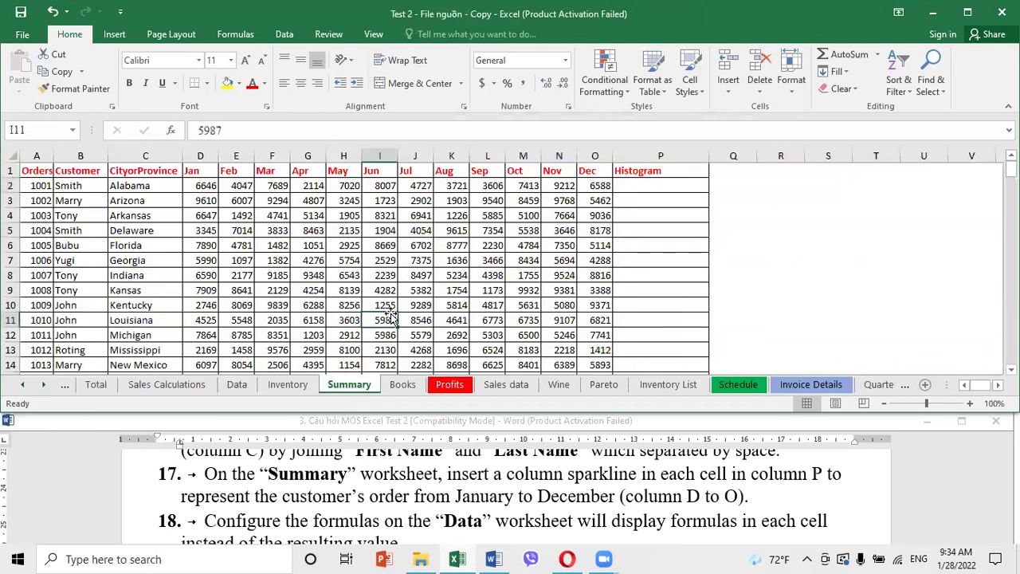
{"action": "left_click", "coordinate": [665, 189]}
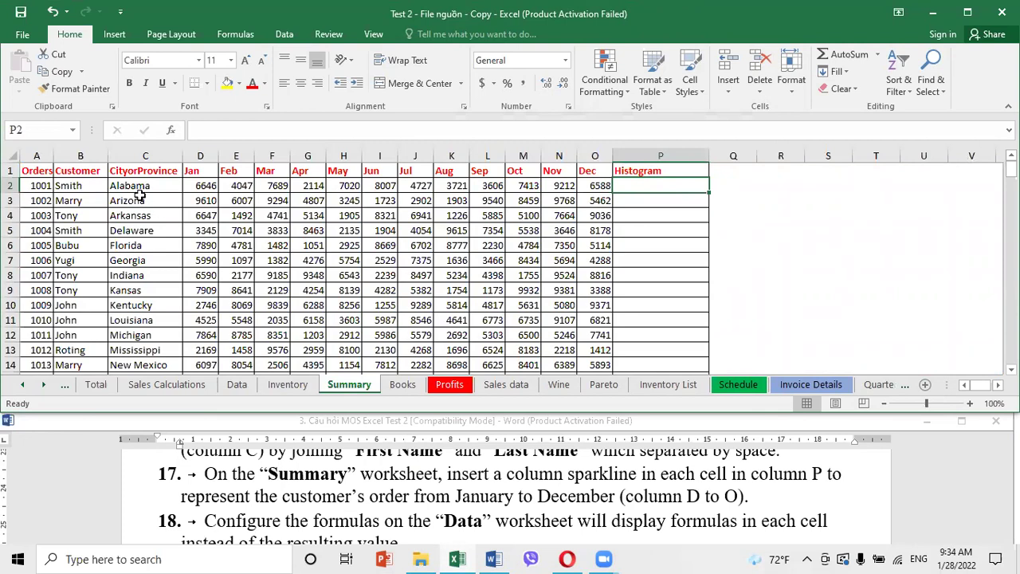
Add a column sparkline of D2:O2 in P2 and fill it down to row 169
{"action": "left_click_drag", "start_coordinate": [200, 185], "coordinate": [580, 184]}
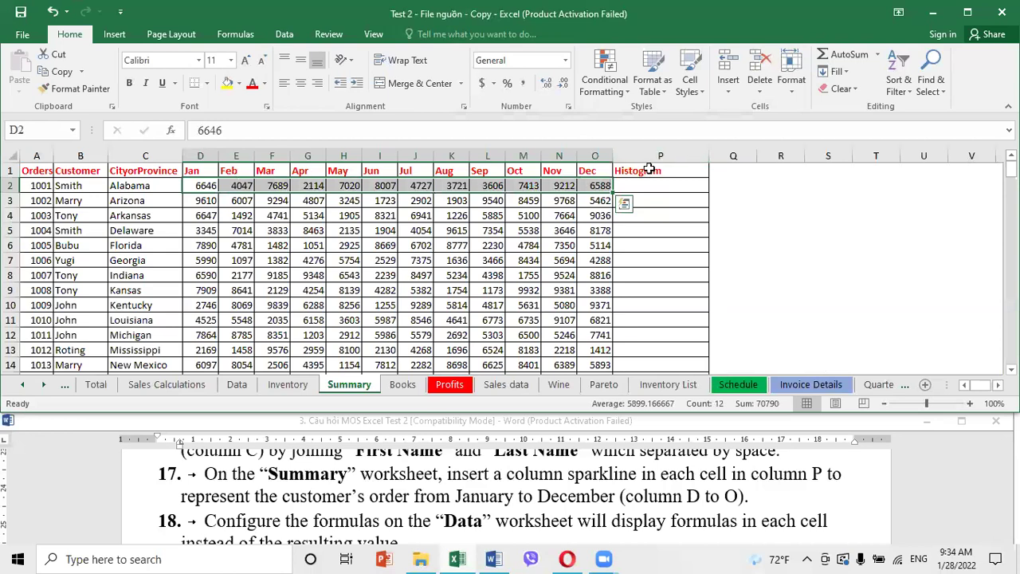
{"action": "left_click", "coordinate": [114, 34]}
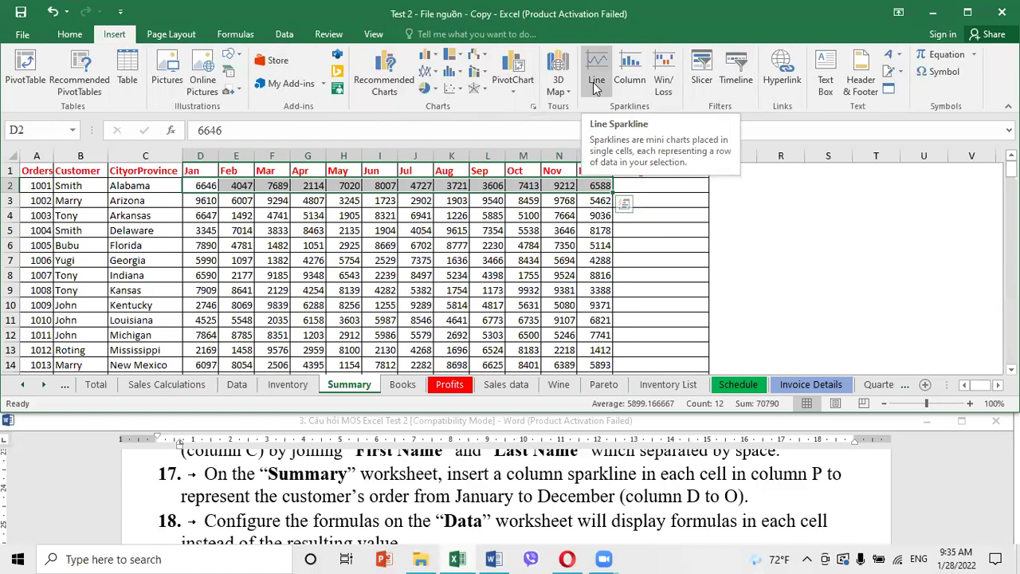
{"action": "left_click", "coordinate": [631, 82]}
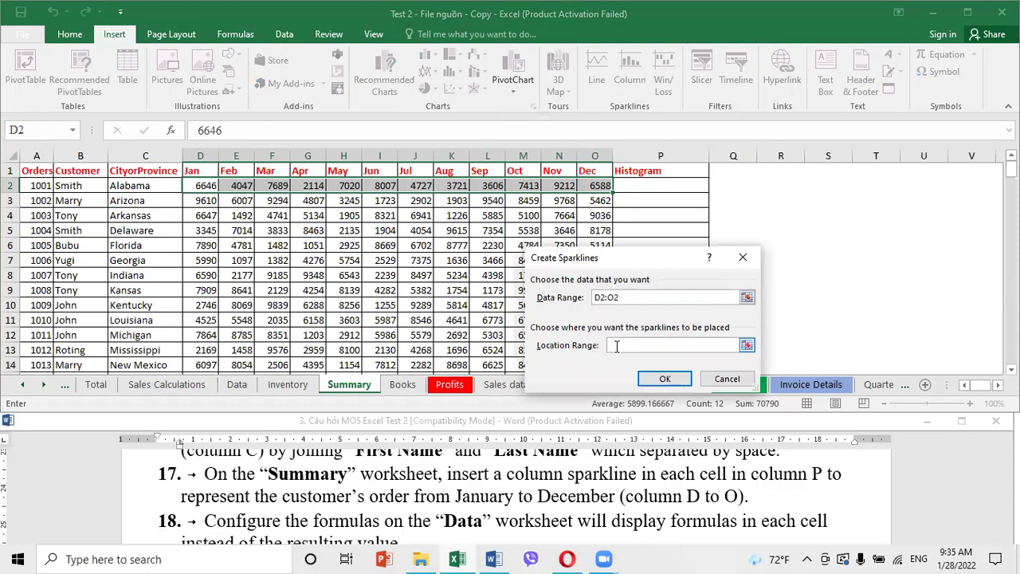
{"action": "left_click", "coordinate": [636, 183]}
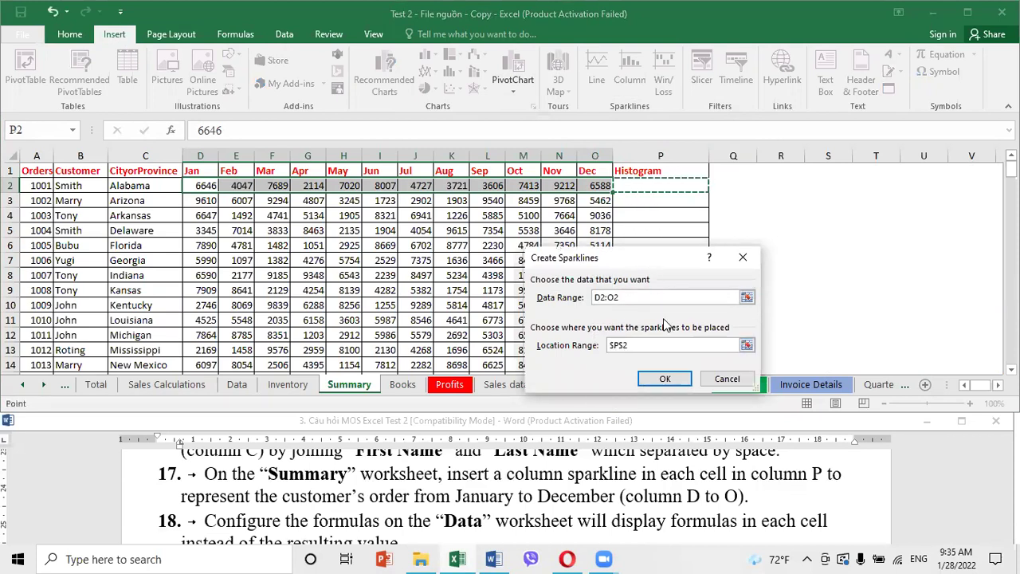
{"action": "left_click", "coordinate": [663, 381]}
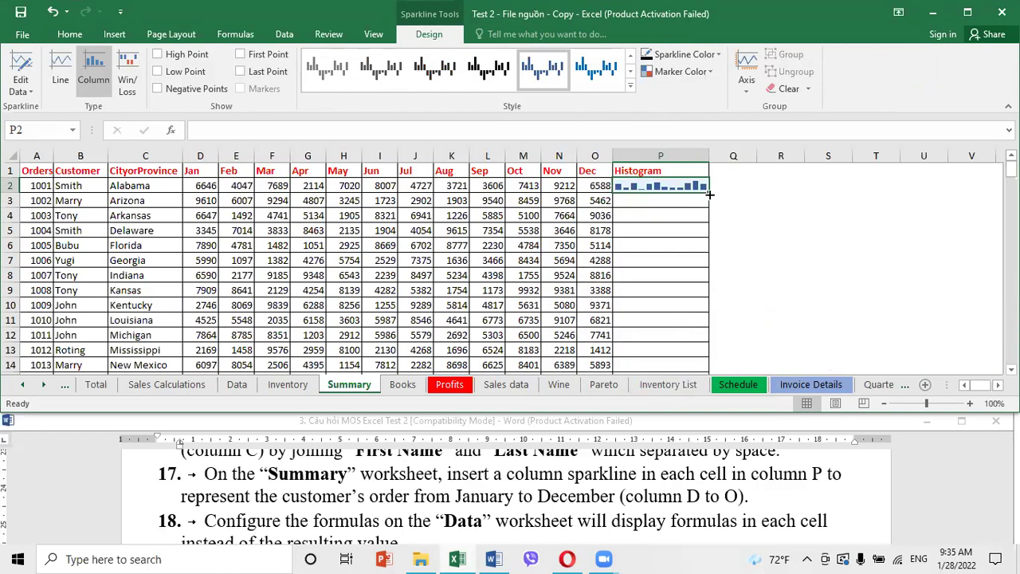
{"action": "left_click_drag", "start_coordinate": [710, 194], "coordinate": [662, 189]}
{"action": "left_click_drag", "start_coordinate": [792, 238], "coordinate": [789, 235]}
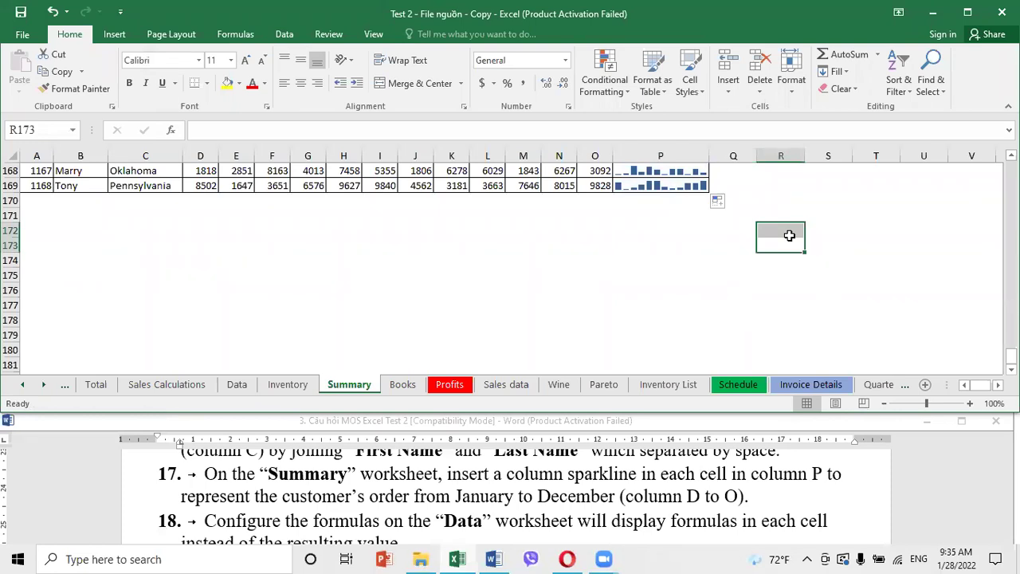
{"action": "left_click", "coordinate": [447, 520]}
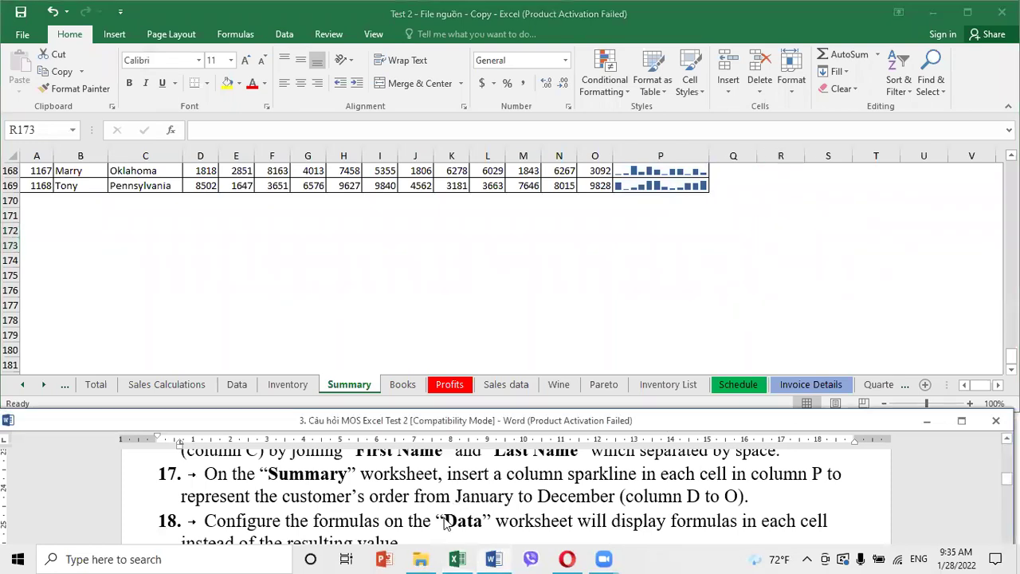
{"action": "scroll", "coordinate": [446, 525], "scroll_direction": "down", "scroll_amount": 1}
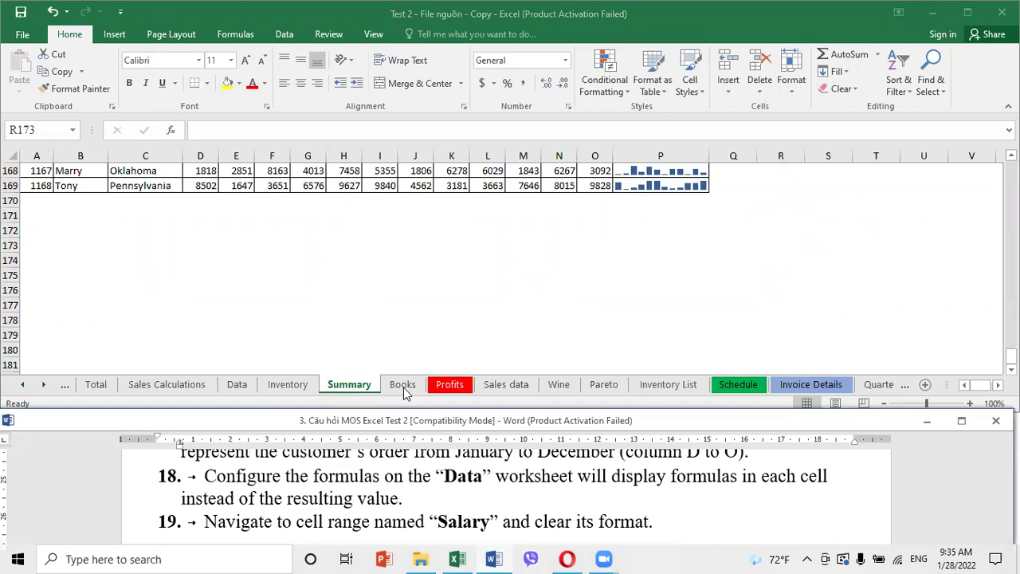
Turn on Show Formulas for the Data sheet so C6 displays =UPPER(A6)
{"action": "left_click", "coordinate": [239, 391]}
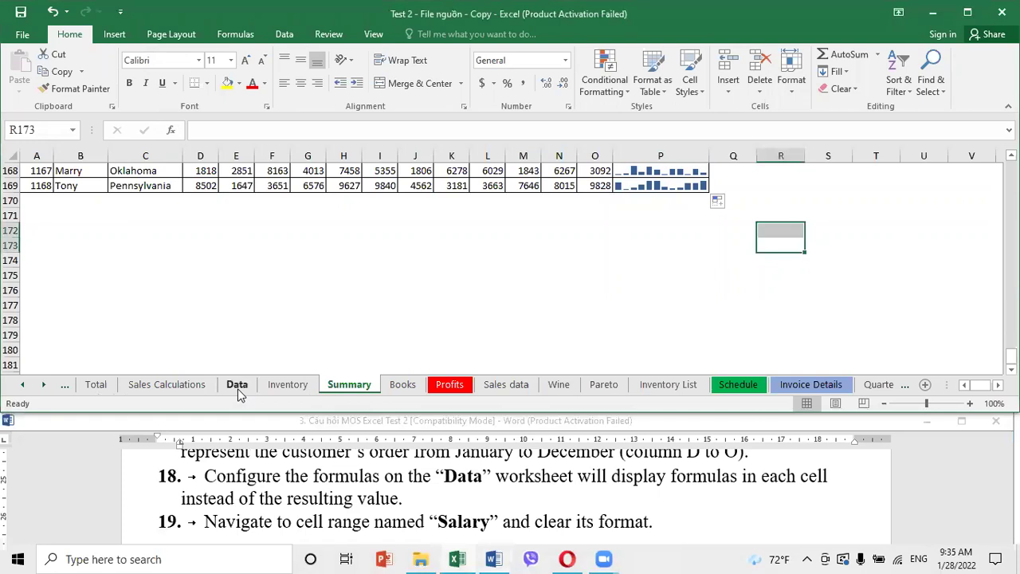
{"action": "left_click", "coordinate": [239, 391]}
{"action": "left_click", "coordinate": [255, 247]}
{"action": "key", "text": "Down"}
{"action": "key", "text": "Down"}
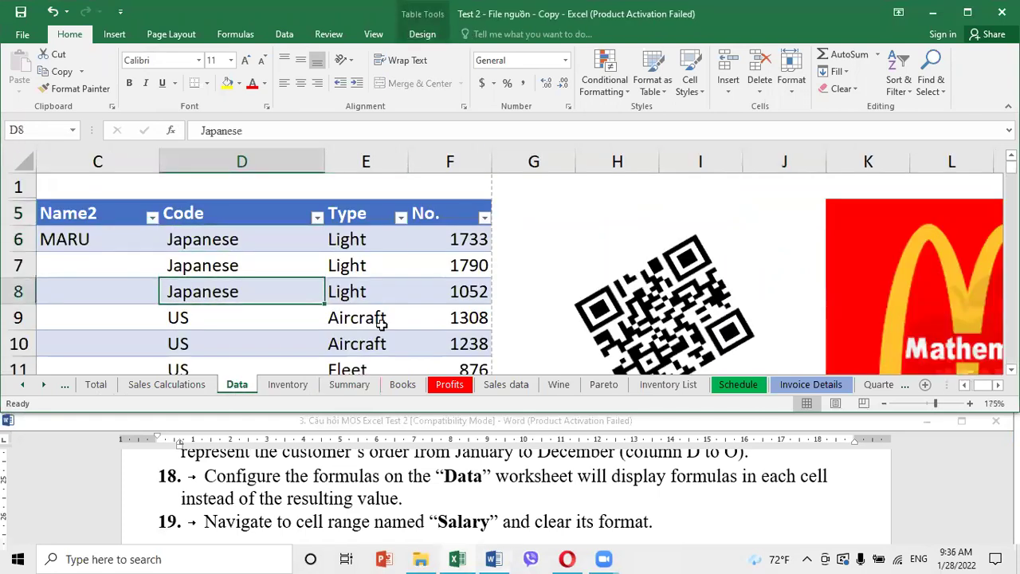
{"action": "left_click", "coordinate": [171, 317]}
{"action": "left_click", "coordinate": [320, 288]}
{"action": "left_click", "coordinate": [279, 35]}
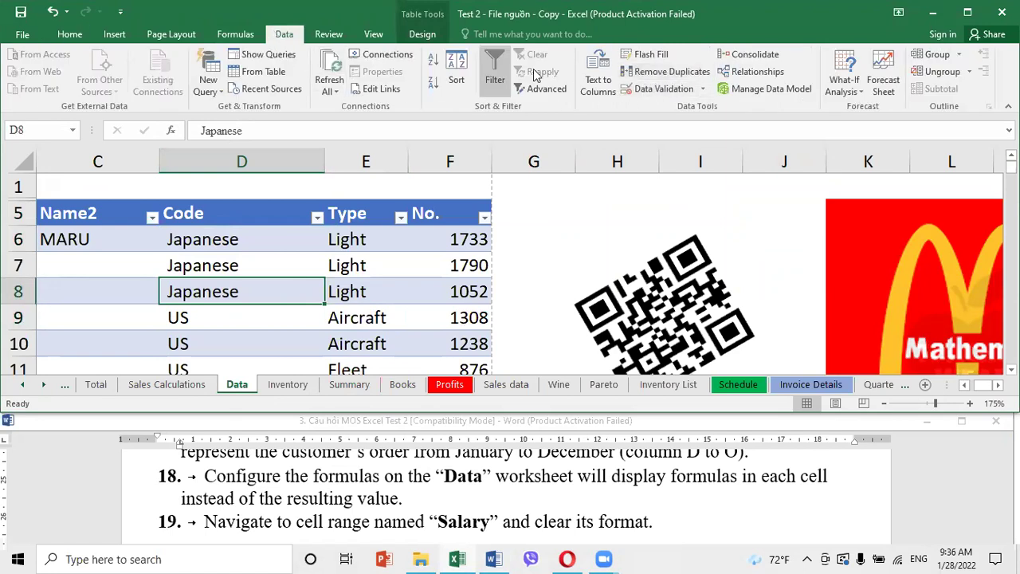
{"action": "left_click", "coordinate": [235, 34]}
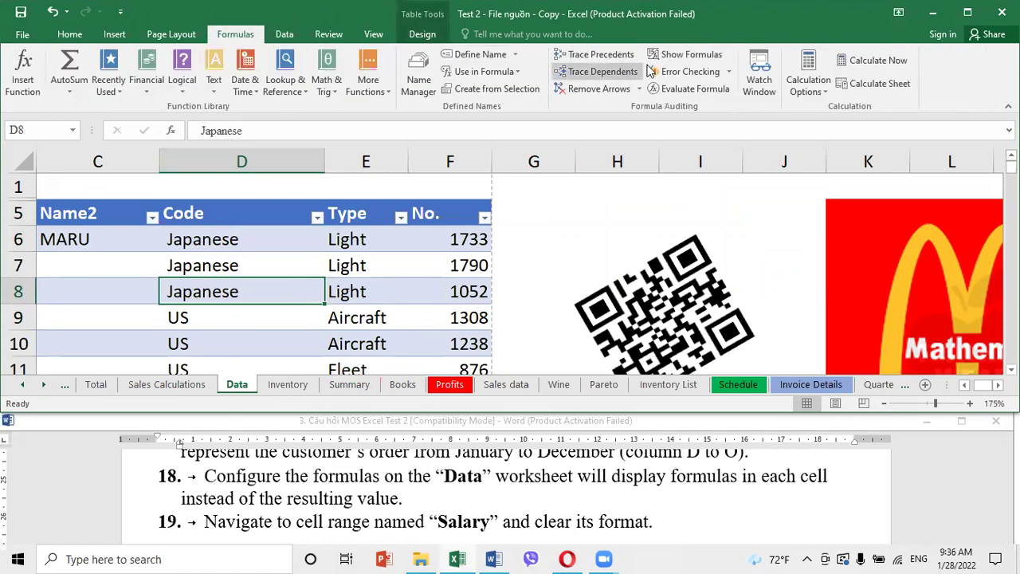
{"action": "left_click", "coordinate": [681, 54]}
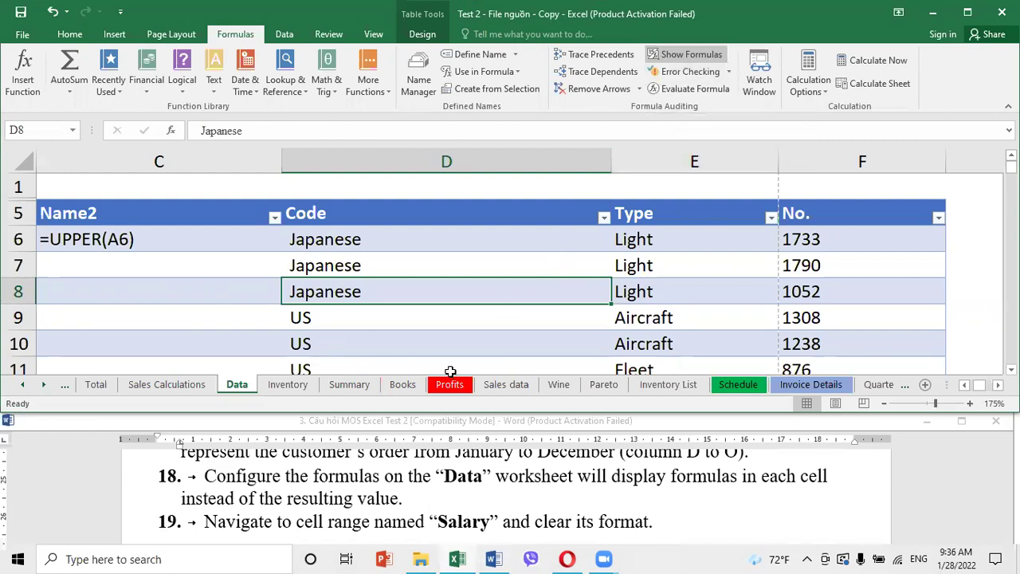
{"action": "left_click", "coordinate": [532, 507]}
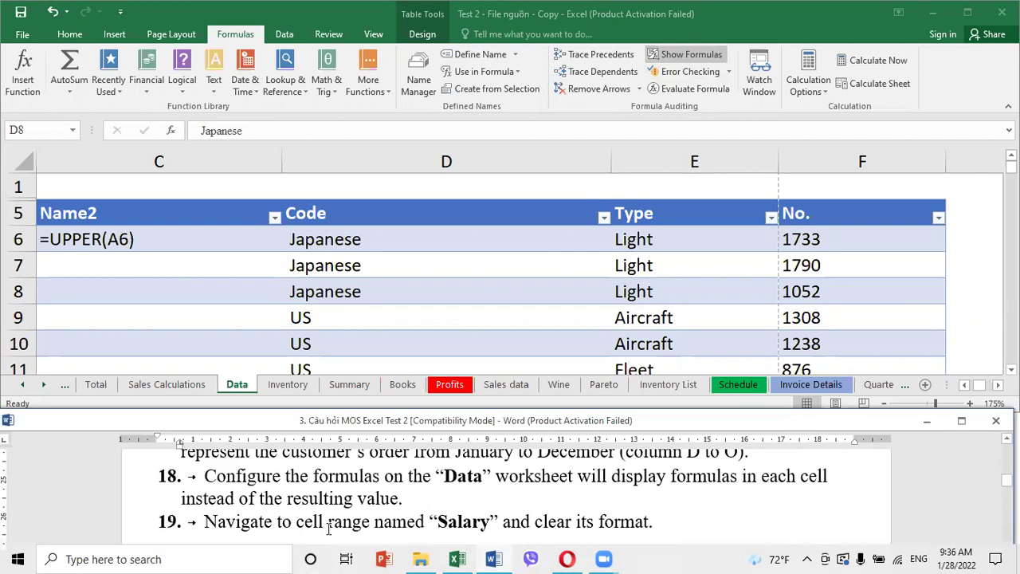
{"action": "left_click_drag", "start_coordinate": [438, 521], "coordinate": [492, 521]}
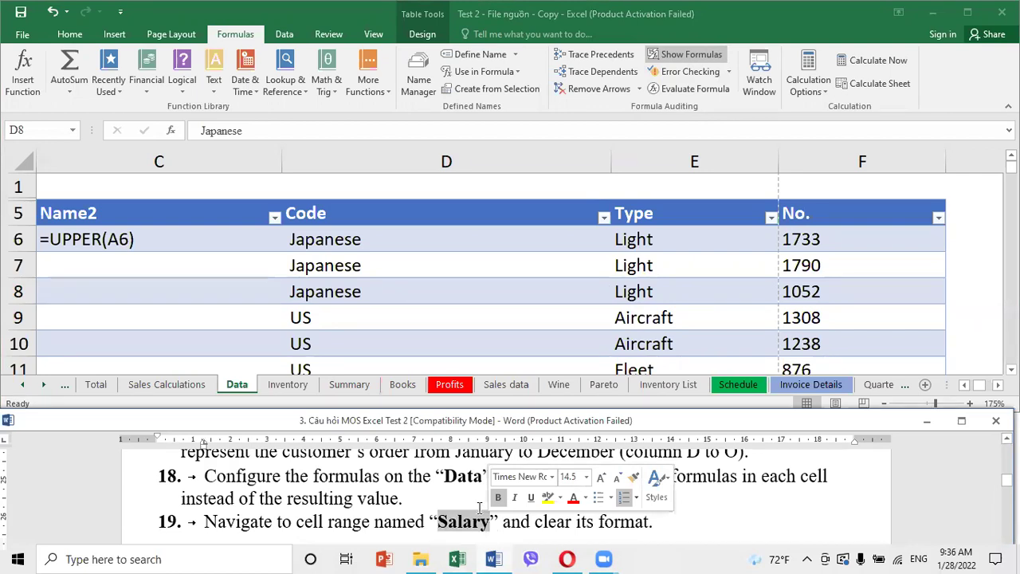
{"action": "left_click", "coordinate": [354, 258]}
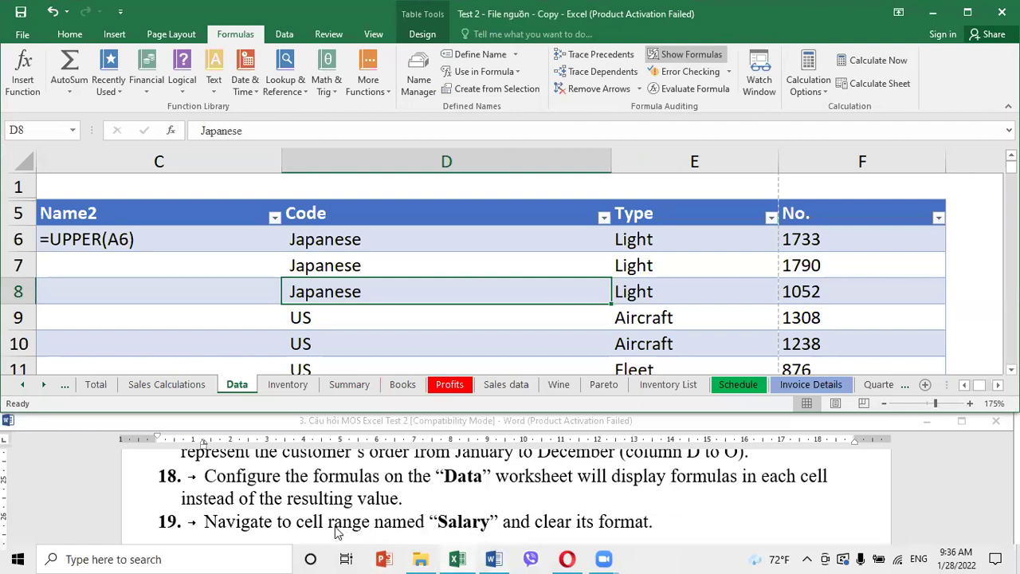
{"action": "key", "text": "alt+Tab"}
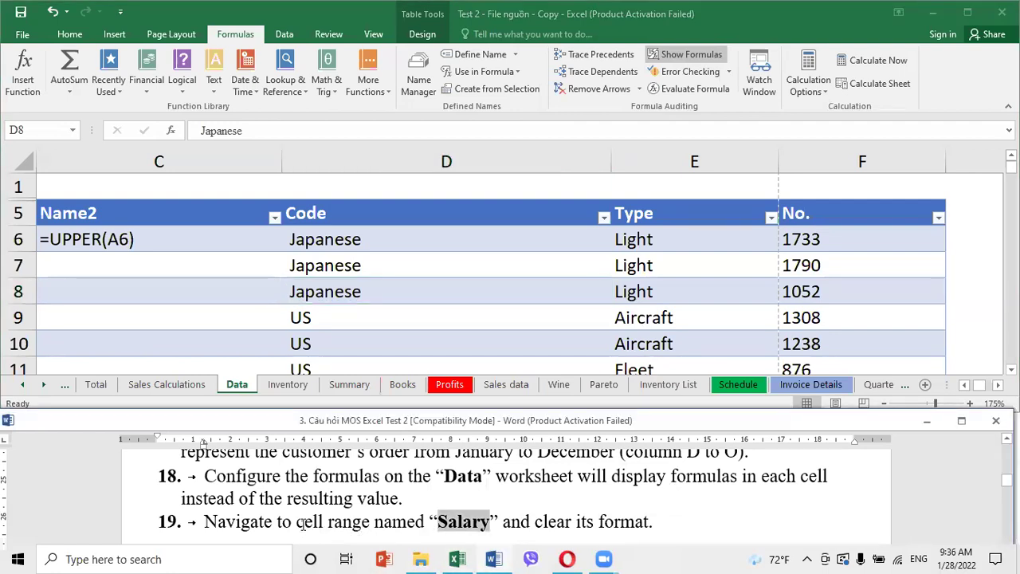
{"action": "left_click_drag", "start_coordinate": [297, 524], "coordinate": [470, 530]}
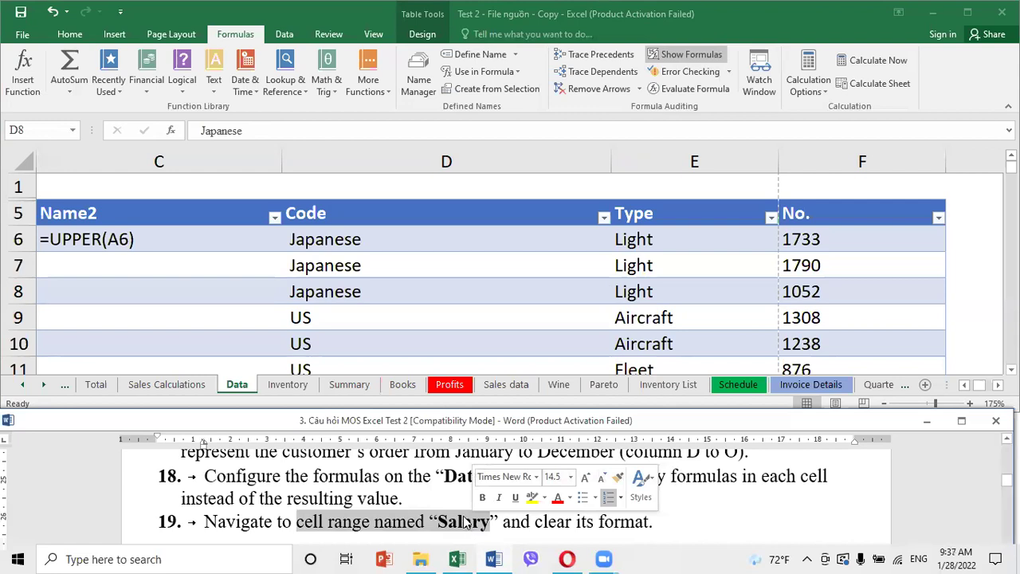
{"action": "left_click", "coordinate": [69, 132]}
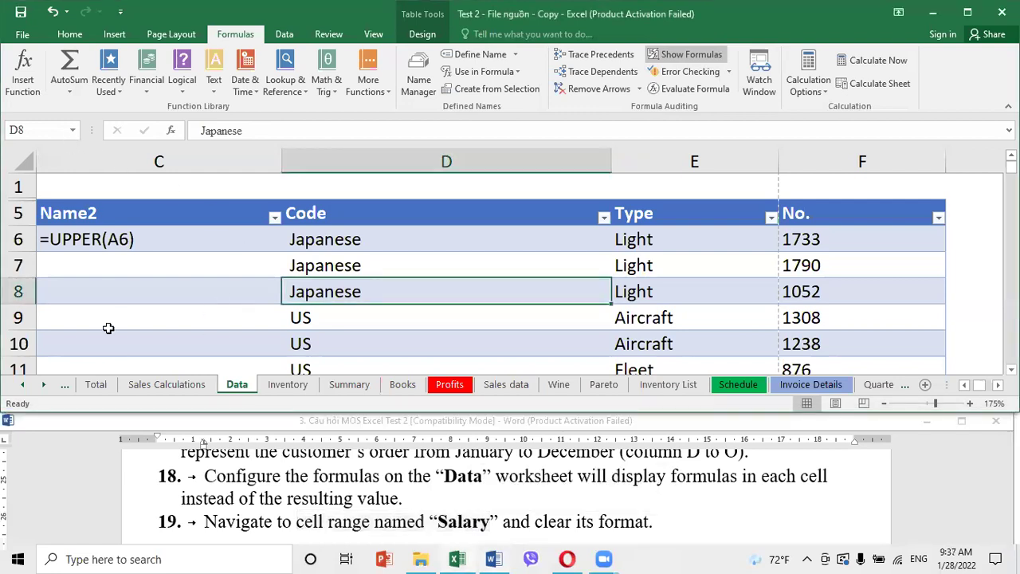
{"action": "left_click", "coordinate": [49, 133]}
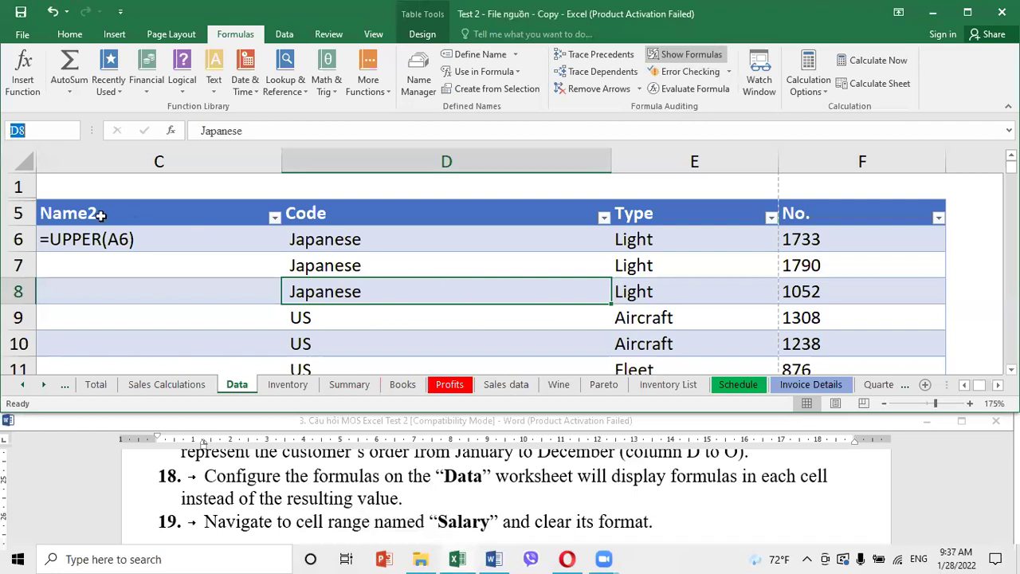
Select the Salary range from the Name Box and clear its formats, leaving dates as serial numbers
{"action": "left_click", "coordinate": [200, 291]}
{"action": "left_click", "coordinate": [456, 330]}
{"action": "left_click", "coordinate": [720, 269]}
{"action": "left_click", "coordinate": [868, 260]}
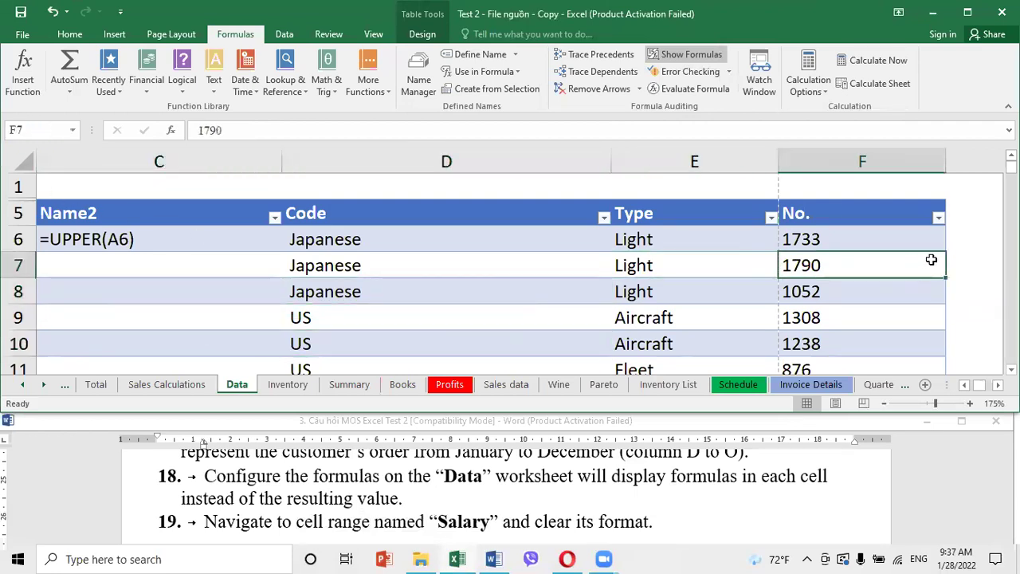
{"action": "left_click", "coordinate": [960, 258]}
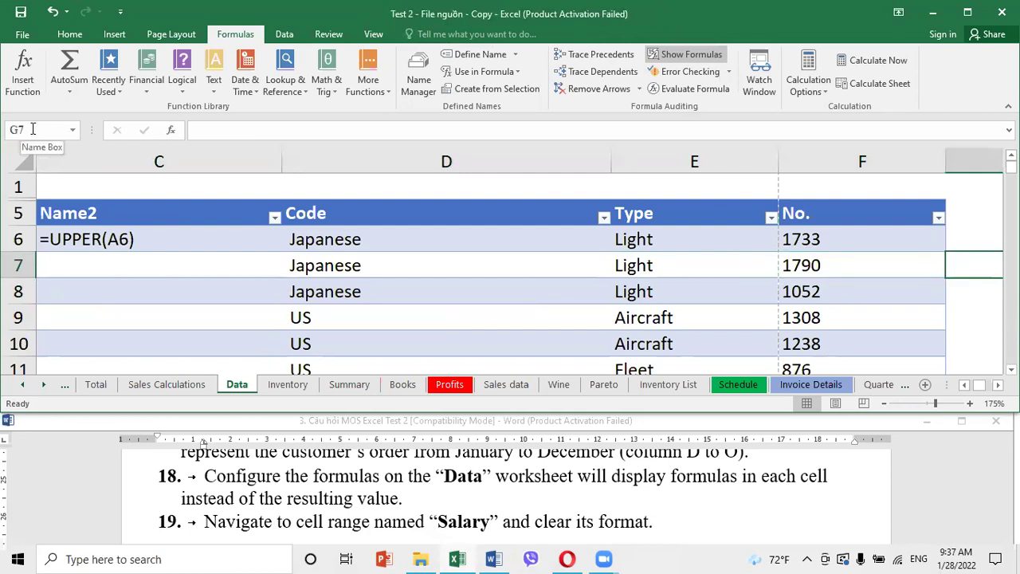
{"action": "left_click", "coordinate": [73, 134]}
{"action": "left_click", "coordinate": [72, 134]}
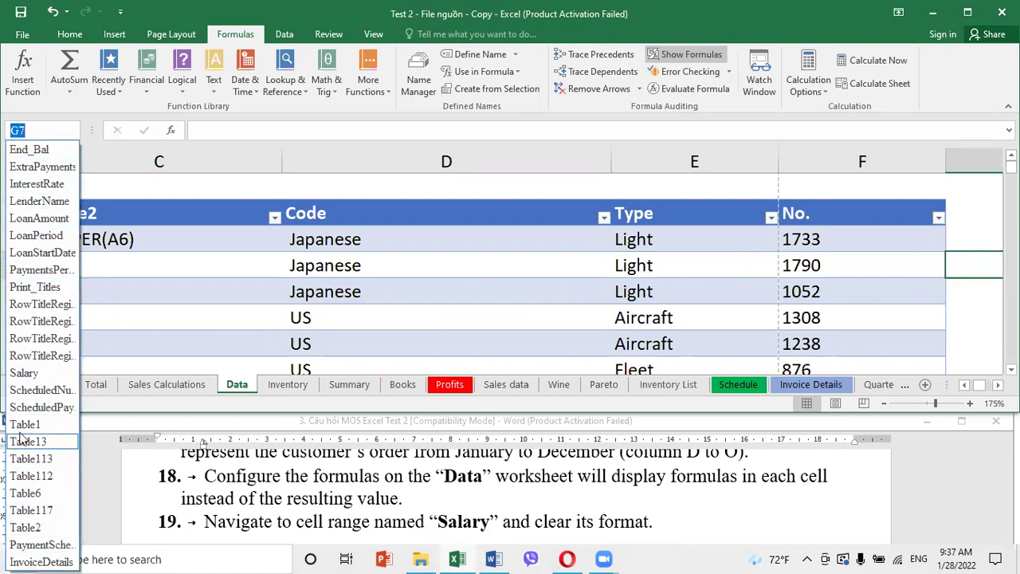
{"action": "left_click", "coordinate": [25, 372]}
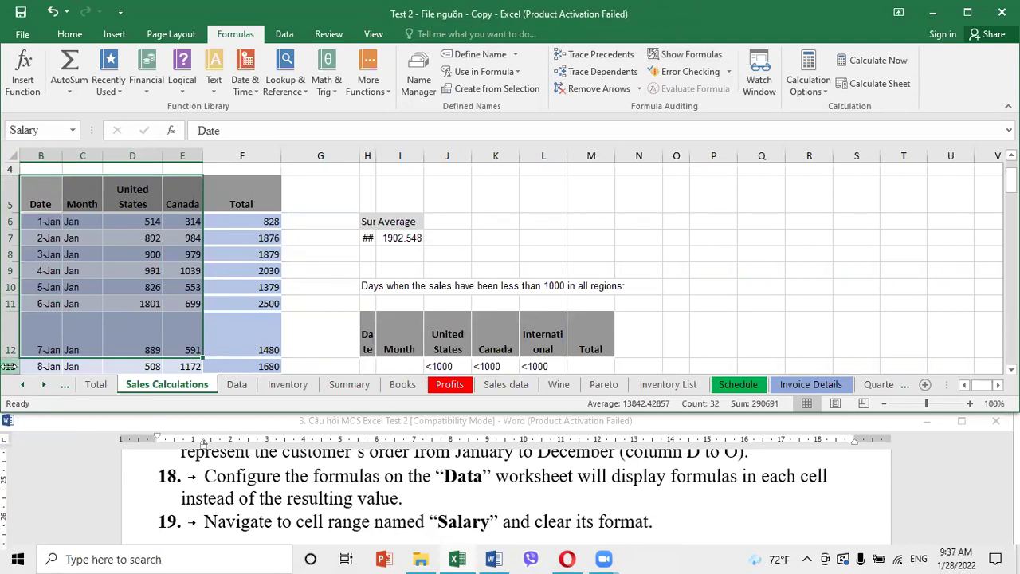
{"action": "left_click", "coordinate": [67, 35]}
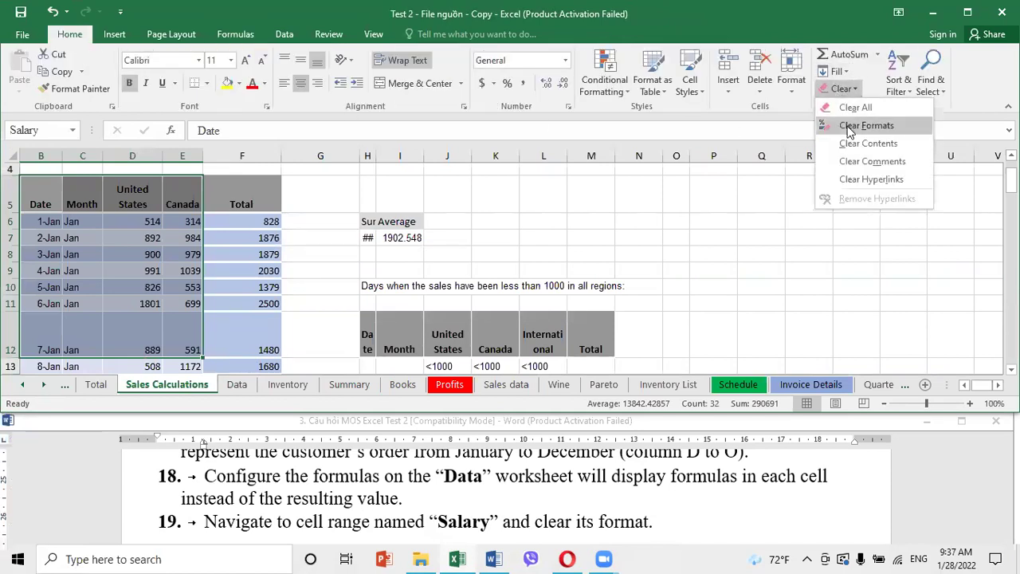
{"action": "left_click", "coordinate": [853, 126]}
{"action": "left_click", "coordinate": [788, 249]}
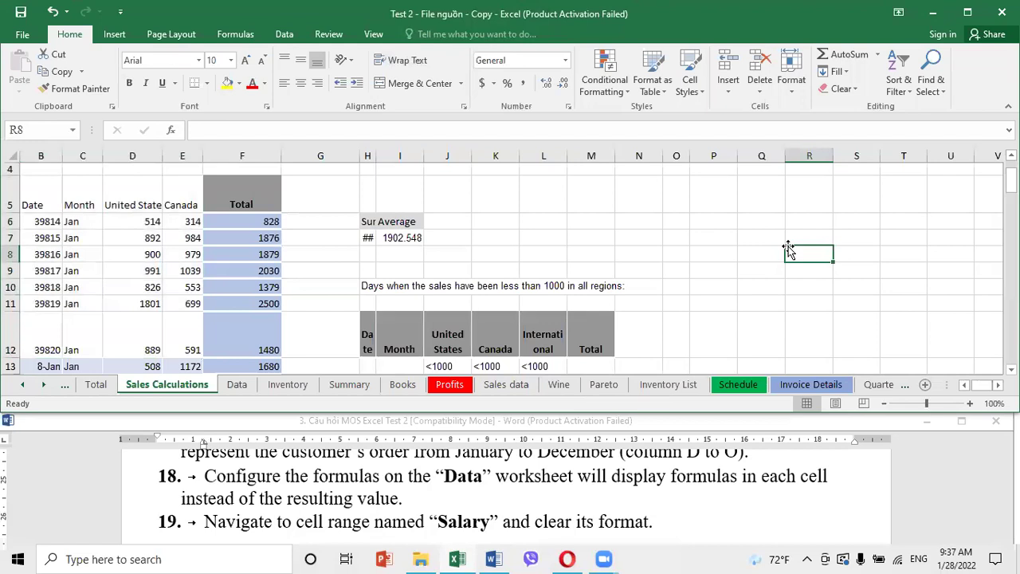
Scroll the Word instructions to tasks 20–21 and highlight 'Status property'
{"action": "left_click_drag", "start_coordinate": [296, 522], "coordinate": [491, 521]}
{"action": "scroll", "coordinate": [542, 492], "scroll_direction": "down", "scroll_amount": 3}
{"action": "scroll", "coordinate": [542, 491], "scroll_direction": "down", "scroll_amount": 4}
{"action": "scroll", "coordinate": [543, 492], "scroll_direction": "up", "scroll_amount": 2}
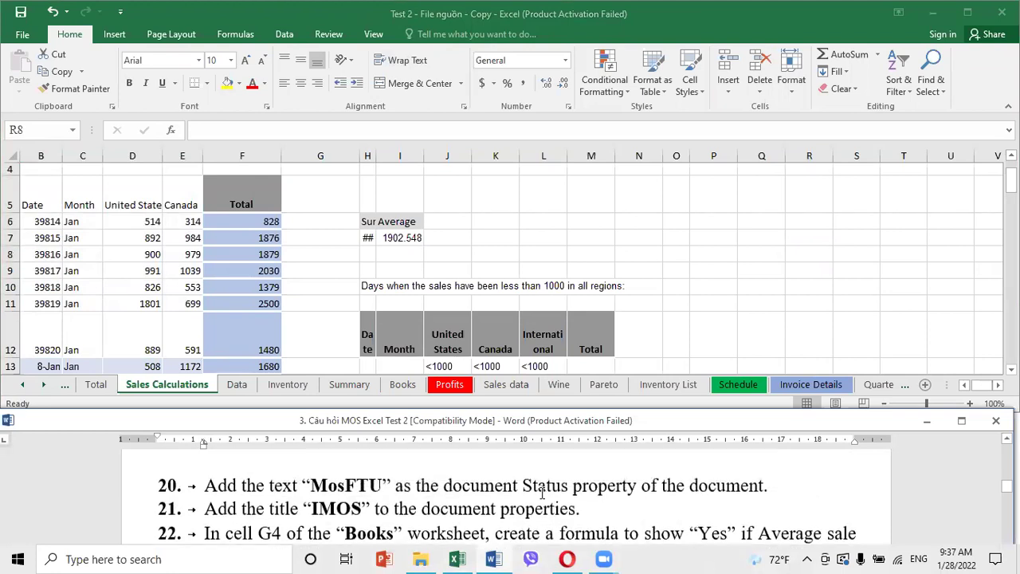
{"action": "scroll", "coordinate": [542, 491], "scroll_direction": "up", "scroll_amount": 1}
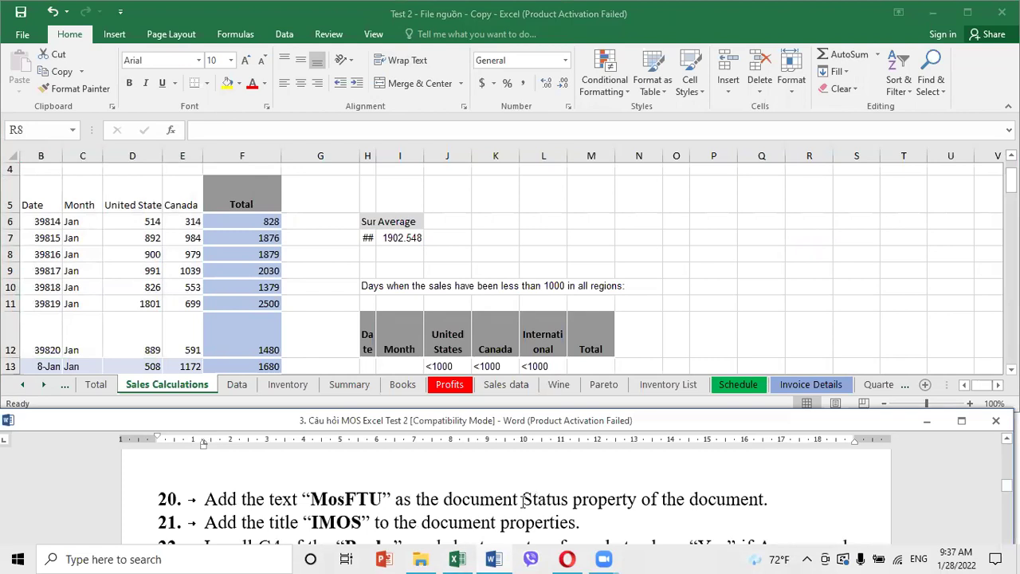
{"action": "left_click_drag", "start_coordinate": [522, 500], "coordinate": [612, 501]}
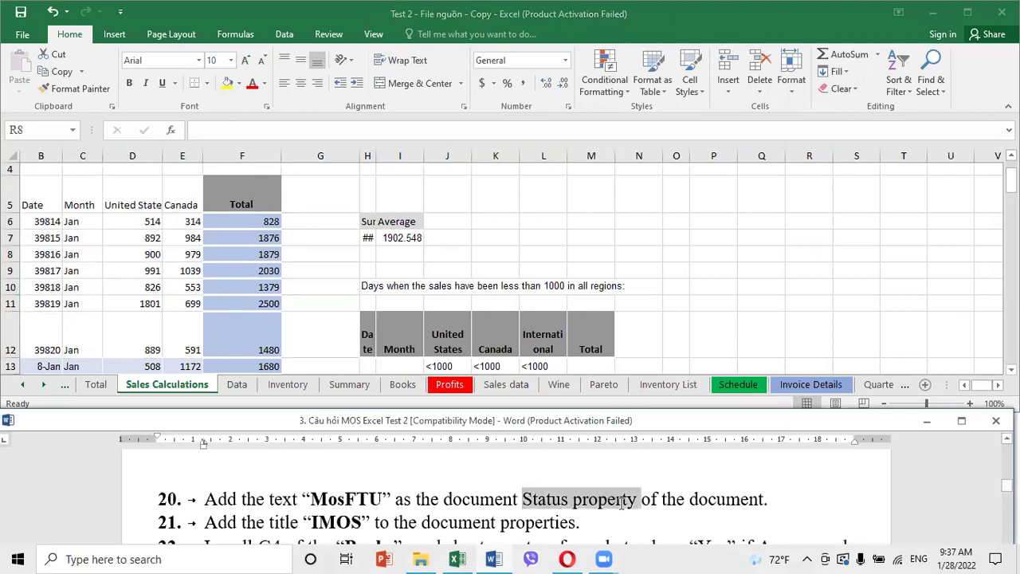
Set the workbook's Status property to MosFTU in File > Info, then return to the sheet
{"action": "left_click", "coordinate": [24, 35]}
{"action": "left_click", "coordinate": [24, 34]}
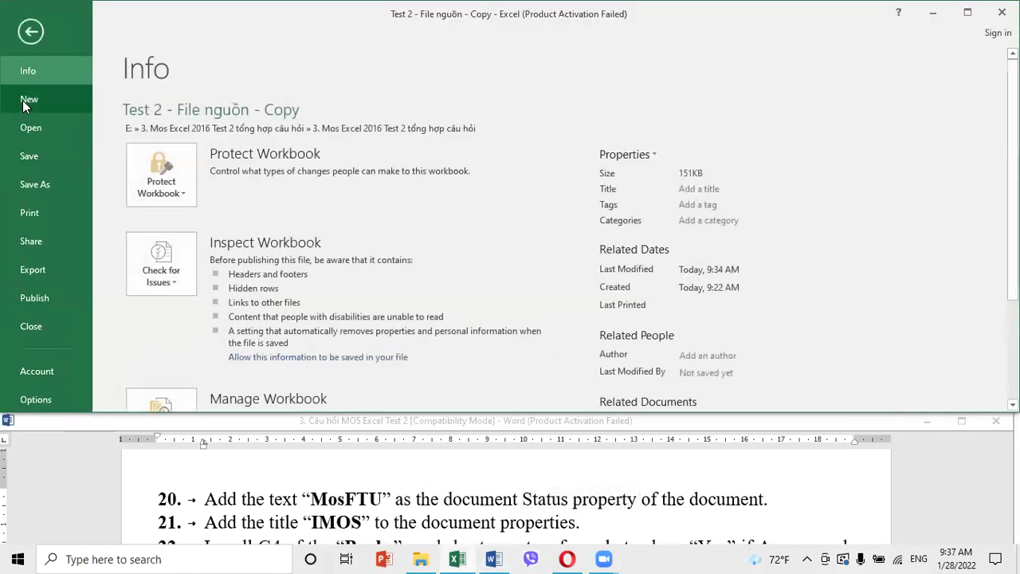
{"action": "scroll", "coordinate": [666, 288], "scroll_direction": "down", "scroll_amount": 3}
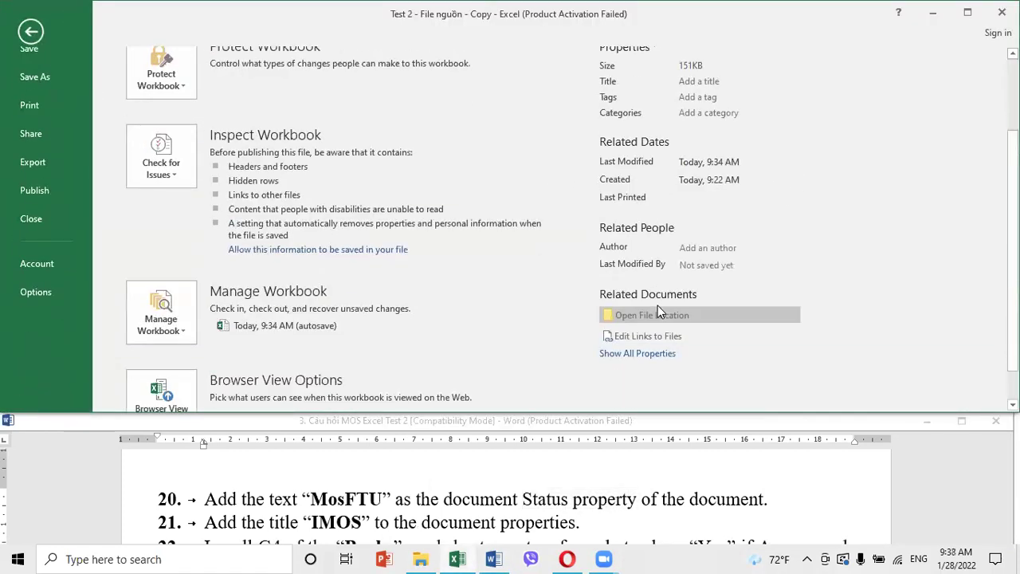
{"action": "left_click", "coordinate": [652, 358]}
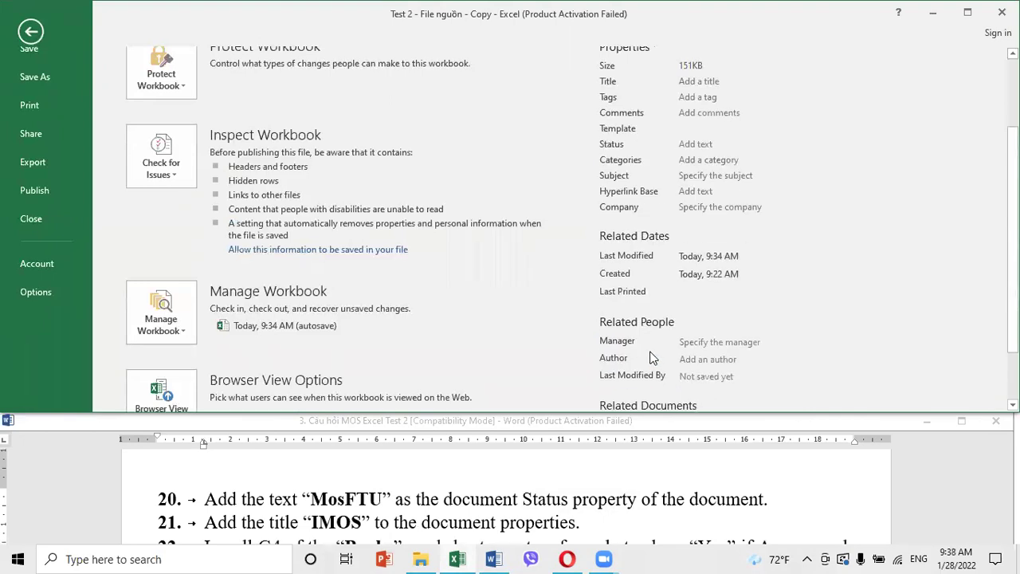
{"action": "left_click", "coordinate": [680, 141]}
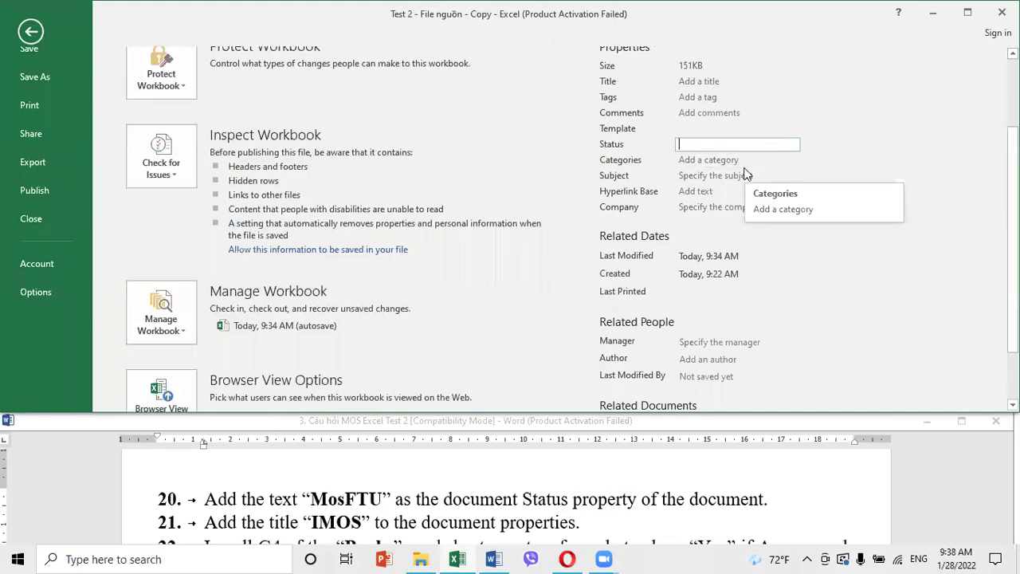
{"action": "type", "text": "MosFTU"}
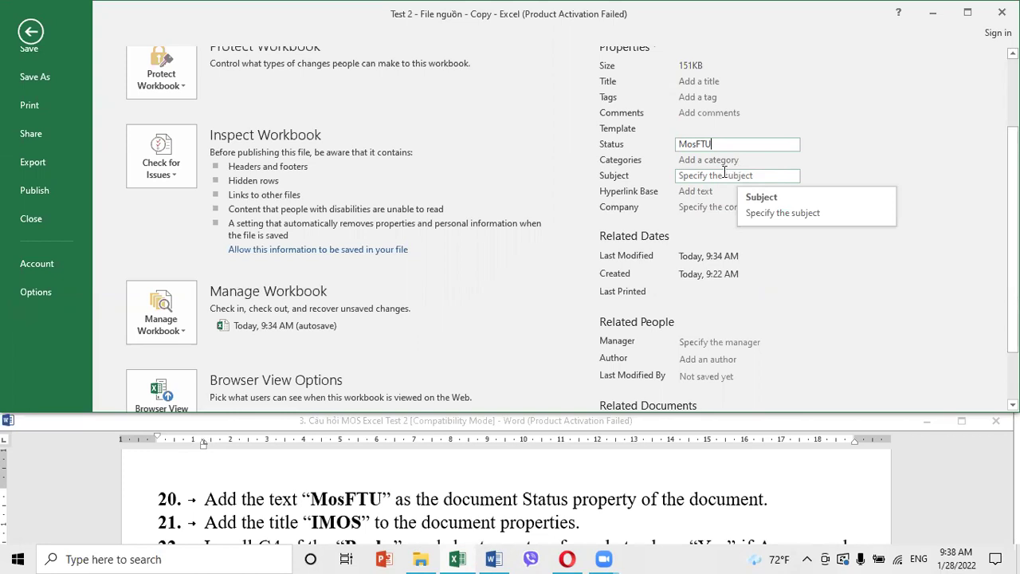
{"action": "left_click", "coordinate": [32, 34]}
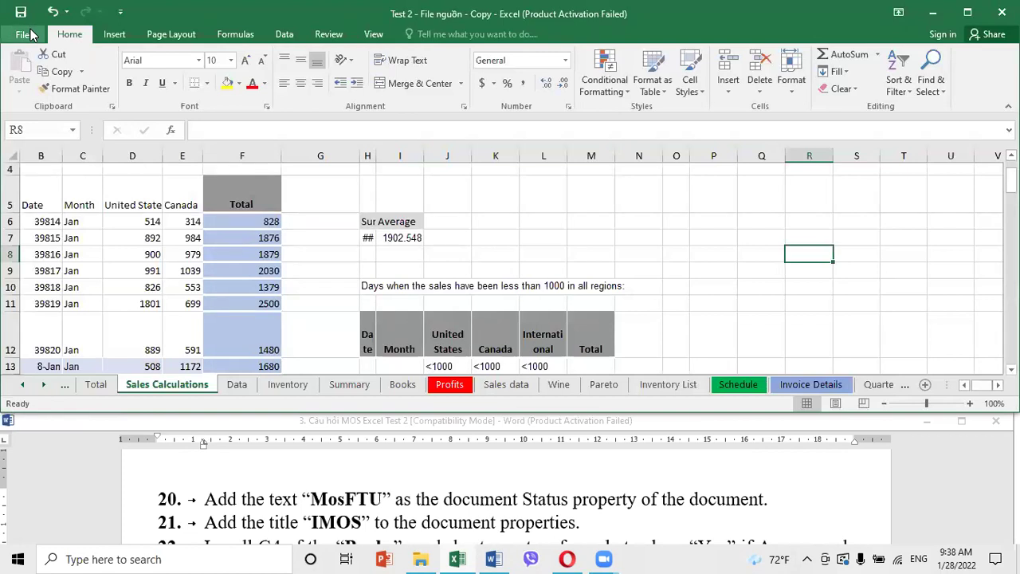
{"action": "double_click", "coordinate": [341, 522]}
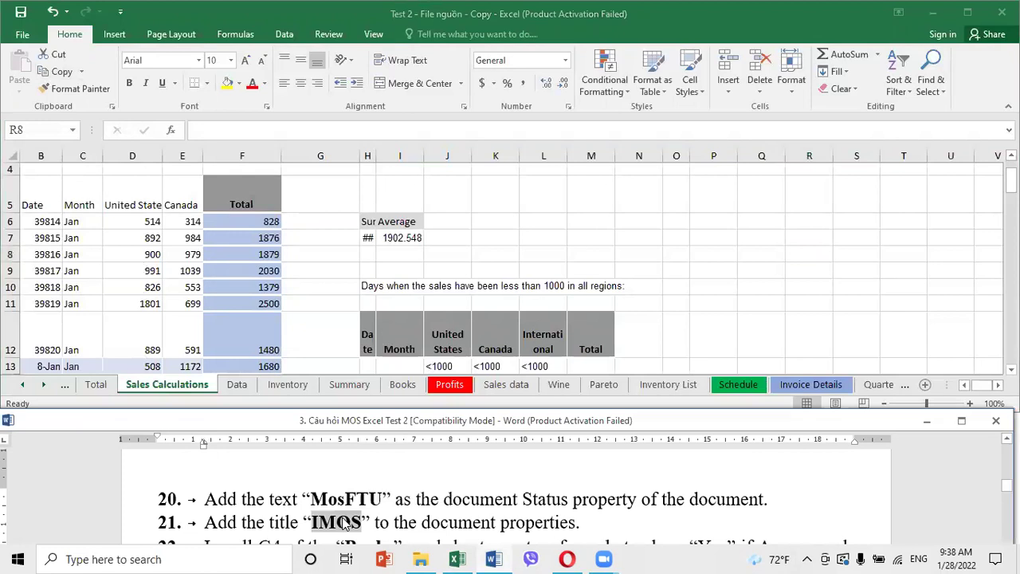
{"action": "left_click", "coordinate": [24, 34]}
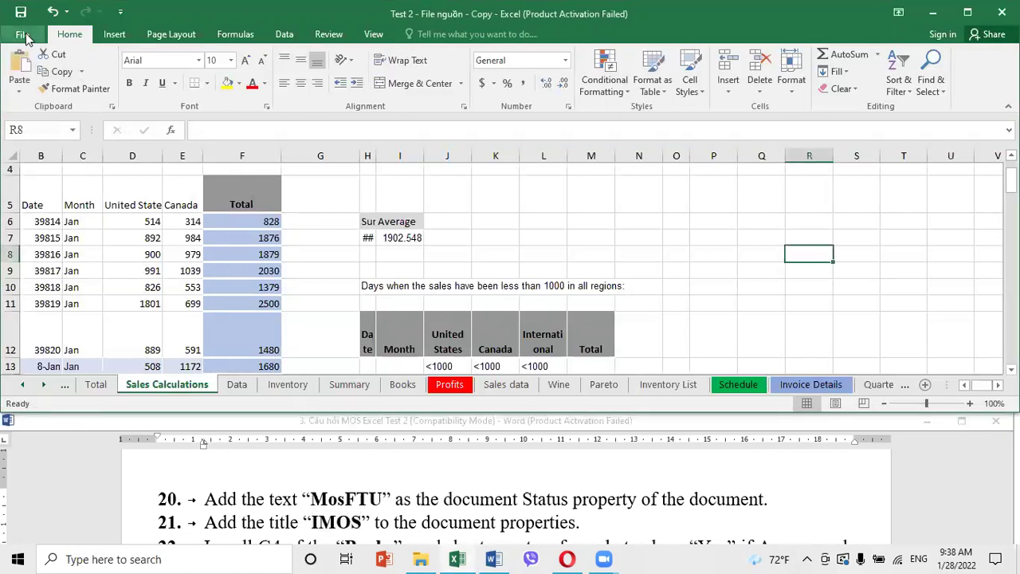
Enter IMOS as the workbook's Title property on the File Info page
{"action": "left_click", "coordinate": [24, 34]}
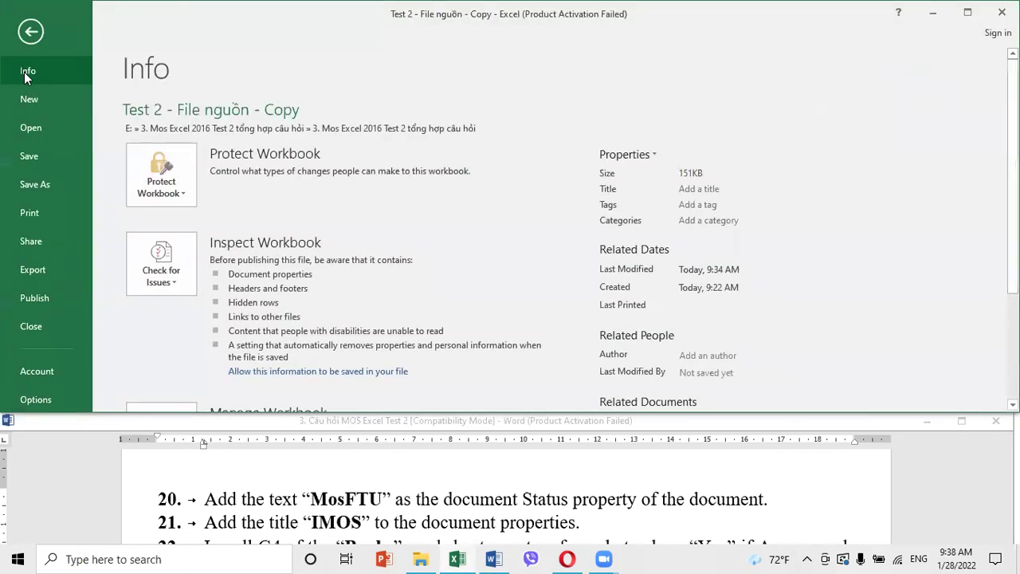
{"action": "left_click", "coordinate": [684, 194]}
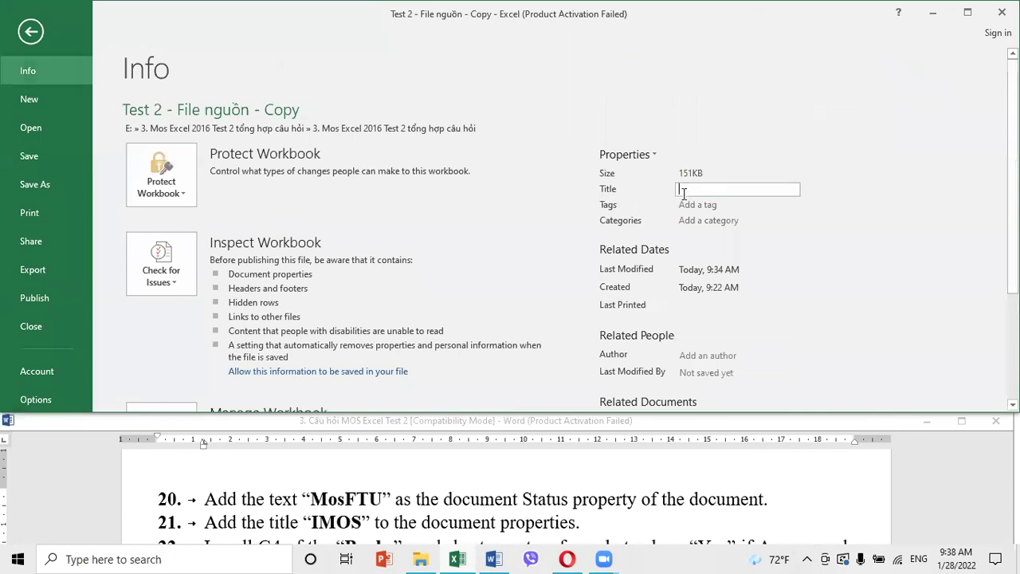
{"action": "type", "text": "IMOS"}
{"action": "left_click", "coordinate": [626, 155]}
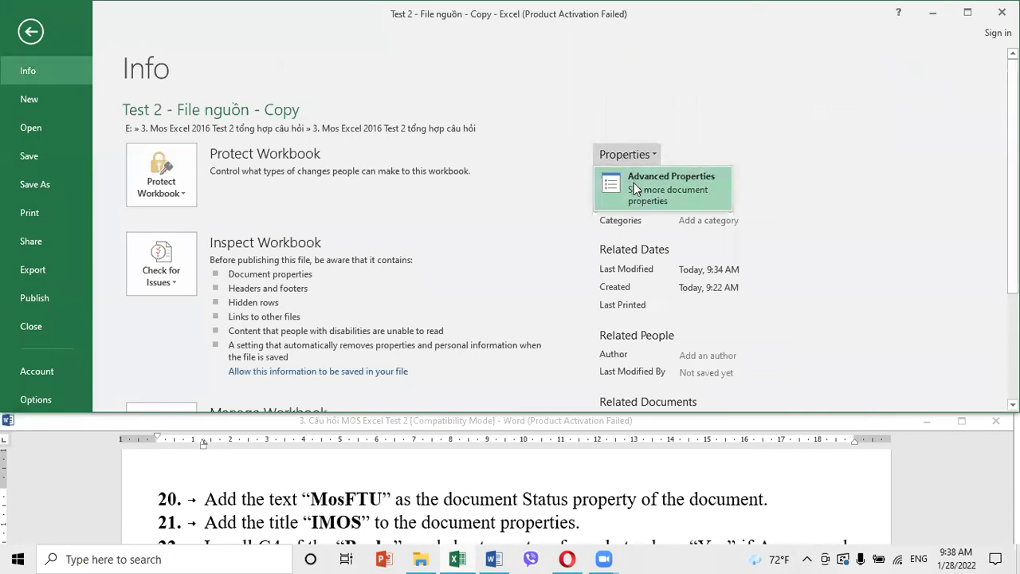
Return to the worksheet and scroll the instructions to read the next tasks
{"action": "left_click", "coordinate": [32, 34]}
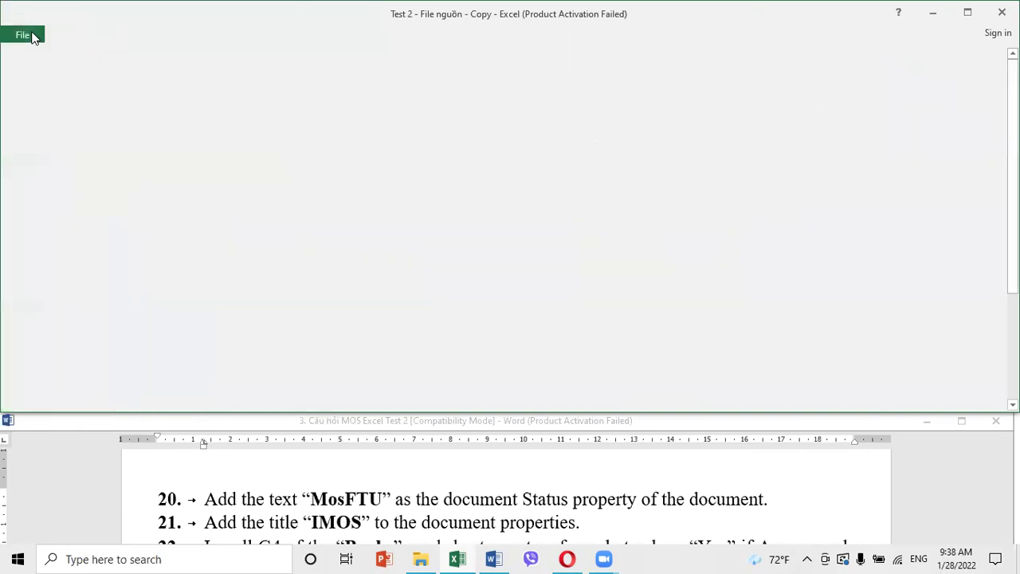
{"action": "left_click", "coordinate": [555, 272]}
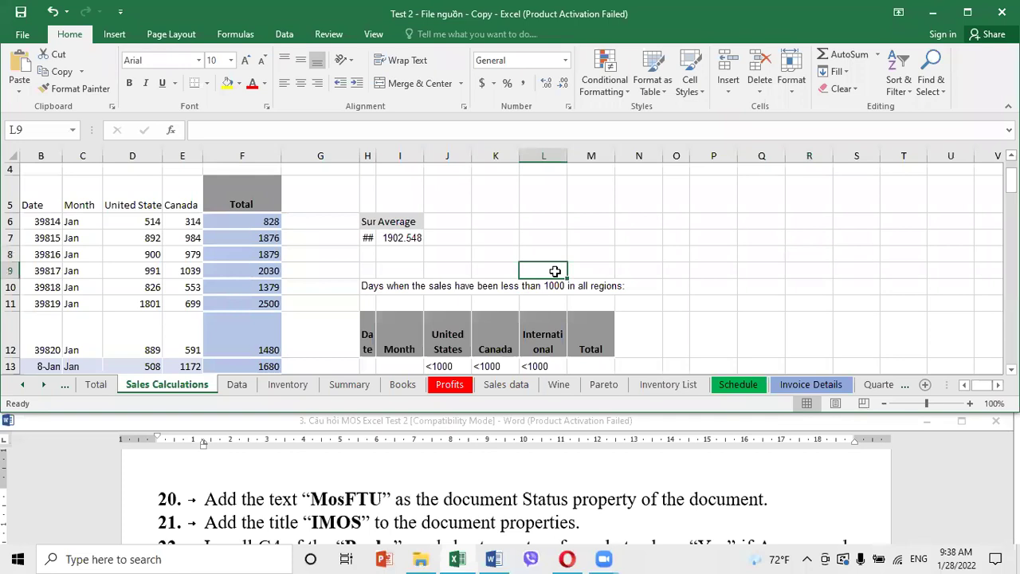
{"action": "left_click", "coordinate": [483, 512]}
{"action": "scroll", "coordinate": [483, 512], "scroll_direction": "down", "scroll_amount": 3}
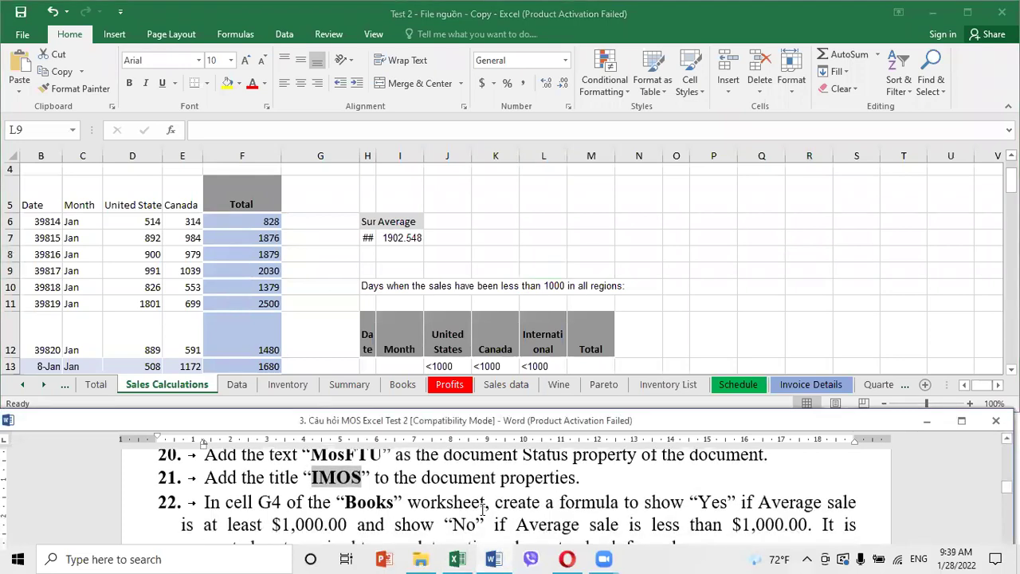
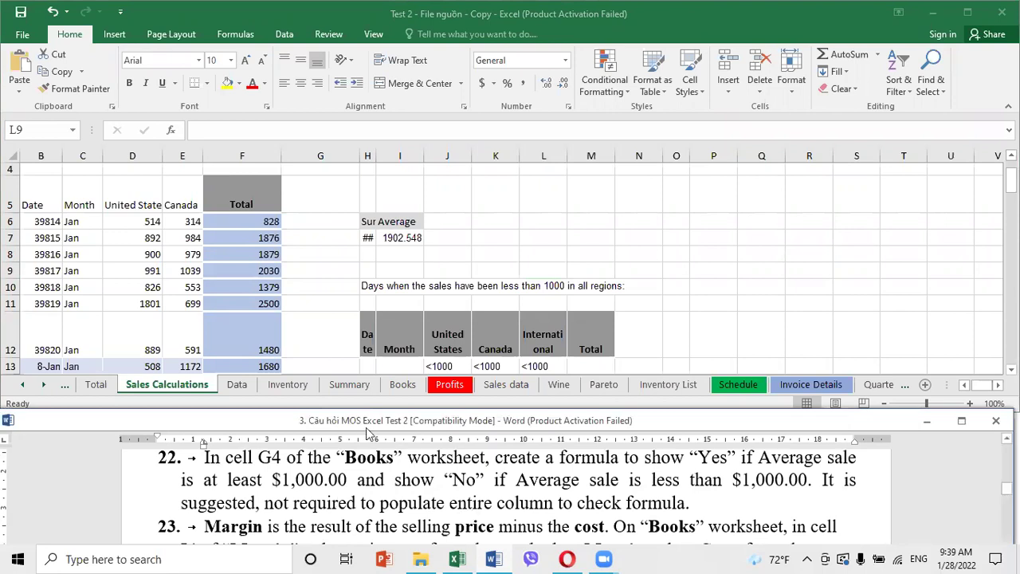
Switch to the Books sheet and select cell G4 under Evaluation
{"action": "left_click", "coordinate": [265, 234]}
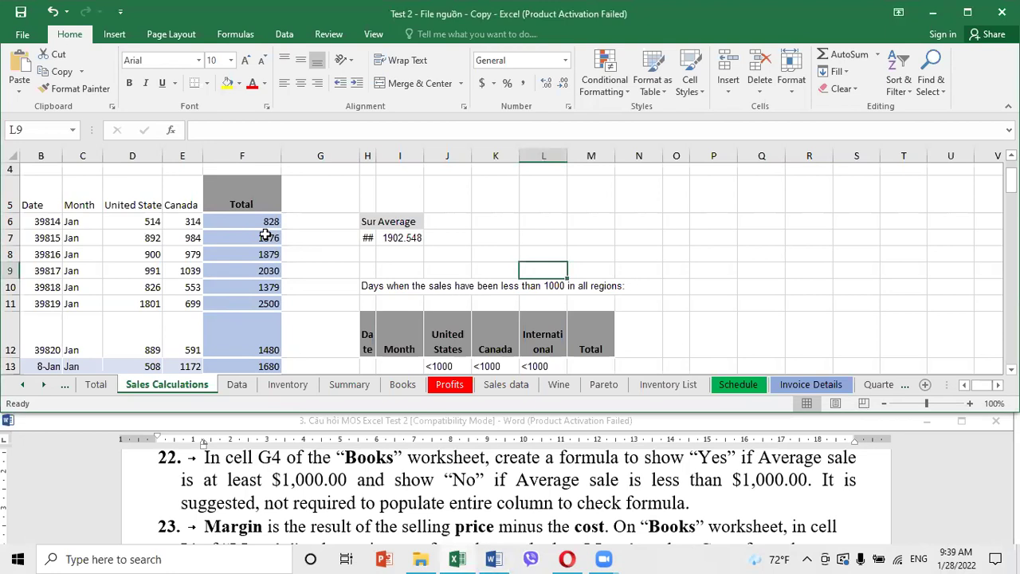
{"action": "left_click", "coordinate": [406, 385]}
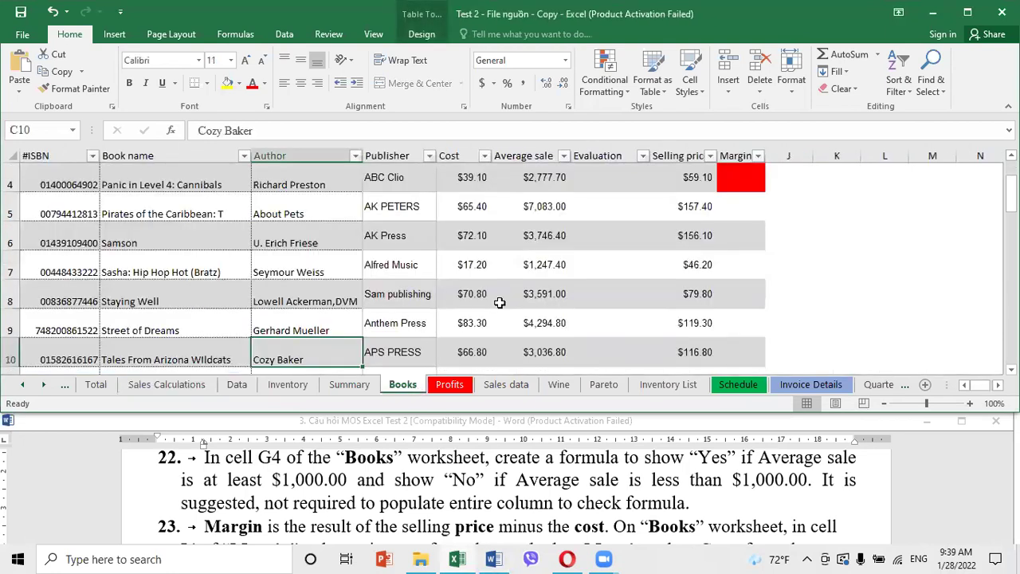
{"action": "scroll", "coordinate": [500, 303], "scroll_direction": "up", "scroll_amount": 1}
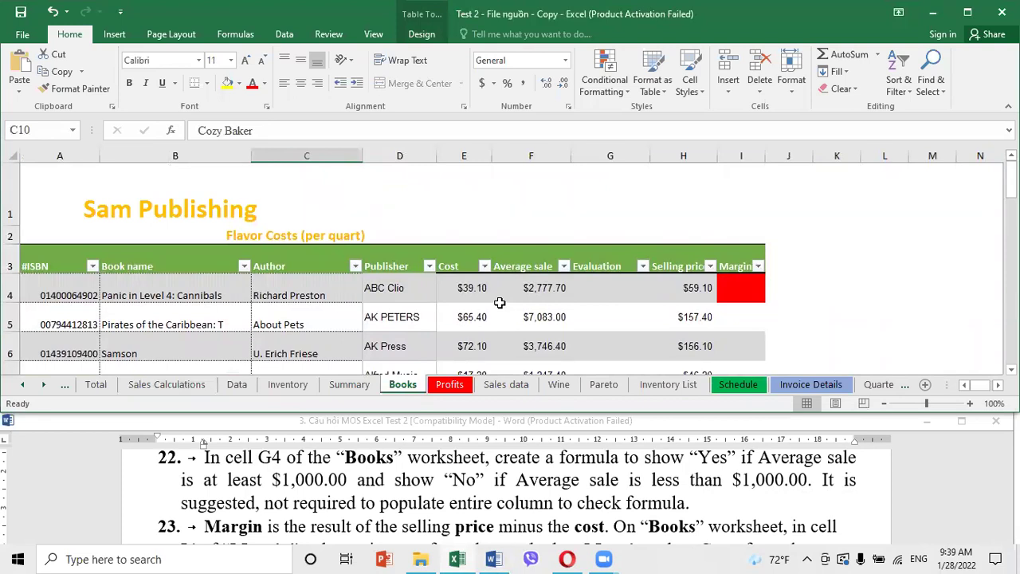
{"action": "left_click", "coordinate": [603, 284]}
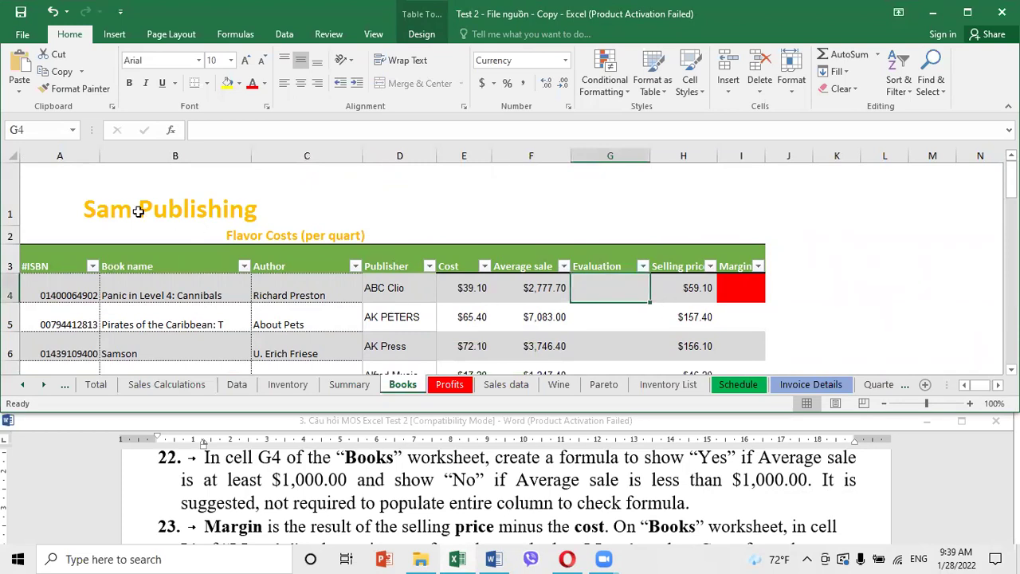
{"action": "left_click", "coordinate": [29, 131]}
{"action": "type", "text": "G4"}
{"action": "key", "text": "Return"}
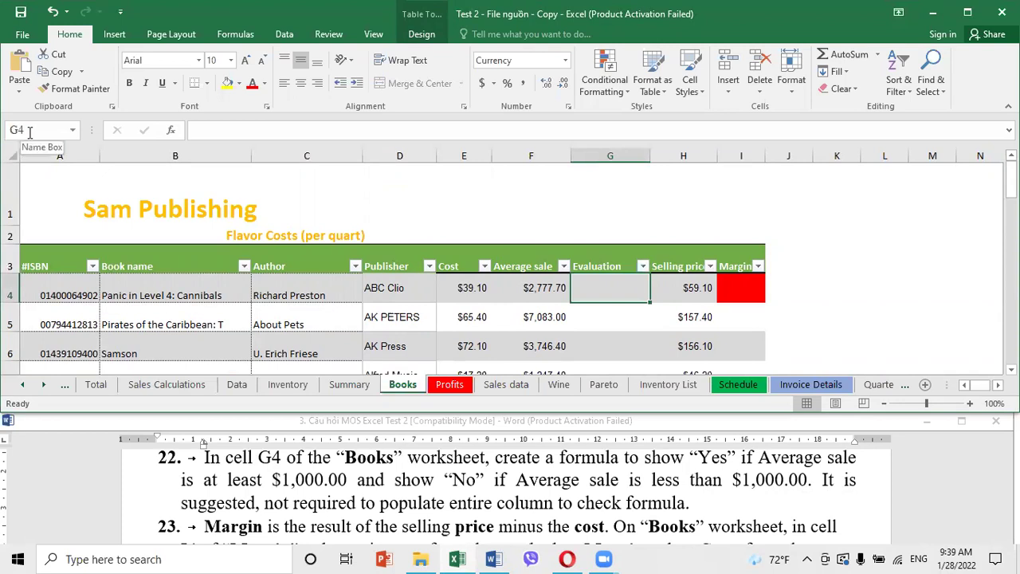
Start an IF formula in G4 and bring up its Function Arguments dialog
{"action": "type", "text": "=iff"}
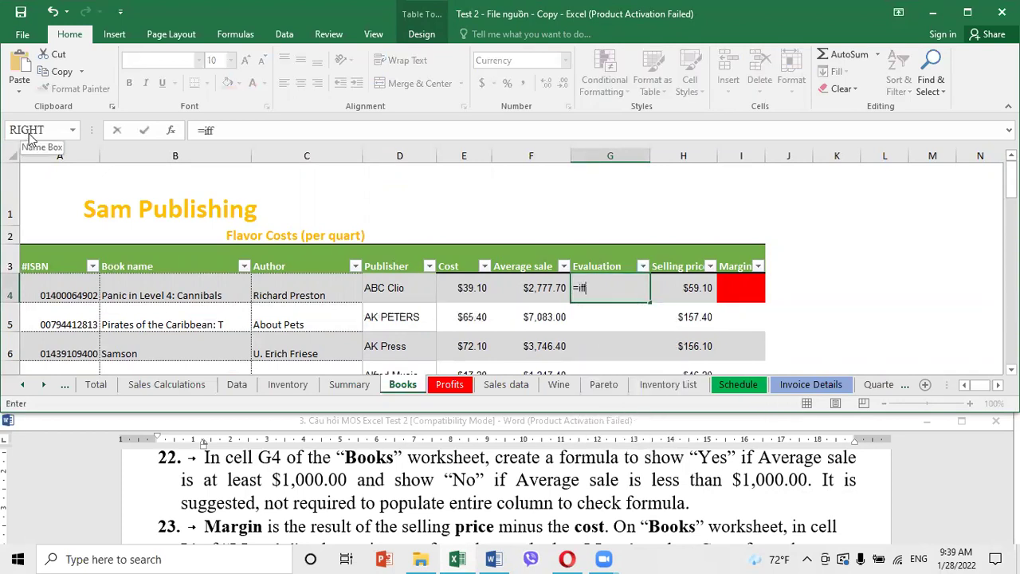
{"action": "key", "text": "BackSpace"}
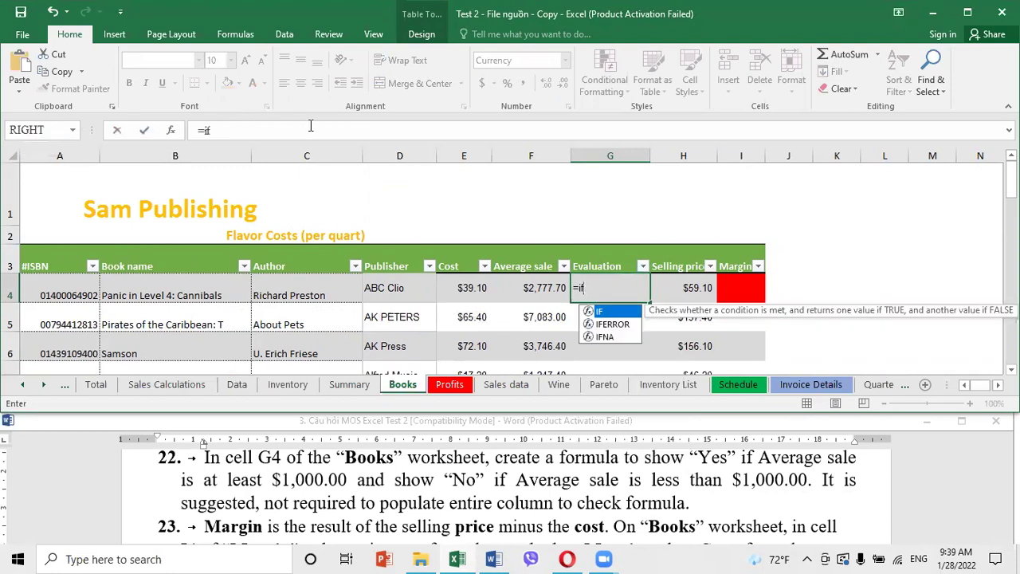
{"action": "double_click", "coordinate": [603, 312]}
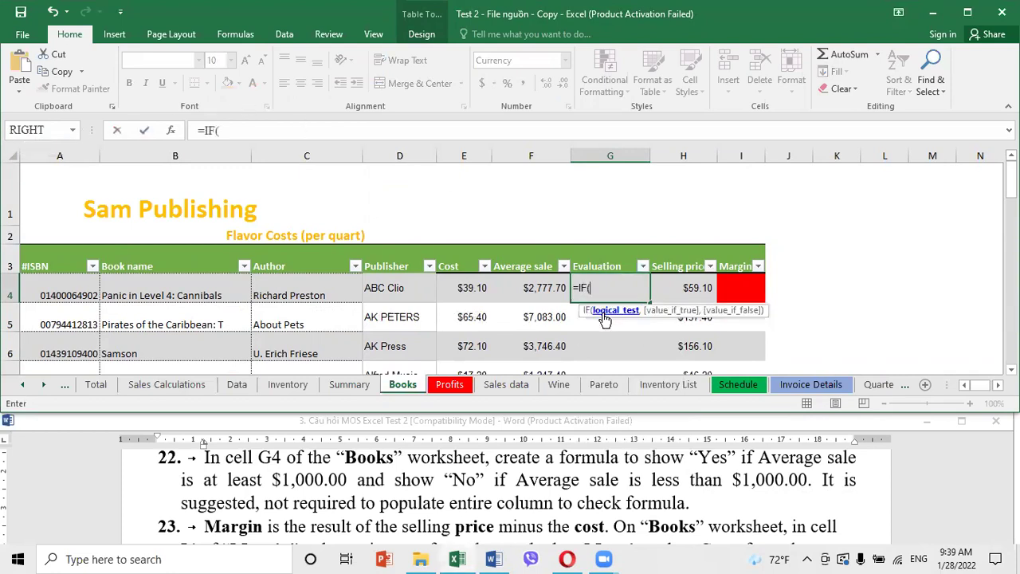
{"action": "left_click", "coordinate": [170, 129]}
Set IF arguments: Value_if_true Yes, Value_if_false No, test Average sale >= 1000
{"action": "left_click", "coordinate": [597, 248]}
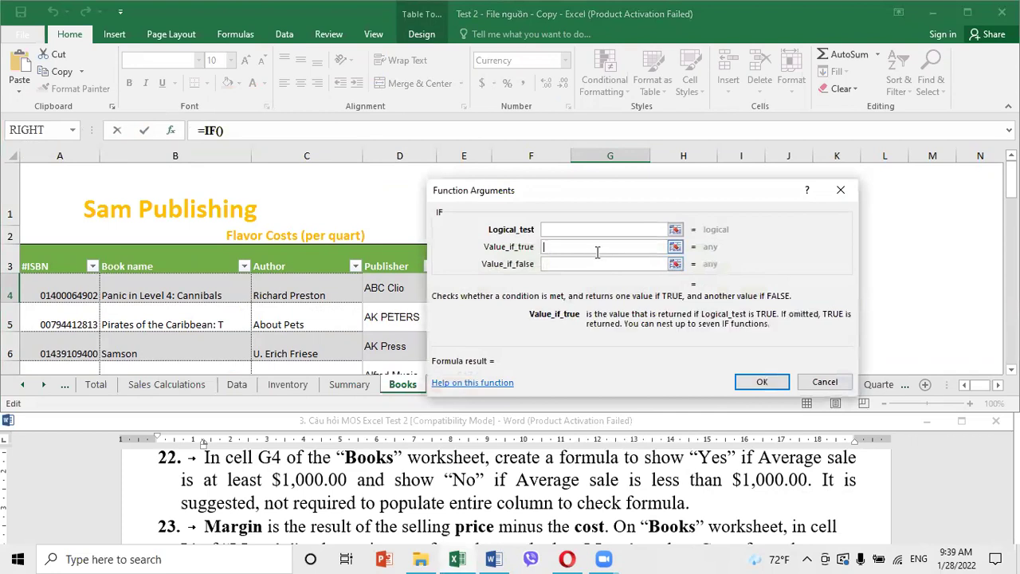
{"action": "type", "text": "Yes"}
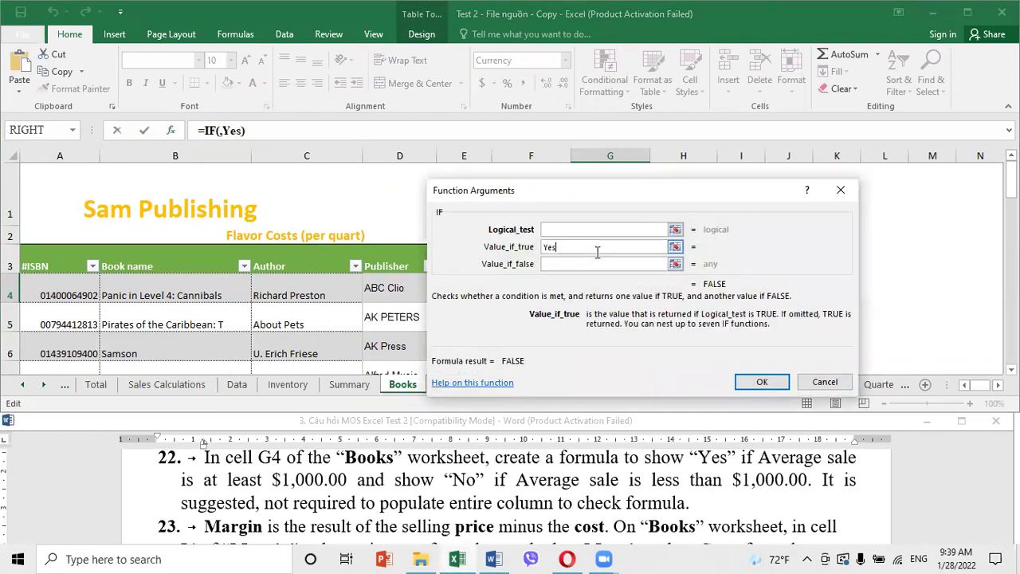
{"action": "key", "text": "Tab"}
{"action": "type", "text": "No"}
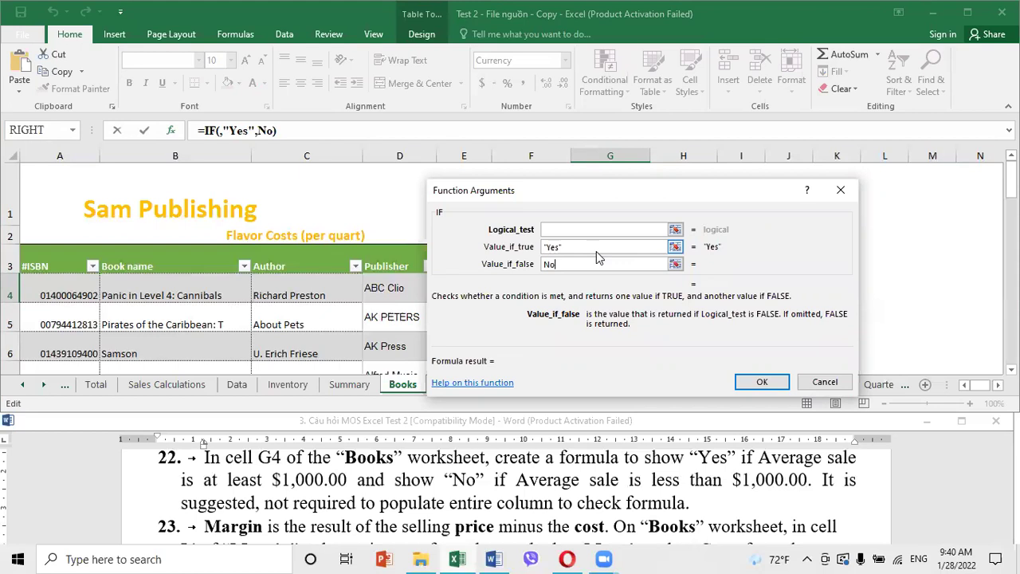
{"action": "left_click", "coordinate": [566, 232]}
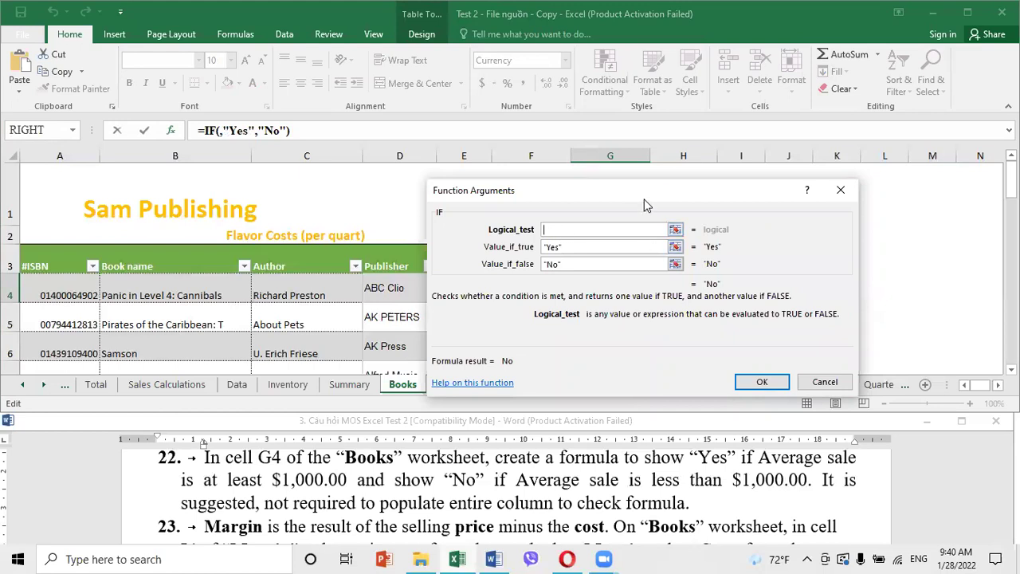
{"action": "left_click_drag", "start_coordinate": [648, 199], "coordinate": [818, 175]}
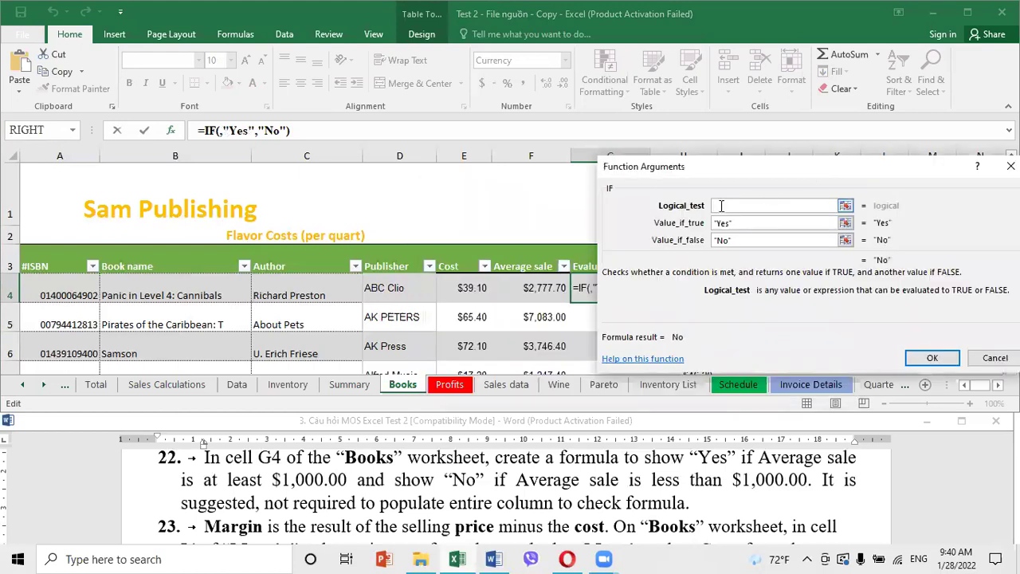
{"action": "left_click", "coordinate": [528, 292]}
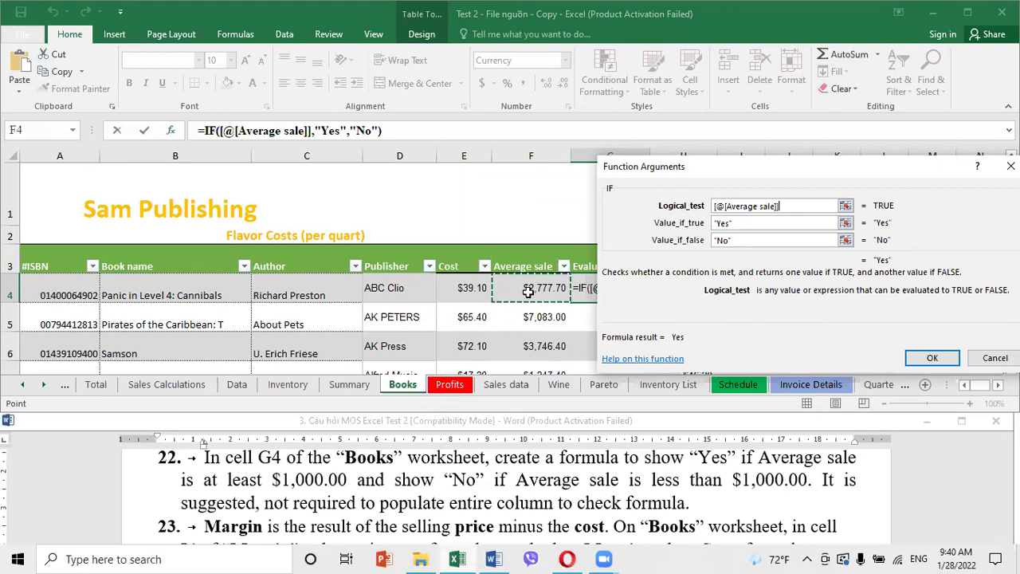
{"action": "type", "text": ">"}
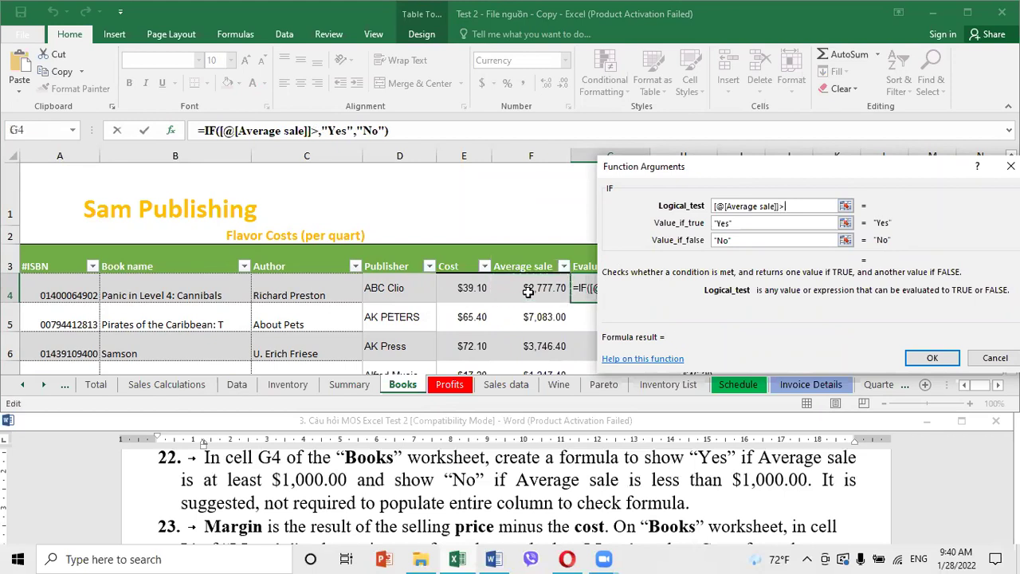
{"action": "type", "text": "="}
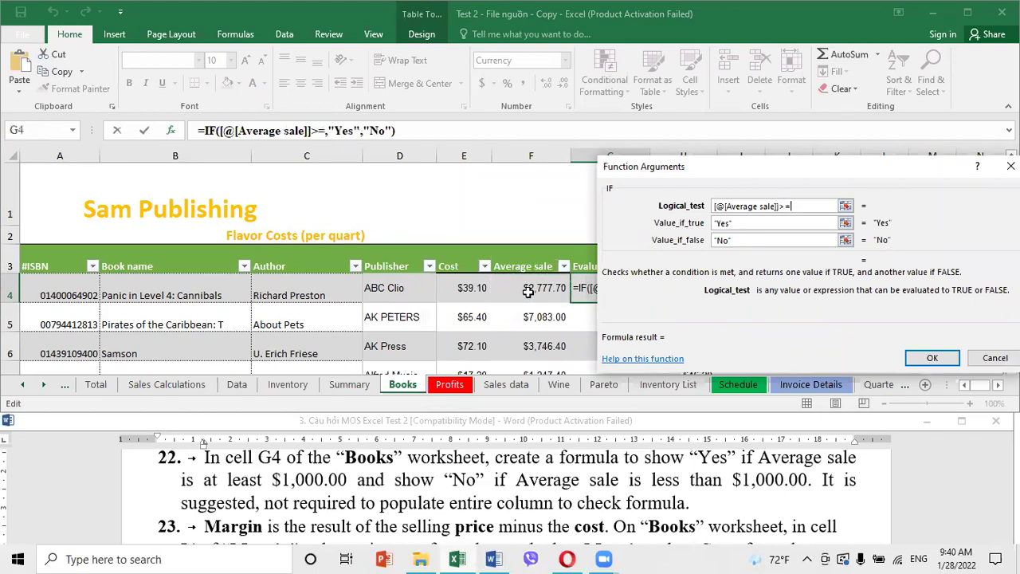
{"action": "type", "text": "1000"}
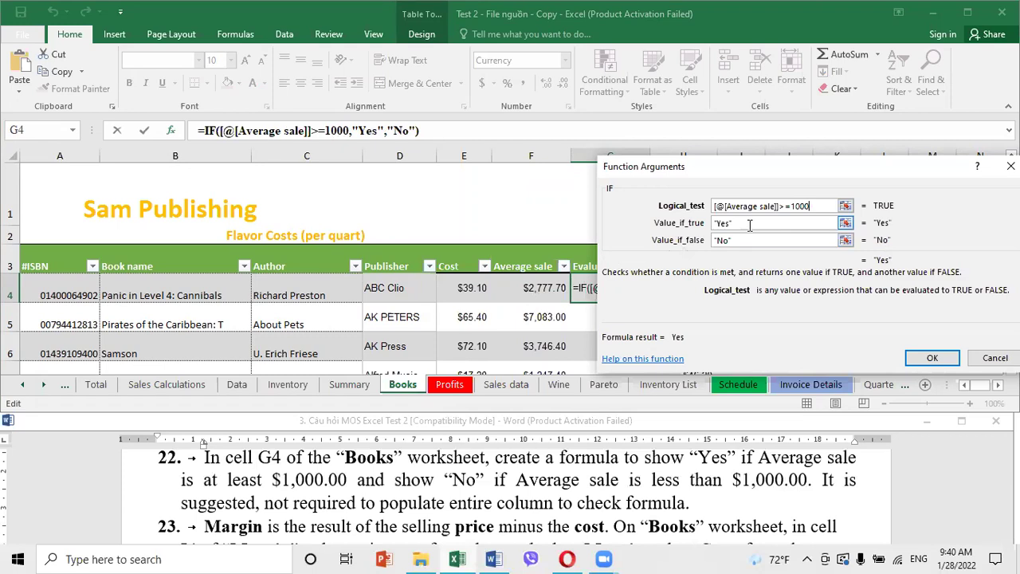
Confirm the IF formula, copy it down to G5, then undo the fill
{"action": "left_click", "coordinate": [932, 358]}
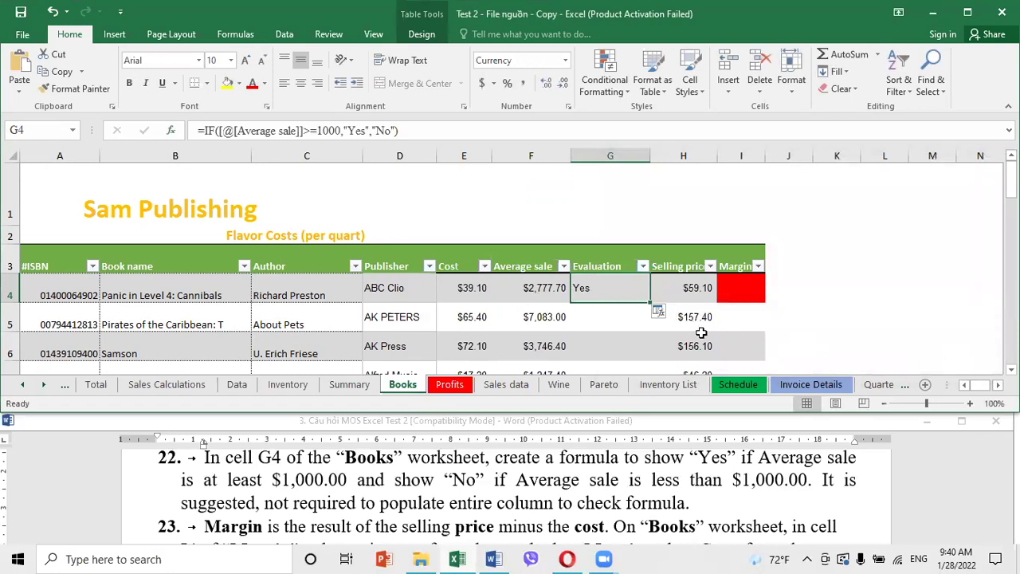
{"action": "left_click_drag", "start_coordinate": [652, 303], "coordinate": [664, 329]}
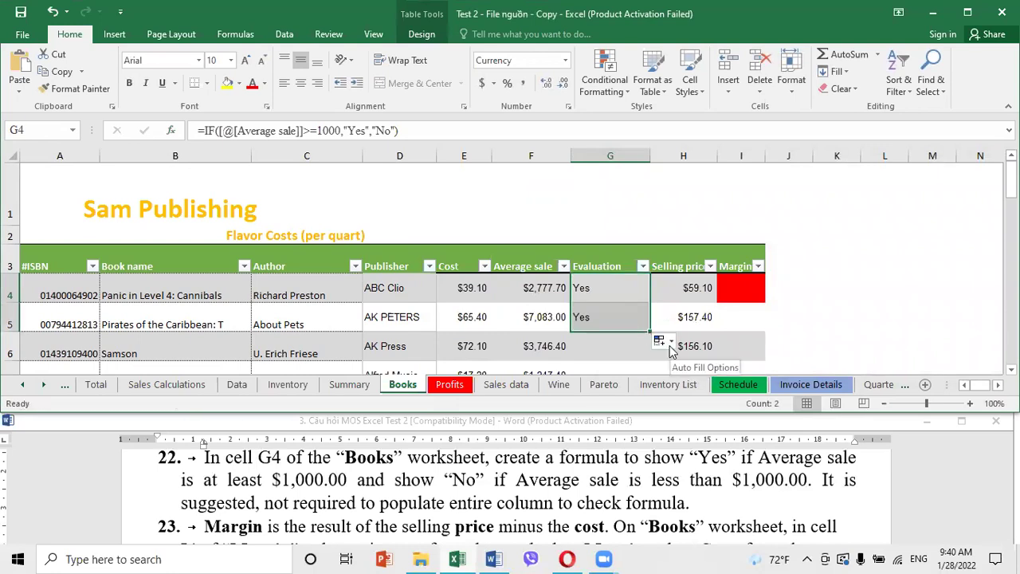
{"action": "left_click", "coordinate": [52, 11]}
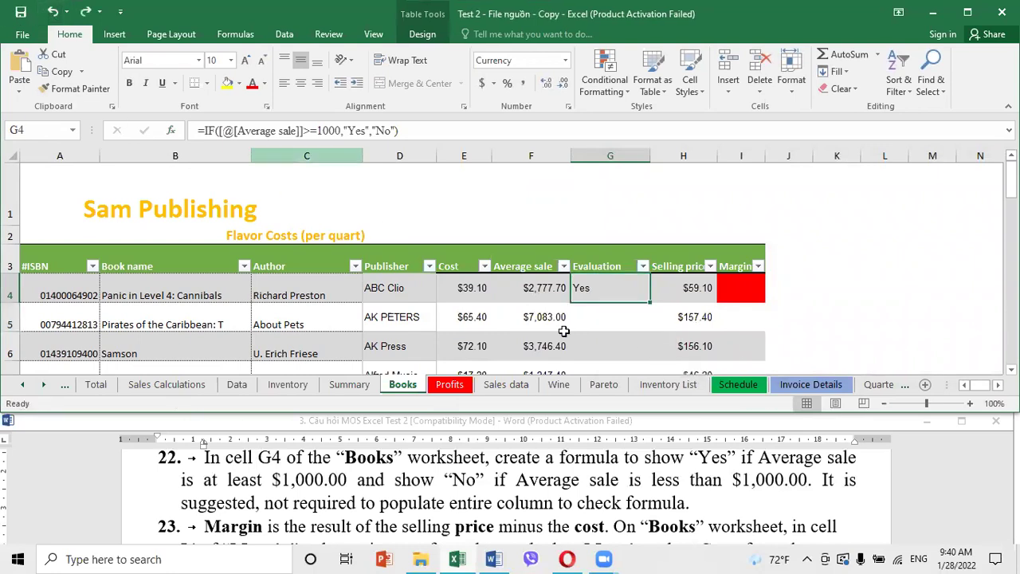
Undo the G4 formula and start a fresh IF function in G4
{"action": "left_click", "coordinate": [52, 12]}
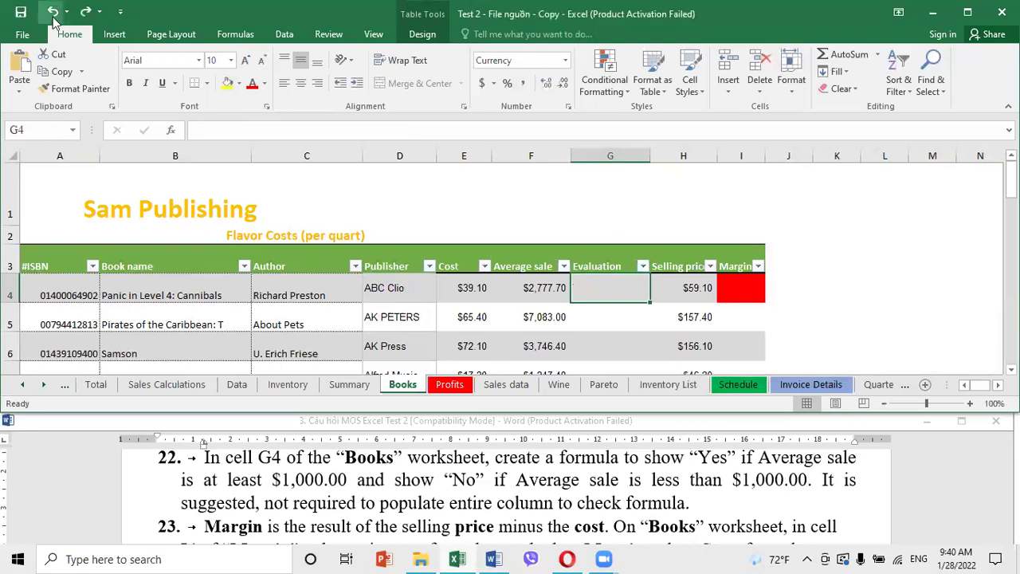
{"action": "type", "text": "iff"}
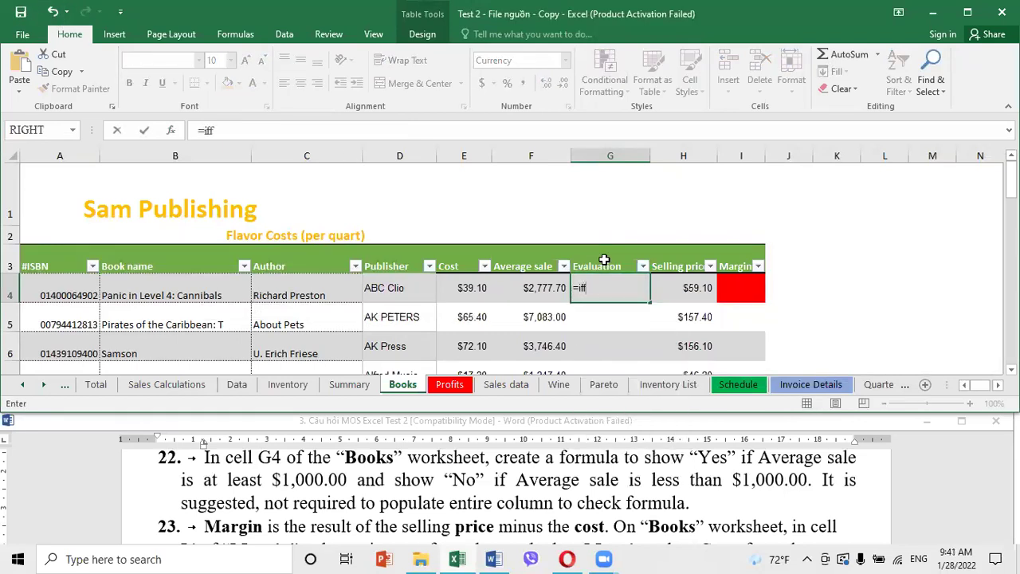
{"action": "key", "text": "BackSpace"}
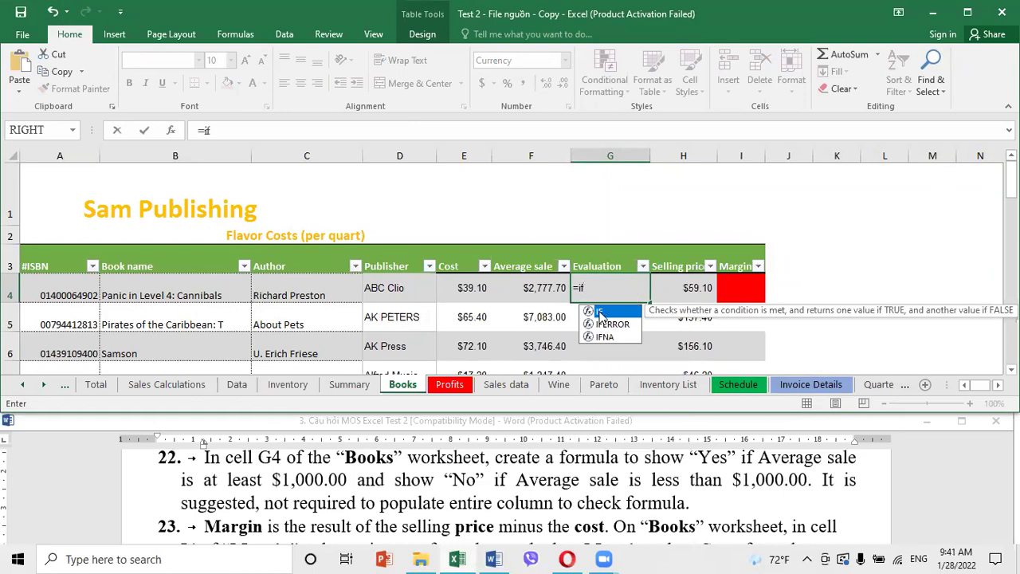
{"action": "double_click", "coordinate": [600, 312]}
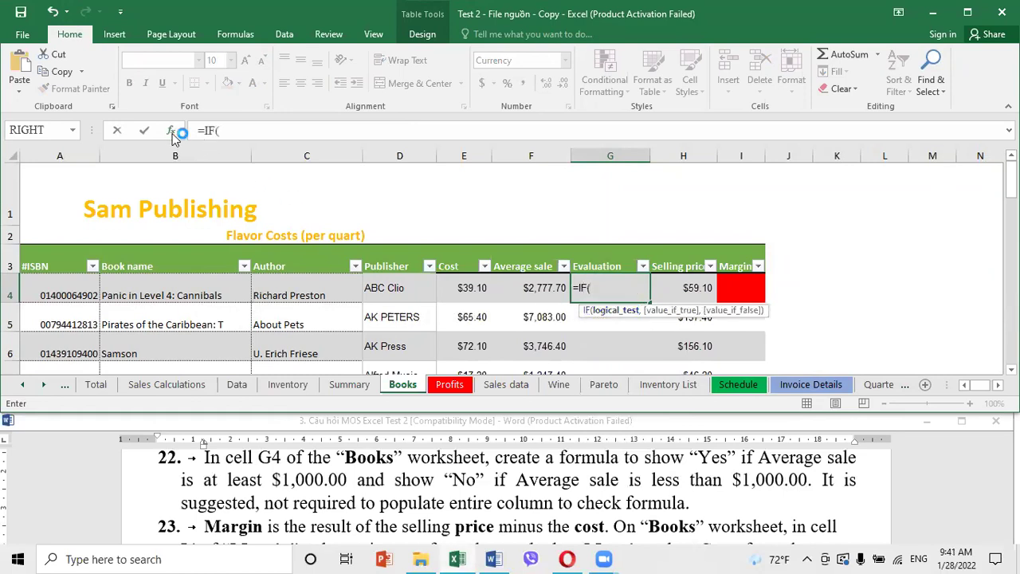
Enter Yes as the true value and No as the false value
{"action": "left_click", "coordinate": [713, 223]}
{"action": "type", "text": "yess"}
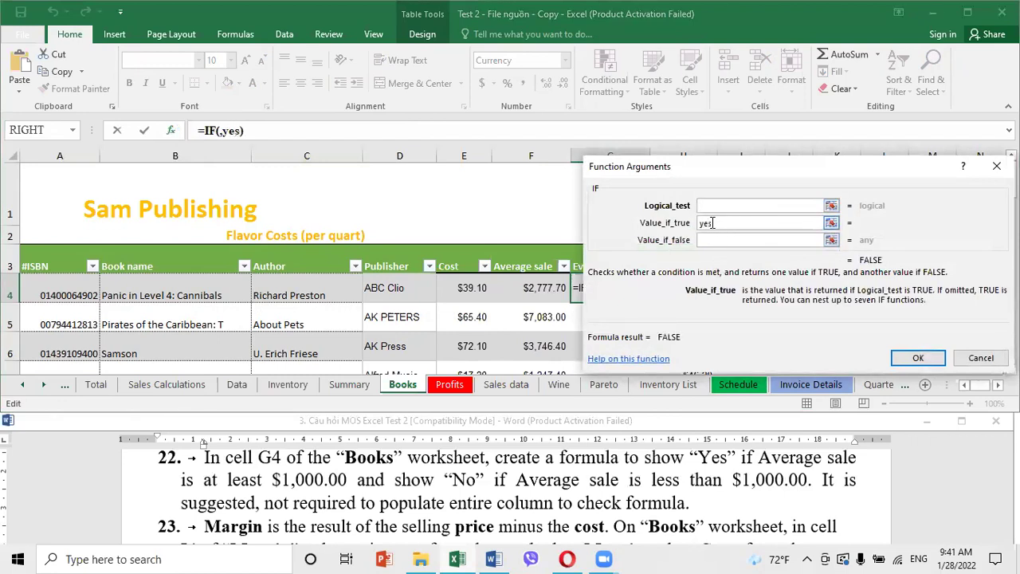
{"action": "key", "text": "BackSpace"}
{"action": "key", "text": "BackSpace"}
{"action": "key", "text": "BackSpace"}
{"action": "key", "text": "BackSpace"}
{"action": "type", "text": "Yes"}
{"action": "left_click", "coordinate": [711, 239]}
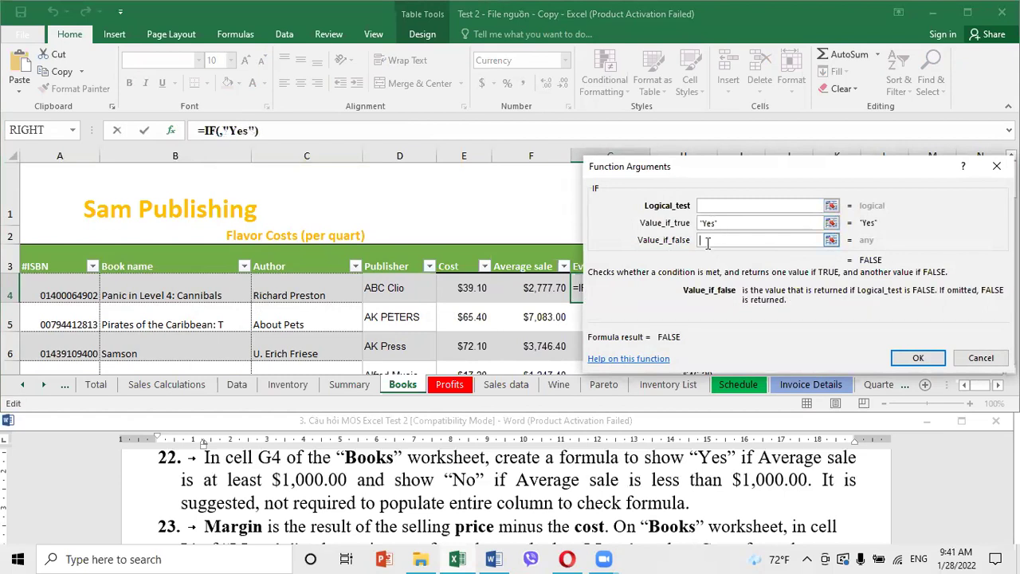
{"action": "type", "text": "No"}
Set the test to Average sale >= 1000, confirm, and keep the formula in G4 only
{"action": "key", "text": "shift+Tab"}
{"action": "key", "text": "shift+Tab"}
{"action": "left_click_drag", "start_coordinate": [740, 169], "coordinate": [877, 119]}
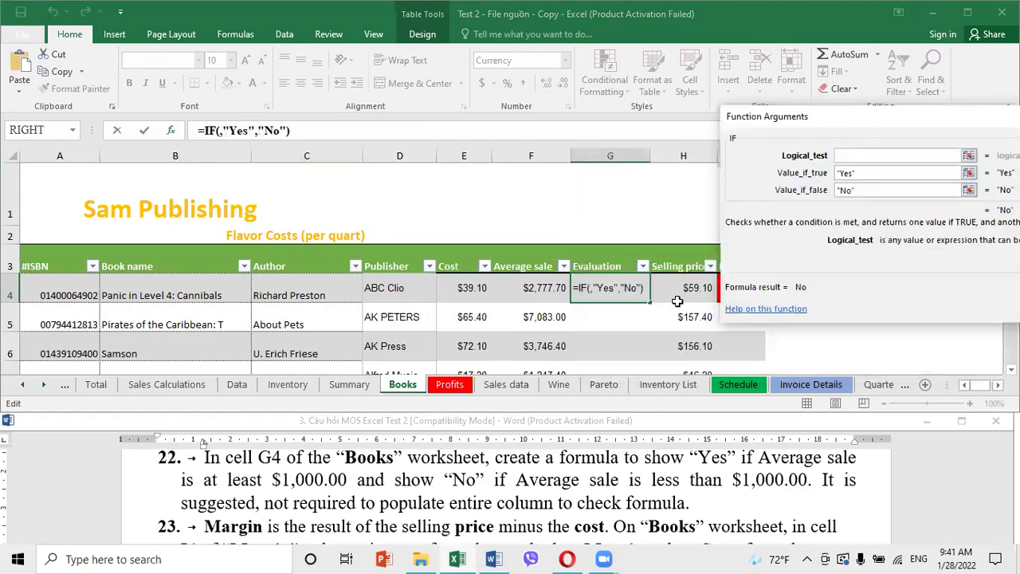
{"action": "left_click", "coordinate": [516, 294]}
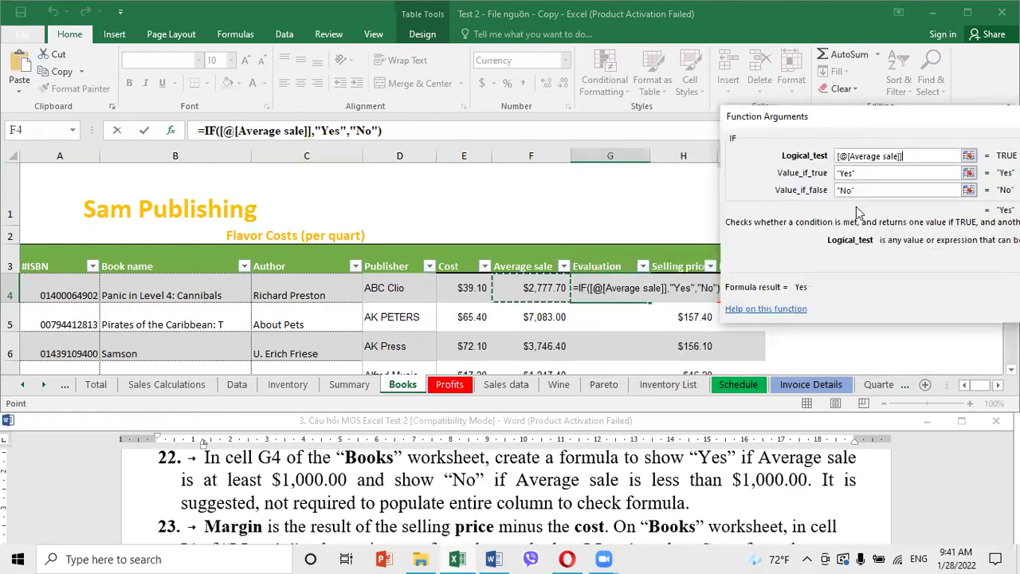
{"action": "type", "text": ">=1000"}
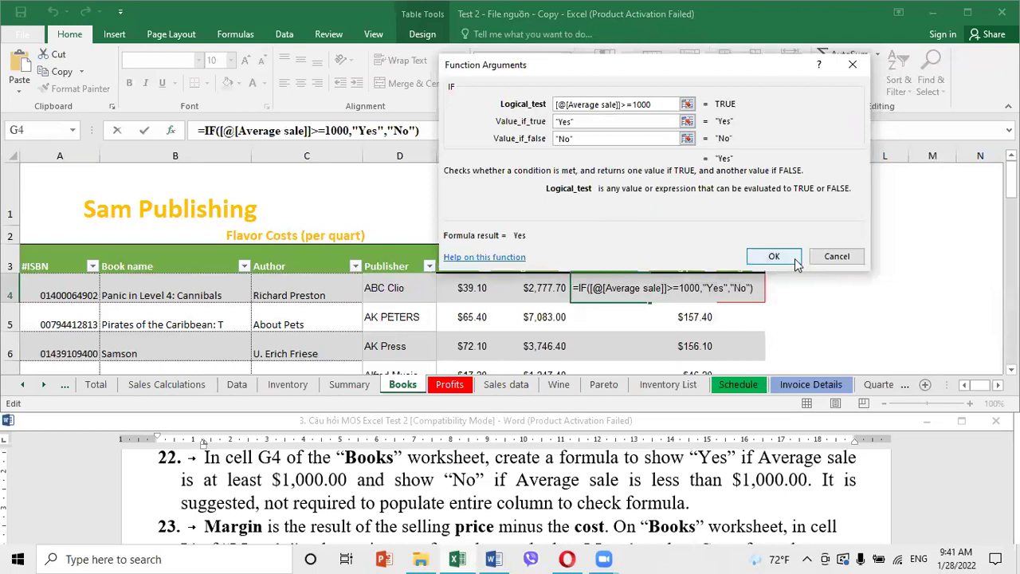
{"action": "left_click", "coordinate": [796, 263]}
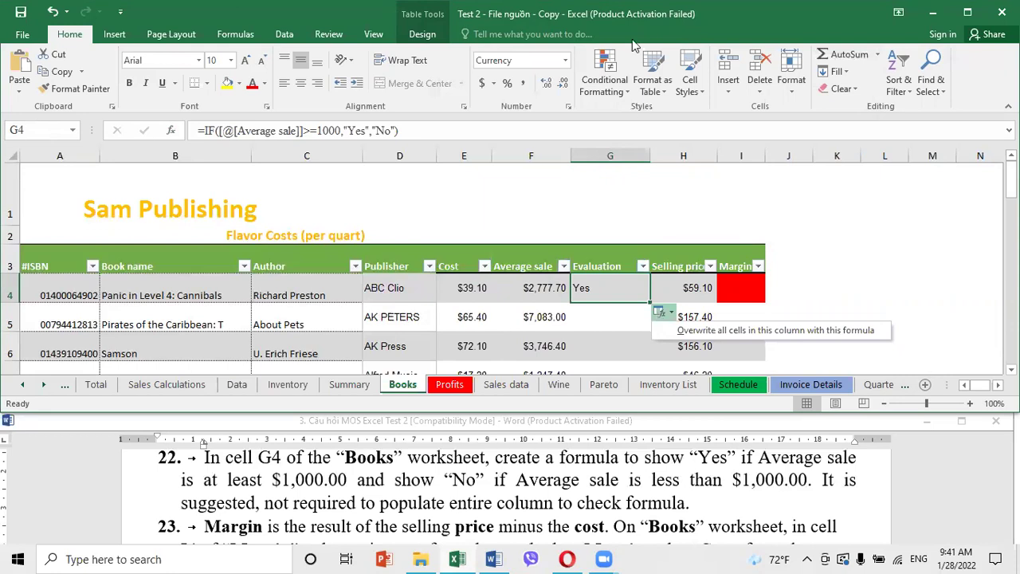
{"action": "left_click", "coordinate": [932, 289]}
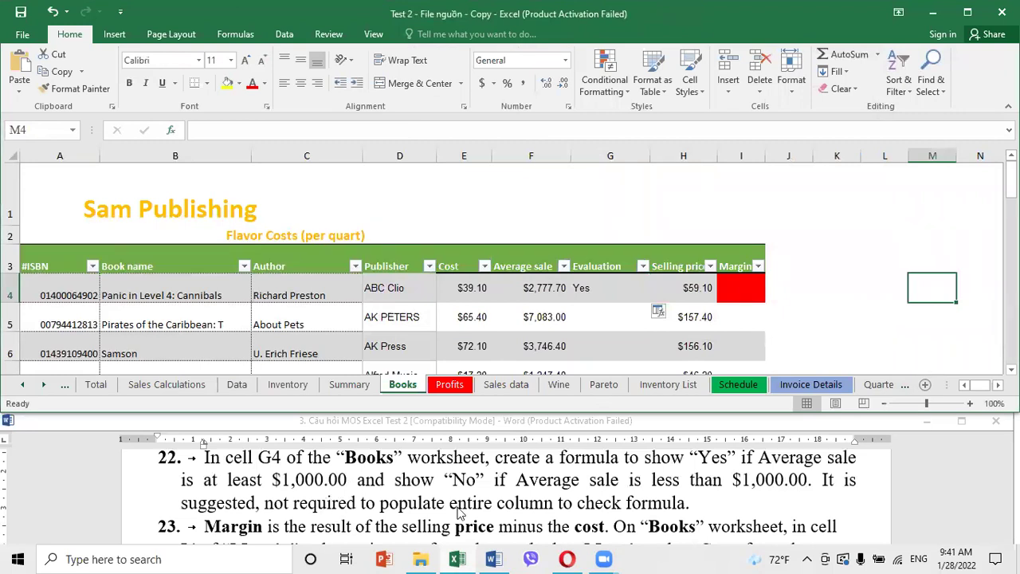
Enter the margin formula in I4 as Selling price H4 minus Cost E4
{"action": "scroll", "coordinate": [459, 512], "scroll_direction": "down", "scroll_amount": 1}
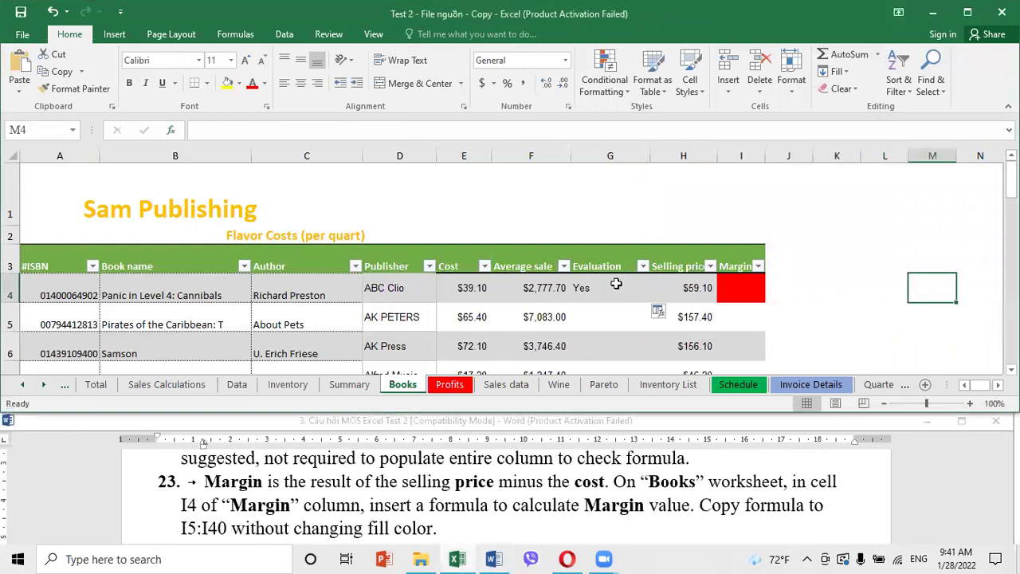
{"action": "left_click", "coordinate": [724, 293]}
{"action": "type", "text": "="}
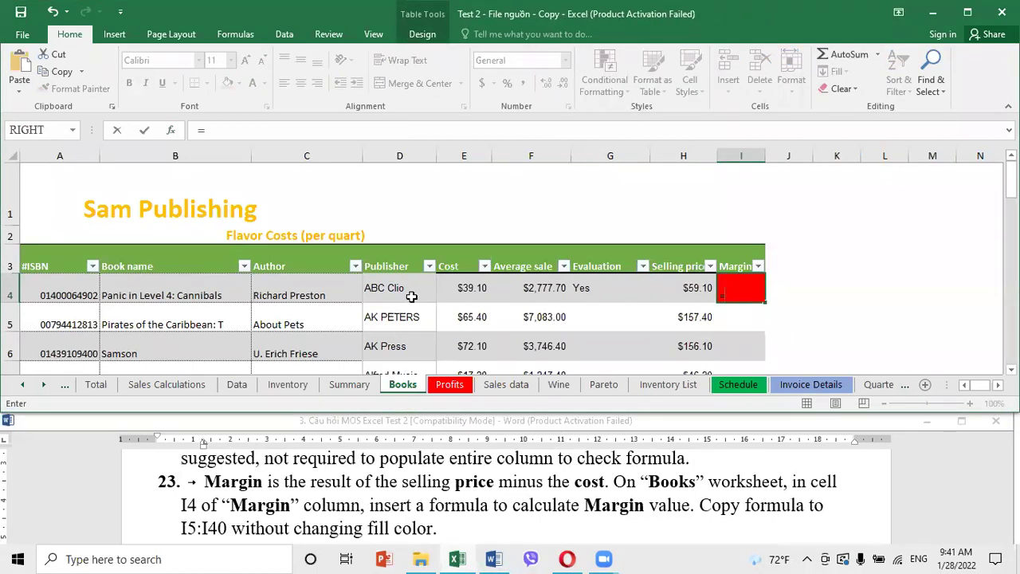
{"action": "left_click", "coordinate": [678, 287]}
{"action": "type", "text": "-"}
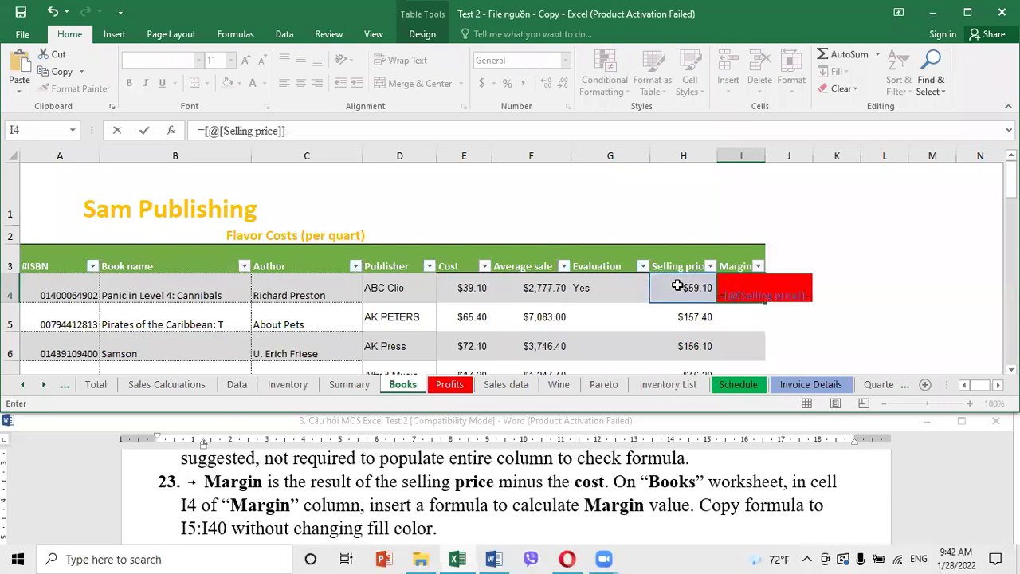
{"action": "left_click", "coordinate": [463, 290]}
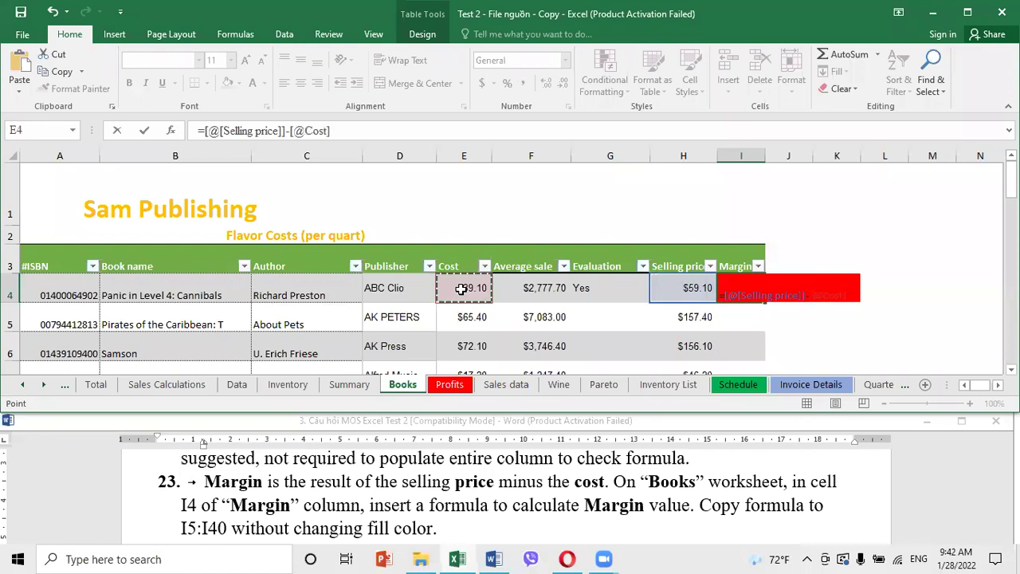
{"action": "key", "text": "Return"}
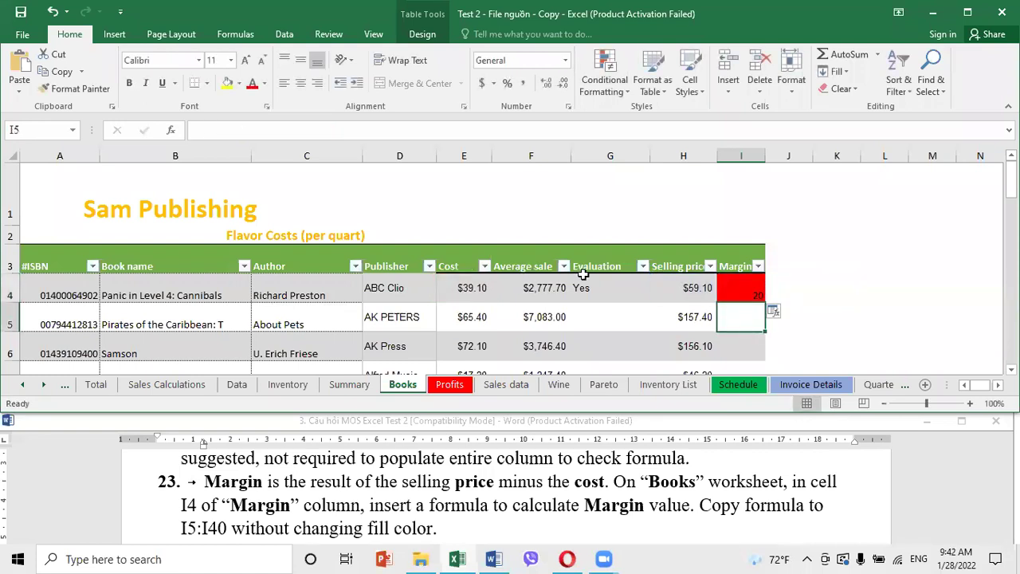
Copy the margin formula down to I6, then undo the fill and the formula
{"action": "left_click", "coordinate": [754, 287]}
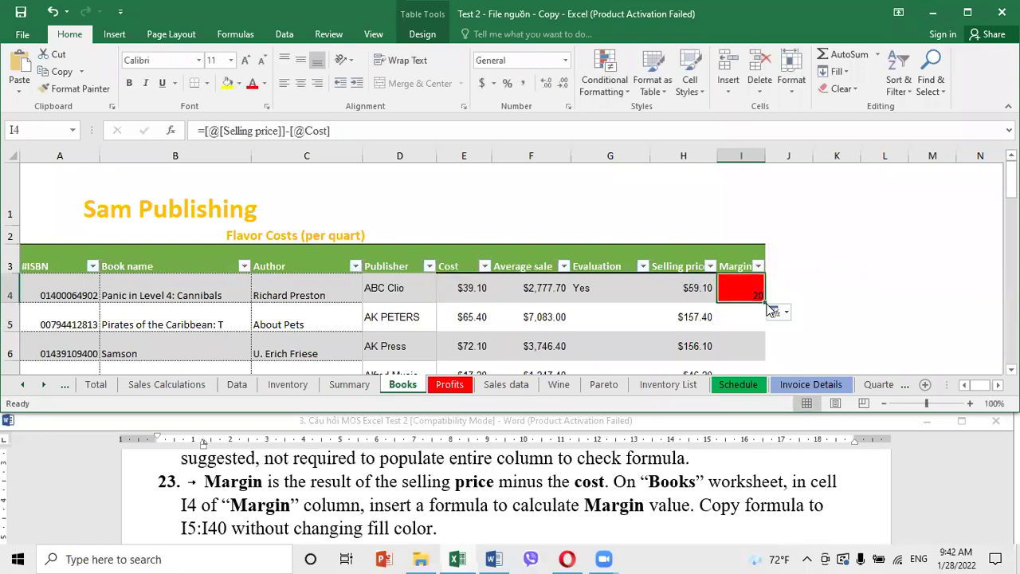
{"action": "left_click_drag", "start_coordinate": [771, 298], "coordinate": [772, 363]}
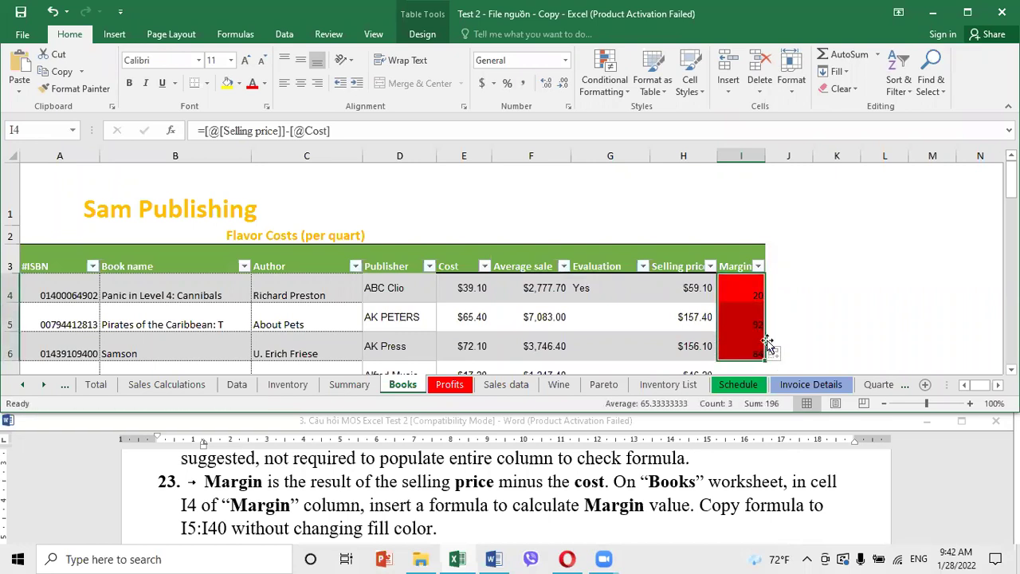
{"action": "key", "text": "ctrl+z"}
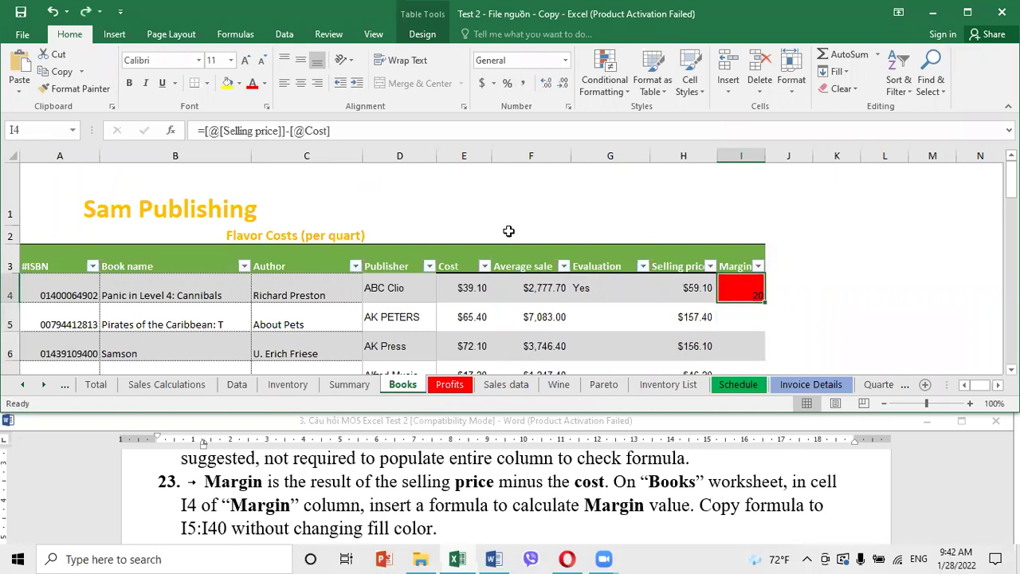
{"action": "left_click", "coordinate": [51, 11]}
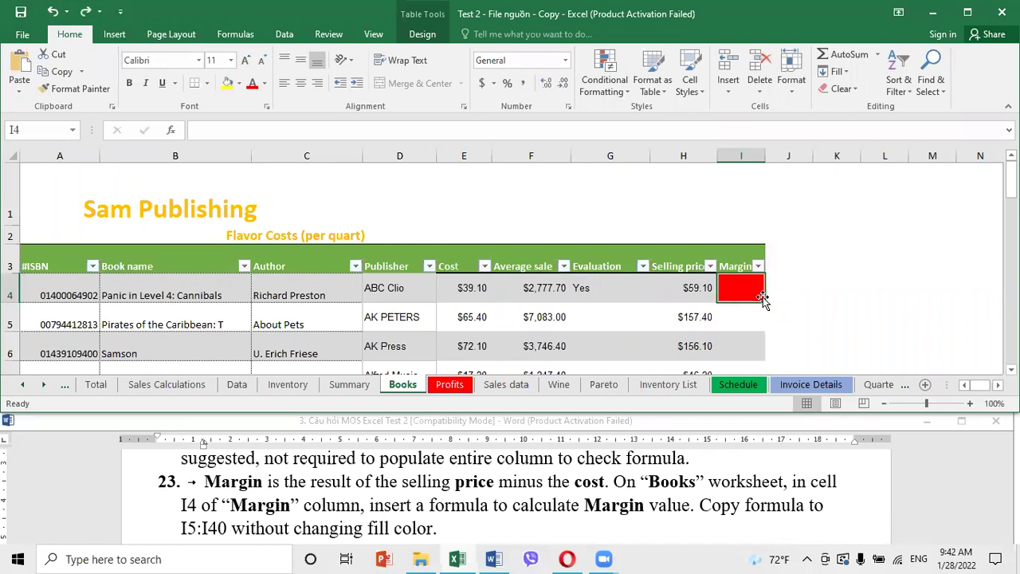
Re-enter =H4-E4 in I4 and overwrite the whole Margin column with it
{"action": "type", "text": "="}
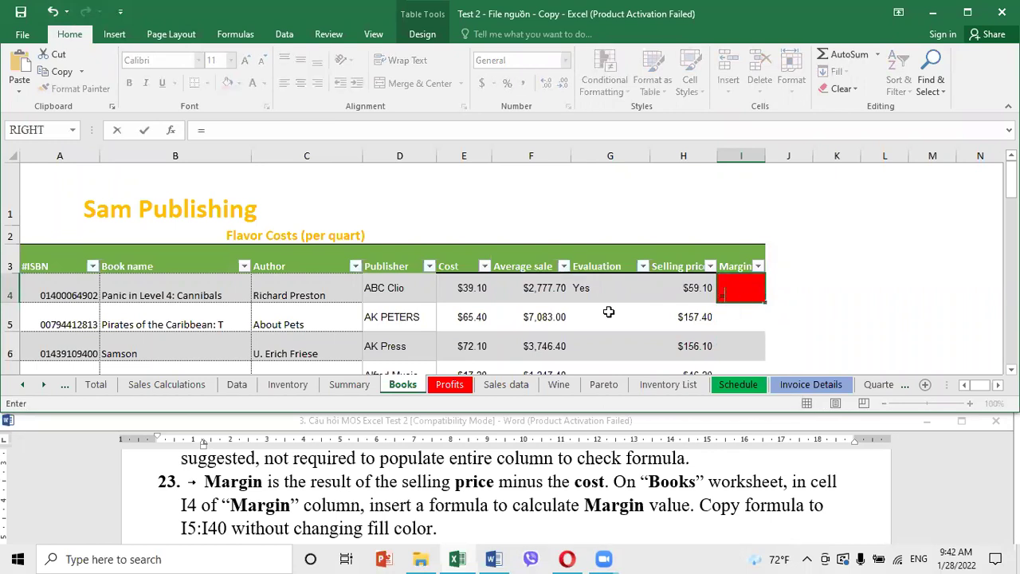
{"action": "left_click", "coordinate": [678, 287]}
{"action": "type", "text": "-"}
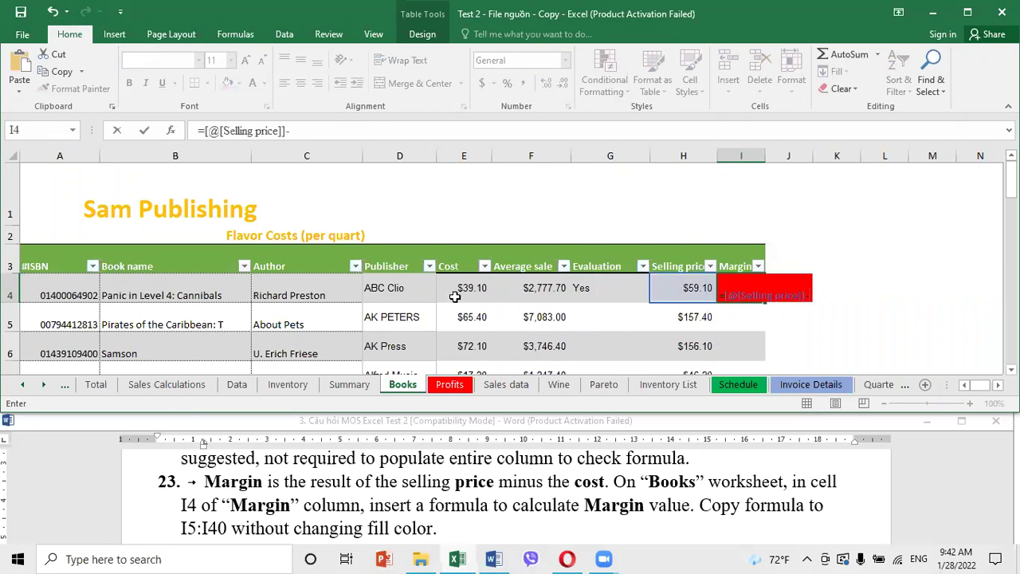
{"action": "left_click", "coordinate": [454, 296]}
{"action": "key", "text": "Return"}
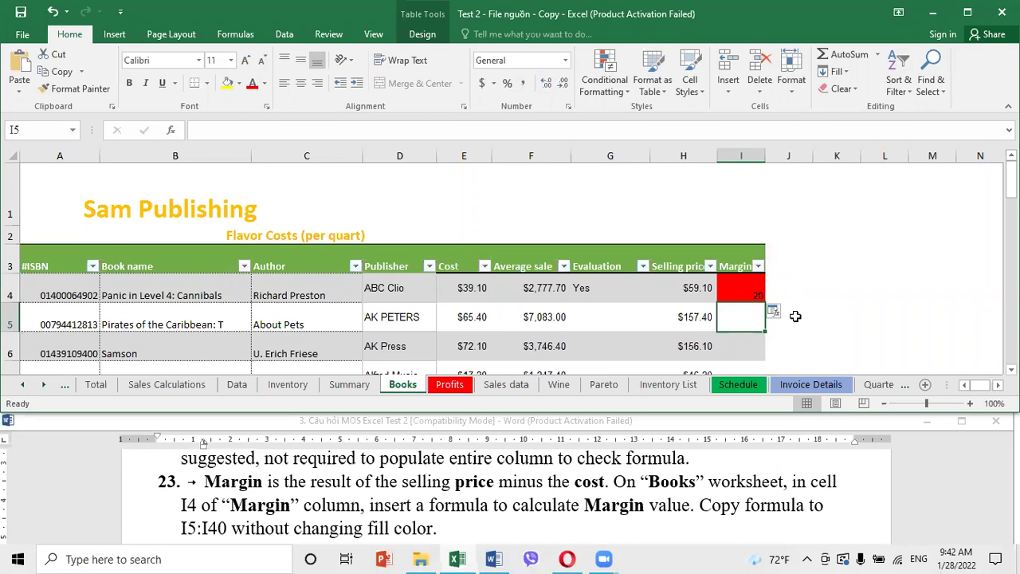
{"action": "left_click", "coordinate": [775, 312]}
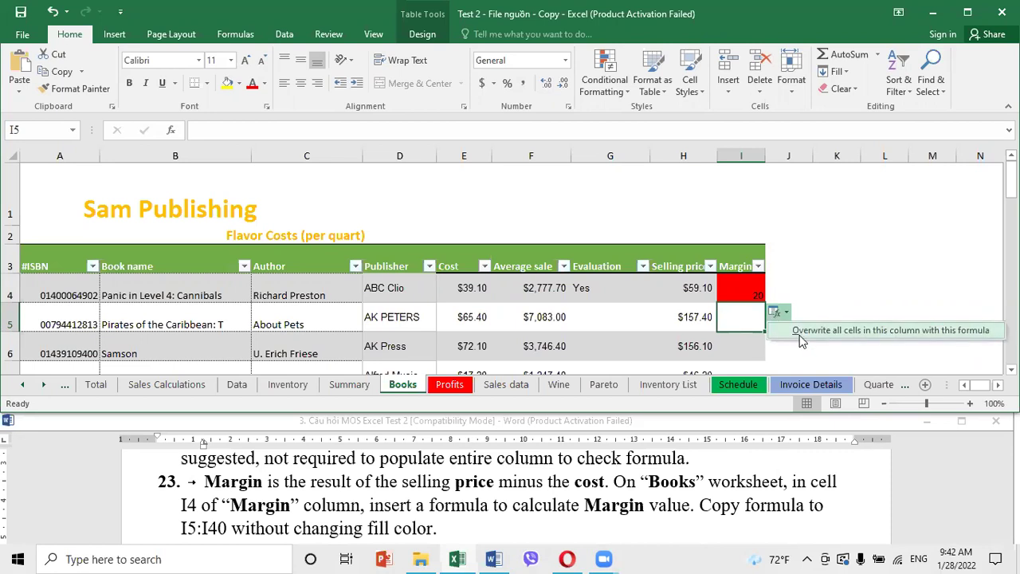
{"action": "left_click", "coordinate": [802, 331]}
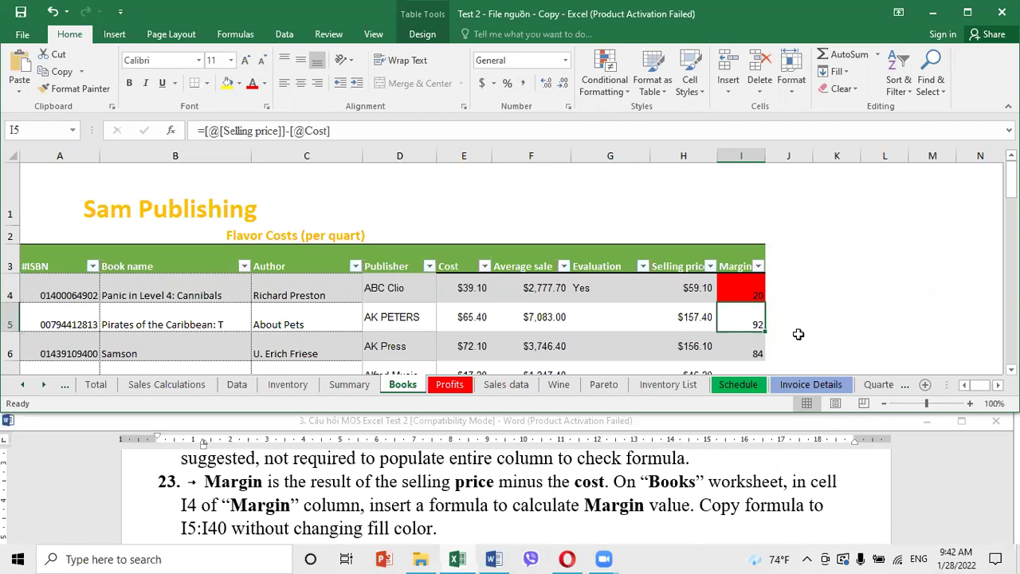
Check the task instructions, then switch to the Profits sheet
{"action": "left_click", "coordinate": [516, 519]}
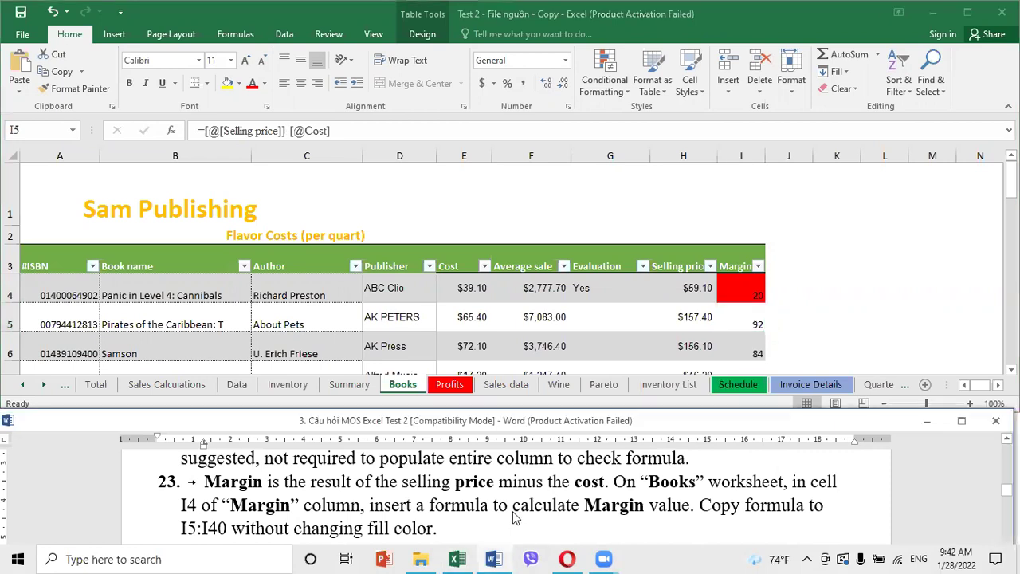
{"action": "scroll", "coordinate": [515, 511], "scroll_direction": "down", "scroll_amount": 2}
{"action": "scroll", "coordinate": [514, 510], "scroll_direction": "down", "scroll_amount": 1}
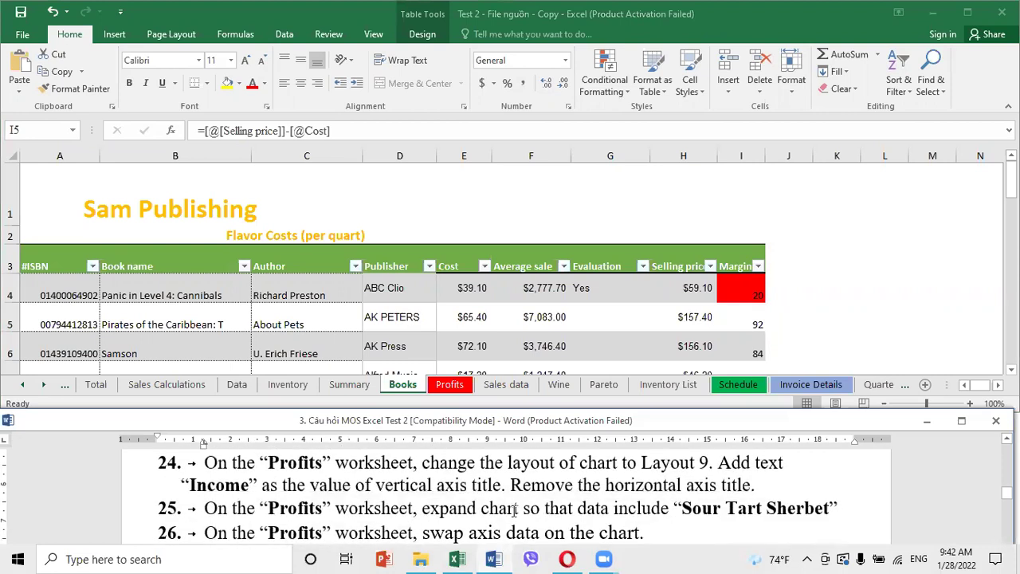
{"action": "left_click", "coordinate": [452, 386]}
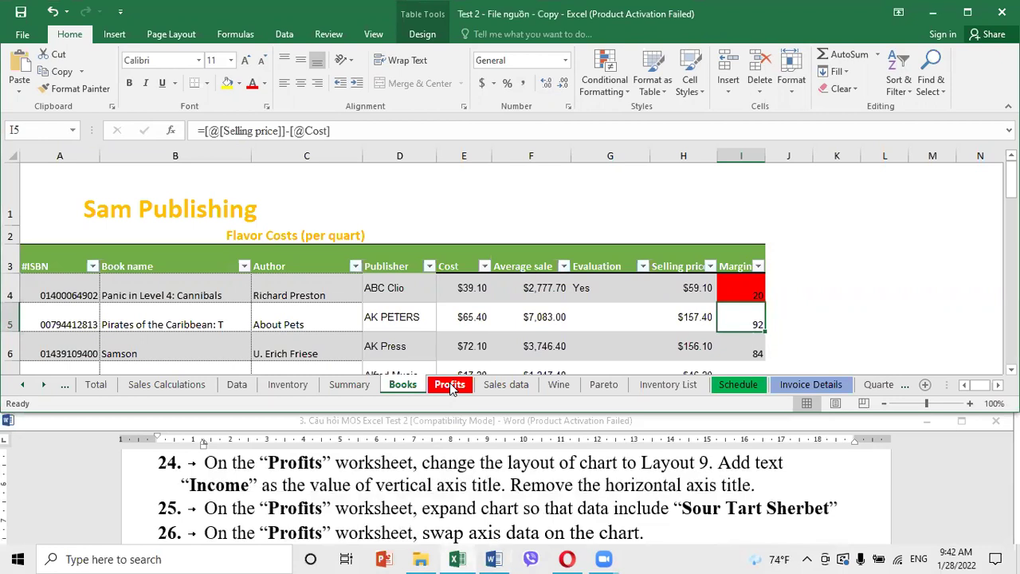
{"action": "left_click", "coordinate": [451, 385]}
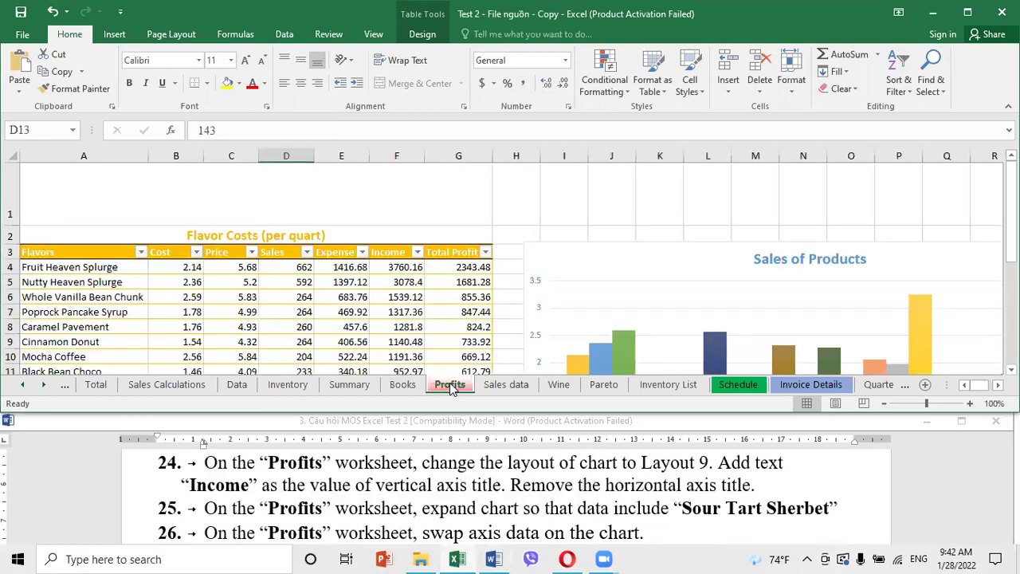
Apply Quick Layout 9 to the Sales of Products chart
{"action": "left_click", "coordinate": [704, 263]}
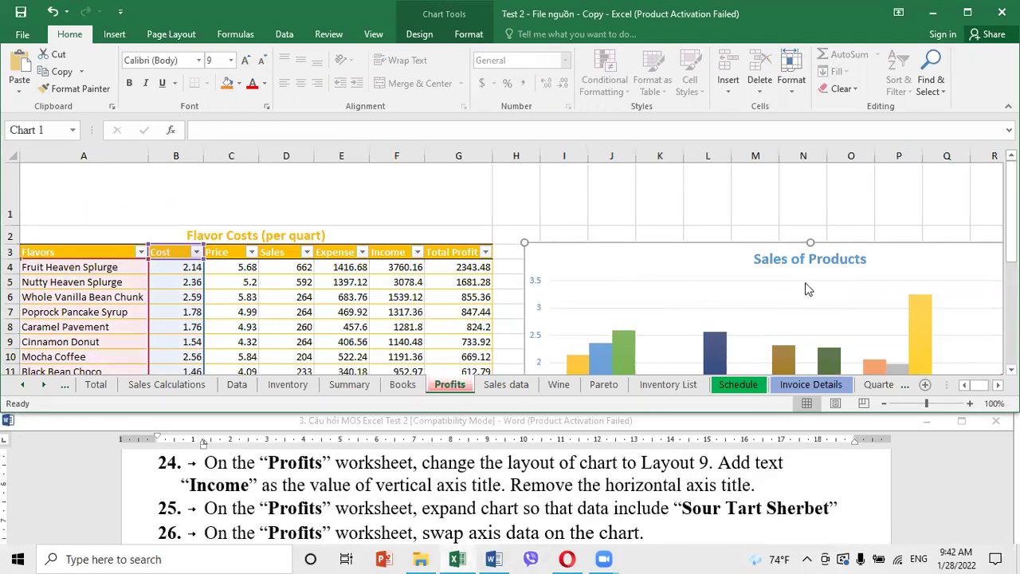
{"action": "left_click", "coordinate": [419, 36]}
{"action": "left_click", "coordinate": [66, 76]}
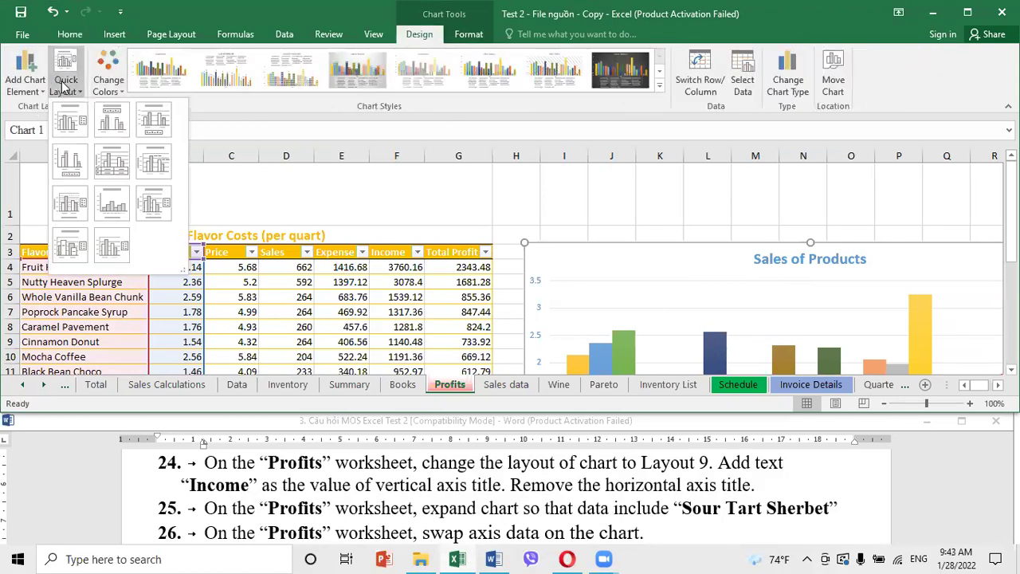
{"action": "left_click", "coordinate": [153, 206]}
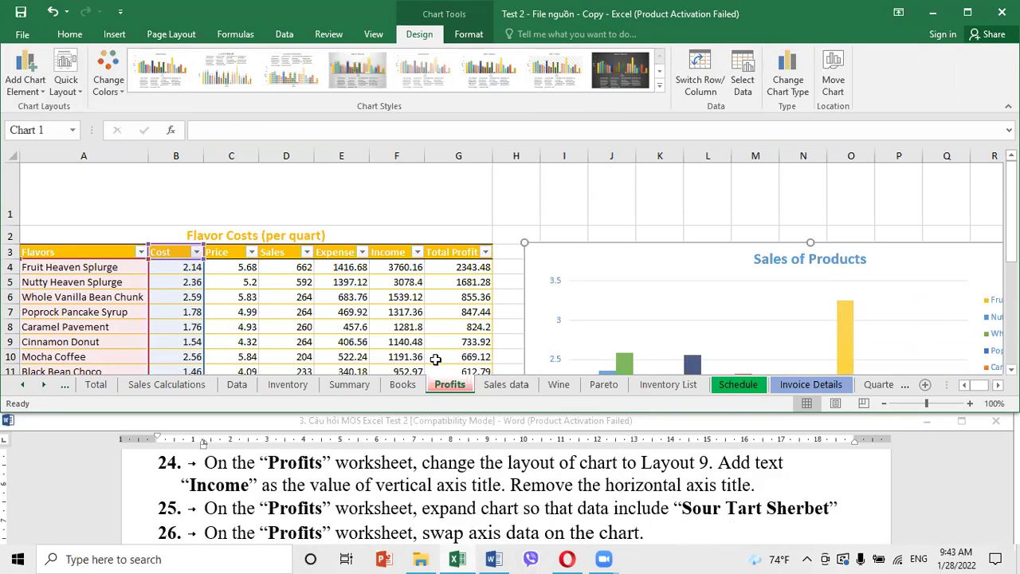
{"action": "left_click", "coordinate": [444, 391]}
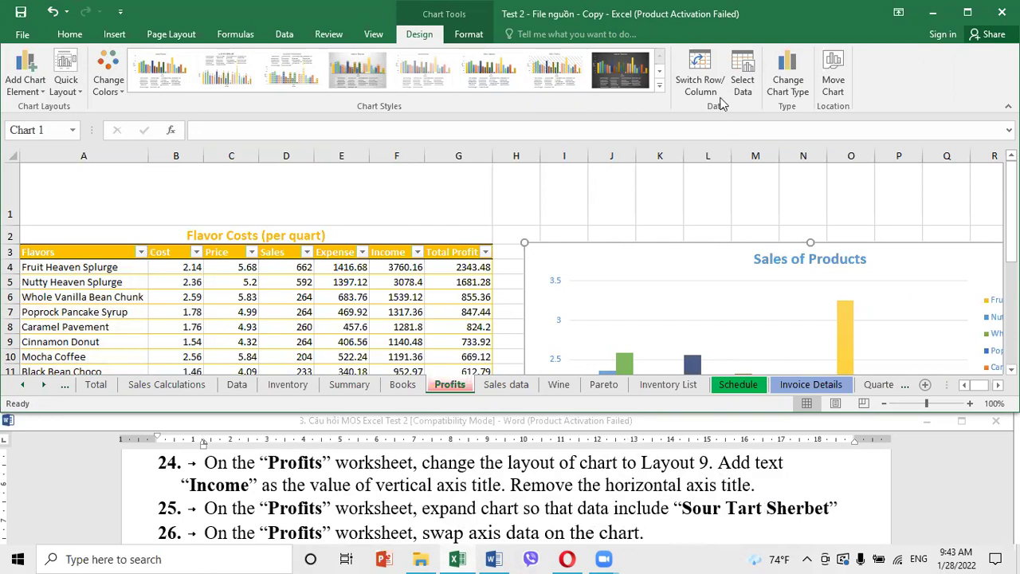
Change the chart data range to =Profits!$A$3:$B$26 to include Sour Tart Sherbet
{"action": "left_click", "coordinate": [743, 84]}
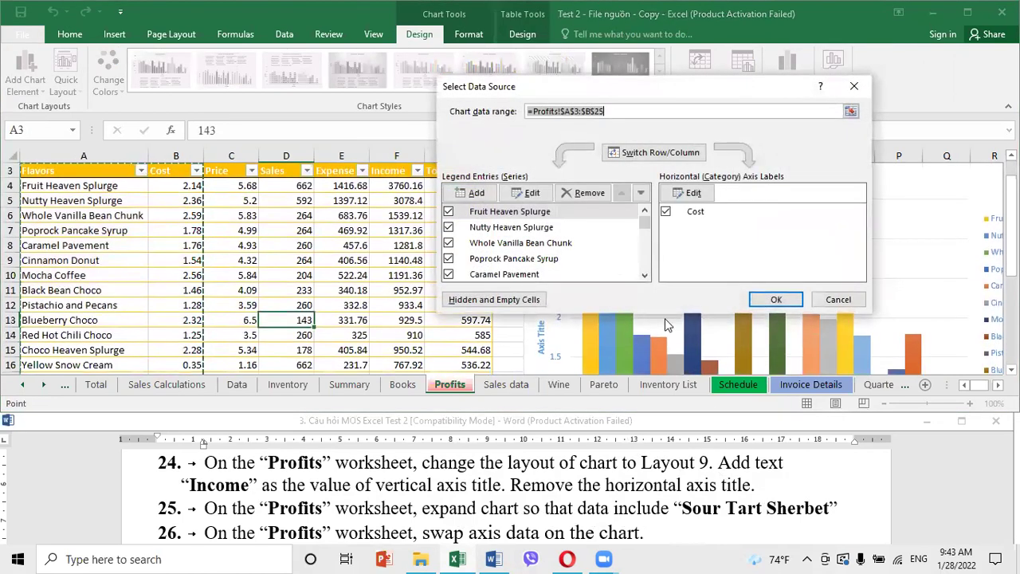
{"action": "scroll", "coordinate": [361, 307], "scroll_direction": "down", "scroll_amount": 4}
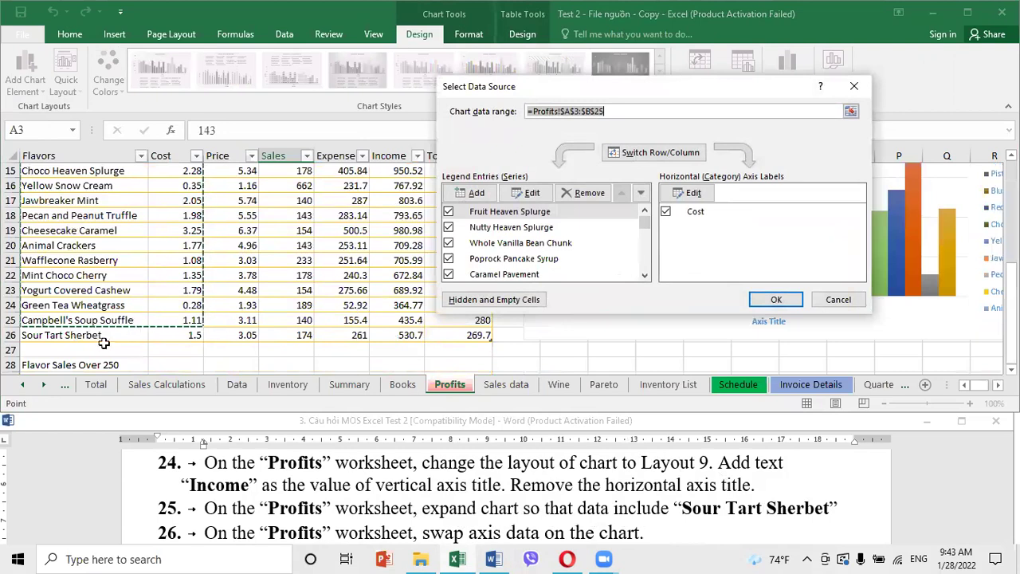
{"action": "left_click", "coordinate": [609, 113]}
{"action": "key", "text": "BackSpace"}
{"action": "type", "text": "6"}
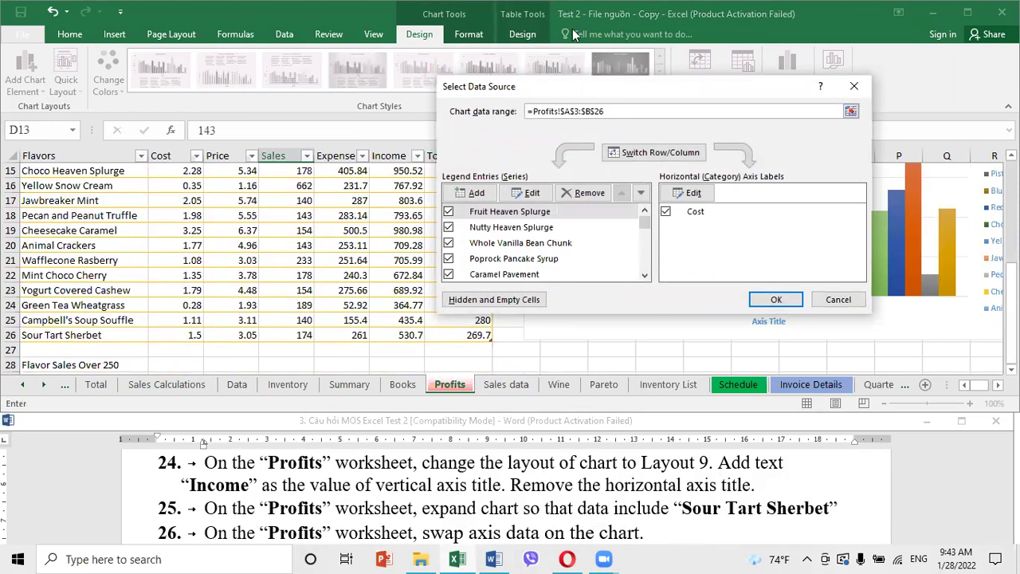
{"action": "left_click", "coordinate": [572, 29]}
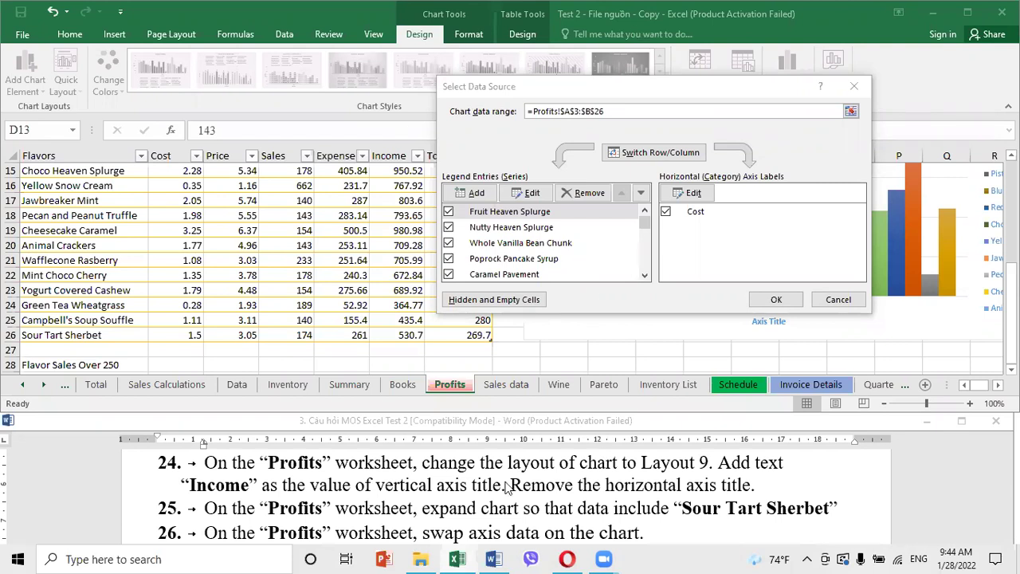
{"action": "left_click", "coordinate": [481, 495]}
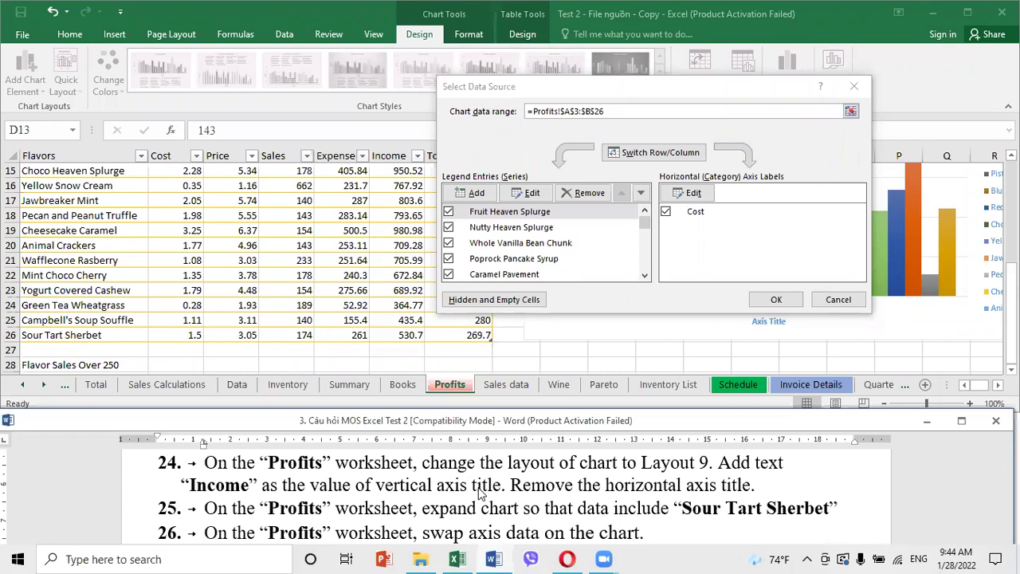
{"action": "left_click", "coordinate": [548, 26]}
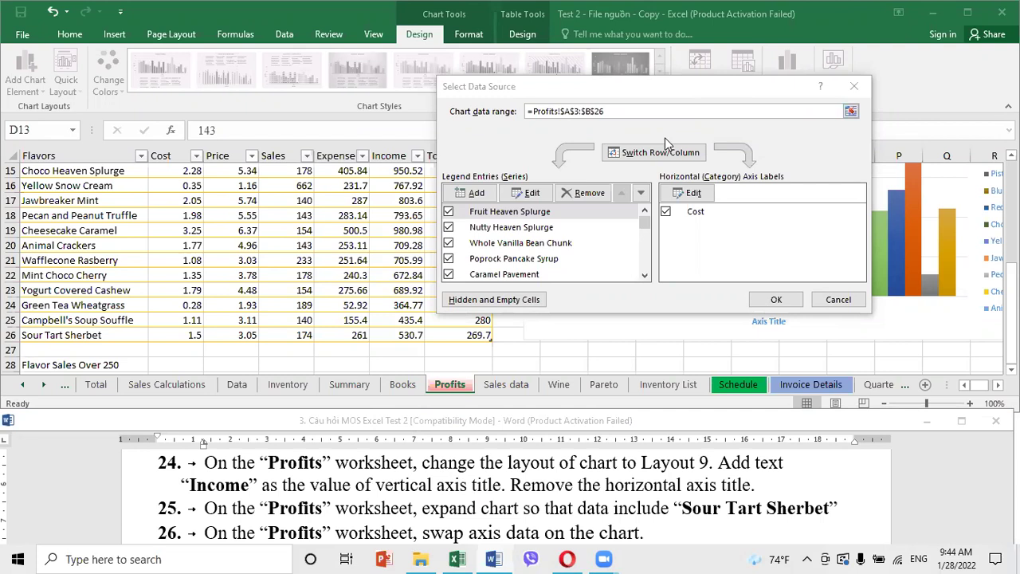
{"action": "left_click", "coordinate": [776, 299]}
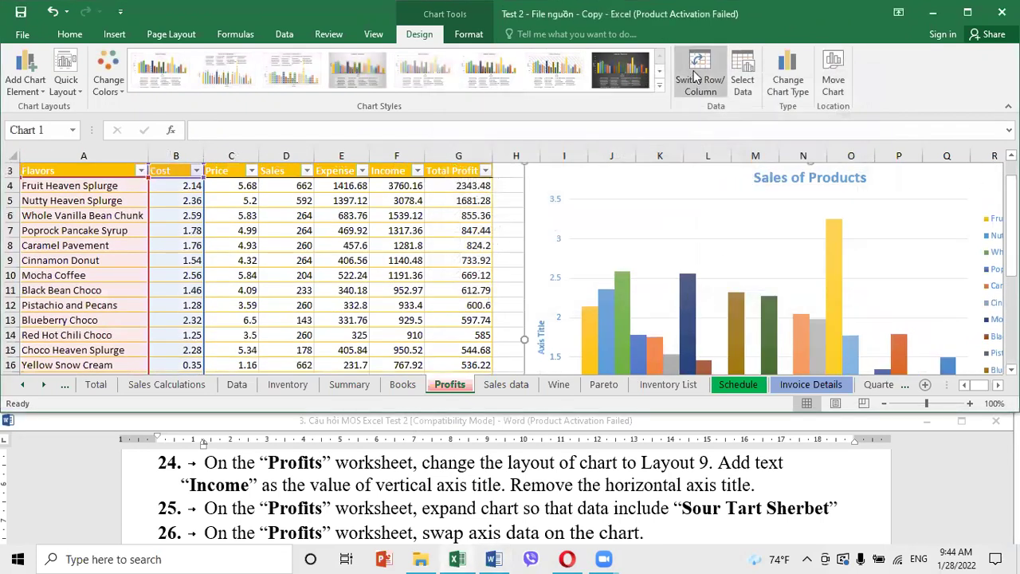
Swap the chart's rows and columns, then revert it to a single series
{"action": "left_click", "coordinate": [694, 76]}
{"action": "left_click", "coordinate": [694, 76]}
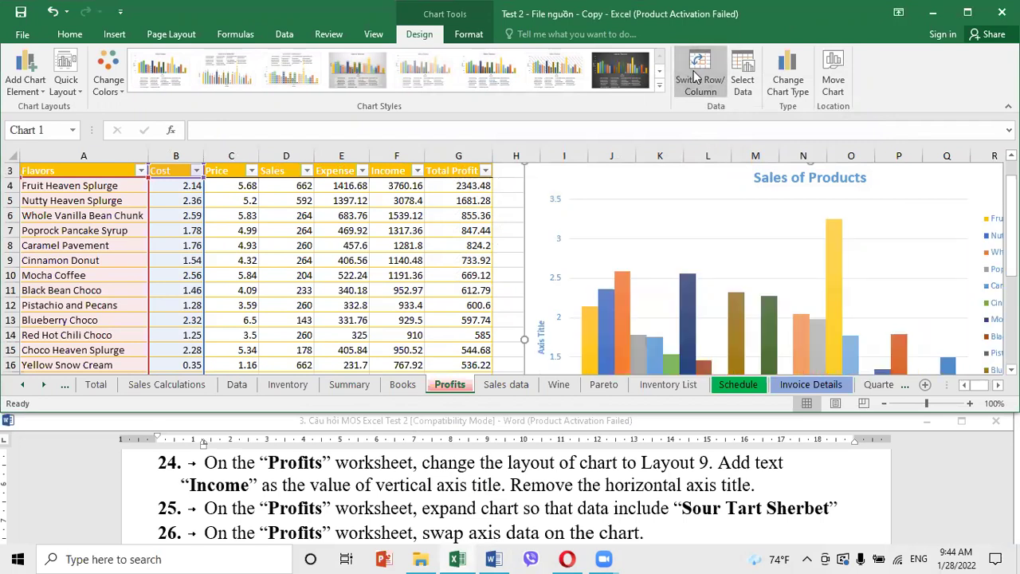
{"action": "left_click", "coordinate": [695, 76]}
{"action": "left_click", "coordinate": [356, 290]}
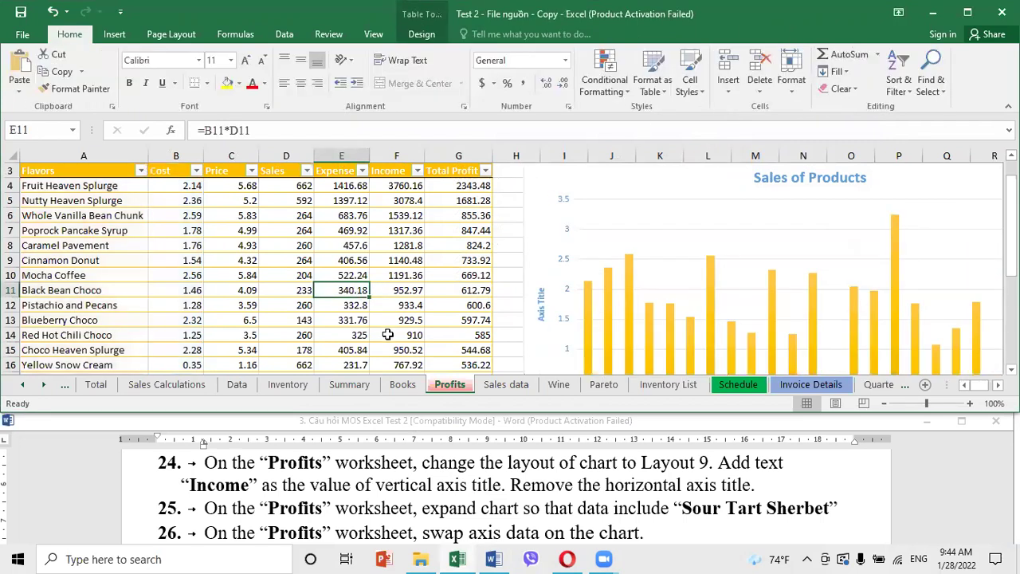
Read the next task in the instructions and select the Sales of Products chart
{"action": "left_click", "coordinate": [468, 476]}
{"action": "scroll", "coordinate": [466, 476], "scroll_direction": "down", "scroll_amount": 1}
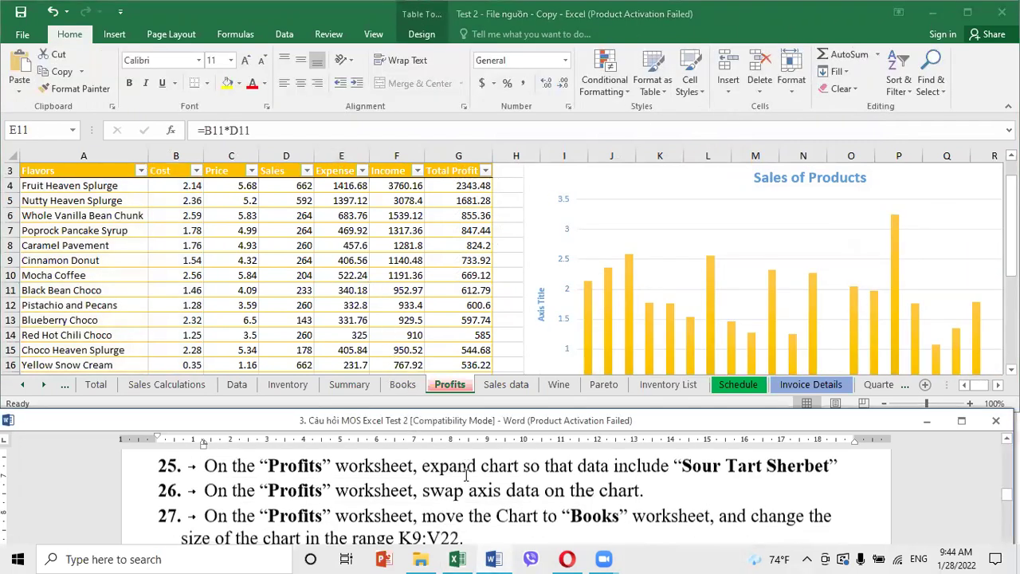
{"action": "scroll", "coordinate": [466, 476], "scroll_direction": "down", "scroll_amount": 1}
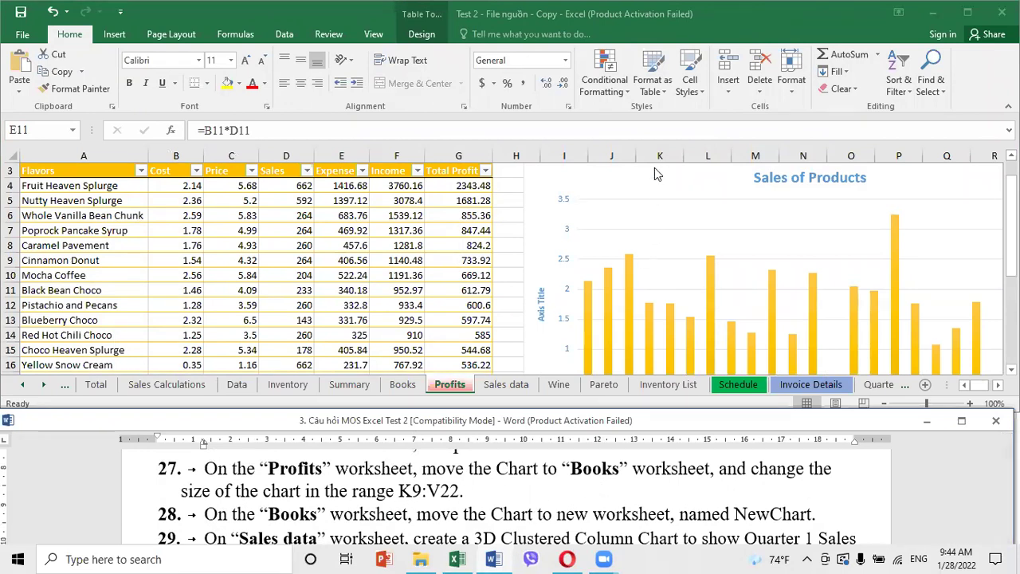
{"action": "left_click", "coordinate": [652, 209]}
{"action": "scroll", "coordinate": [652, 210], "scroll_direction": "up", "scroll_amount": 1}
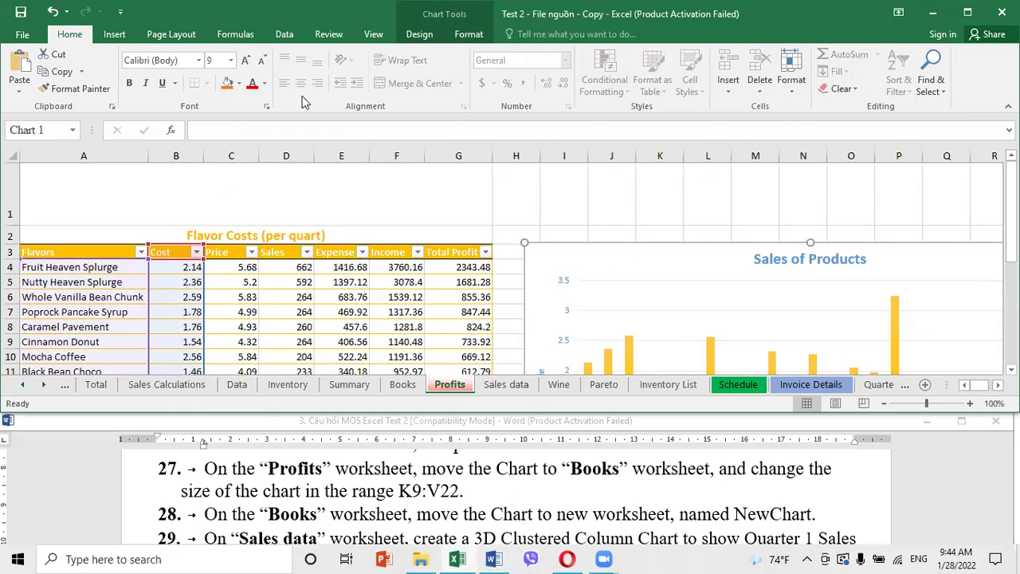
Move the Sales of Products chart as an object onto the Books sheet
{"action": "left_click", "coordinate": [412, 36]}
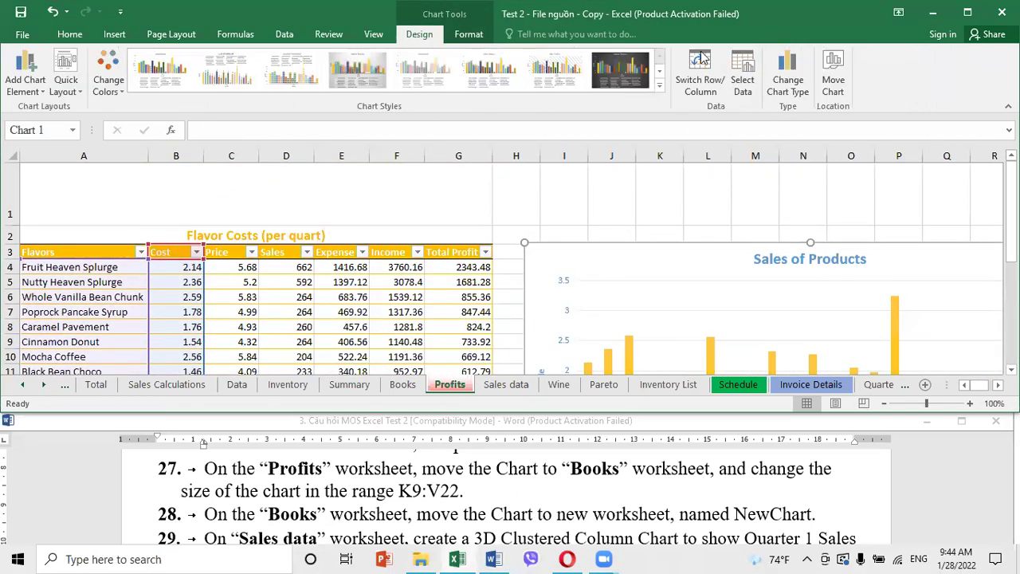
{"action": "left_click", "coordinate": [839, 83]}
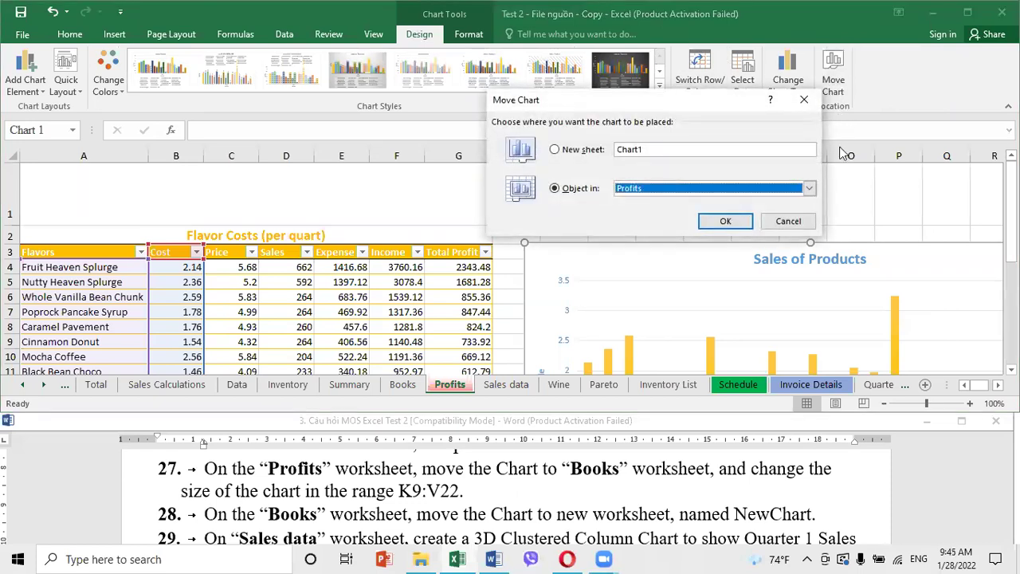
{"action": "left_click", "coordinate": [576, 191]}
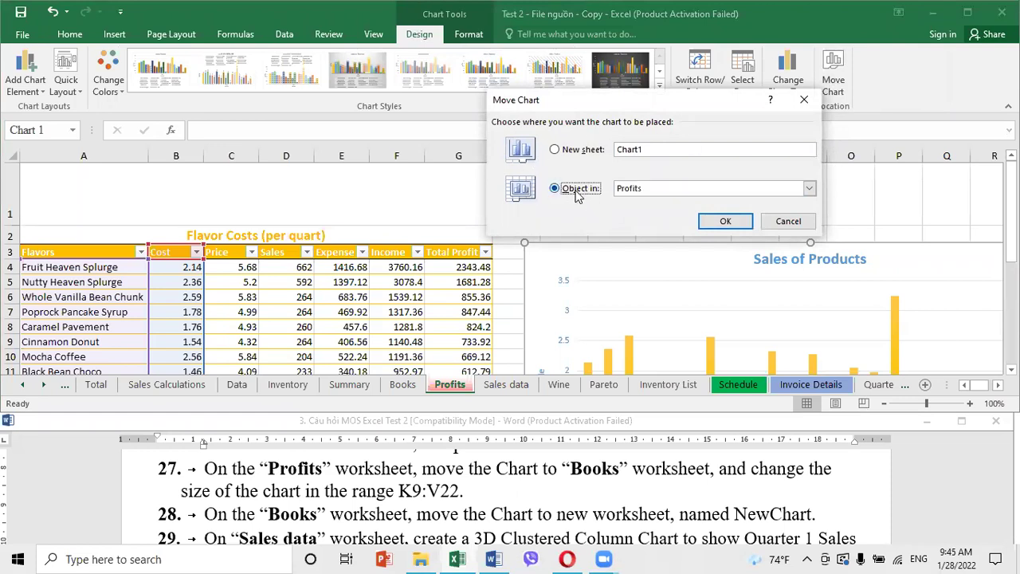
{"action": "left_click", "coordinate": [661, 190]}
{"action": "left_click", "coordinate": [638, 232]}
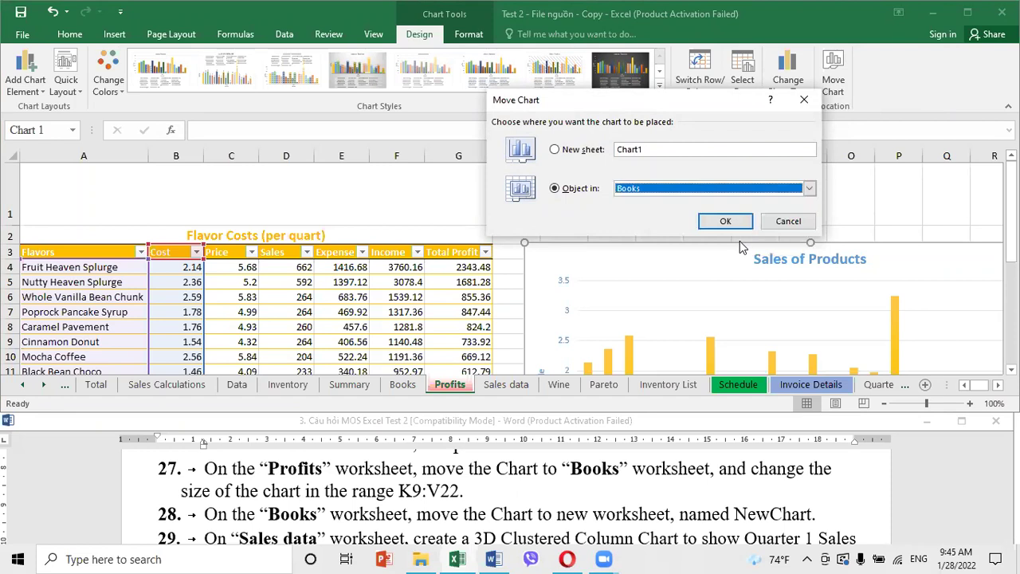
{"action": "left_click", "coordinate": [725, 221]}
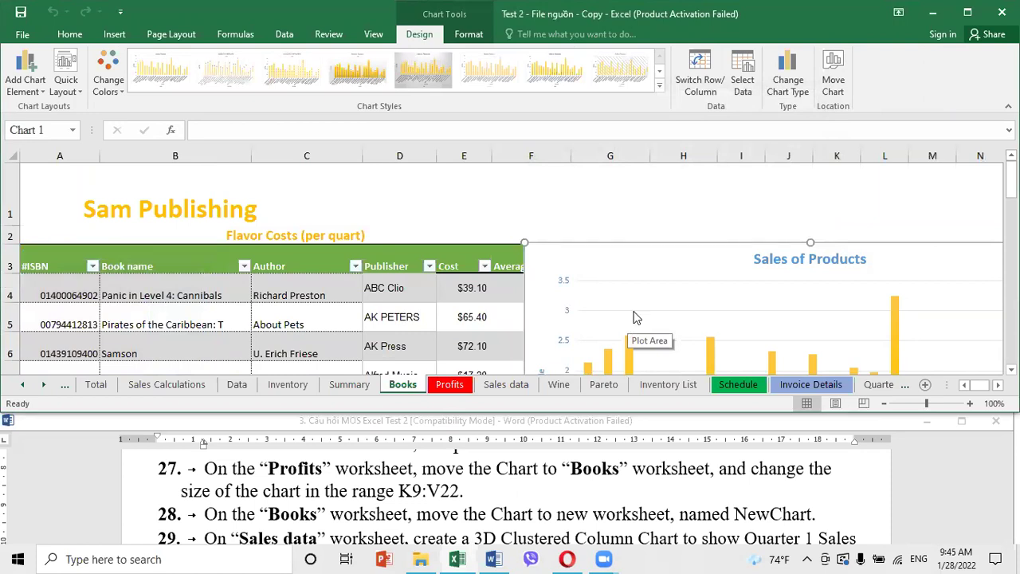
Drag the chart to the right so it no longer covers the book table
{"action": "left_click_drag", "start_coordinate": [539, 251], "coordinate": [849, 251]}
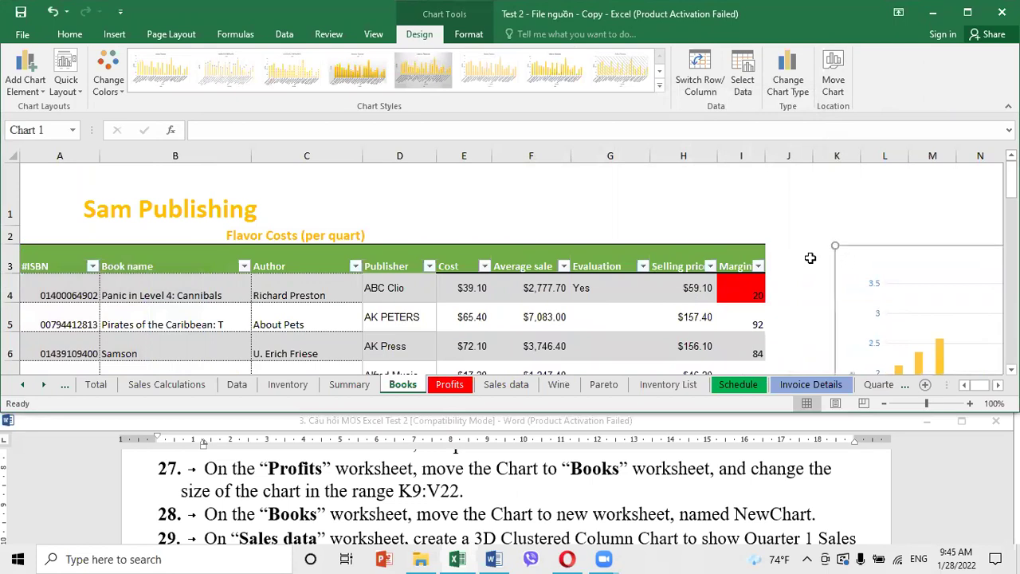
{"action": "scroll", "coordinate": [810, 258], "scroll_direction": "down", "scroll_amount": 2}
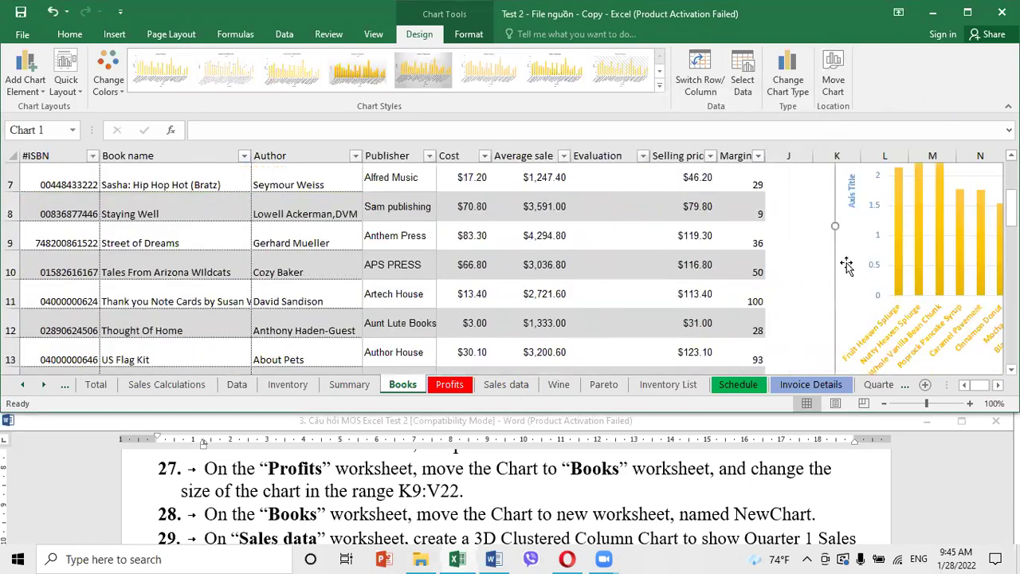
{"action": "left_click_drag", "start_coordinate": [840, 263], "coordinate": [818, 265]}
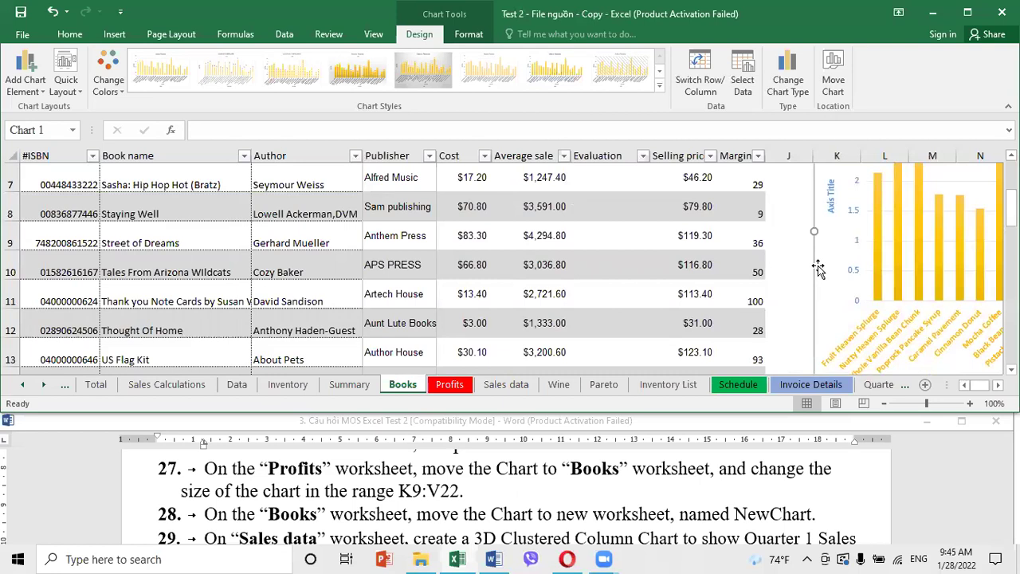
{"action": "scroll", "coordinate": [856, 284], "scroll_direction": "up", "scroll_amount": 2}
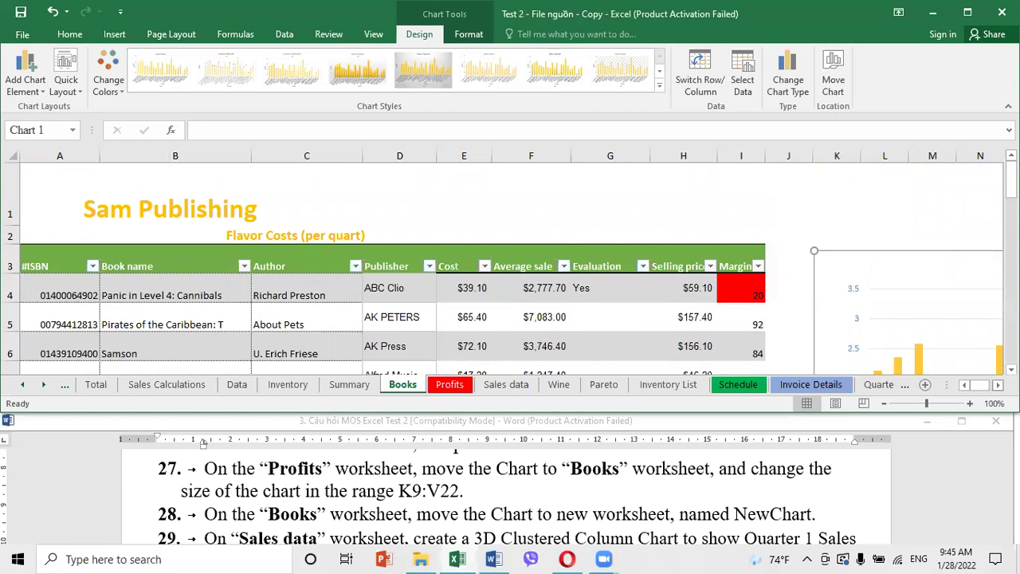
{"action": "scroll", "coordinate": [510, 263], "scroll_direction": "right", "scroll_amount": 6}
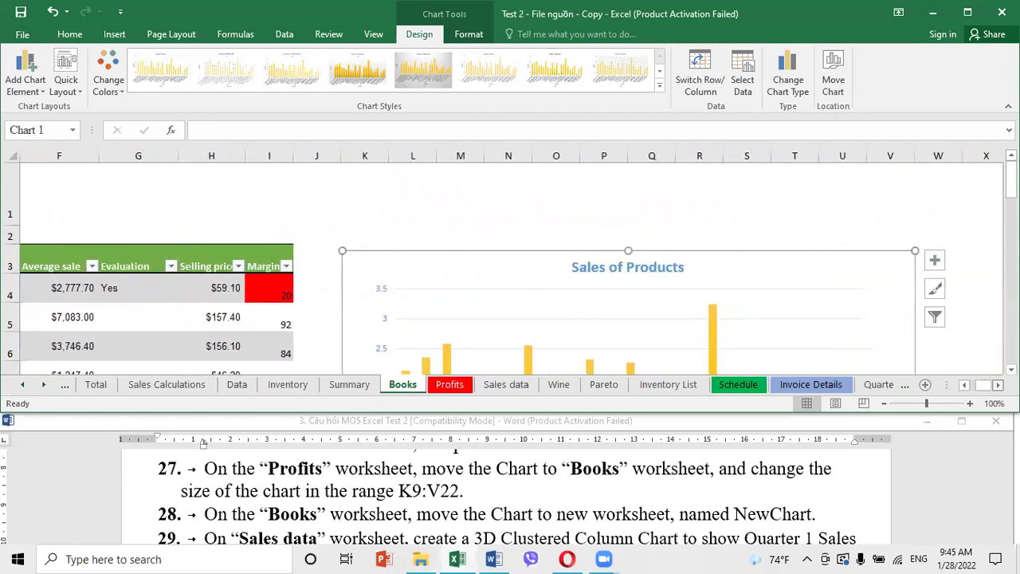
{"action": "scroll", "coordinate": [832, 341], "scroll_direction": "down", "scroll_amount": 1}
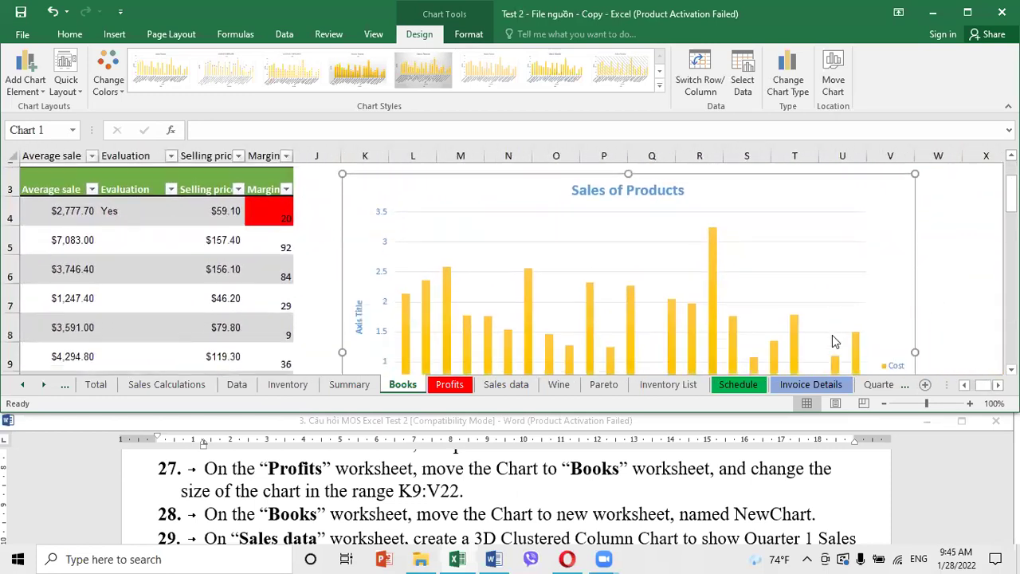
{"action": "scroll", "coordinate": [832, 341], "scroll_direction": "down", "scroll_amount": 1}
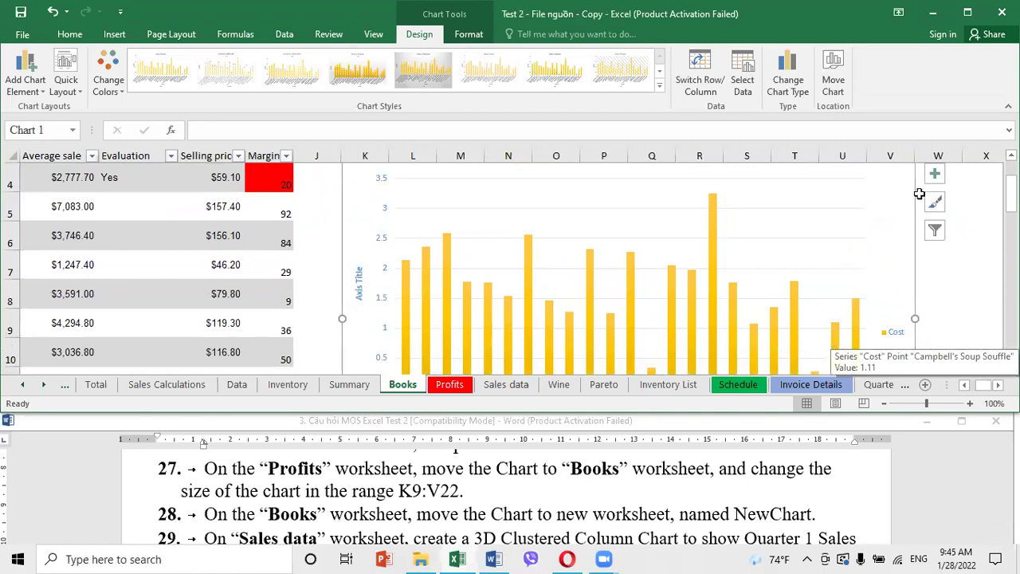
Fine-tune the chart width and lower it so its top-left corner sits near K9
{"action": "left_click_drag", "start_coordinate": [916, 319], "coordinate": [913, 320]}
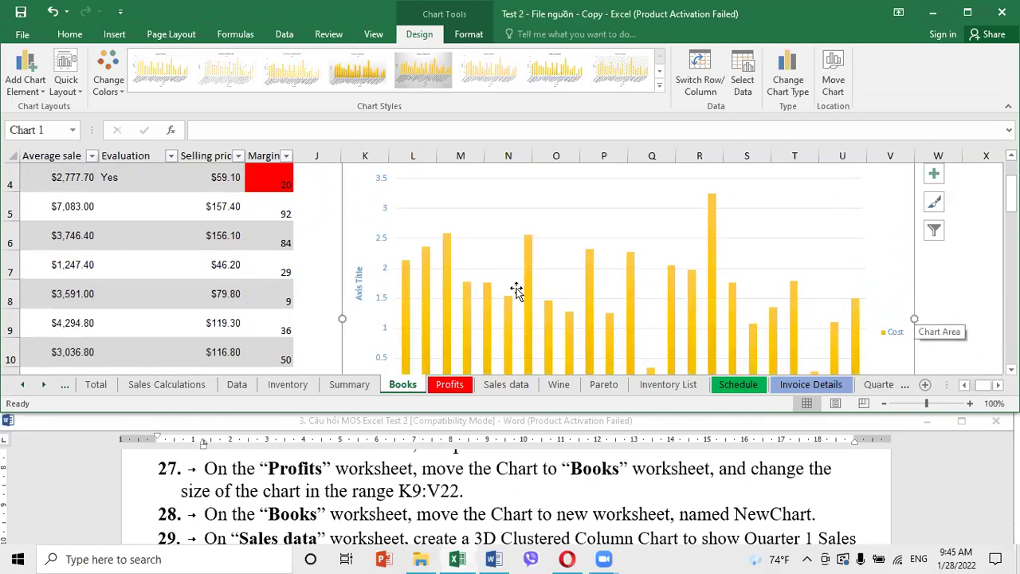
{"action": "scroll", "coordinate": [547, 321], "scroll_direction": "down", "scroll_amount": 2}
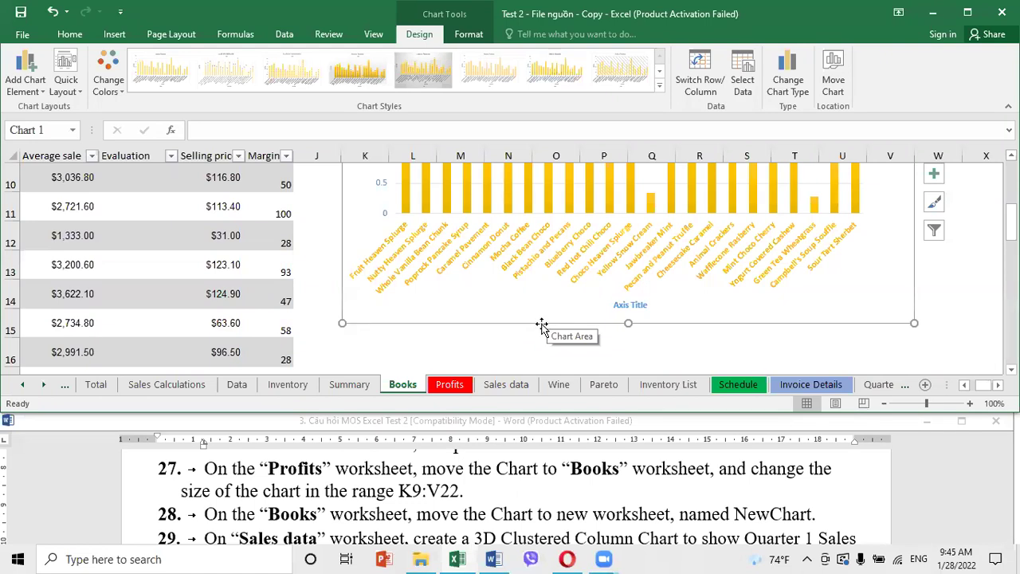
{"action": "scroll", "coordinate": [547, 319], "scroll_direction": "up", "scroll_amount": 3}
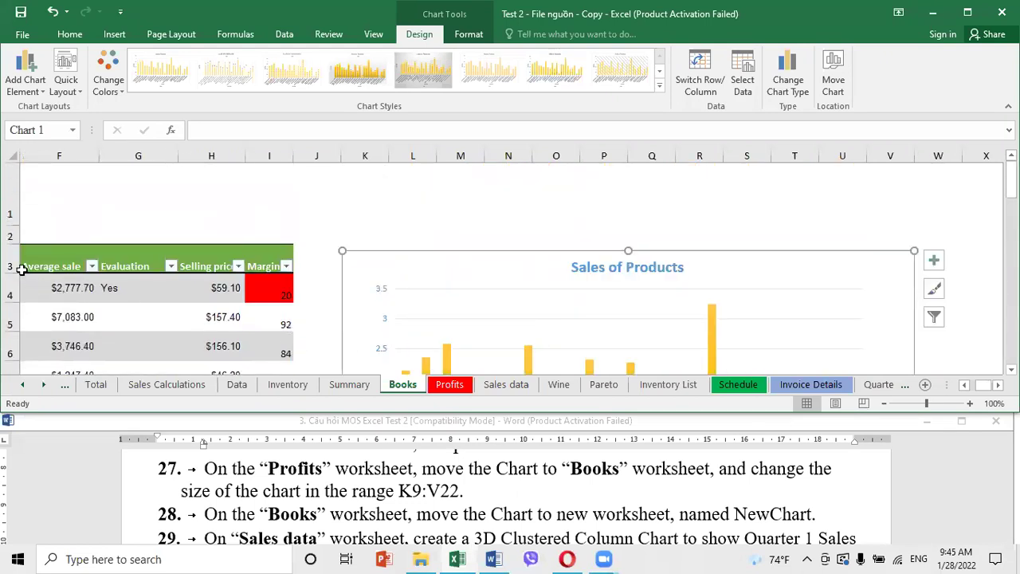
{"action": "left_click_drag", "start_coordinate": [375, 262], "coordinate": [372, 358]}
{"action": "scroll", "coordinate": [362, 300], "scroll_direction": "down", "scroll_amount": 3}
{"action": "scroll", "coordinate": [362, 305], "scroll_direction": "down", "scroll_amount": 1}
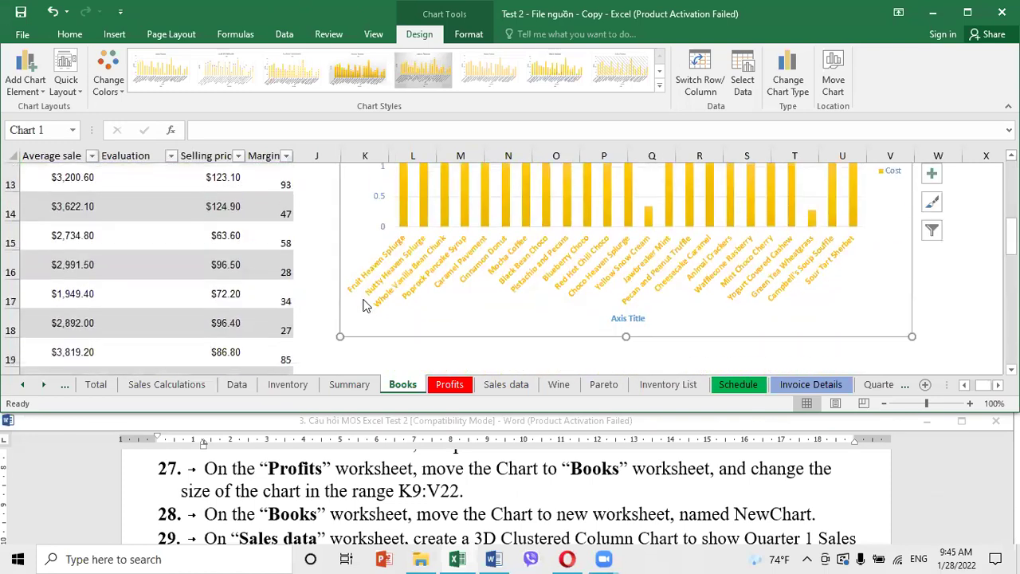
{"action": "scroll", "coordinate": [364, 301], "scroll_direction": "up", "scroll_amount": 3}
{"action": "left_click_drag", "start_coordinate": [350, 249], "coordinate": [361, 317]}
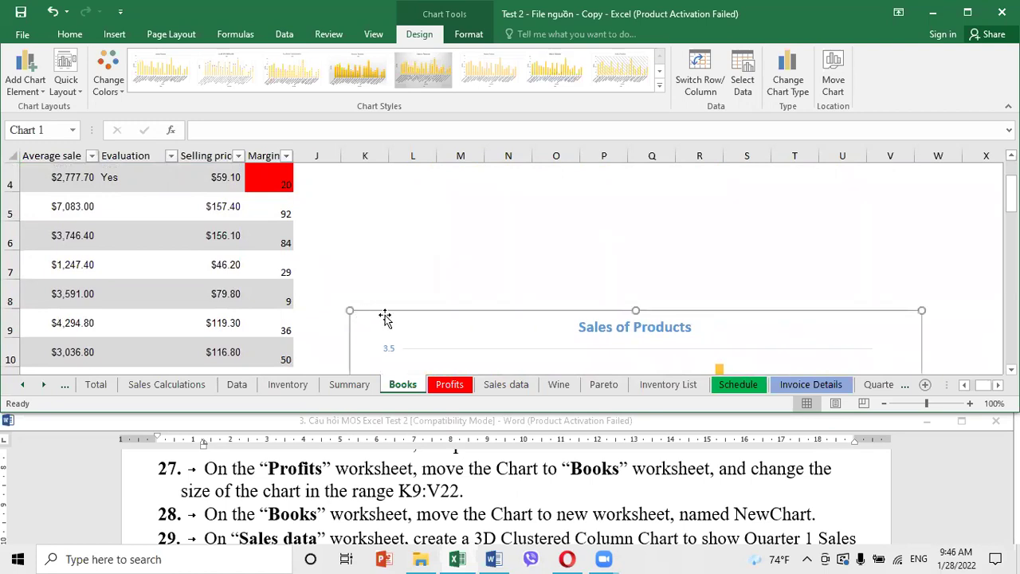
Extend the chart's bottom edge down to row 22
{"action": "left_click", "coordinate": [606, 242]}
{"action": "scroll", "coordinate": [635, 257], "scroll_direction": "down", "scroll_amount": 5}
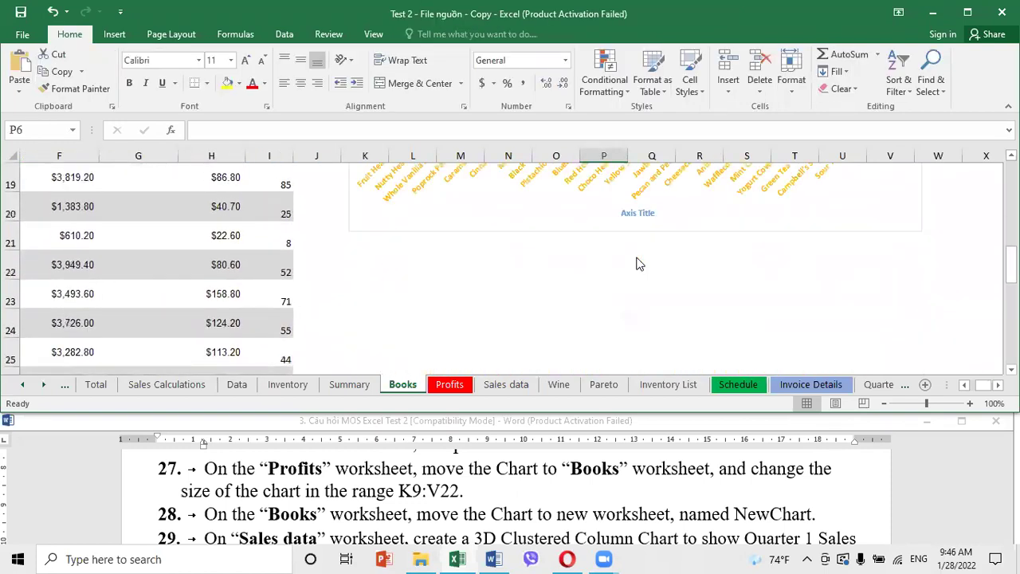
{"action": "left_click", "coordinate": [421, 226]}
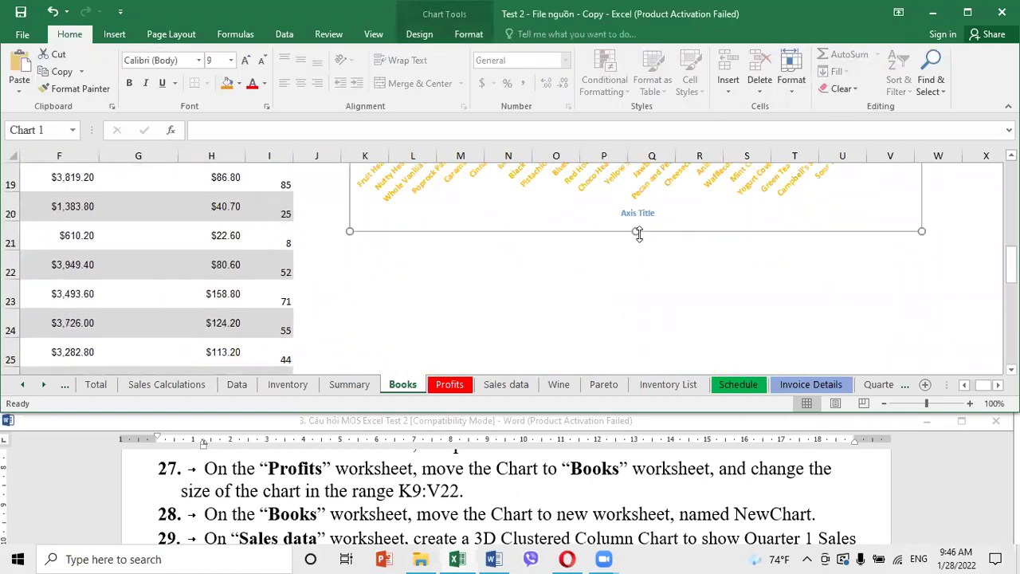
{"action": "left_click_drag", "start_coordinate": [636, 231], "coordinate": [634, 279]}
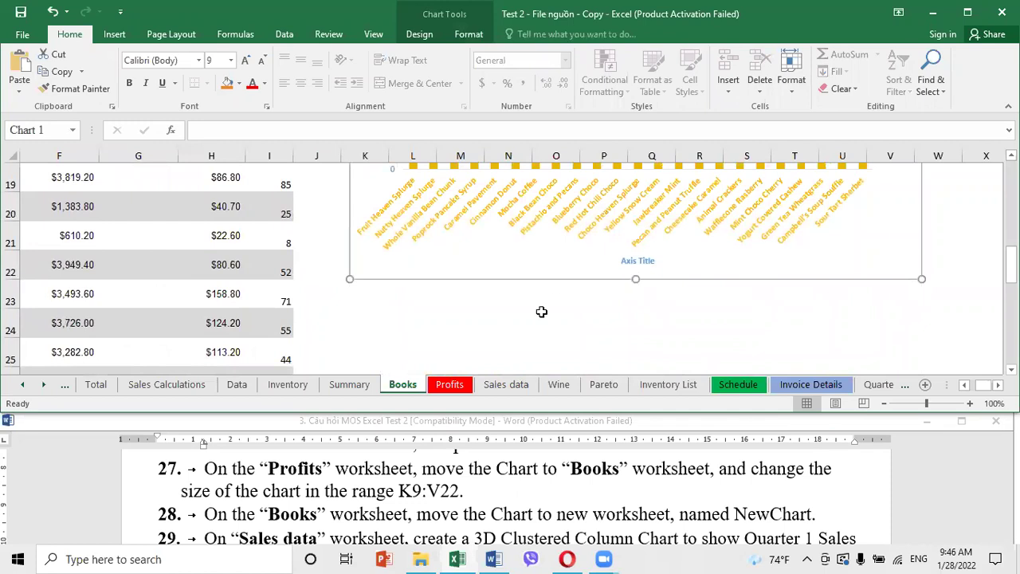
{"action": "scroll", "coordinate": [542, 312], "scroll_direction": "up", "scroll_amount": 5}
{"action": "scroll", "coordinate": [545, 315], "scroll_direction": "down", "scroll_amount": 1}
{"action": "scroll", "coordinate": [546, 317], "scroll_direction": "down", "scroll_amount": 2}
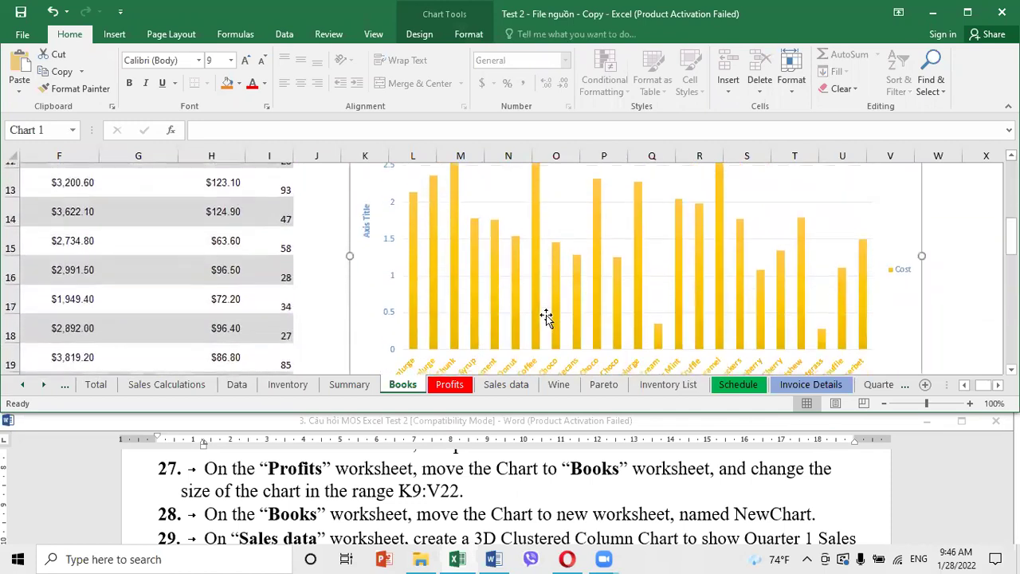
{"action": "scroll", "coordinate": [547, 319], "scroll_direction": "up", "scroll_amount": 1}
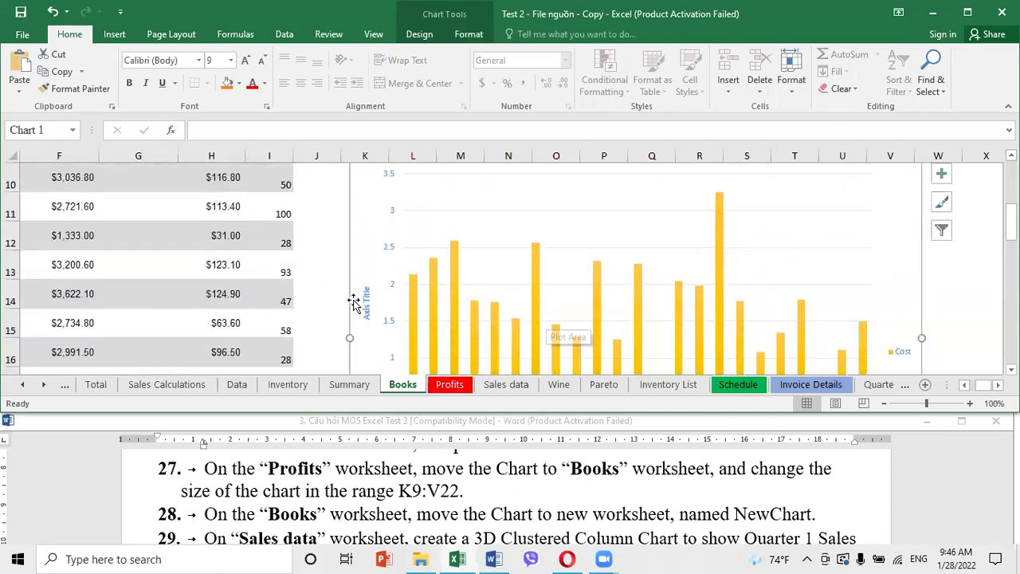
Align the chart's left edge with column K and right edge with column V
{"action": "left_click_drag", "start_coordinate": [349, 338], "coordinate": [338, 336]}
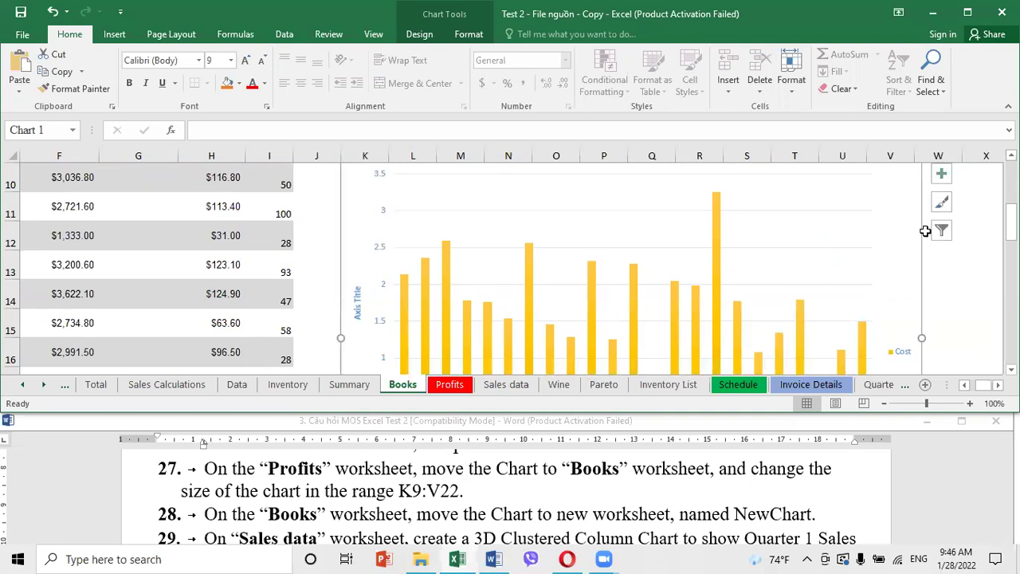
{"action": "left_click_drag", "start_coordinate": [921, 338], "coordinate": [915, 337]}
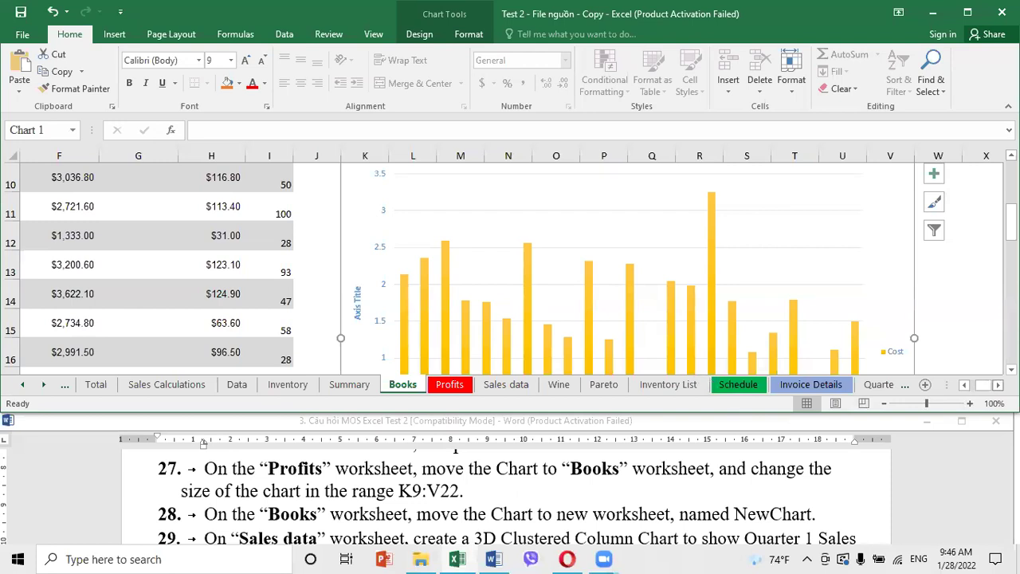
{"action": "scroll", "coordinate": [625, 352], "scroll_direction": "right", "scroll_amount": 5}
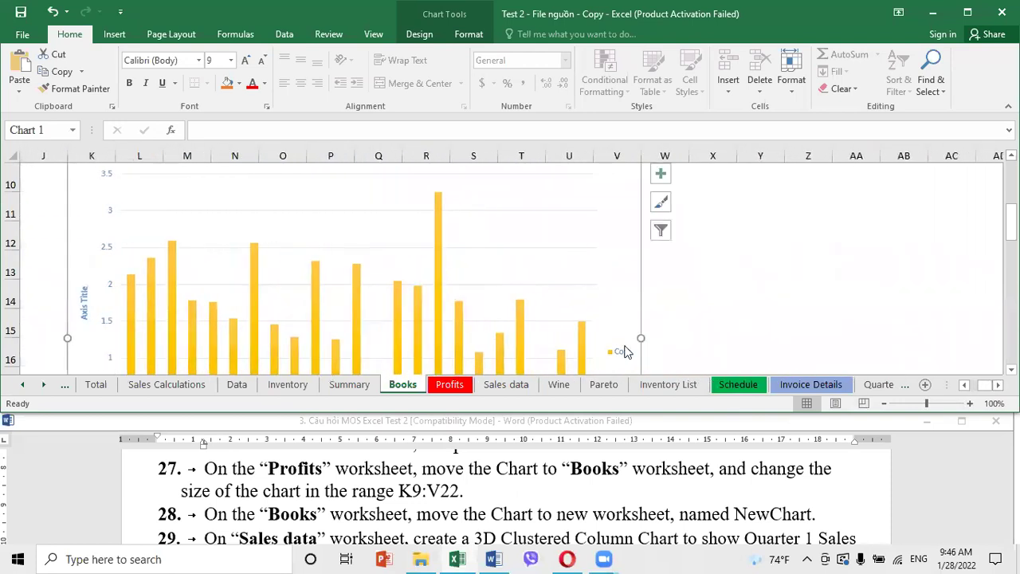
{"action": "scroll", "coordinate": [513, 301], "scroll_direction": "up", "scroll_amount": 2}
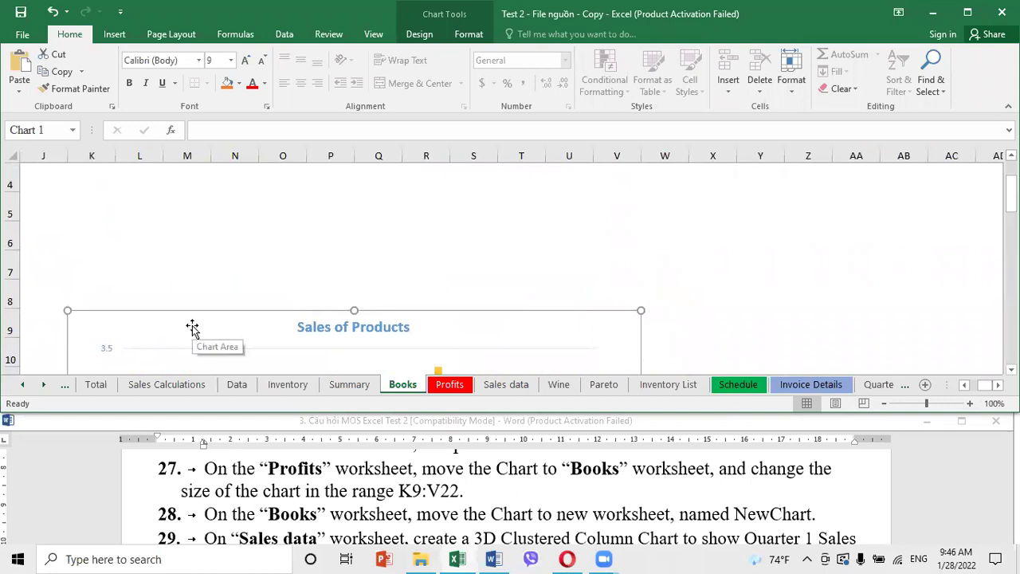
{"action": "scroll", "coordinate": [192, 327], "scroll_direction": "down", "scroll_amount": 1}
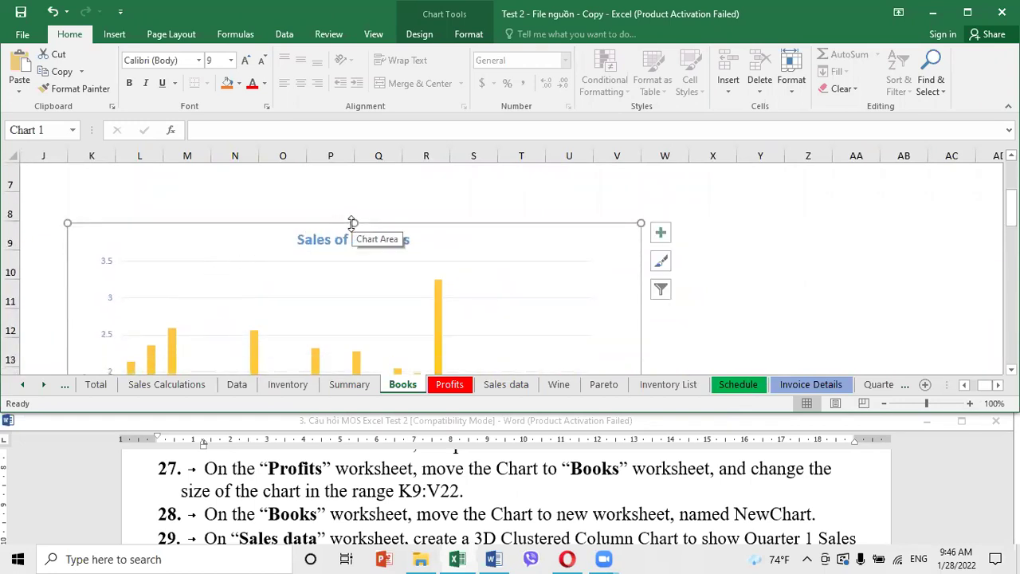
{"action": "scroll", "coordinate": [66, 291], "scroll_direction": "down", "scroll_amount": 5}
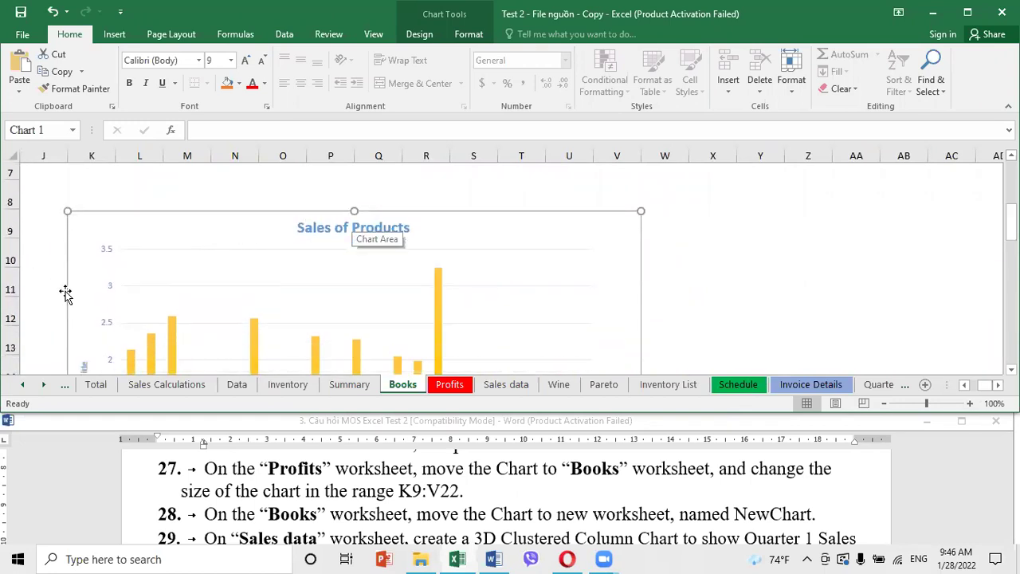
{"action": "scroll", "coordinate": [60, 275], "scroll_direction": "up", "scroll_amount": 1}
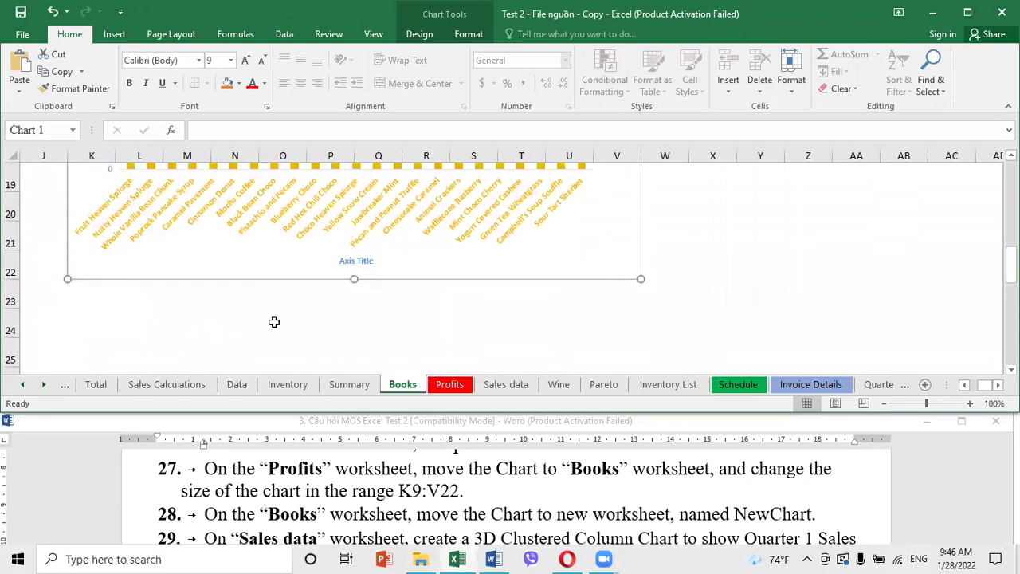
{"action": "left_click", "coordinate": [275, 322]}
{"action": "left_click", "coordinate": [794, 275]}
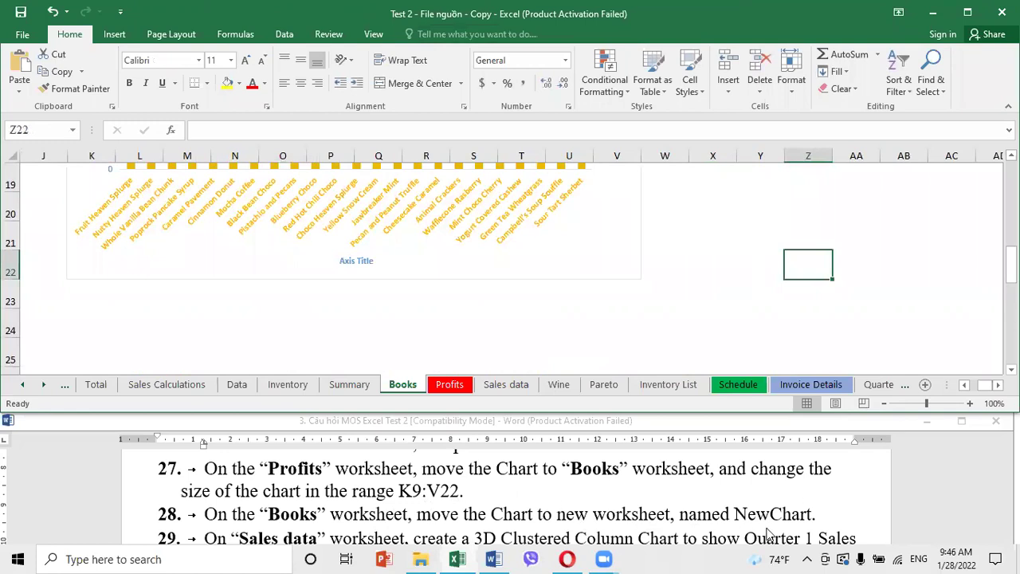
{"action": "left_click", "coordinate": [578, 255]}
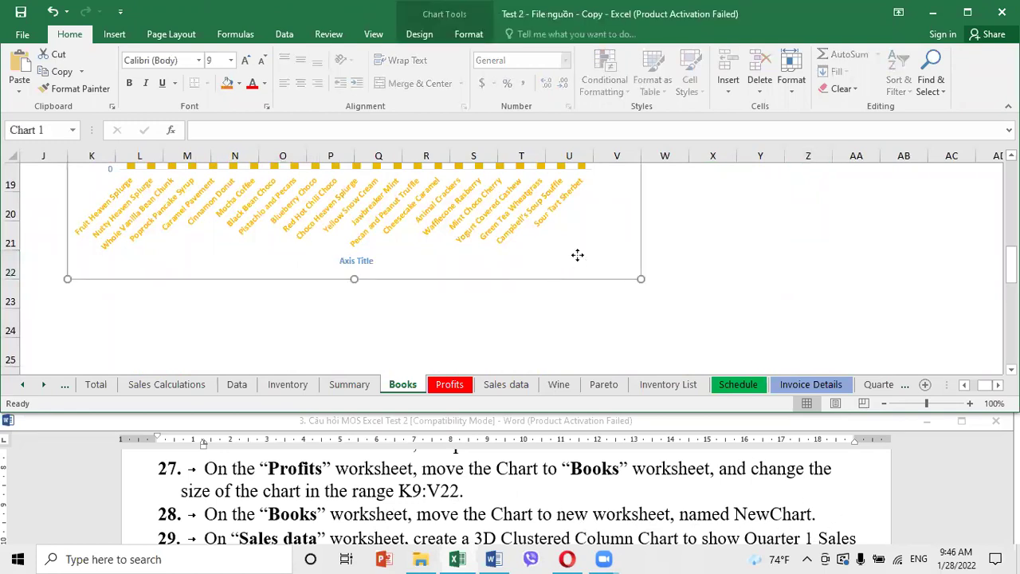
Move the Sales of Products chart off Books onto a new chart sheet named NewChart
{"action": "right_click", "coordinate": [578, 255]}
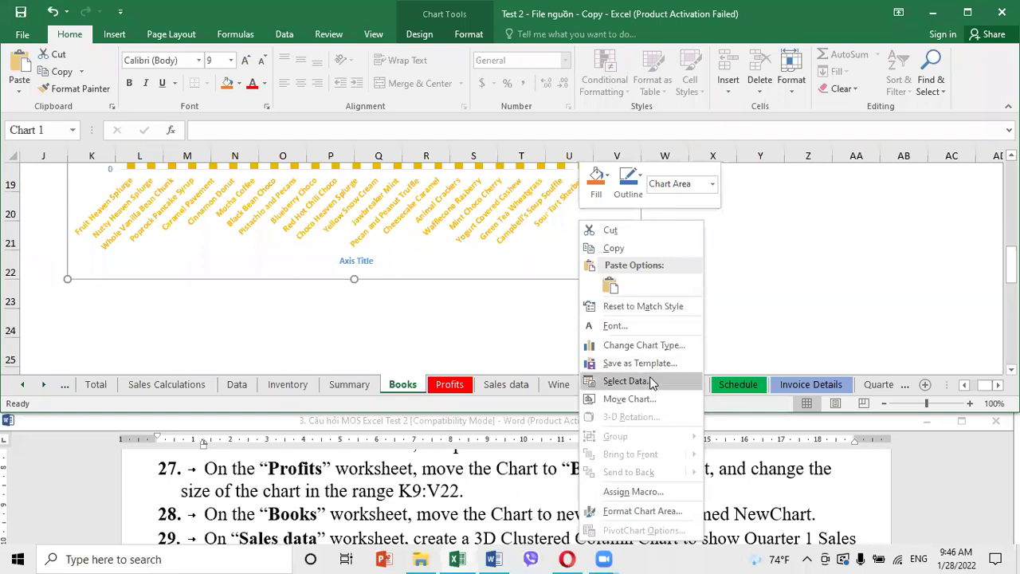
{"action": "left_click", "coordinate": [650, 397]}
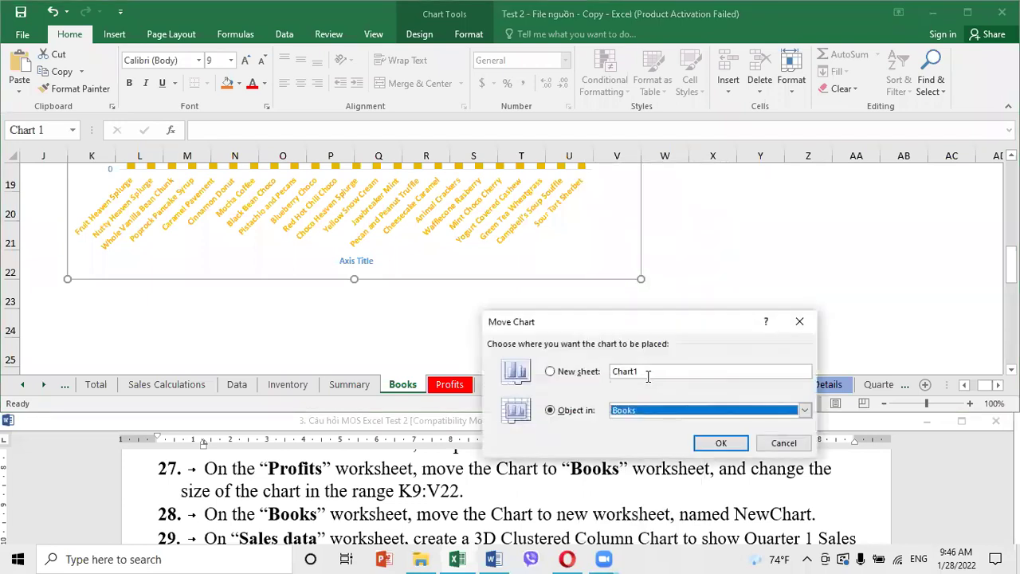
{"action": "left_click", "coordinate": [560, 375]}
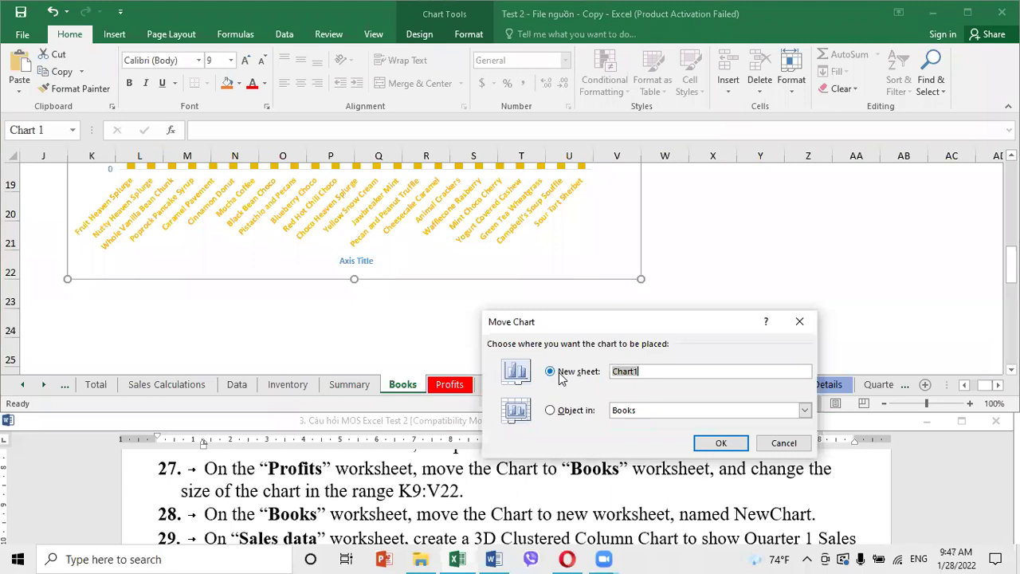
{"action": "left_click", "coordinate": [613, 372]}
{"action": "type", "text": "New"}
{"action": "left_click", "coordinate": [721, 443]}
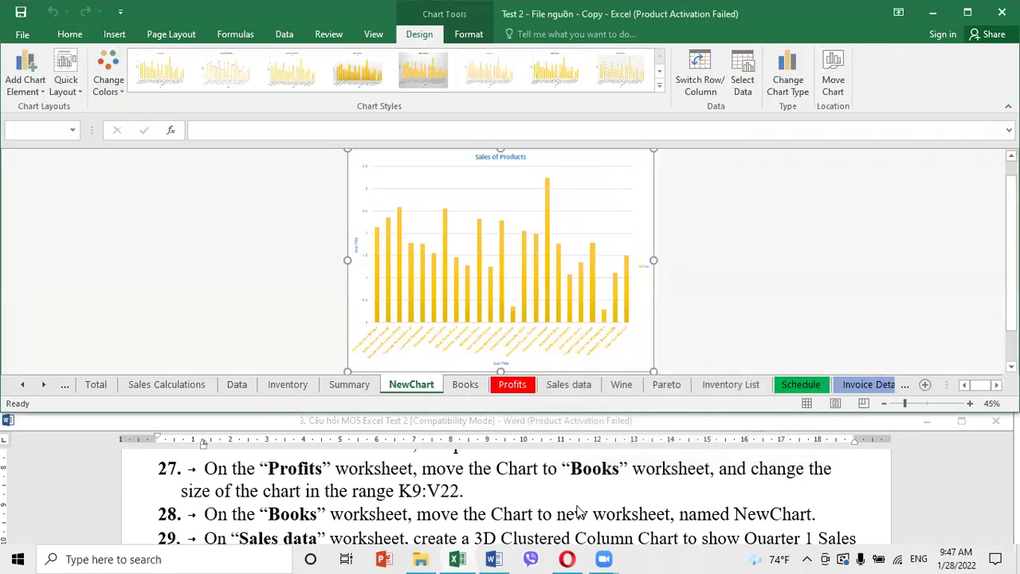
{"action": "left_click", "coordinate": [511, 520]}
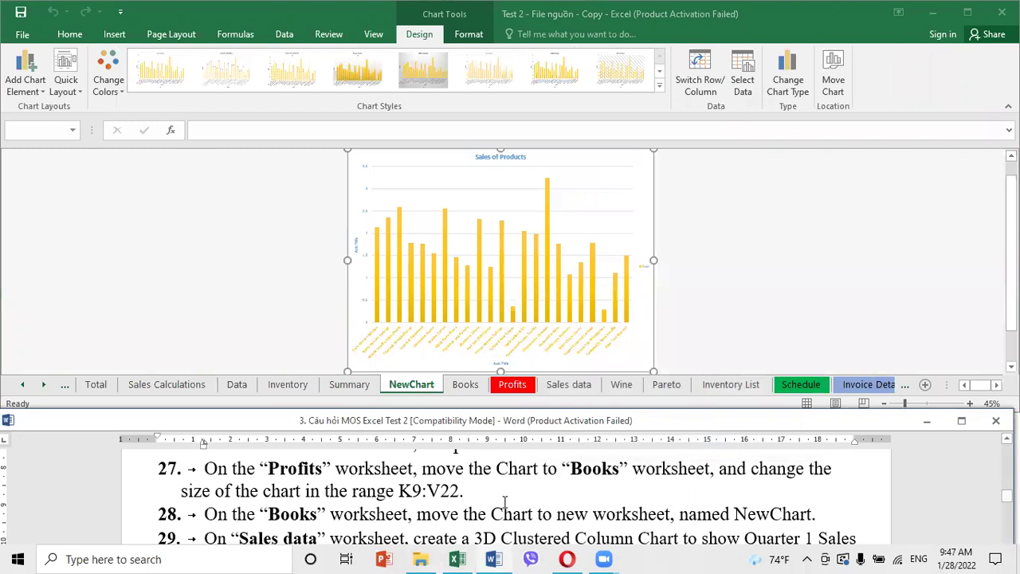
On the Sales data sheet, select the Smoothies January–March figures in C16:E20
{"action": "scroll", "coordinate": [505, 501], "scroll_direction": "down", "scroll_amount": 1}
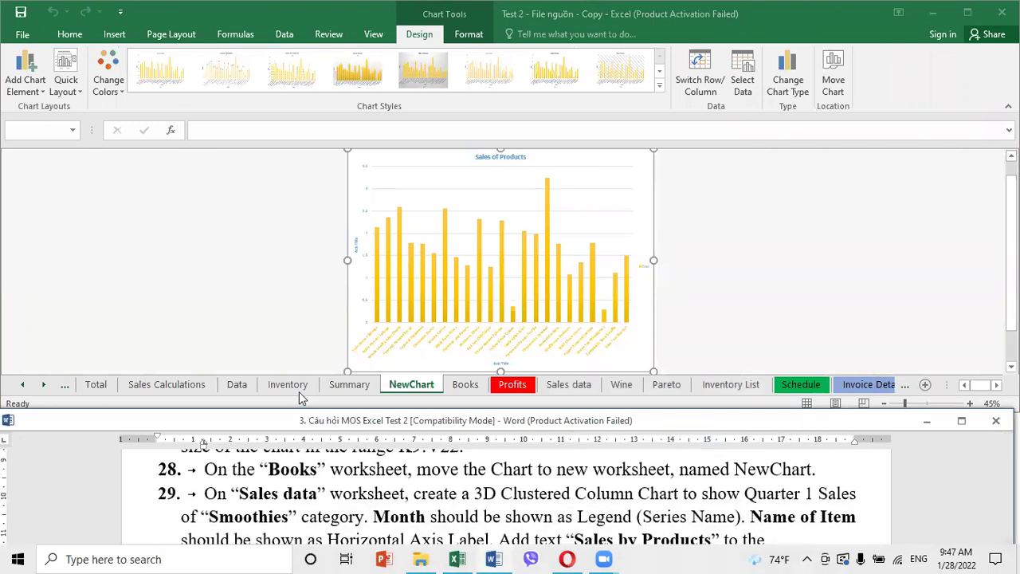
{"action": "left_click", "coordinate": [237, 386]}
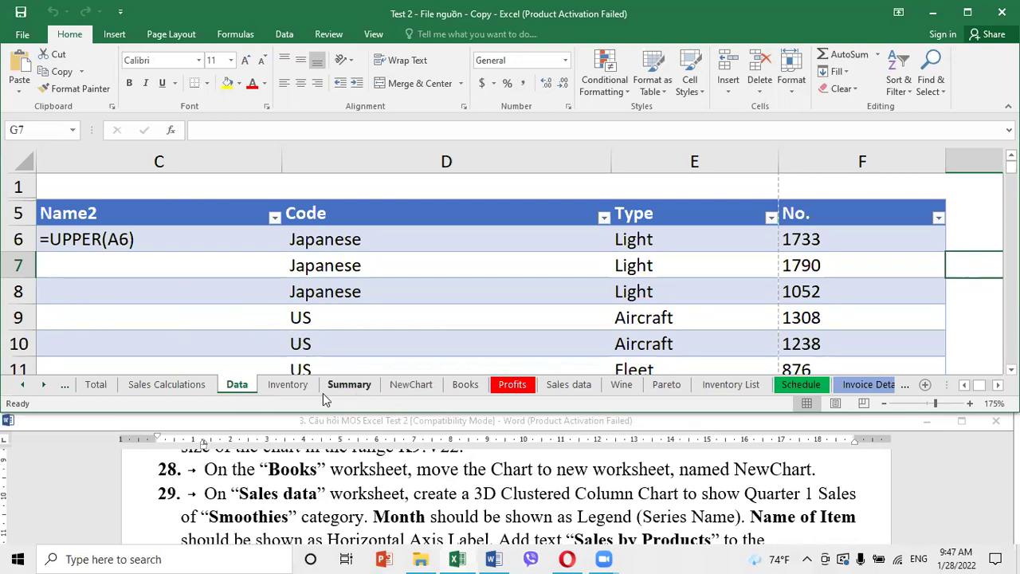
{"action": "left_click", "coordinate": [576, 389]}
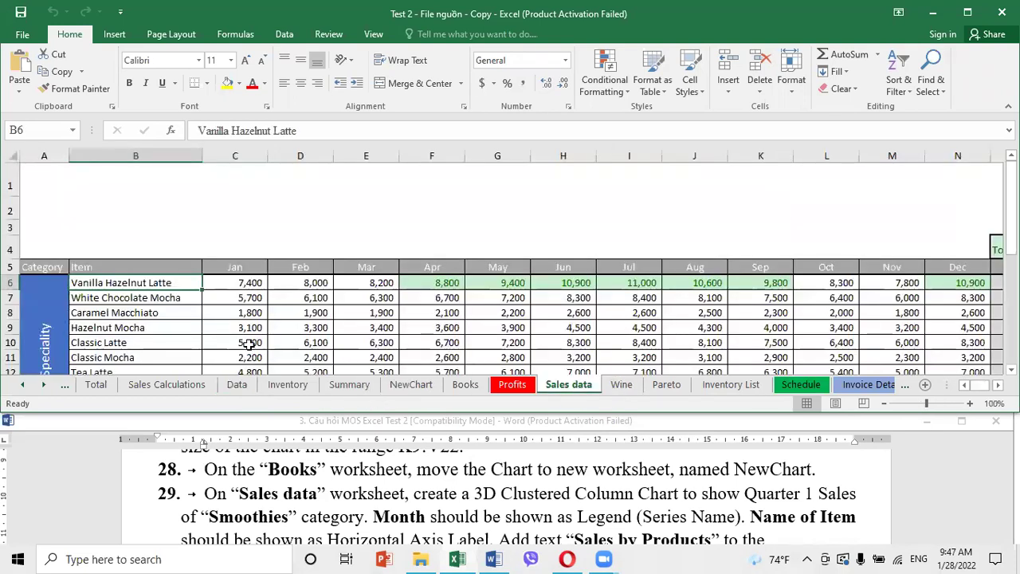
{"action": "scroll", "coordinate": [249, 345], "scroll_direction": "down", "scroll_amount": 1}
{"action": "left_click", "coordinate": [215, 297]}
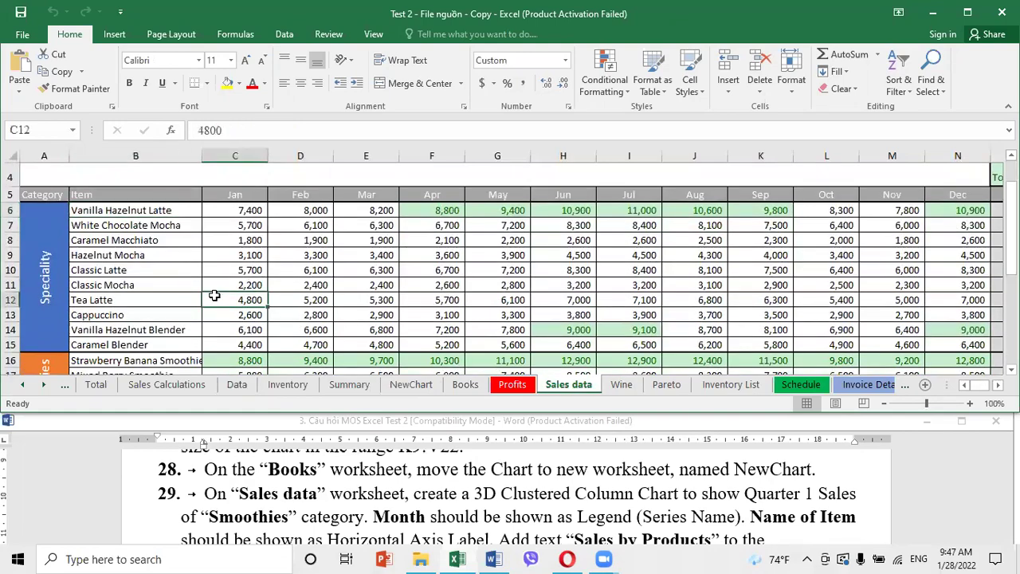
{"action": "scroll", "coordinate": [215, 295], "scroll_direction": "down", "scroll_amount": 3}
{"action": "scroll", "coordinate": [211, 296], "scroll_direction": "up", "scroll_amount": 6}
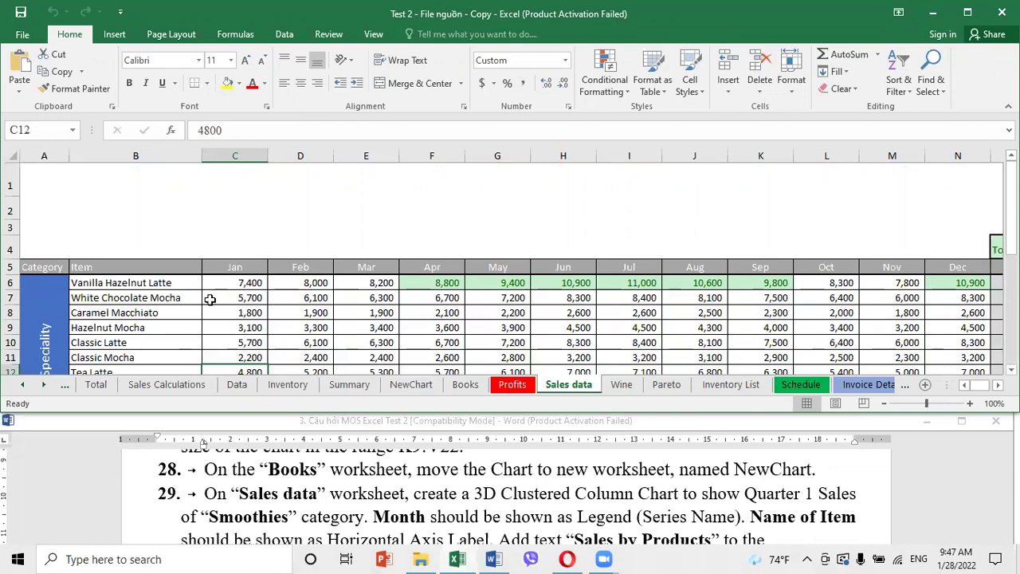
{"action": "scroll", "coordinate": [209, 299], "scroll_direction": "down", "scroll_amount": 3}
{"action": "left_click_drag", "start_coordinate": [227, 267], "coordinate": [353, 319]}
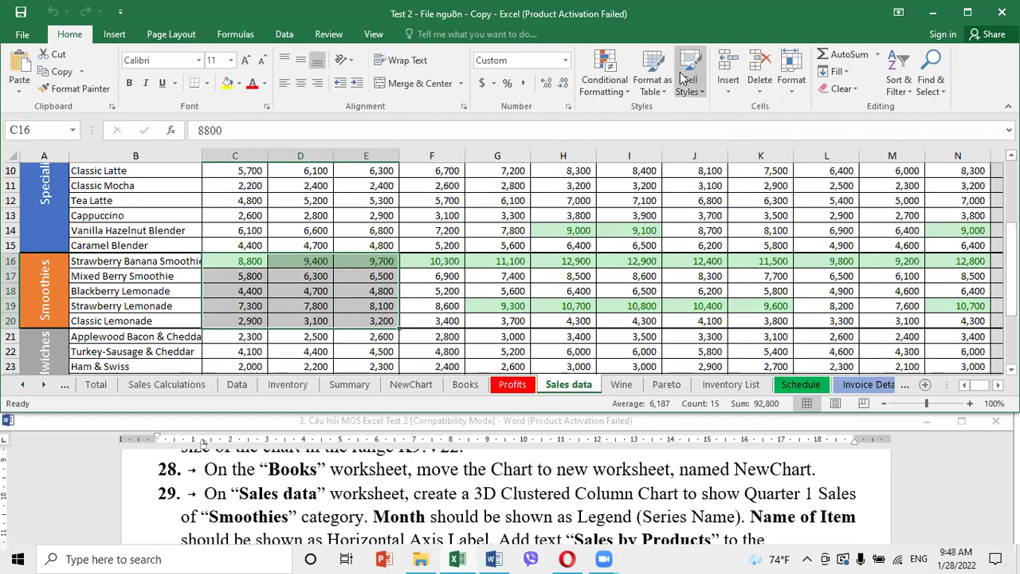
Insert a 3-D Clustered Column chart of C16:E20 and bring up its Select Data settings
{"action": "left_click", "coordinate": [125, 35]}
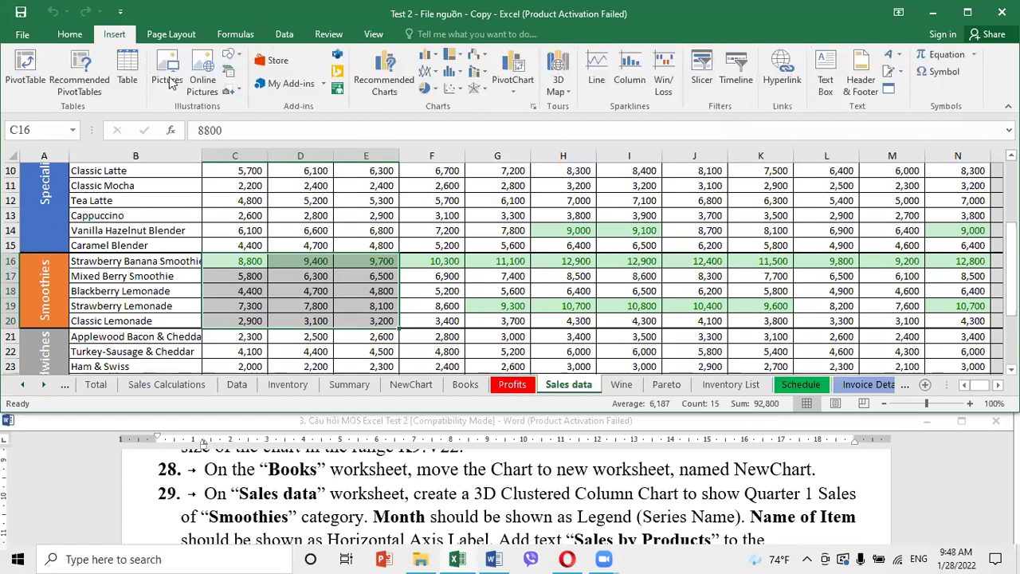
{"action": "left_click", "coordinate": [428, 54]}
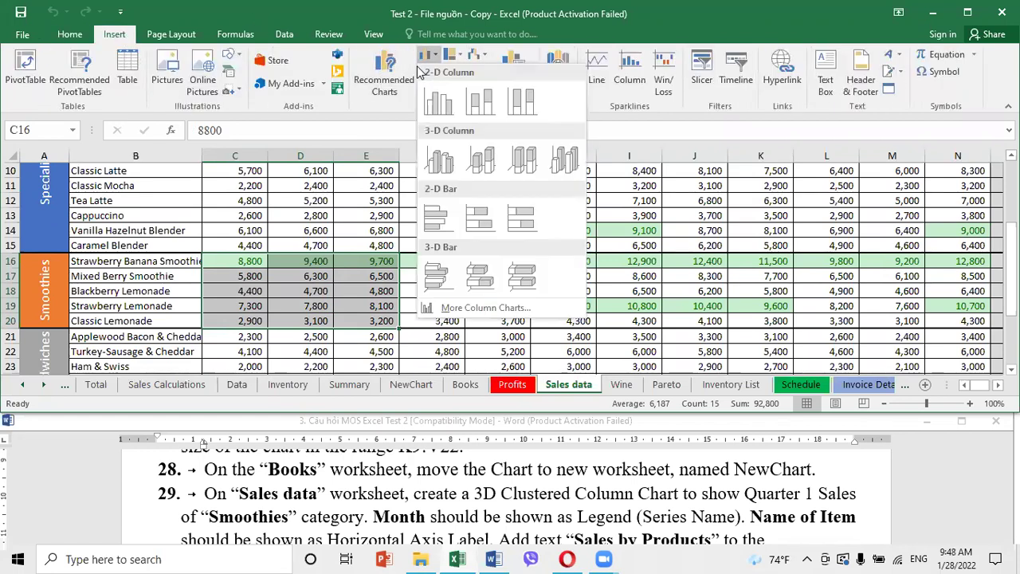
{"action": "left_click", "coordinate": [437, 177]}
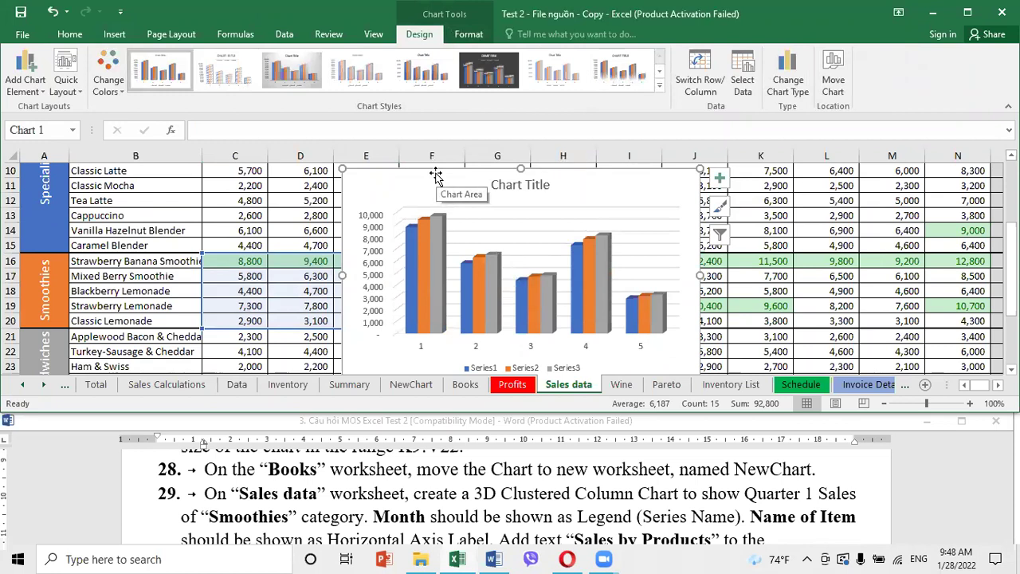
{"action": "left_click", "coordinate": [746, 84]}
Name Series1 'Jan' using cell C5 as its series name
{"action": "left_click", "coordinate": [483, 212]}
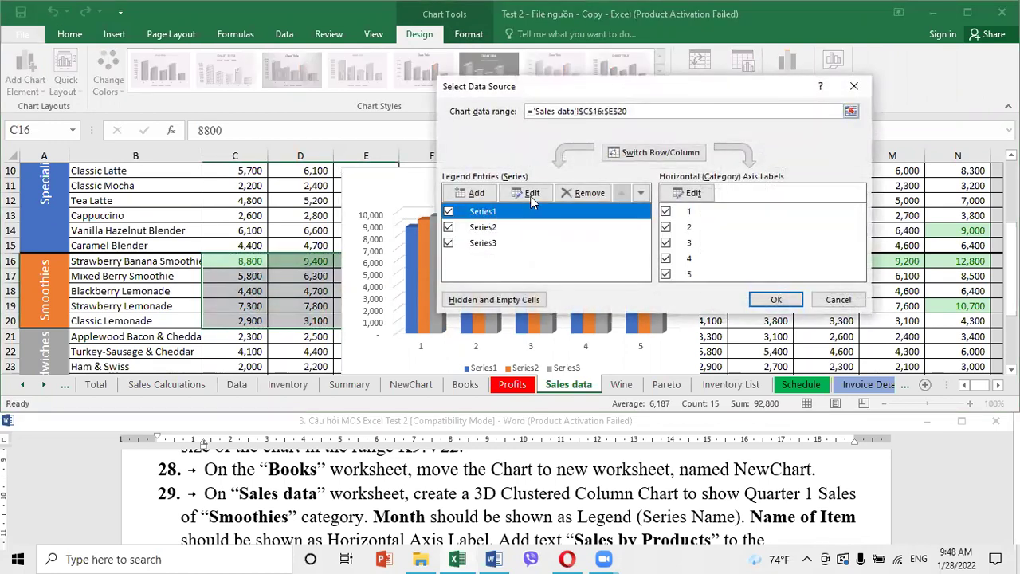
{"action": "left_click", "coordinate": [532, 194]}
{"action": "scroll", "coordinate": [255, 255], "scroll_direction": "up", "scroll_amount": 3}
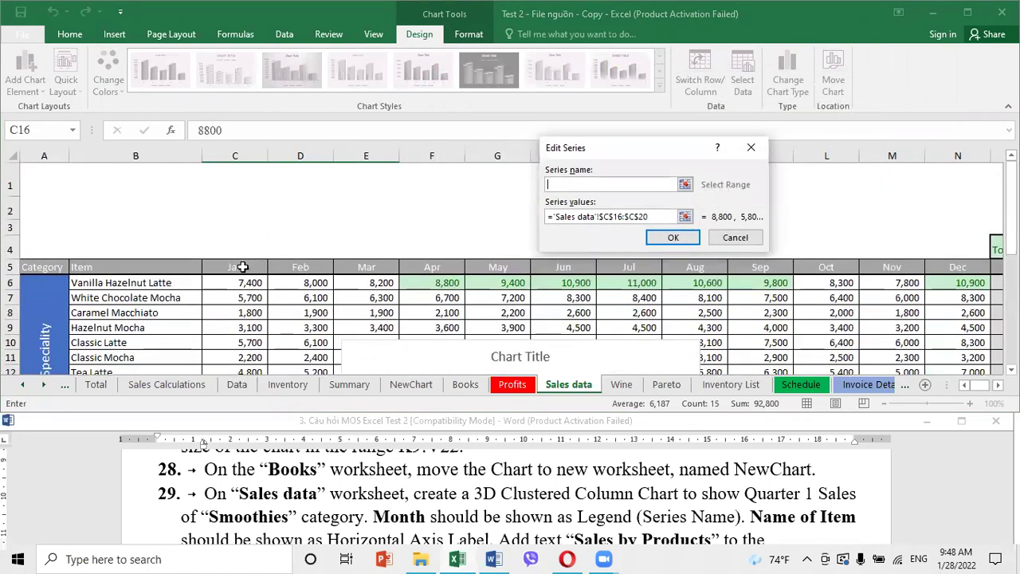
{"action": "left_click", "coordinate": [242, 267]}
{"action": "left_click", "coordinate": [676, 239]}
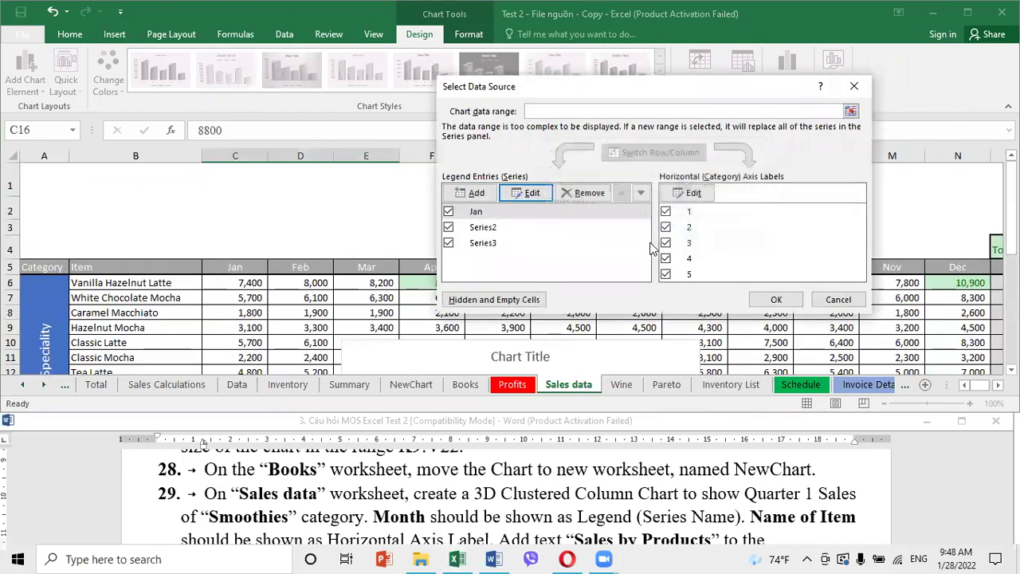
{"action": "left_click", "coordinate": [532, 194]}
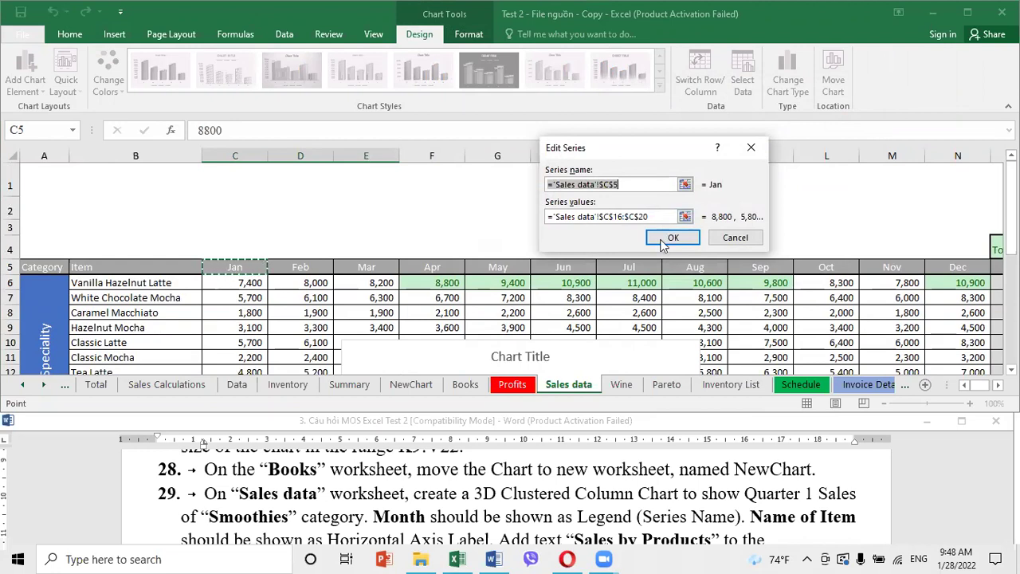
{"action": "left_click", "coordinate": [664, 242]}
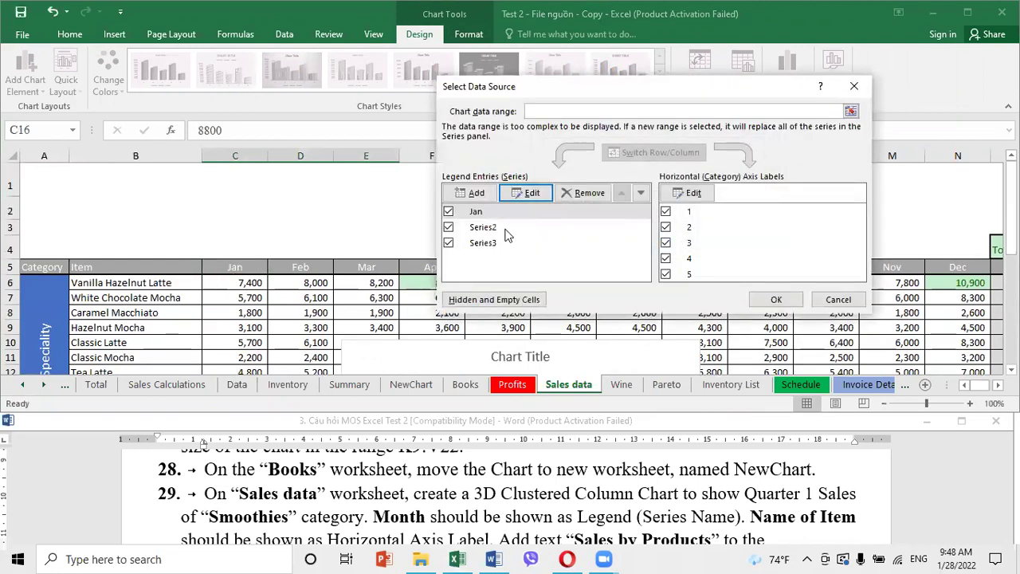
Name Series2 'Feb' from cell D5 and Series3 'Mar' from cell E5
{"action": "left_click", "coordinate": [502, 231]}
{"action": "left_click", "coordinate": [528, 193]}
{"action": "left_click", "coordinate": [311, 267]}
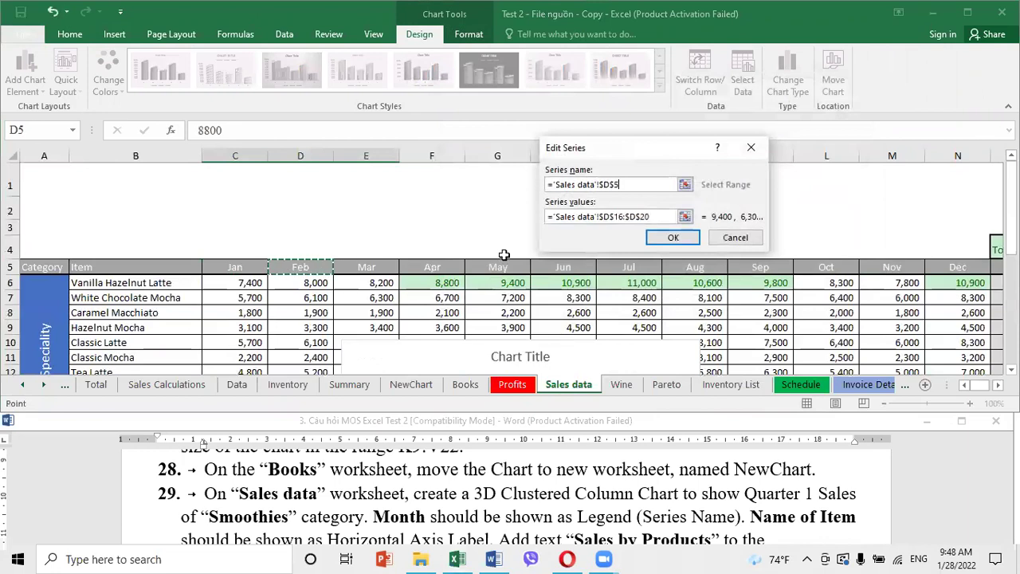
{"action": "left_click", "coordinate": [673, 237]}
{"action": "left_click", "coordinate": [495, 243]}
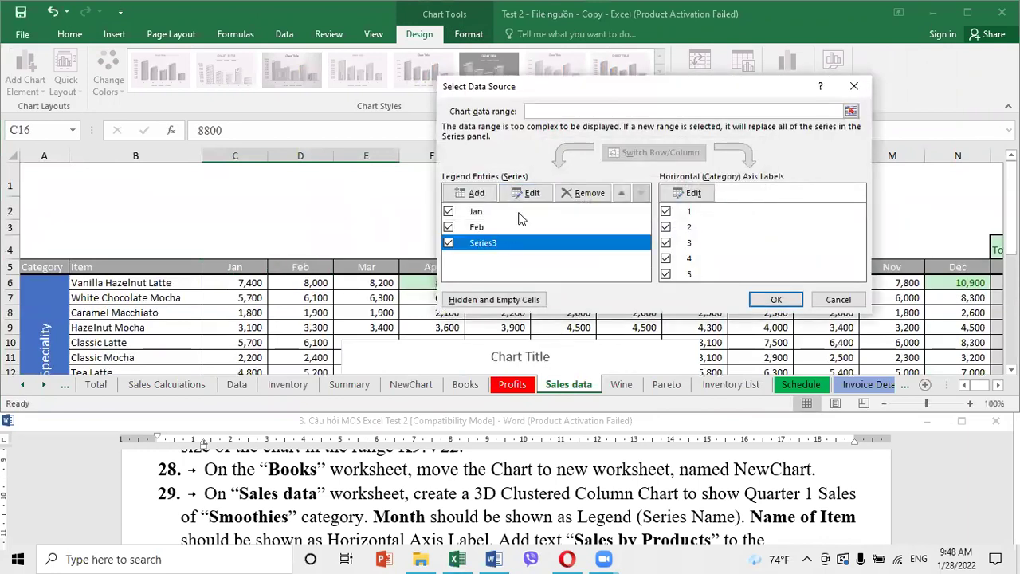
{"action": "left_click", "coordinate": [528, 193]}
{"action": "left_click", "coordinate": [360, 266]}
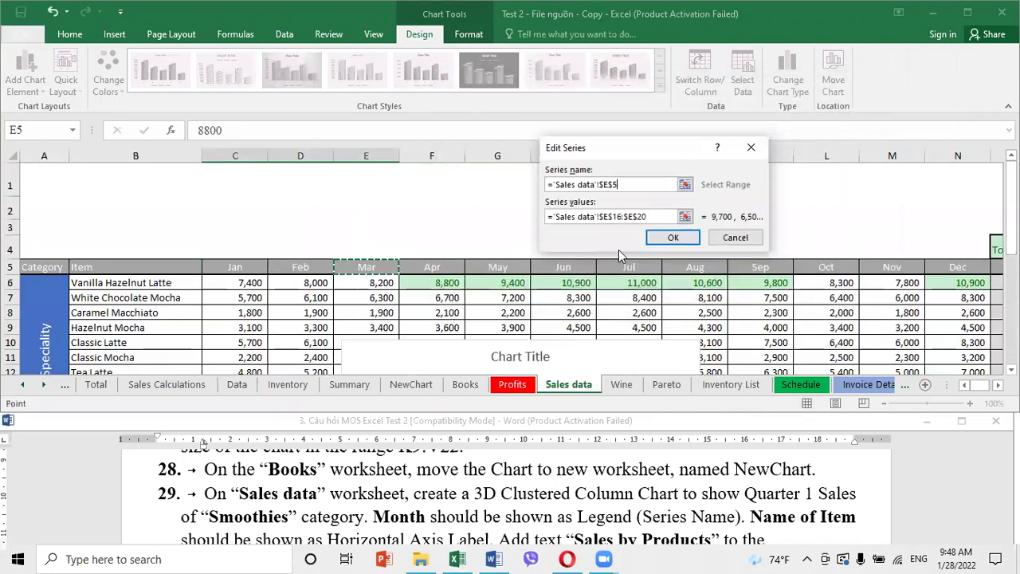
{"action": "left_click", "coordinate": [671, 240]}
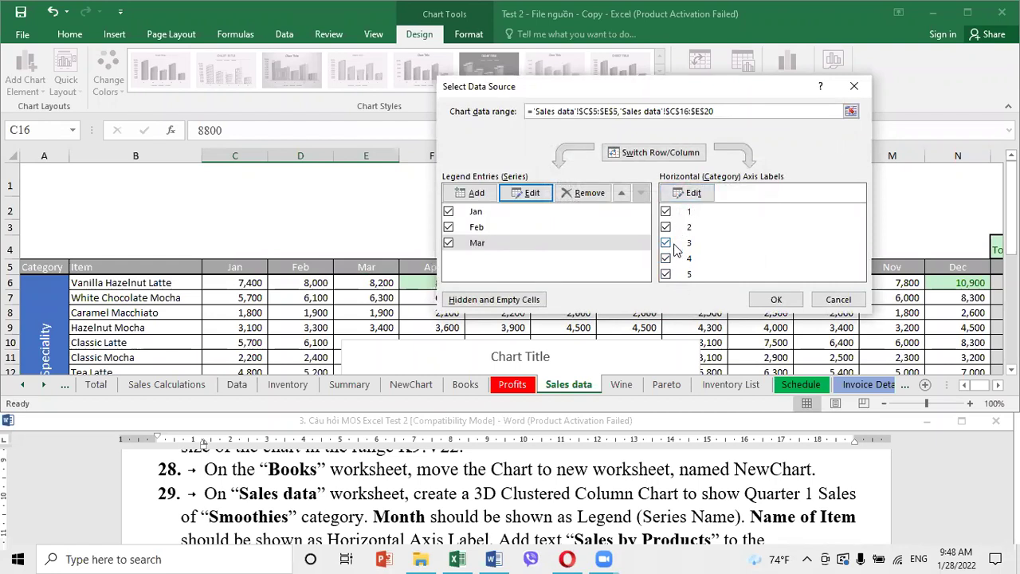
Set the horizontal axis labels to the item names in B6:B15 and apply the changes
{"action": "left_click", "coordinate": [692, 196]}
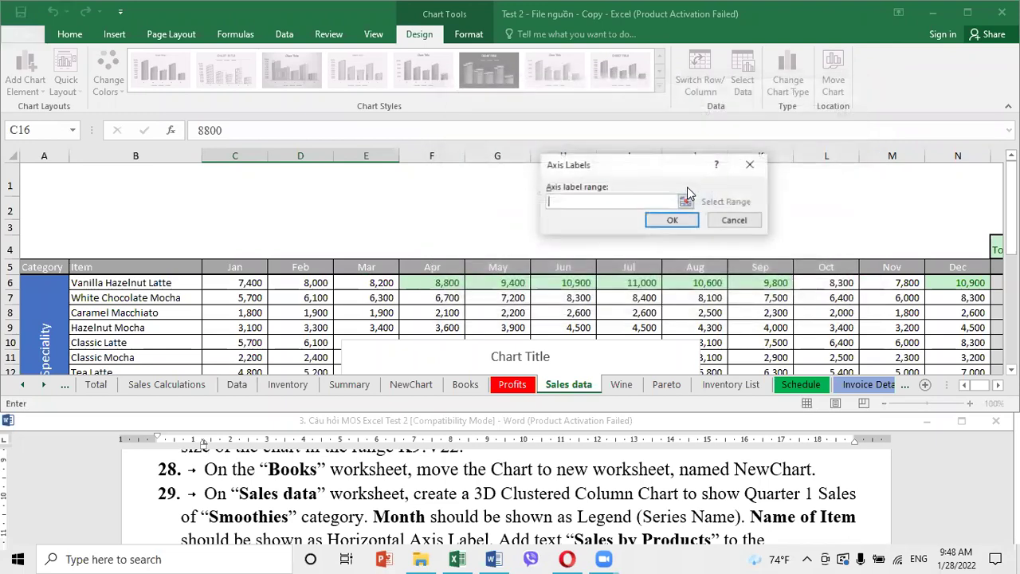
{"action": "key", "text": "BackSpace"}
{"action": "scroll", "coordinate": [143, 325], "scroll_direction": "down", "scroll_amount": 1}
{"action": "scroll", "coordinate": [144, 325], "scroll_direction": "down", "scroll_amount": 1}
{"action": "scroll", "coordinate": [151, 255], "scroll_direction": "up", "scroll_amount": 1}
{"action": "left_click", "coordinate": [163, 212]}
{"action": "left_click_drag", "start_coordinate": [164, 217], "coordinate": [157, 339]}
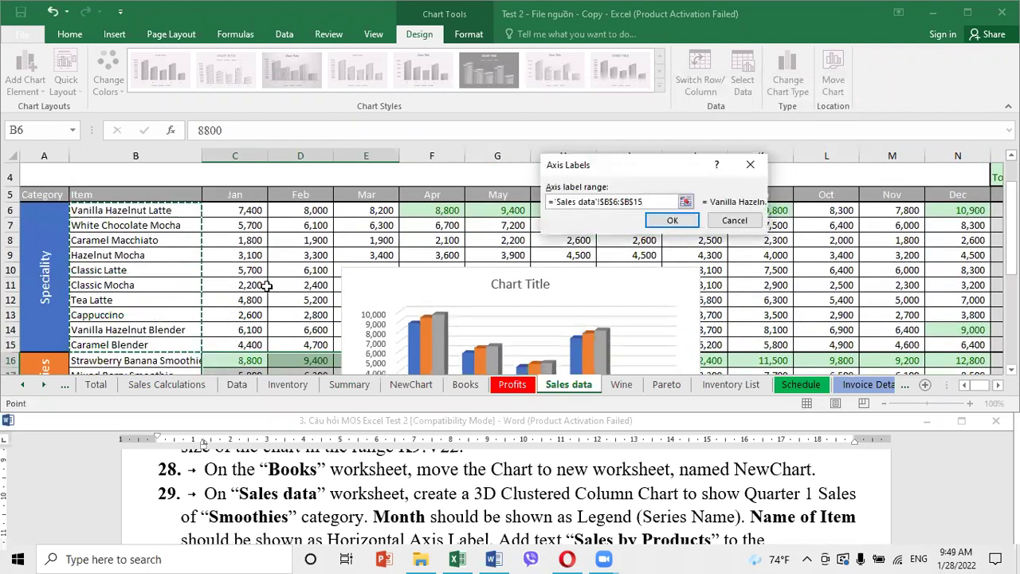
{"action": "left_click", "coordinate": [668, 223]}
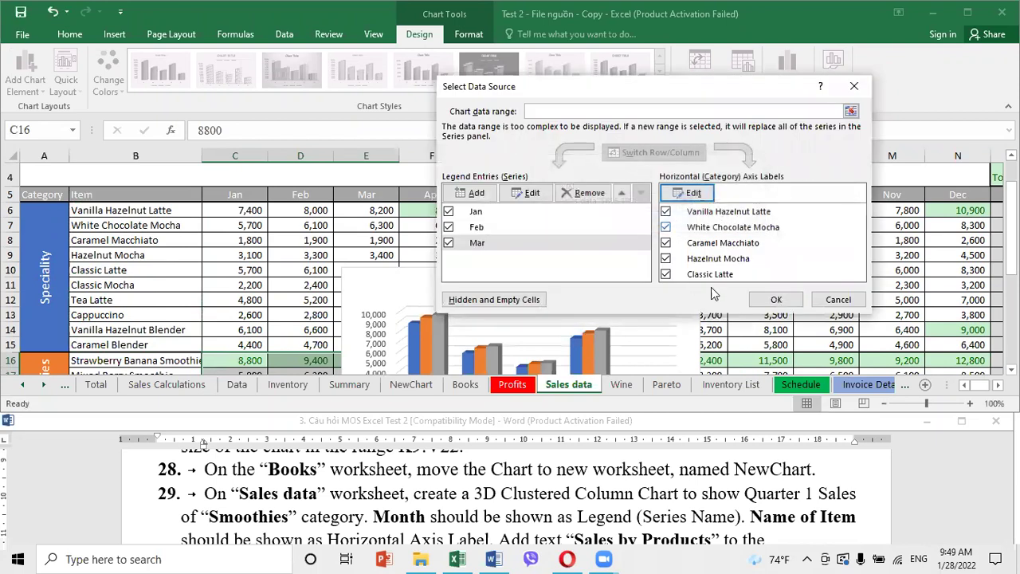
{"action": "left_click", "coordinate": [784, 303]}
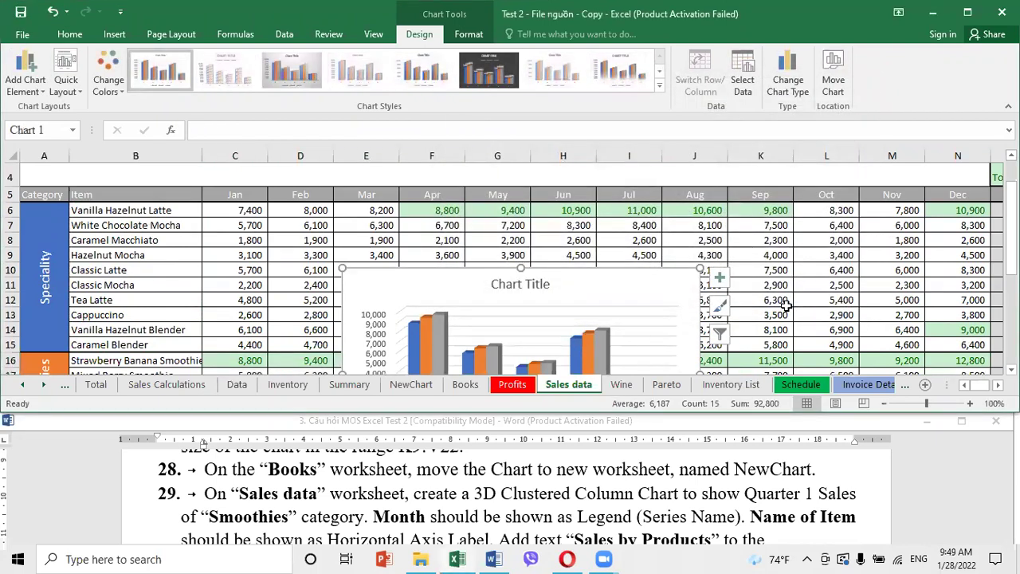
Change the chart title to 'Sales by Products'
{"action": "left_click", "coordinate": [587, 513]}
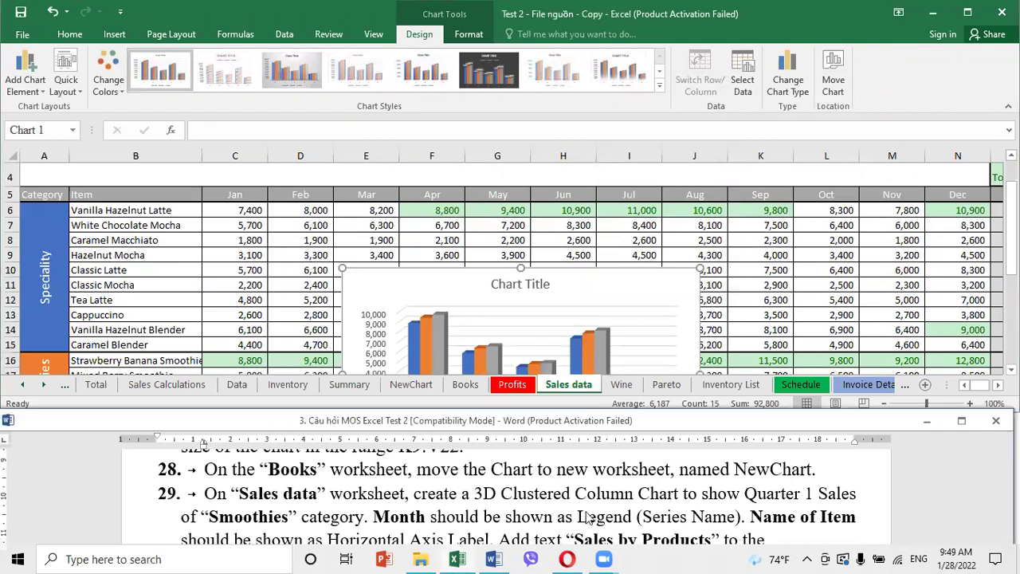
{"action": "scroll", "coordinate": [586, 513], "scroll_direction": "down", "scroll_amount": 1}
{"action": "scroll", "coordinate": [588, 513], "scroll_direction": "down", "scroll_amount": 1}
{"action": "left_click_drag", "start_coordinate": [575, 495], "coordinate": [715, 496]}
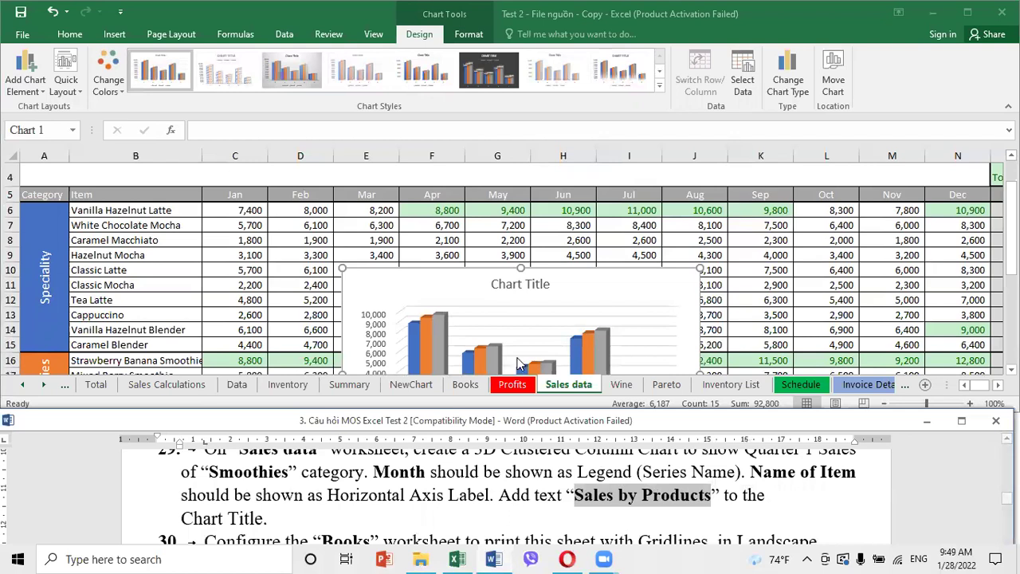
{"action": "left_click", "coordinate": [533, 275]}
{"action": "left_click", "coordinate": [501, 277]}
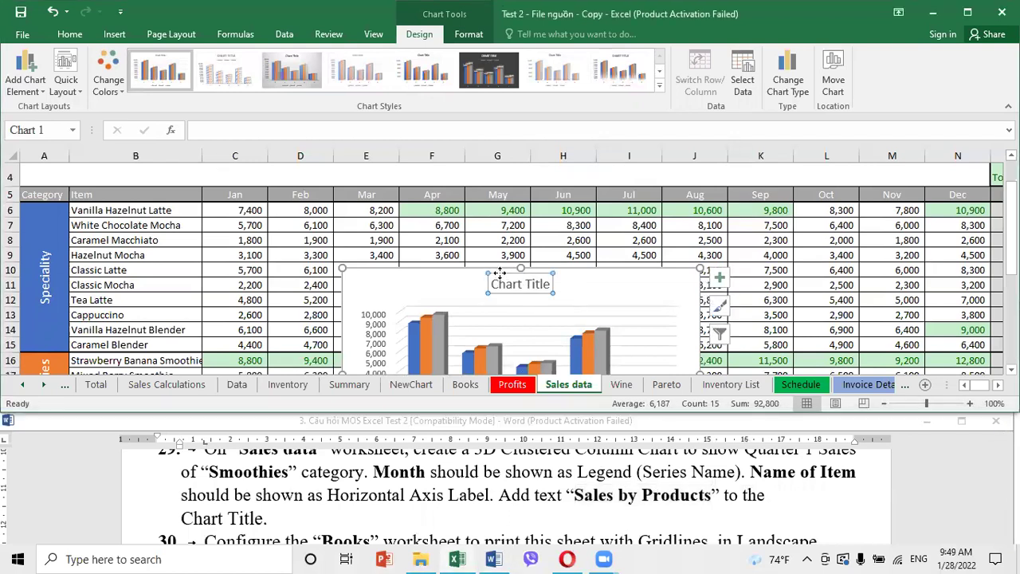
{"action": "left_click", "coordinate": [242, 136]}
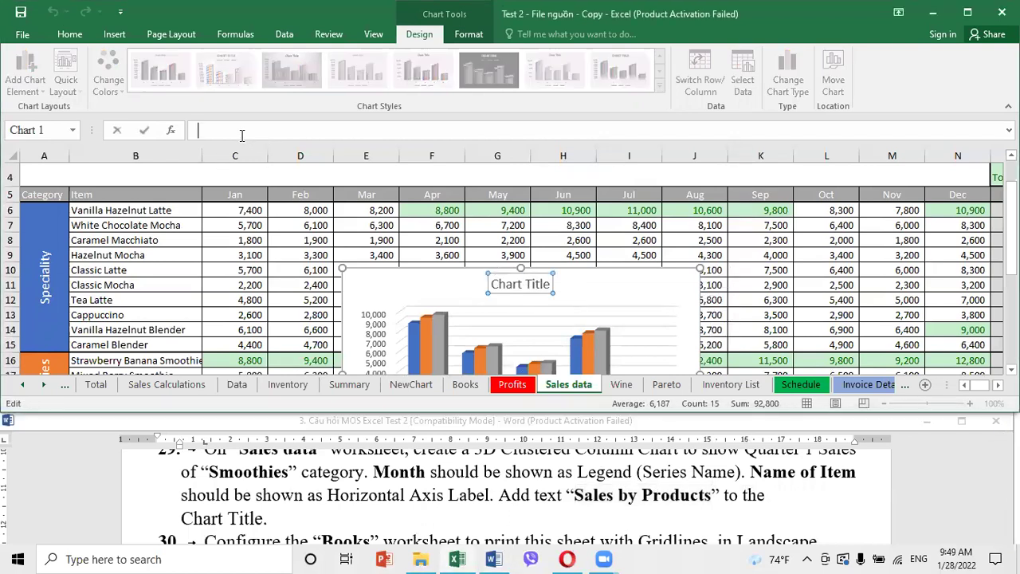
{"action": "key", "text": "ctrl+v"}
{"action": "key", "text": "Return"}
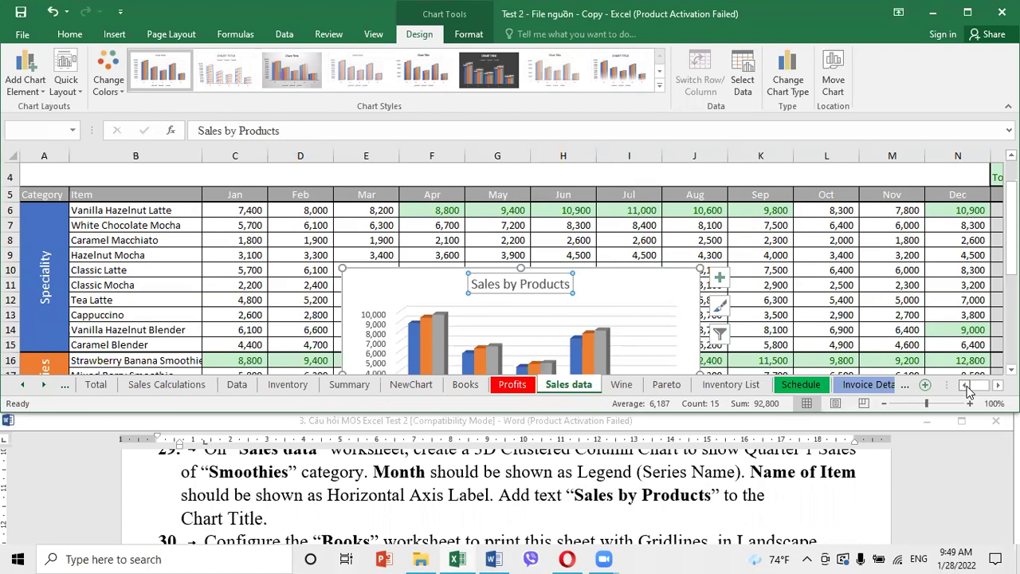
Position the chart beside the data over columns P–U, right of TOTAL
{"action": "left_click_drag", "start_coordinate": [678, 269], "coordinate": [961, 228]}
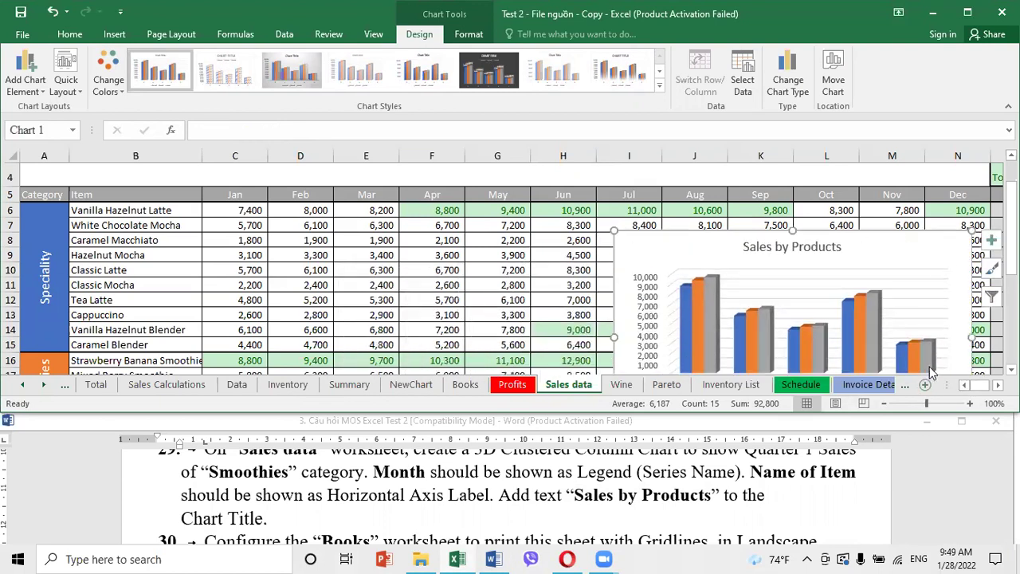
{"action": "left_click", "coordinate": [998, 385]}
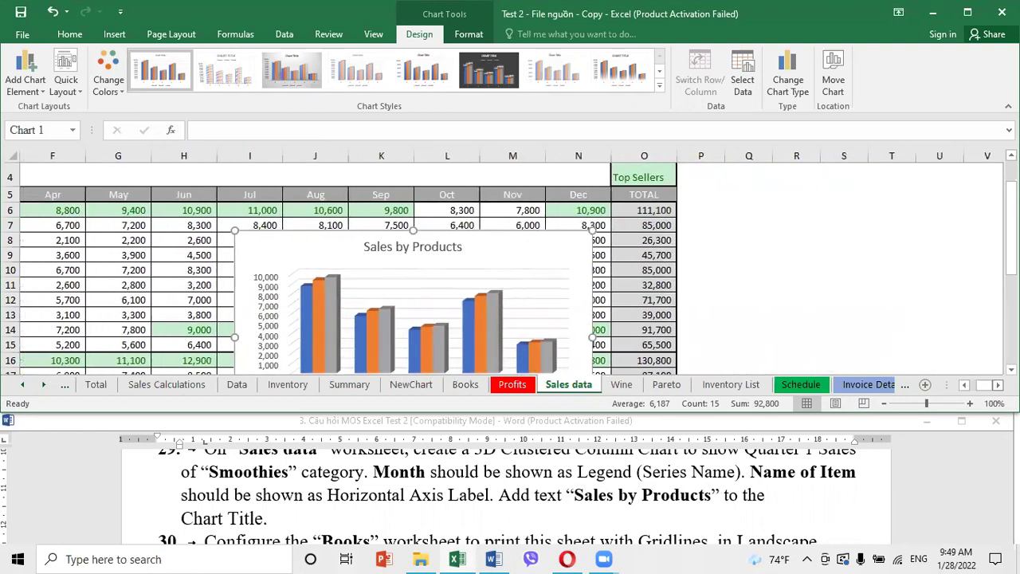
{"action": "left_click_drag", "start_coordinate": [502, 240], "coordinate": [444, 191]}
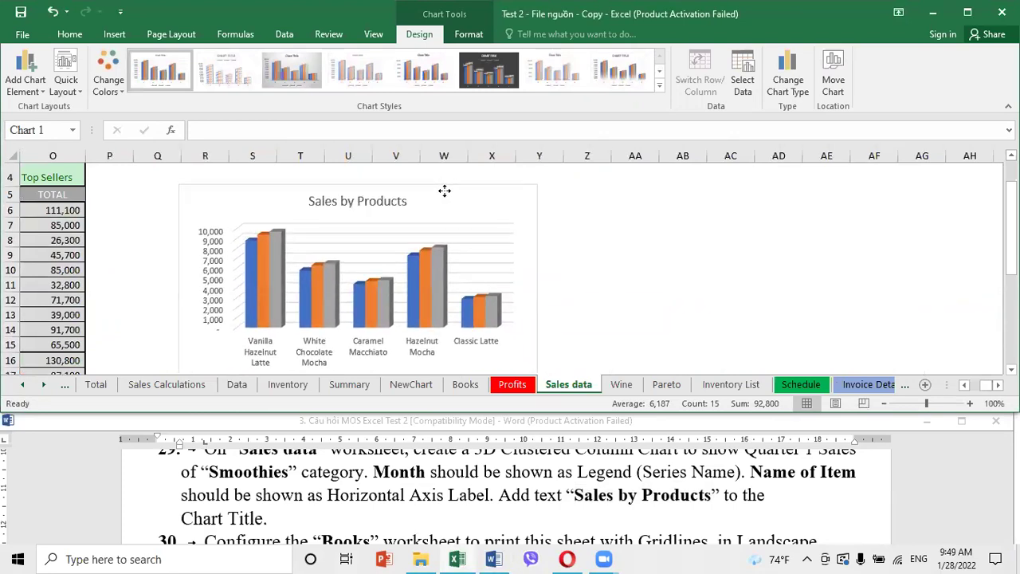
{"action": "mouse_move", "coordinate": [445, 192]}
{"action": "left_mouse_down"}
{"action": "mouse_move", "coordinate": [449, 182]}
{"action": "mouse_move", "coordinate": [444, 191]}
{"action": "left_mouse_up"}
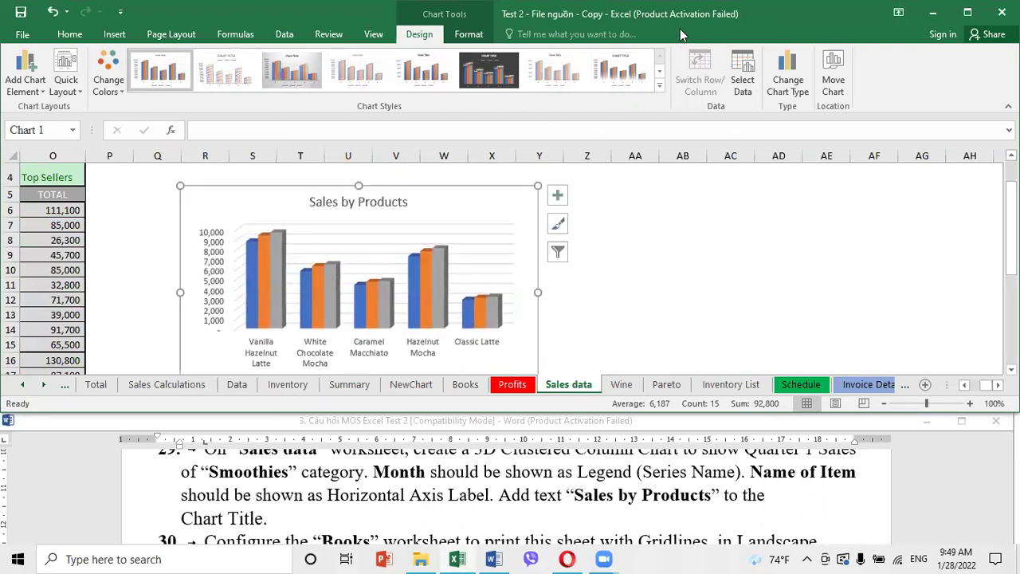
{"action": "left_click", "coordinate": [460, 476]}
{"action": "scroll", "coordinate": [447, 490], "scroll_direction": "down", "scroll_amount": 2}
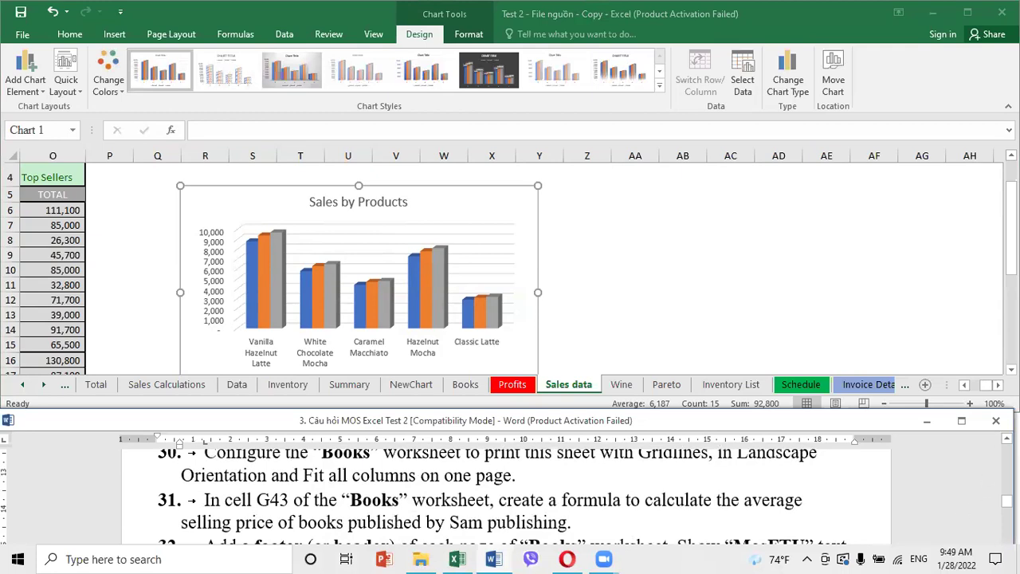
{"action": "scroll", "coordinate": [510, 490], "scroll_direction": "up", "scroll_amount": 1}
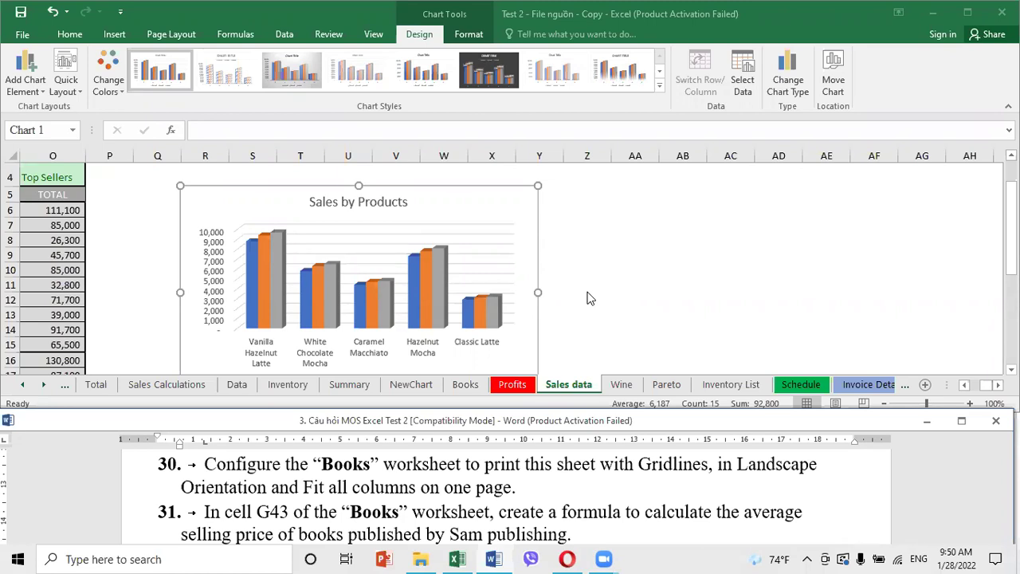
{"action": "left_click", "coordinate": [547, 47]}
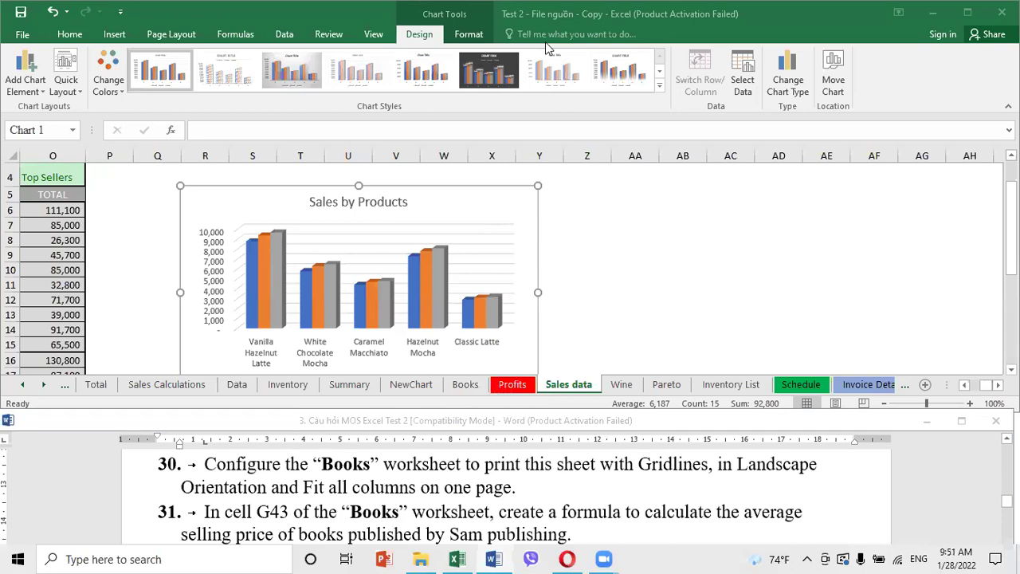
On the Books sheet, view and print gridlines and set landscape orientation
{"action": "left_click", "coordinate": [467, 387]}
{"action": "left_click", "coordinate": [170, 35]}
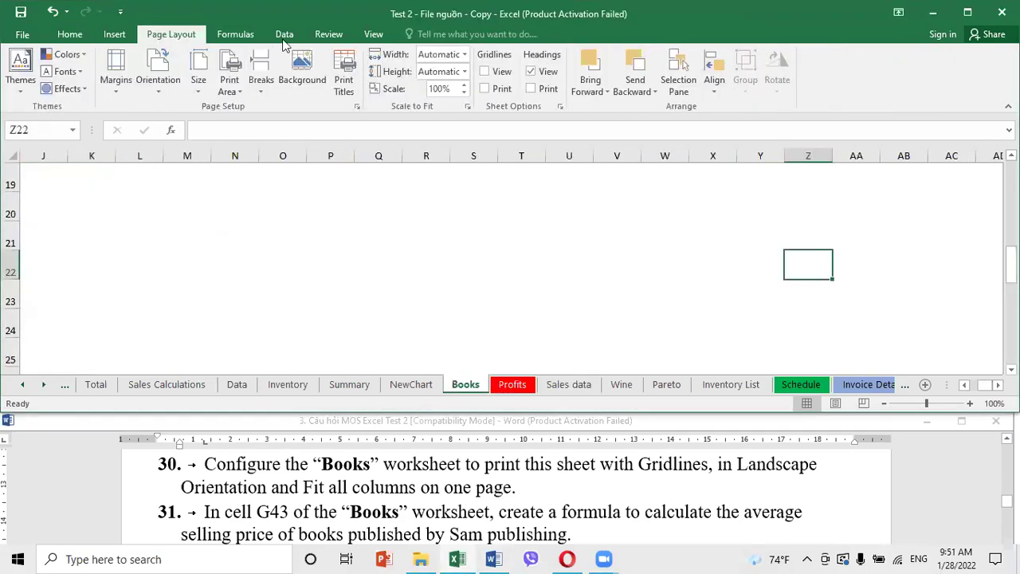
{"action": "left_click", "coordinate": [372, 35]}
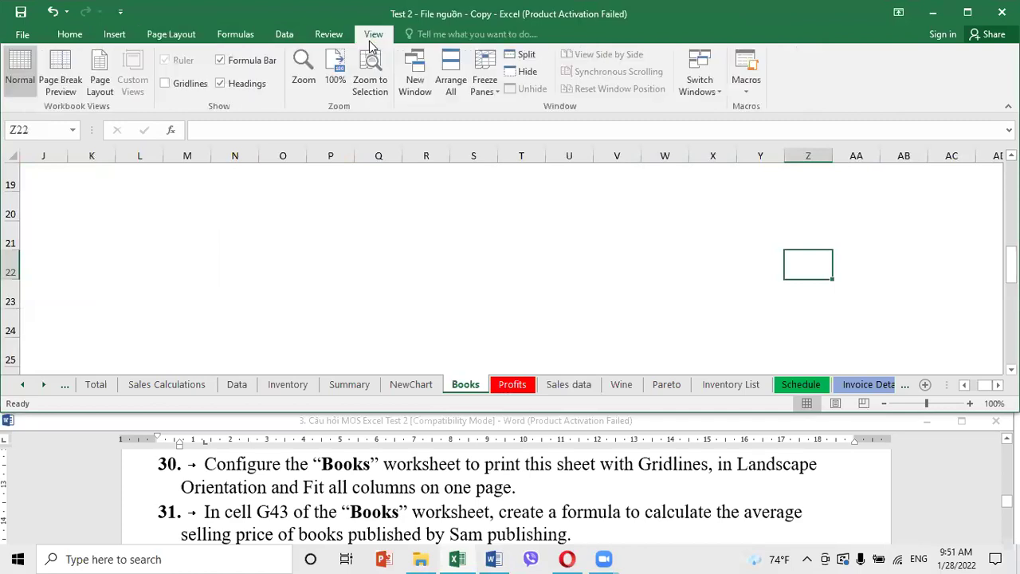
{"action": "left_click", "coordinate": [179, 34]}
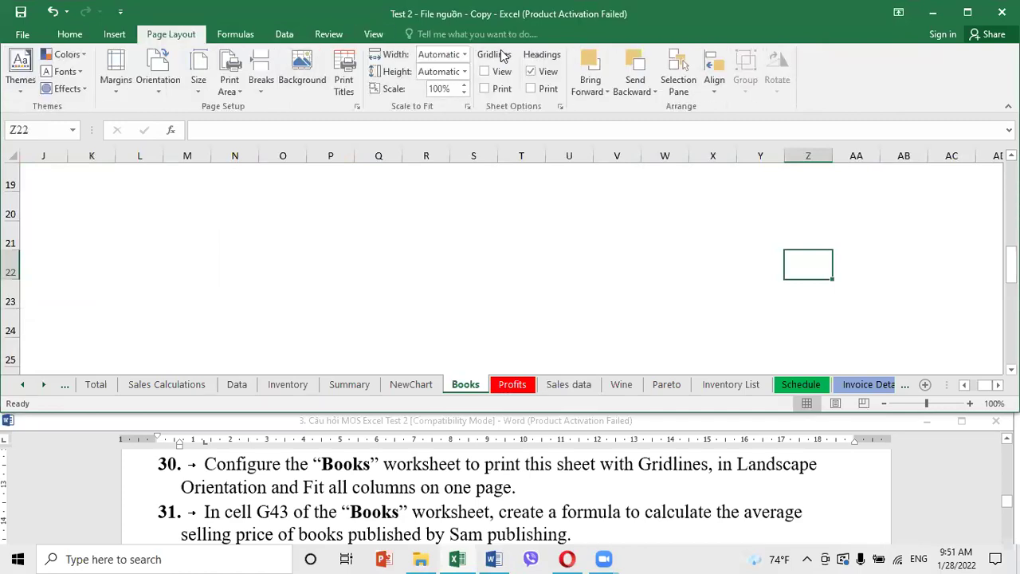
{"action": "left_click", "coordinate": [485, 71]}
{"action": "left_click", "coordinate": [485, 88]}
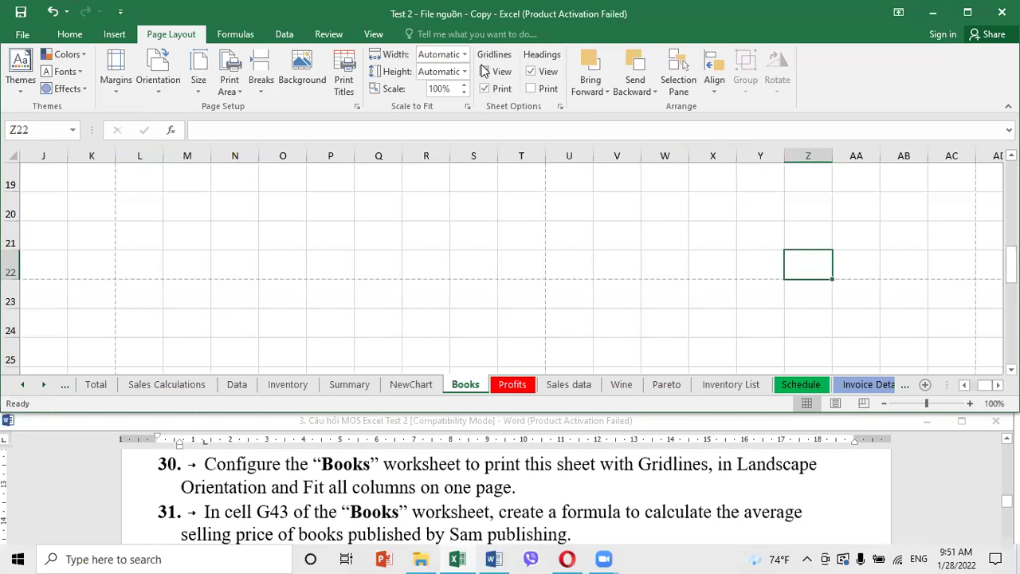
{"action": "left_click", "coordinate": [159, 73]}
{"action": "left_click", "coordinate": [177, 146]}
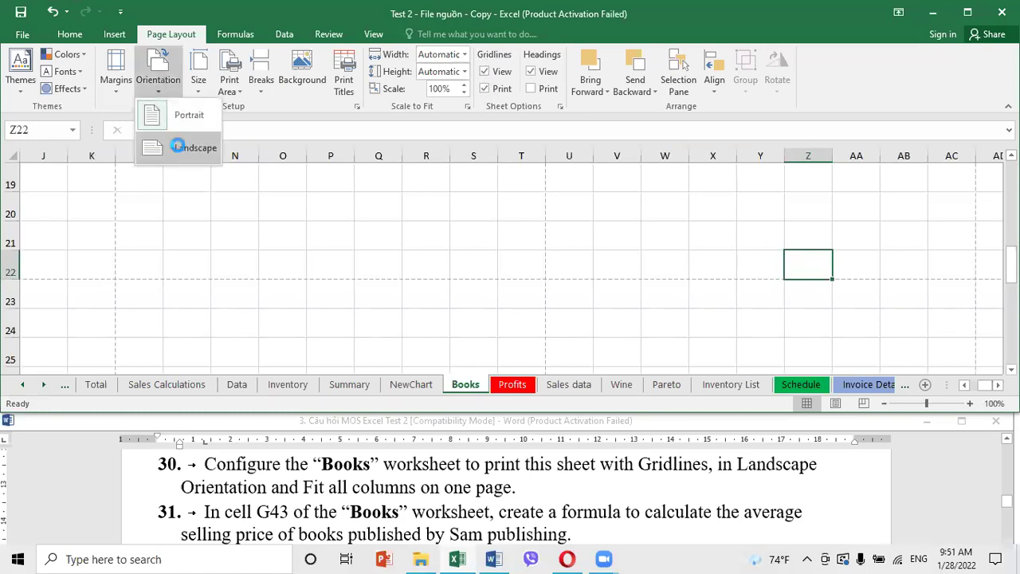
Scale the Books sheet to fit 1 page wide and 1 page tall
{"action": "left_click", "coordinate": [465, 55]}
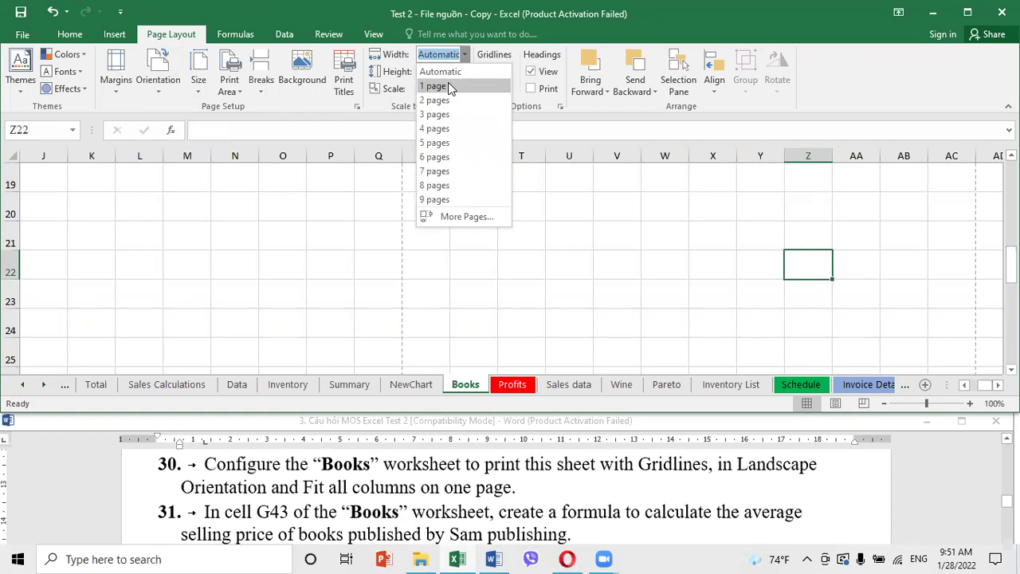
{"action": "left_click", "coordinate": [465, 71]}
{"action": "left_click", "coordinate": [465, 72]}
{"action": "left_click", "coordinate": [465, 72]}
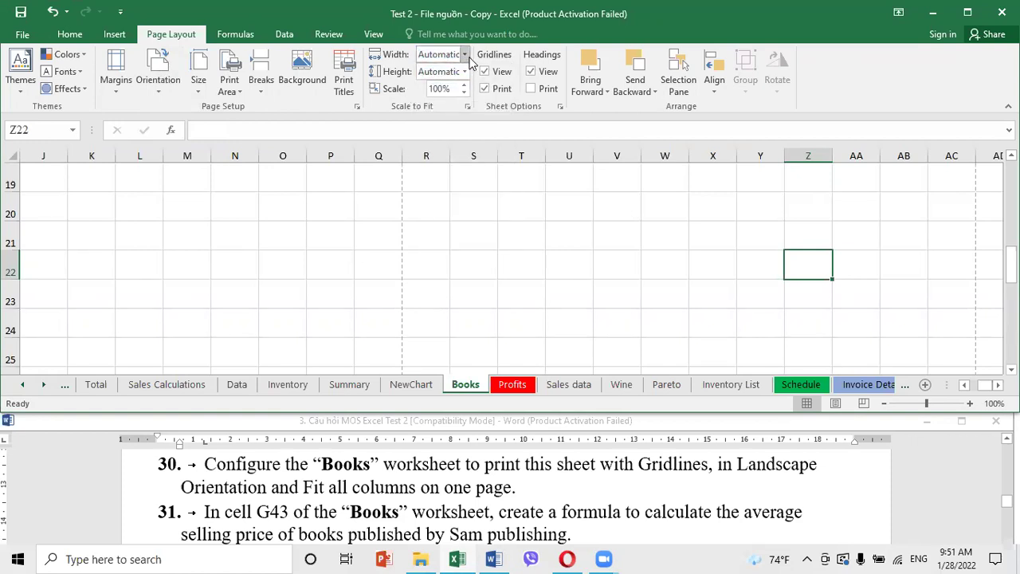
{"action": "left_click", "coordinate": [465, 54]}
{"action": "left_click", "coordinate": [465, 54]}
{"action": "left_click", "coordinate": [465, 71]}
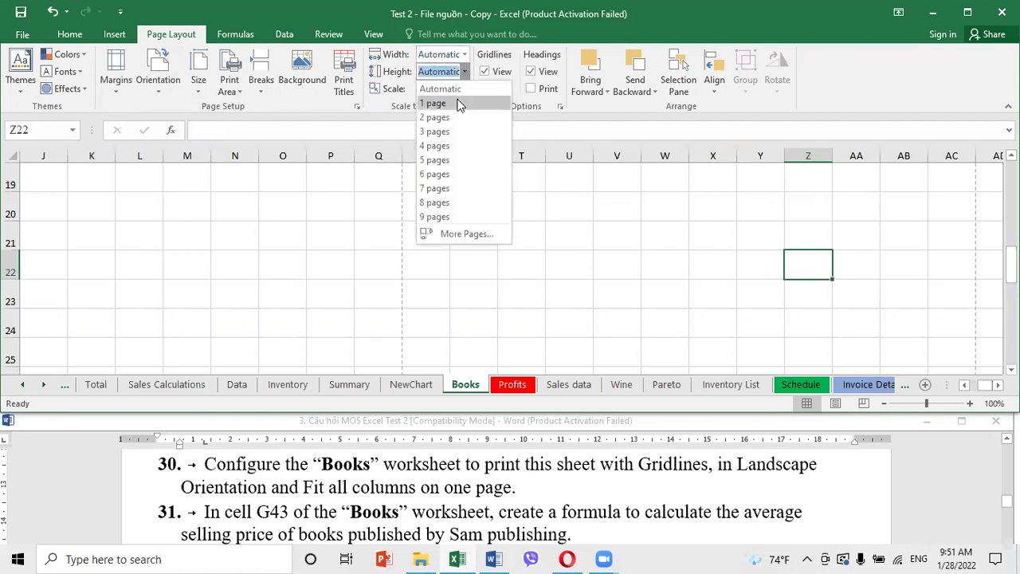
{"action": "left_click", "coordinate": [465, 55]}
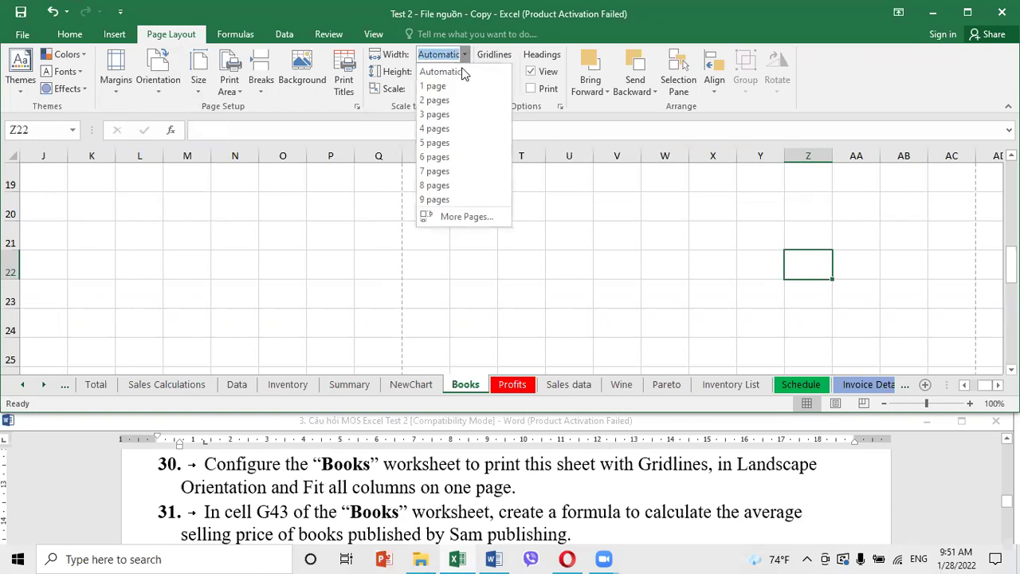
{"action": "left_click", "coordinate": [460, 86]}
{"action": "left_click", "coordinate": [466, 73]}
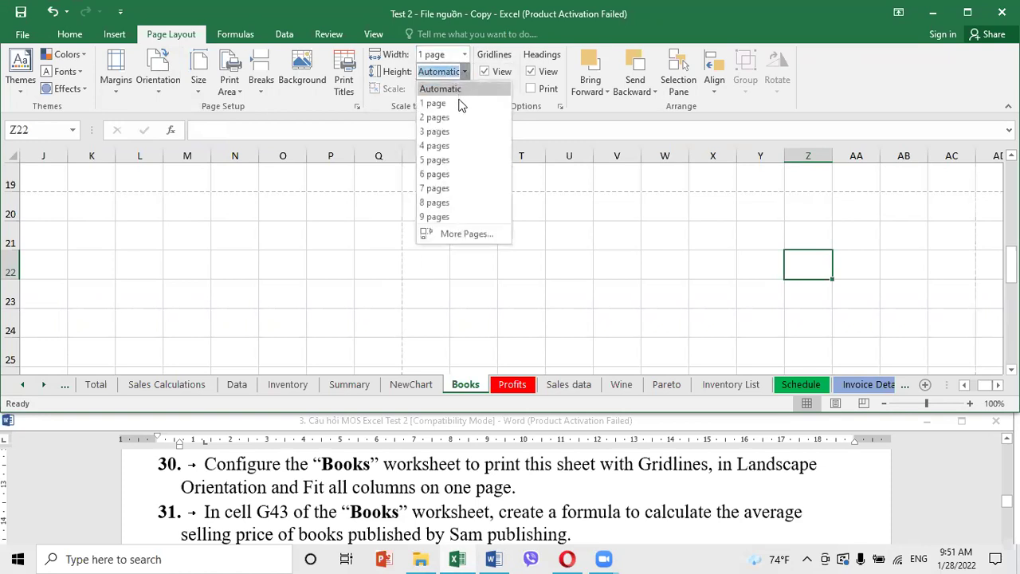
{"action": "left_click", "coordinate": [459, 105]}
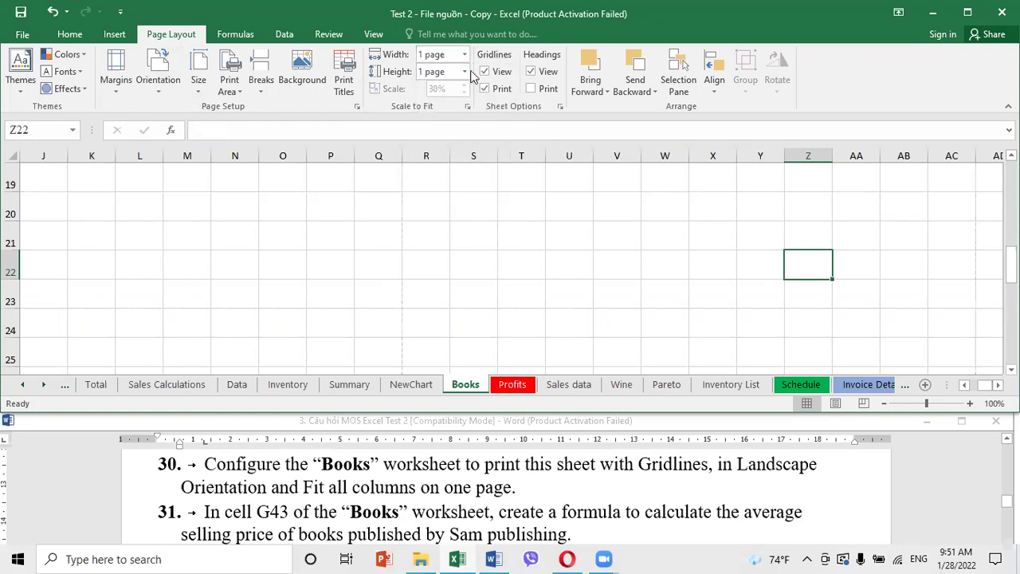
Reset the page height scaling to Automatic, keeping the width at 1 page
{"action": "left_click", "coordinate": [466, 72]}
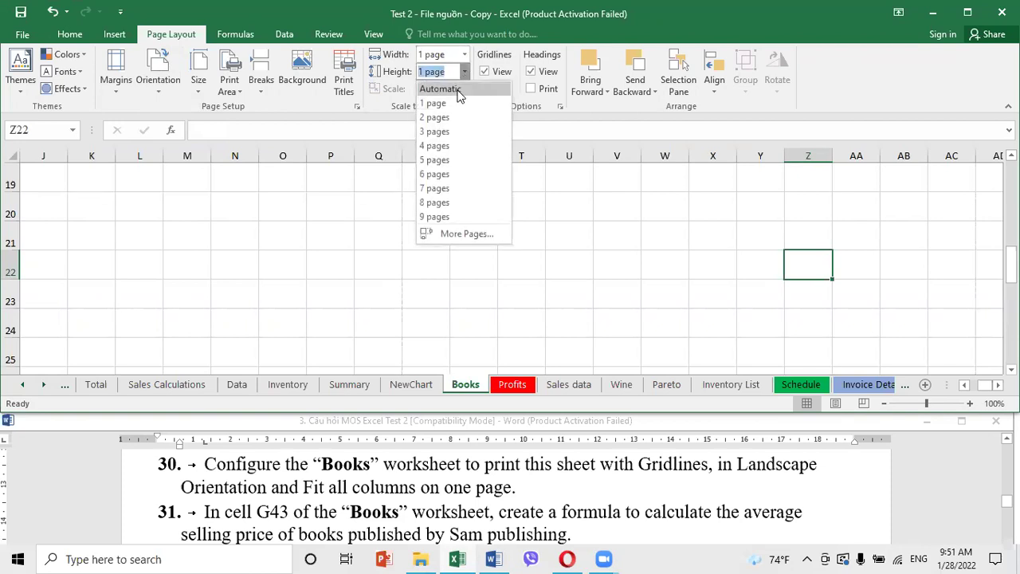
{"action": "left_click", "coordinate": [458, 90]}
{"action": "left_click", "coordinate": [458, 154]}
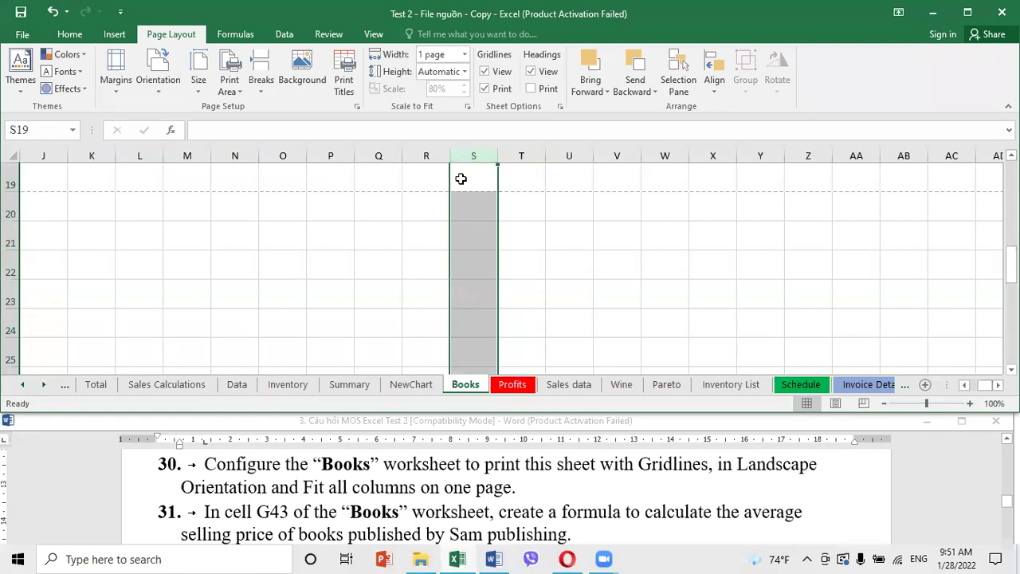
{"action": "left_click", "coordinate": [464, 55]}
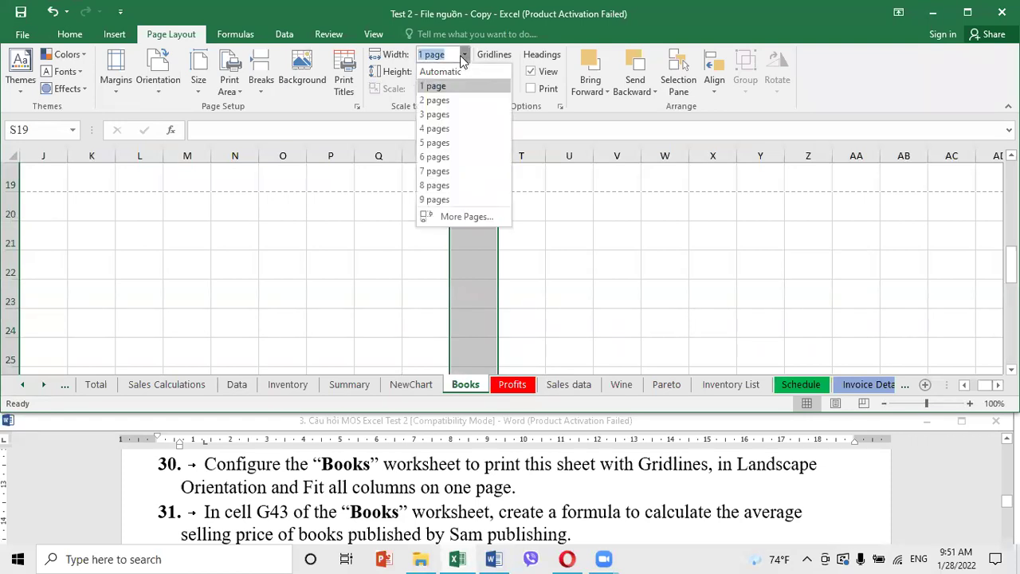
{"action": "left_click", "coordinate": [439, 85]}
{"action": "left_click", "coordinate": [398, 249]}
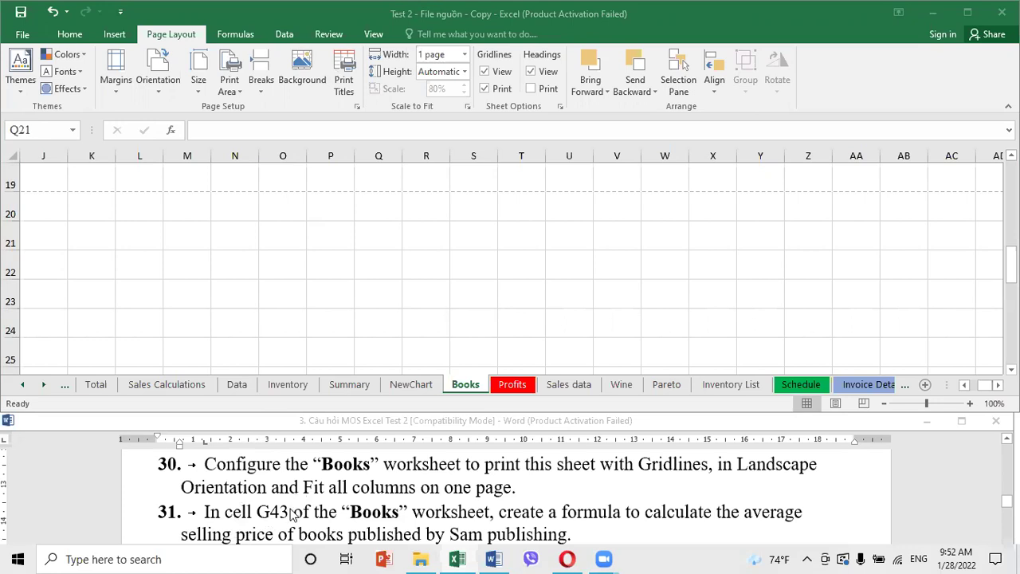
{"action": "left_click", "coordinate": [390, 524]}
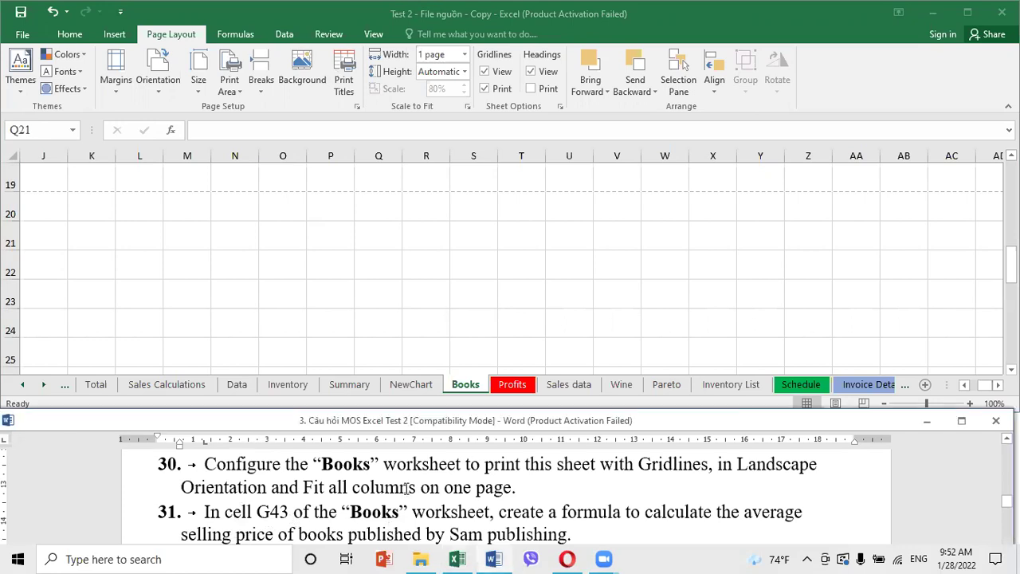
{"action": "left_click", "coordinate": [50, 131]}
{"action": "left_click", "coordinate": [50, 131]}
{"action": "type", "text": "g43"}
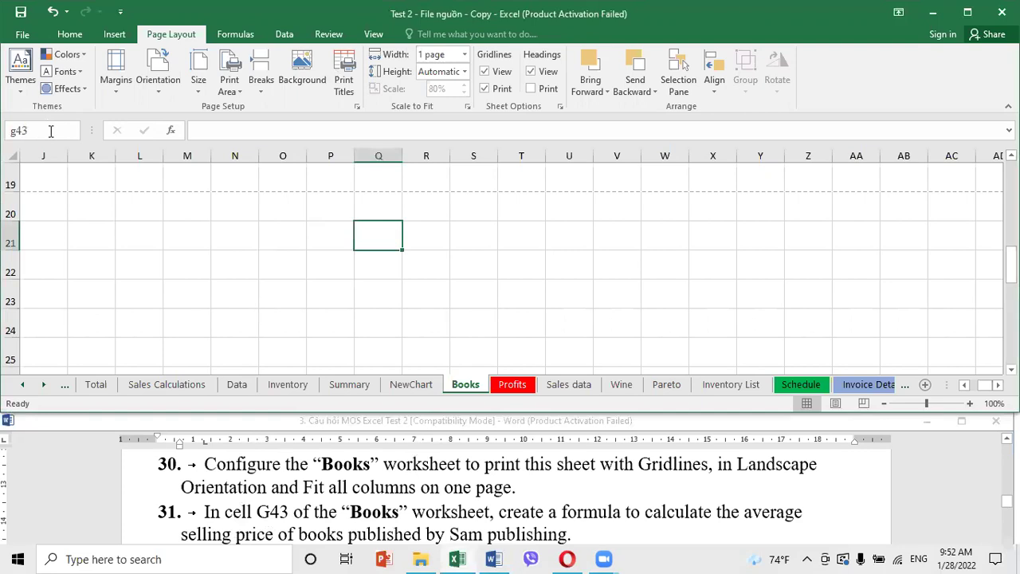
{"action": "key", "text": "Return"}
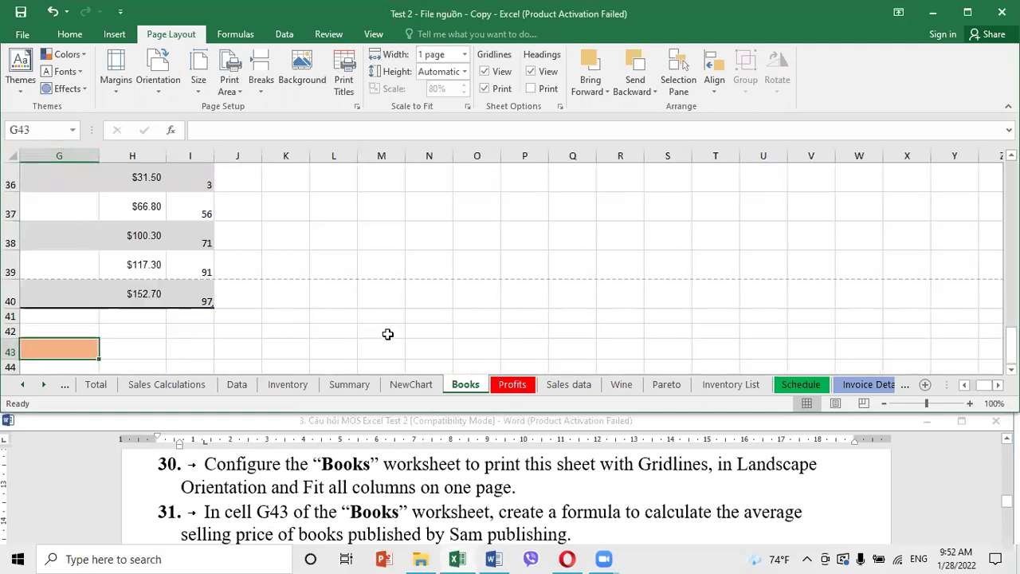
{"action": "left_click", "coordinate": [964, 385]}
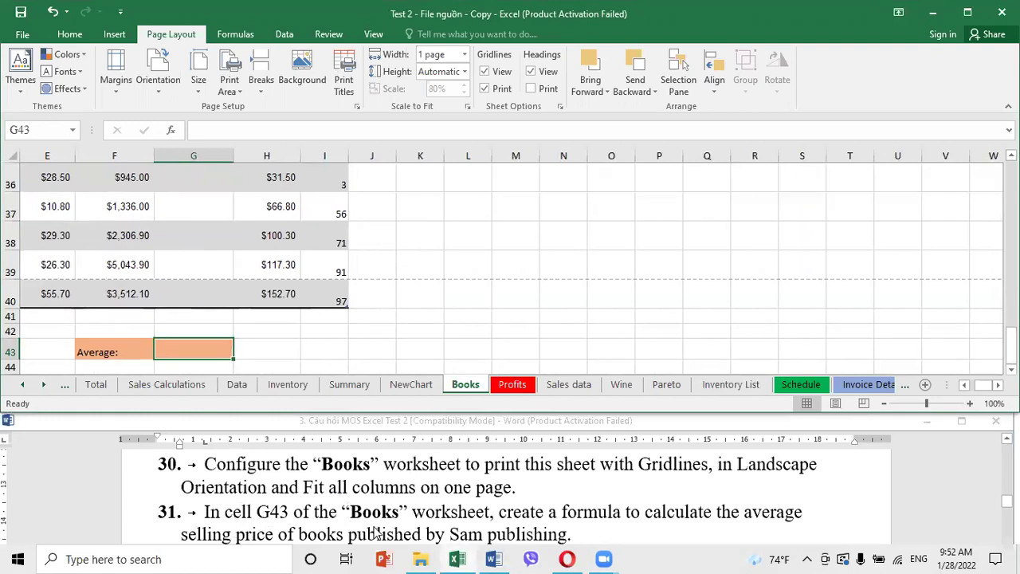
{"action": "scroll", "coordinate": [517, 534], "scroll_direction": "down", "scroll_amount": 1}
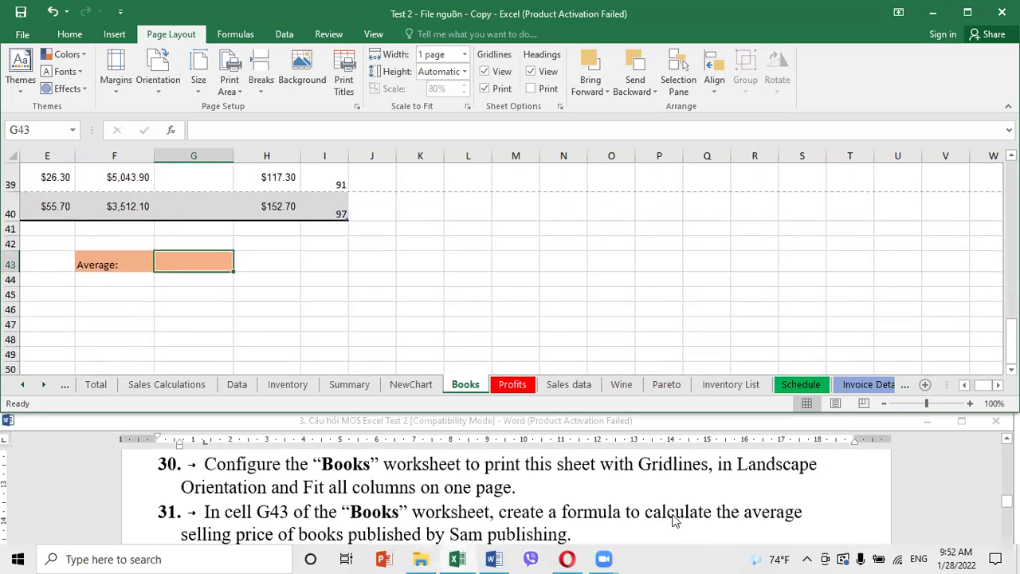
{"action": "left_click", "coordinate": [524, 508]}
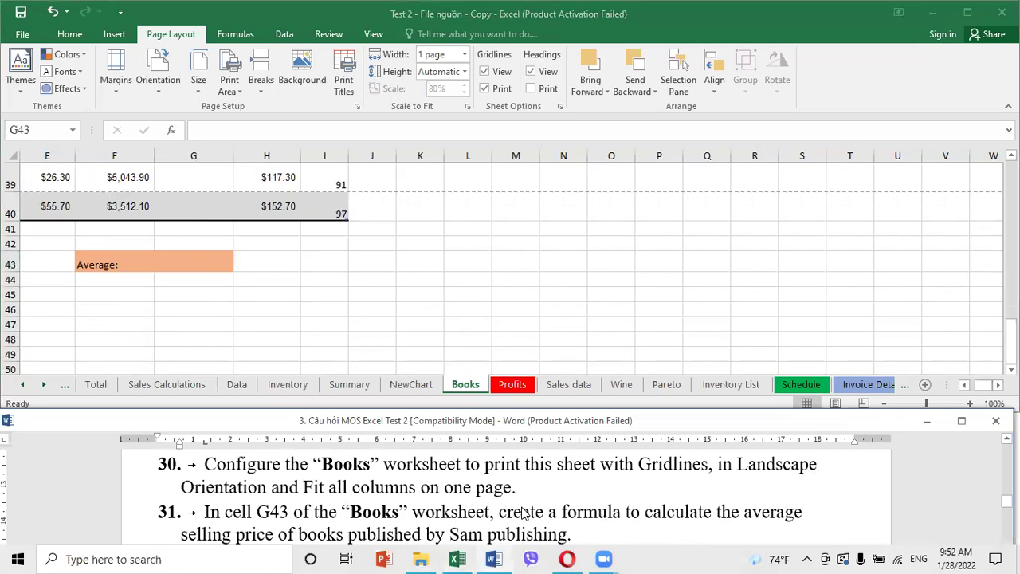
{"action": "scroll", "coordinate": [523, 508], "scroll_direction": "down", "scroll_amount": 1}
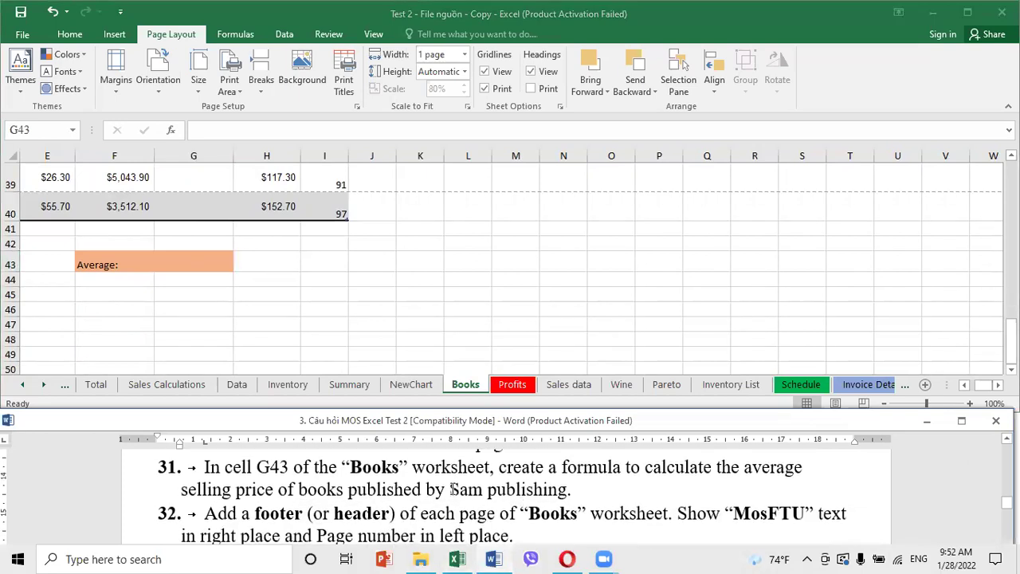
{"action": "left_click_drag", "start_coordinate": [452, 489], "coordinate": [588, 493]}
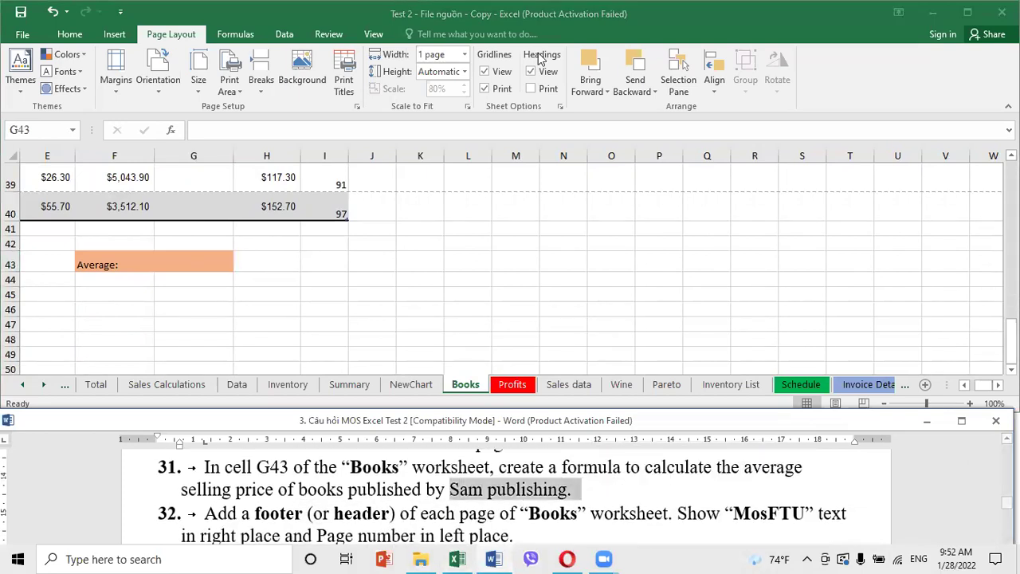
{"action": "left_click", "coordinate": [208, 261]}
{"action": "type", "text": "=sumi"}
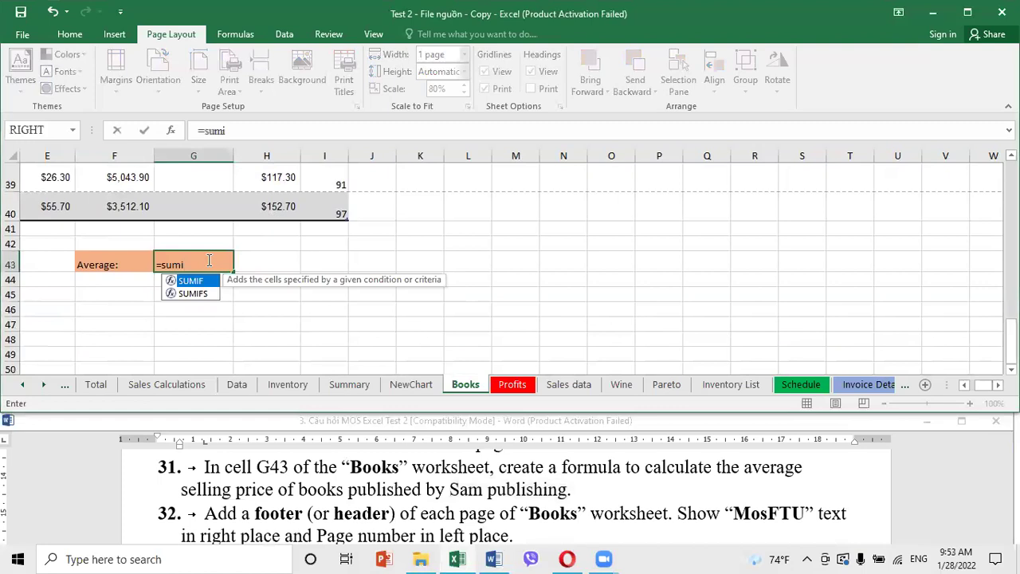
{"action": "double_click", "coordinate": [198, 280]}
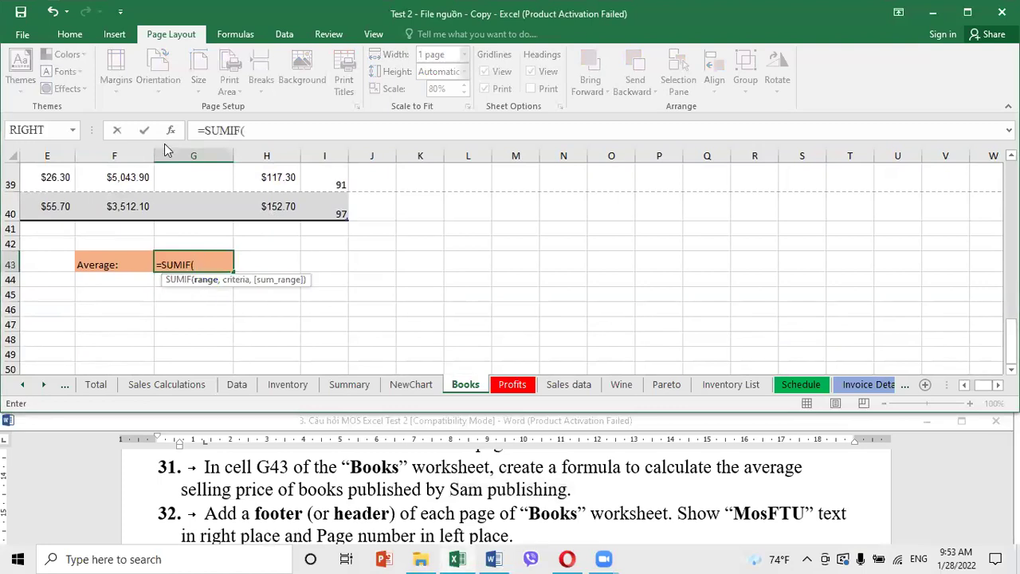
{"action": "left_click", "coordinate": [171, 130]}
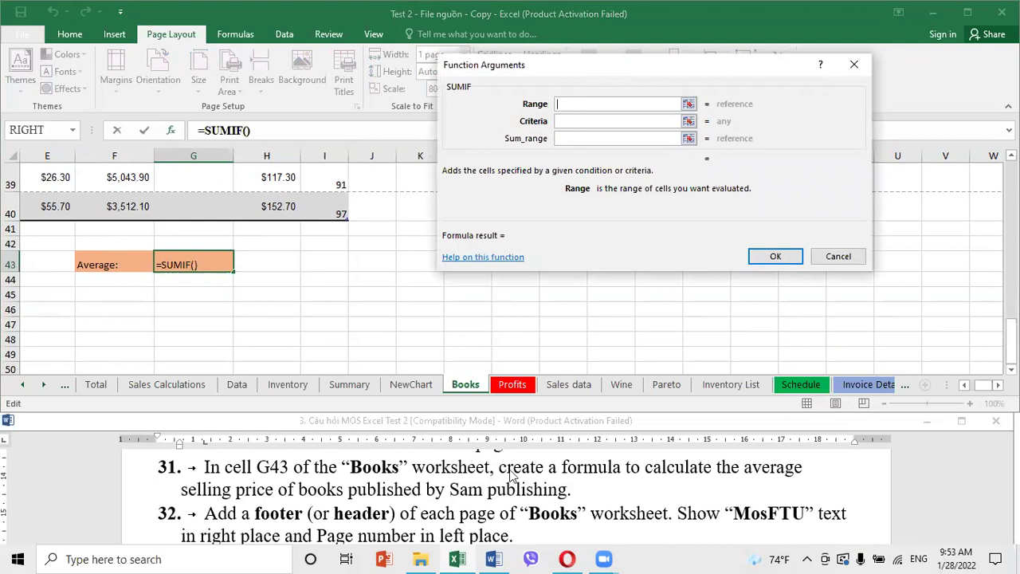
{"action": "left_click", "coordinate": [452, 494]}
{"action": "key", "text": "shift+End"}
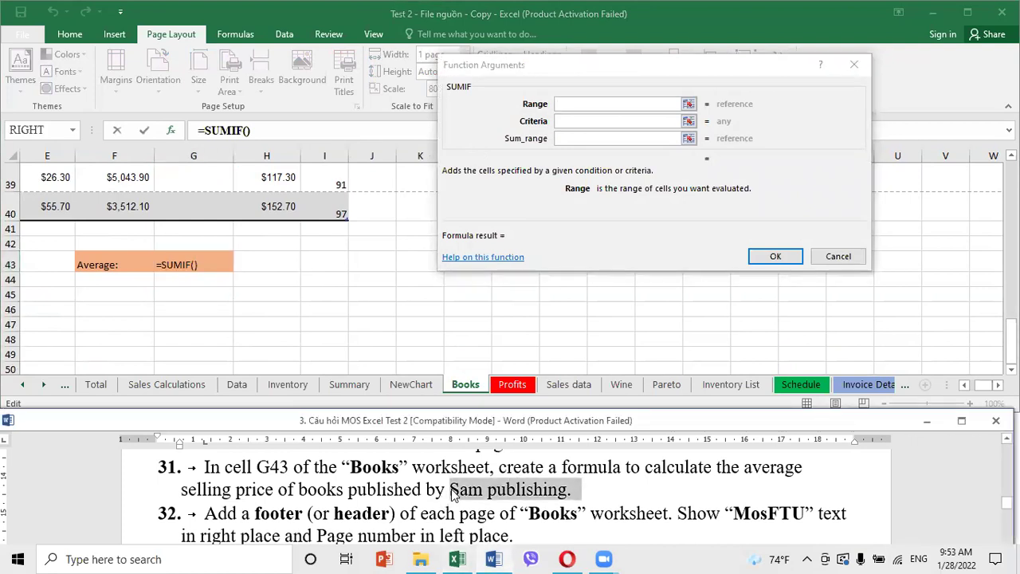
{"action": "key", "text": "shift+Left"}
{"action": "key", "text": "shift+Left"}
{"action": "key", "text": "ctrl+c"}
{"action": "left_click", "coordinate": [578, 121]}
{"action": "key", "text": "ctrl+v"}
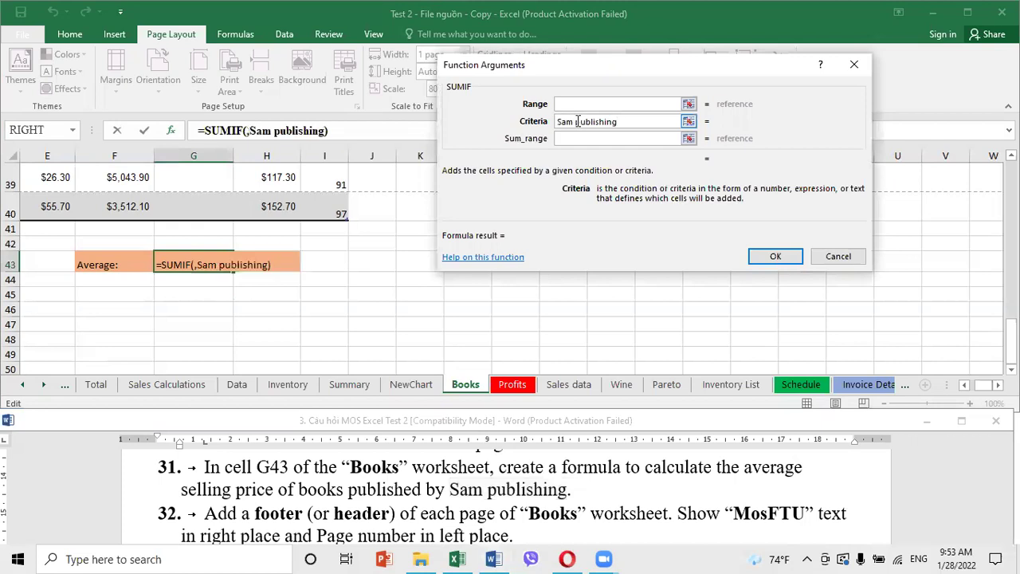
{"action": "left_click", "coordinate": [563, 105]}
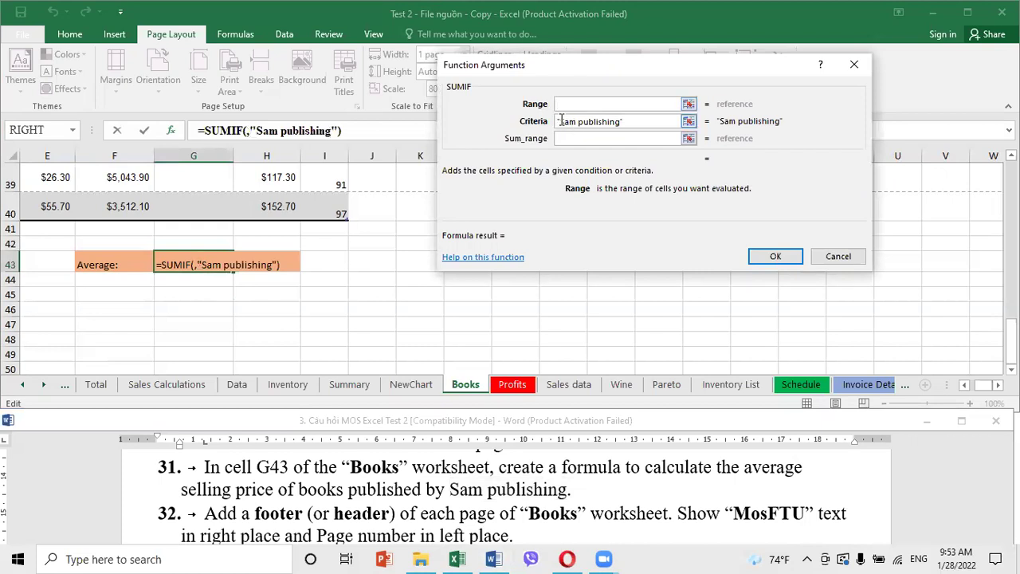
{"action": "left_click", "coordinate": [562, 120]}
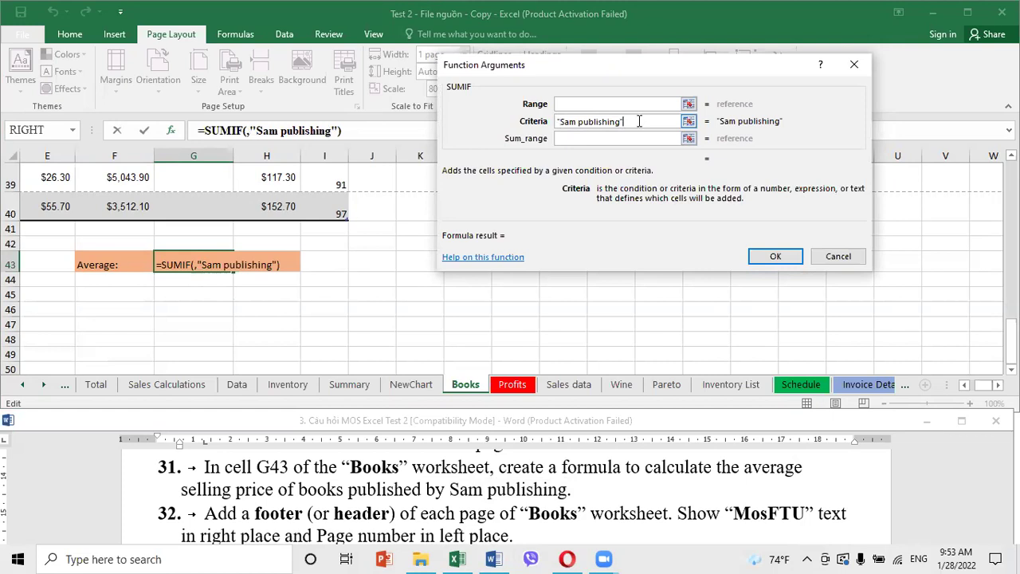
{"action": "left_click", "coordinate": [602, 110]}
{"action": "left_click", "coordinate": [596, 108]}
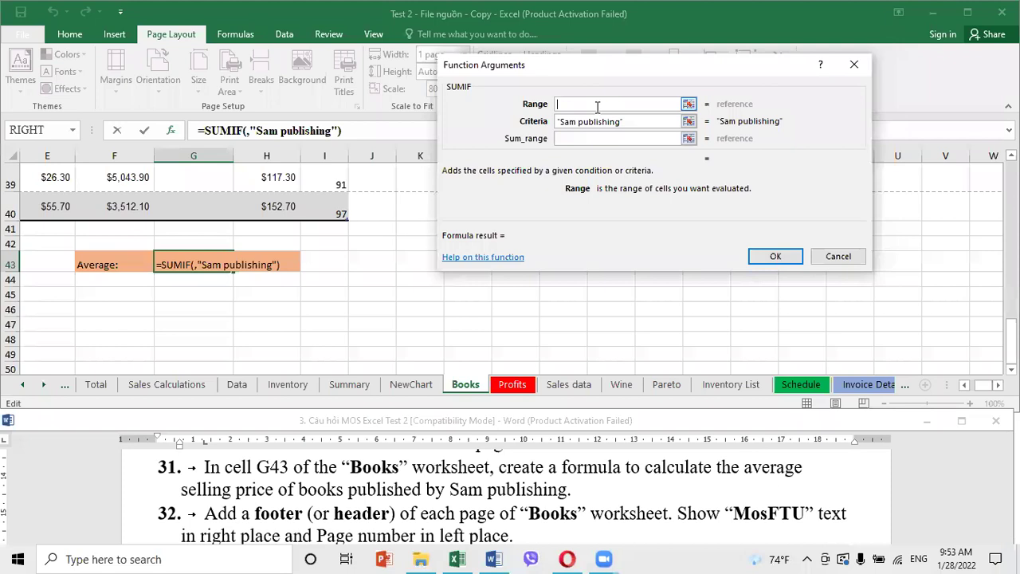
{"action": "scroll", "coordinate": [123, 303], "scroll_direction": "up", "scroll_amount": 6}
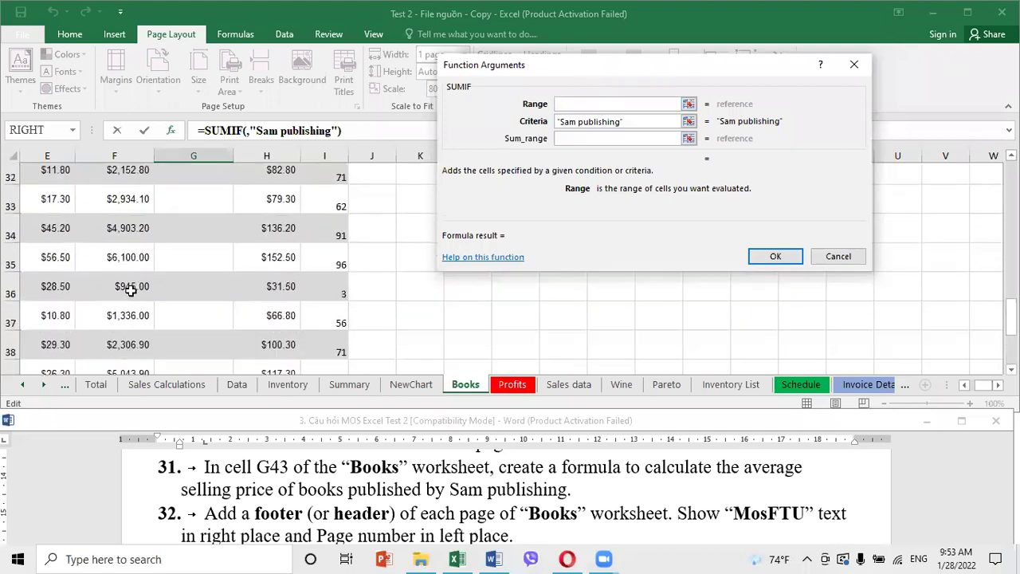
{"action": "scroll", "coordinate": [130, 293], "scroll_direction": "up", "scroll_amount": 2}
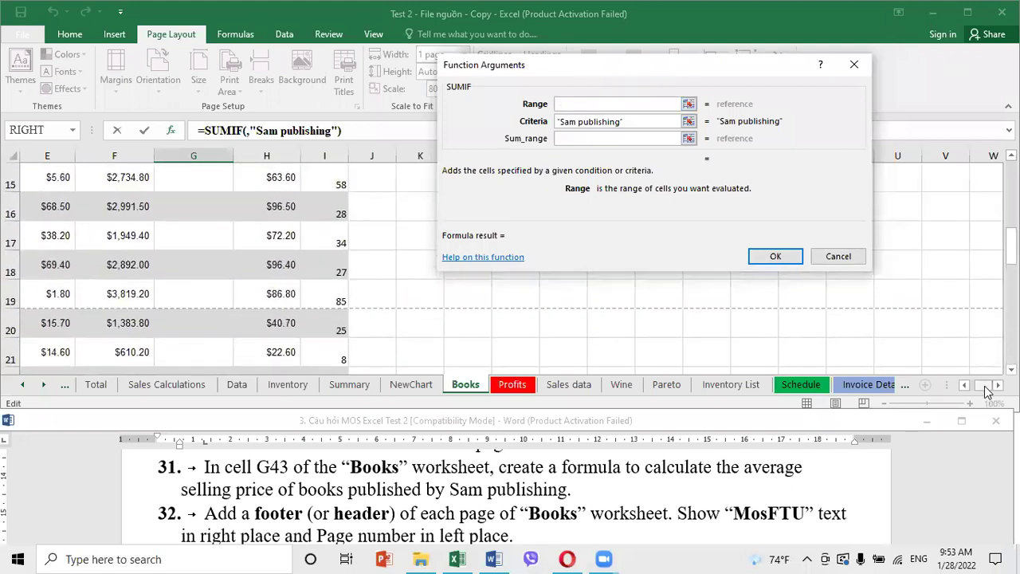
{"action": "left_click", "coordinate": [966, 388]}
{"action": "scroll", "coordinate": [150, 317], "scroll_direction": "up", "scroll_amount": 5}
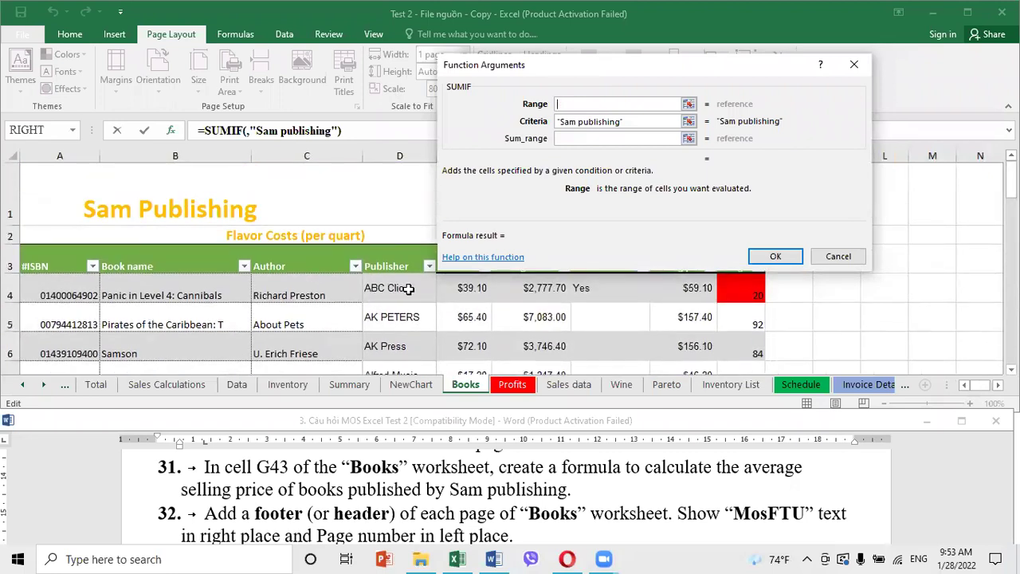
{"action": "scroll", "coordinate": [408, 290], "scroll_direction": "down", "scroll_amount": 2}
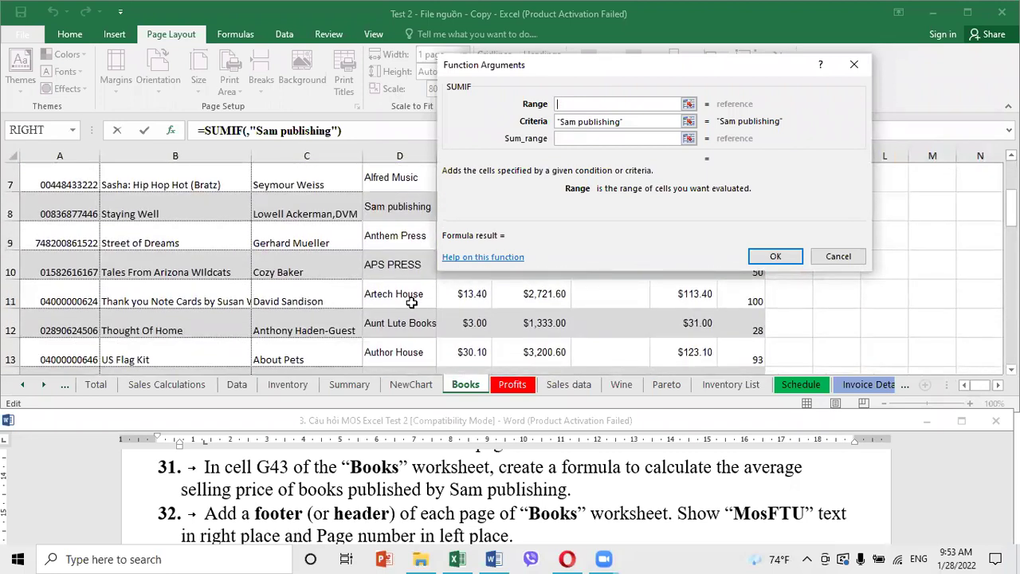
{"action": "scroll", "coordinate": [412, 302], "scroll_direction": "up", "scroll_amount": 2}
{"action": "left_click", "coordinate": [397, 293]}
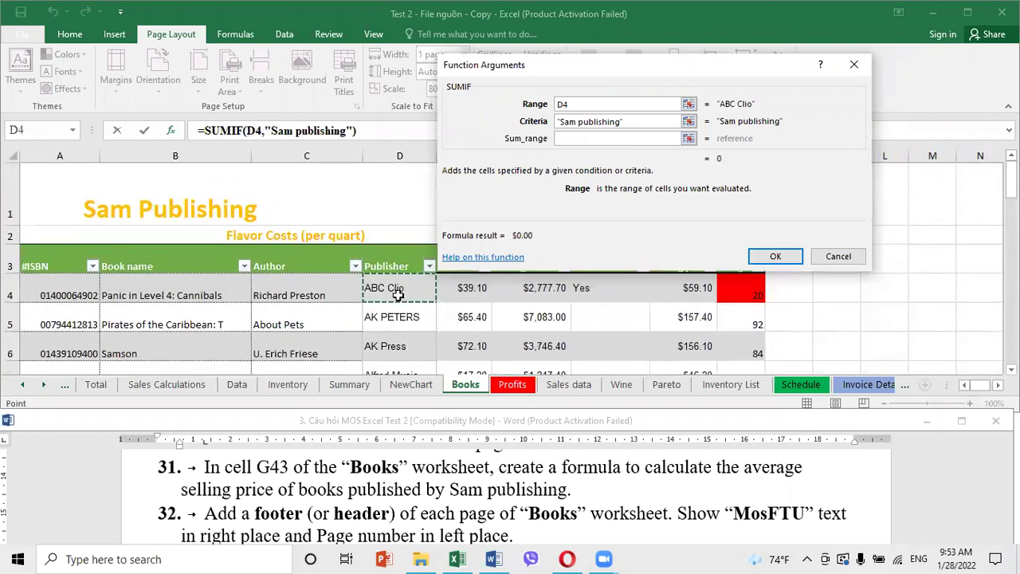
{"action": "key", "text": "ctrl+shift+Down"}
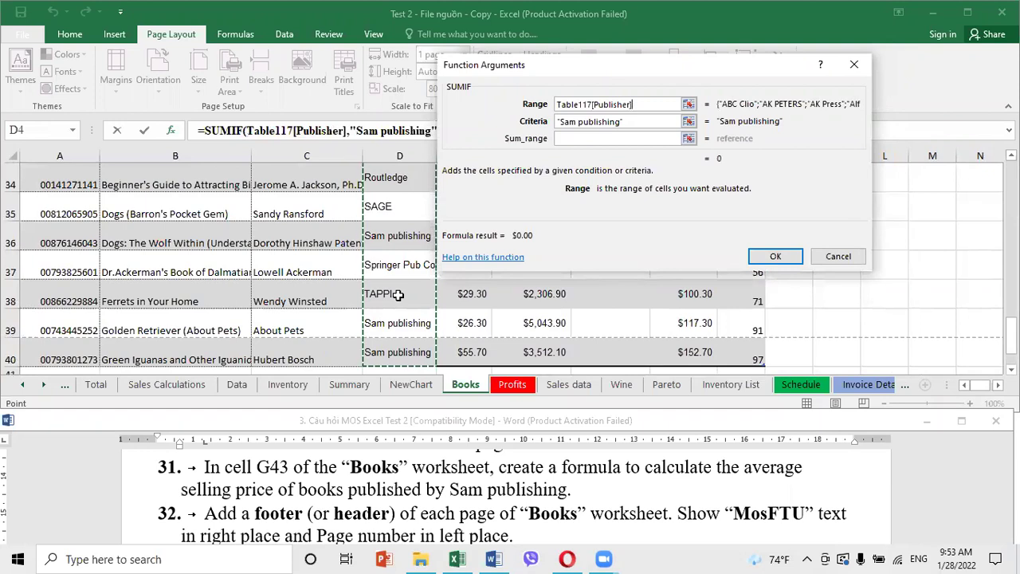
{"action": "left_click", "coordinate": [568, 139]}
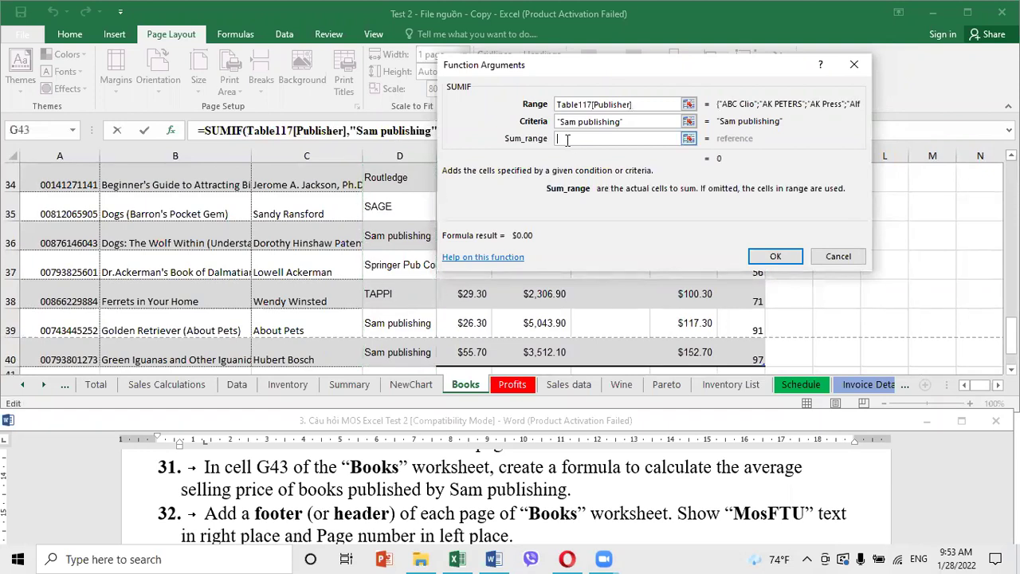
Discard the SUMIF formula and start an AVERAGEIF function in cell G43
{"action": "left_click", "coordinate": [839, 256]}
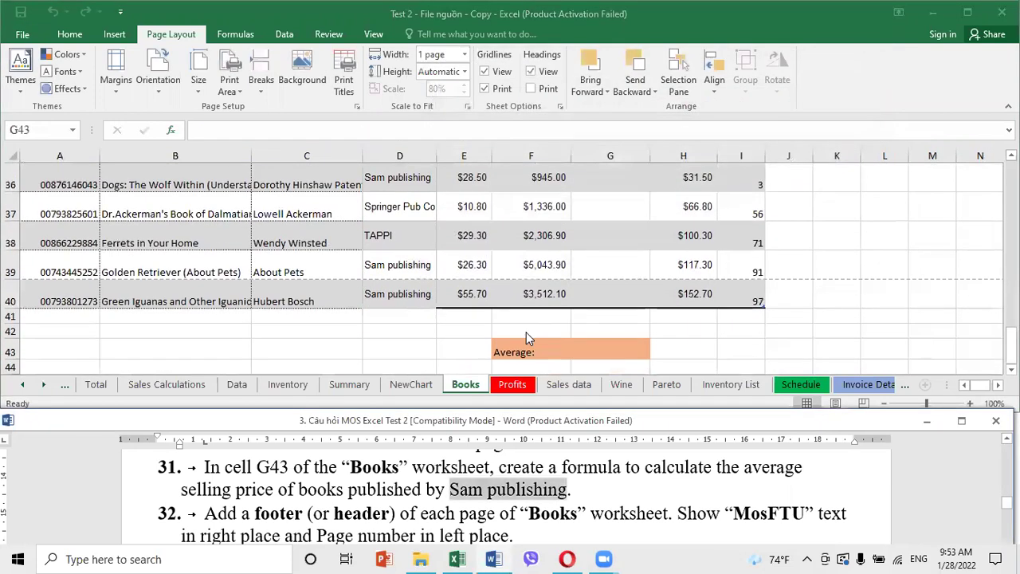
{"action": "left_click", "coordinate": [581, 354]}
{"action": "type", "text": "="}
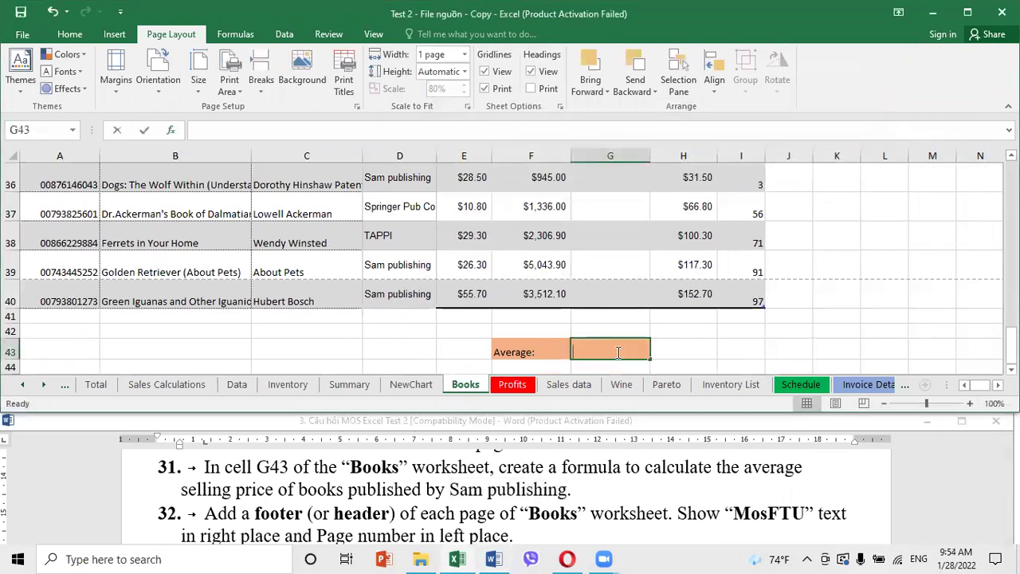
{"action": "type", "text": "ave"}
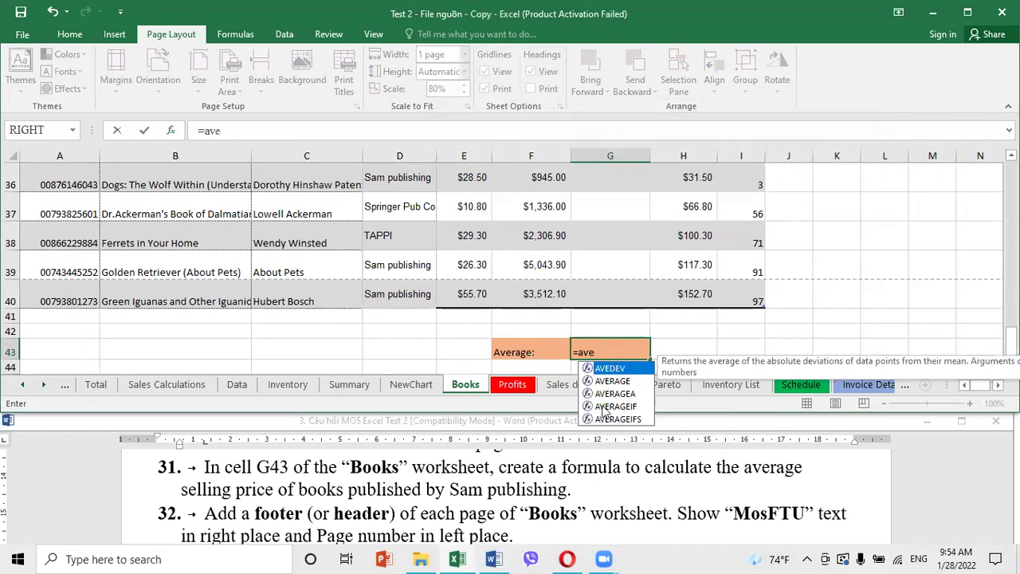
{"action": "double_click", "coordinate": [616, 406]}
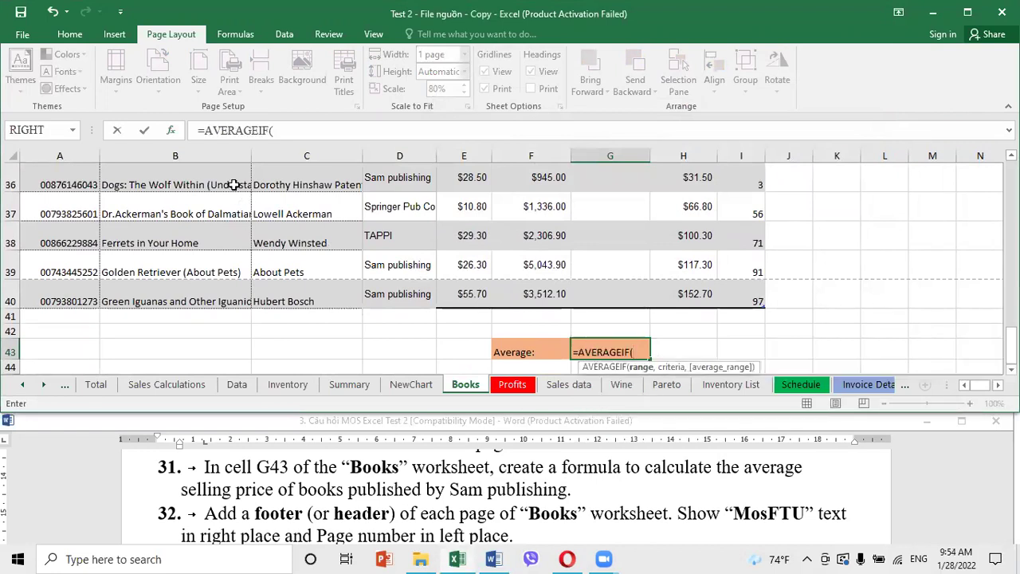
{"action": "left_click", "coordinate": [171, 130]}
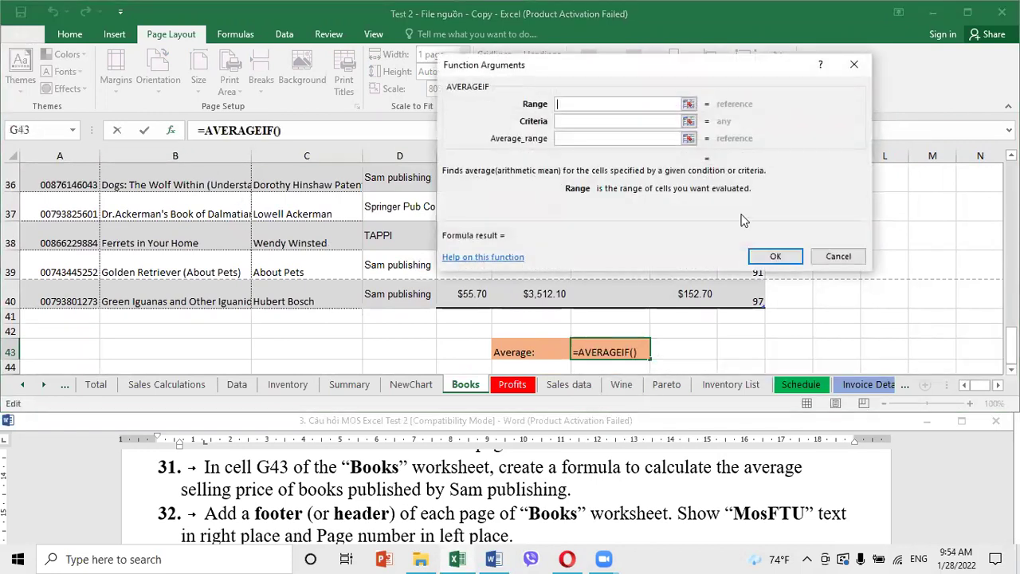
Set the AVERAGEIF criteria to 'Sam publishing' and the range to the Publisher column
{"action": "left_click", "coordinate": [573, 120]}
{"action": "key", "text": "ctrl+v"}
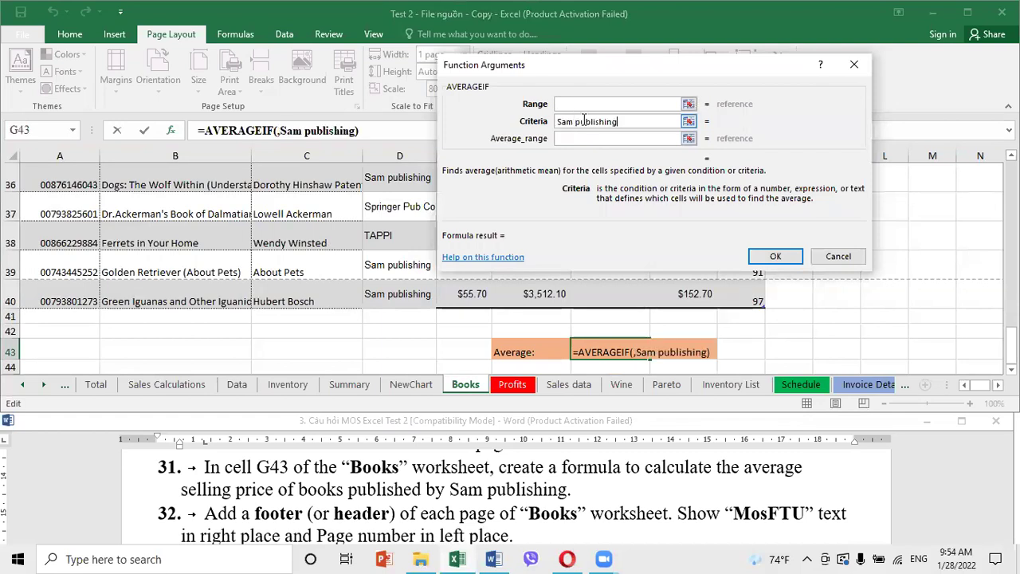
{"action": "left_click", "coordinate": [573, 104]}
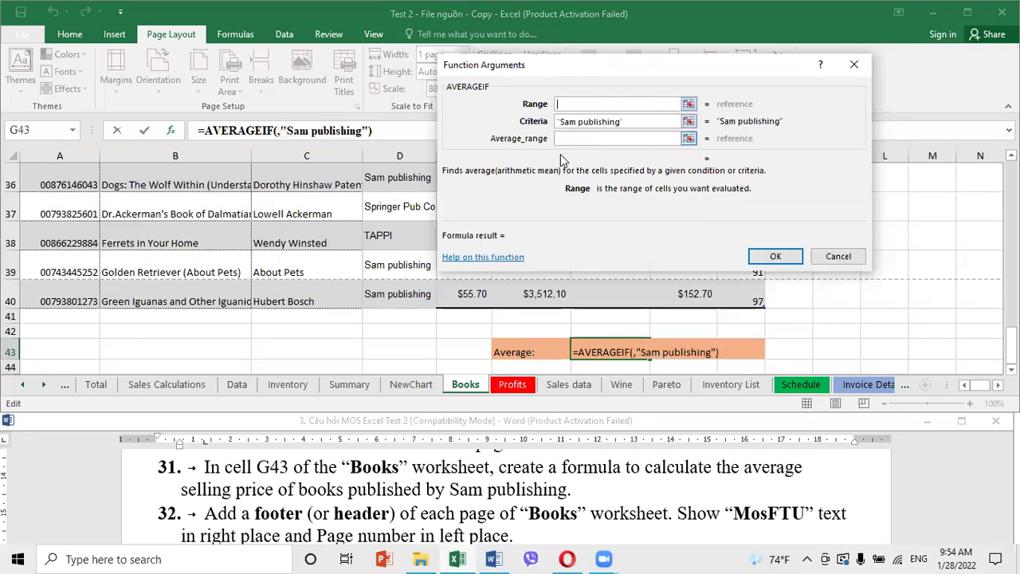
{"action": "scroll", "coordinate": [408, 257], "scroll_direction": "up", "scroll_amount": 5}
{"action": "scroll", "coordinate": [409, 256], "scroll_direction": "up", "scroll_amount": 7}
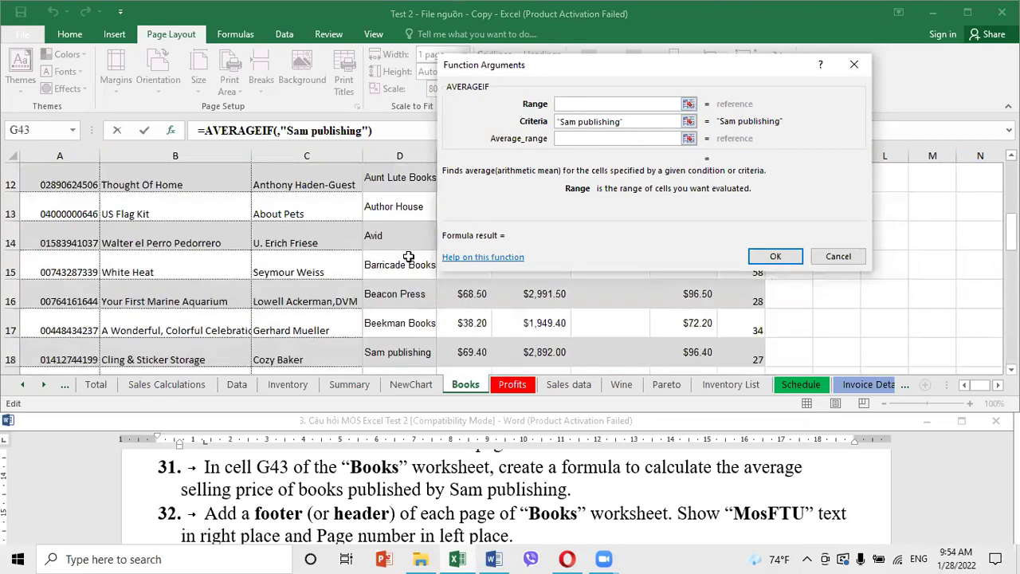
{"action": "left_click", "coordinate": [408, 288]}
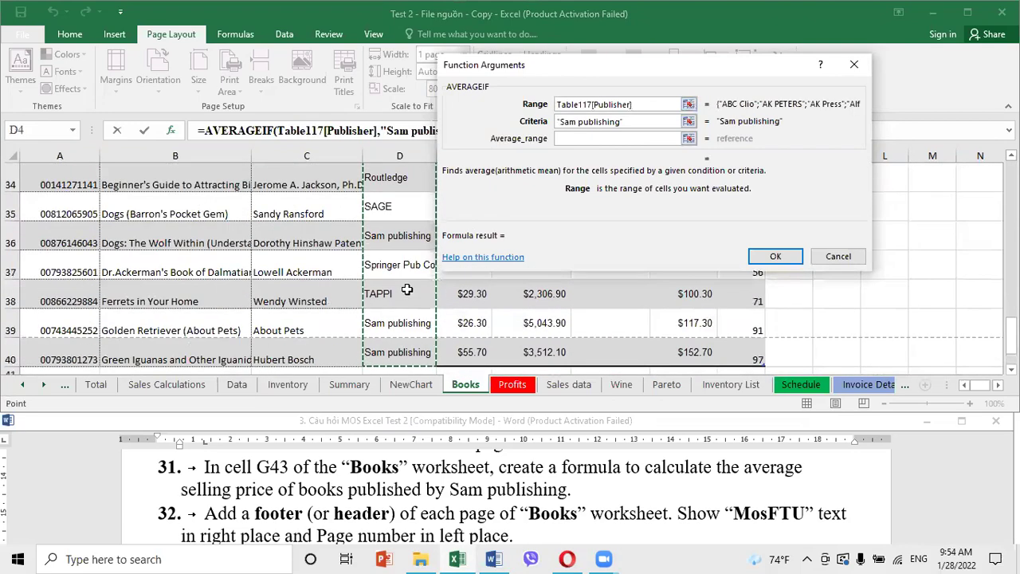
Use the Selling price column as the average range and confirm, returning $100.05
{"action": "left_click", "coordinate": [571, 140]}
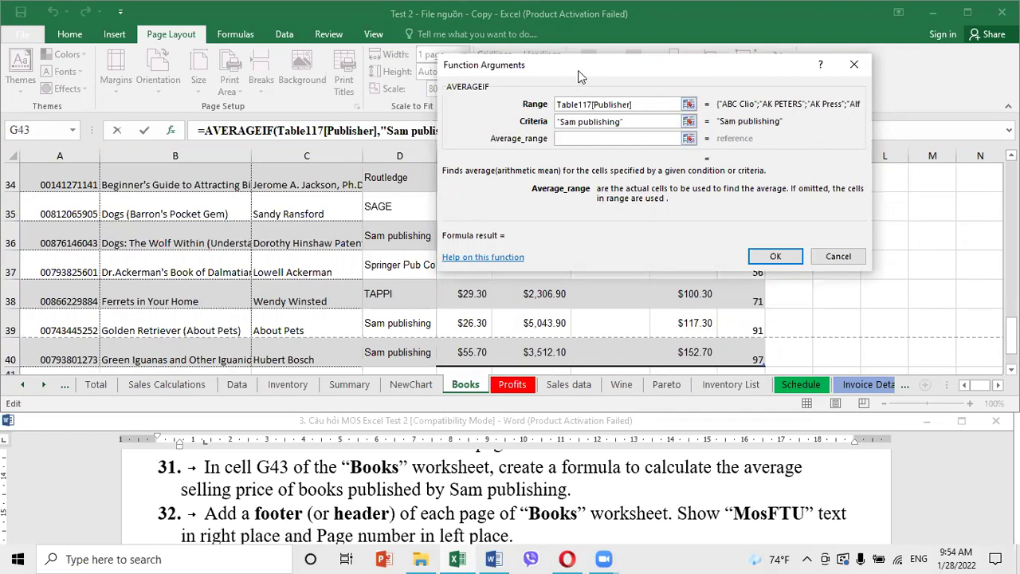
{"action": "left_click_drag", "start_coordinate": [576, 72], "coordinate": [1019, 133]}
{"action": "scroll", "coordinate": [625, 205], "scroll_direction": "up", "scroll_amount": 11}
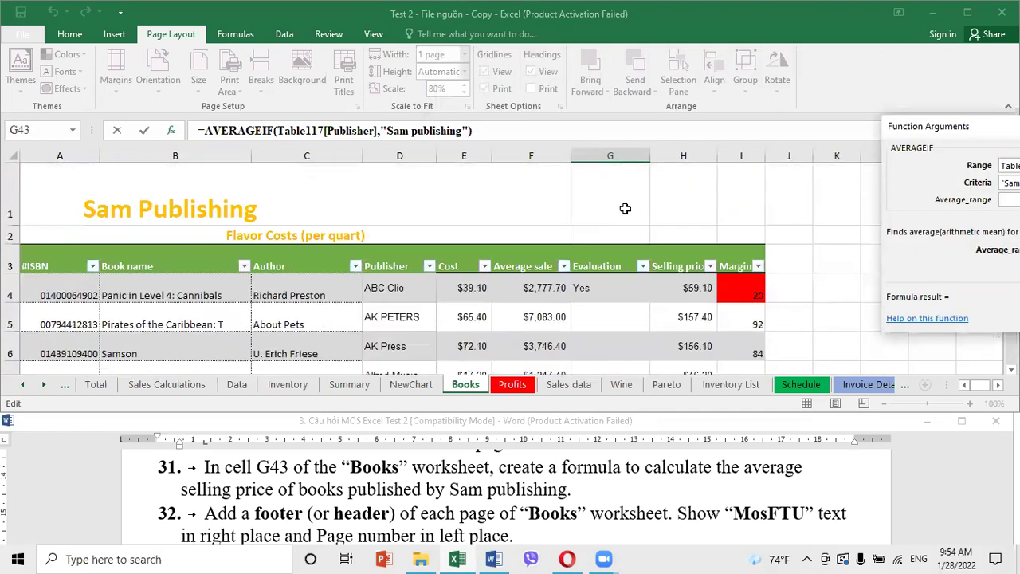
{"action": "left_click", "coordinate": [690, 291]}
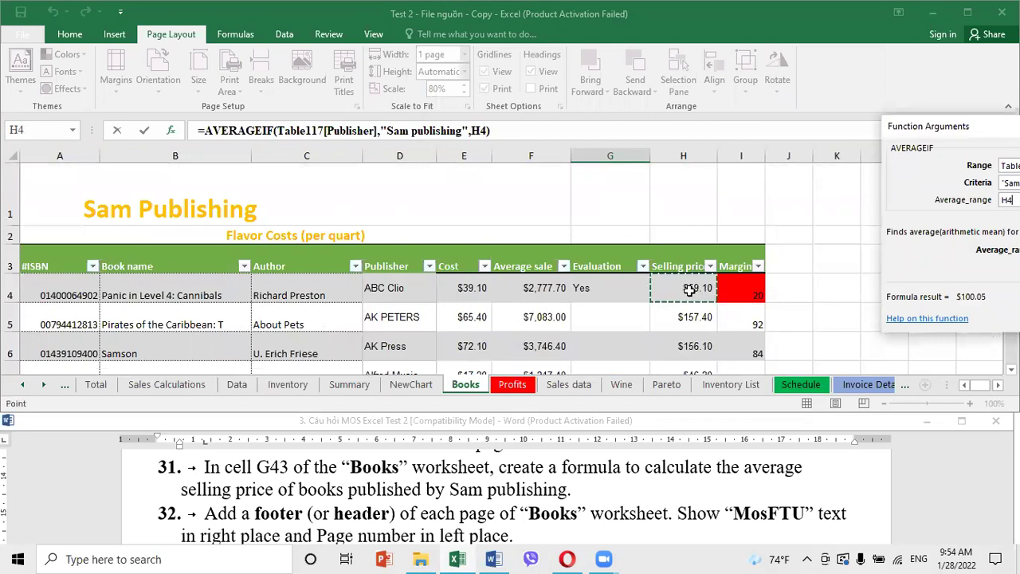
{"action": "key", "text": "ctrl+shift+Down"}
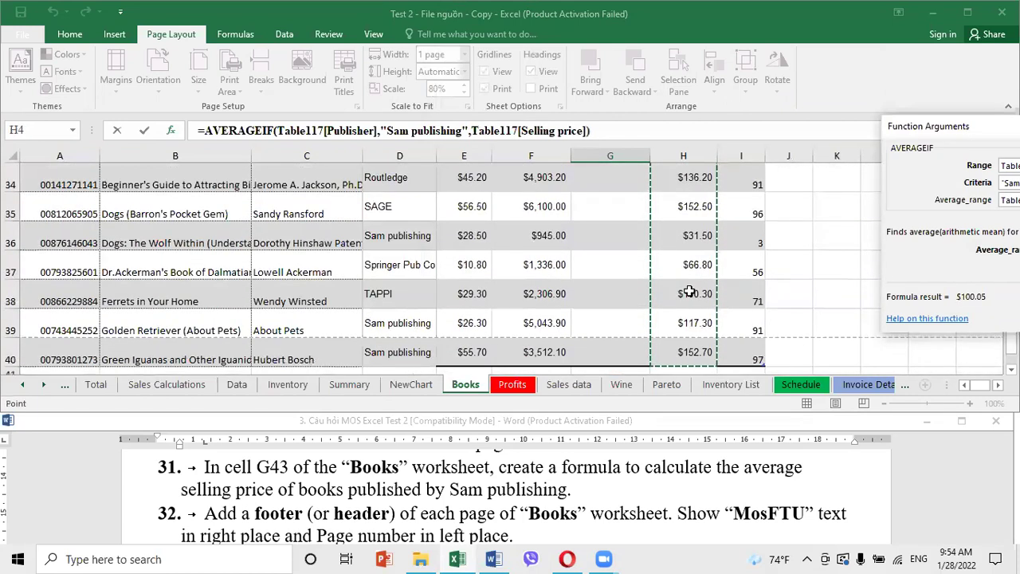
{"action": "left_click_drag", "start_coordinate": [925, 271], "coordinate": [362, 266]}
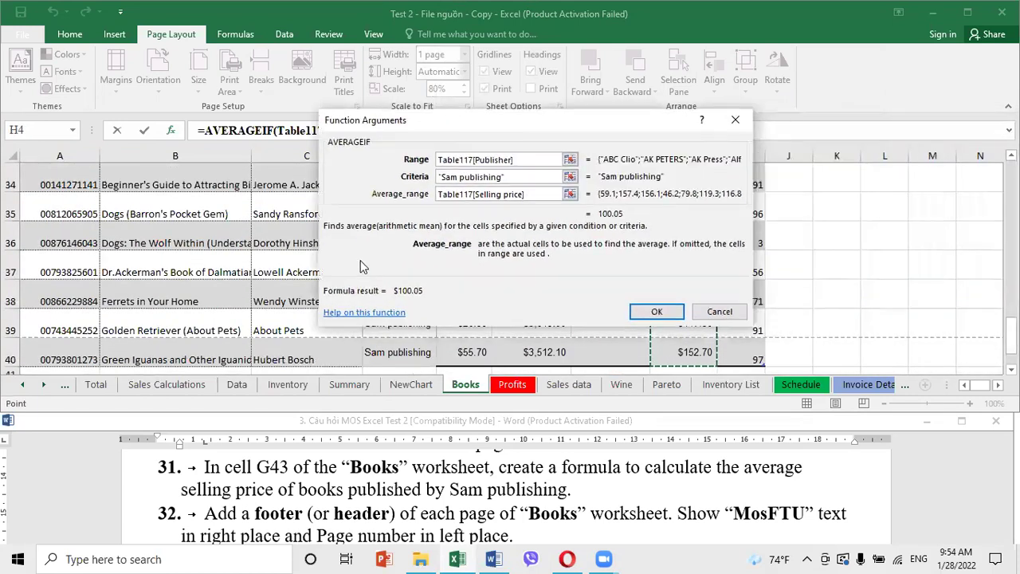
{"action": "left_click", "coordinate": [657, 311]}
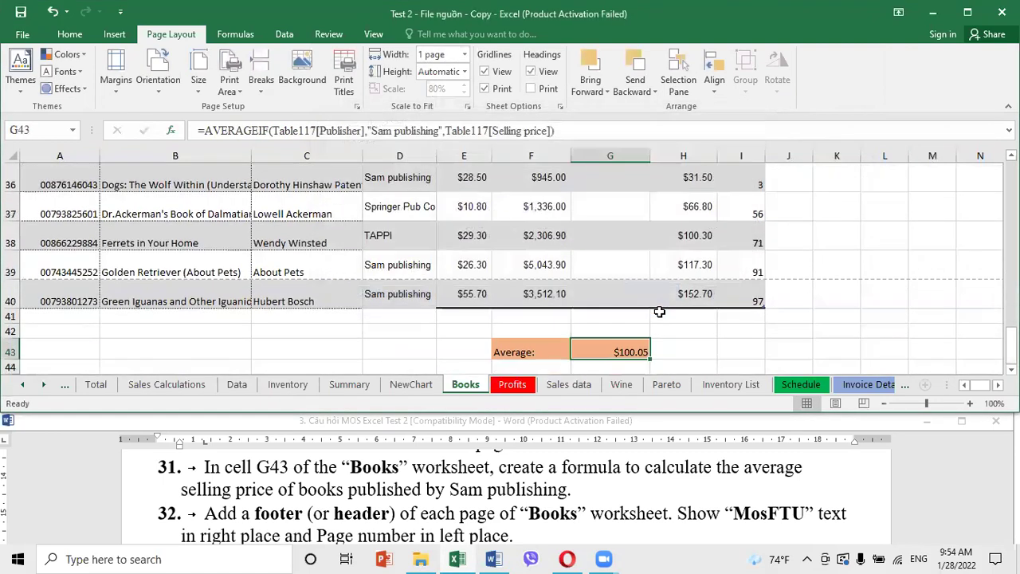
{"action": "left_click", "coordinate": [724, 341]}
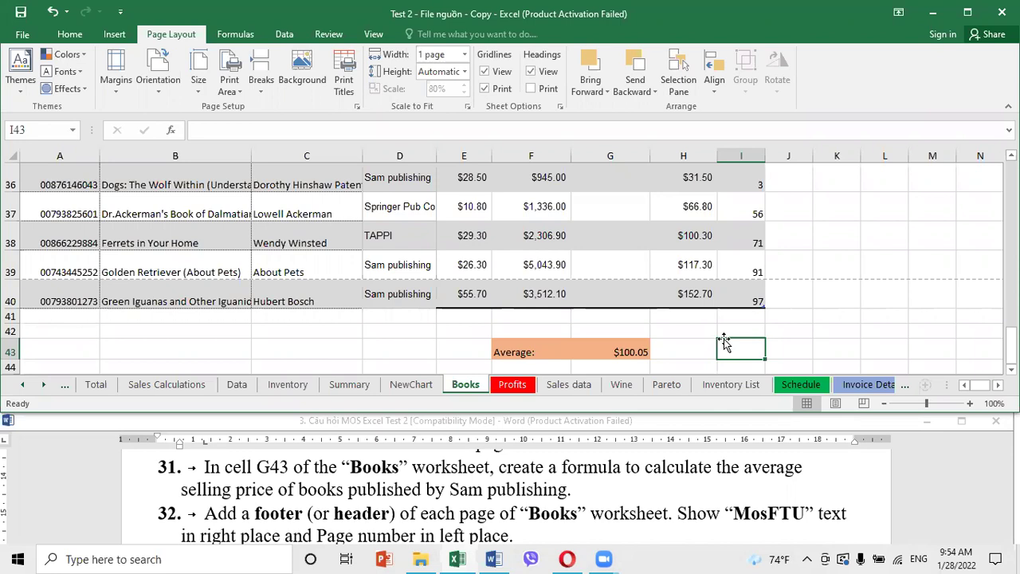
{"action": "left_click", "coordinate": [208, 247]}
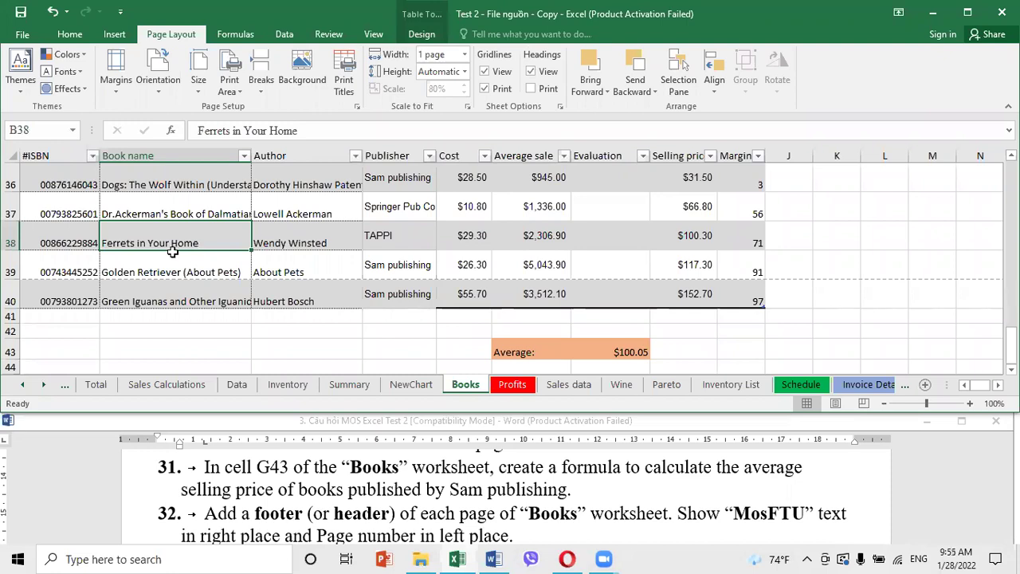
Use Insert > Header & Footer to put the Books sheet into header editing
{"action": "left_click", "coordinate": [121, 38]}
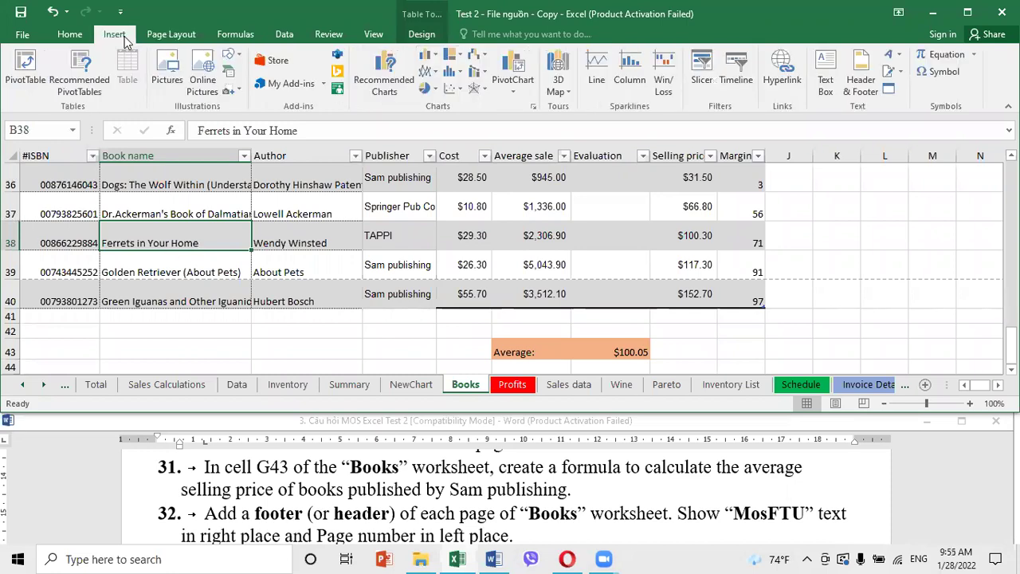
{"action": "left_click", "coordinate": [861, 84]}
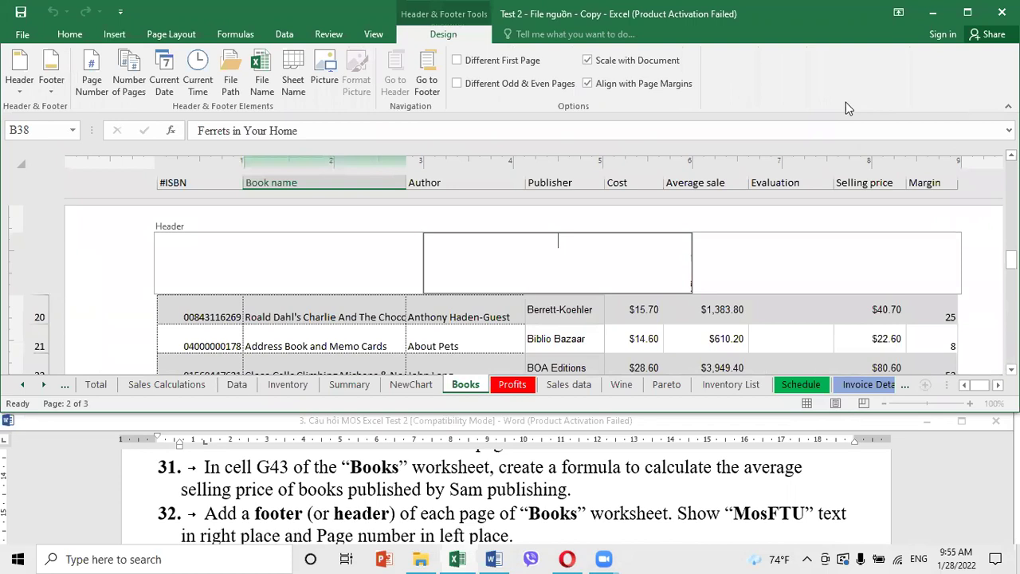
Move from the header to the footer and insert the page number on the left
{"action": "left_click", "coordinate": [337, 269]}
{"action": "left_click", "coordinate": [590, 269]}
{"action": "left_click", "coordinate": [813, 268]}
{"action": "left_click", "coordinate": [558, 263]}
{"action": "left_click", "coordinate": [328, 268]}
{"action": "left_click", "coordinate": [711, 253]}
{"action": "left_click", "coordinate": [528, 263]}
{"action": "left_click", "coordinate": [307, 271]}
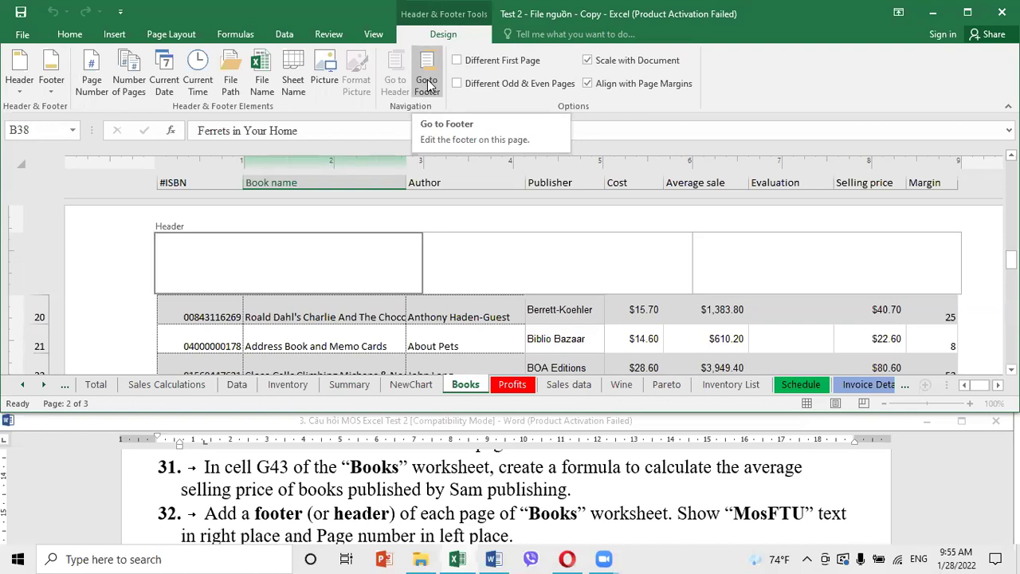
{"action": "left_click", "coordinate": [428, 84]}
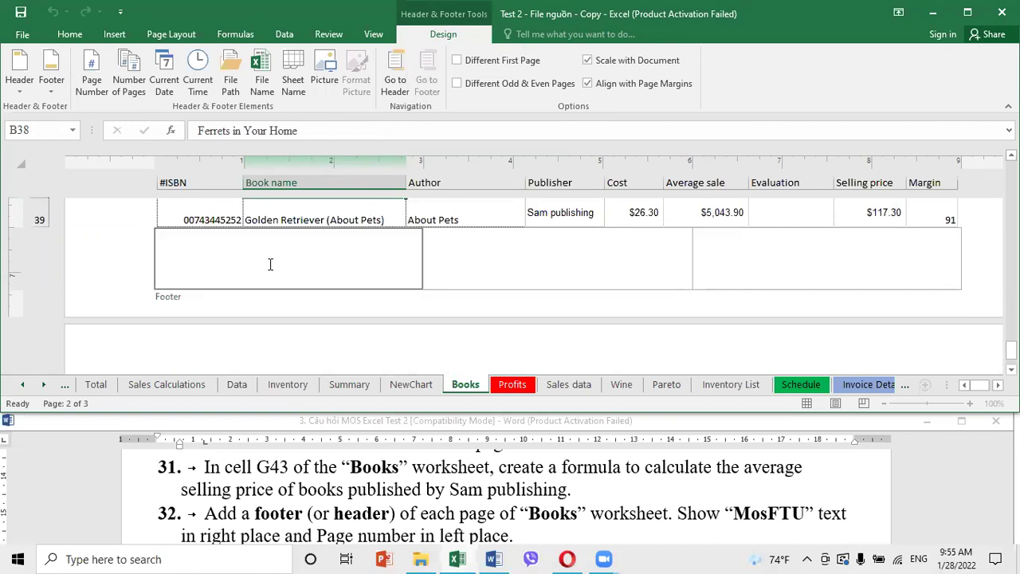
{"action": "left_click", "coordinate": [92, 85]}
Enter 'MosFTU' in the right footer section and return to the sheet cells
{"action": "left_click", "coordinate": [791, 264]}
{"action": "type", "text": "M"}
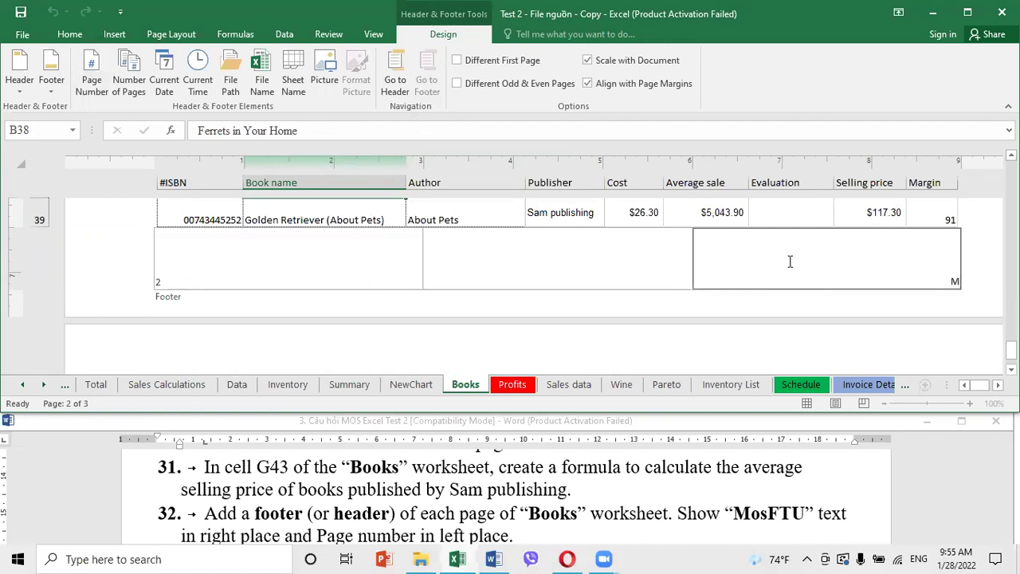
{"action": "type", "text": "osFTU"}
{"action": "left_click", "coordinate": [443, 214]}
{"action": "left_click", "coordinate": [531, 210]}
{"action": "left_click", "coordinate": [403, 217]}
{"action": "left_click", "coordinate": [448, 212]}
{"action": "left_click", "coordinate": [555, 211]}
{"action": "left_click", "coordinate": [657, 213]}
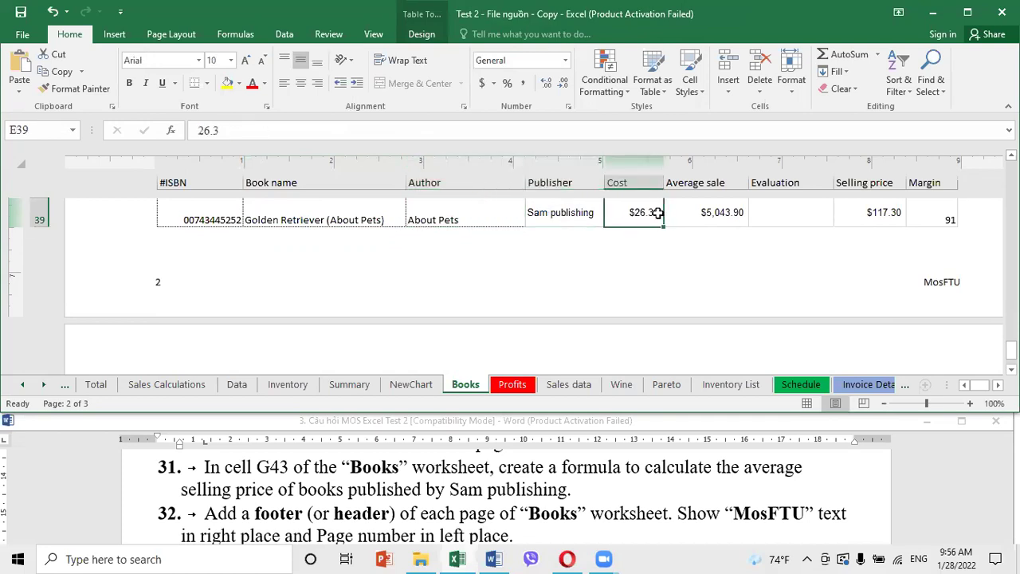
{"action": "left_click", "coordinate": [708, 213]}
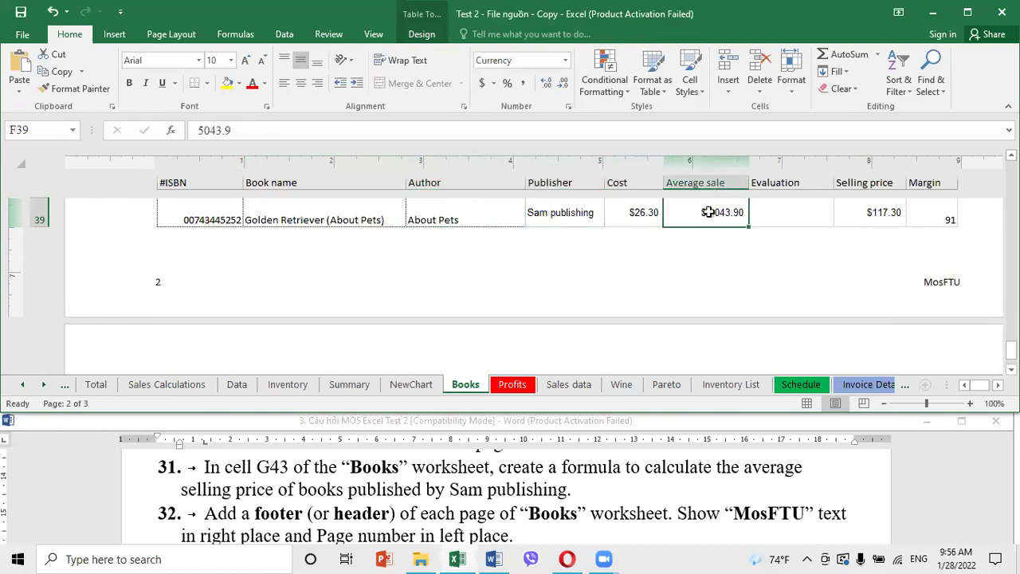
Switch to the Wine sheet and select B2:H98 through the Name Box
{"action": "left_click", "coordinate": [521, 520]}
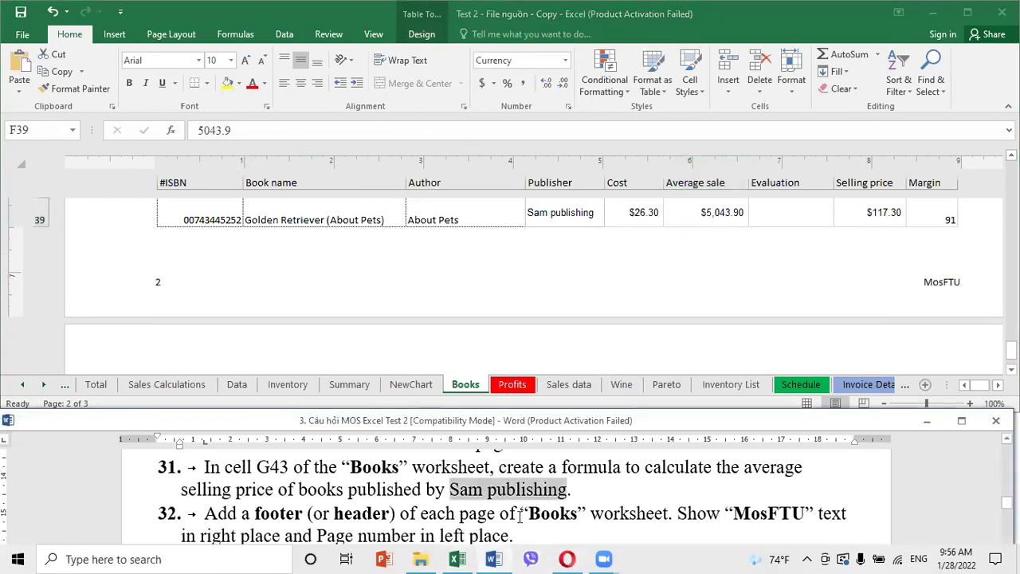
{"action": "scroll", "coordinate": [520, 516], "scroll_direction": "down", "scroll_amount": 3}
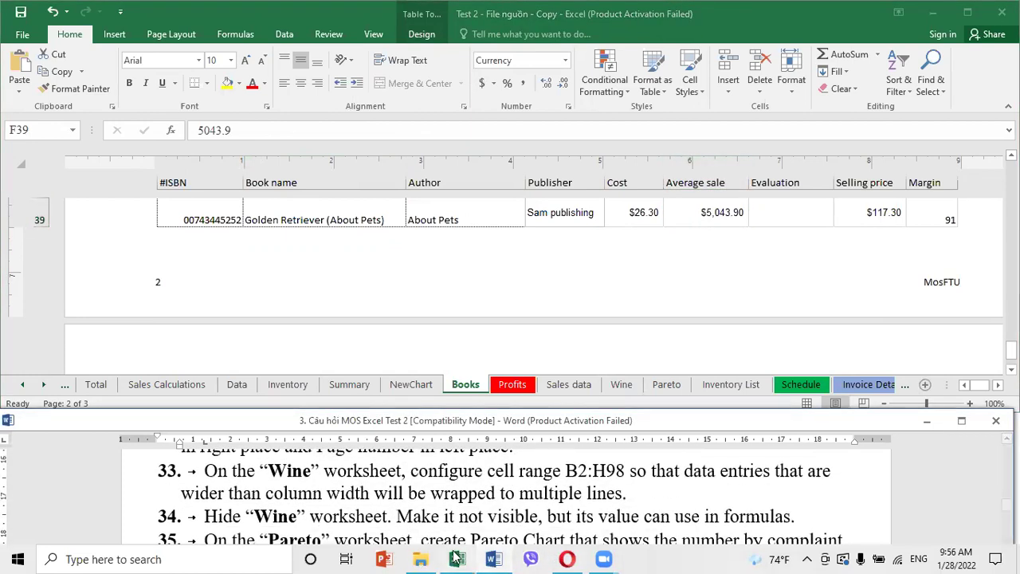
{"action": "left_click", "coordinate": [632, 393]}
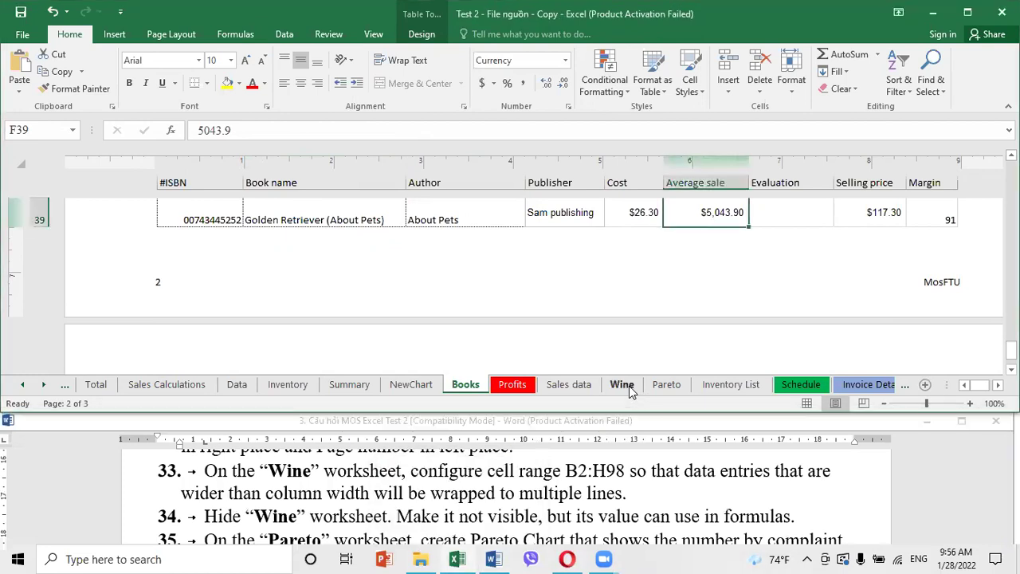
{"action": "left_click", "coordinate": [630, 391]}
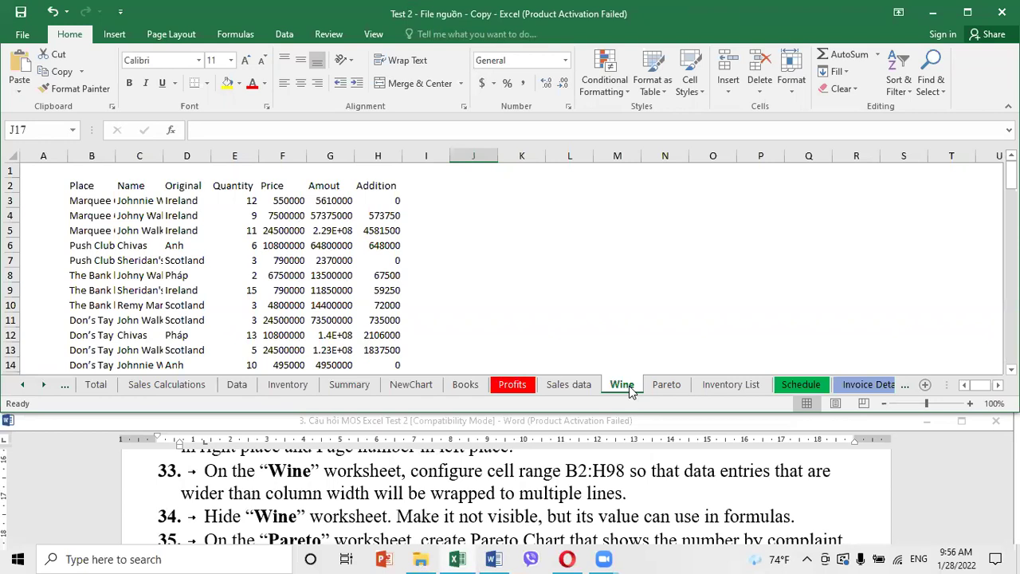
{"action": "left_click", "coordinate": [58, 129]}
{"action": "type", "text": "b2:h98"}
{"action": "key", "text": "Return"}
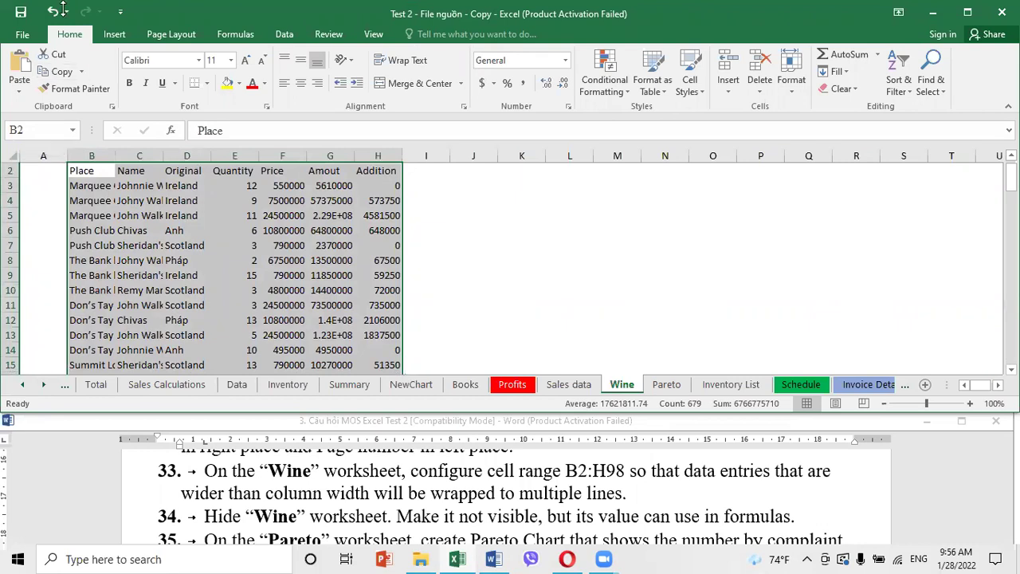
Wrap the text in B2:H98 on the Wine sheet, then hide the Wine sheet
{"action": "left_click", "coordinate": [410, 64]}
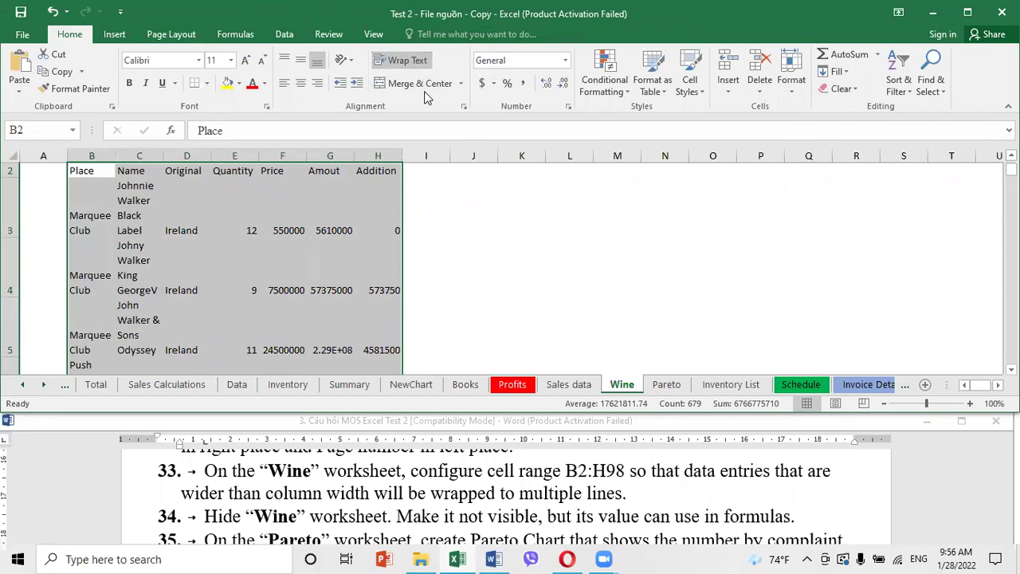
{"action": "left_click", "coordinate": [575, 295]}
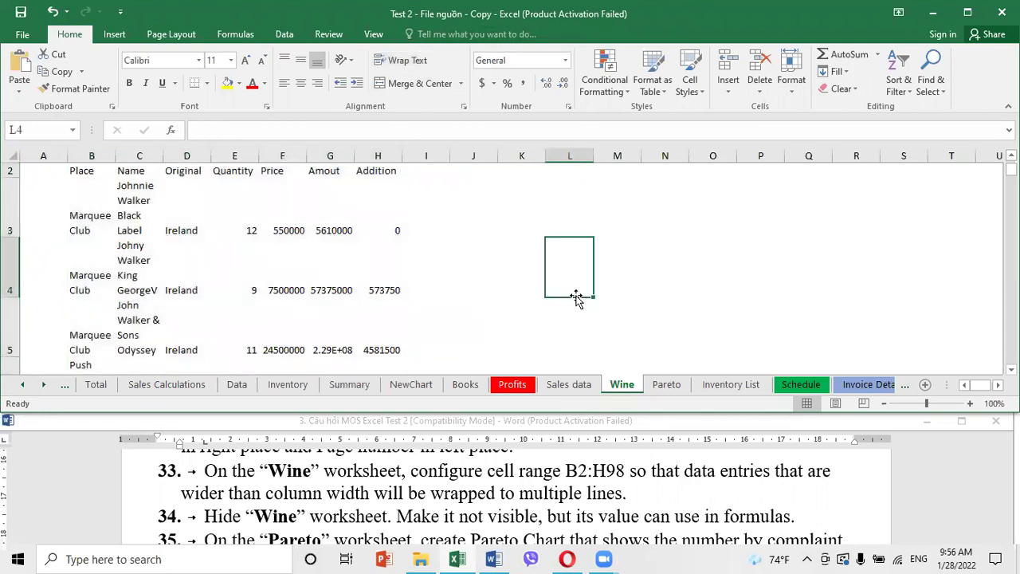
{"action": "right_click", "coordinate": [625, 387]}
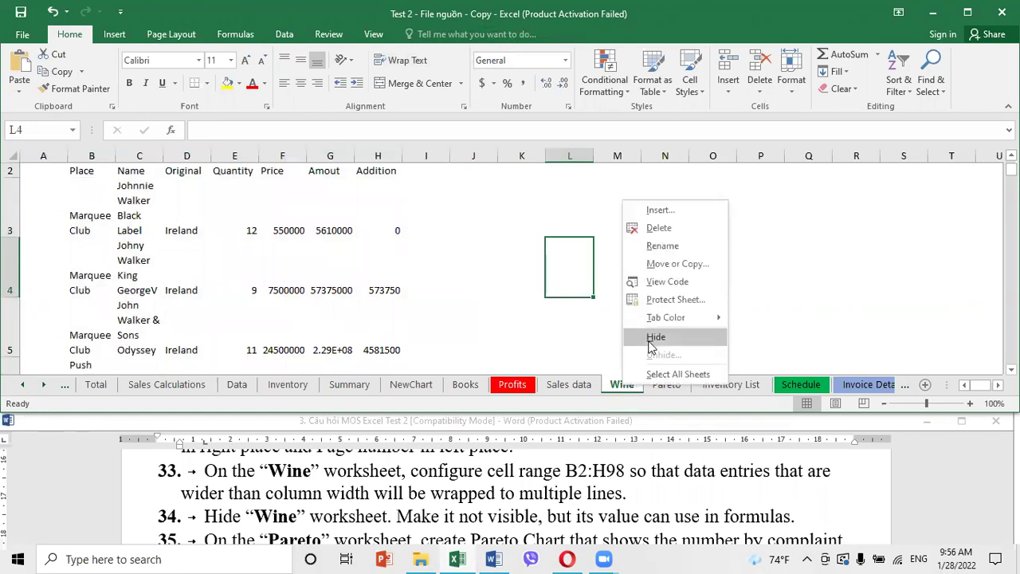
{"action": "left_click", "coordinate": [648, 339]}
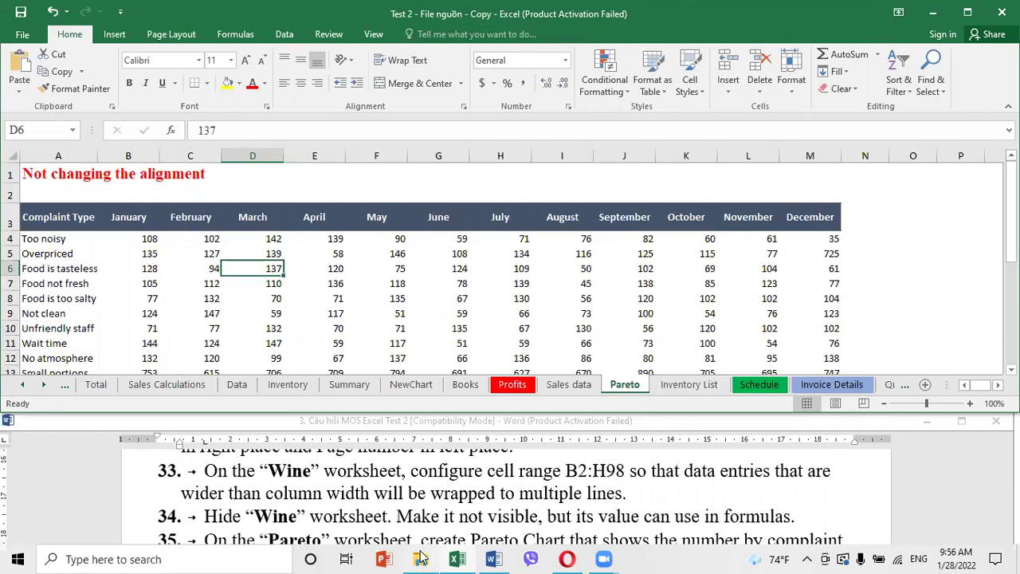
Read the next task in the Word instructions document
{"action": "left_click", "coordinate": [442, 524]}
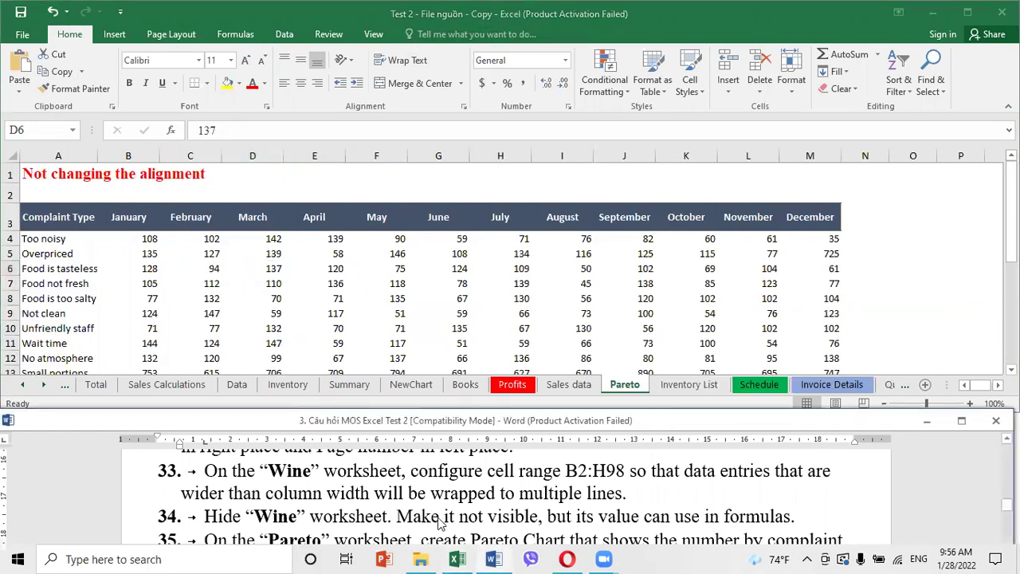
{"action": "scroll", "coordinate": [442, 522], "scroll_direction": "down", "scroll_amount": 1}
{"action": "scroll", "coordinate": [439, 518], "scroll_direction": "down", "scroll_amount": 1}
{"action": "scroll", "coordinate": [439, 518], "scroll_direction": "up", "scroll_amount": 1}
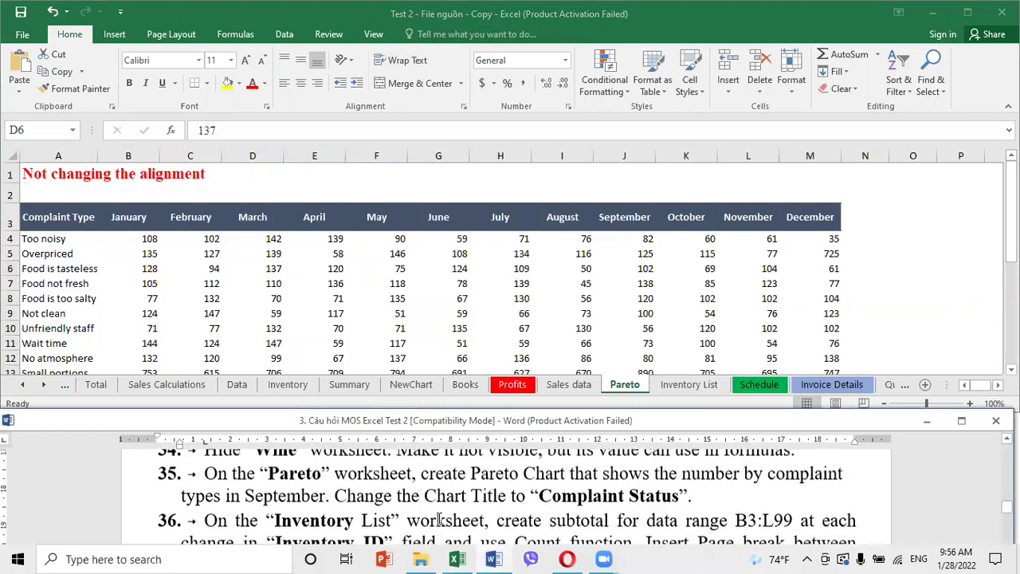
{"action": "left_click", "coordinate": [626, 389]}
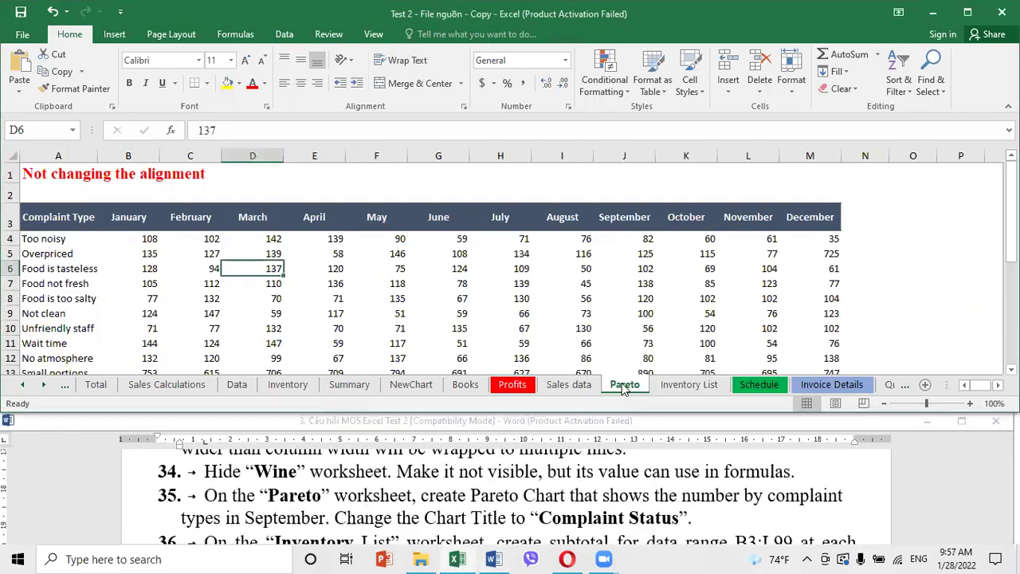
Select the complaint types A4:A13 on the Pareto sheet
{"action": "left_click", "coordinate": [599, 284]}
{"action": "left_click", "coordinate": [709, 298]}
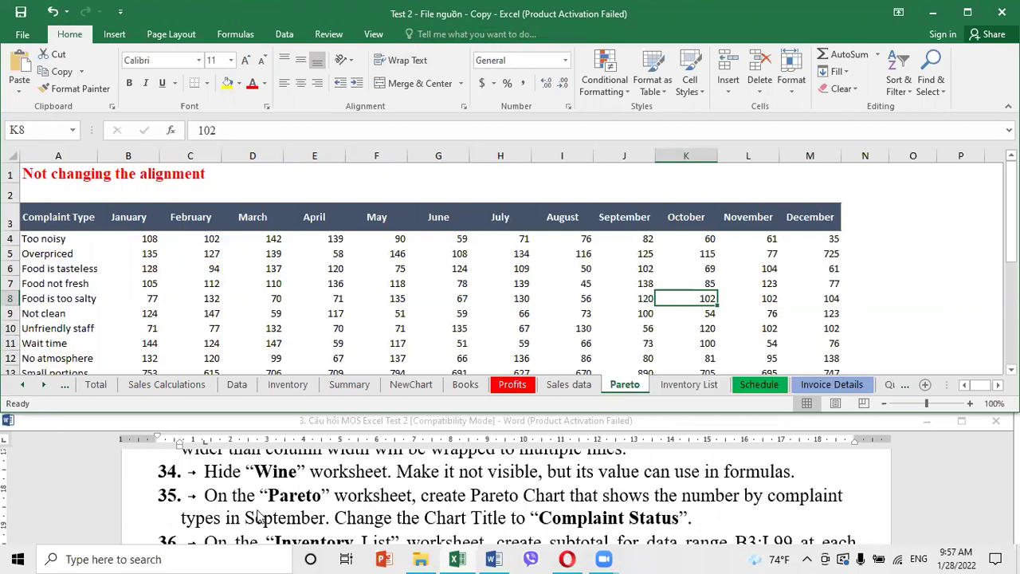
{"action": "left_click", "coordinate": [475, 300]}
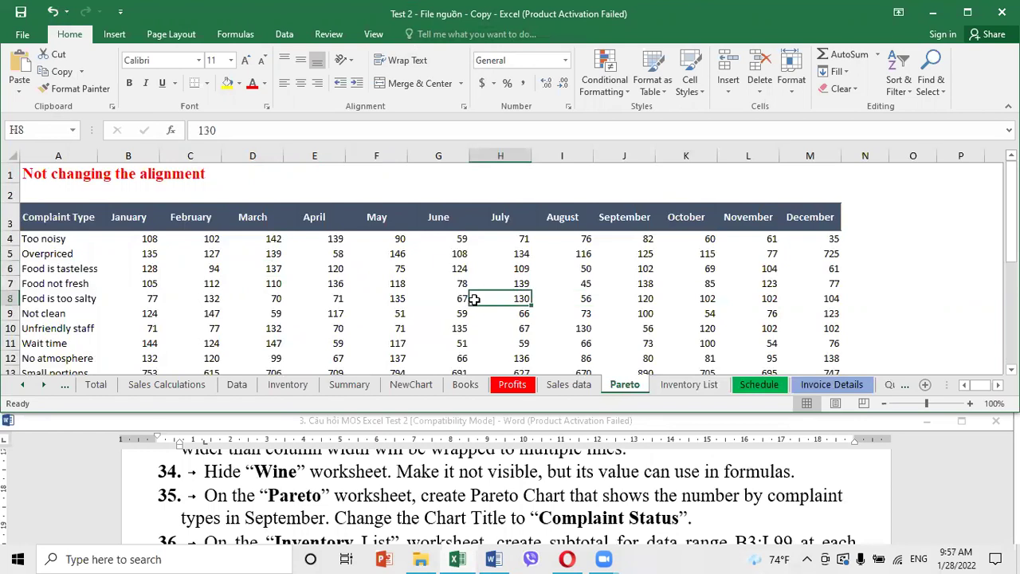
{"action": "left_click", "coordinate": [606, 243]}
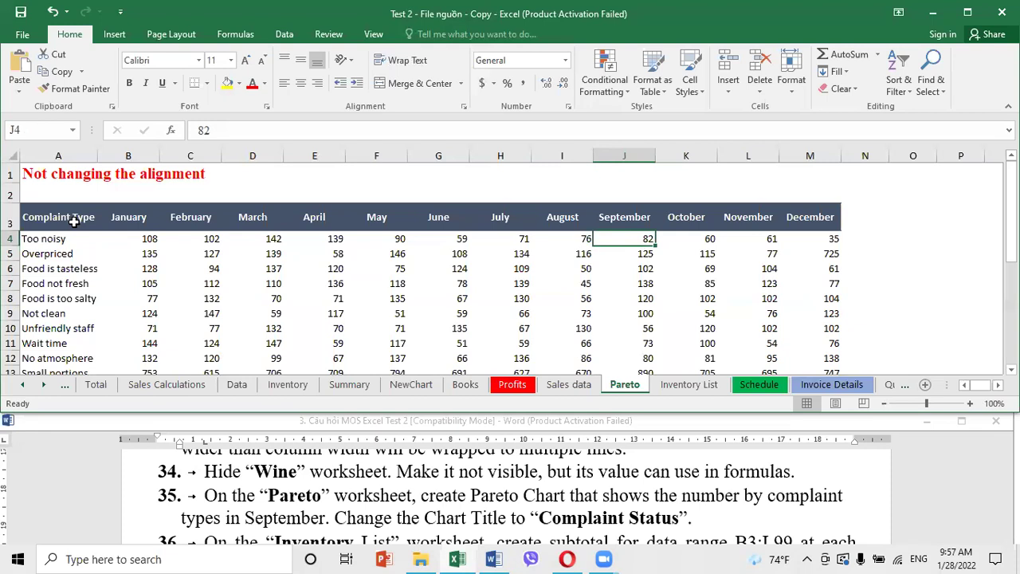
{"action": "left_click", "coordinate": [59, 239]}
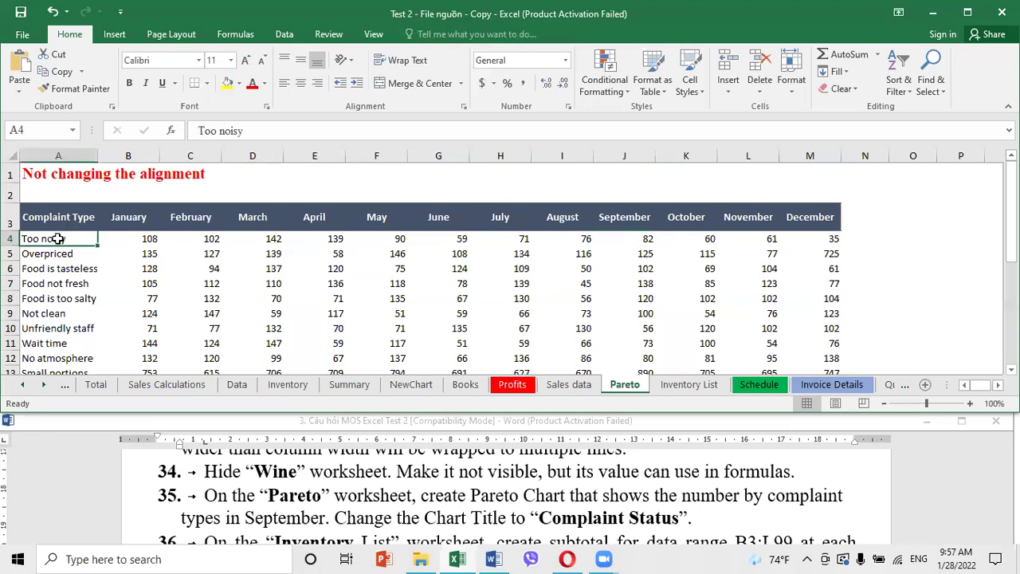
{"action": "key", "text": "ctrl+shift+Down"}
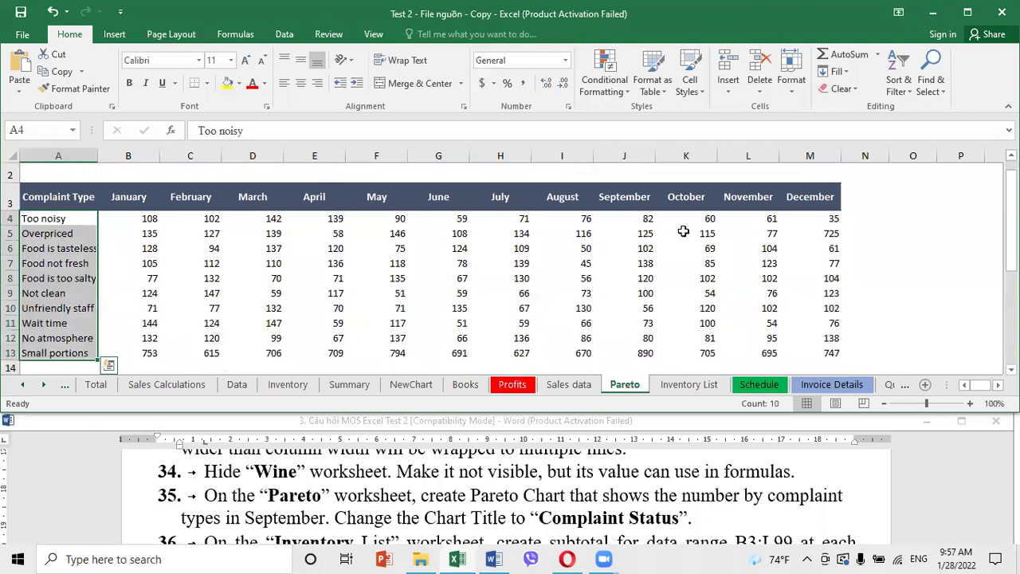
Add the September counts J4:J13 to the selection and insert a Pareto statistical chart
{"action": "left_click_drag", "start_coordinate": [633, 221], "coordinate": [630, 351], "text": "ctrl"}
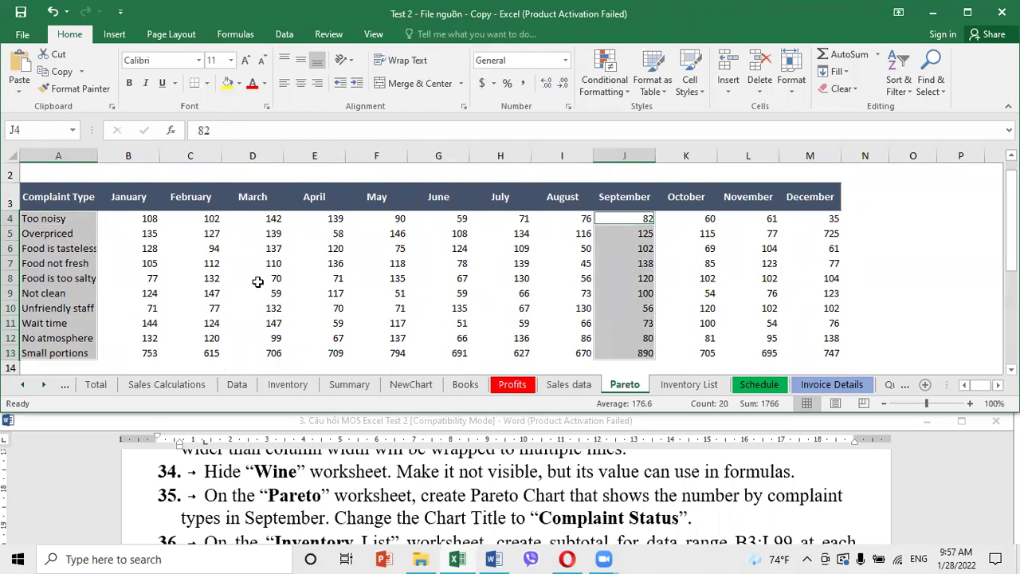
{"action": "left_click", "coordinate": [117, 36]}
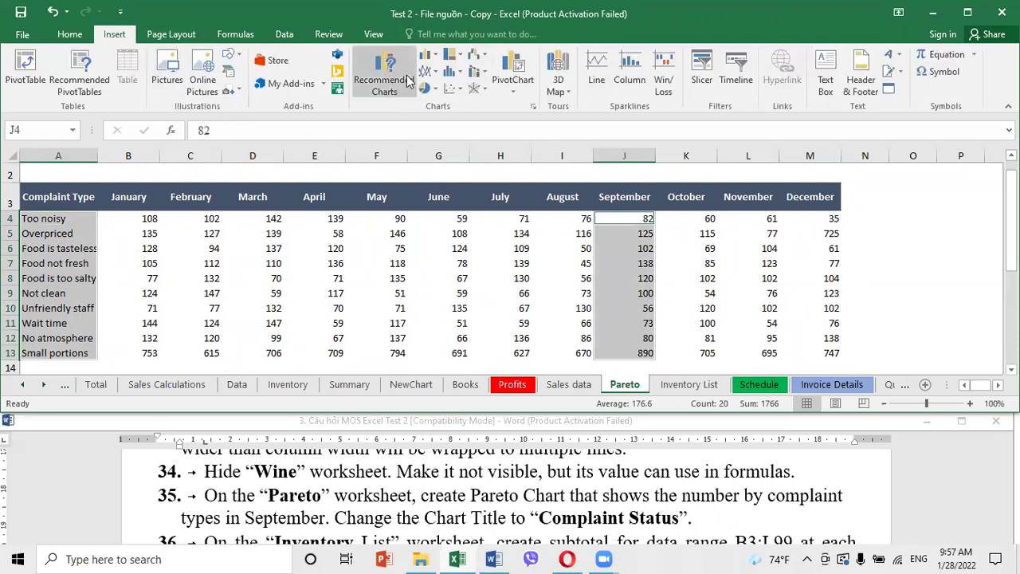
{"action": "left_click", "coordinate": [451, 73]}
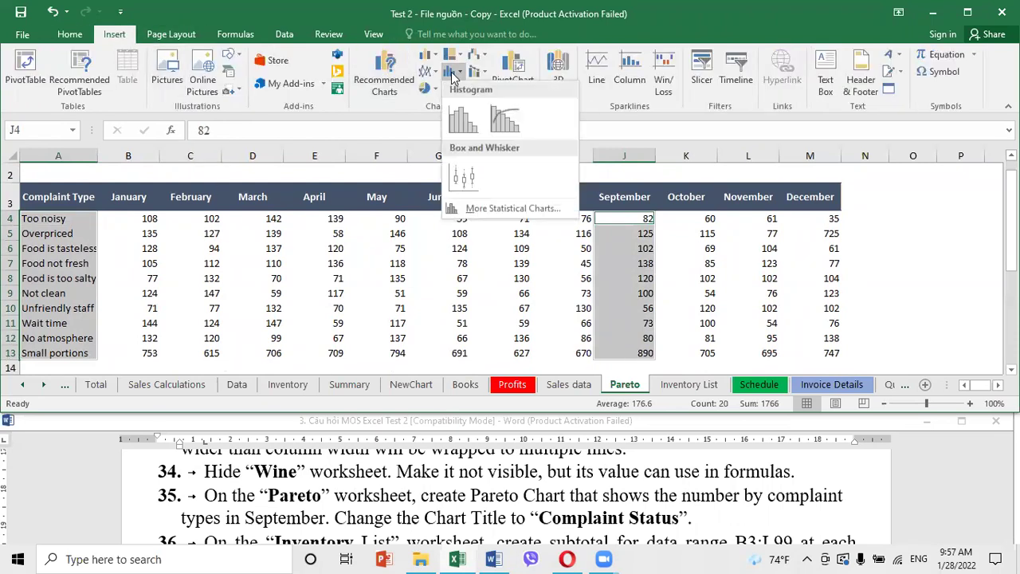
{"action": "left_click", "coordinate": [516, 129]}
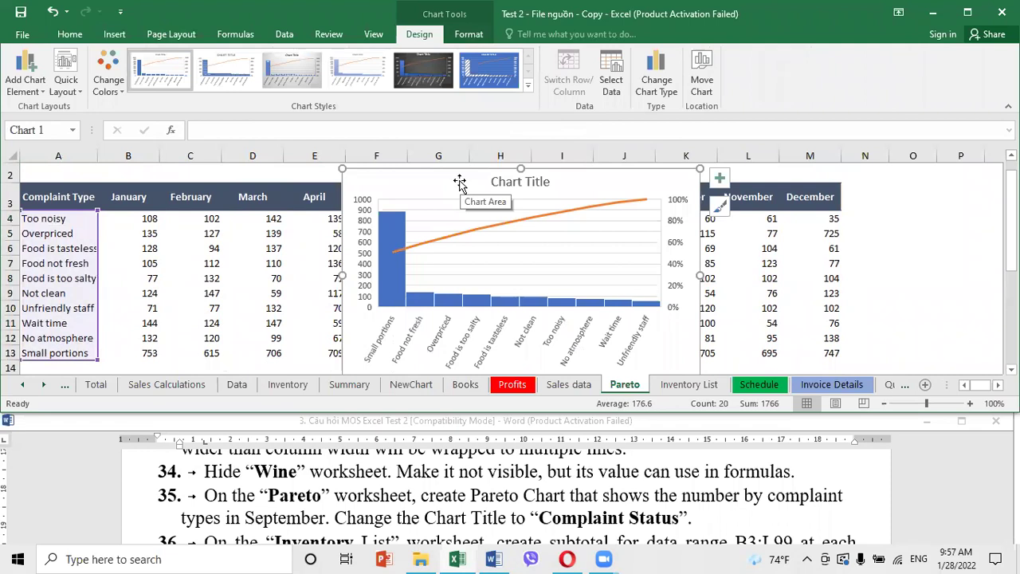
Copy 'Complaint Status' from the instructions and paste it over the chart's placeholder title
{"action": "left_click", "coordinate": [544, 522]}
{"action": "left_click_drag", "start_coordinate": [542, 523], "coordinate": [674, 531]}
{"action": "key", "text": "ctrl+c"}
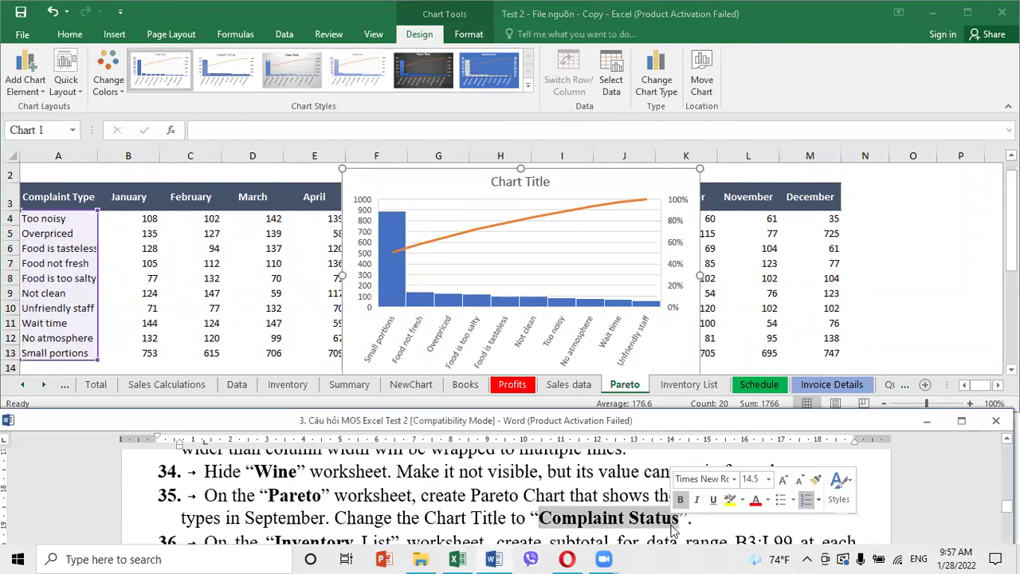
{"action": "left_click", "coordinate": [520, 185]}
{"action": "double_click", "coordinate": [520, 182]}
{"action": "left_click_drag", "start_coordinate": [494, 185], "coordinate": [552, 185]}
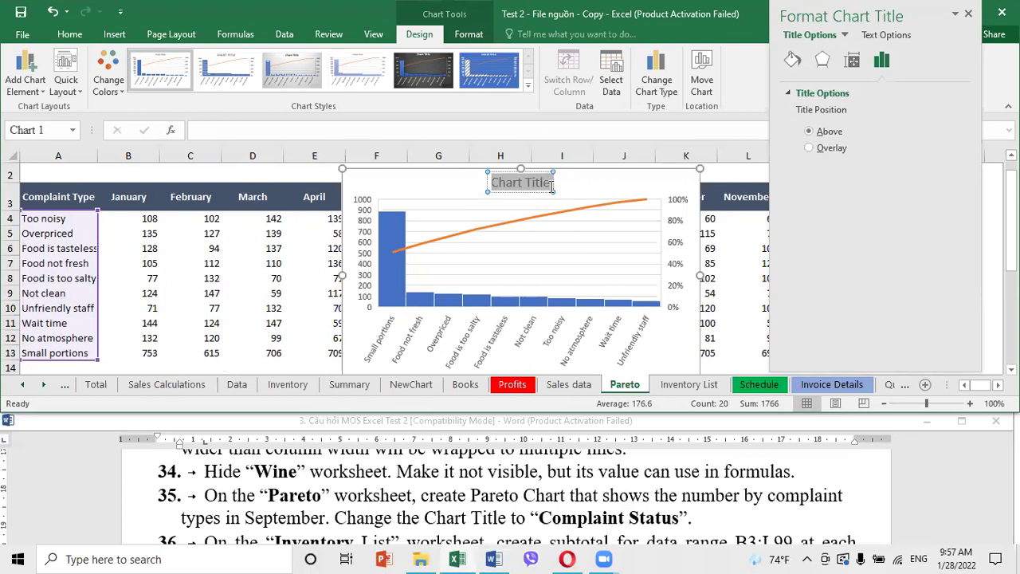
{"action": "left_click", "coordinate": [551, 185]}
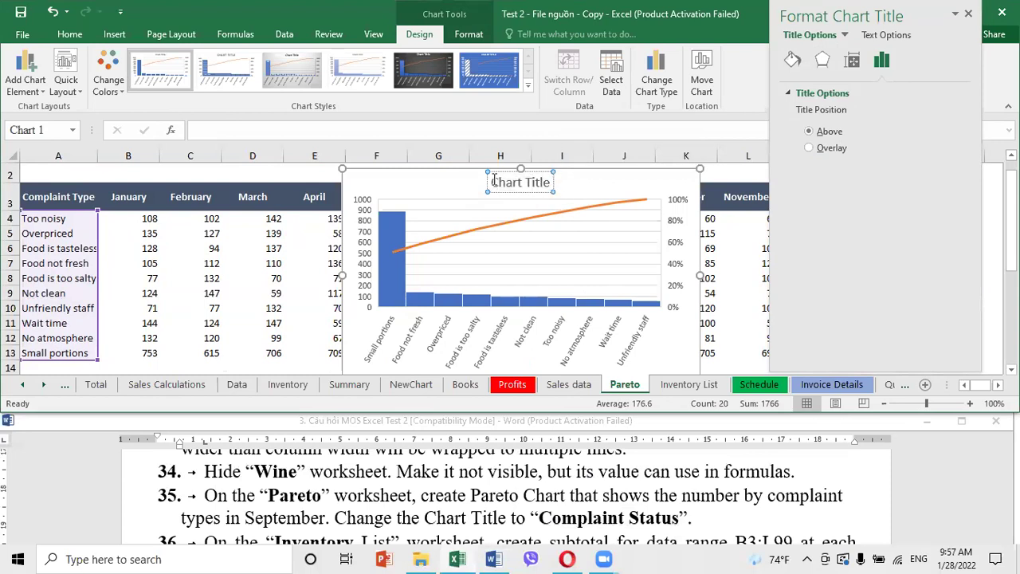
{"action": "left_click_drag", "start_coordinate": [494, 181], "coordinate": [547, 181]}
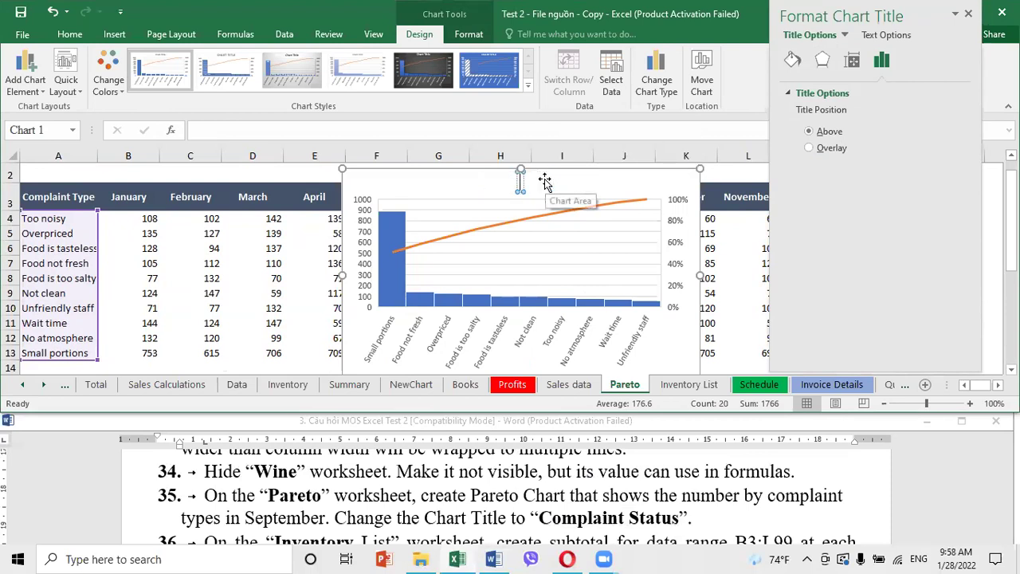
{"action": "key", "text": "ctrl+v"}
{"action": "left_click", "coordinate": [683, 177]}
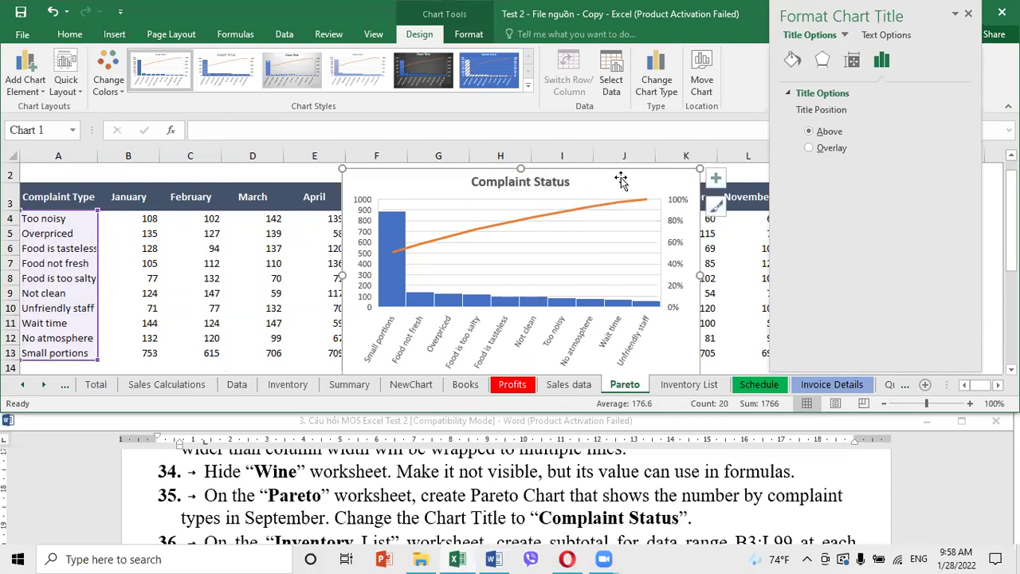
{"action": "left_click", "coordinate": [968, 13]}
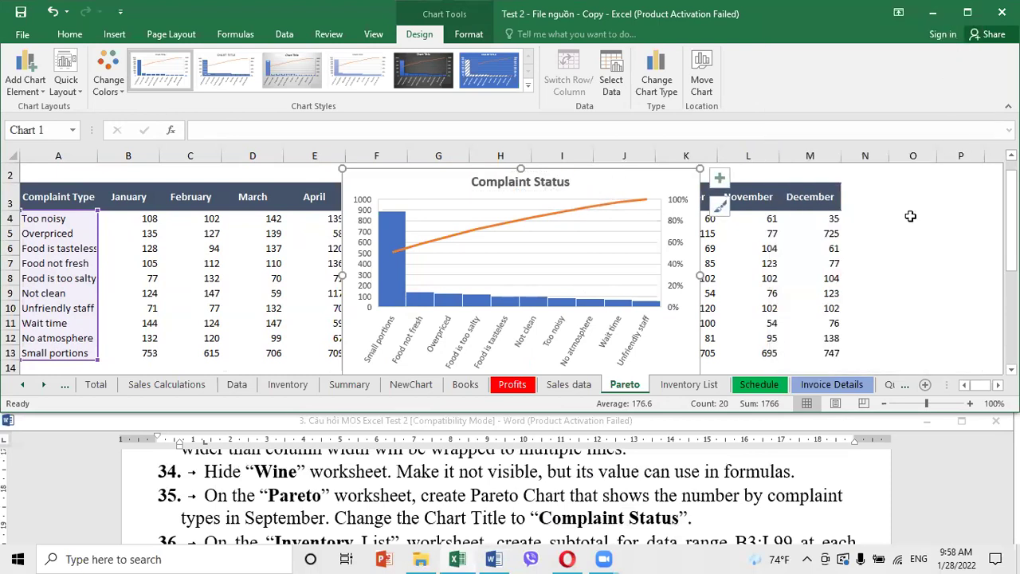
{"action": "left_click", "coordinate": [910, 216]}
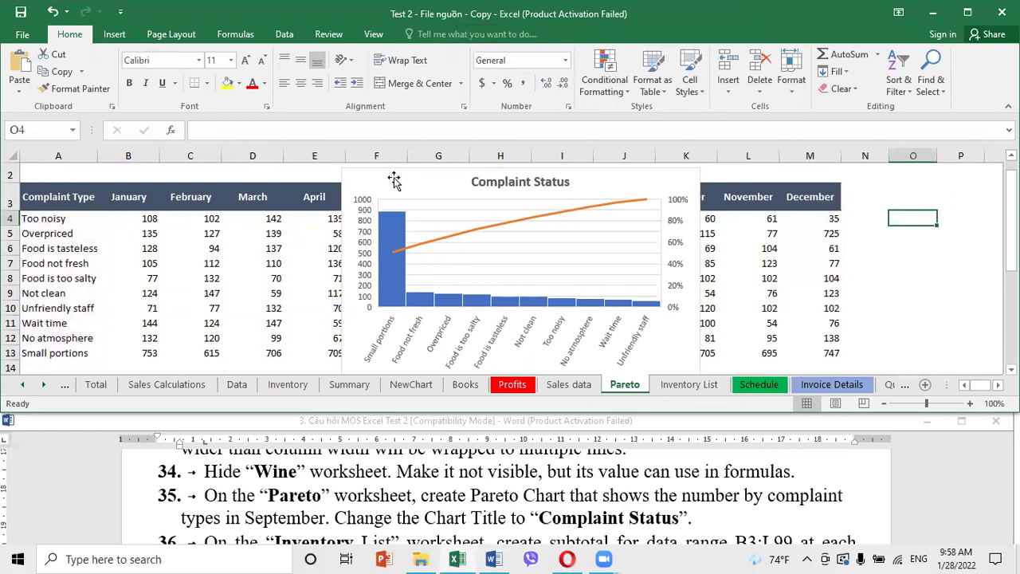
Drag the Pareto chart to the right of the complaint table
{"action": "left_click", "coordinate": [351, 170]}
{"action": "left_click_drag", "start_coordinate": [351, 170], "coordinate": [909, 189]}
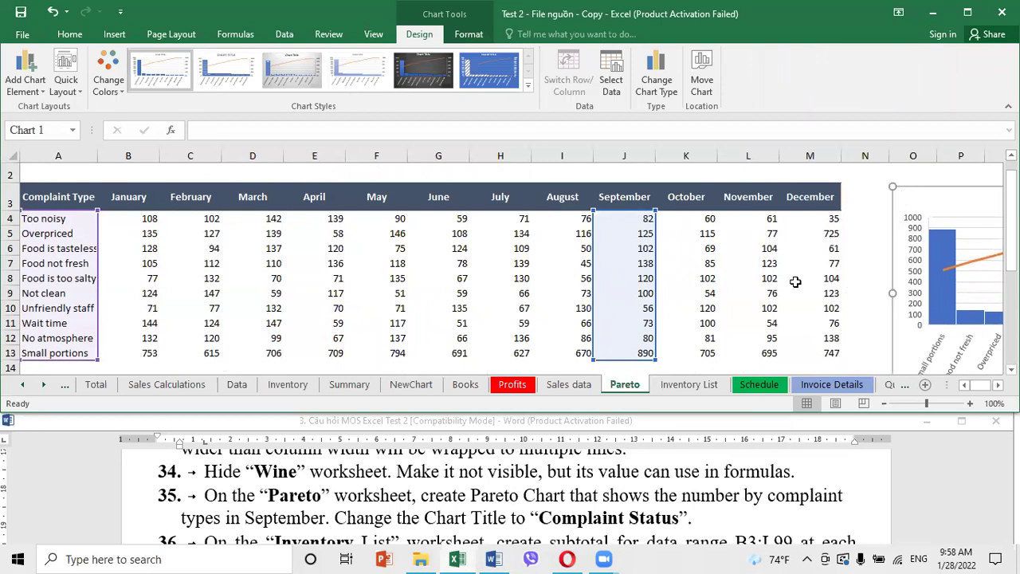
{"action": "left_click", "coordinate": [684, 252]}
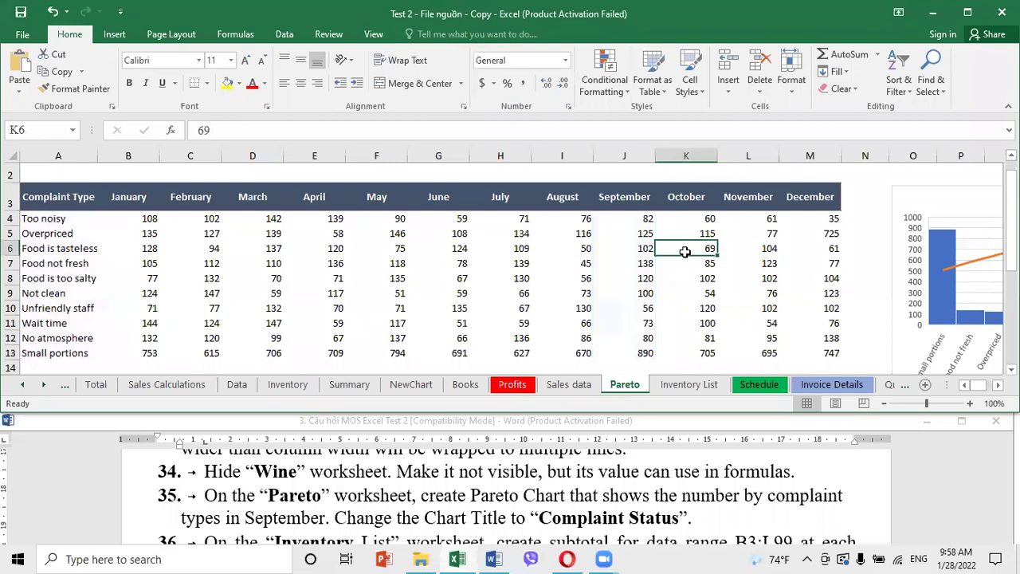
Review the next task in the Word instructions
{"action": "left_click", "coordinate": [494, 507]}
{"action": "scroll", "coordinate": [493, 502], "scroll_direction": "down", "scroll_amount": 1}
{"action": "scroll", "coordinate": [494, 503], "scroll_direction": "down", "scroll_amount": 1}
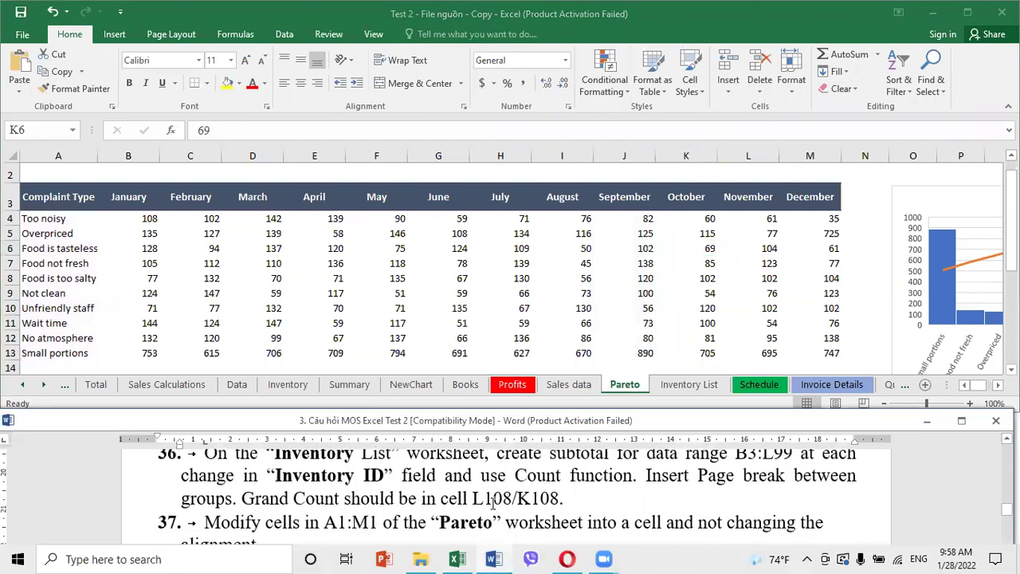
{"action": "scroll", "coordinate": [494, 502], "scroll_direction": "up", "scroll_amount": 1}
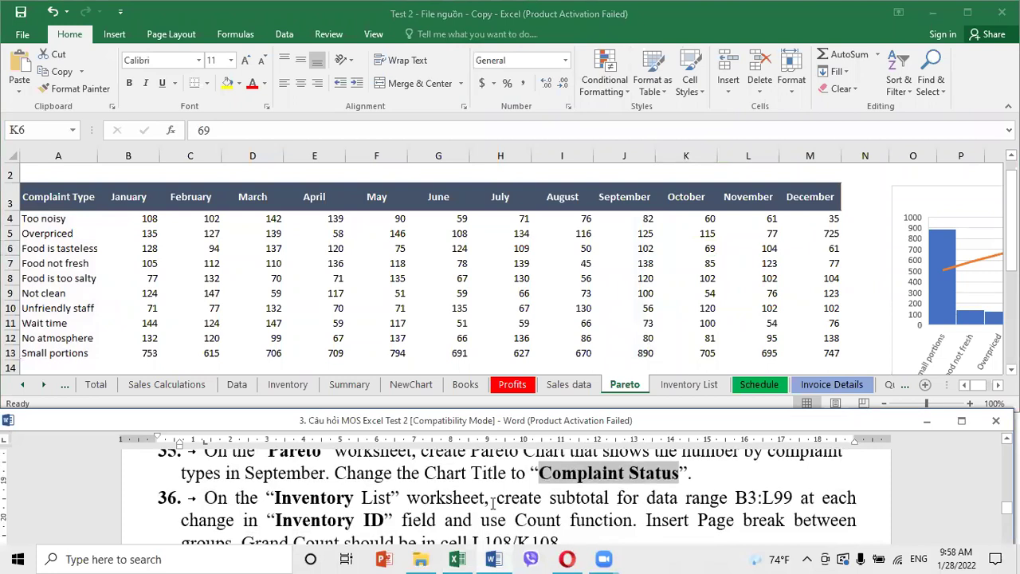
Select B3:L99 through the Name Box on the wrong Inventory sheet, then clear it
{"action": "left_click", "coordinate": [277, 387]}
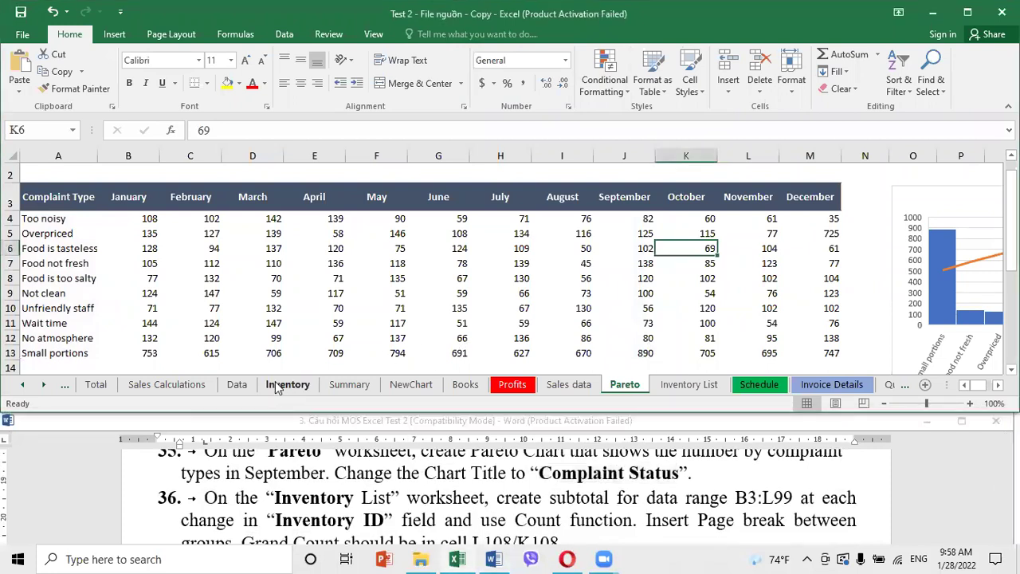
{"action": "left_click", "coordinate": [287, 385]}
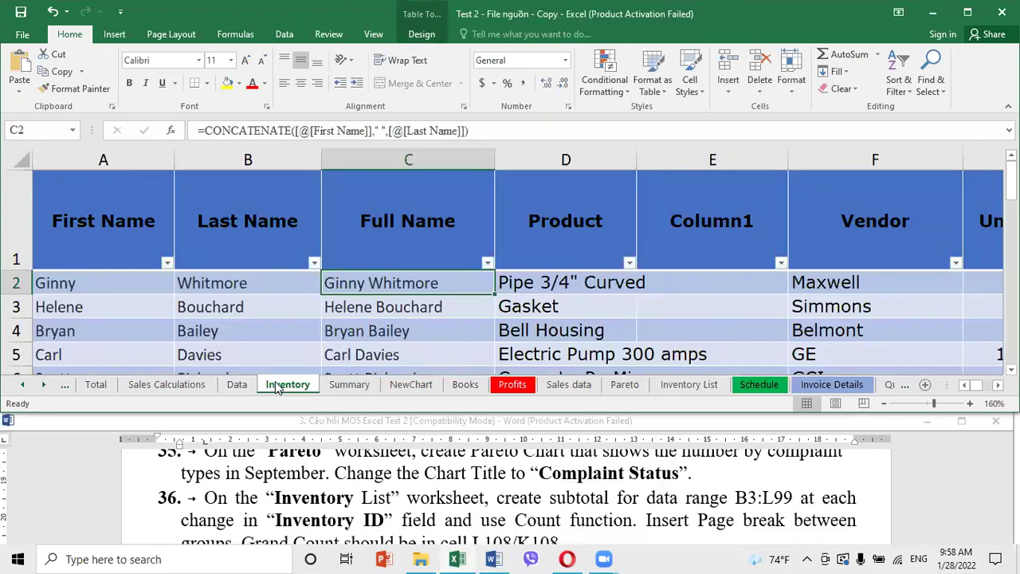
{"action": "left_click", "coordinate": [574, 351]}
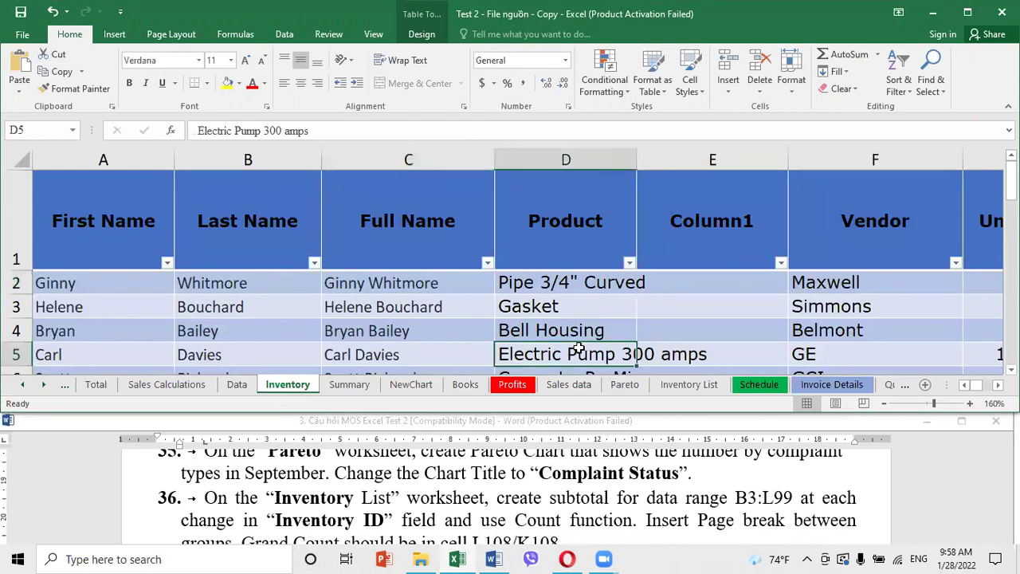
{"action": "left_click", "coordinate": [670, 304]}
{"action": "left_click", "coordinate": [20, 130]}
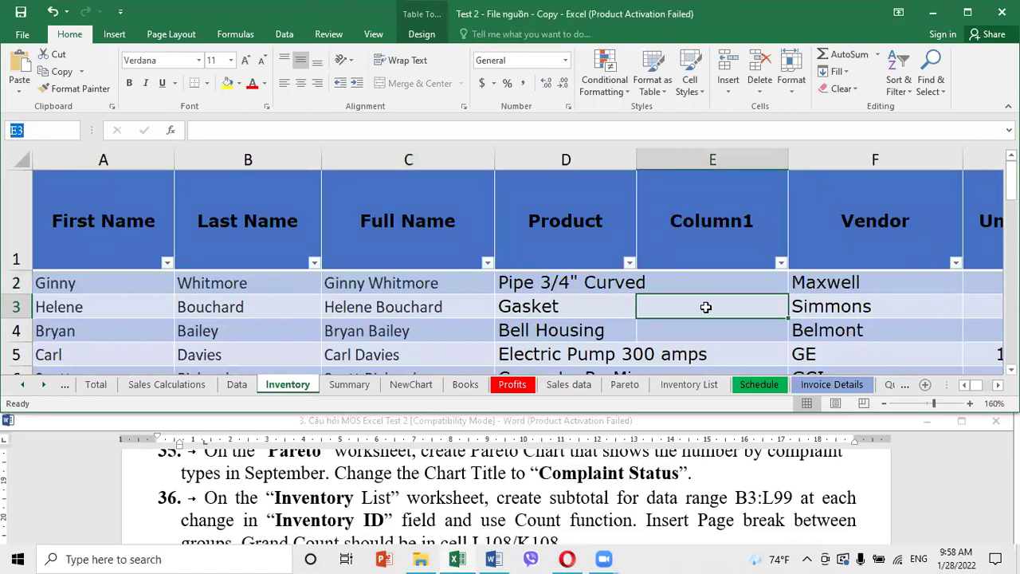
{"action": "type", "text": "b3:l99"}
{"action": "key", "text": "Return"}
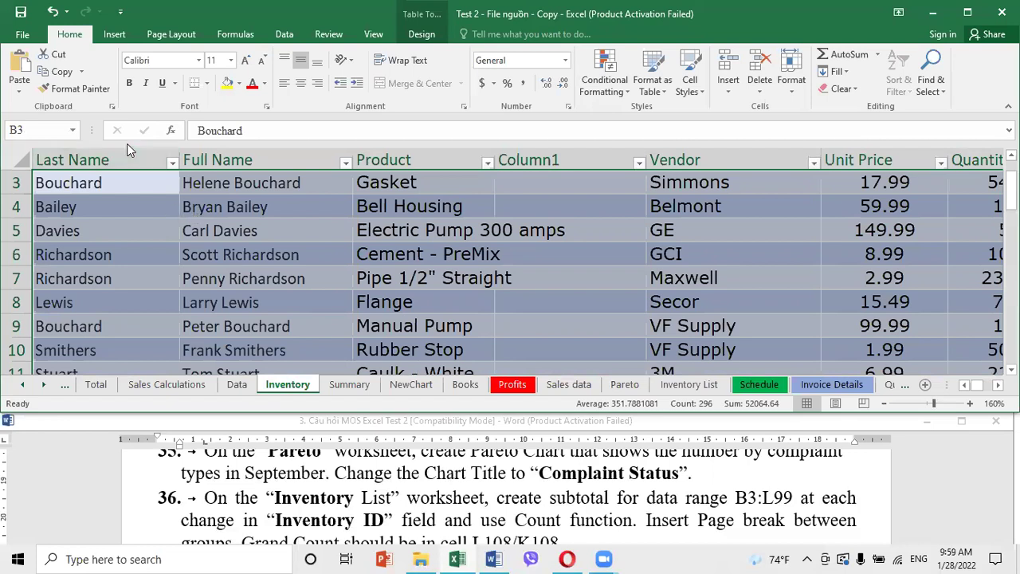
{"action": "scroll", "coordinate": [156, 302], "scroll_direction": "up", "scroll_amount": 1}
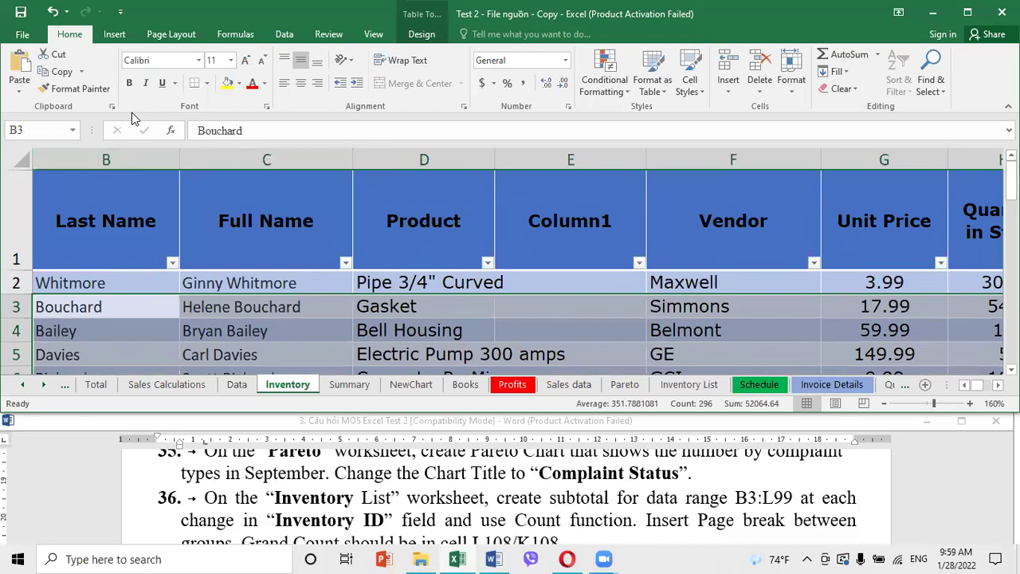
{"action": "left_click", "coordinate": [284, 34]}
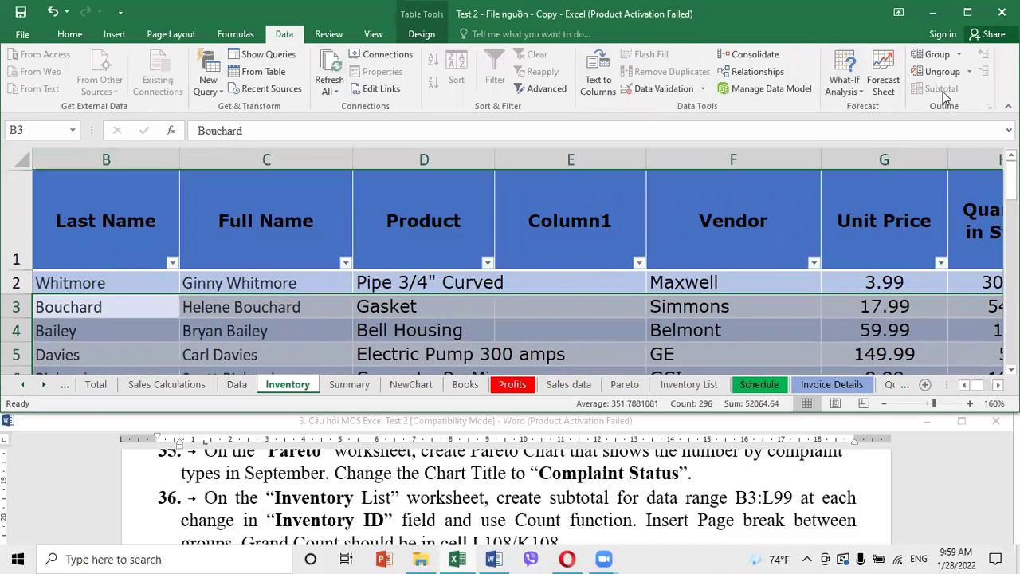
{"action": "left_click", "coordinate": [521, 306]}
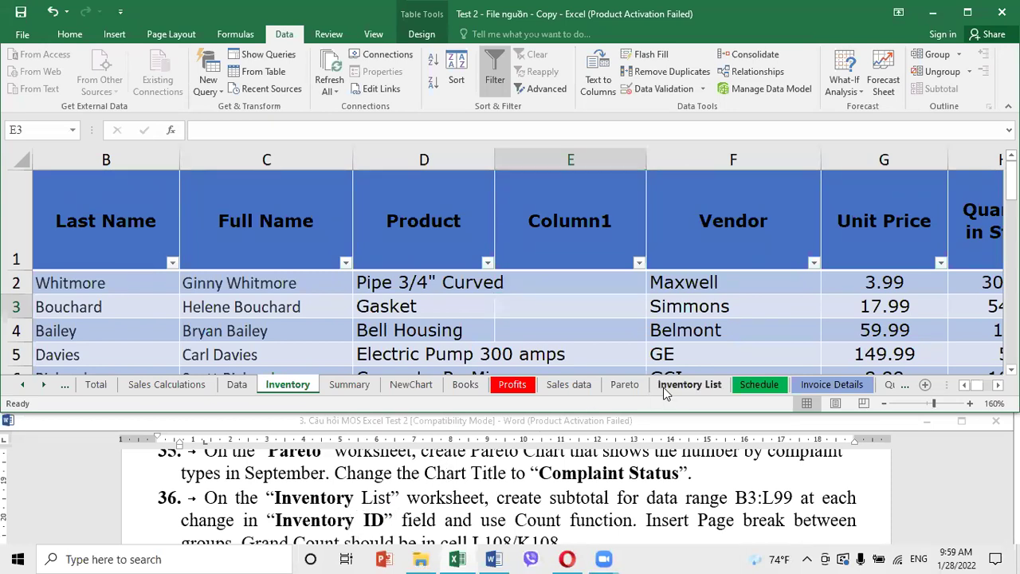
Switch to the Inventory List sheet and select B3:L99 through the Name Box
{"action": "left_click", "coordinate": [687, 385]}
{"action": "left_click", "coordinate": [49, 132]}
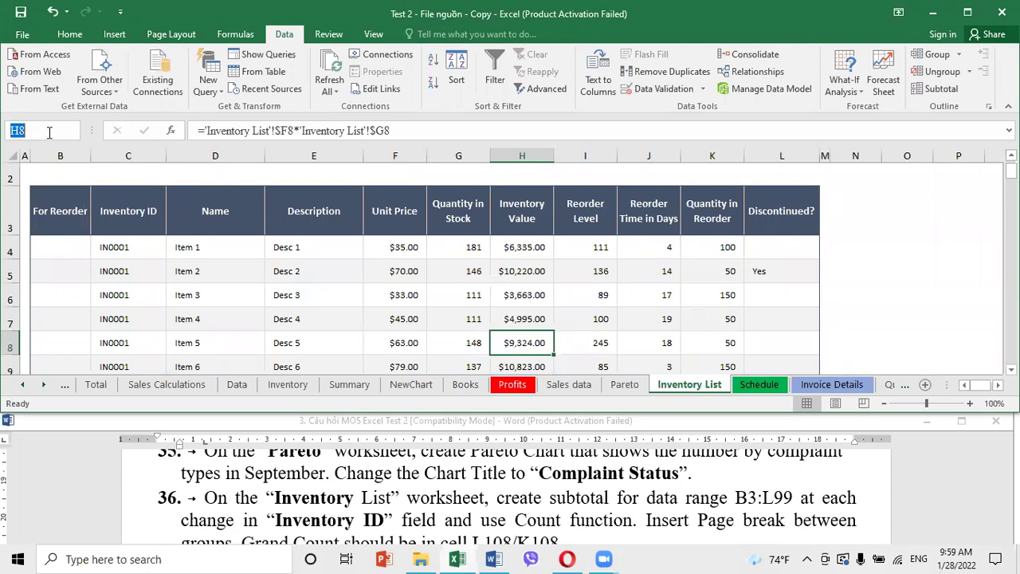
{"action": "type", "text": "b3:l99"}
{"action": "key", "text": "Return"}
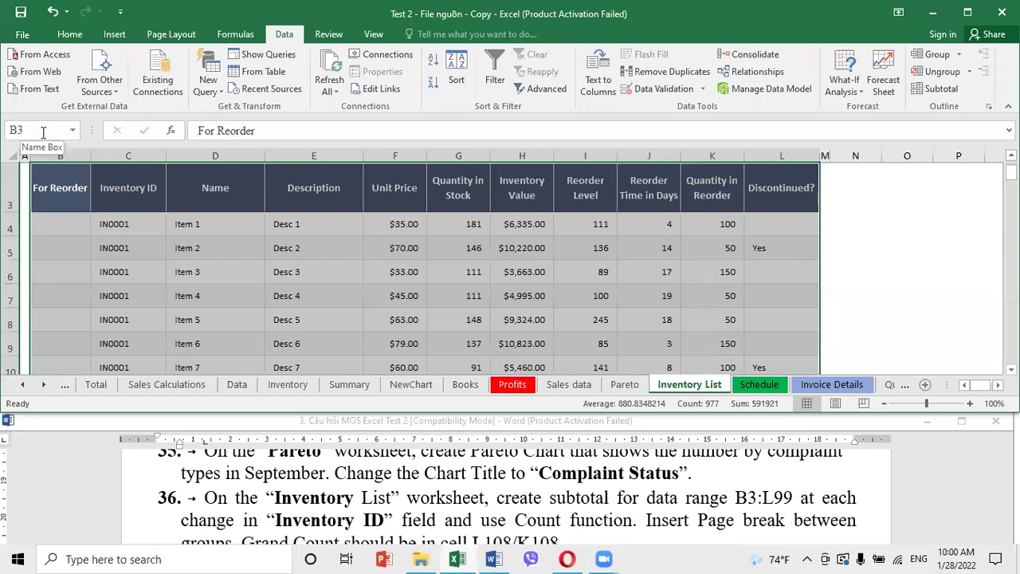
Set subtotals at each change in Inventory ID using Count, with page breaks between groups
{"action": "left_click", "coordinate": [939, 91]}
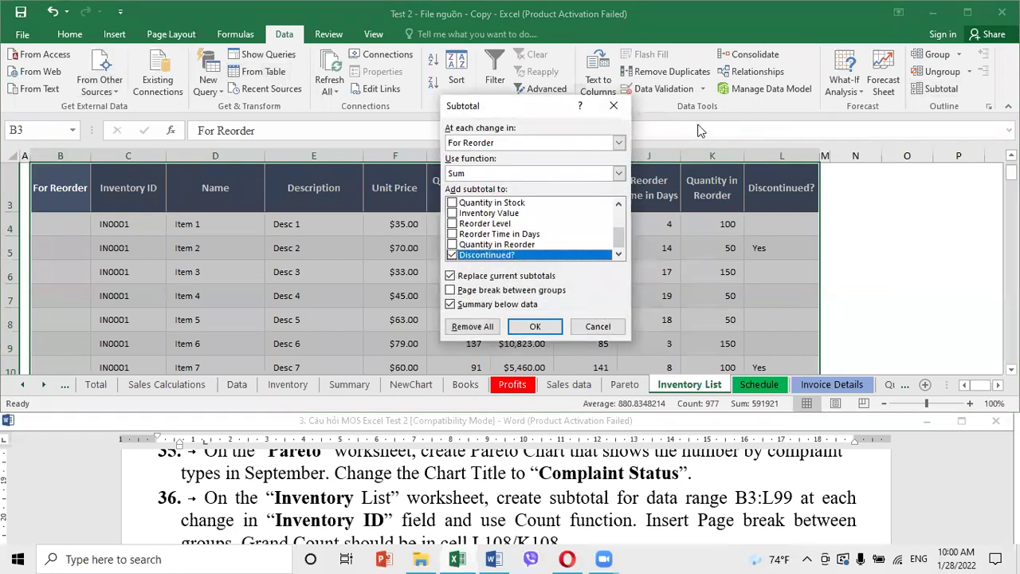
{"action": "left_click", "coordinate": [489, 144]}
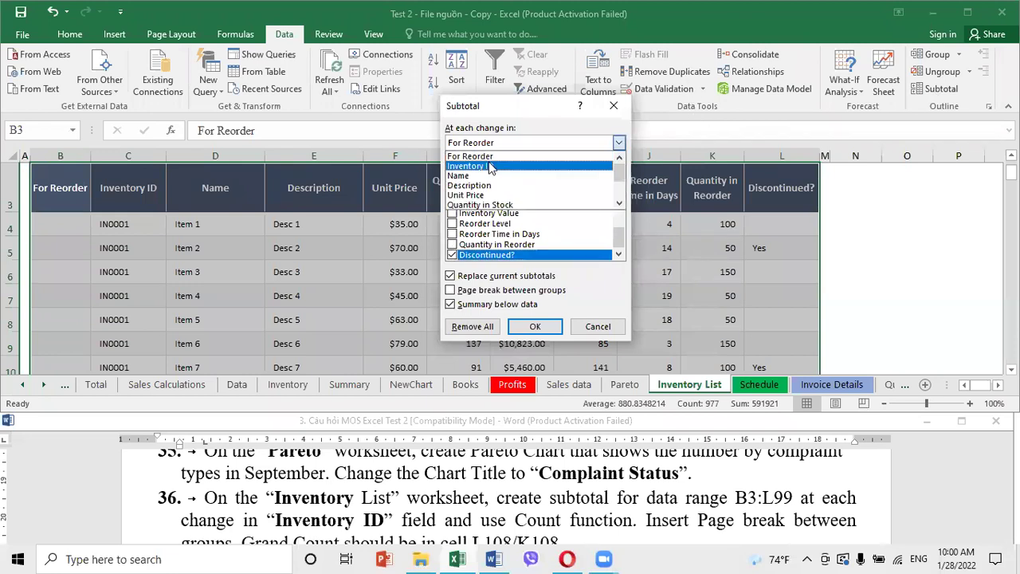
{"action": "left_click", "coordinate": [490, 167]}
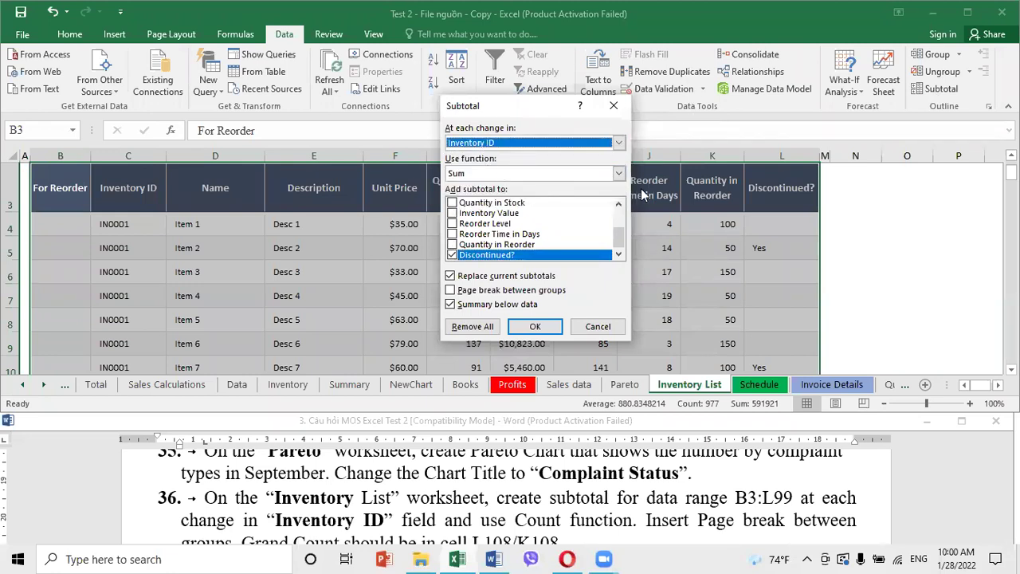
{"action": "left_click", "coordinate": [514, 175]}
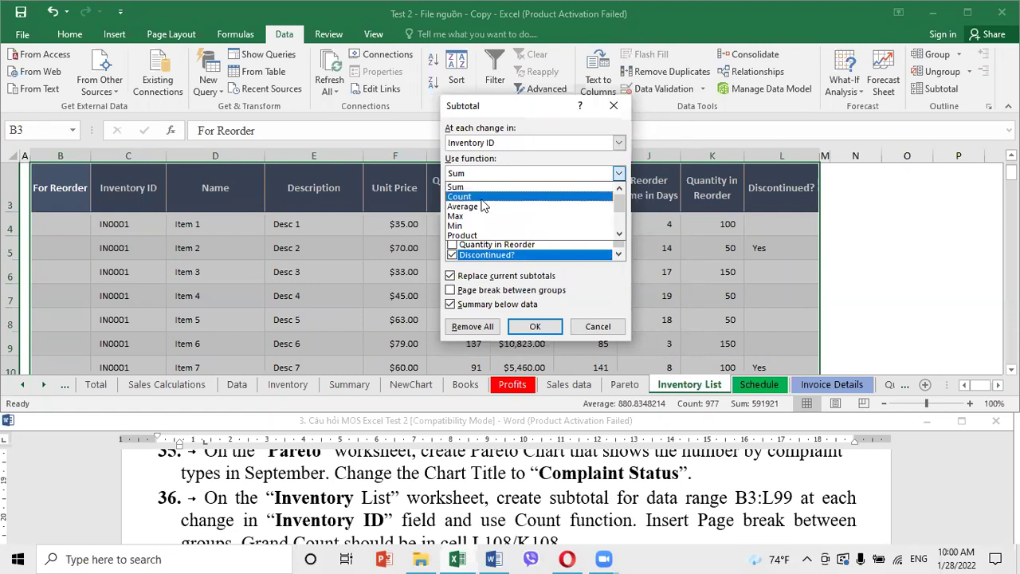
{"action": "left_click", "coordinate": [470, 196]}
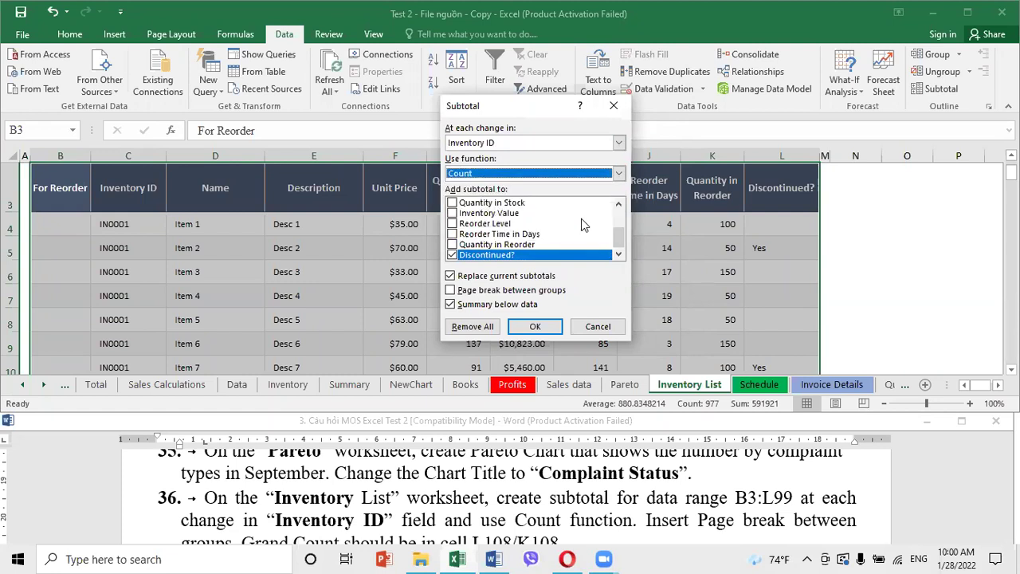
{"action": "left_click", "coordinate": [452, 292]}
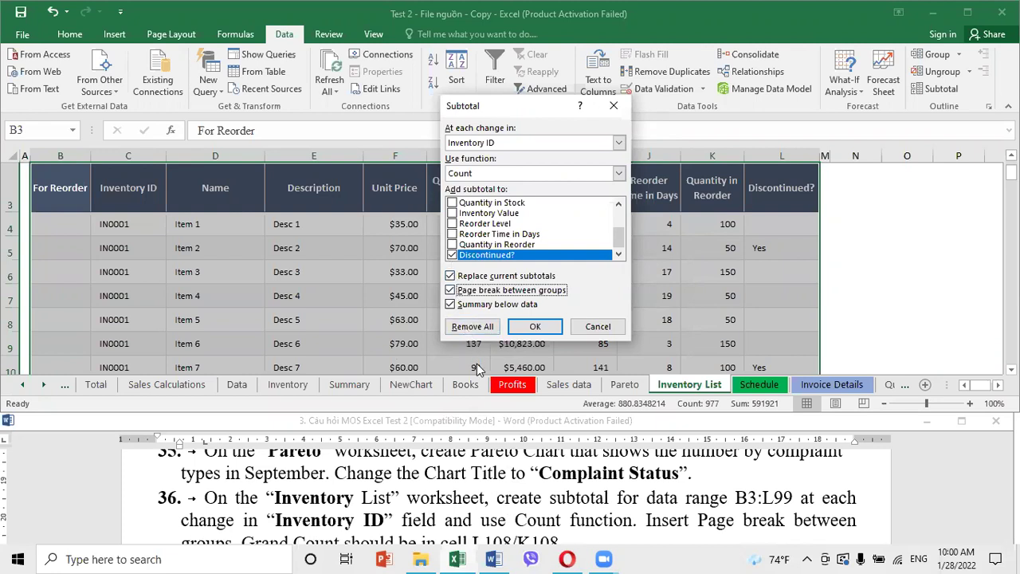
Subtotal the Quantity in Reorder and Discontinued? columns and apply the subtotals
{"action": "left_click", "coordinate": [448, 512]}
{"action": "scroll", "coordinate": [448, 508], "scroll_direction": "down", "scroll_amount": 3}
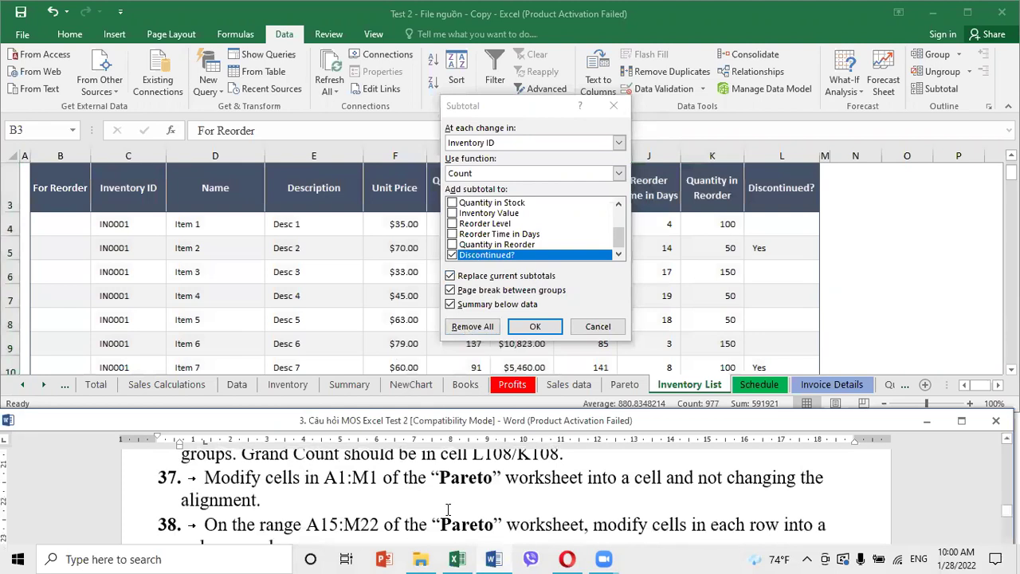
{"action": "scroll", "coordinate": [448, 509], "scroll_direction": "up", "scroll_amount": 1}
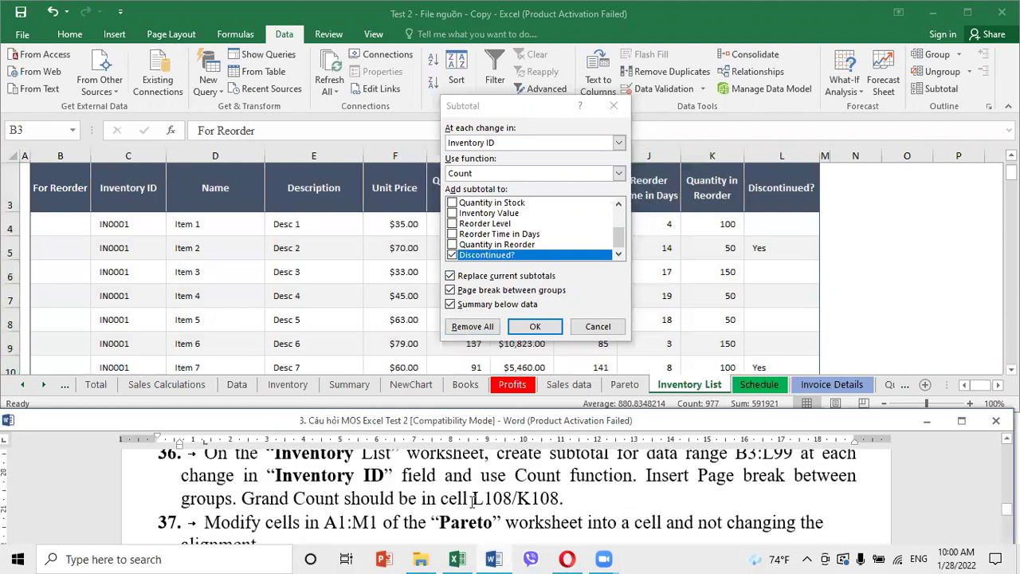
{"action": "left_click_drag", "start_coordinate": [509, 105], "coordinate": [223, 136]}
{"action": "left_click", "coordinate": [166, 287]}
{"action": "left_click", "coordinate": [166, 285]}
{"action": "left_click", "coordinate": [166, 275]}
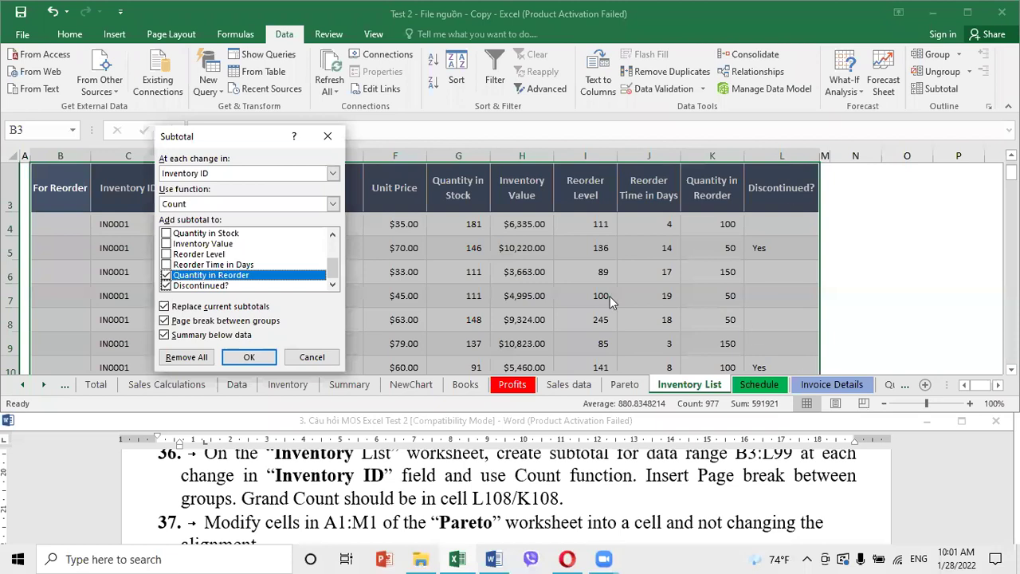
{"action": "left_click", "coordinate": [249, 358]}
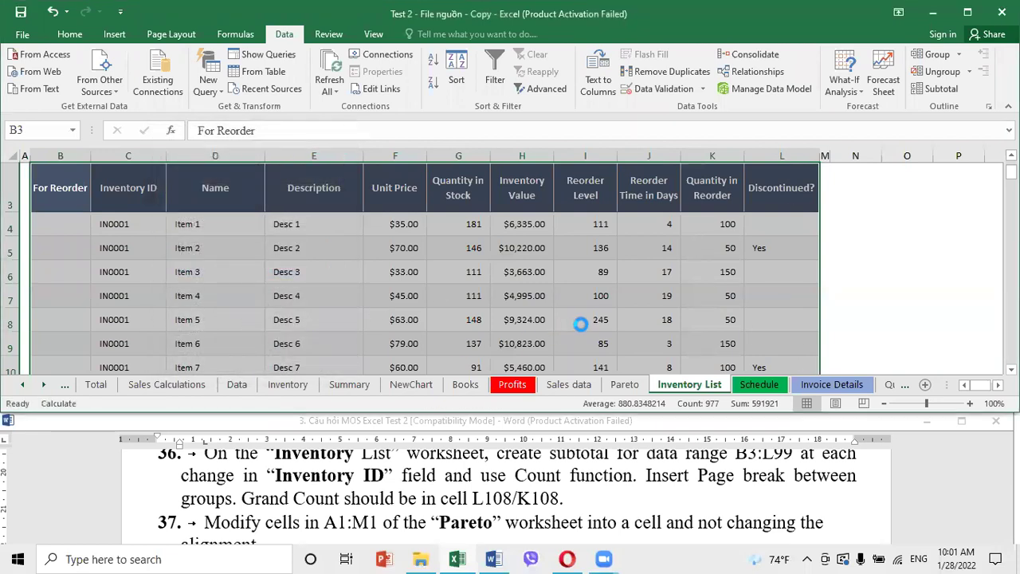
Check the next task in Word and return to the Pareto sheet
{"action": "left_click", "coordinate": [581, 322]}
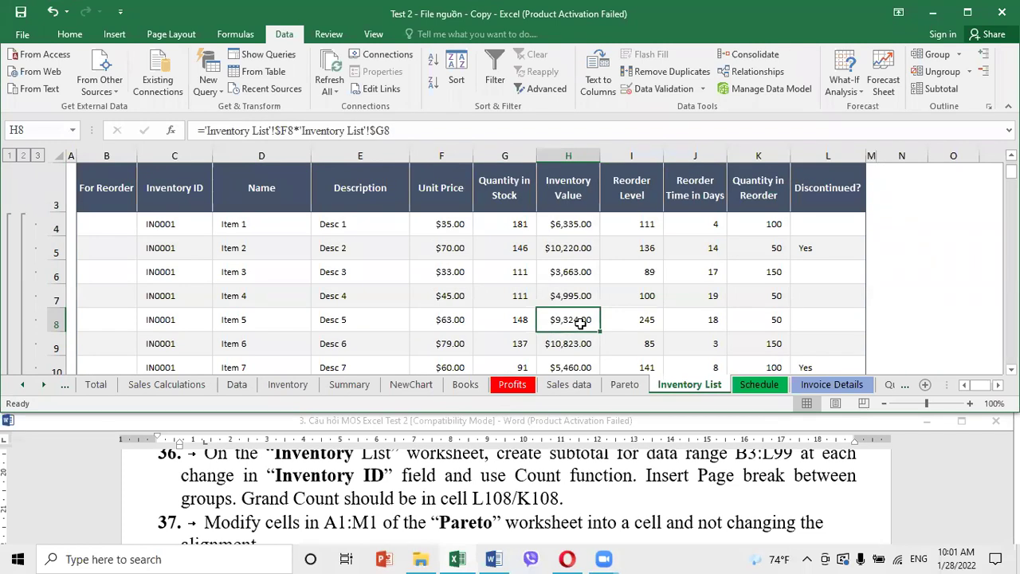
{"action": "left_click", "coordinate": [420, 494]}
{"action": "scroll", "coordinate": [416, 492], "scroll_direction": "down", "scroll_amount": 2}
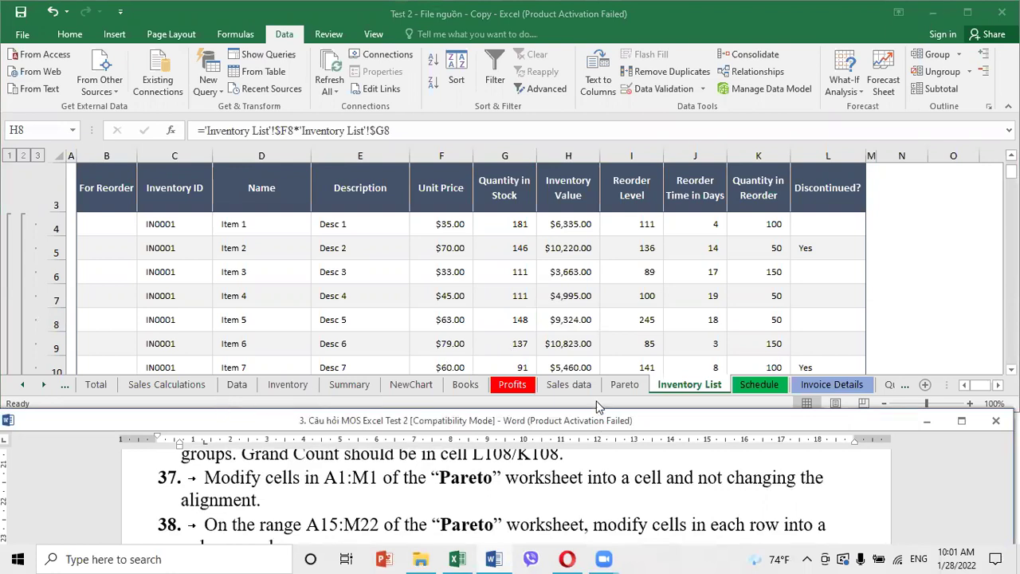
{"action": "left_click", "coordinate": [625, 385]}
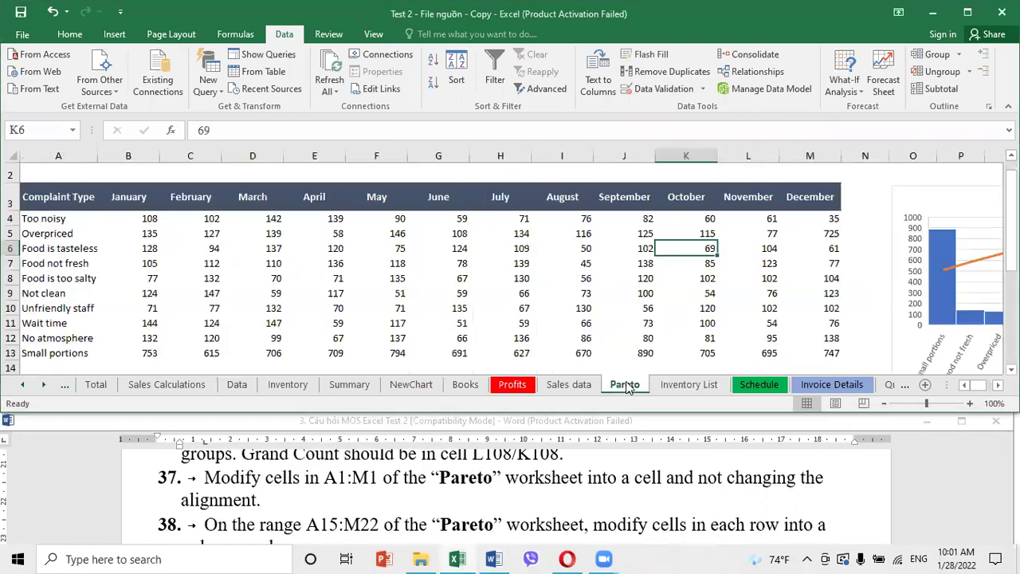
Merge A1:M1 into one cell with Merge Cells
{"action": "left_click", "coordinate": [50, 125]}
{"action": "type", "text": "a1:m1"}
{"action": "key", "text": "Return"}
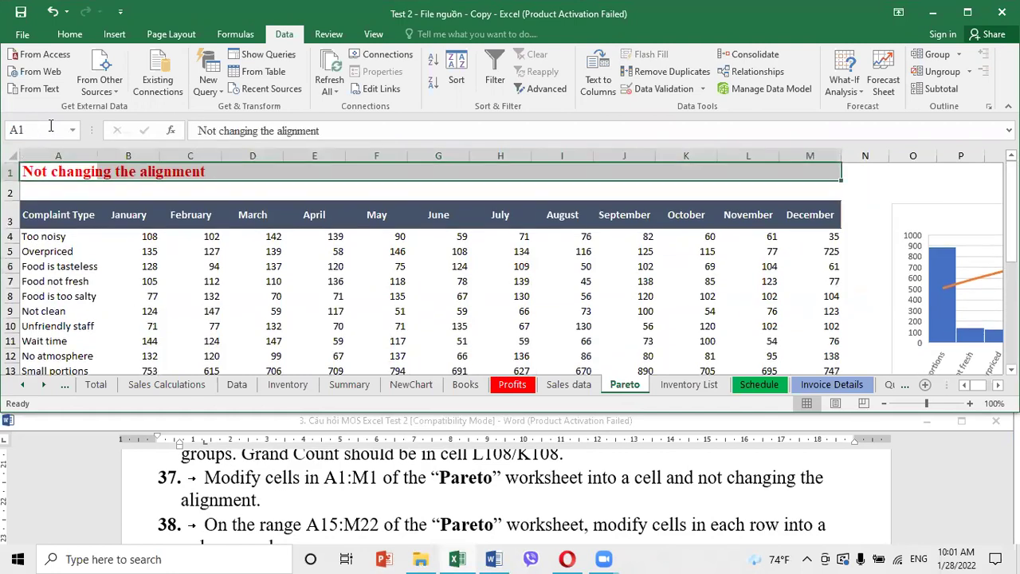
{"action": "left_click", "coordinate": [70, 33]}
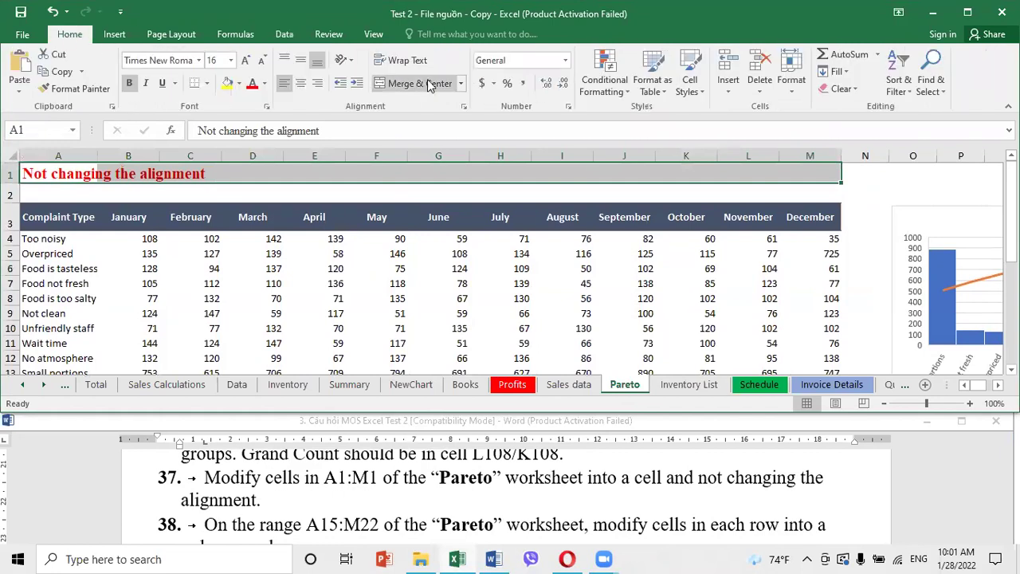
{"action": "left_click", "coordinate": [462, 83]}
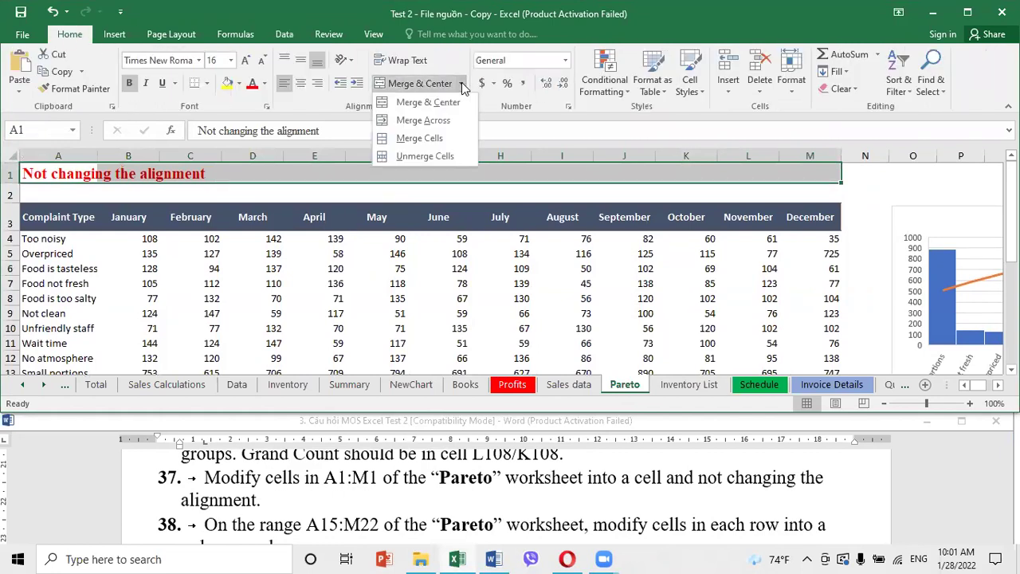
{"action": "left_click", "coordinate": [420, 137]}
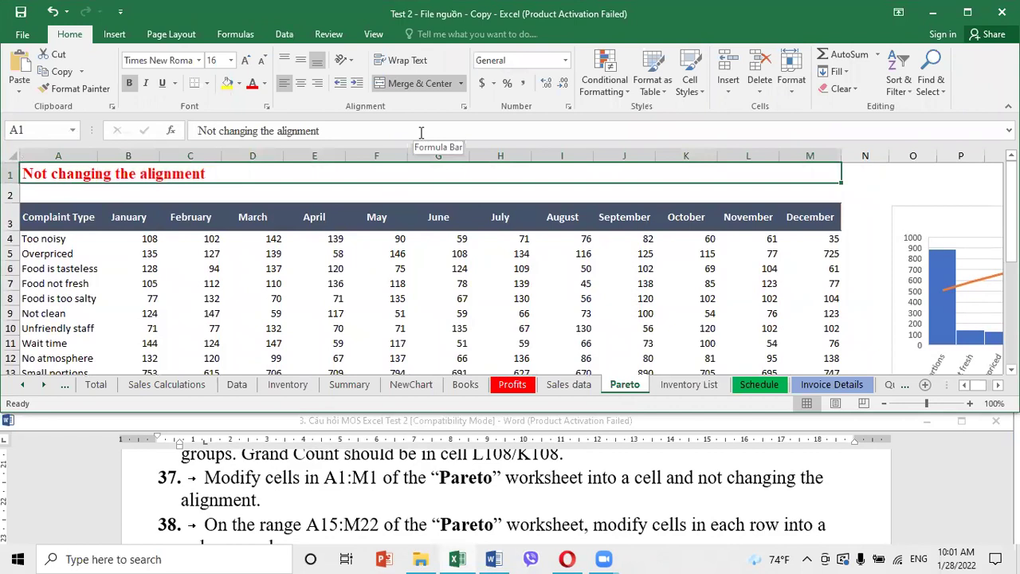
Merge each row of A15:M22 across columns A to M with Merge Across
{"action": "left_click", "coordinate": [48, 130]}
{"action": "type", "text": "a1"}
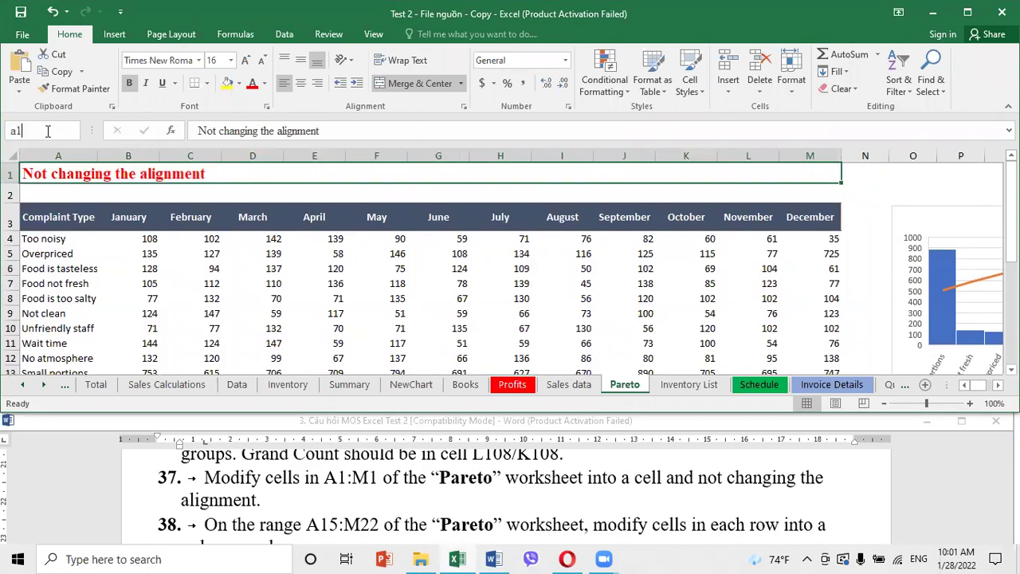
{"action": "type", "text": "5:m22"}
{"action": "key", "text": "Return"}
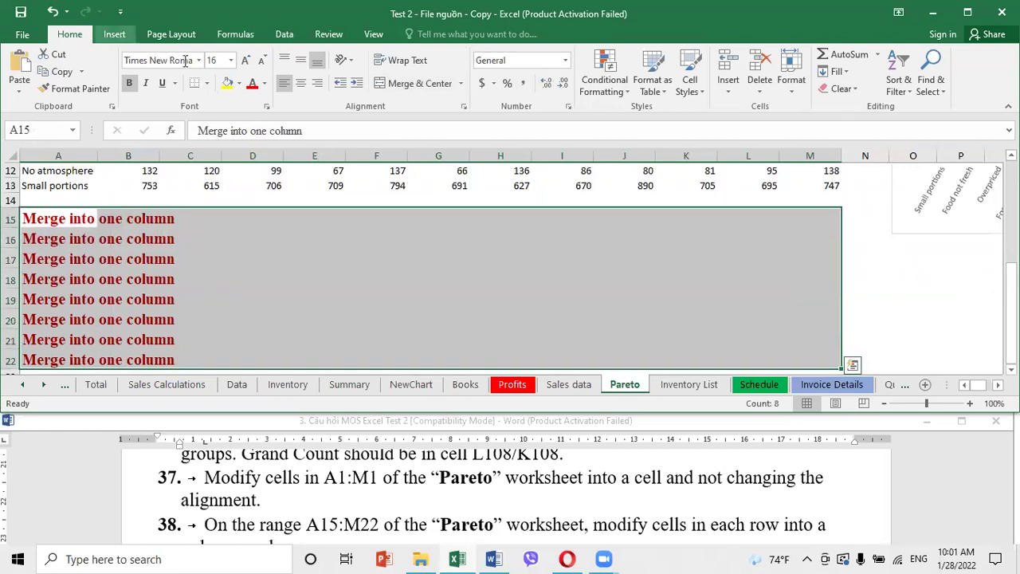
{"action": "left_click", "coordinate": [461, 83]}
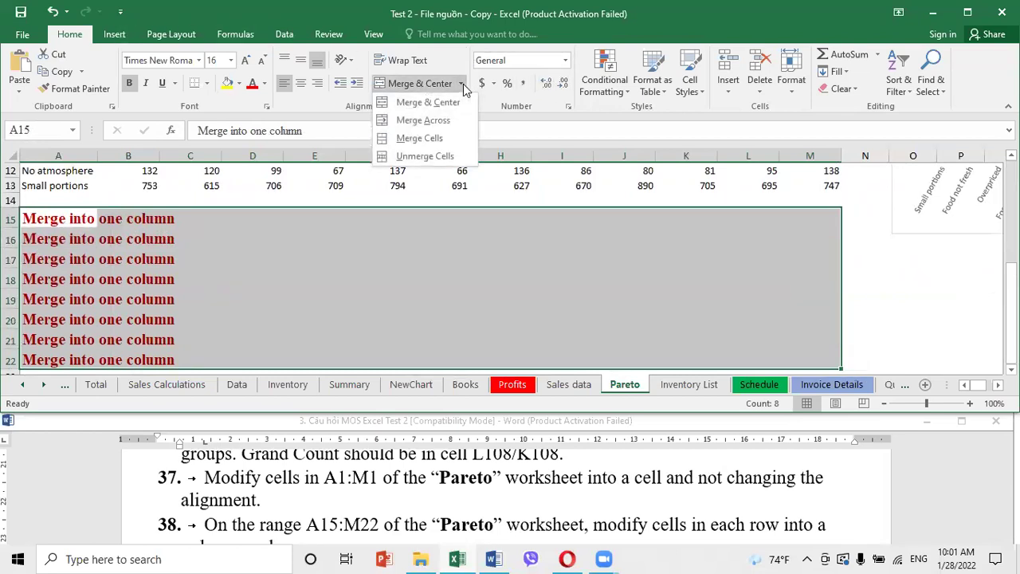
{"action": "left_click", "coordinate": [435, 122]}
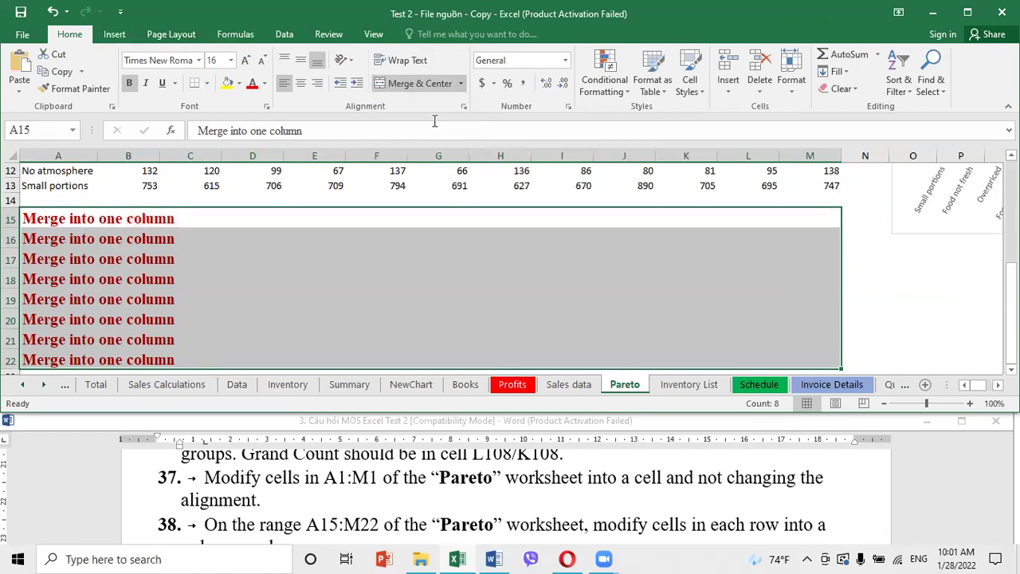
Read the next task in the Word instructions and return to the workbook
{"action": "left_click", "coordinate": [380, 502]}
{"action": "scroll", "coordinate": [403, 514], "scroll_direction": "down", "scroll_amount": 1}
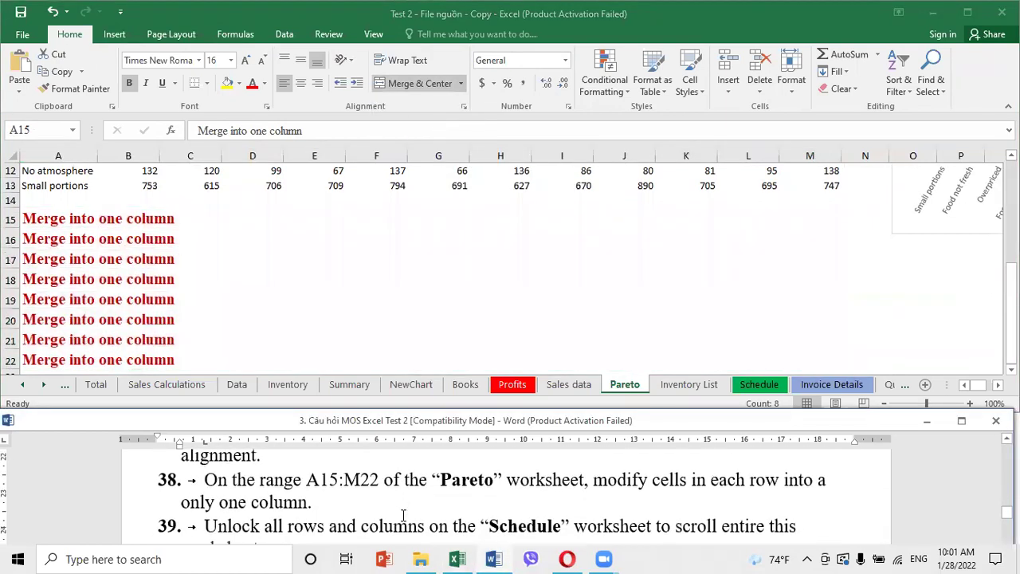
{"action": "scroll", "coordinate": [403, 514], "scroll_direction": "down", "scroll_amount": 2}
{"action": "scroll", "coordinate": [403, 516], "scroll_direction": "up", "scroll_amount": 1}
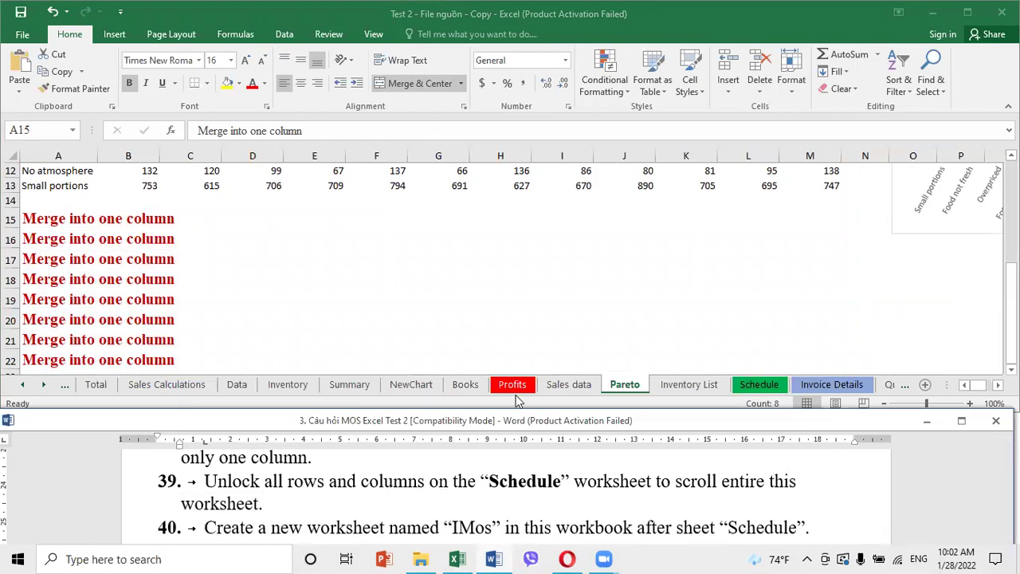
{"action": "left_click", "coordinate": [755, 386]}
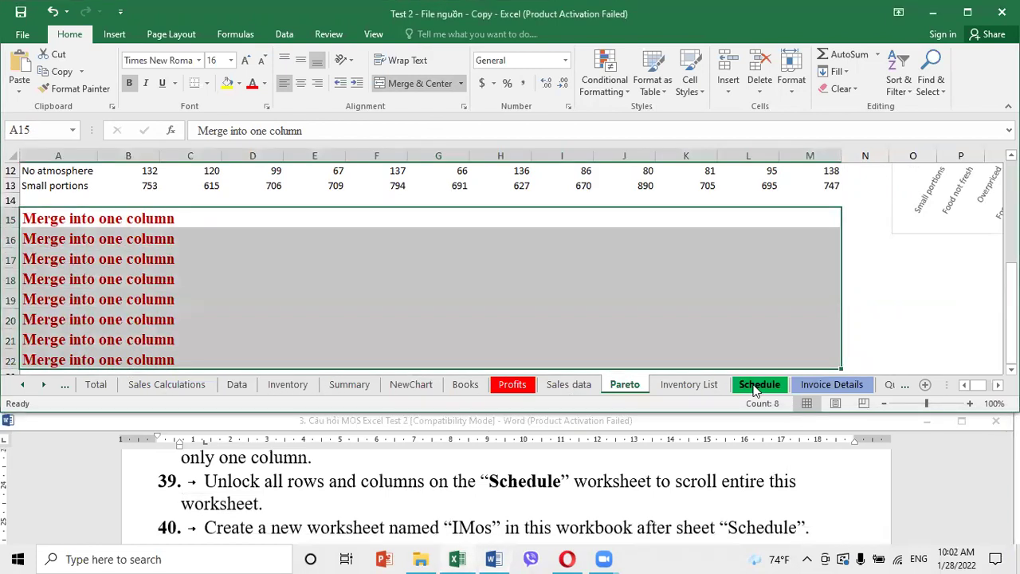
Unfreeze all panes on the Schedule sheet and add a new blank worksheet after it
{"action": "left_click", "coordinate": [757, 385]}
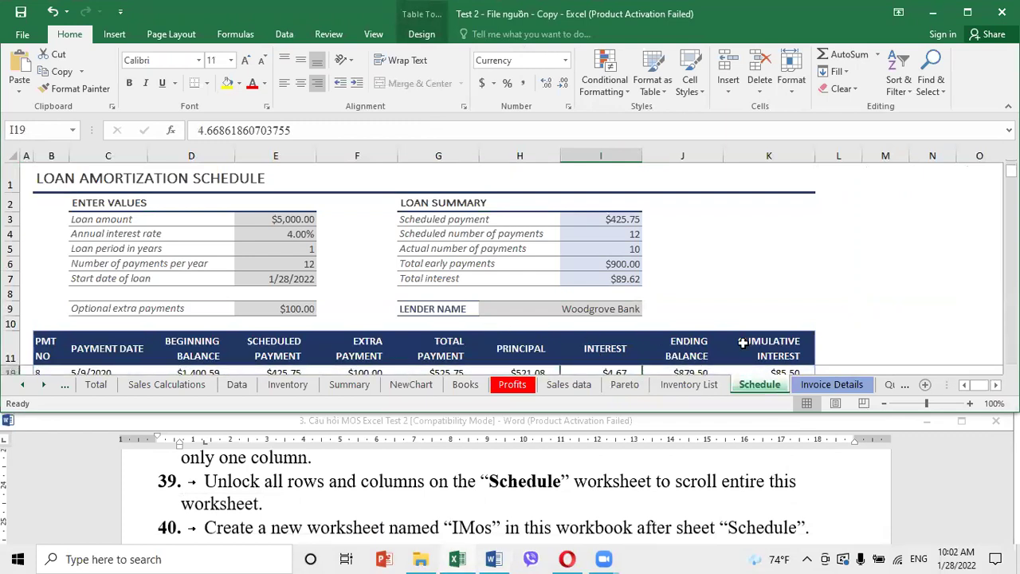
{"action": "left_click", "coordinate": [887, 341]}
{"action": "scroll", "coordinate": [888, 337], "scroll_direction": "down", "scroll_amount": 8}
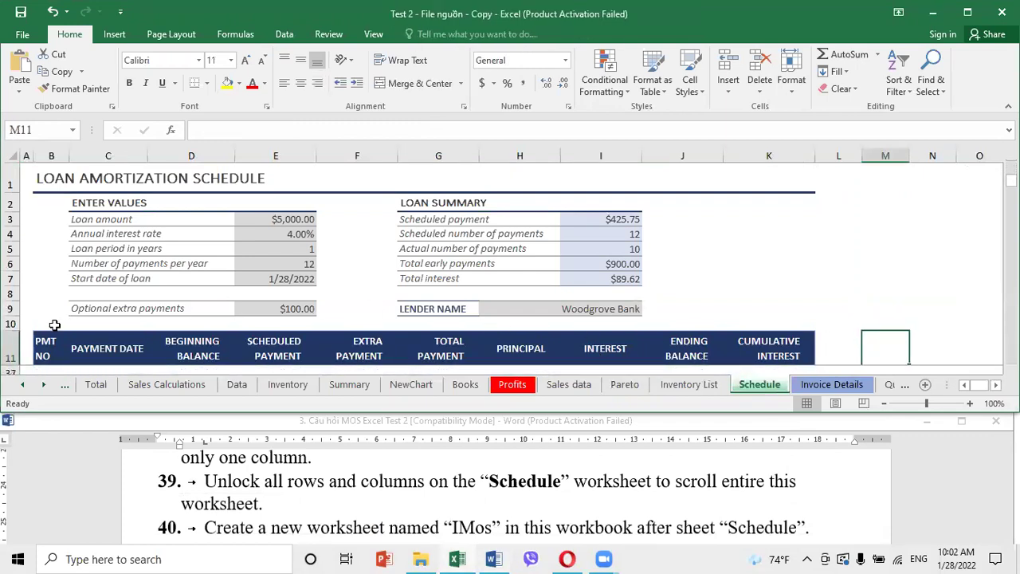
{"action": "left_click", "coordinate": [11, 349]}
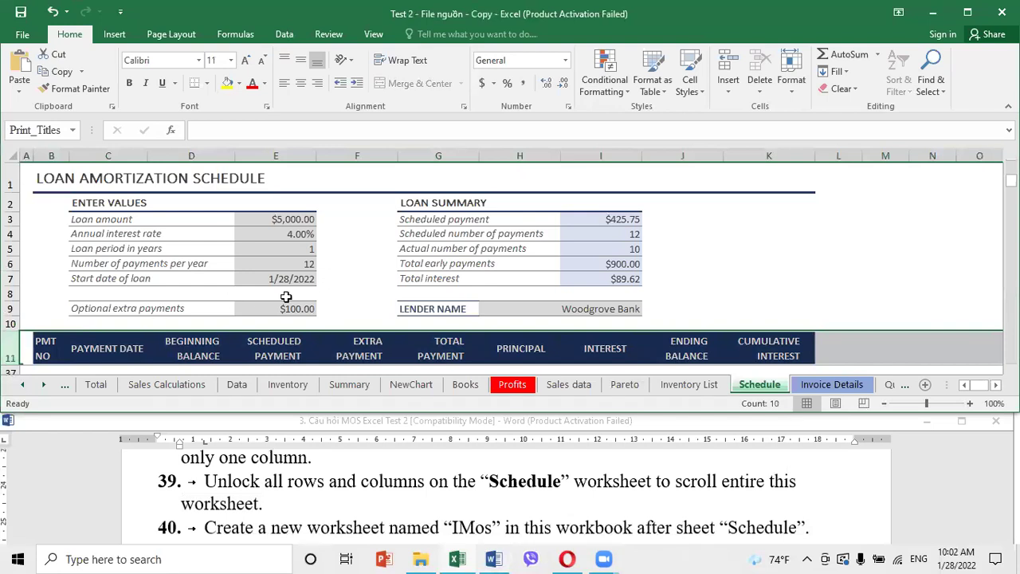
{"action": "left_click", "coordinate": [290, 351]}
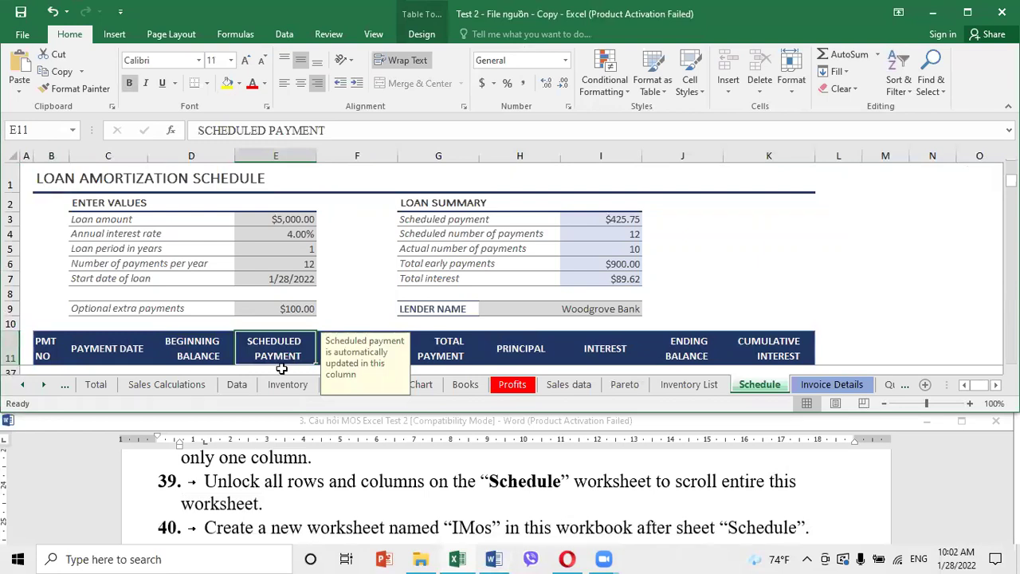
{"action": "left_click", "coordinate": [372, 34]}
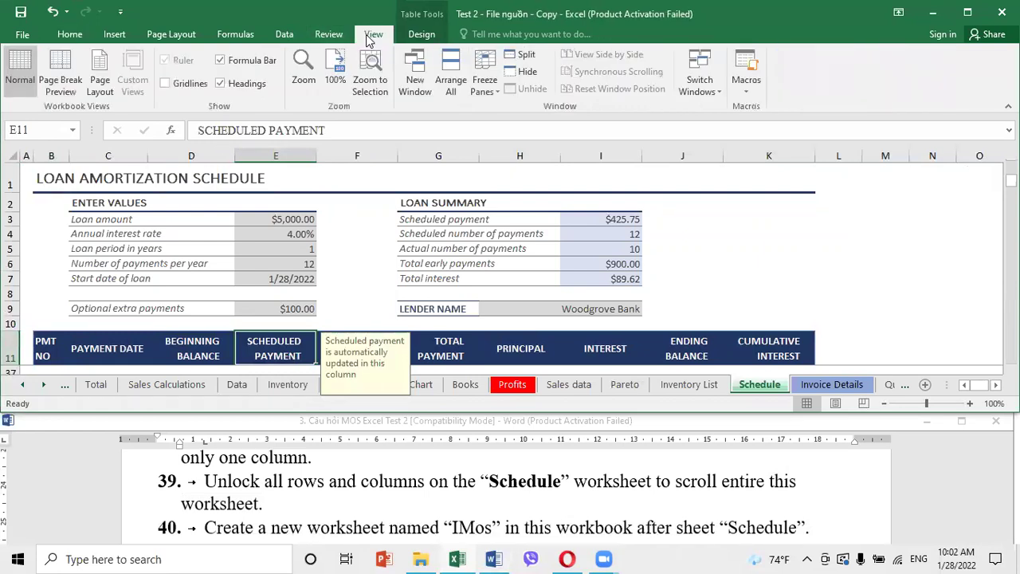
{"action": "left_click", "coordinate": [487, 90]}
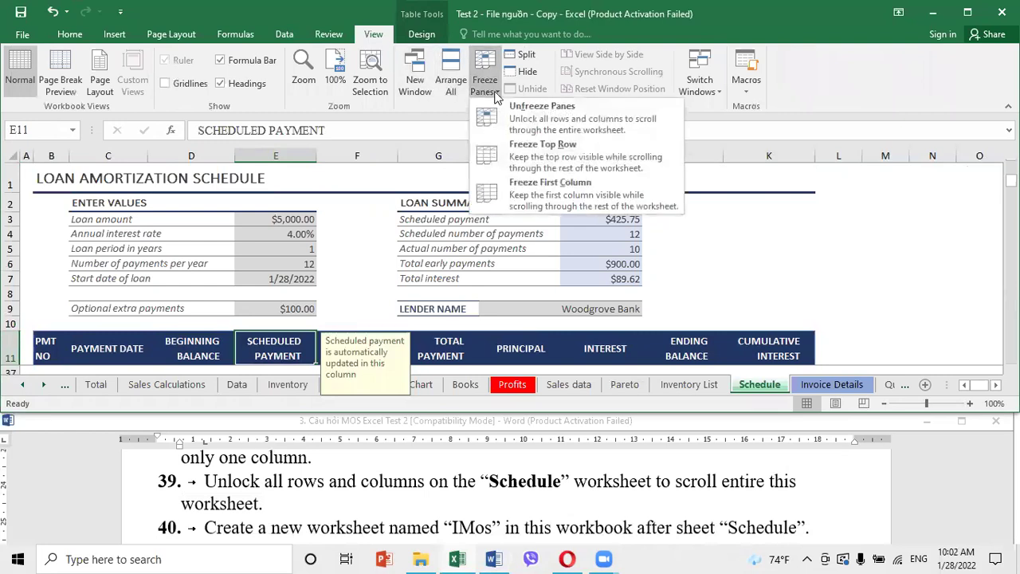
{"action": "left_click", "coordinate": [523, 121]}
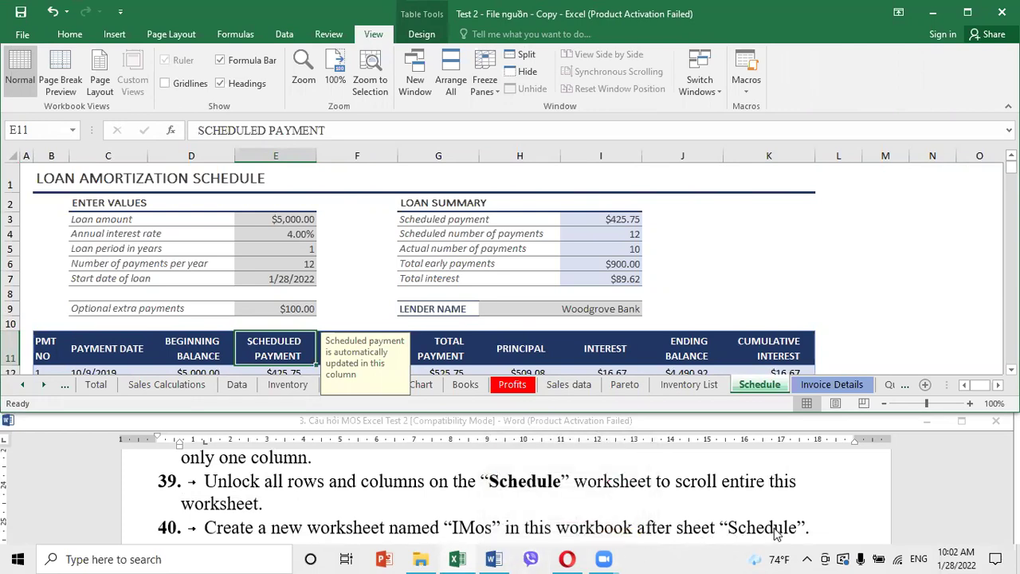
{"action": "left_click", "coordinate": [577, 252]}
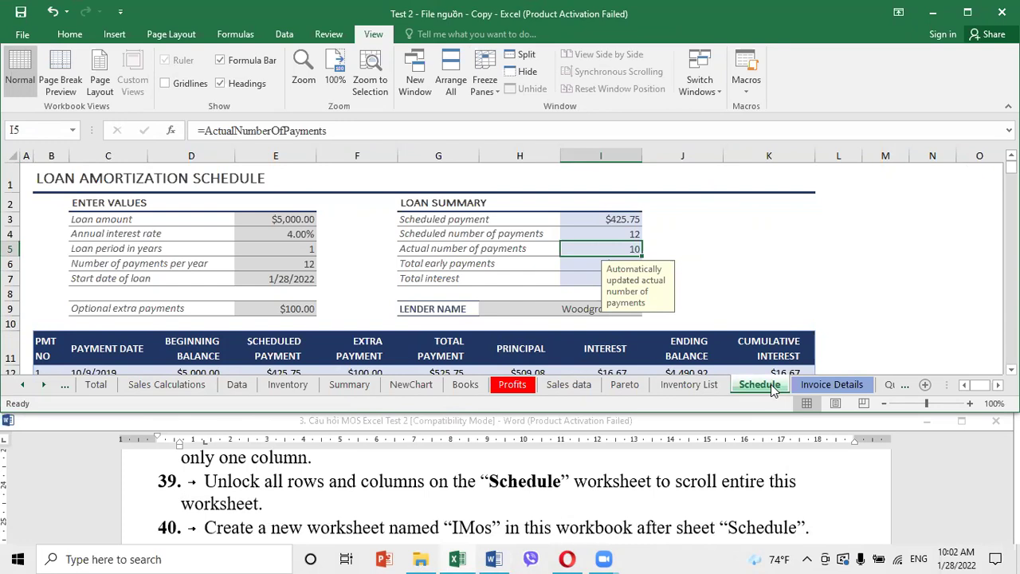
{"action": "left_click", "coordinate": [924, 386]}
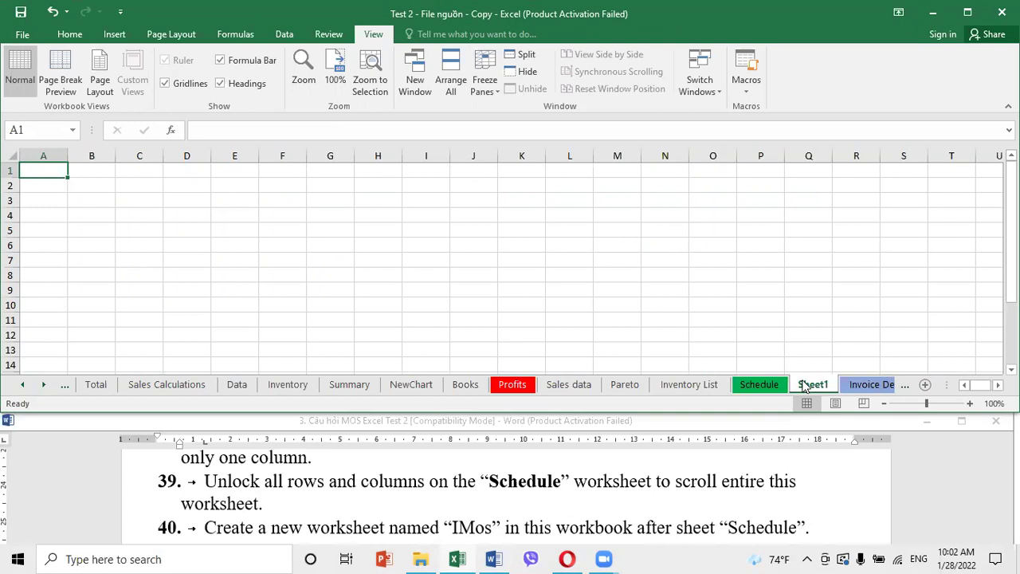
Rename the new Sheet1 tab to IMos
{"action": "double_click", "coordinate": [812, 384]}
{"action": "type", "text": "IMO"}
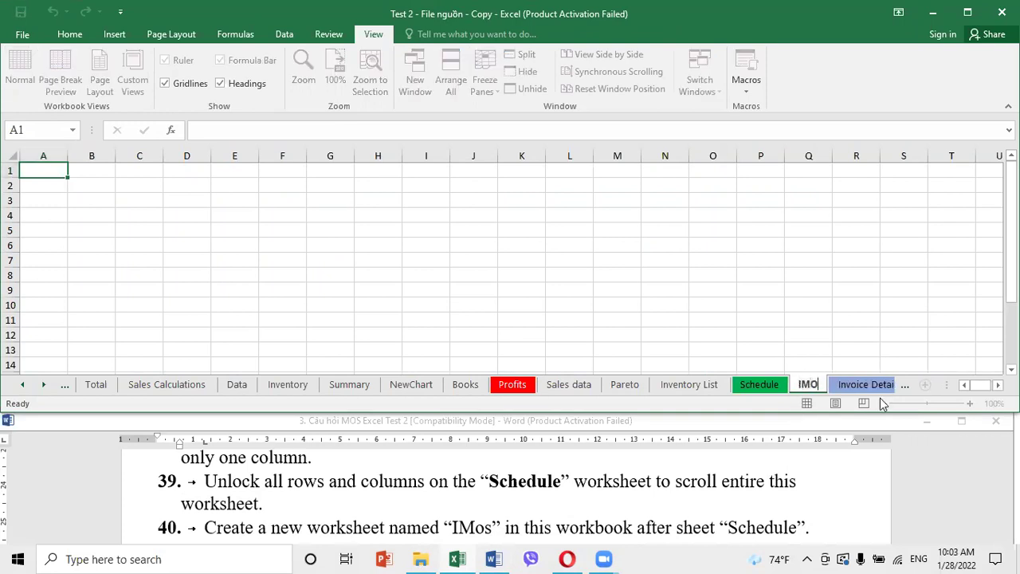
{"action": "key", "text": "BackSpace"}
{"action": "type", "text": "os"}
{"action": "key", "text": "Return"}
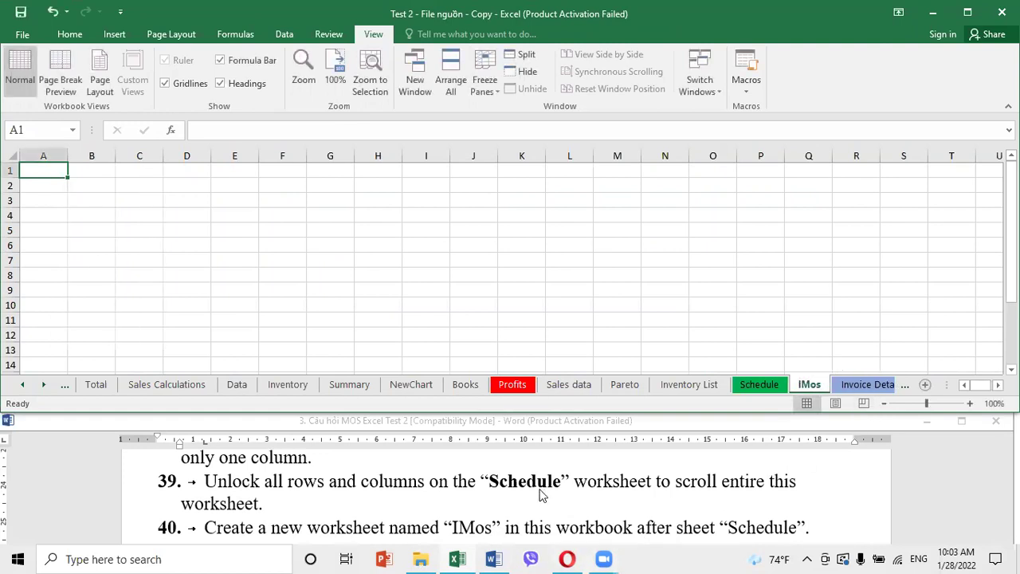
Scroll through the task list in the Word instructions
{"action": "left_click", "coordinate": [540, 495]}
{"action": "scroll", "coordinate": [539, 496], "scroll_direction": "down", "scroll_amount": 4}
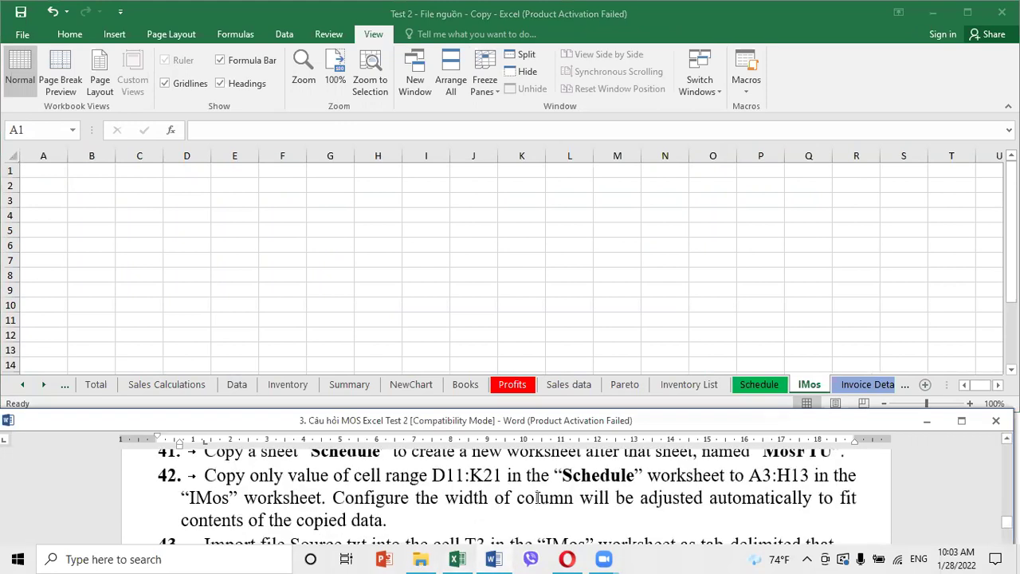
{"action": "scroll", "coordinate": [538, 497], "scroll_direction": "up", "scroll_amount": 1}
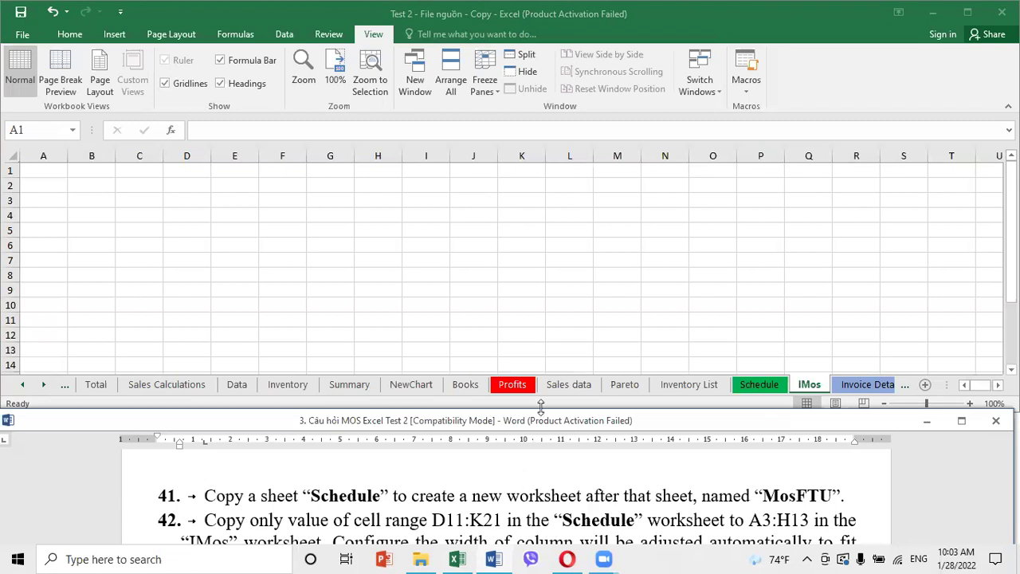
Open Move or Copy for the Schedule sheet with Create a copy ticked
{"action": "left_click", "coordinate": [748, 385]}
{"action": "right_click", "coordinate": [749, 385]}
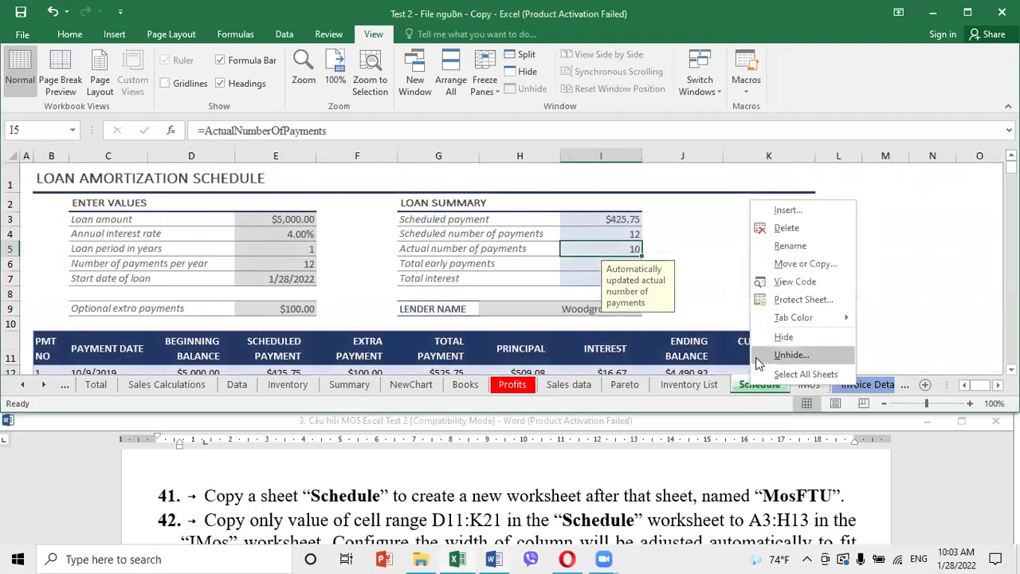
{"action": "left_click", "coordinate": [793, 263]}
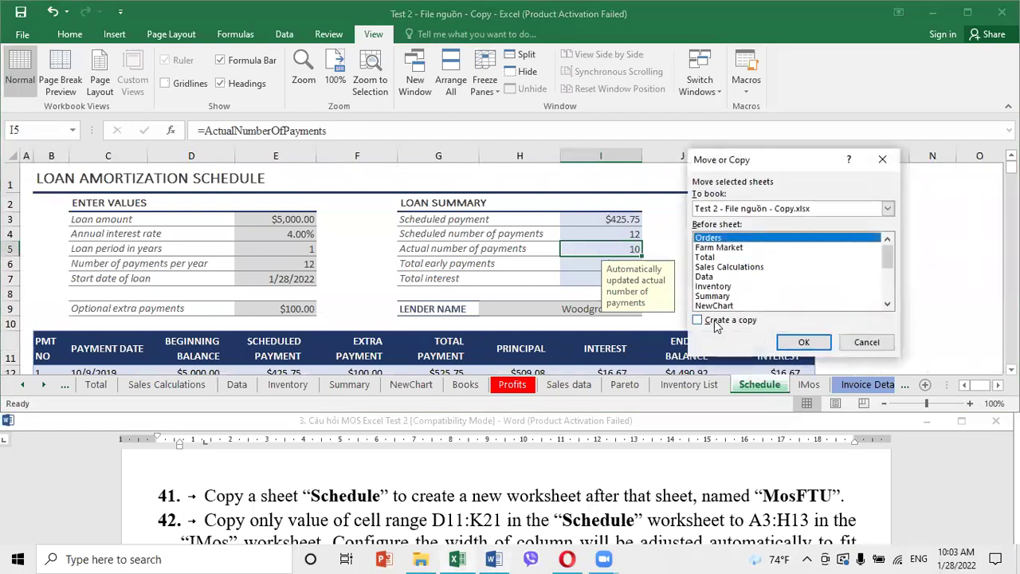
{"action": "left_click", "coordinate": [699, 321]}
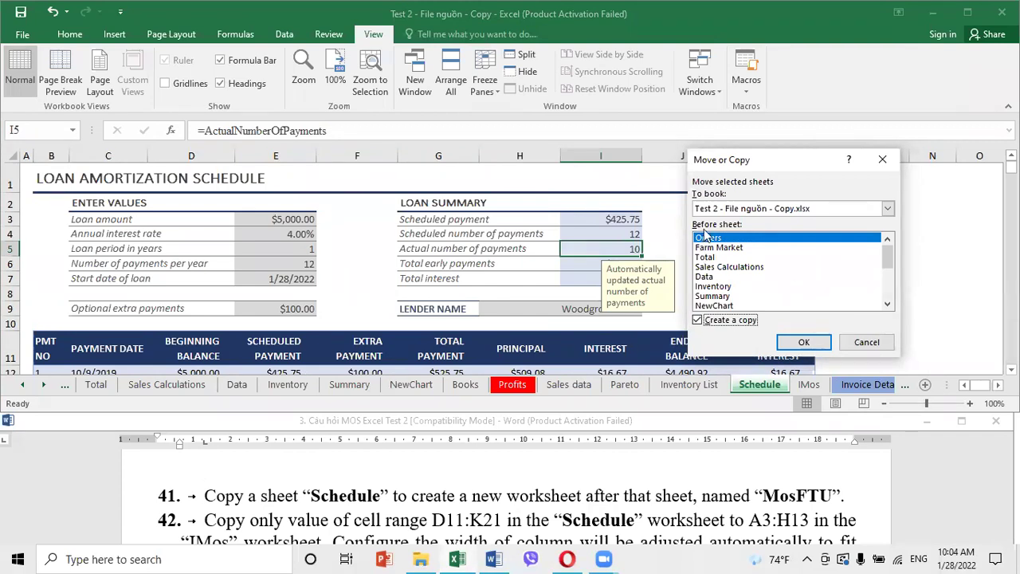
Copy the Schedule sheet, keep the default name, then rename the new copy MosFTU
{"action": "left_click", "coordinate": [806, 343]}
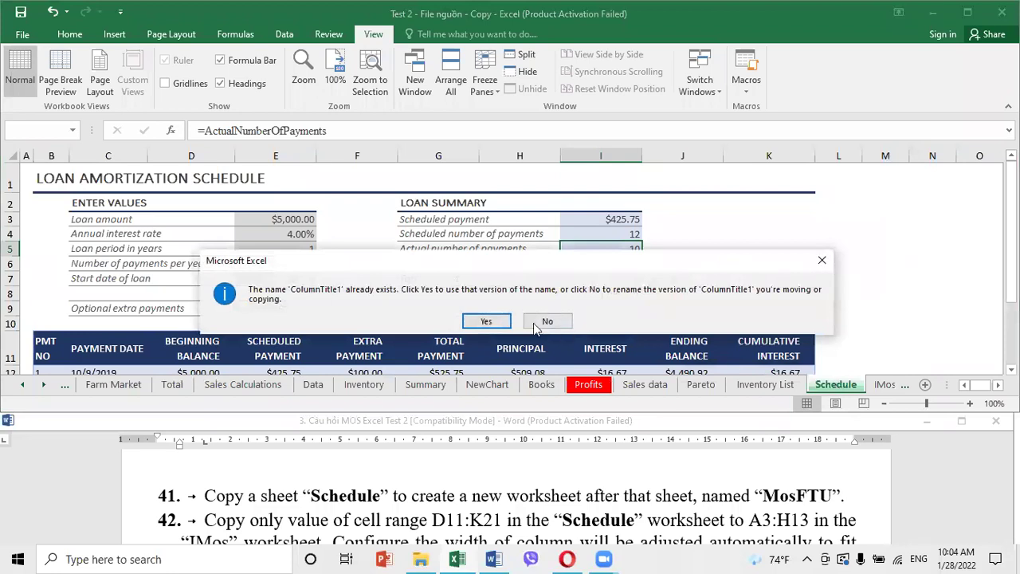
{"action": "left_click", "coordinate": [487, 321]}
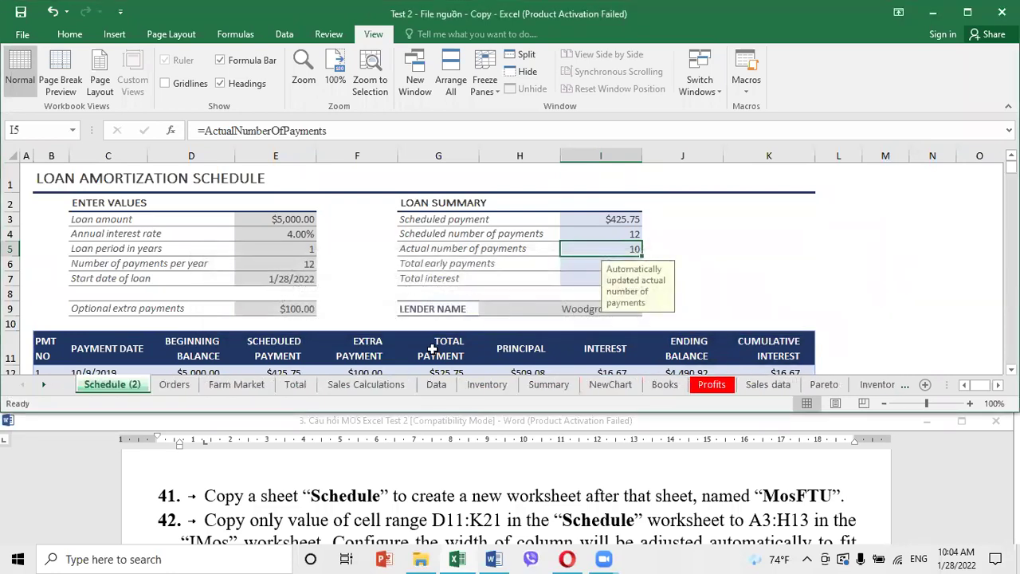
{"action": "double_click", "coordinate": [100, 386]}
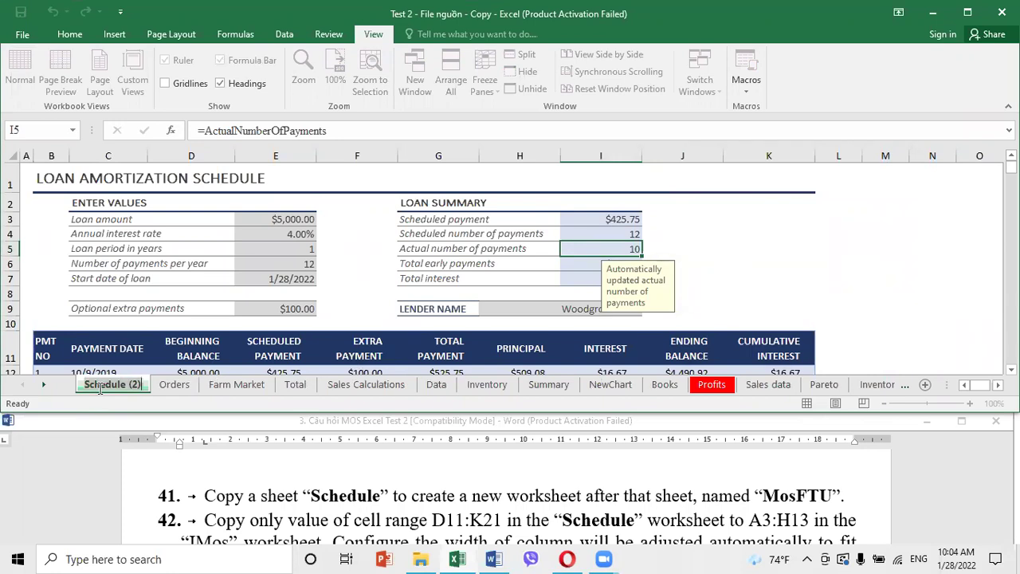
{"action": "type", "text": "s"}
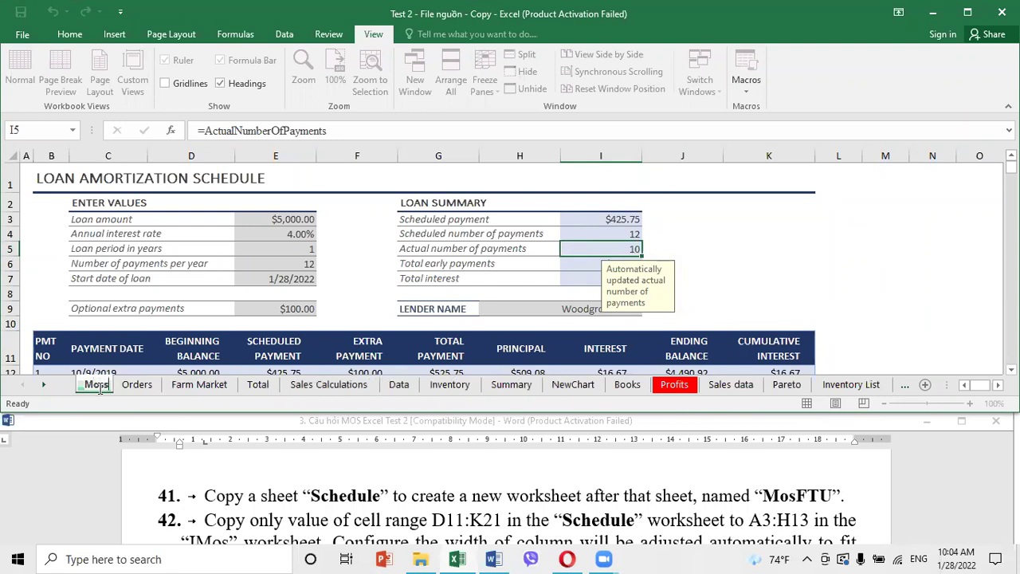
{"action": "type", "text": "FTU"}
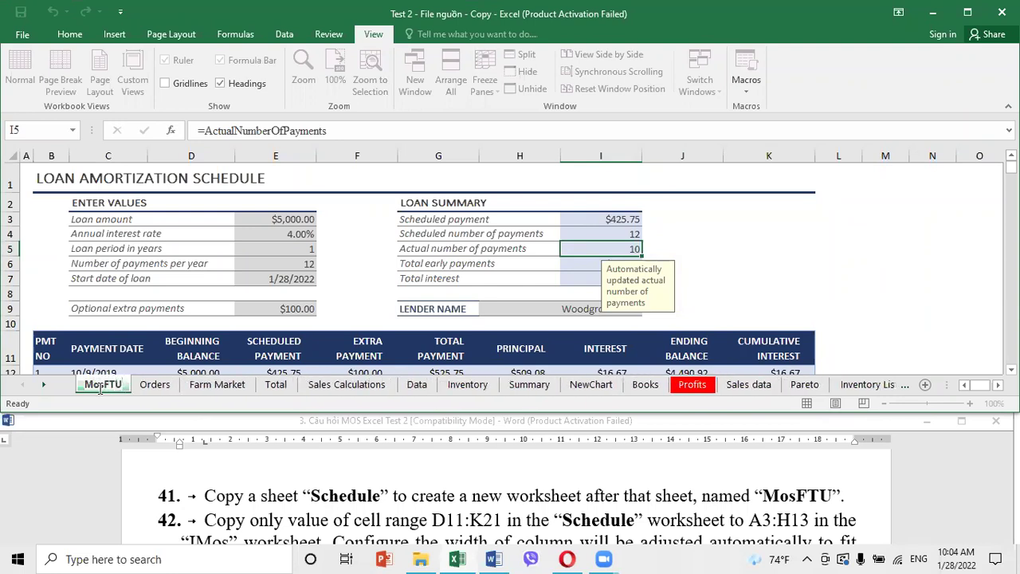
{"action": "key", "text": "Return"}
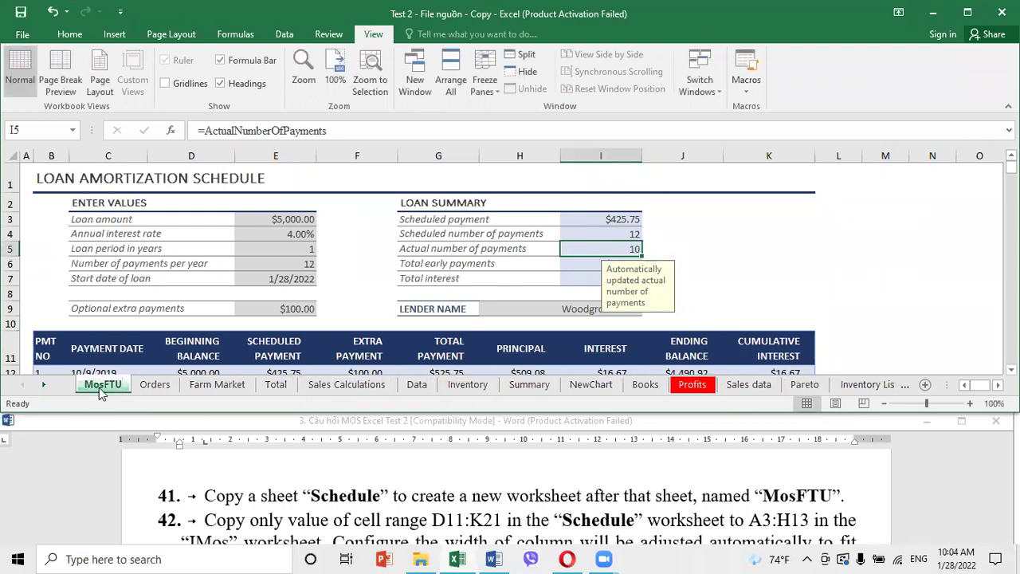
{"action": "left_click", "coordinate": [301, 514]}
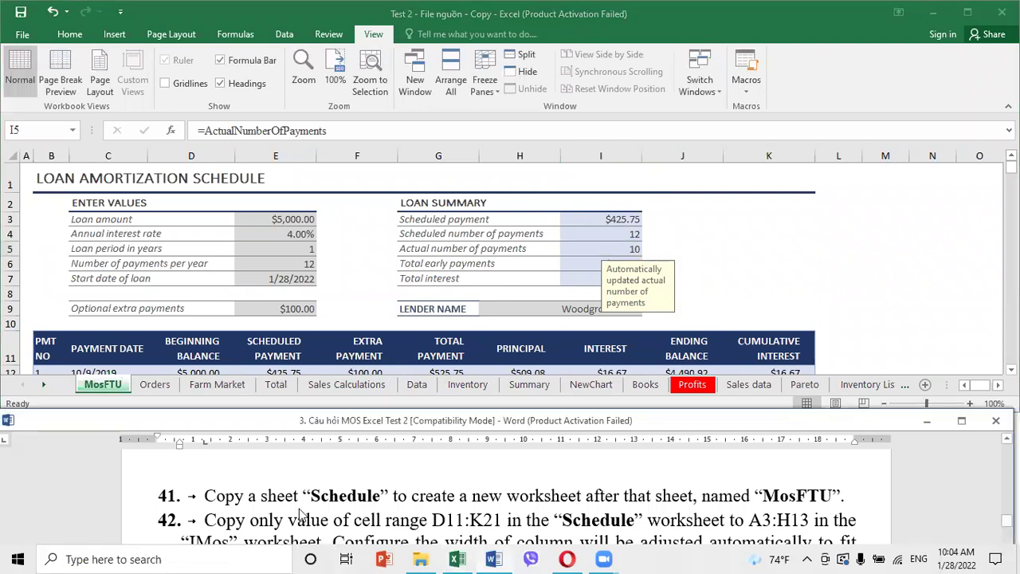
Scroll the sheet tabs and switch back to the original Schedule worksheet
{"action": "scroll", "coordinate": [301, 514], "scroll_direction": "down", "scroll_amount": 1}
{"action": "scroll", "coordinate": [302, 508], "scroll_direction": "up", "scroll_amount": 1}
{"action": "left_click", "coordinate": [344, 387]}
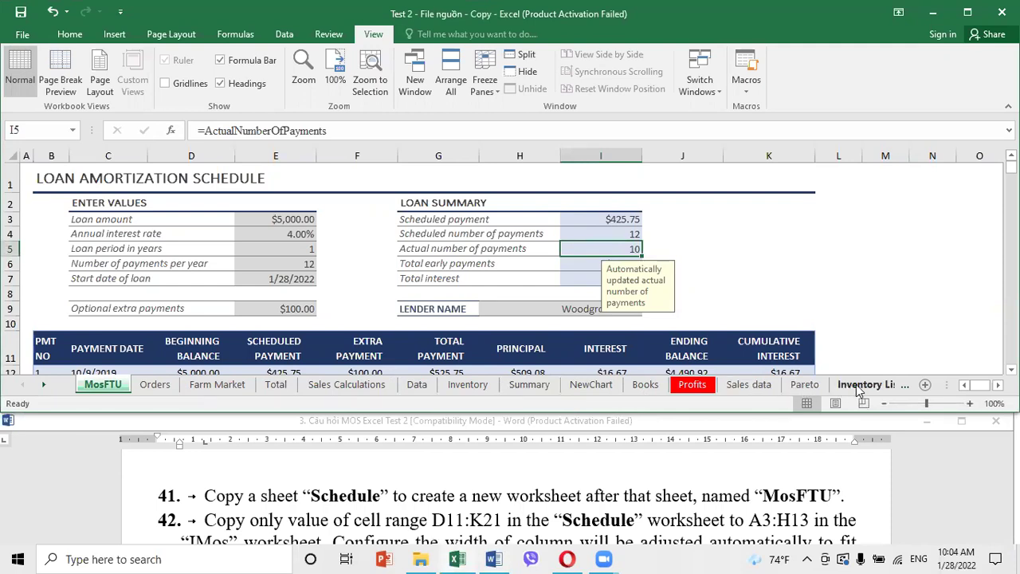
{"action": "left_click", "coordinate": [42, 385]}
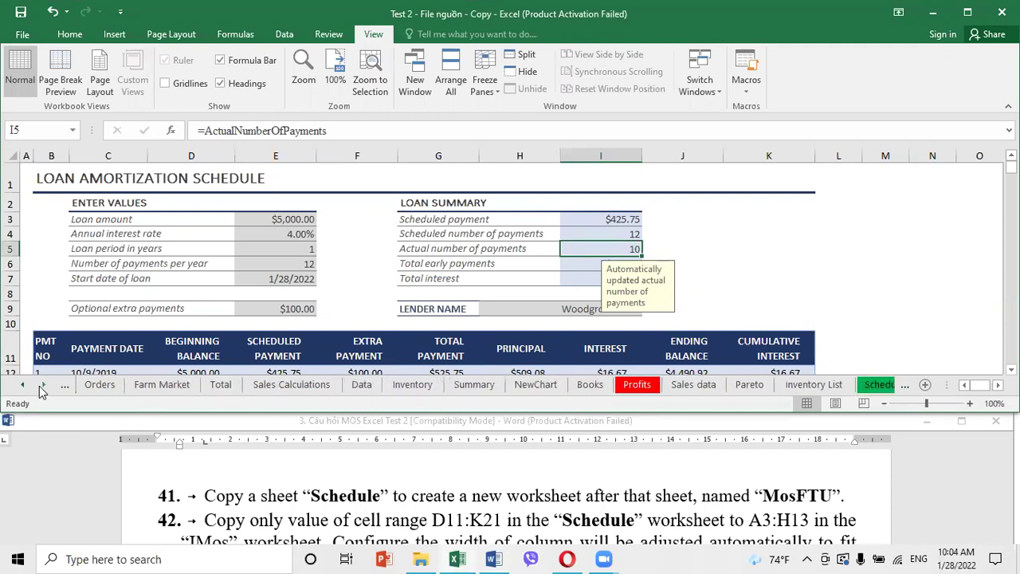
{"action": "left_click", "coordinate": [42, 385]}
{"action": "left_click", "coordinate": [42, 385]}
{"action": "left_click", "coordinate": [42, 385]}
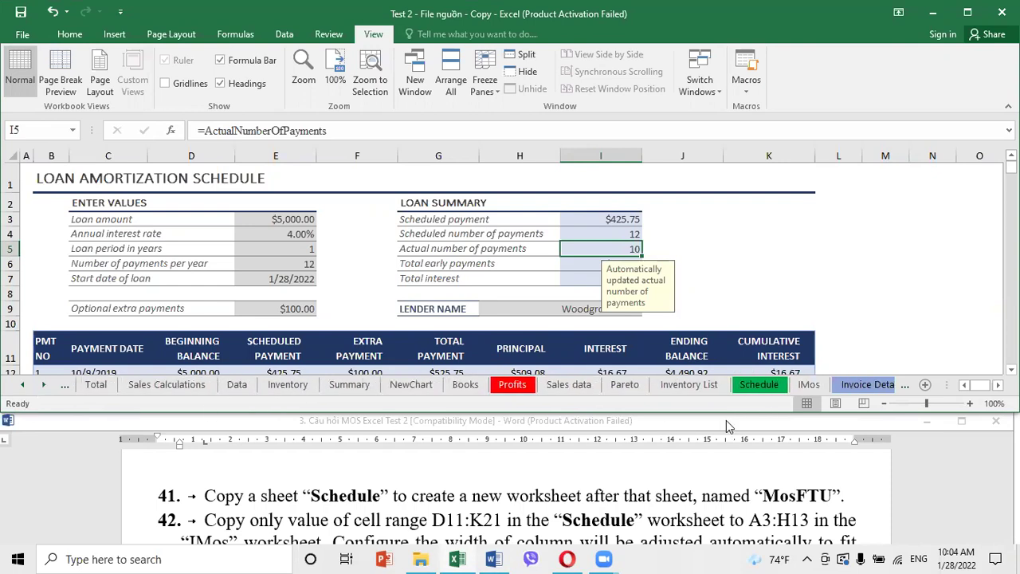
{"action": "left_click", "coordinate": [763, 391]}
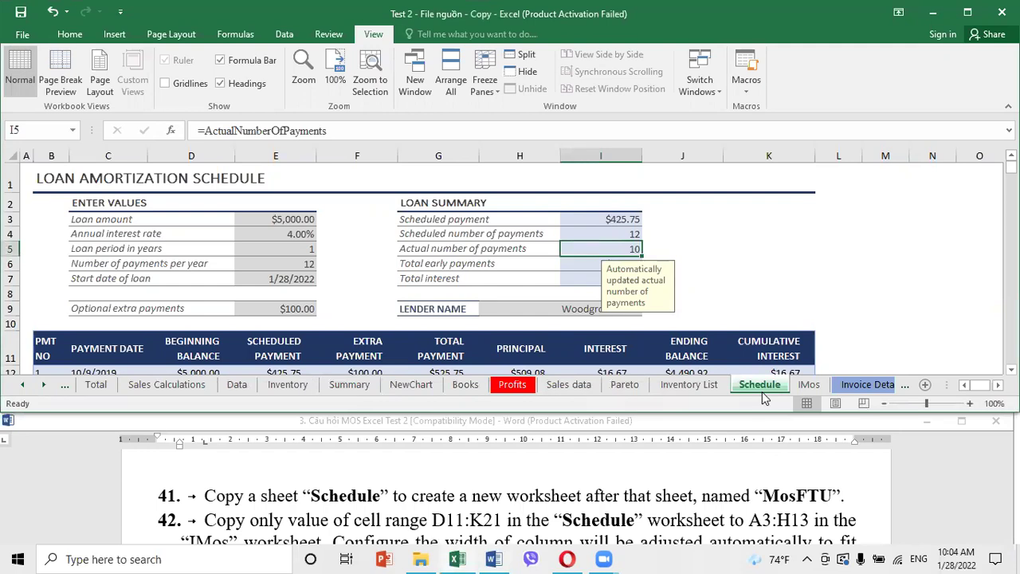
Select range D11:K21 through the Name Box and copy it
{"action": "left_click", "coordinate": [837, 279]}
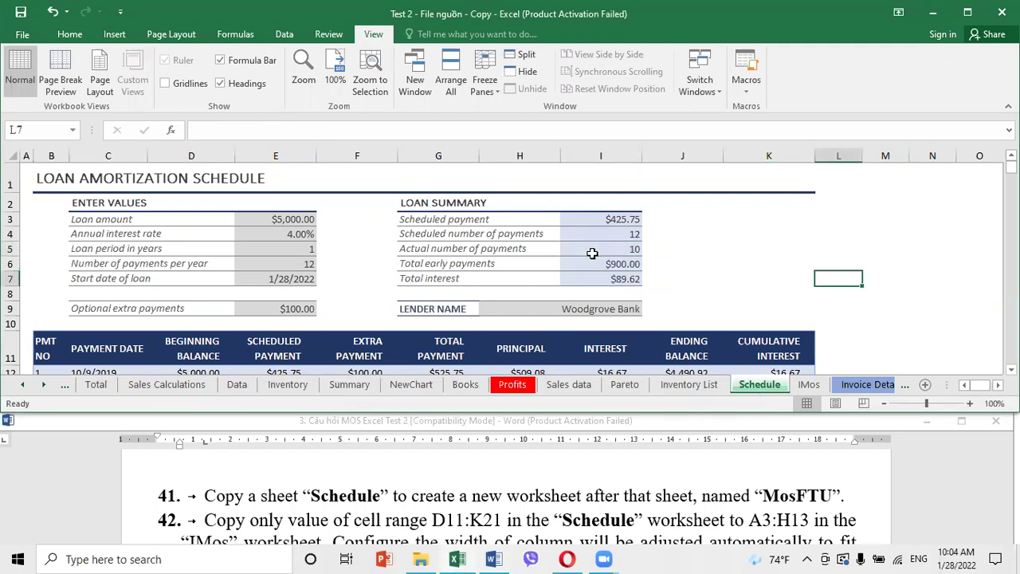
{"action": "left_click", "coordinate": [41, 132]}
{"action": "type", "text": "d11:k21"}
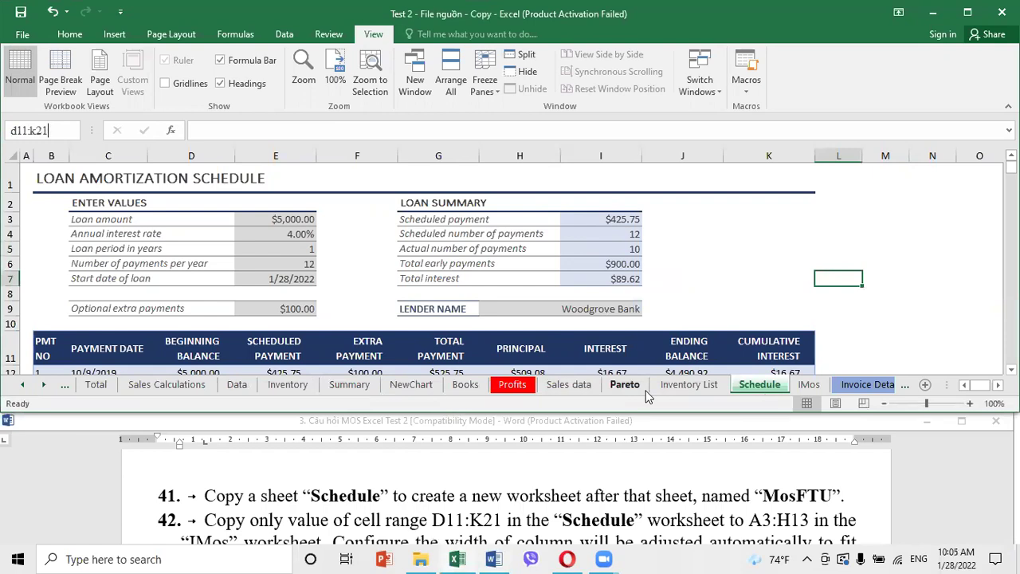
{"action": "key", "text": "Return"}
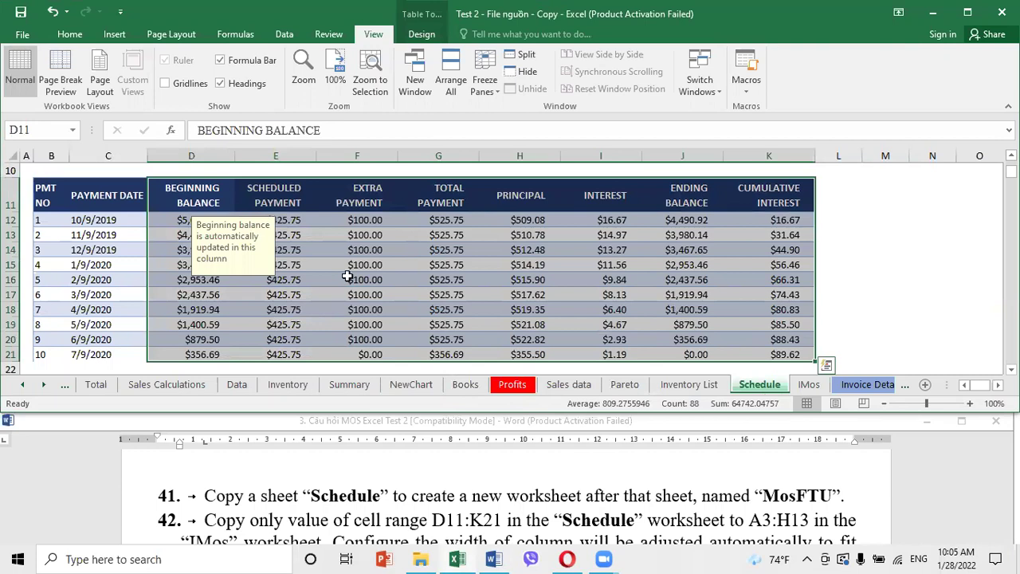
{"action": "left_click", "coordinate": [78, 34]}
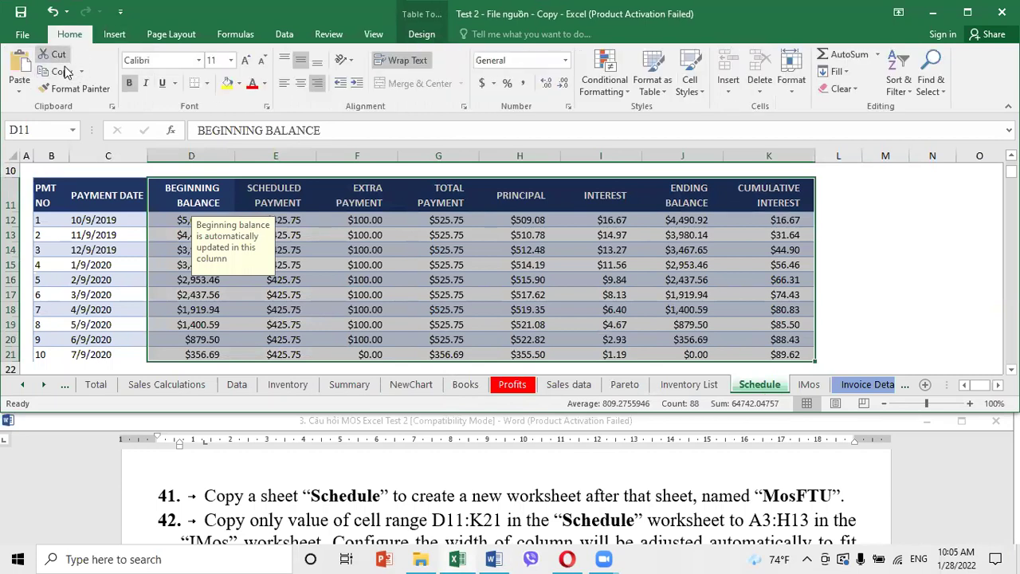
{"action": "left_click", "coordinate": [59, 71]}
Reread the task instructions, then switch to the IMos sheet
{"action": "left_click", "coordinate": [422, 244]}
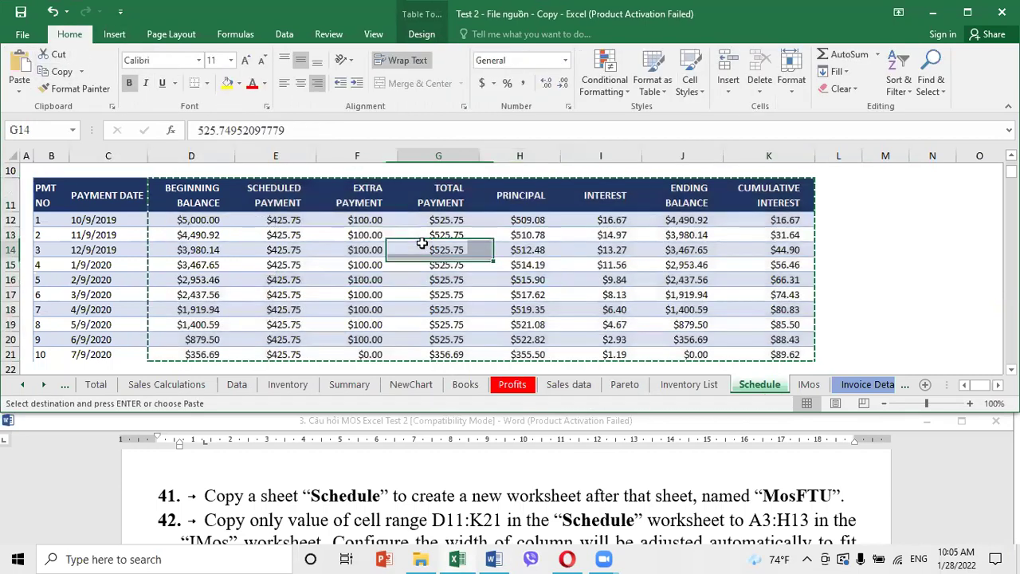
{"action": "left_click", "coordinate": [415, 485]}
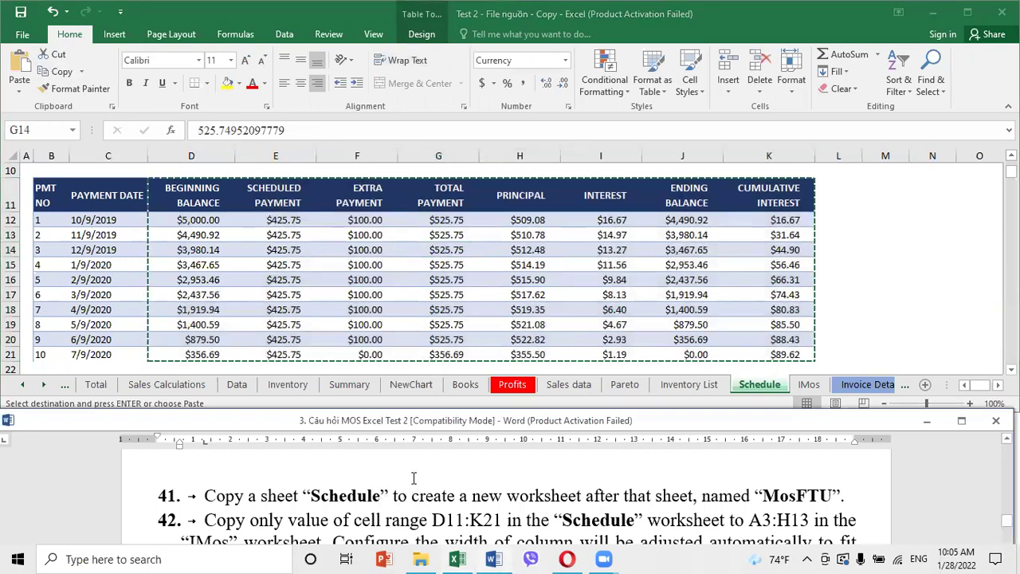
{"action": "scroll", "coordinate": [413, 477], "scroll_direction": "down", "scroll_amount": 1}
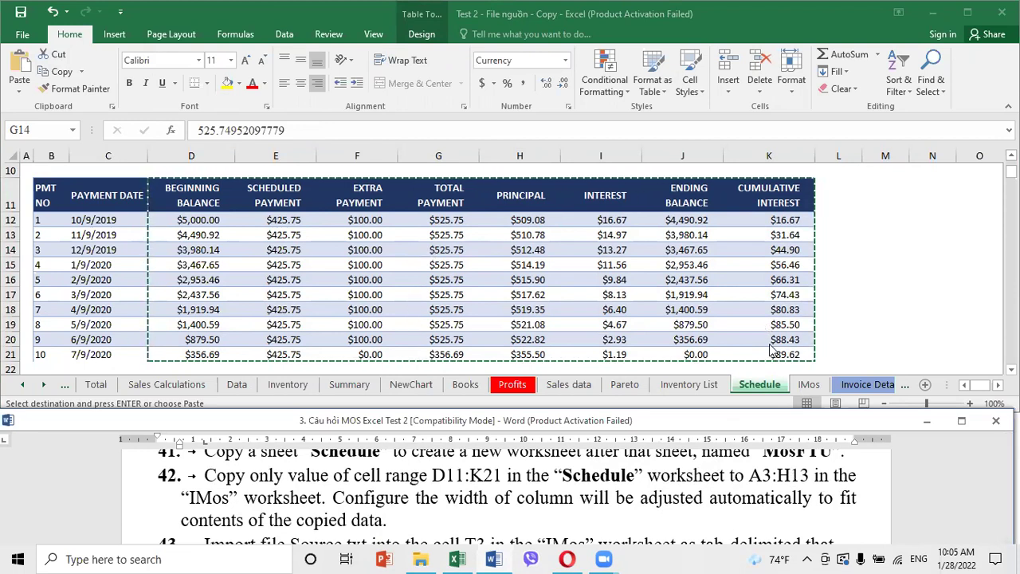
{"action": "left_click", "coordinate": [810, 385]}
{"action": "left_click", "coordinate": [810, 385]}
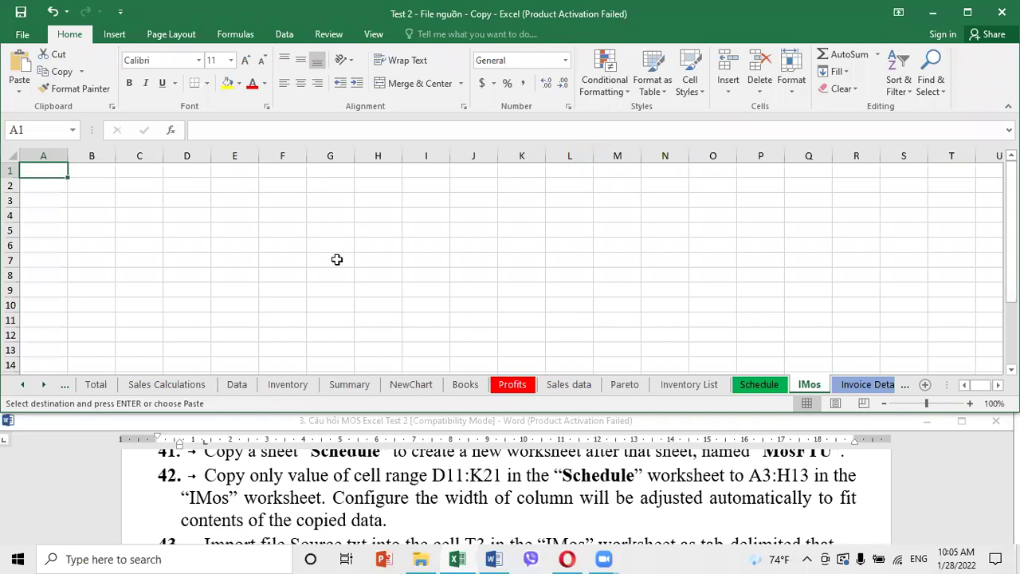
Paste the copied schedule data into the IMos sheet starting at cell A3
{"action": "left_click", "coordinate": [37, 132]}
{"action": "type", "text": "A3"}
{"action": "key", "text": "Return"}
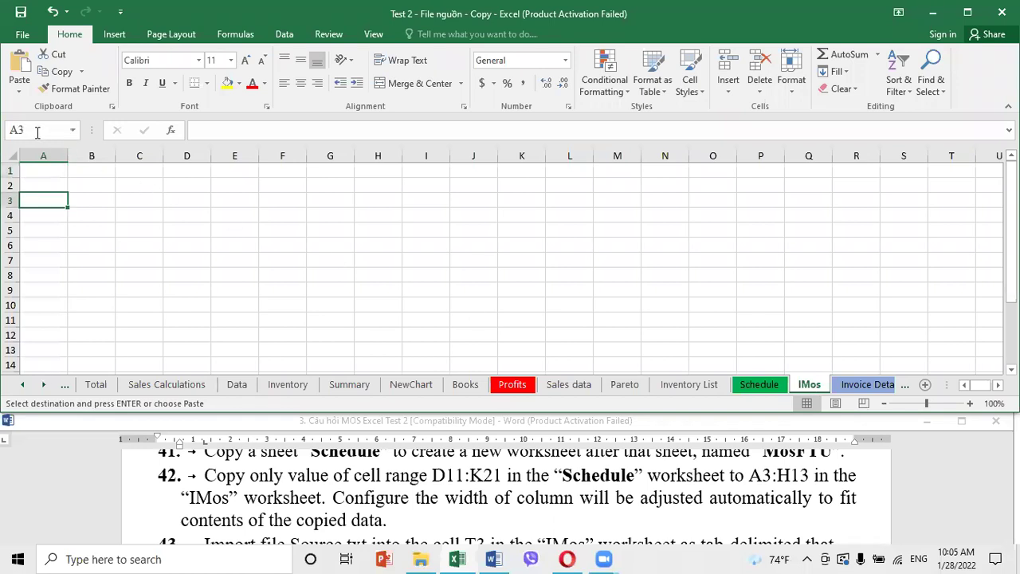
{"action": "left_click", "coordinate": [20, 90]}
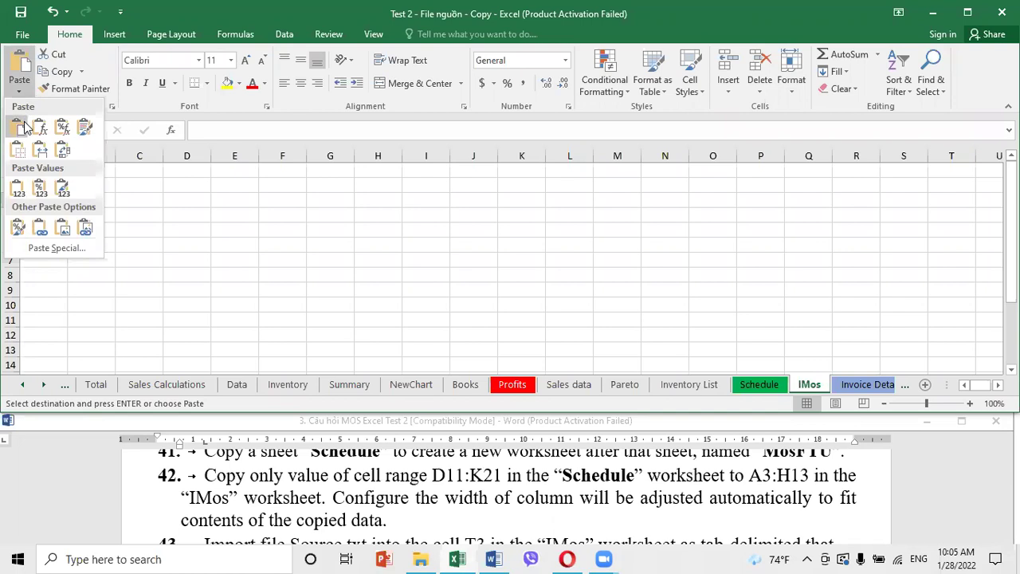
{"action": "left_click", "coordinate": [24, 127]}
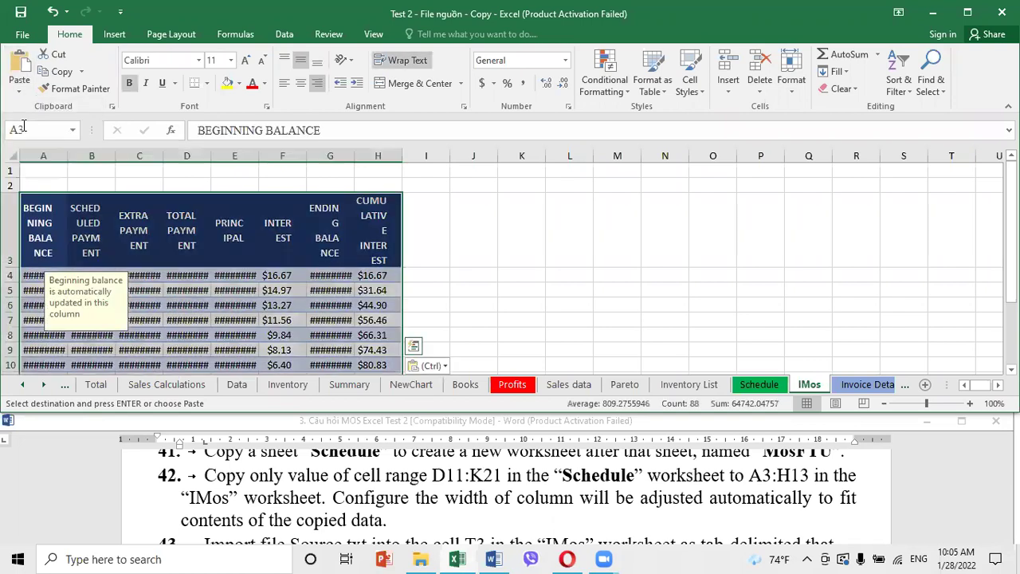
{"action": "left_click", "coordinate": [528, 258]}
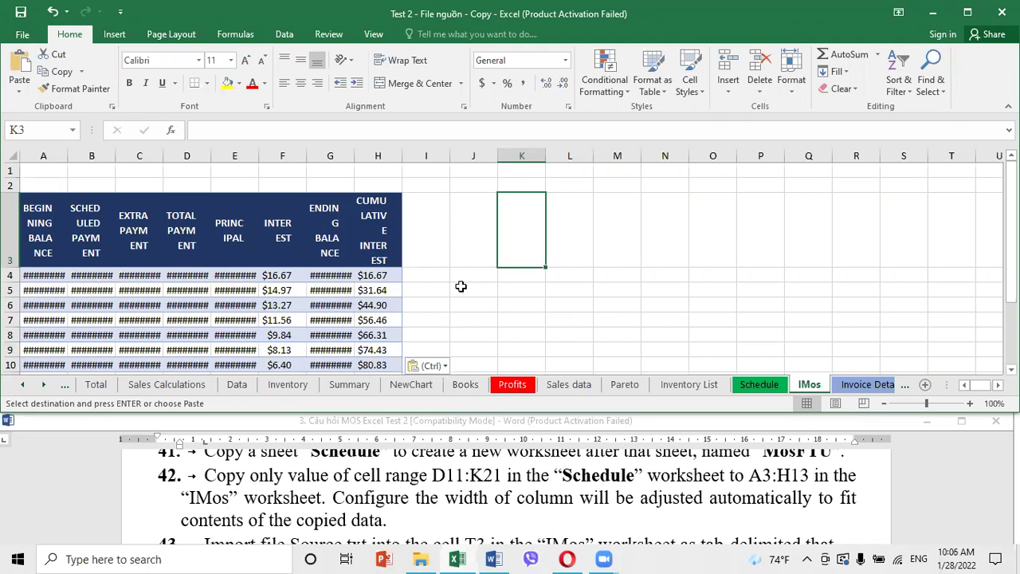
Reselect A3:H13 and paste the copied range over it again
{"action": "left_click", "coordinate": [151, 301]}
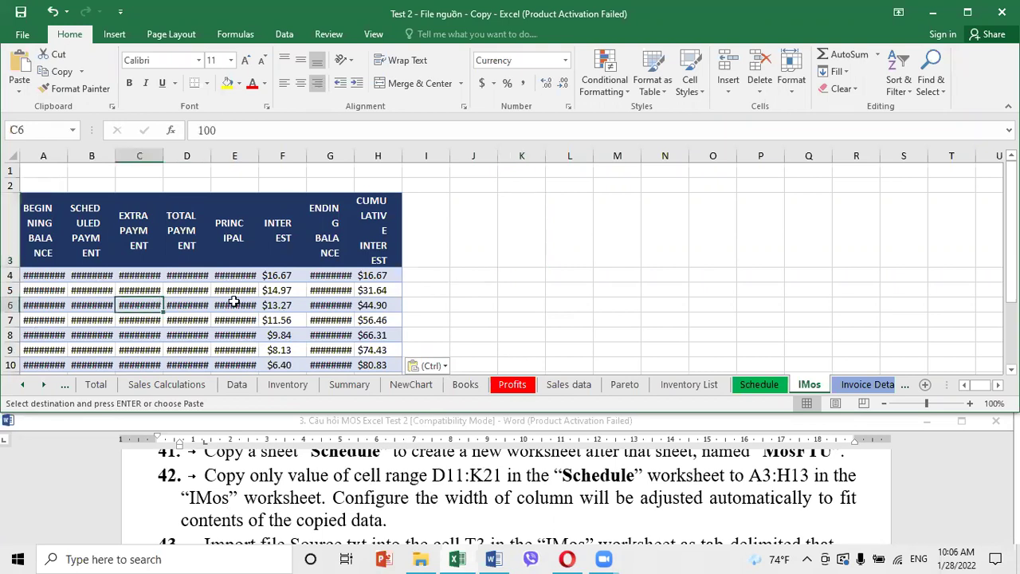
{"action": "left_click", "coordinate": [336, 309]}
{"action": "left_click", "coordinate": [150, 297]}
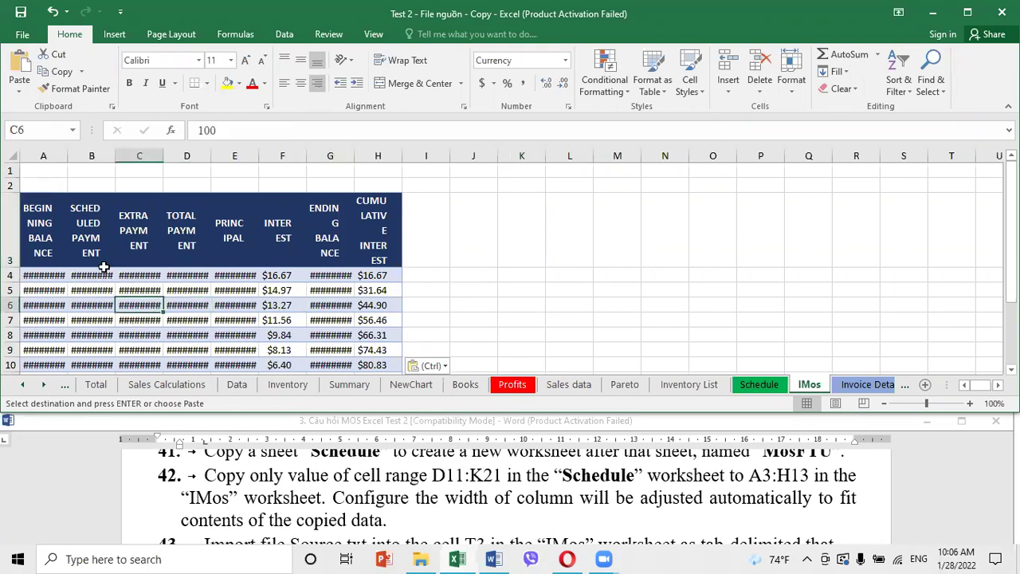
{"action": "left_click", "coordinate": [62, 226]}
{"action": "left_click_drag", "start_coordinate": [62, 226], "coordinate": [372, 313]}
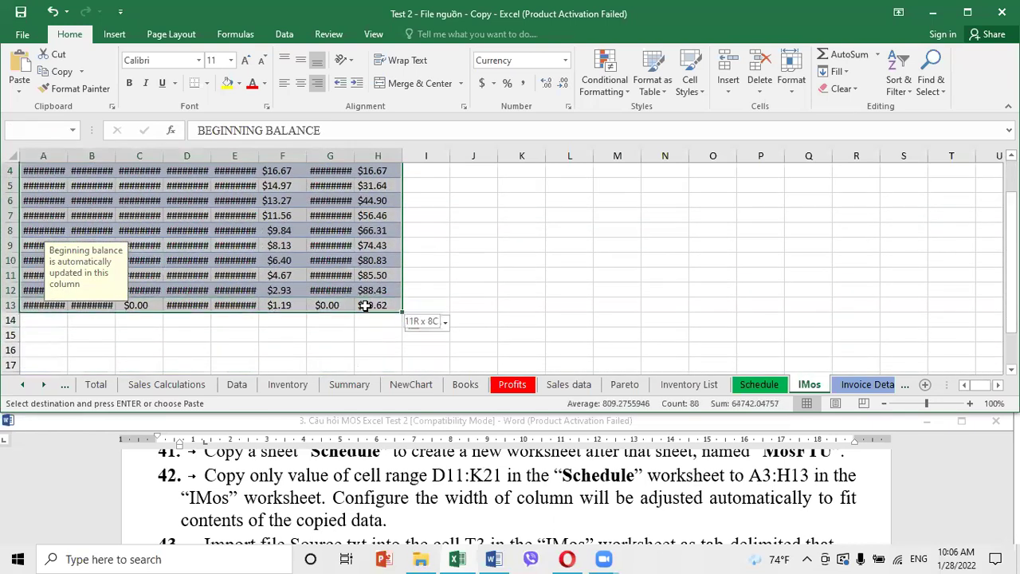
{"action": "key", "text": "ctrl+v"}
{"action": "scroll", "coordinate": [411, 362], "scroll_direction": "up", "scroll_amount": 1}
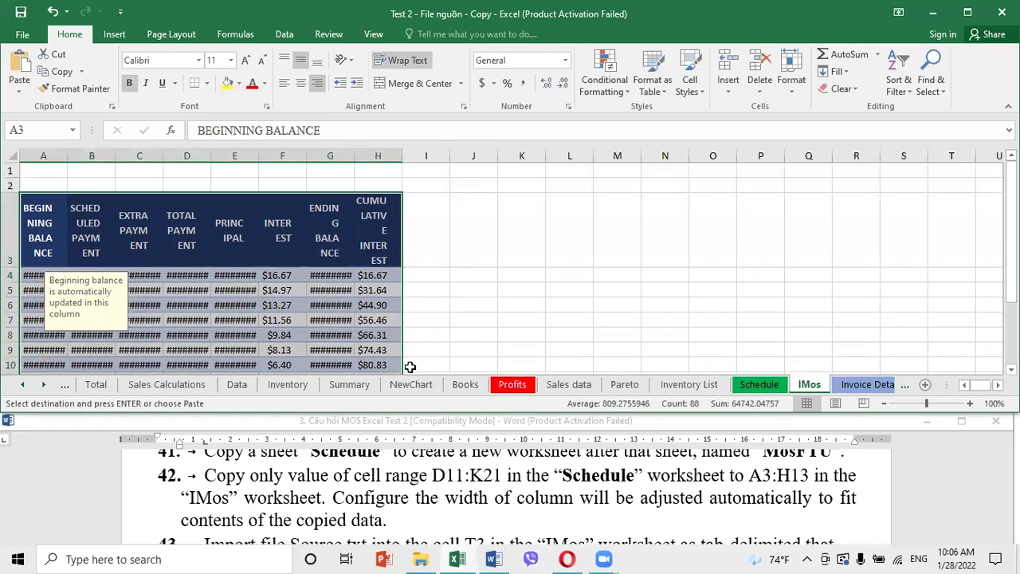
{"action": "left_click", "coordinate": [793, 81]}
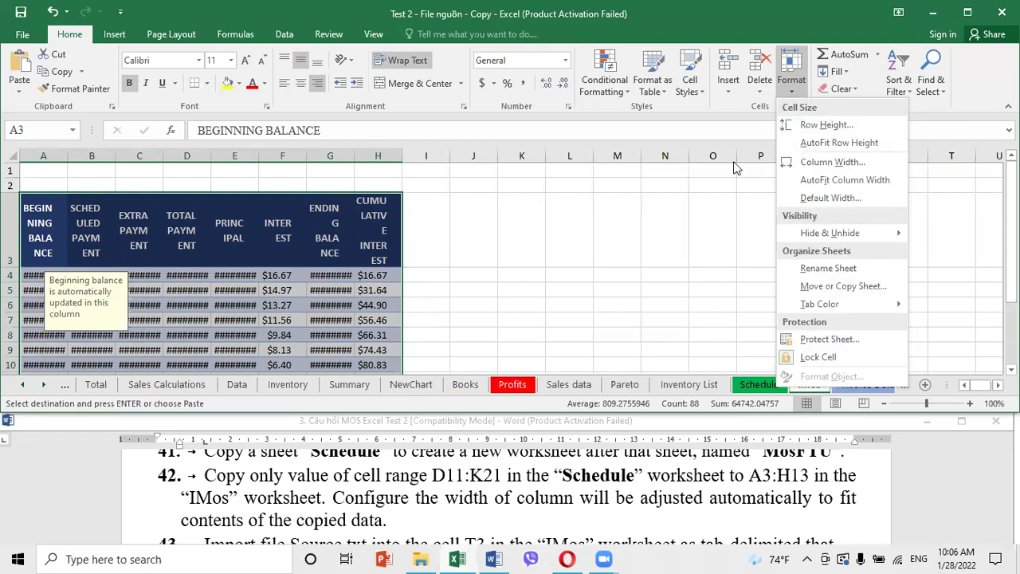
Dismiss the Format menu, review task 43, and select cell T3 as the import start
{"action": "left_click", "coordinate": [640, 245]}
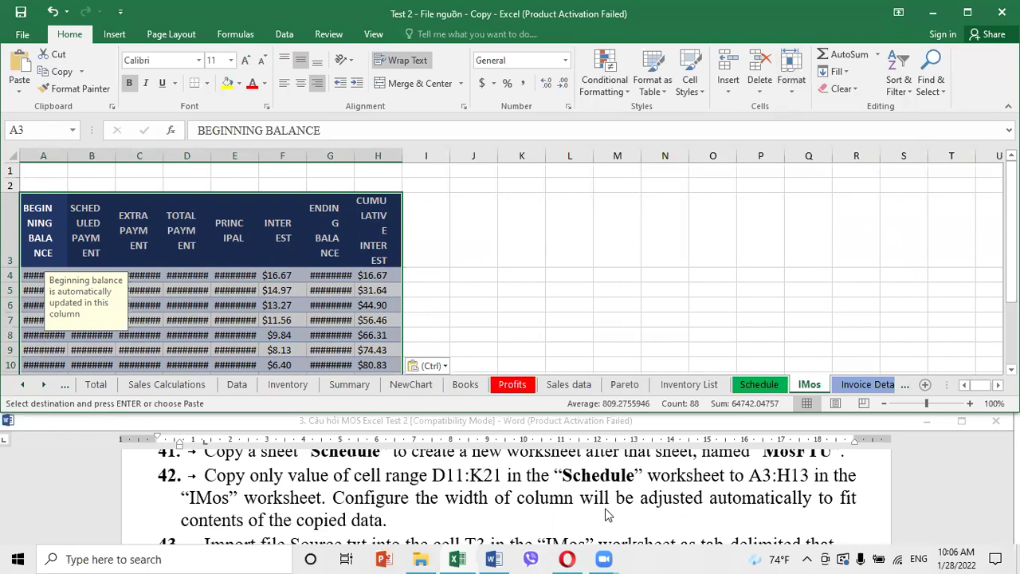
{"action": "left_click", "coordinate": [451, 513]}
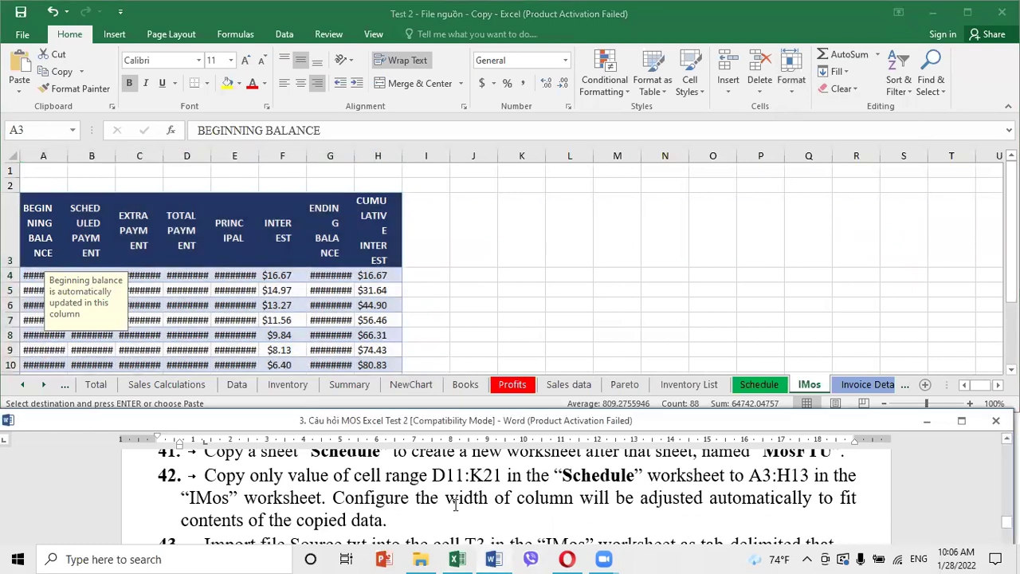
{"action": "scroll", "coordinate": [454, 503], "scroll_direction": "down", "scroll_amount": 2}
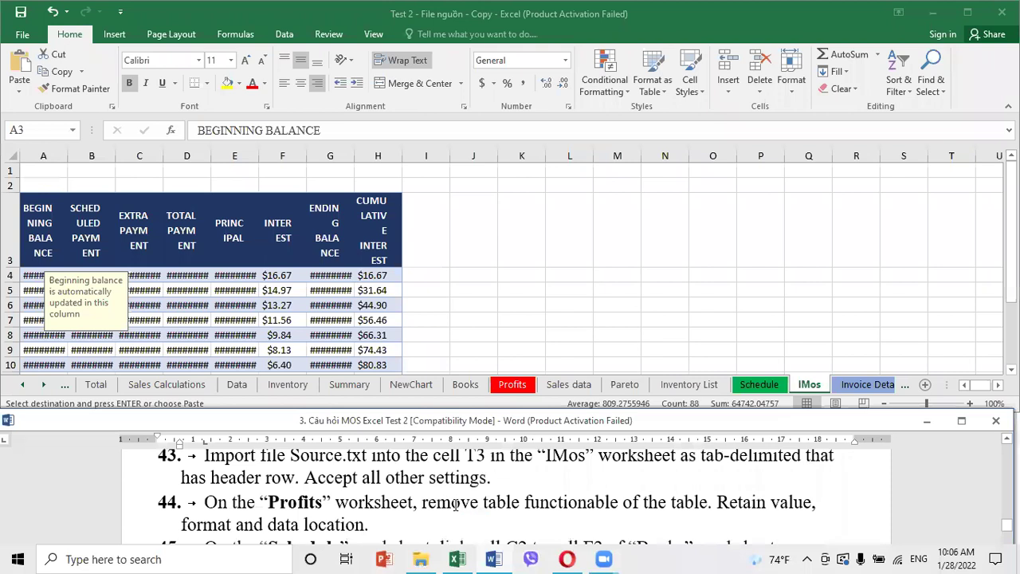
{"action": "scroll", "coordinate": [528, 493], "scroll_direction": "up", "scroll_amount": 1}
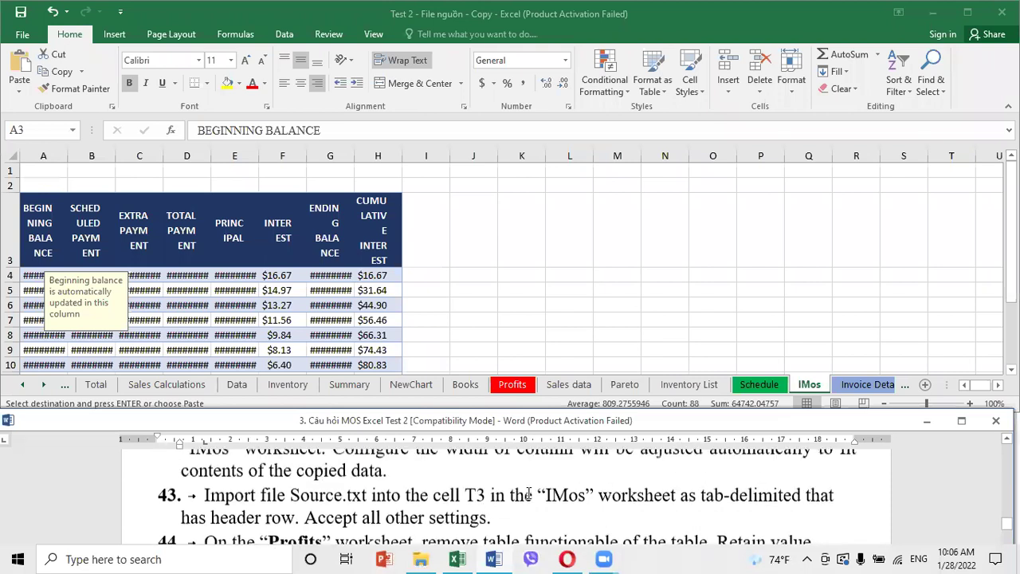
{"action": "left_click", "coordinate": [524, 274]}
{"action": "key", "text": "ctrl+v"}
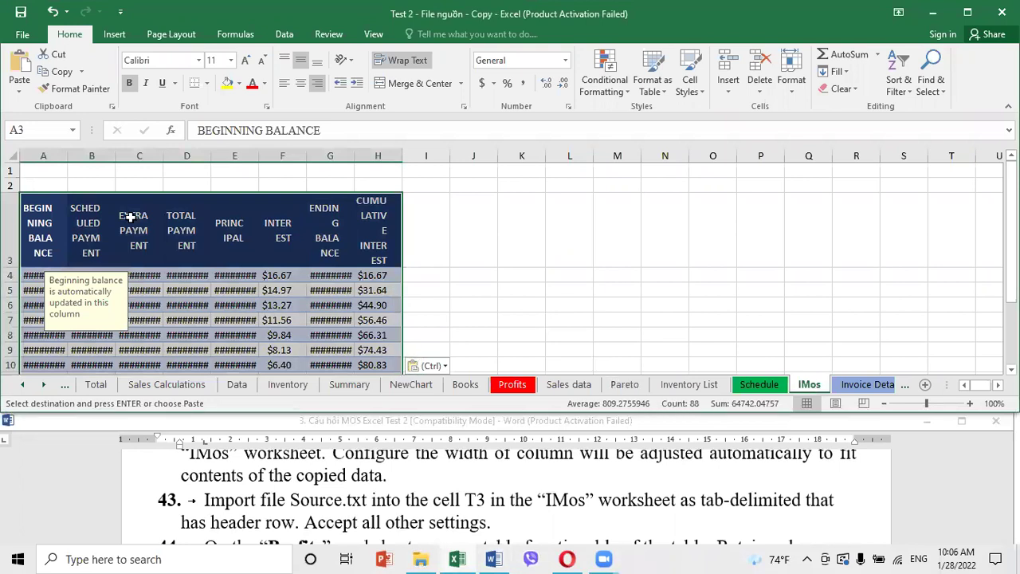
{"action": "left_click", "coordinate": [35, 132]}
{"action": "type", "text": "t3"}
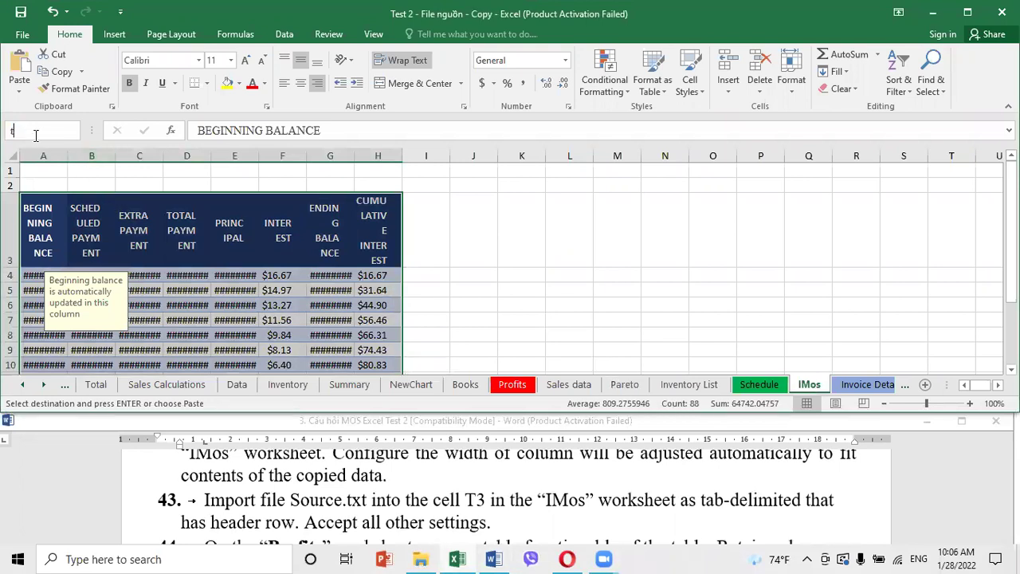
{"action": "key", "text": "Return"}
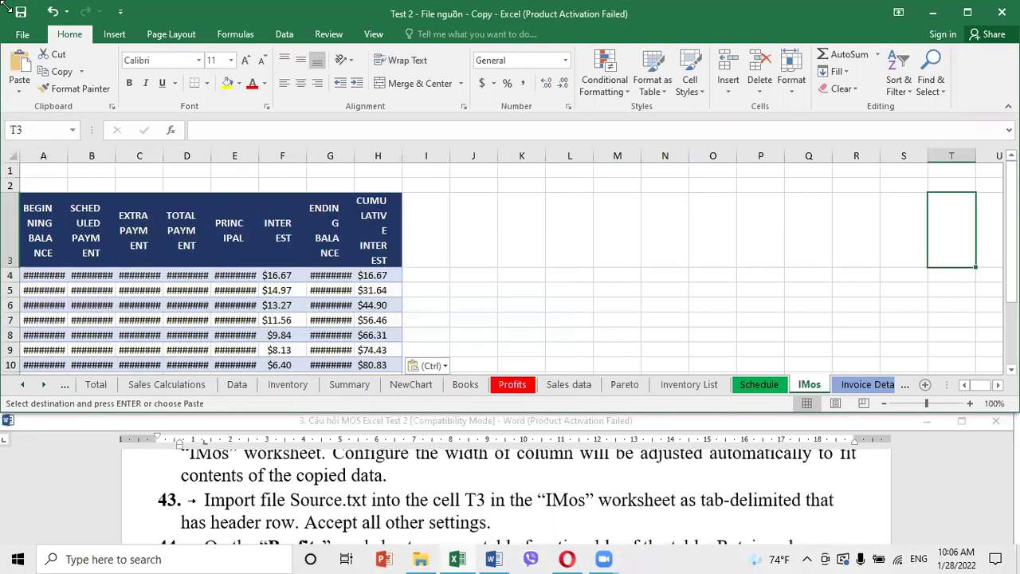
Import the Source text file from E:\2. Mos Excel 2016 Test 1\2. Mos Excel 2016 Test 1
{"action": "left_click", "coordinate": [287, 35]}
{"action": "left_click", "coordinate": [39, 91]}
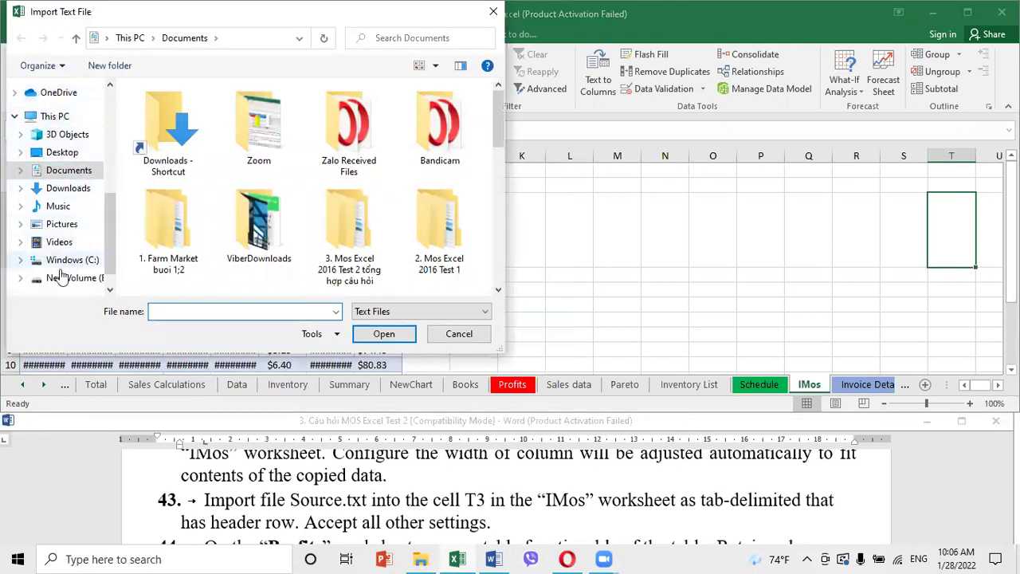
{"action": "left_click", "coordinate": [68, 278]}
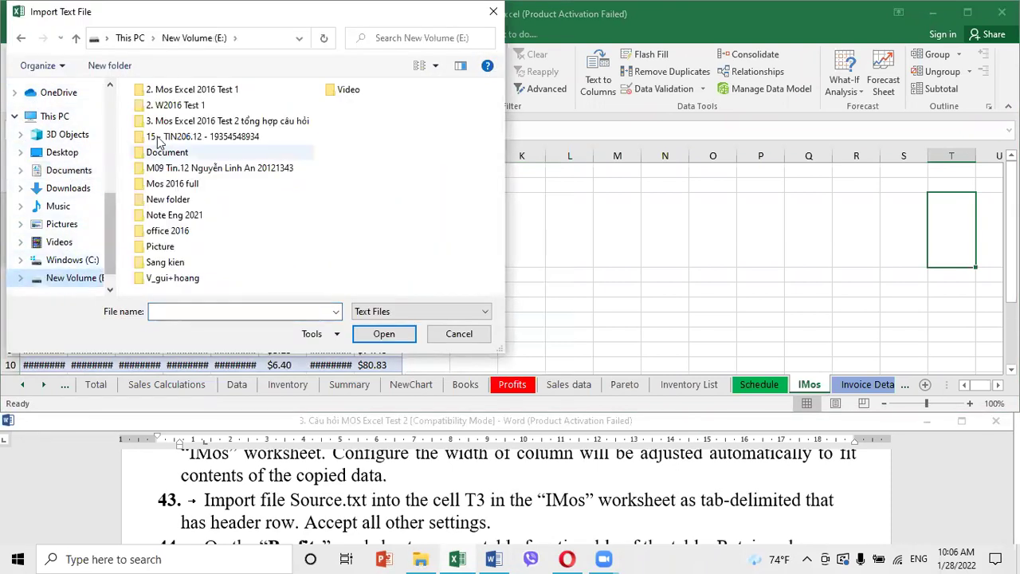
{"action": "double_click", "coordinate": [188, 90]}
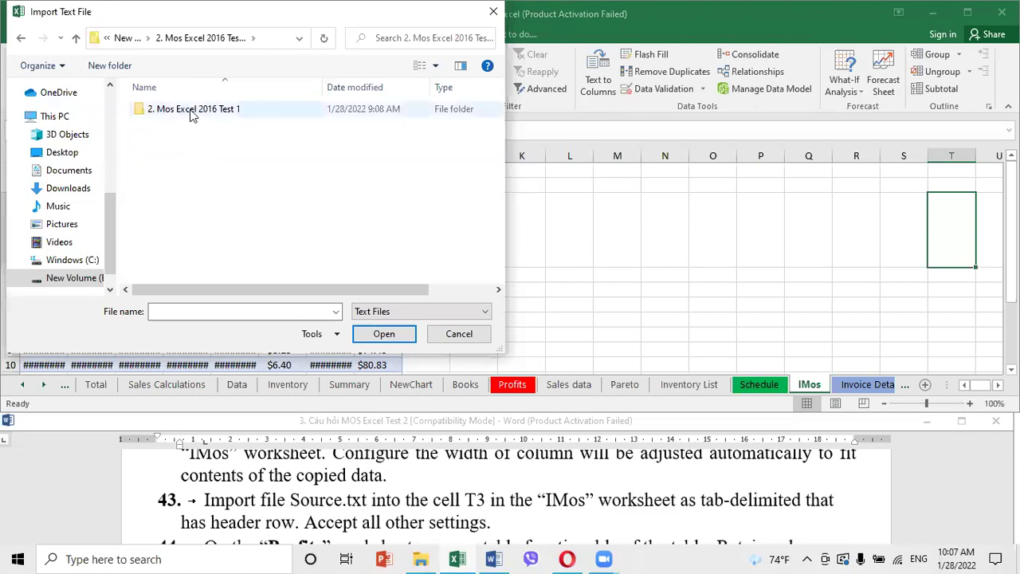
{"action": "double_click", "coordinate": [192, 117]}
{"action": "left_click", "coordinate": [165, 111]}
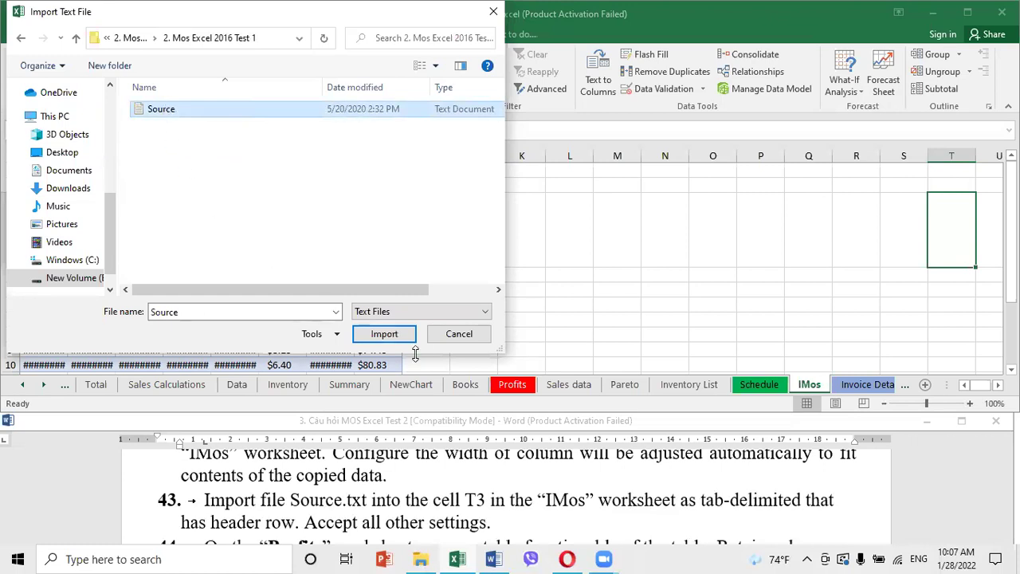
{"action": "left_click", "coordinate": [386, 335]}
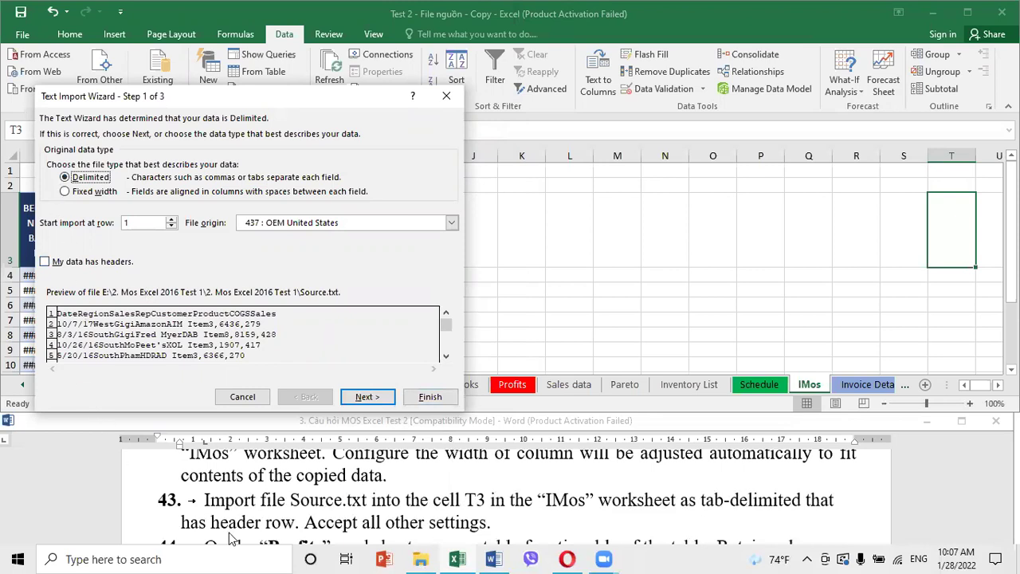
Import Source.txt with headers and the Tab delimiter, placing the data at =$T$3
{"action": "left_click", "coordinate": [45, 261]}
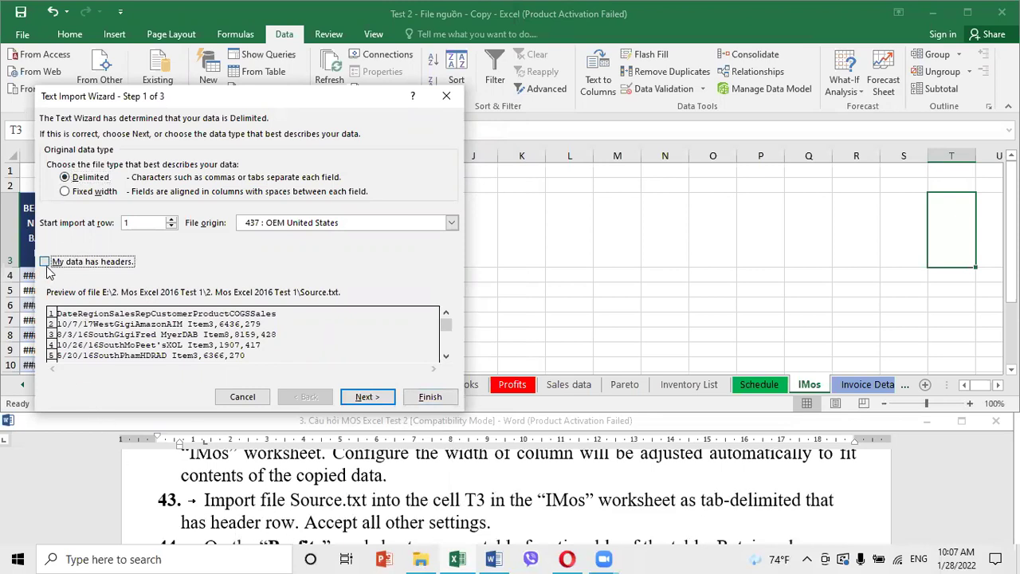
{"action": "left_click", "coordinate": [371, 401]}
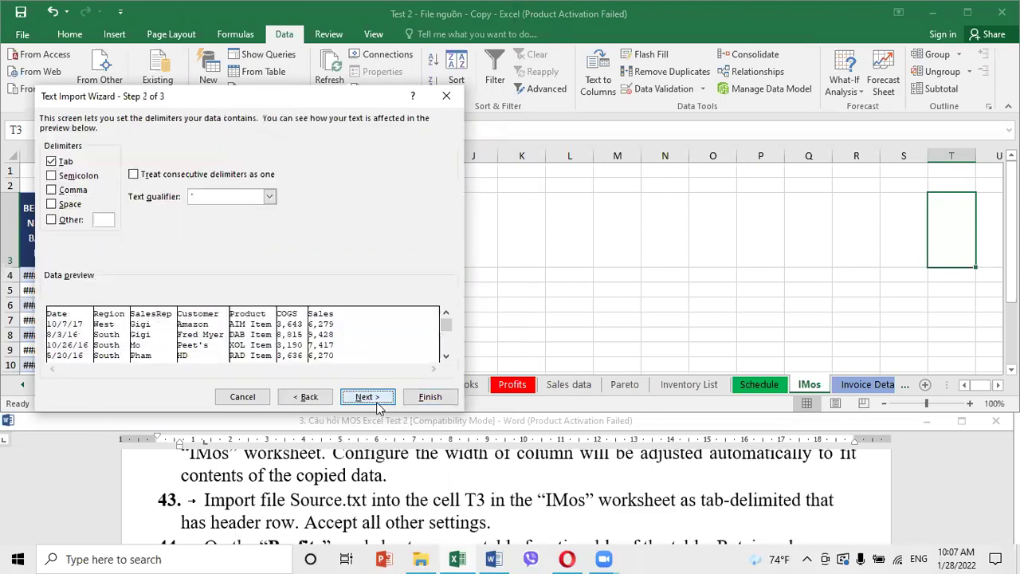
{"action": "left_click", "coordinate": [368, 397]}
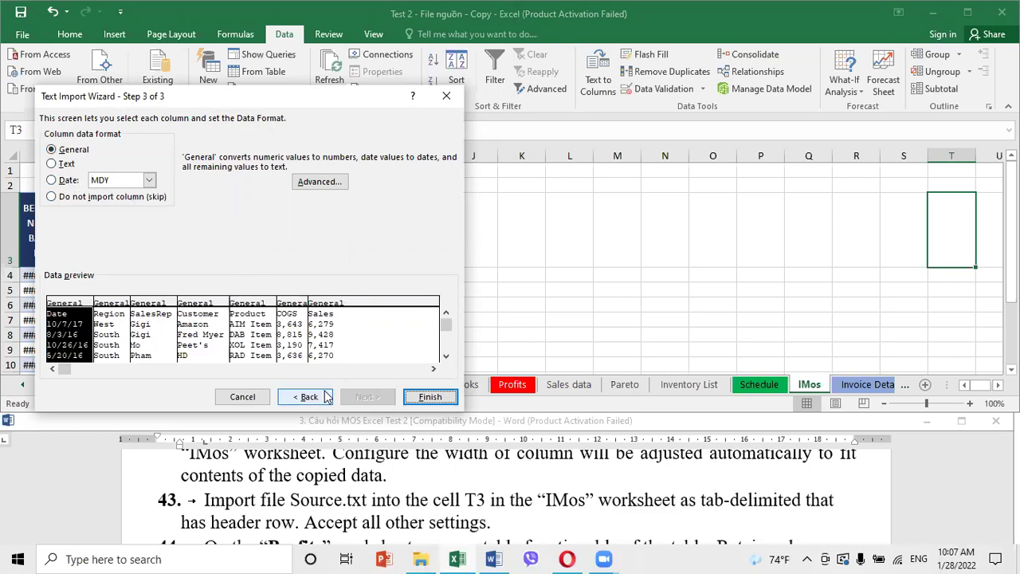
{"action": "left_click", "coordinate": [299, 398]}
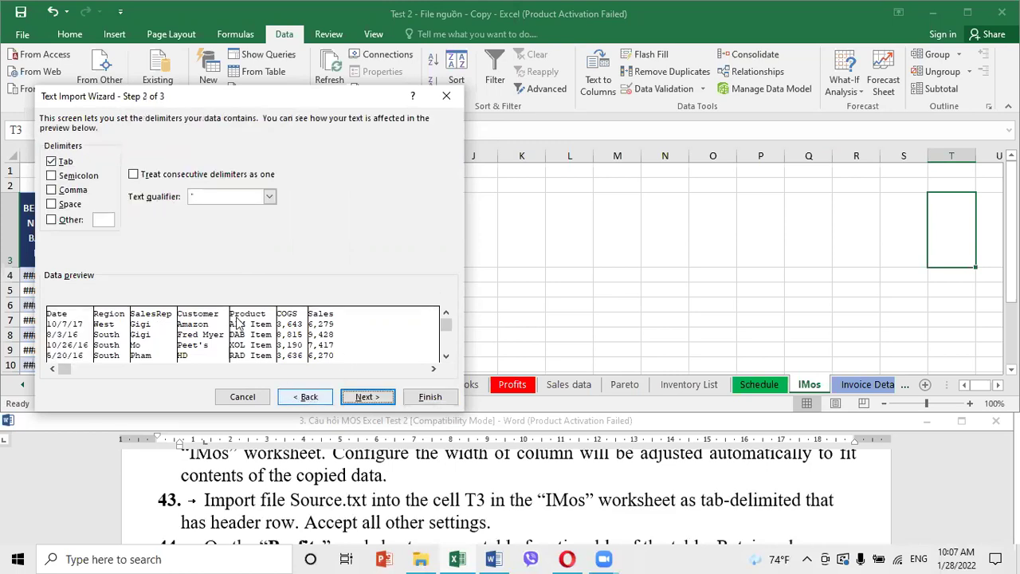
{"action": "left_click", "coordinate": [51, 162]}
{"action": "left_click", "coordinate": [51, 162]}
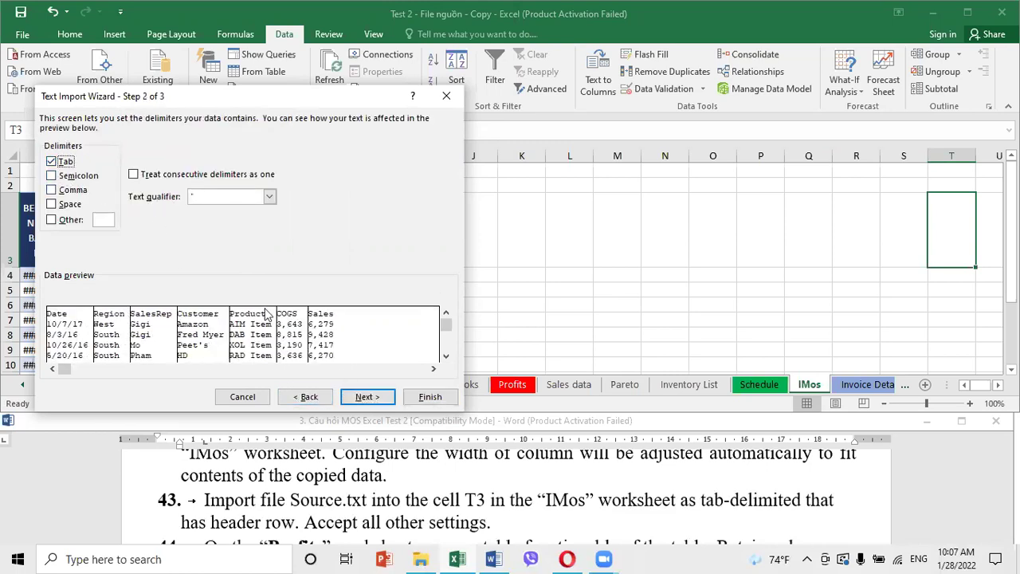
{"action": "left_click", "coordinate": [365, 399]}
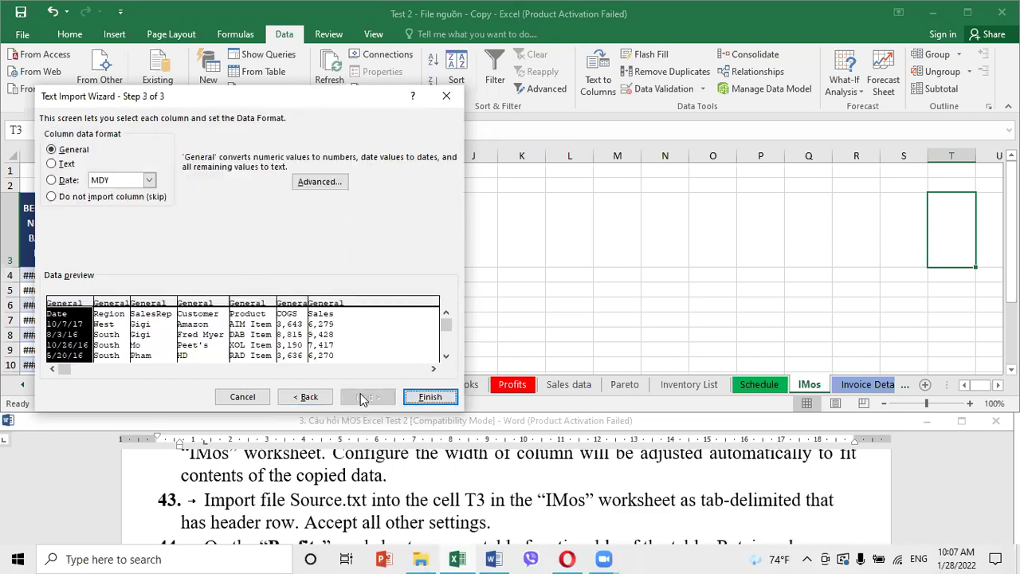
{"action": "left_click", "coordinate": [418, 400]}
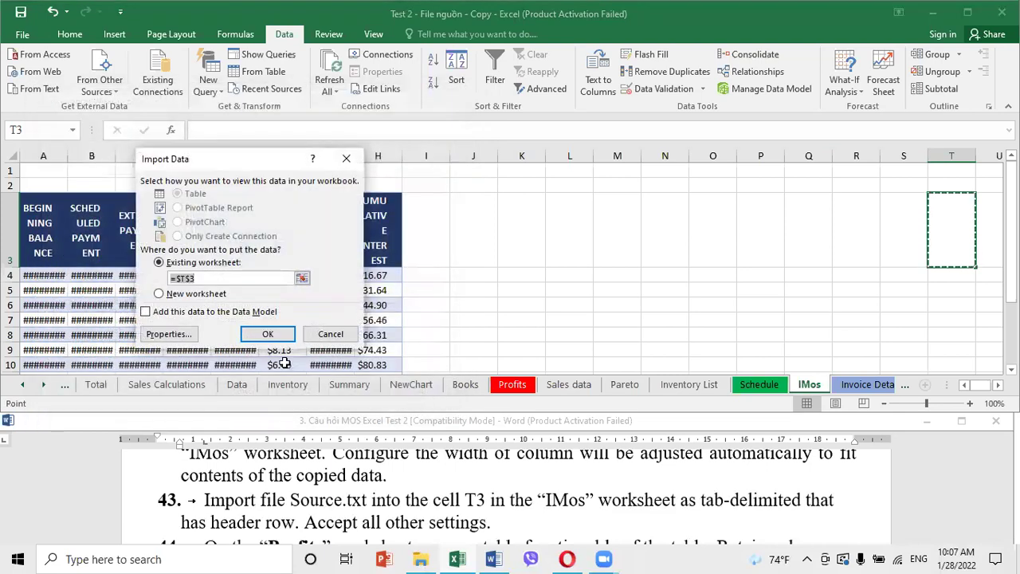
{"action": "left_click", "coordinate": [268, 335]}
{"action": "left_click", "coordinate": [537, 276]}
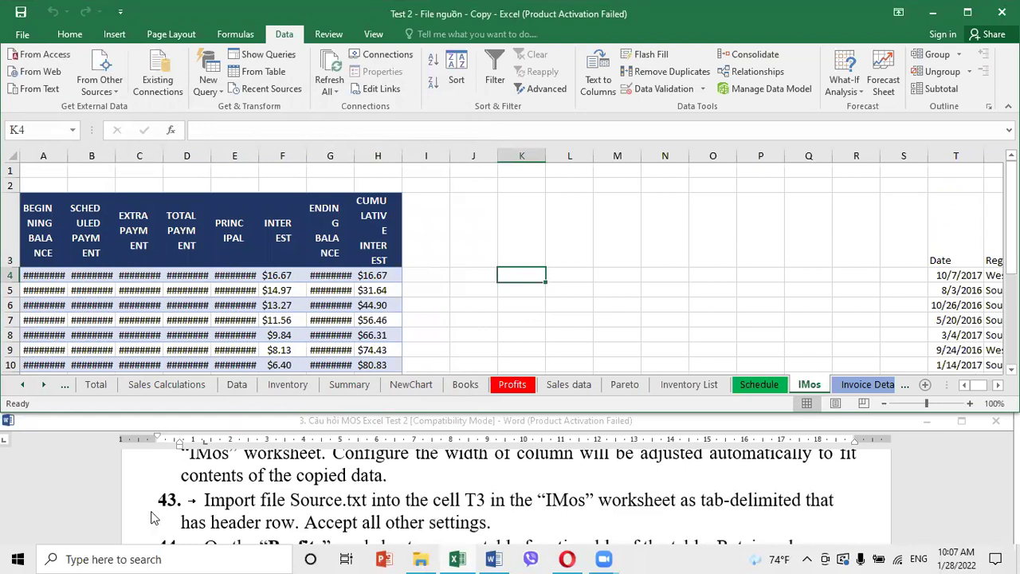
{"action": "left_click", "coordinate": [206, 524]}
Read task 44, then switch to the Profits sheet
{"action": "left_click", "coordinate": [358, 522]}
{"action": "scroll", "coordinate": [358, 517], "scroll_direction": "down", "scroll_amount": 1}
{"action": "scroll", "coordinate": [358, 516], "scroll_direction": "down", "scroll_amount": 1}
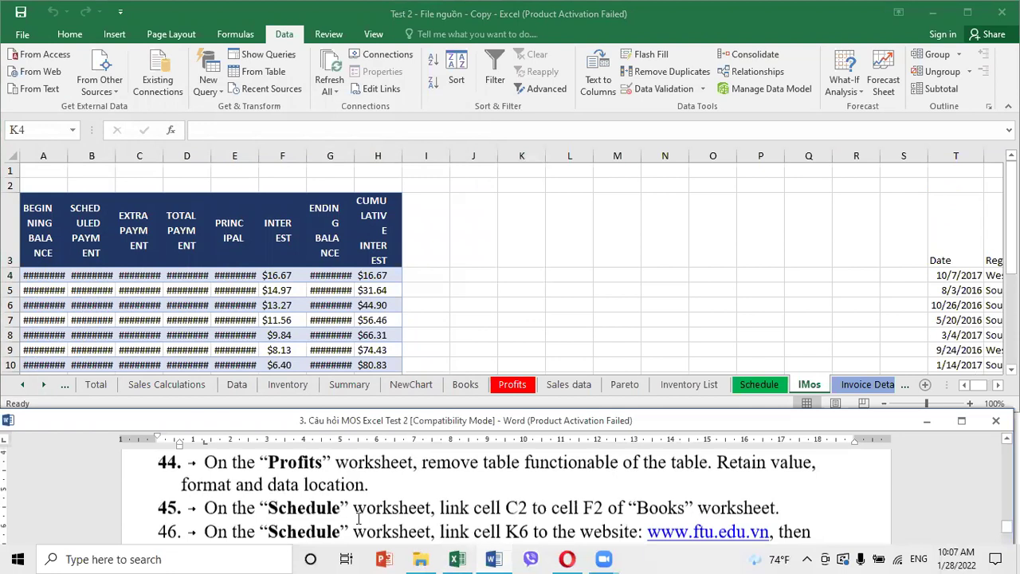
{"action": "left_click", "coordinate": [515, 385]}
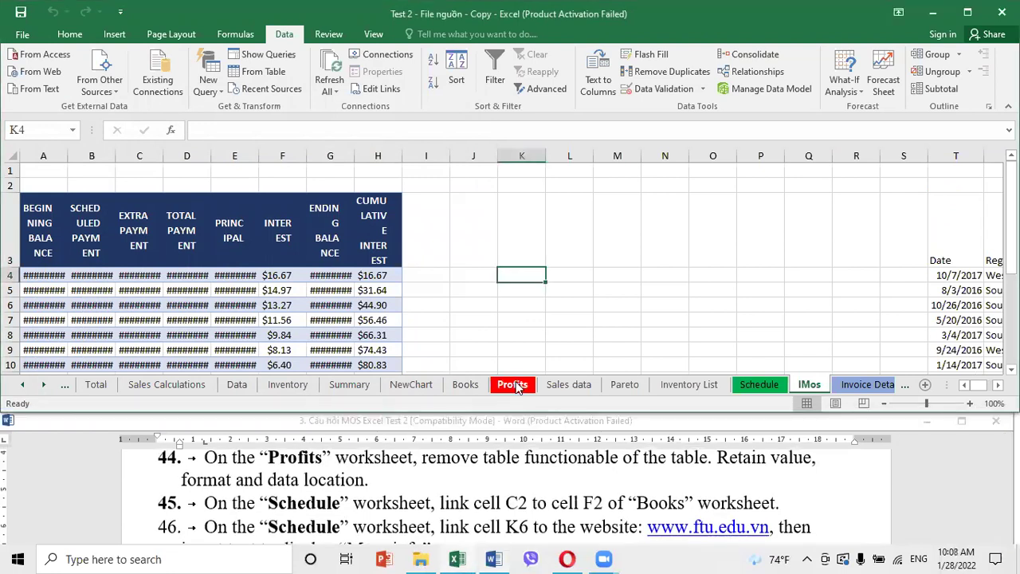
{"action": "left_click", "coordinate": [515, 385]}
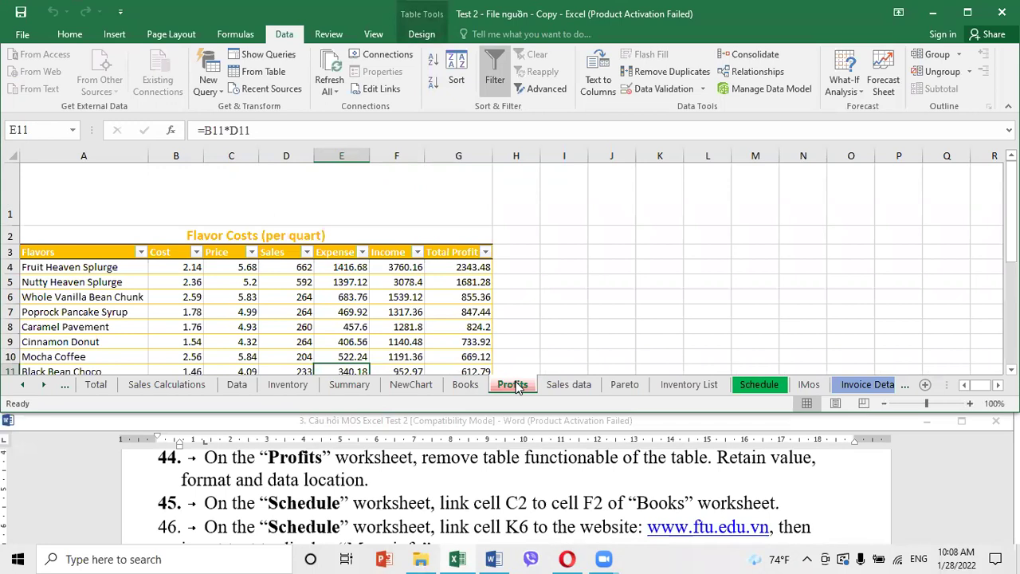
Convert the Flavor Costs table to a normal range and confirm
{"action": "left_click", "coordinate": [301, 313]}
{"action": "left_click", "coordinate": [231, 312]}
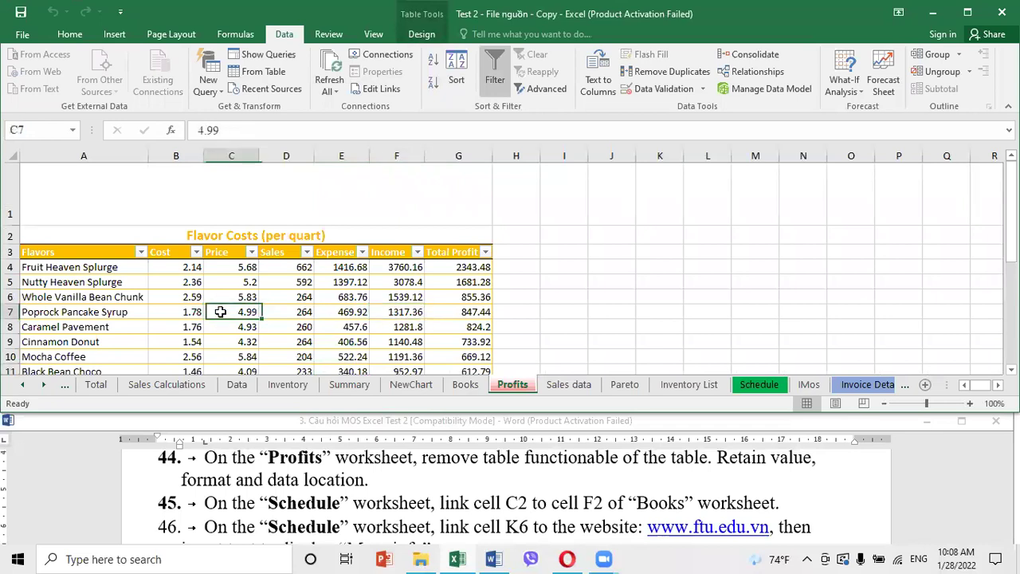
{"action": "left_click", "coordinate": [419, 36]}
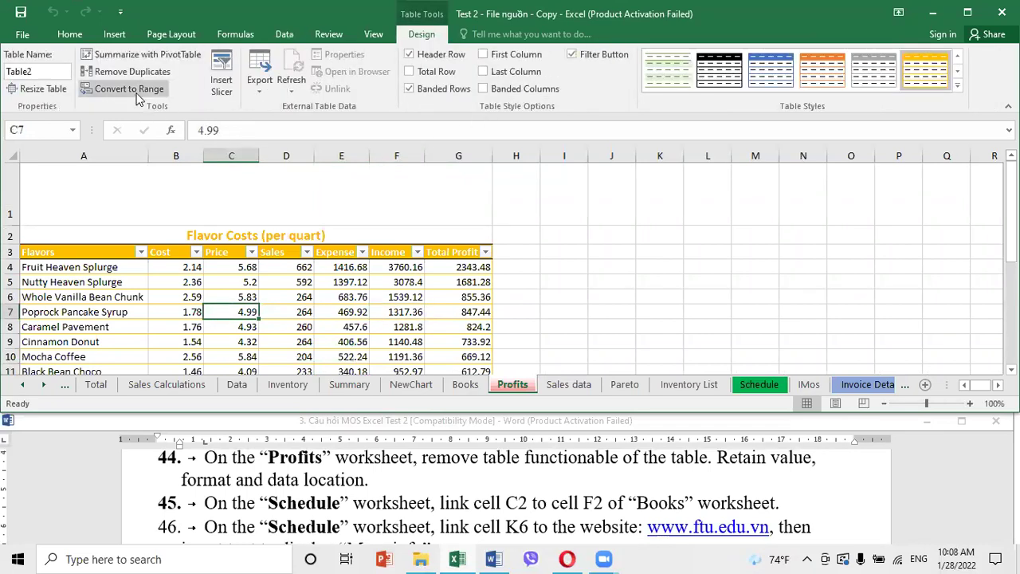
{"action": "left_click", "coordinate": [129, 88]}
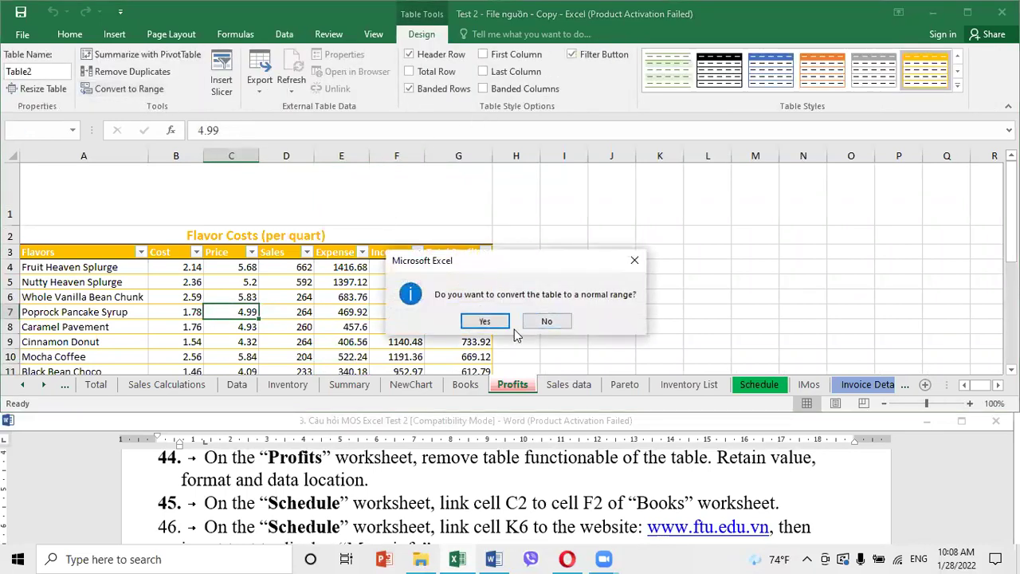
{"action": "left_click", "coordinate": [485, 321]}
{"action": "left_click", "coordinate": [537, 302]}
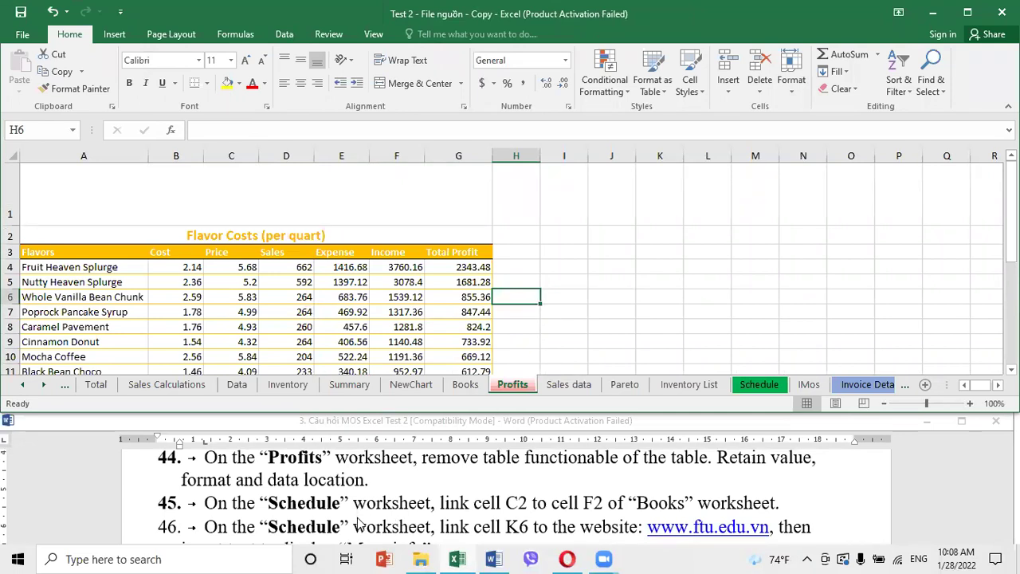
On the Schedule sheet, select cell C2 through the Name Box
{"action": "left_click", "coordinate": [756, 385]}
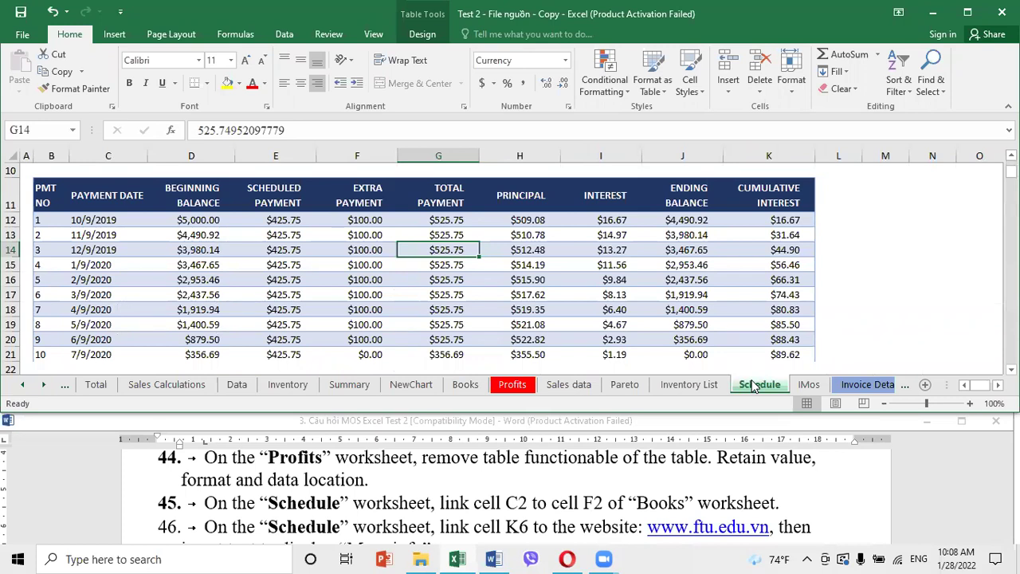
{"action": "left_click", "coordinate": [913, 237]}
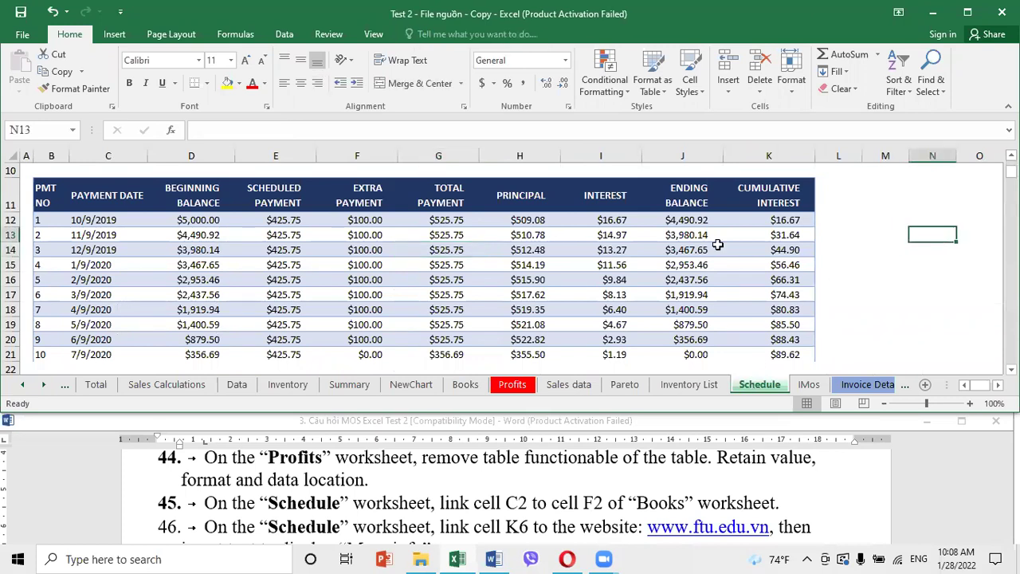
{"action": "left_click", "coordinate": [59, 127]}
{"action": "type", "text": "c2"}
{"action": "key", "text": "Return"}
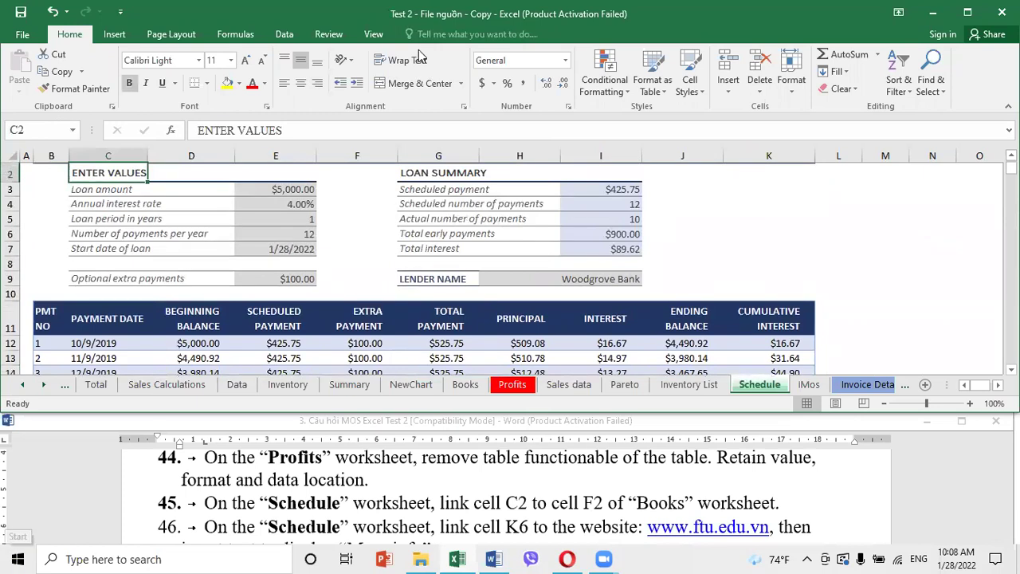
{"action": "left_click", "coordinate": [89, 89]}
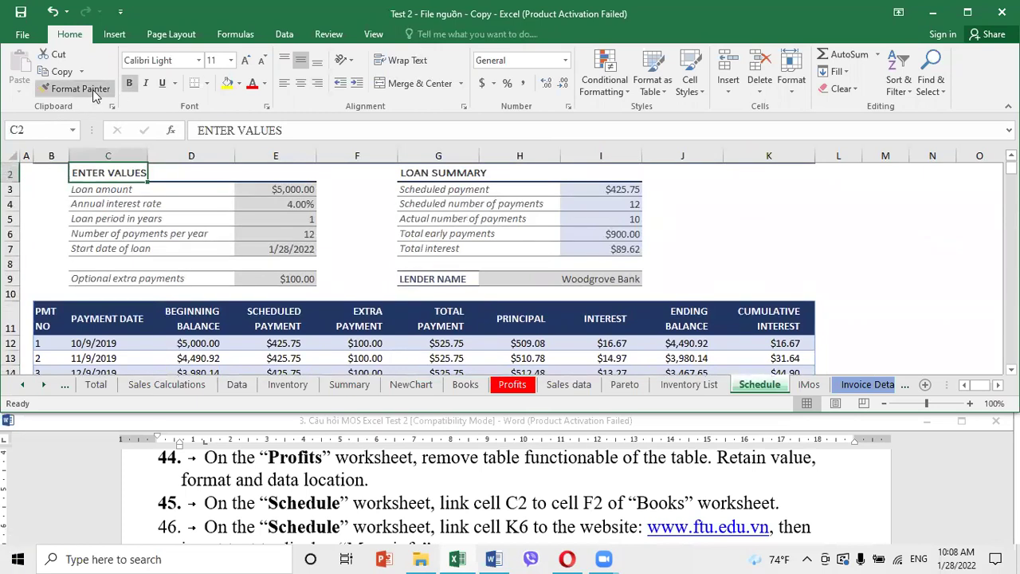
Insert a hyperlink for C2 that targets Place in This Document
{"action": "left_click", "coordinate": [116, 35]}
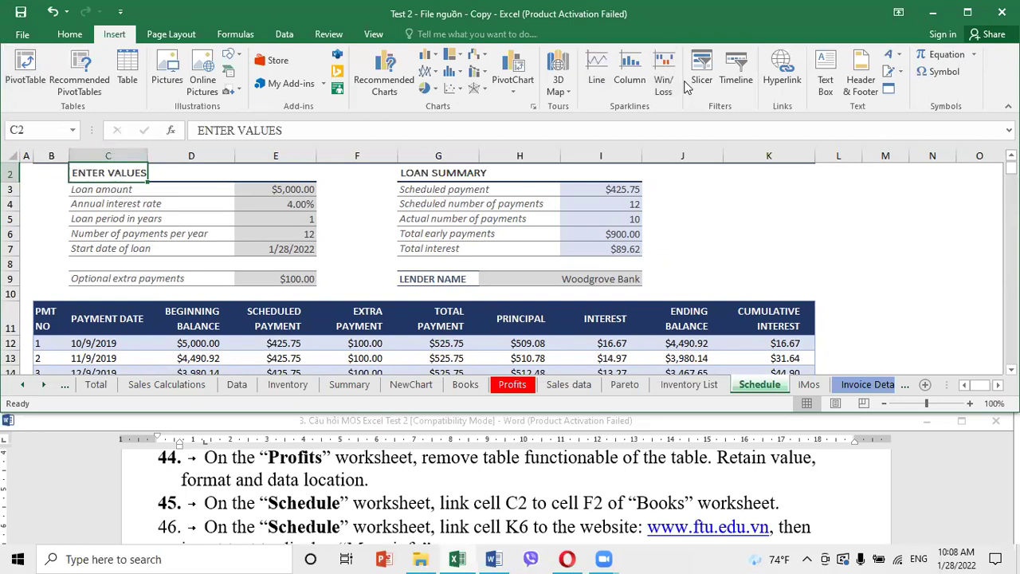
{"action": "left_click", "coordinate": [767, 81]}
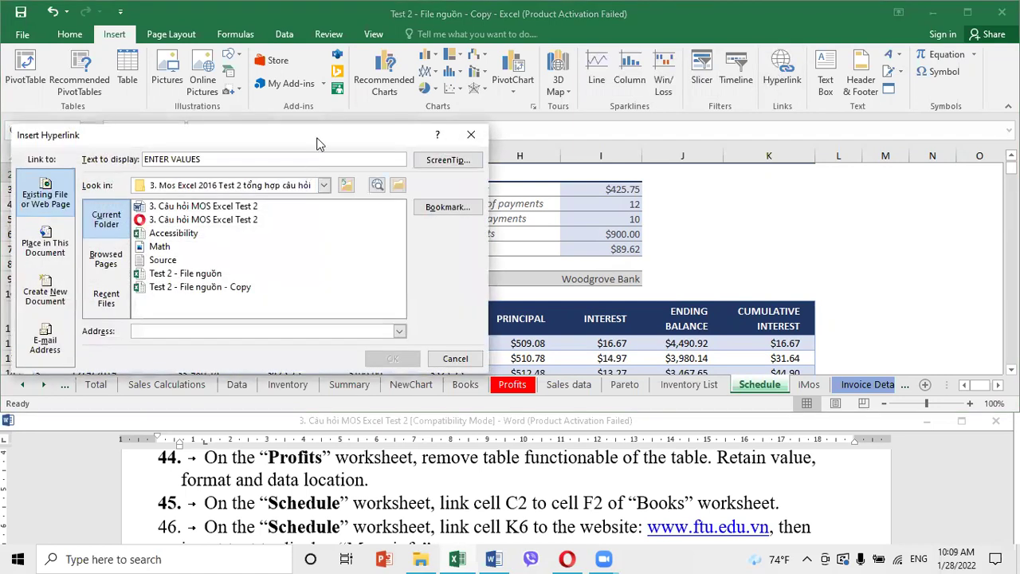
{"action": "left_click_drag", "start_coordinate": [316, 143], "coordinate": [781, 80]}
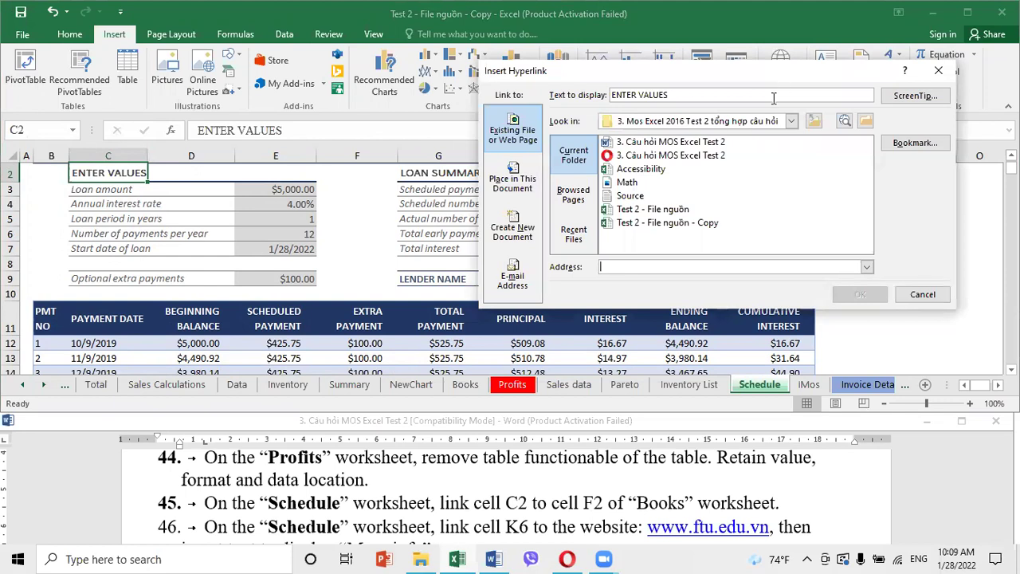
{"action": "left_click", "coordinate": [511, 183]}
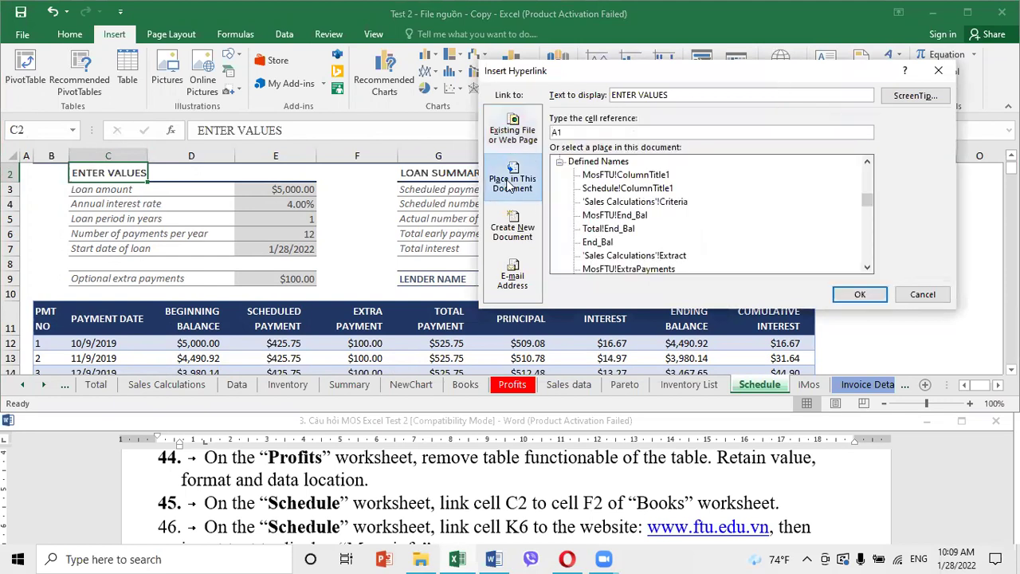
Point the hyperlink at cell F2 on the Books sheet and confirm
{"action": "left_click", "coordinate": [868, 268]}
{"action": "left_click", "coordinate": [868, 268]}
{"action": "left_click_drag", "start_coordinate": [868, 200], "coordinate": [873, 162]}
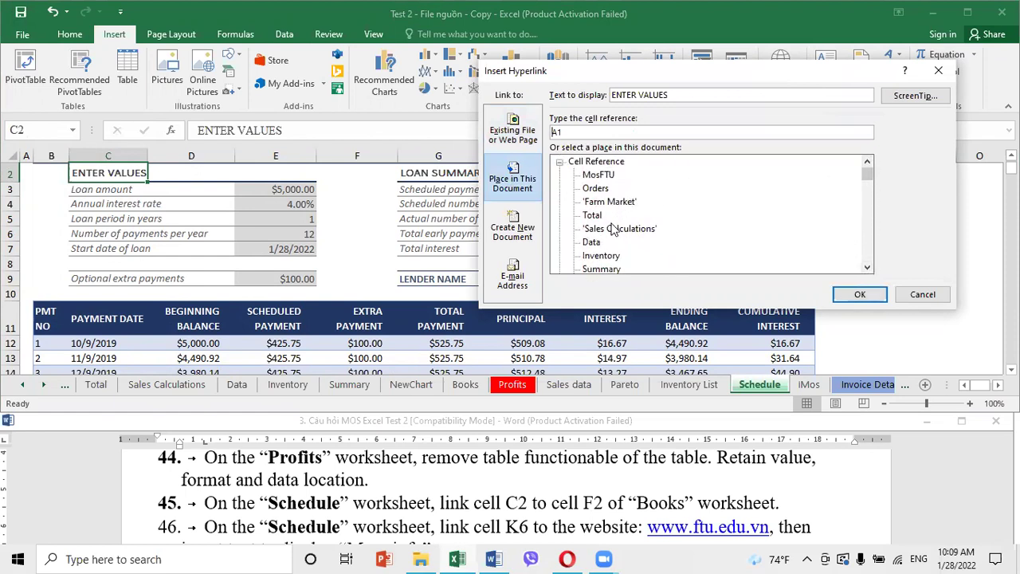
{"action": "left_click", "coordinate": [868, 267]}
{"action": "left_click", "coordinate": [868, 268]}
{"action": "left_click", "coordinate": [595, 256]}
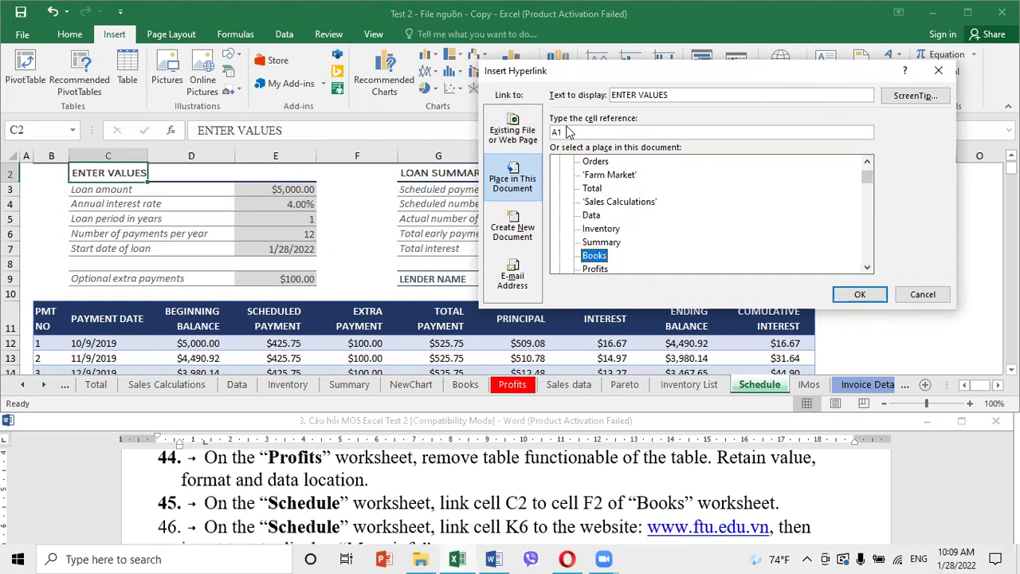
{"action": "left_click_drag", "start_coordinate": [573, 132], "coordinate": [542, 133]}
{"action": "type", "text": "f2"}
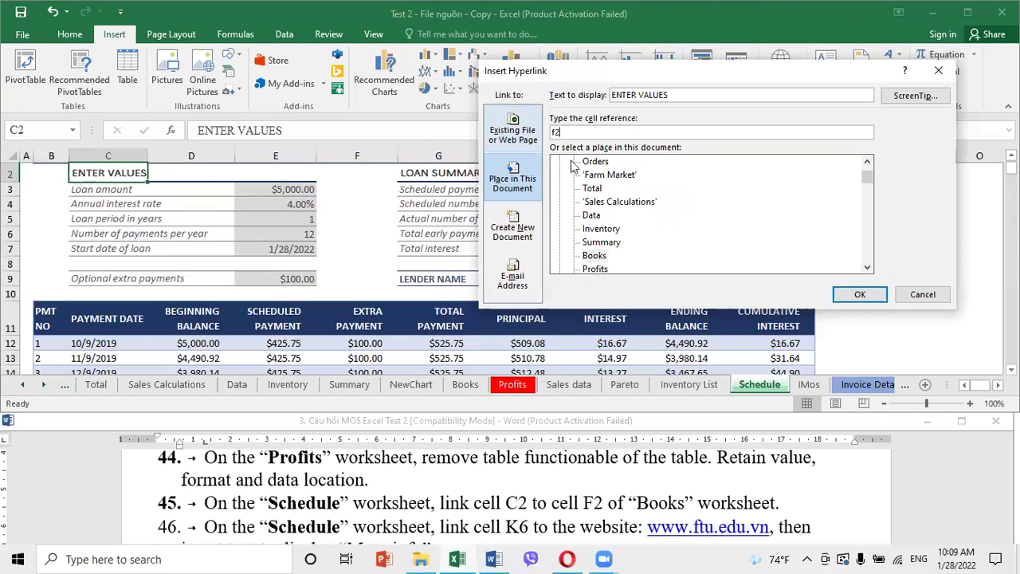
{"action": "left_click", "coordinate": [865, 294]}
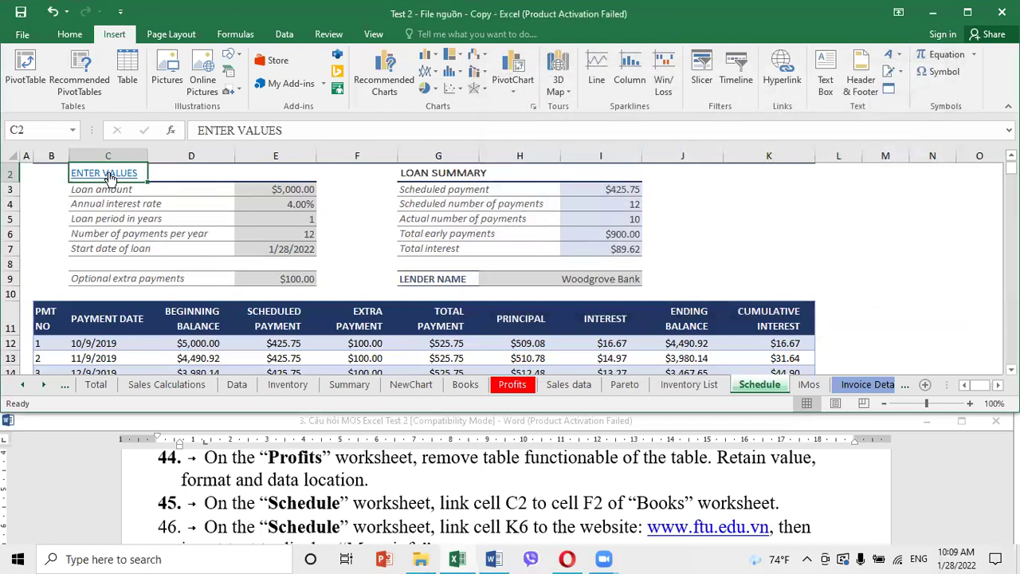
Select cell K6 on the Schedule sheet through the Name Box
{"action": "mouse_move", "coordinate": [110, 177]}
{"action": "left_click", "coordinate": [381, 230]}
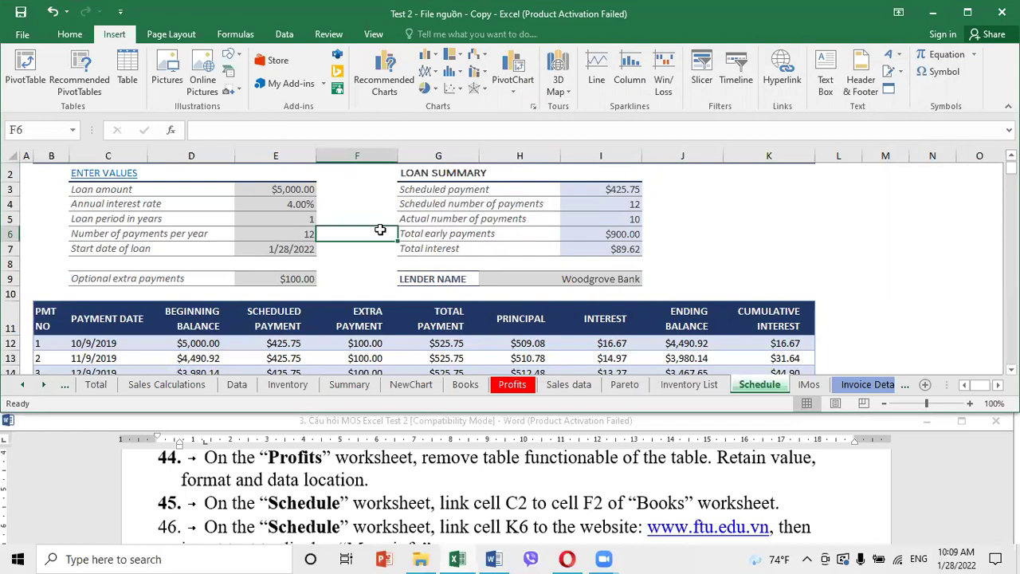
{"action": "left_click", "coordinate": [53, 133]}
{"action": "type", "text": "K6"}
{"action": "key", "text": "Return"}
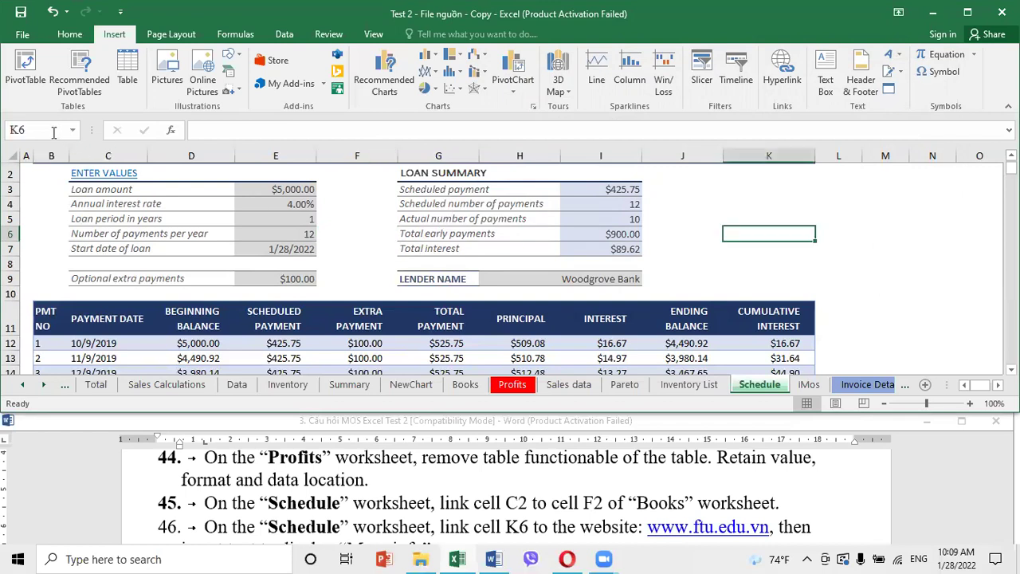
{"action": "left_click", "coordinate": [785, 76]}
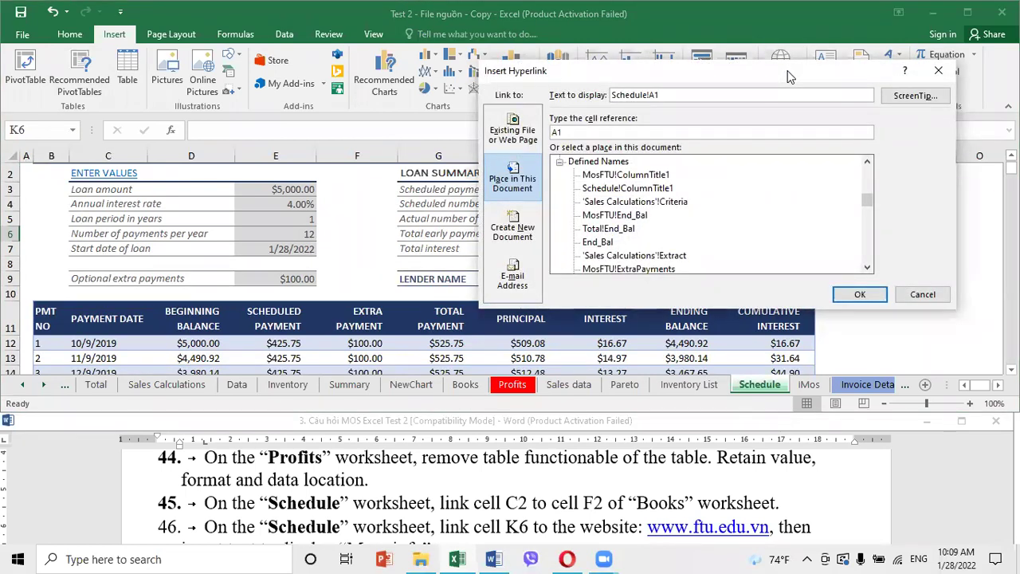
{"action": "left_click", "coordinate": [490, 136]}
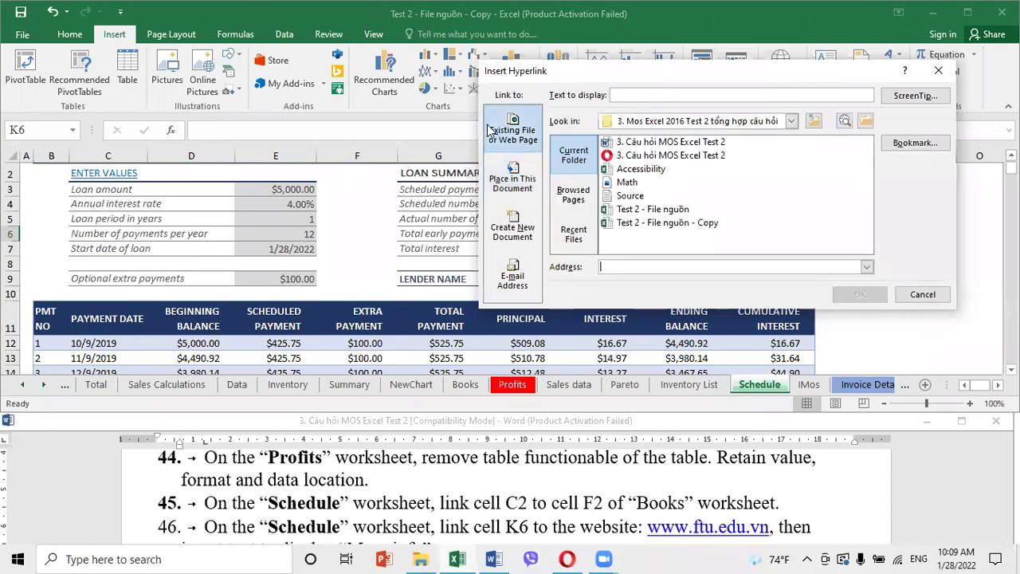
{"action": "left_click", "coordinate": [867, 268]}
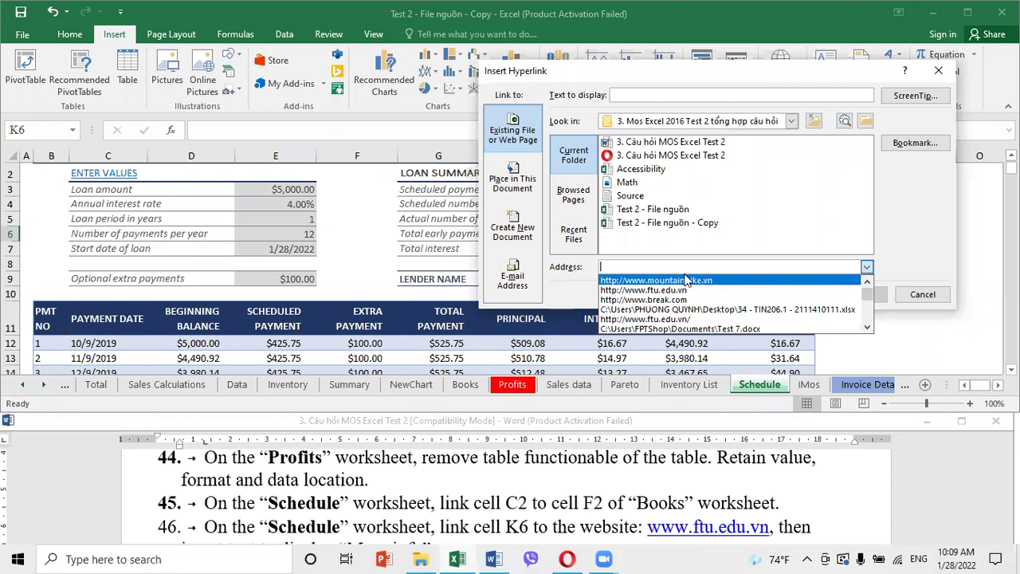
{"action": "left_click", "coordinate": [648, 292]}
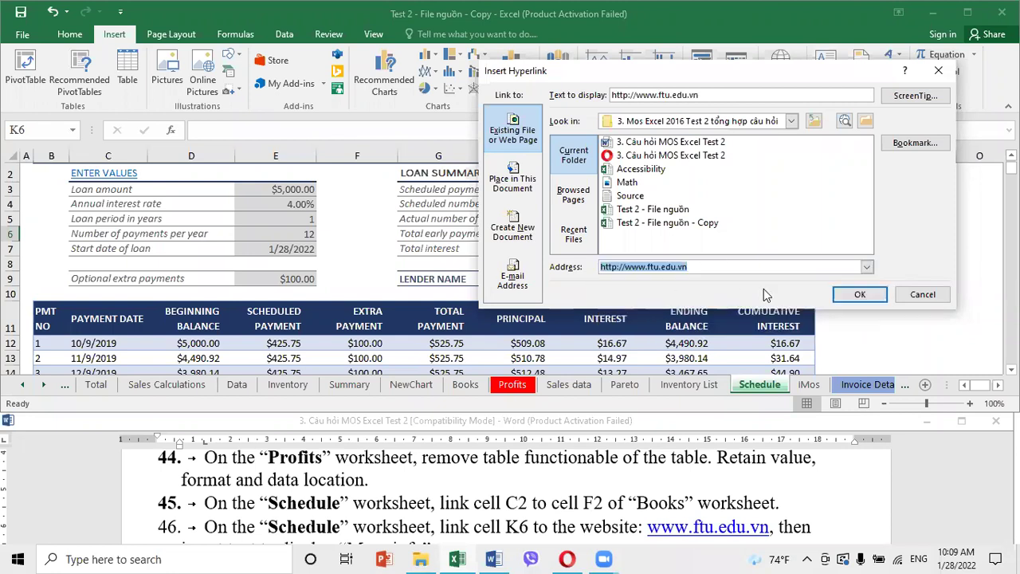
{"action": "left_click", "coordinate": [620, 267]}
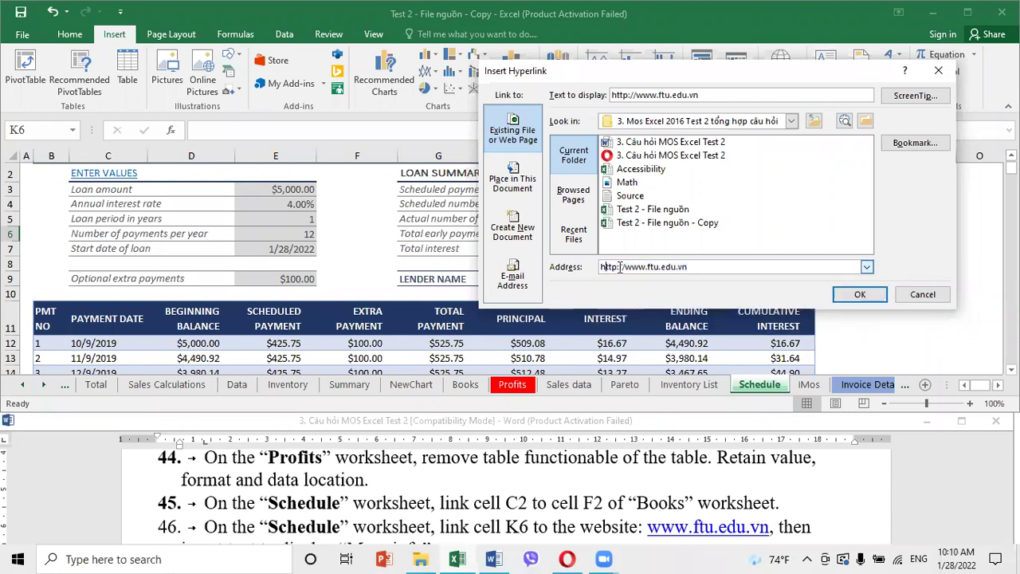
{"action": "key", "text": "shift+Home"}
{"action": "left_click", "coordinate": [860, 294]}
{"action": "left_click", "coordinate": [861, 253]}
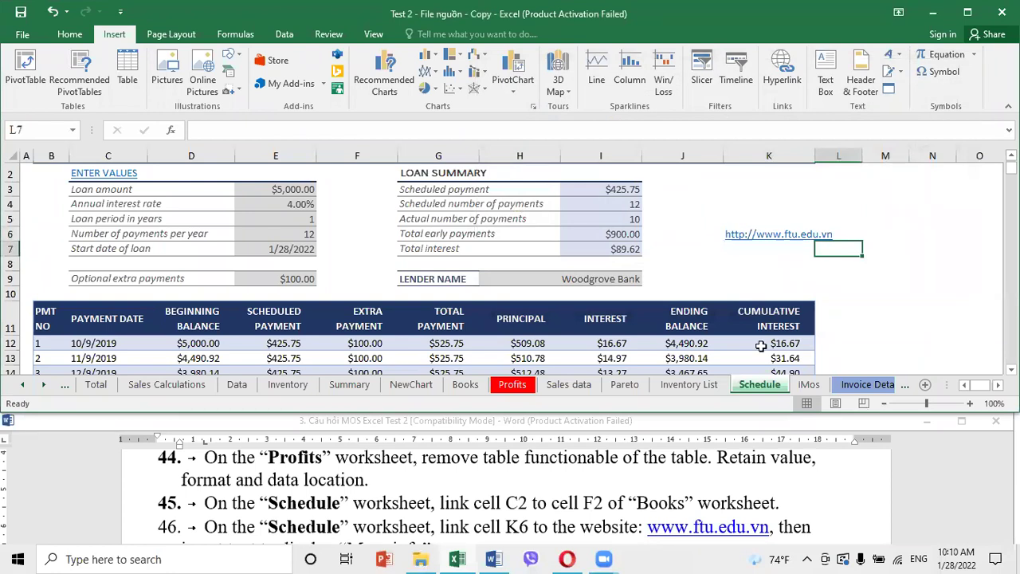
Check the task in Word, then show the Invoice Details sheet in Page Layout view
{"action": "left_click", "coordinate": [569, 494]}
{"action": "scroll", "coordinate": [569, 494], "scroll_direction": "down", "scroll_amount": 2}
{"action": "scroll", "coordinate": [569, 495], "scroll_direction": "up", "scroll_amount": 2}
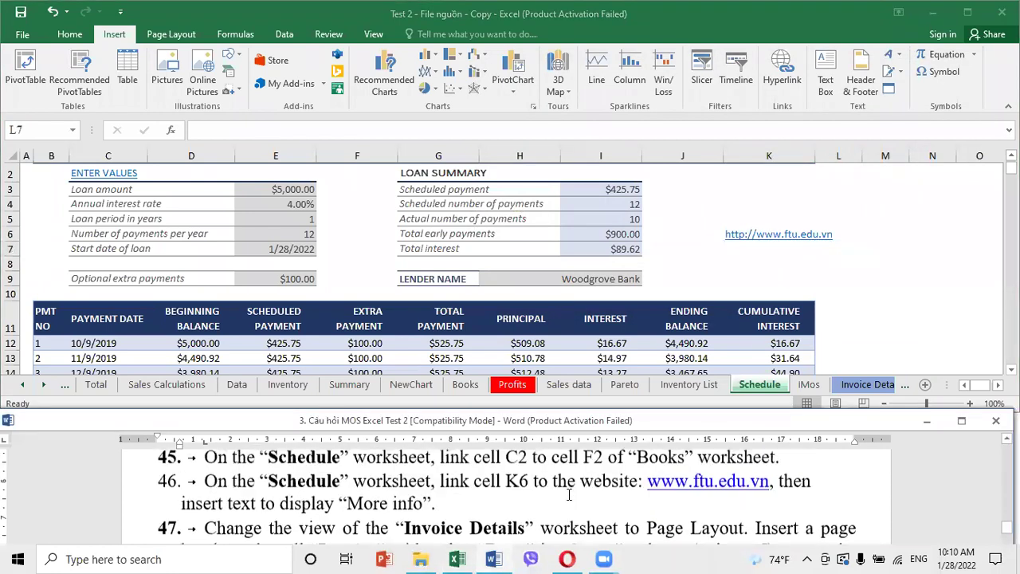
{"action": "scroll", "coordinate": [569, 494], "scroll_direction": "down", "scroll_amount": 3}
{"action": "scroll", "coordinate": [570, 494], "scroll_direction": "down", "scroll_amount": 2}
{"action": "scroll", "coordinate": [569, 494], "scroll_direction": "up", "scroll_amount": 2}
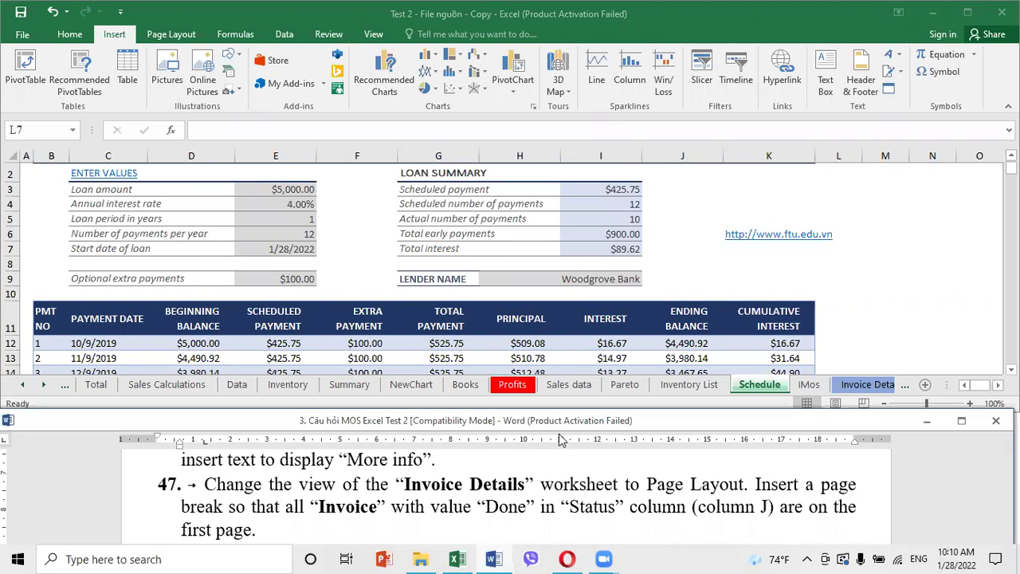
{"action": "left_click", "coordinate": [878, 386]}
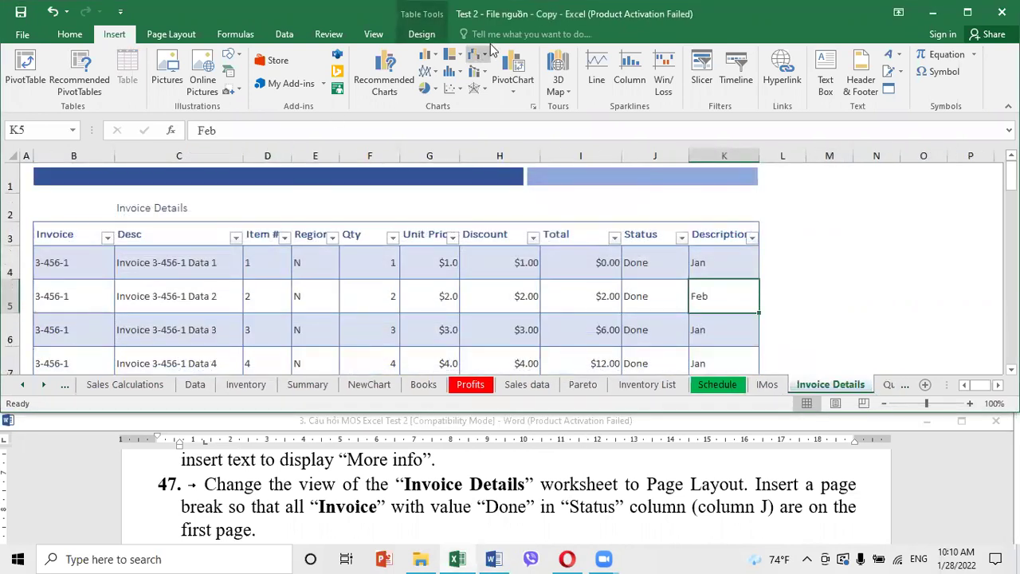
{"action": "left_click", "coordinate": [375, 39]}
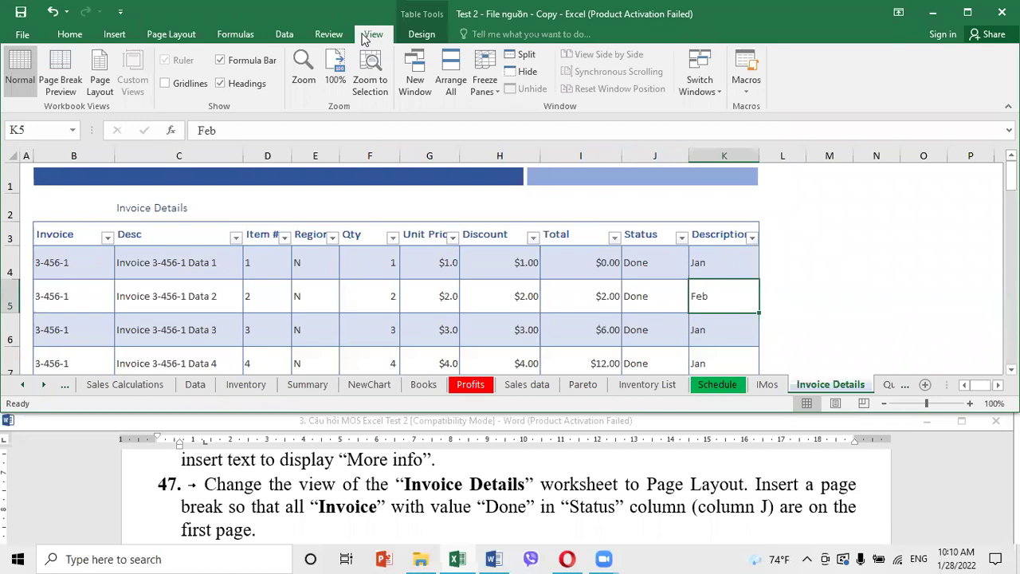
{"action": "left_click", "coordinate": [99, 86]}
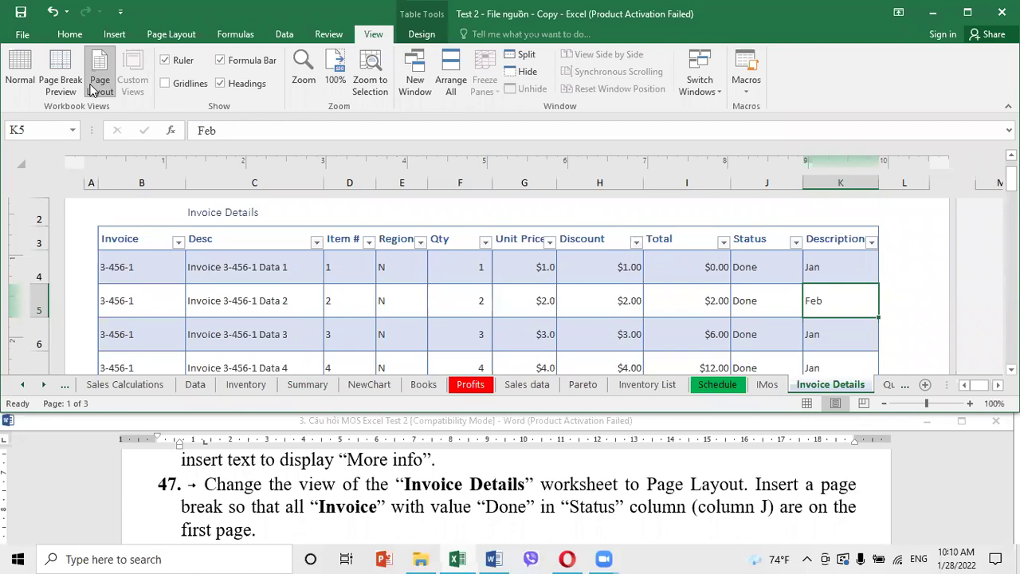
Select the 'More info' text of task 46 in the Word instructions
{"action": "left_click", "coordinate": [297, 484]}
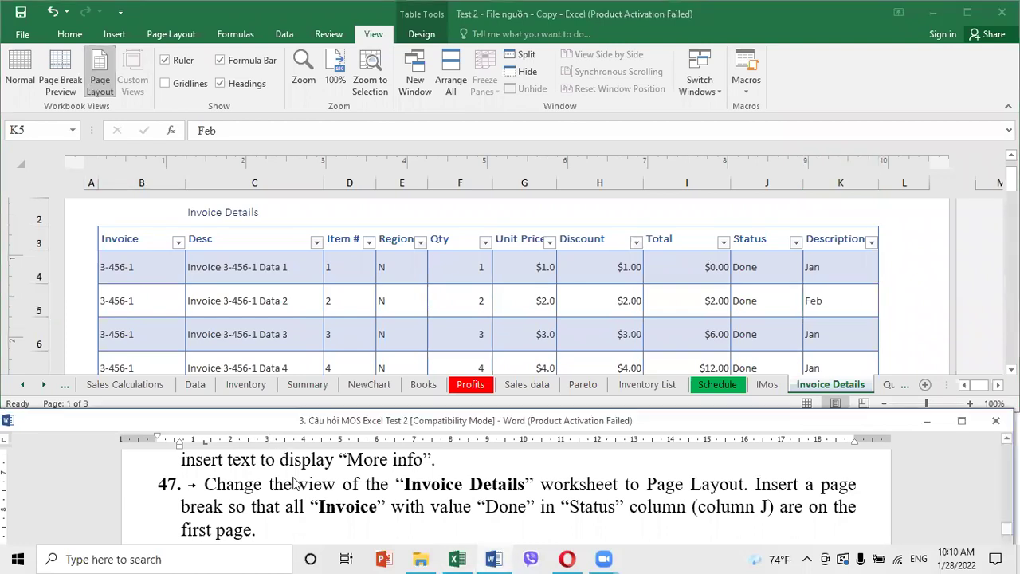
{"action": "scroll", "coordinate": [293, 480], "scroll_direction": "up", "scroll_amount": 1}
{"action": "left_click_drag", "start_coordinate": [261, 504], "coordinate": [458, 512]}
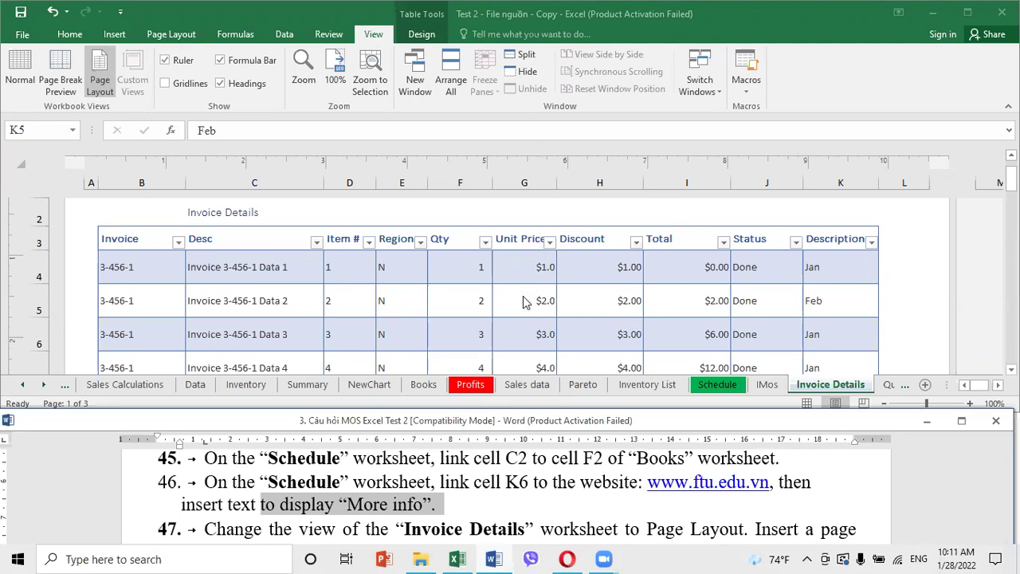
Go to cell K6 on Invoice Details through the Name Box
{"action": "left_click", "coordinate": [706, 396]}
{"action": "left_click", "coordinate": [57, 131]}
{"action": "type", "text": "k6"}
{"action": "key", "text": "Return"}
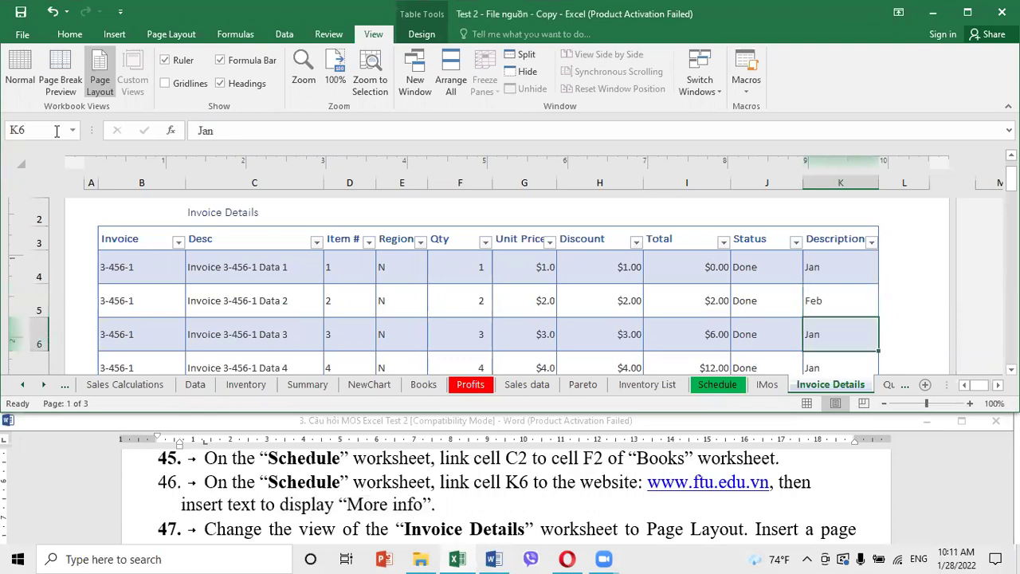
{"action": "right_click", "coordinate": [814, 335]}
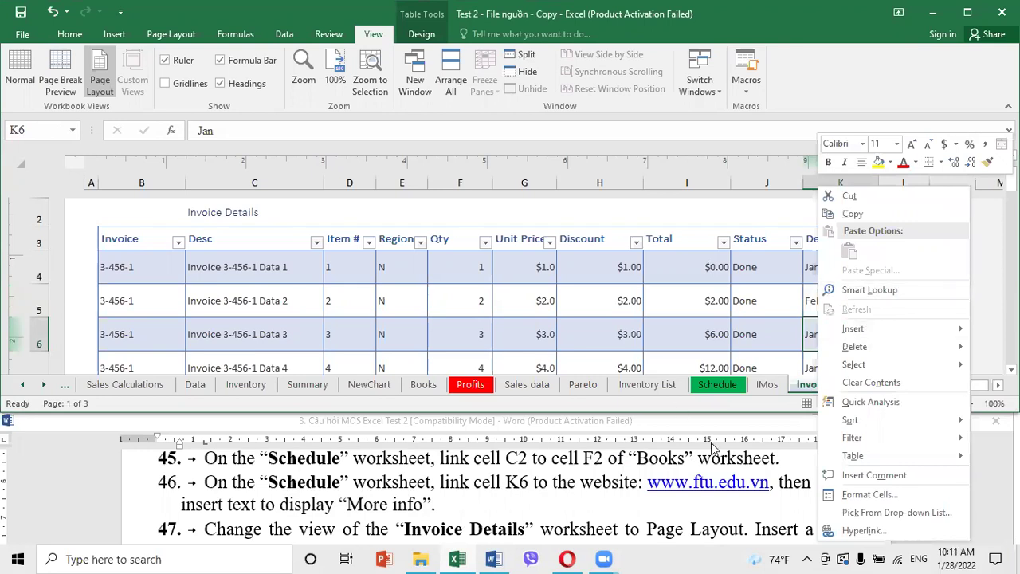
{"action": "left_click", "coordinate": [721, 474]}
{"action": "left_click", "coordinate": [834, 347]}
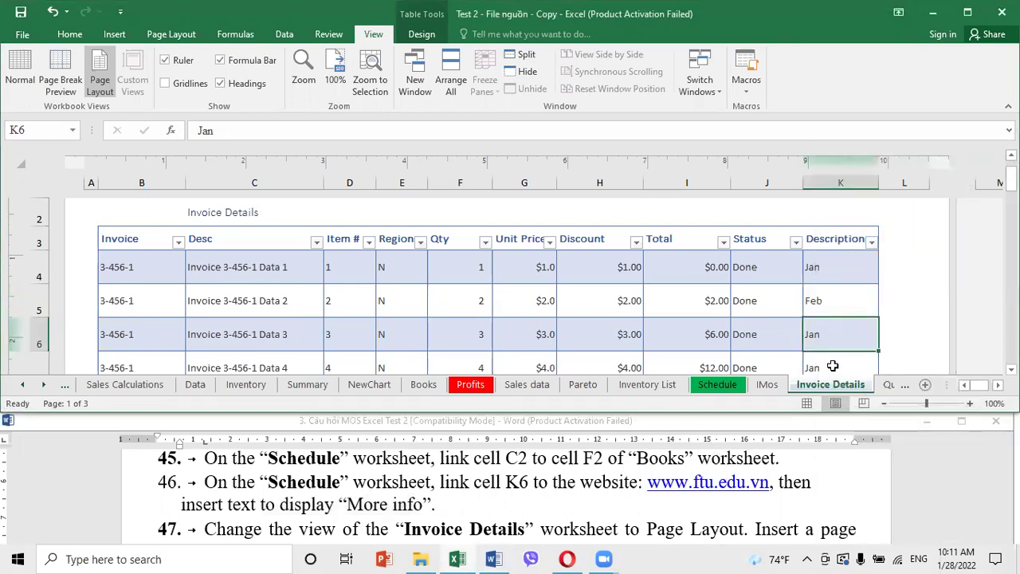
{"action": "right_click", "coordinate": [830, 340]}
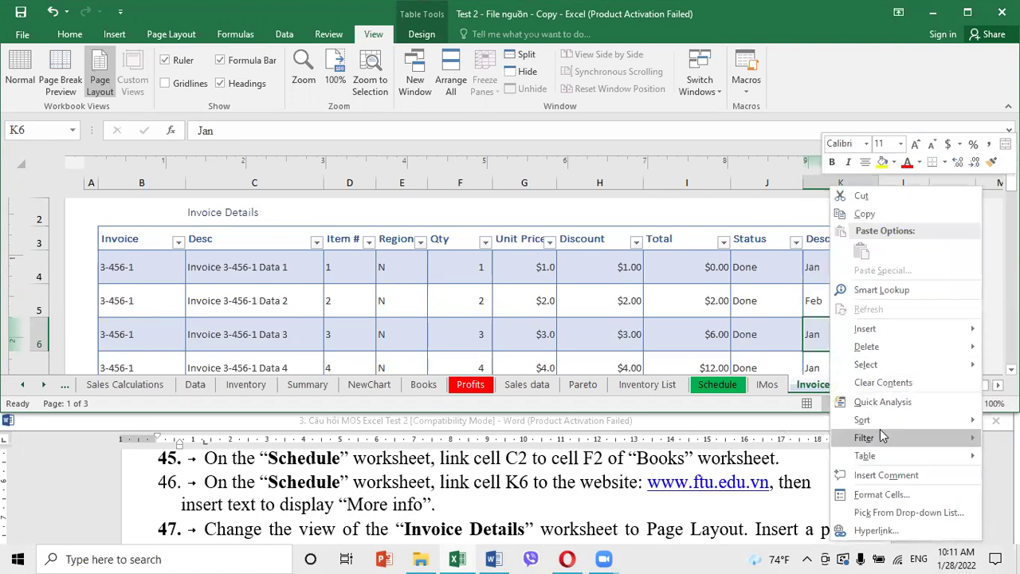
{"action": "left_click", "coordinate": [813, 340]}
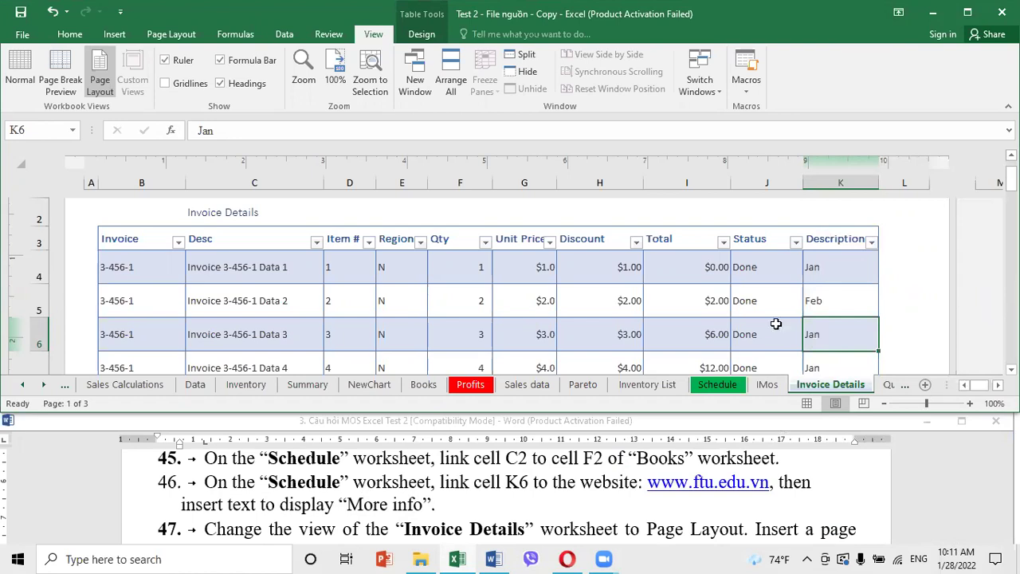
{"action": "left_click", "coordinate": [114, 35]}
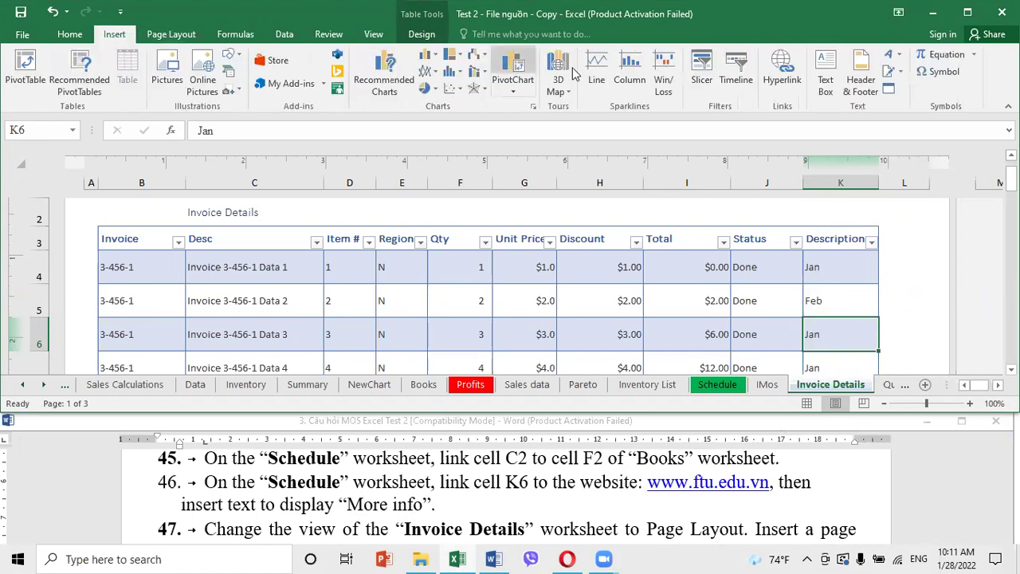
{"action": "left_click", "coordinate": [782, 76]}
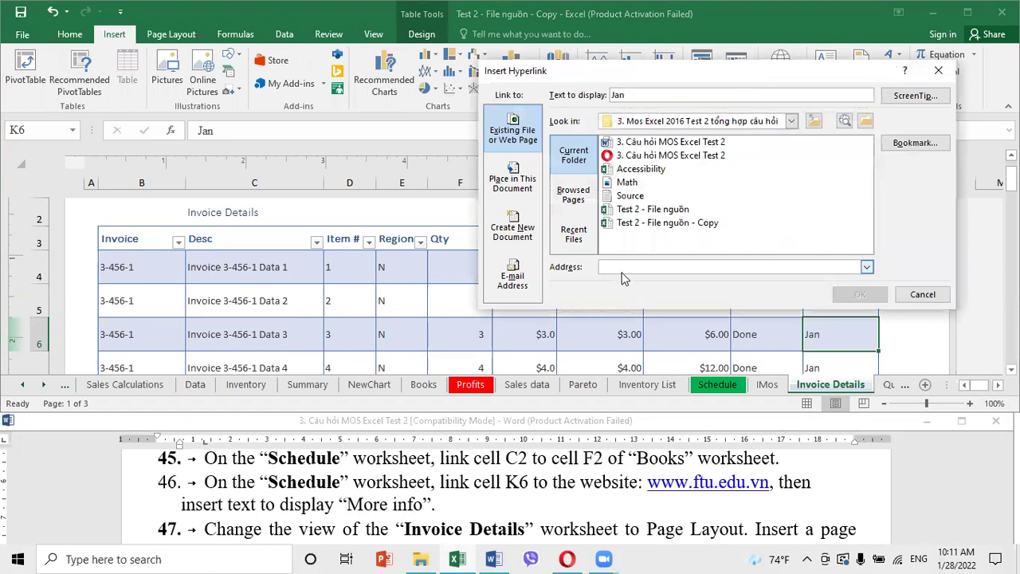
{"action": "left_click", "coordinate": [866, 267]}
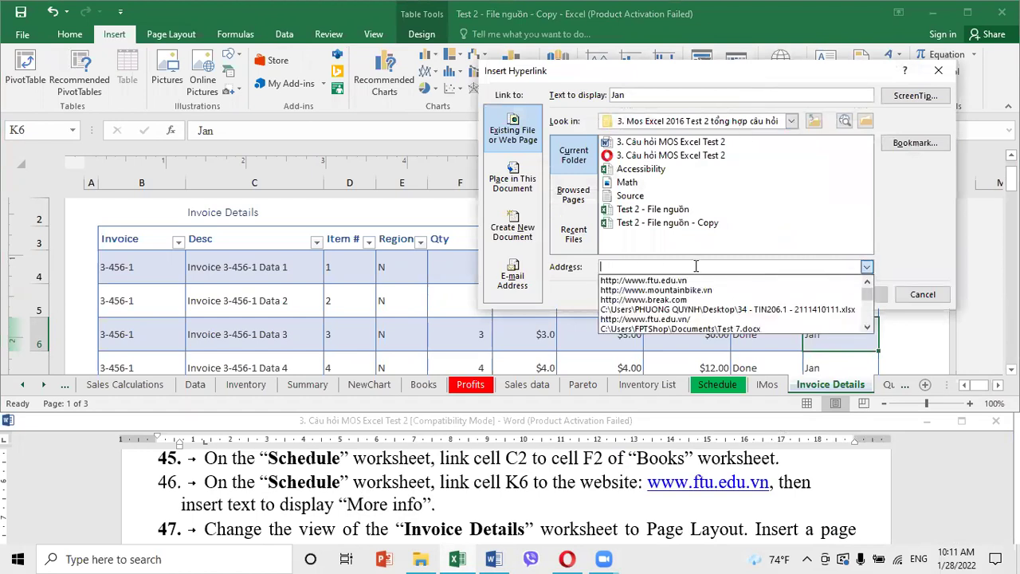
{"action": "left_click", "coordinate": [674, 282]}
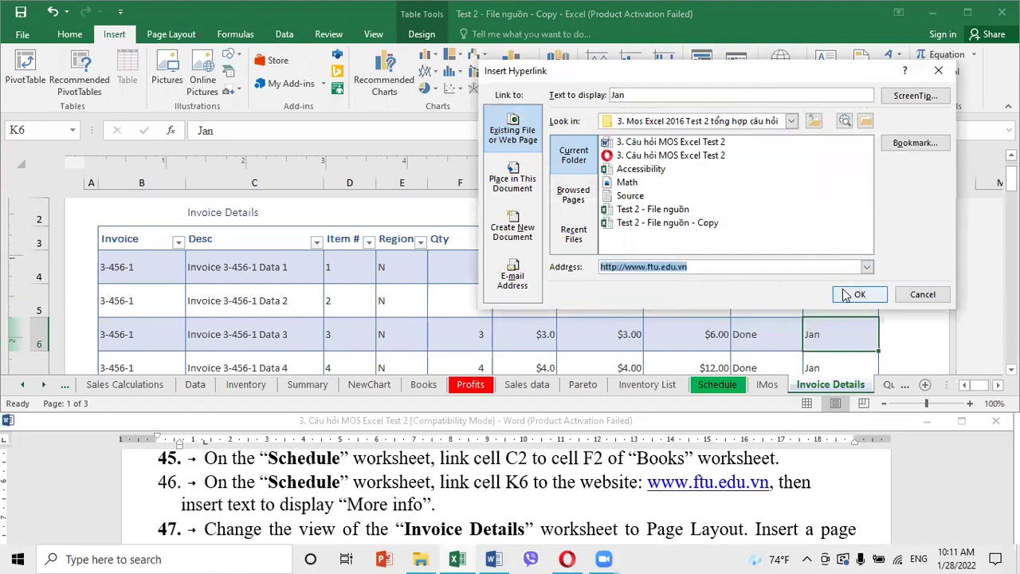
{"action": "left_click", "coordinate": [850, 295]}
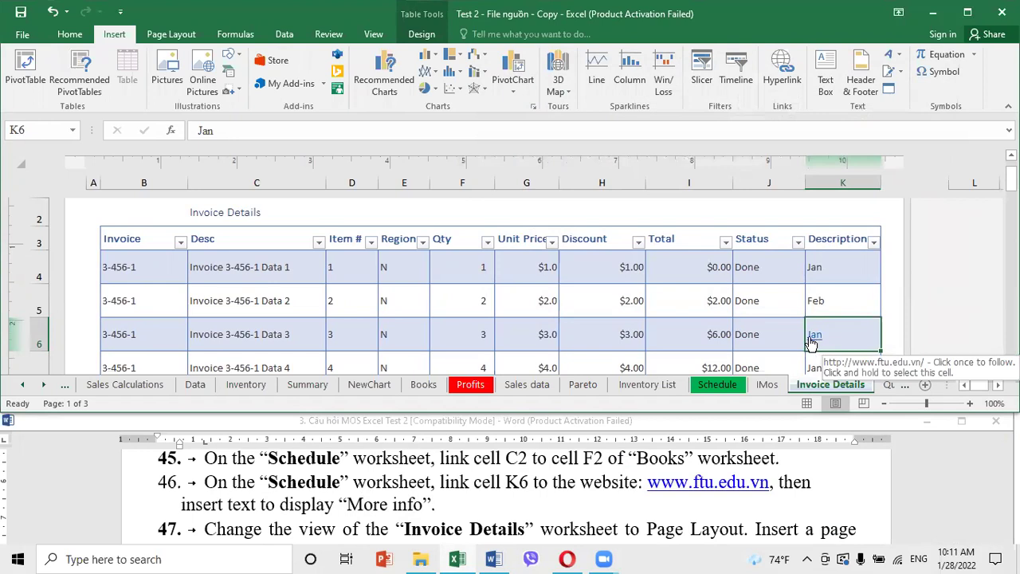
{"action": "left_click", "coordinate": [717, 384]}
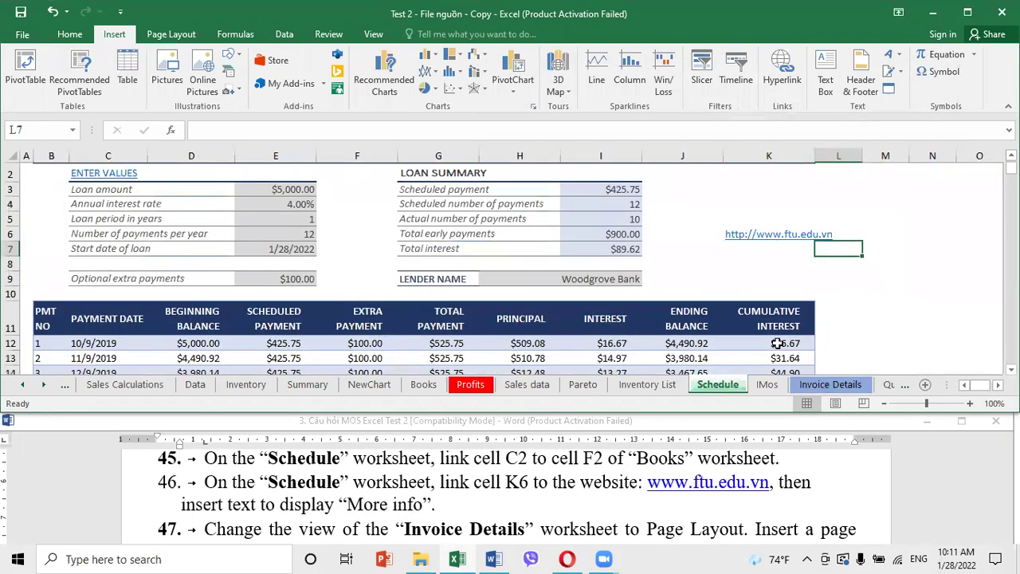
Go to Schedule cell K6 and open Edit Hyperlink for its existing link
{"action": "scroll", "coordinate": [775, 344], "scroll_direction": "down", "scroll_amount": 2}
{"action": "scroll", "coordinate": [317, 273], "scroll_direction": "up", "scroll_amount": 2}
{"action": "left_click", "coordinate": [47, 129]}
{"action": "type", "text": "k6"}
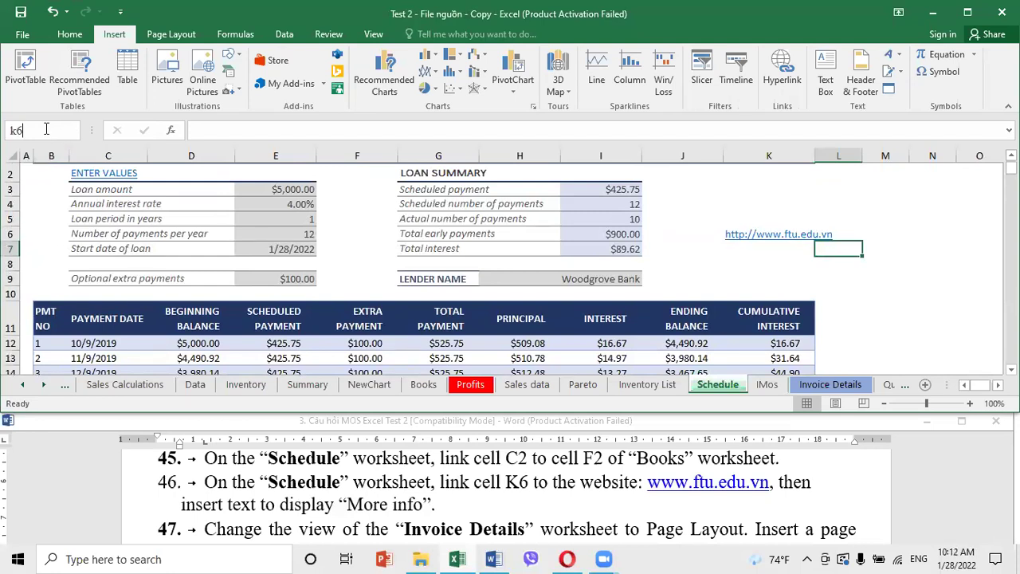
{"action": "key", "text": "Return"}
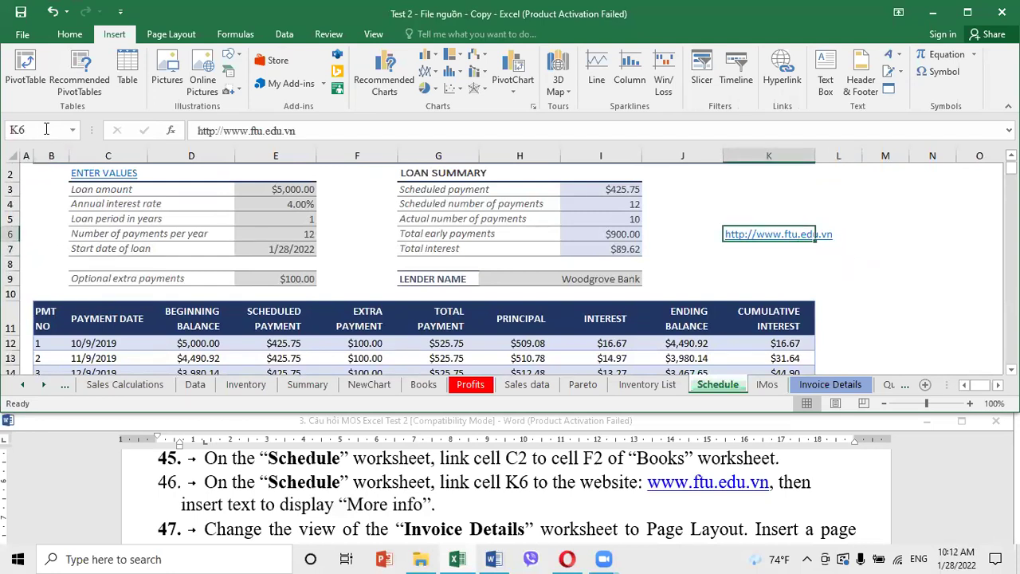
{"action": "right_click", "coordinate": [738, 235]}
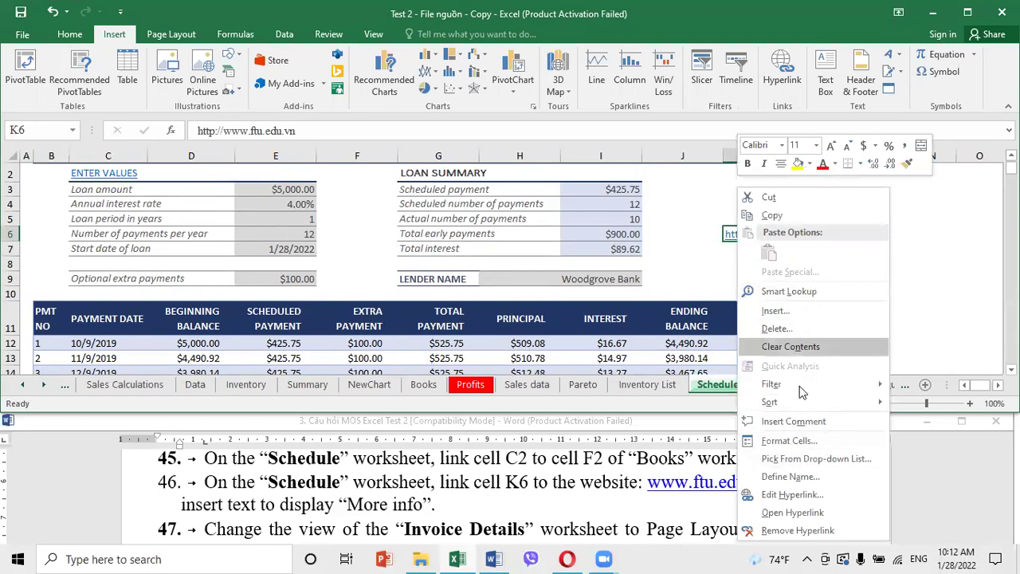
{"action": "left_click", "coordinate": [789, 494]}
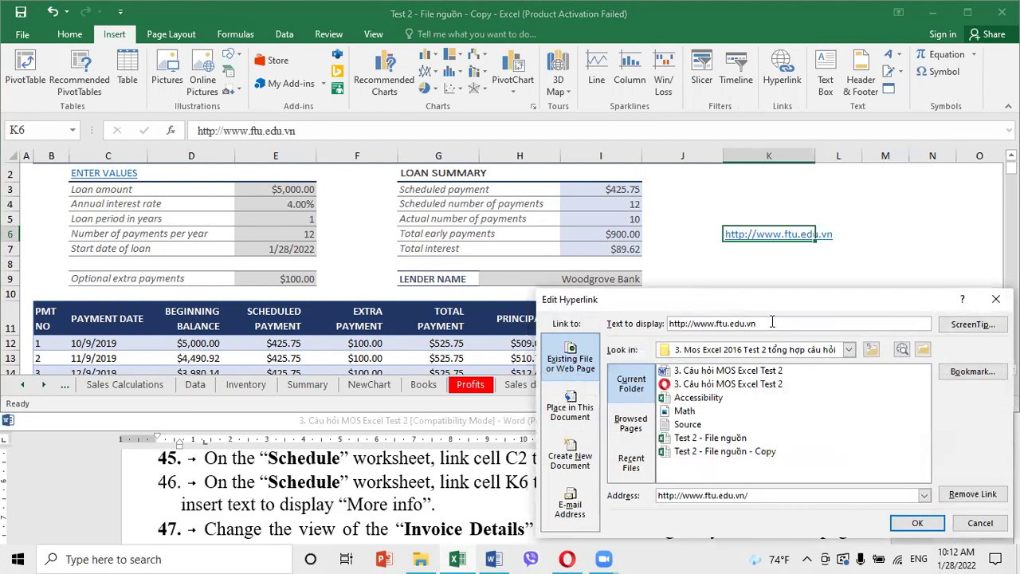
{"action": "left_click_drag", "start_coordinate": [769, 301], "coordinate": [631, 169]}
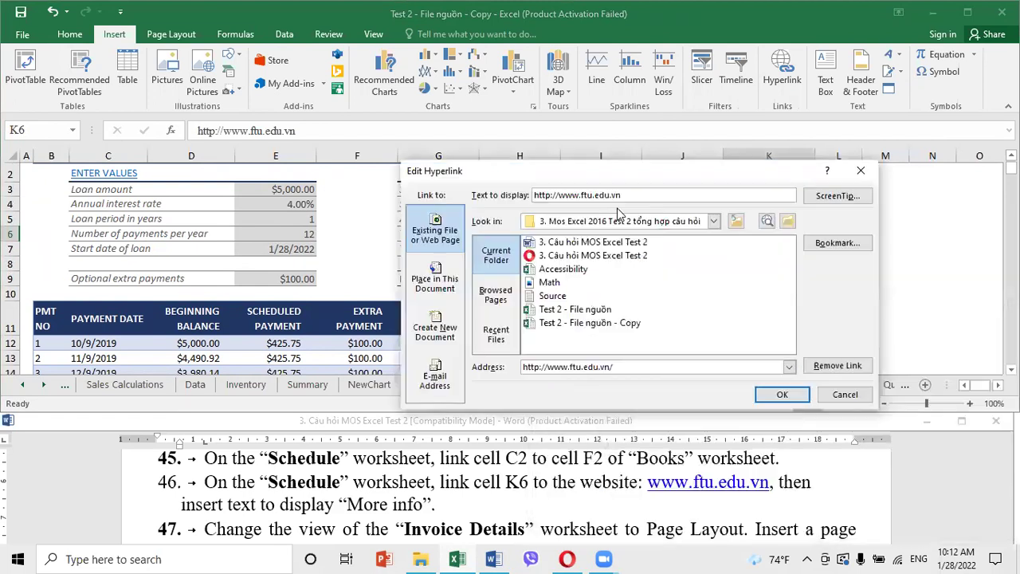
Copy 'More info' from the instructions and set it as the link's display text
{"action": "left_click", "coordinate": [350, 514]}
{"action": "left_click_drag", "start_coordinate": [347, 504], "coordinate": [412, 504]}
{"action": "key", "text": "ctrl+c"}
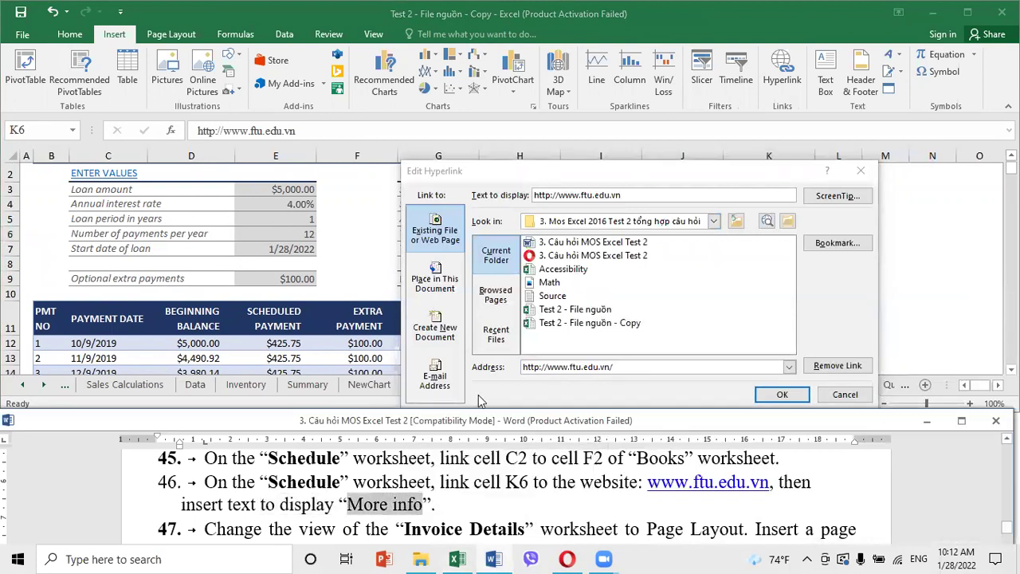
{"action": "left_click", "coordinate": [633, 194]}
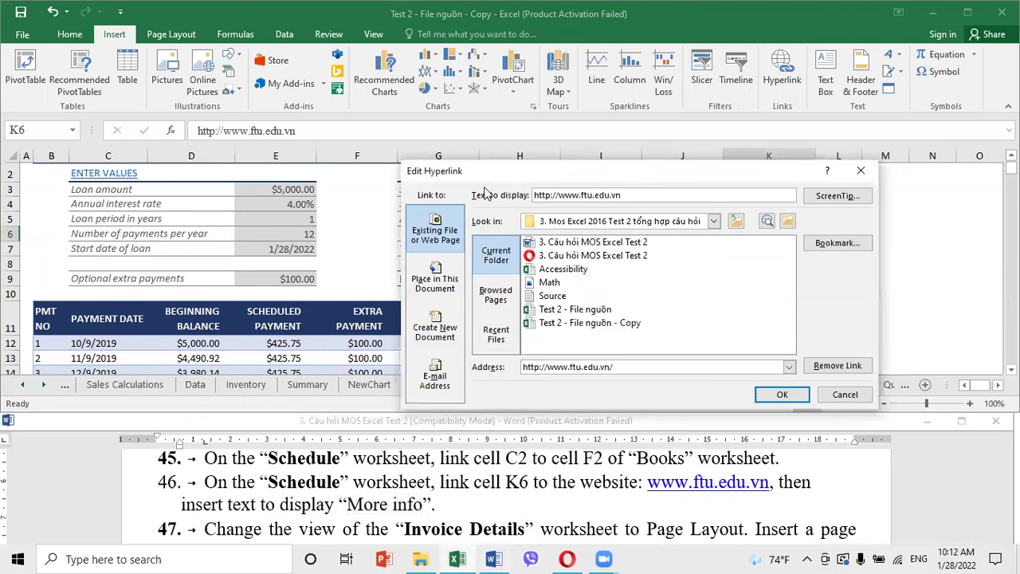
{"action": "left_click_drag", "start_coordinate": [650, 195], "coordinate": [523, 195]}
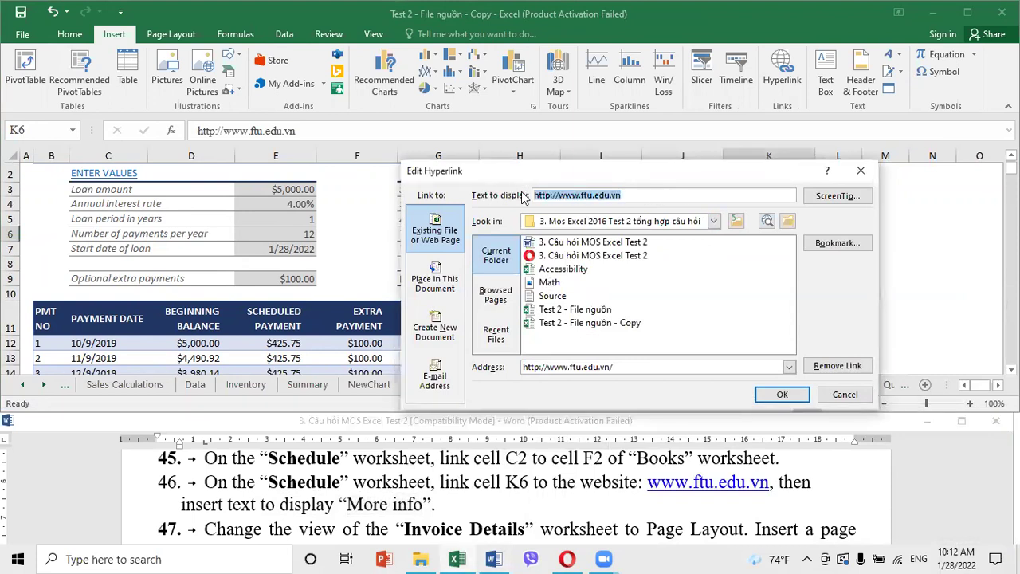
{"action": "key", "text": "ctrl+v"}
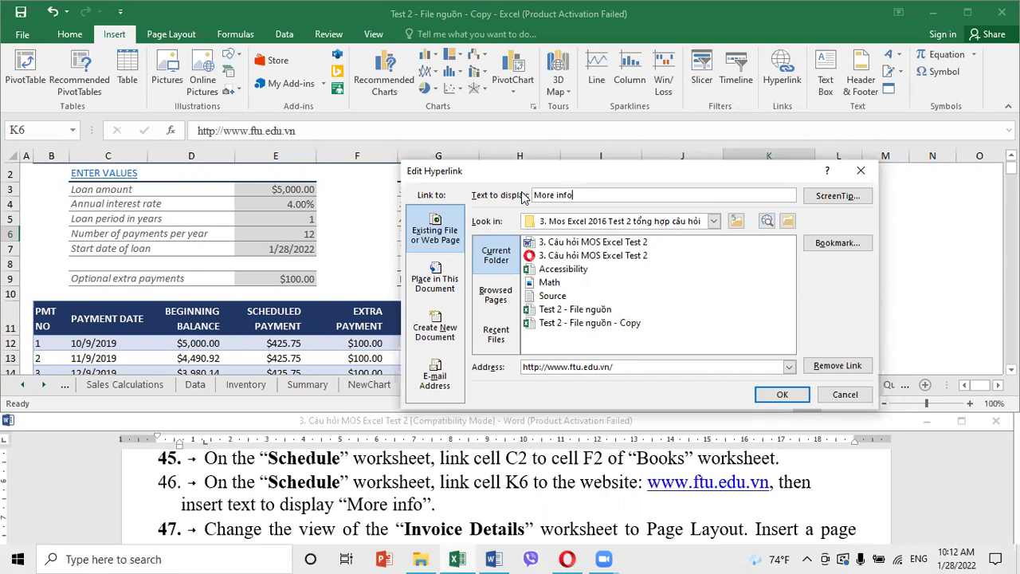
{"action": "left_click", "coordinate": [782, 394]}
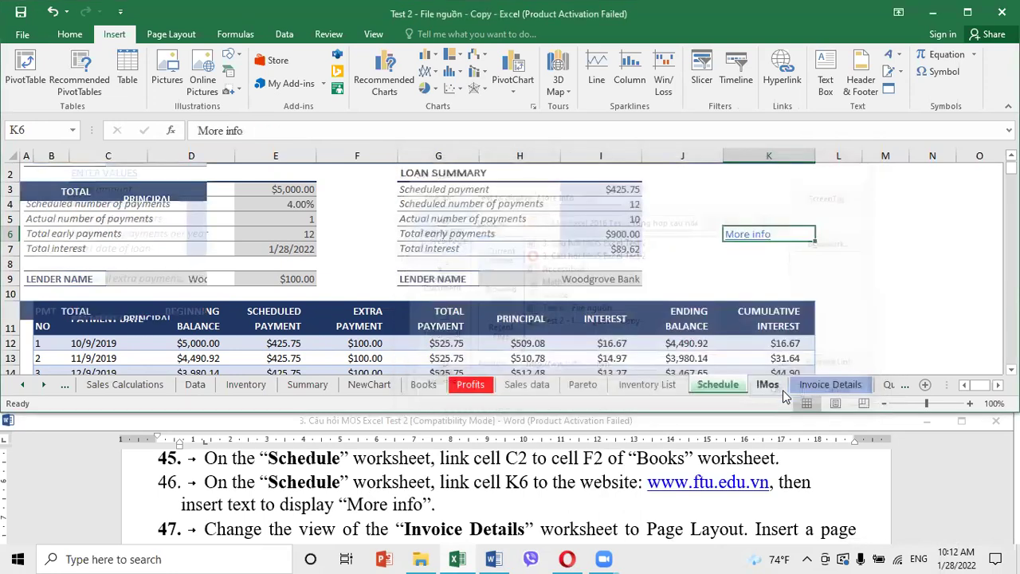
Read the next task, then open Invoice Details and change its workbook view
{"action": "left_click", "coordinate": [701, 420]}
{"action": "scroll", "coordinate": [596, 514], "scroll_direction": "down", "scroll_amount": 1}
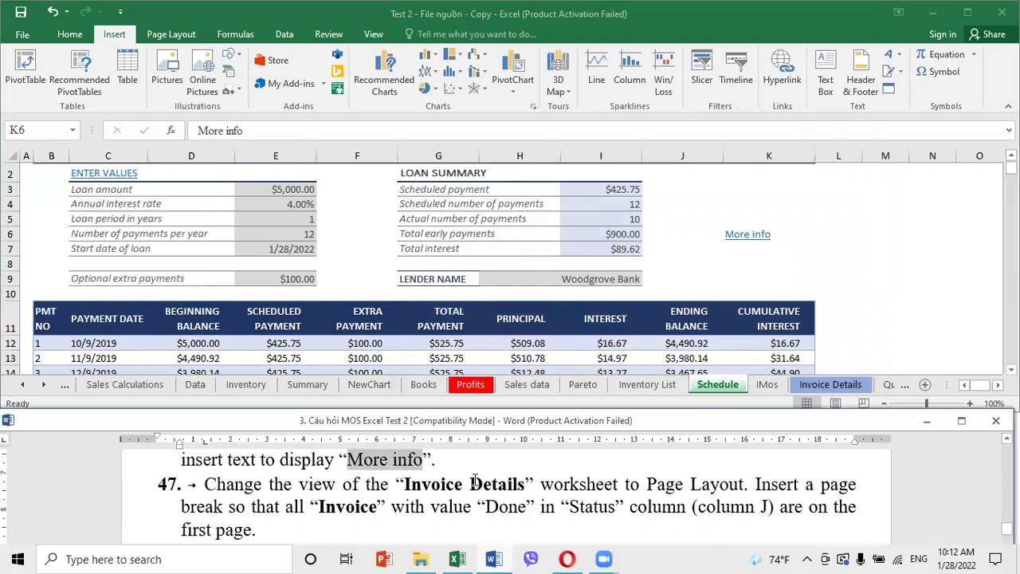
{"action": "left_click", "coordinate": [839, 386]}
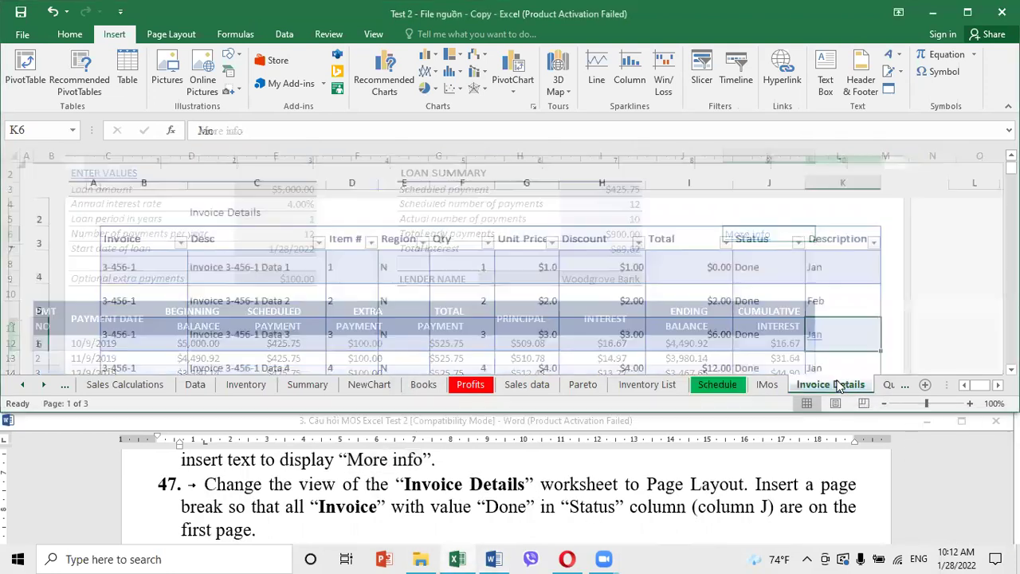
{"action": "left_click", "coordinate": [383, 33]}
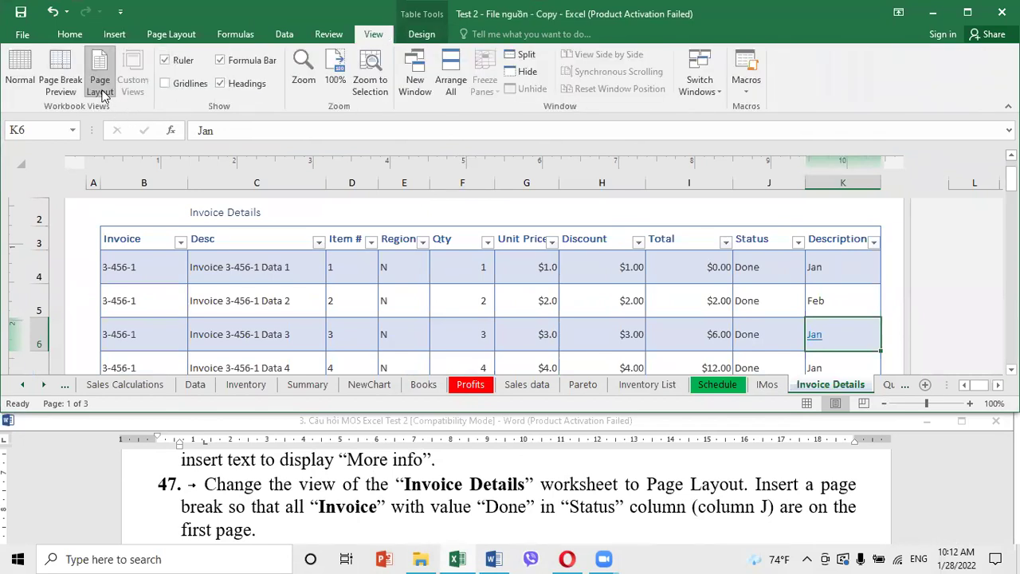
{"action": "left_click", "coordinate": [102, 94]}
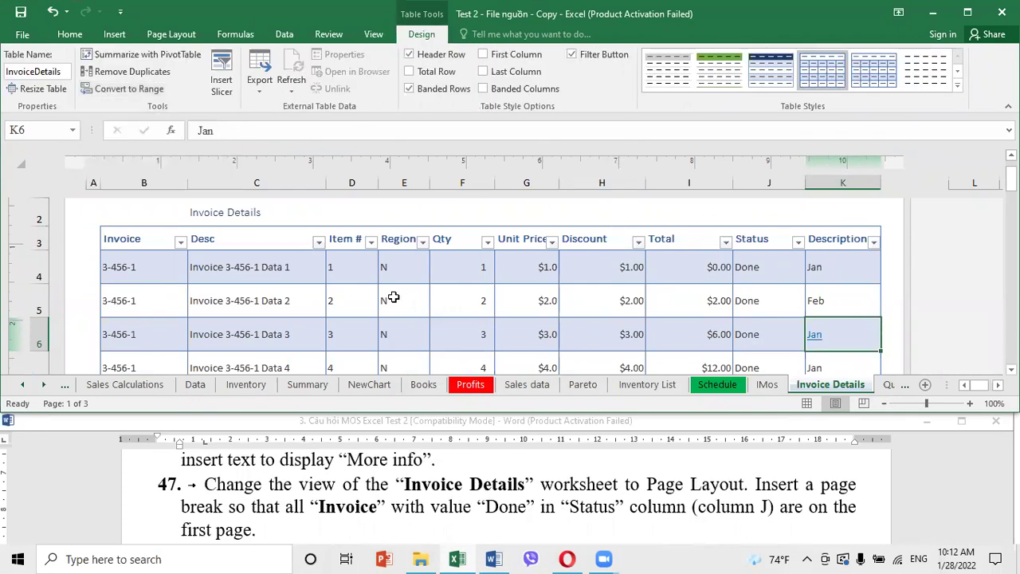
Examine the invoice rows and banner shape to find where the new page starts
{"action": "left_click", "coordinate": [463, 320]}
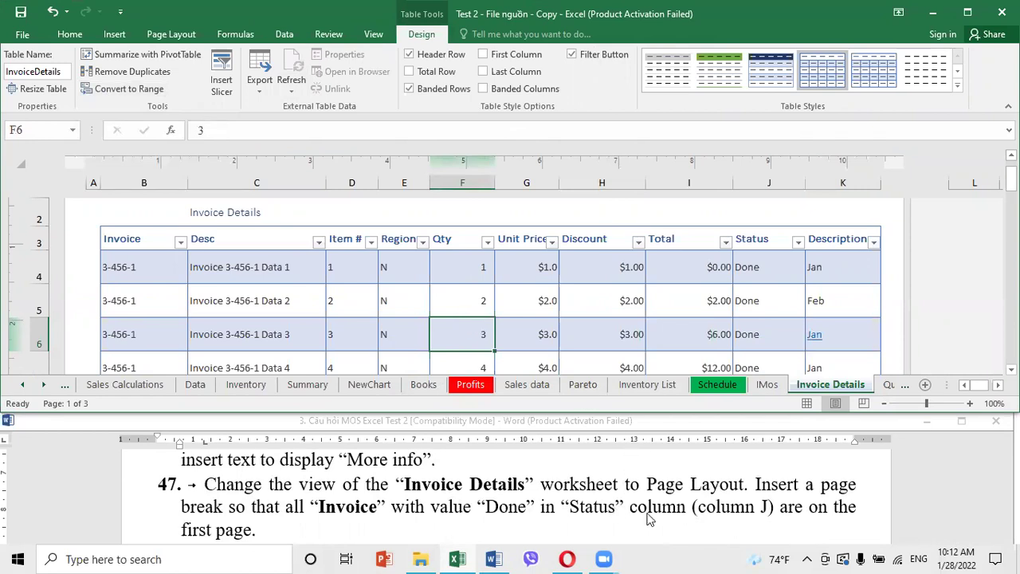
{"action": "left_click", "coordinate": [702, 301]}
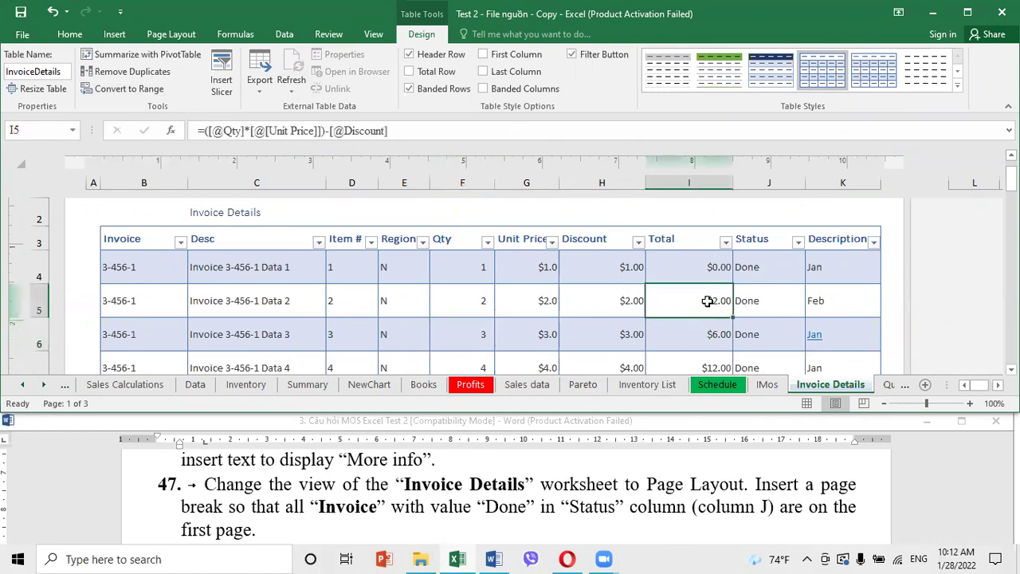
{"action": "left_click", "coordinate": [747, 244]}
{"action": "scroll", "coordinate": [725, 355], "scroll_direction": "up", "scroll_amount": 1}
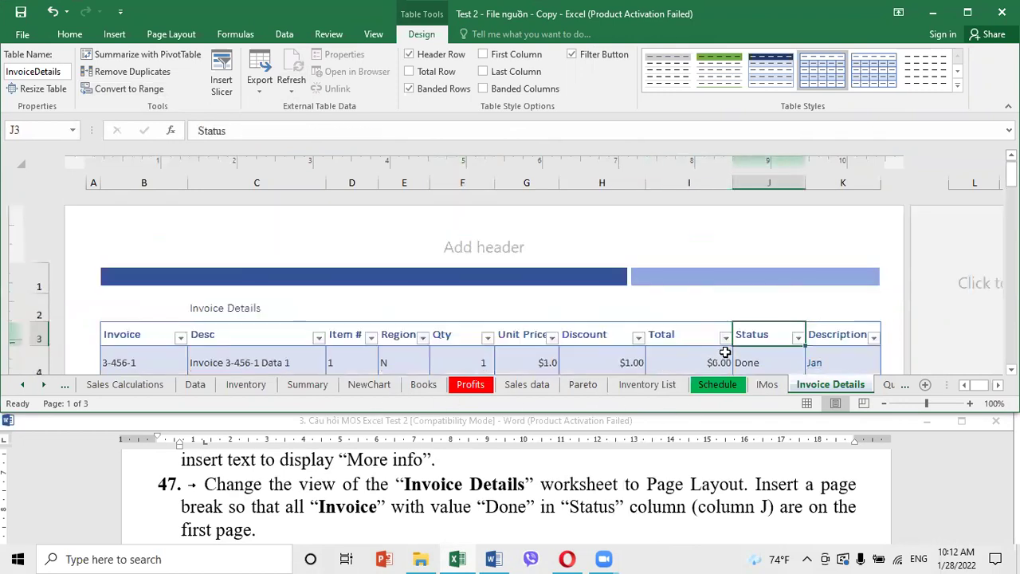
{"action": "left_click", "coordinate": [576, 276]}
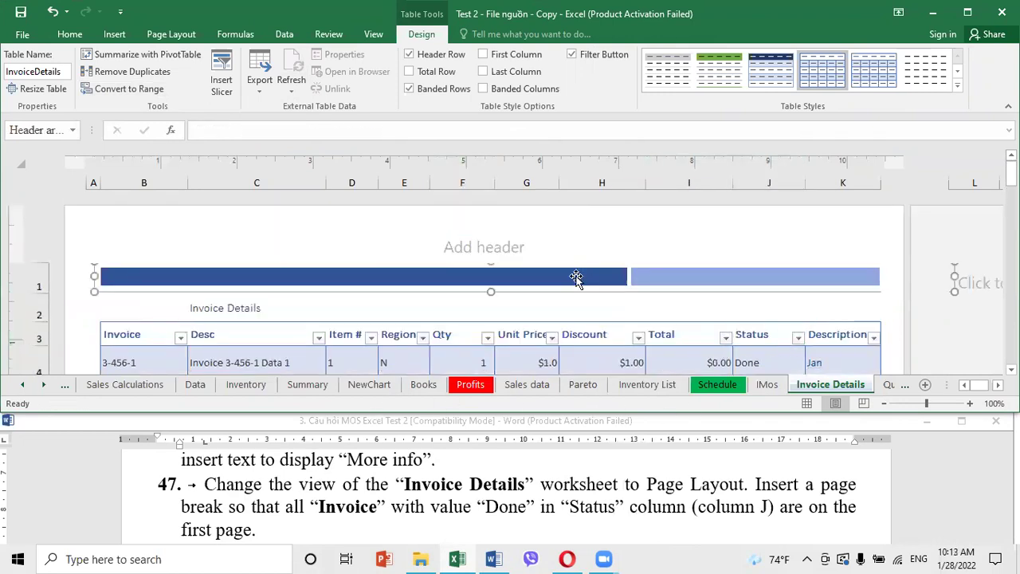
{"action": "scroll", "coordinate": [584, 291], "scroll_direction": "down", "scroll_amount": 3}
{"action": "scroll", "coordinate": [584, 291], "scroll_direction": "down", "scroll_amount": 3}
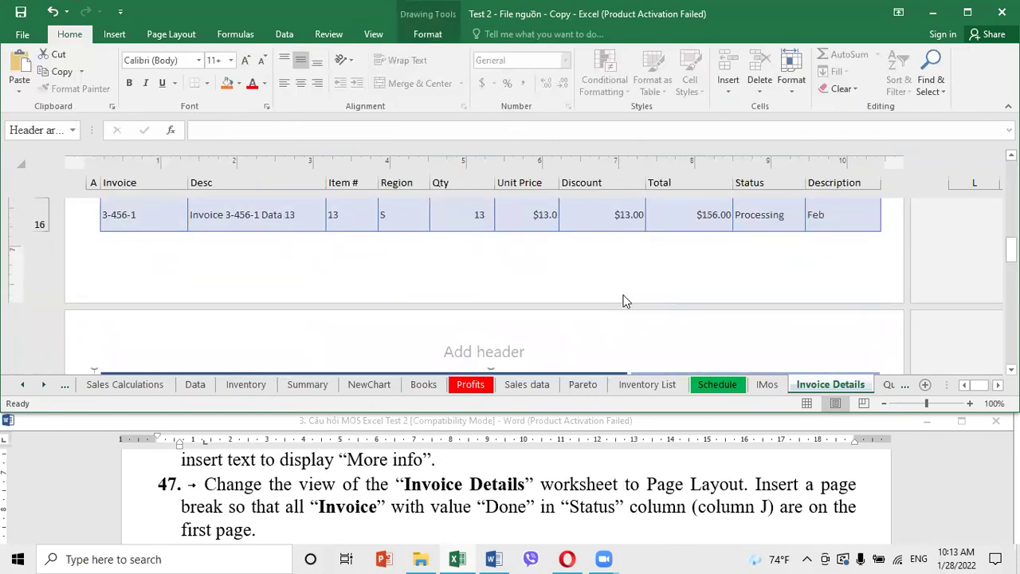
{"action": "scroll", "coordinate": [634, 294], "scroll_direction": "up", "scroll_amount": 1}
{"action": "scroll", "coordinate": [634, 294], "scroll_direction": "up", "scroll_amount": 1}
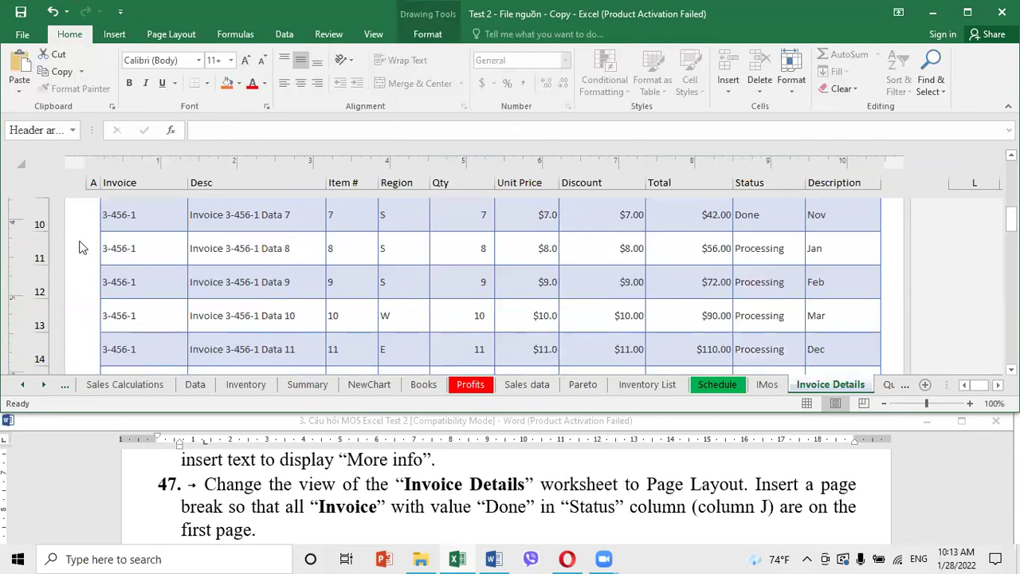
Insert a page break above row 11 so the Data 8 invoice starts a new page
{"action": "left_click", "coordinate": [38, 246]}
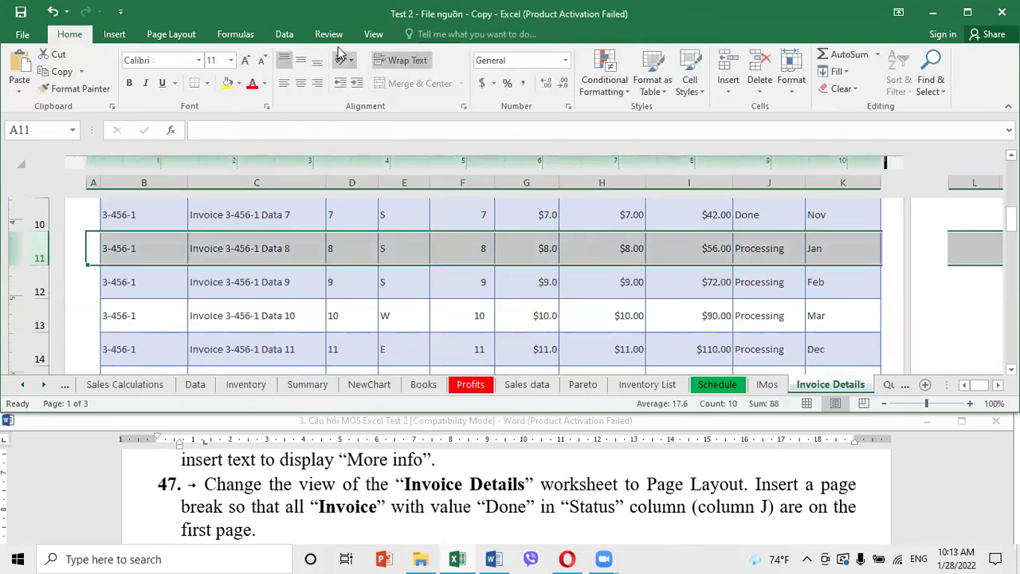
{"action": "left_click", "coordinate": [182, 36]}
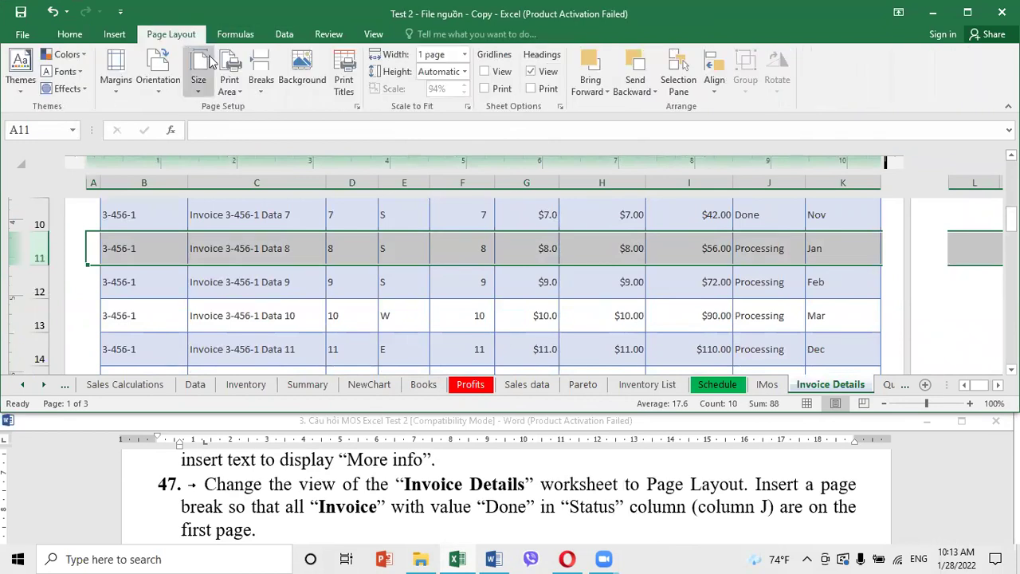
{"action": "left_click", "coordinate": [261, 78]}
{"action": "left_click", "coordinate": [293, 107]}
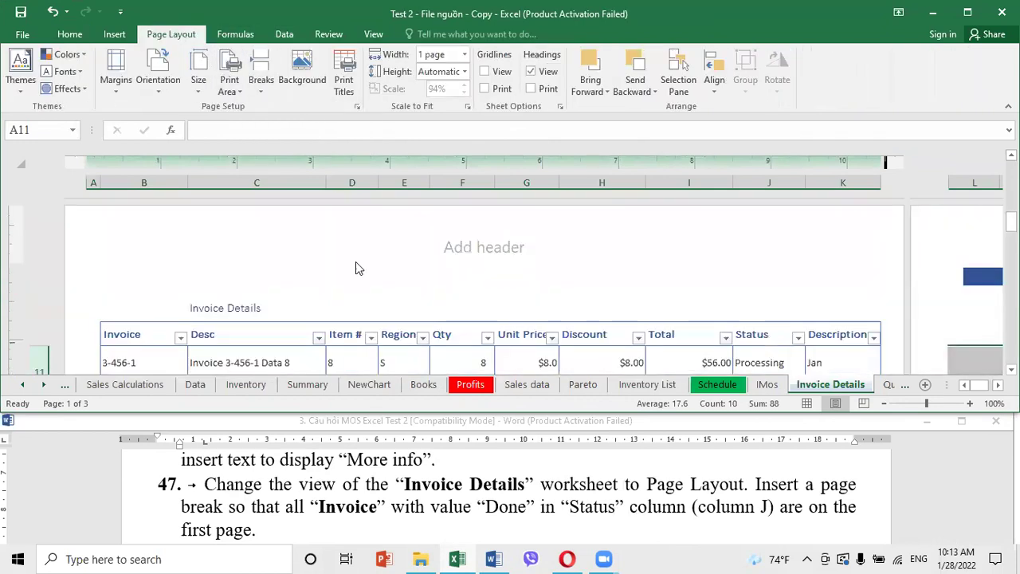
Read the next task in Word, then return to Excel's Schedule sheet
{"action": "left_click", "coordinate": [403, 506]}
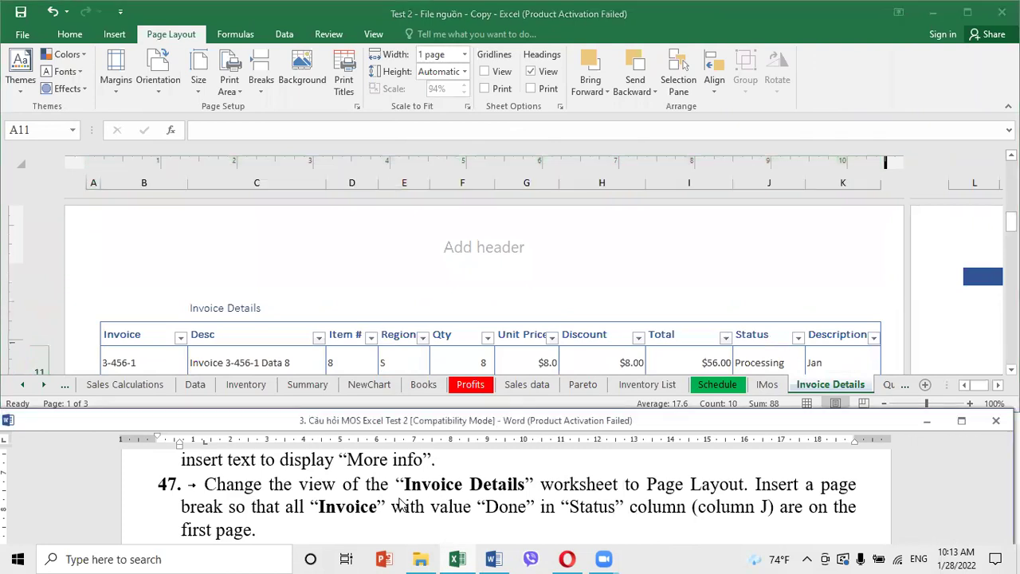
{"action": "scroll", "coordinate": [400, 499], "scroll_direction": "down", "scroll_amount": 1}
{"action": "scroll", "coordinate": [400, 499], "scroll_direction": "down", "scroll_amount": 1}
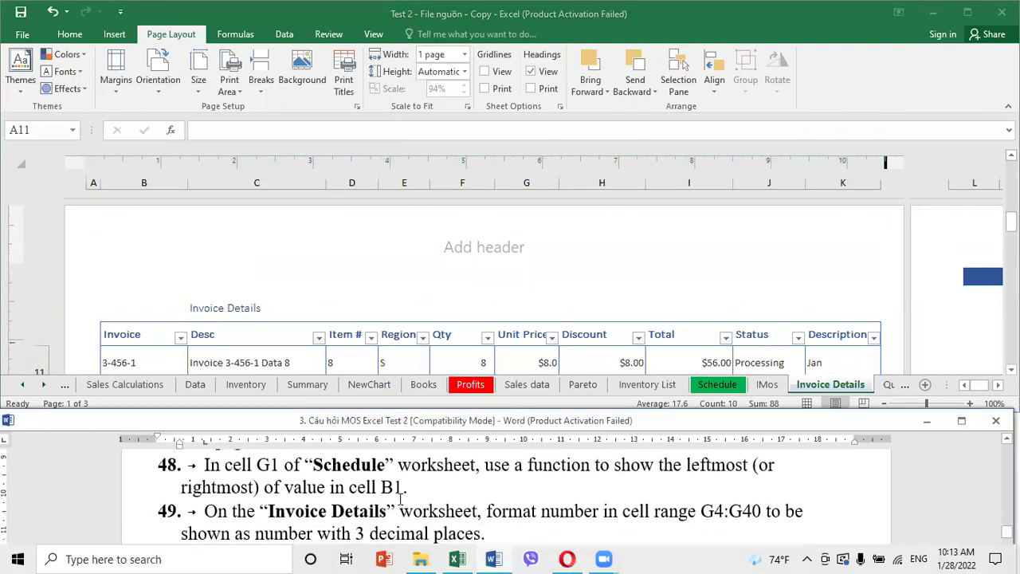
{"action": "left_click", "coordinate": [709, 386]}
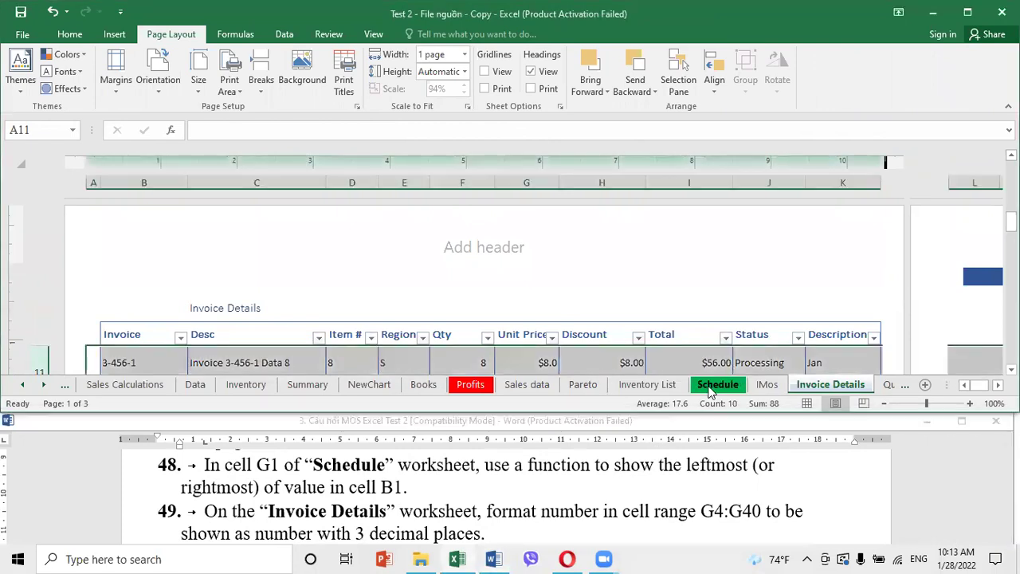
{"action": "left_click", "coordinate": [708, 386]}
Enter a LEFT formula referencing B1 in Schedule cell G1
{"action": "left_click", "coordinate": [60, 129]}
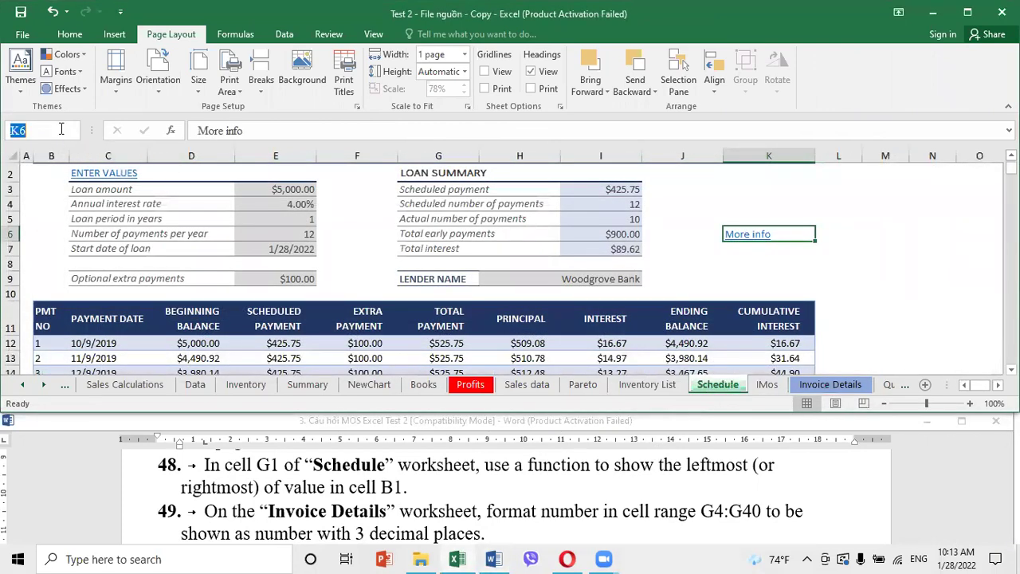
{"action": "type", "text": "G1"}
{"action": "key", "text": "Return"}
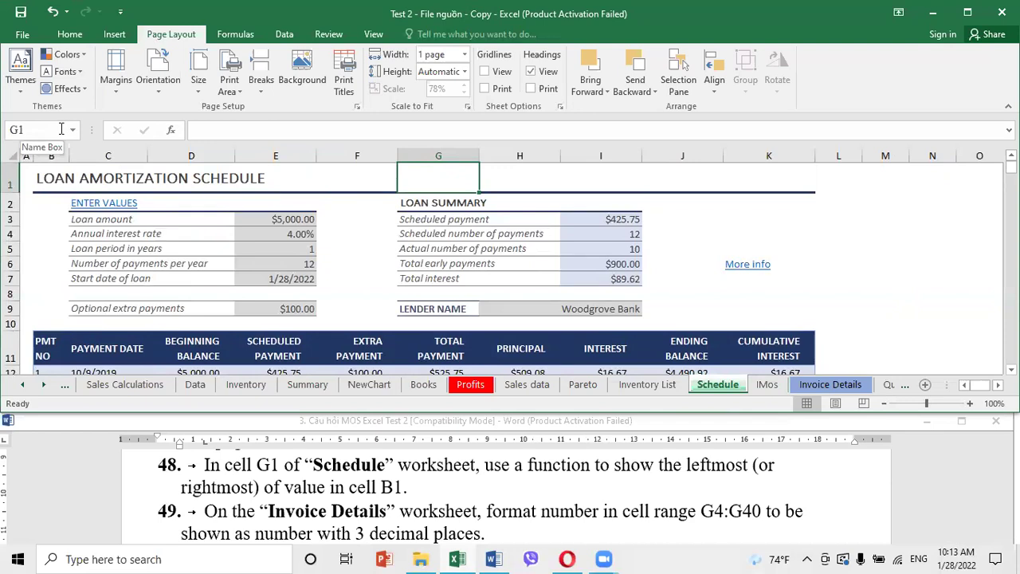
{"action": "type", "text": "=leff"}
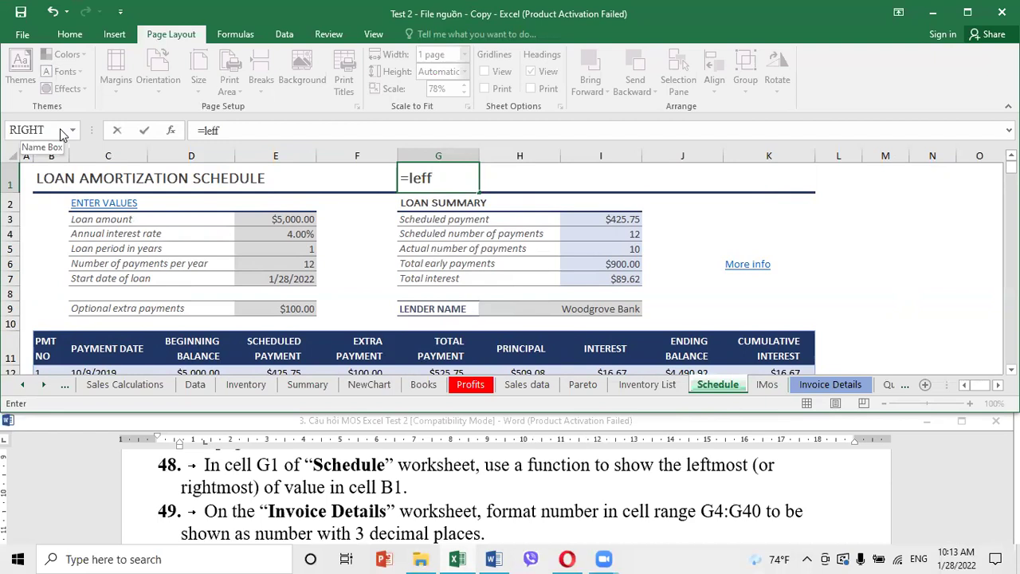
{"action": "key", "text": "BackSpace"}
{"action": "type", "text": "t"}
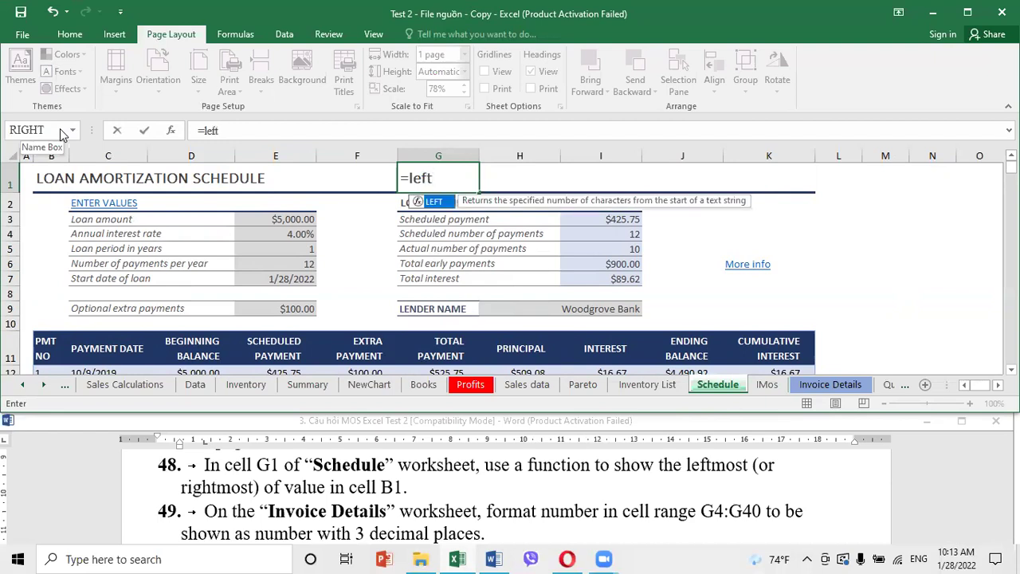
{"action": "double_click", "coordinate": [437, 203]}
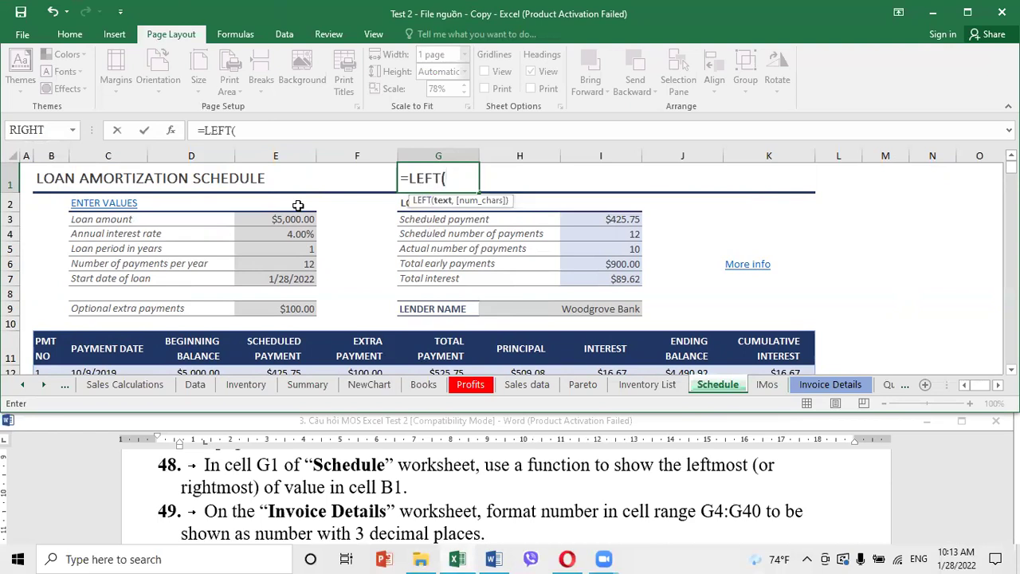
{"action": "type", "text": "b"}
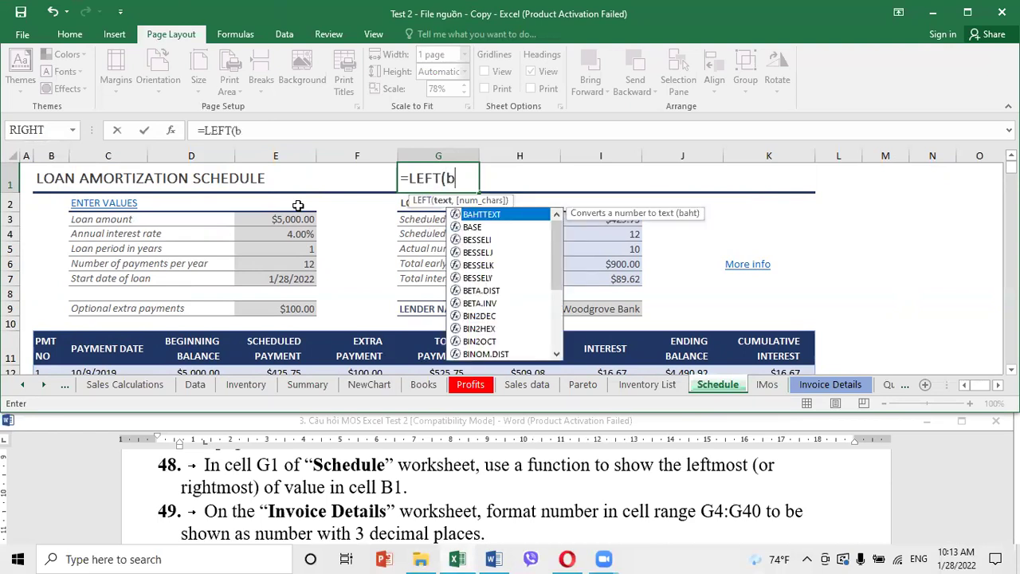
{"action": "type", "text": "1O"}
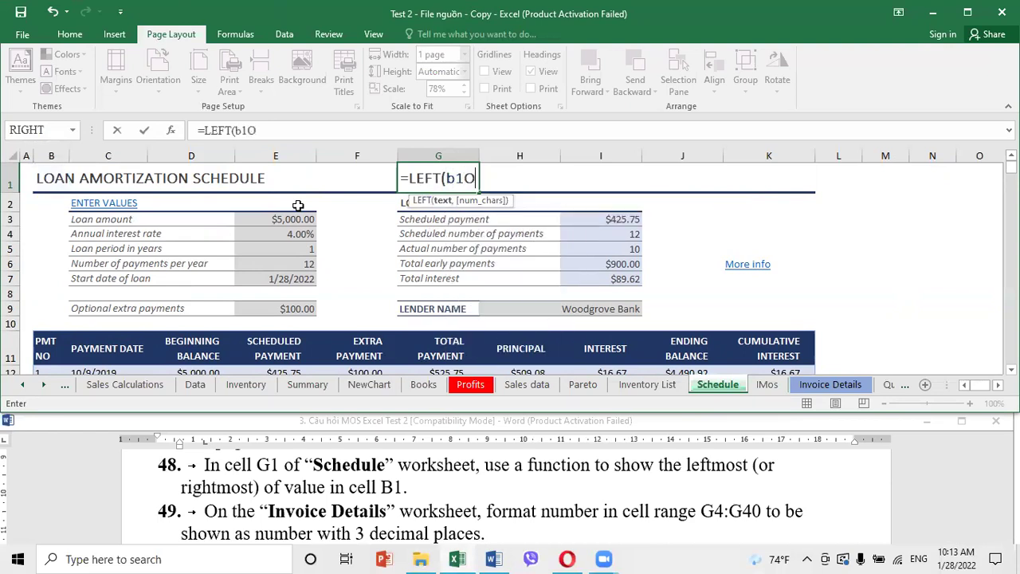
{"action": "key", "text": "Return"}
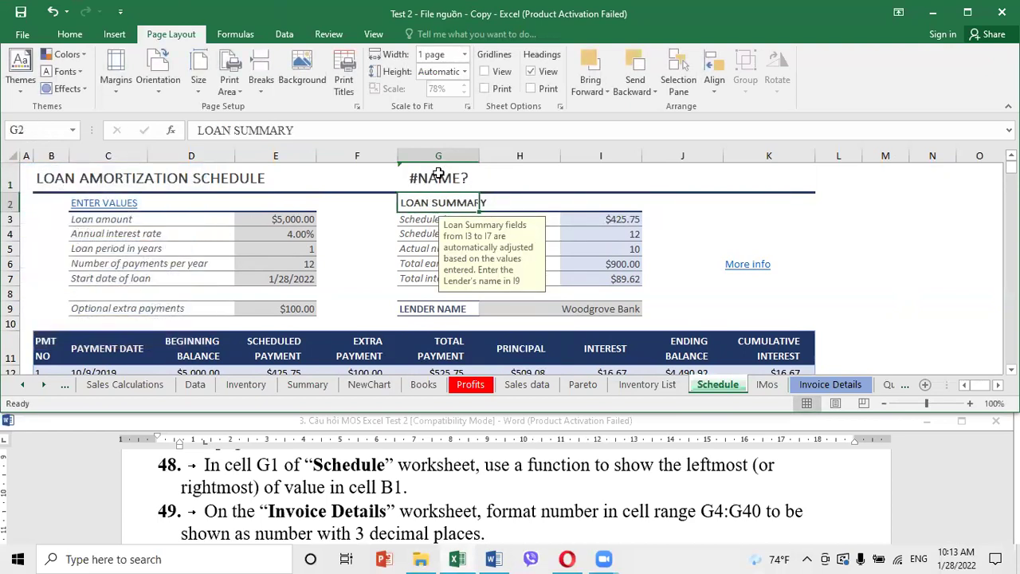
Remove the stray O so G1 reads =LEFT(B1)
{"action": "double_click", "coordinate": [438, 174]}
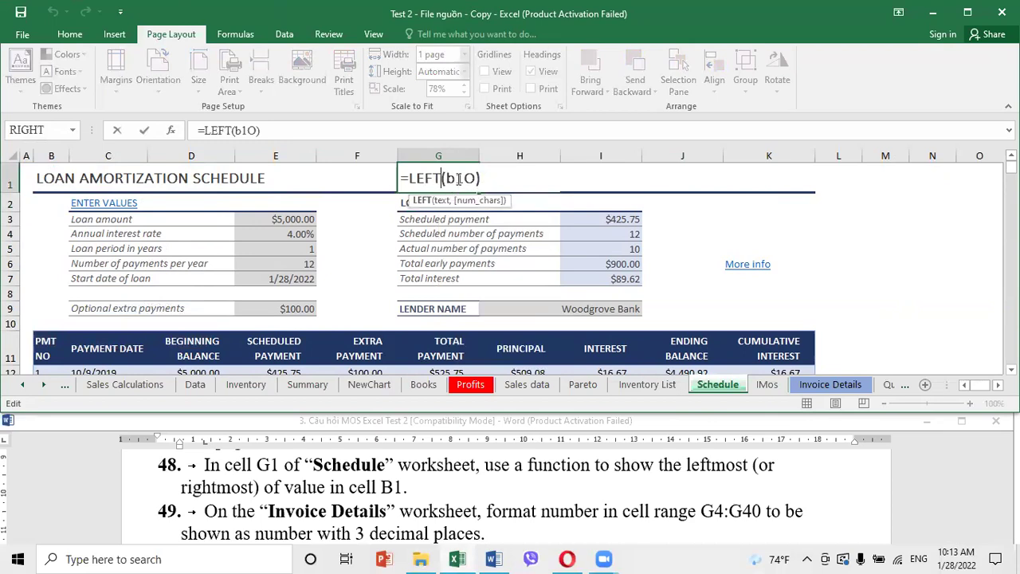
{"action": "left_click", "coordinate": [477, 179]}
{"action": "key", "text": "BackSpace"}
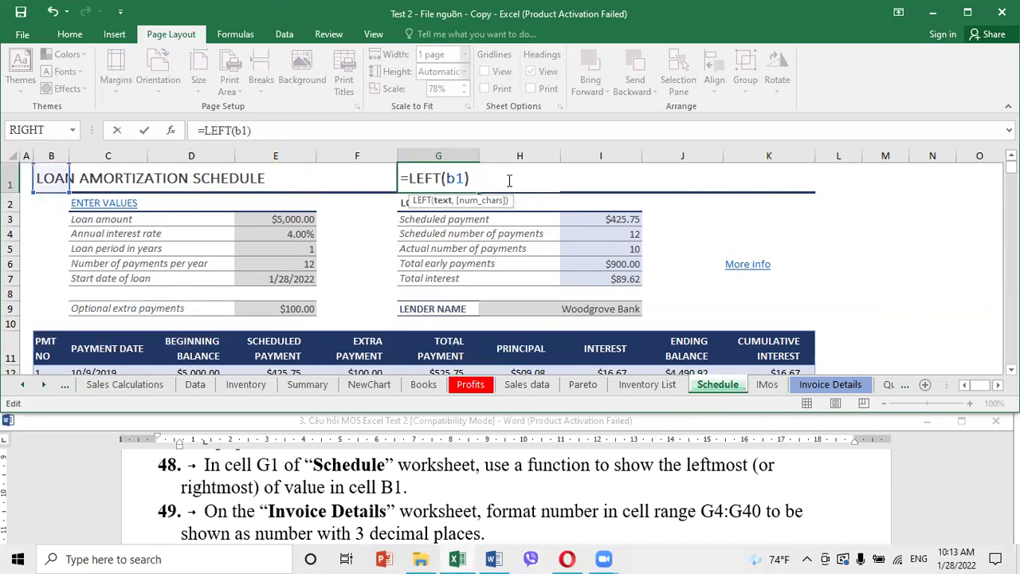
{"action": "key", "text": "Return"}
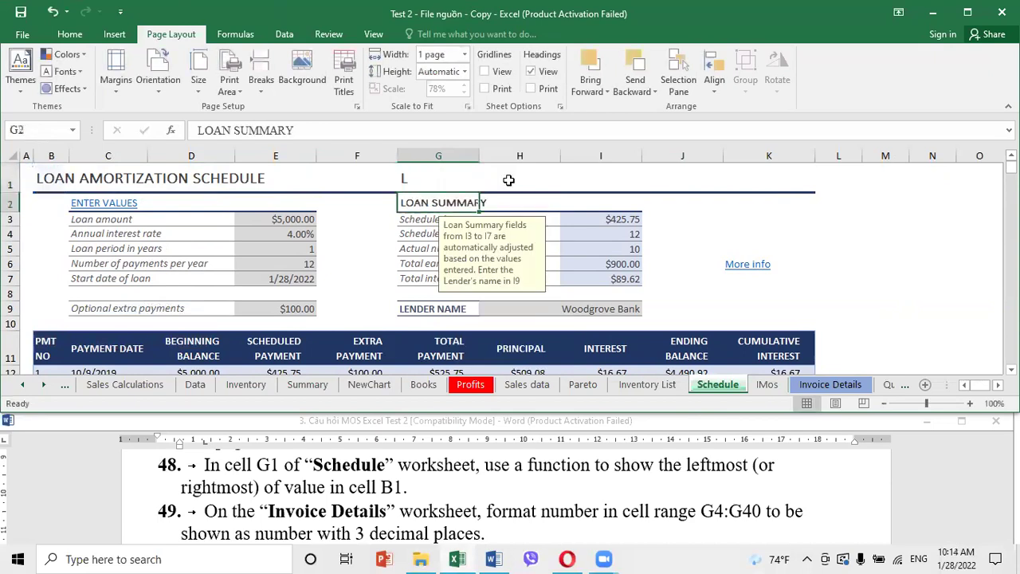
{"action": "left_click", "coordinate": [431, 171]}
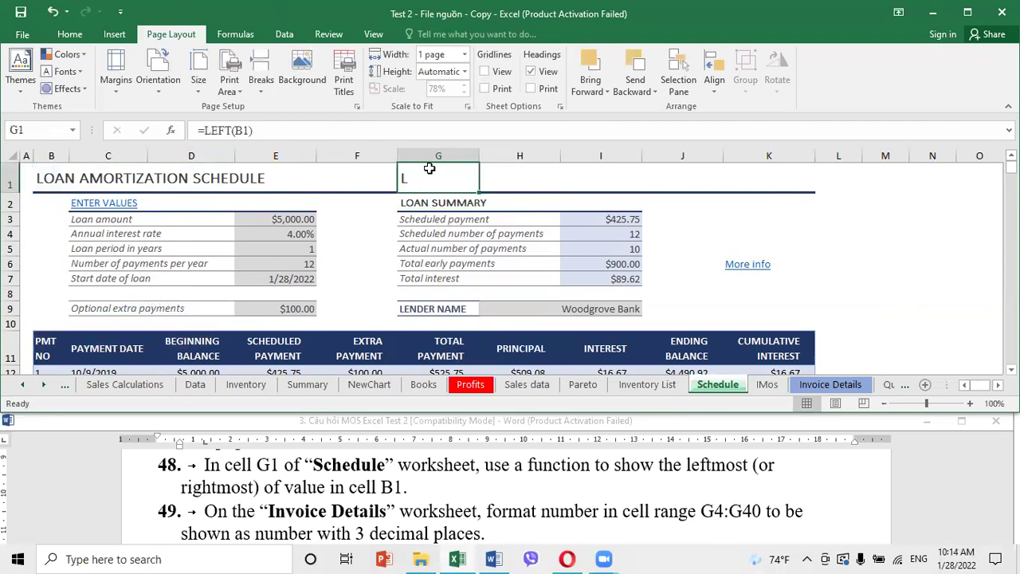
Replace G1's formula with =RIGHT(B1), then read the next task in Word
{"action": "type", "text": "=r"}
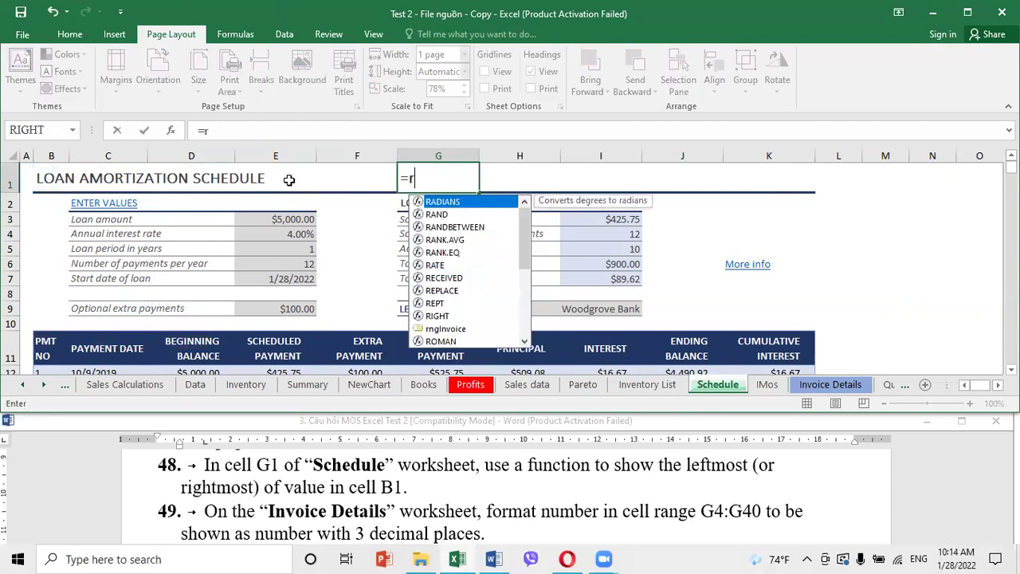
{"action": "type", "text": "ight"}
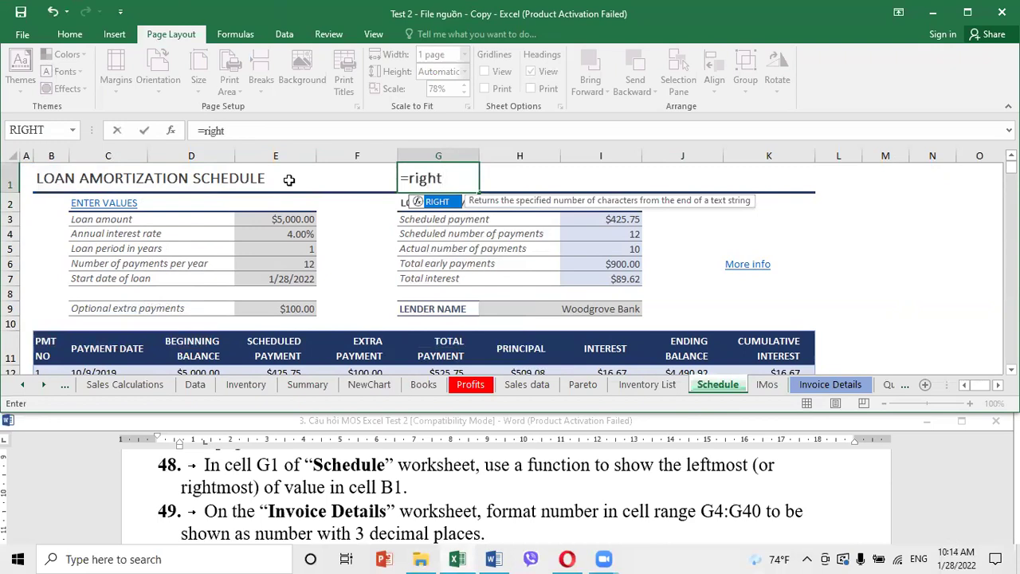
{"action": "type", "text": "(b1)"}
{"action": "key", "text": "Return"}
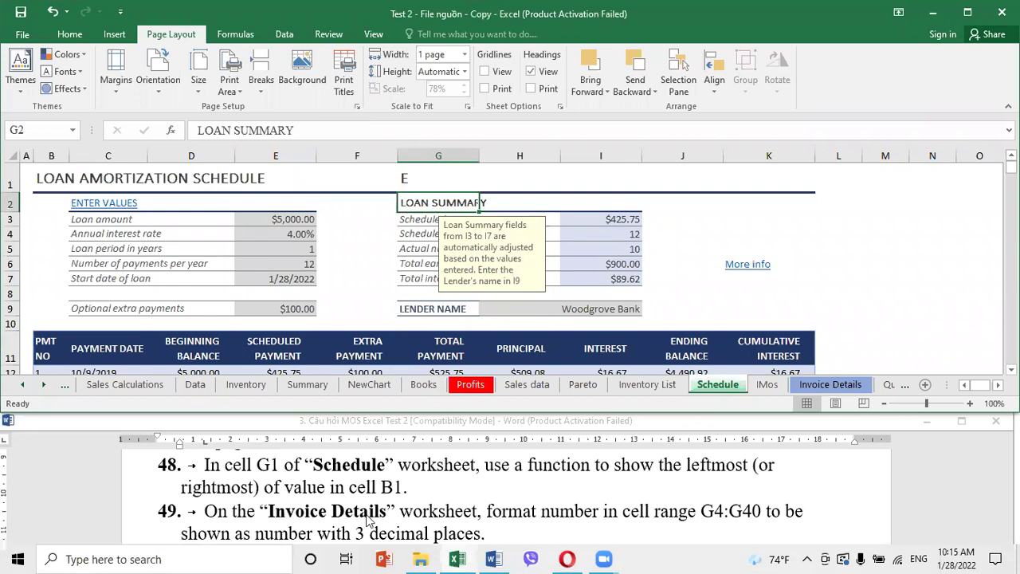
{"action": "left_click", "coordinate": [462, 496]}
{"action": "scroll", "coordinate": [462, 496], "scroll_direction": "down", "scroll_amount": 1}
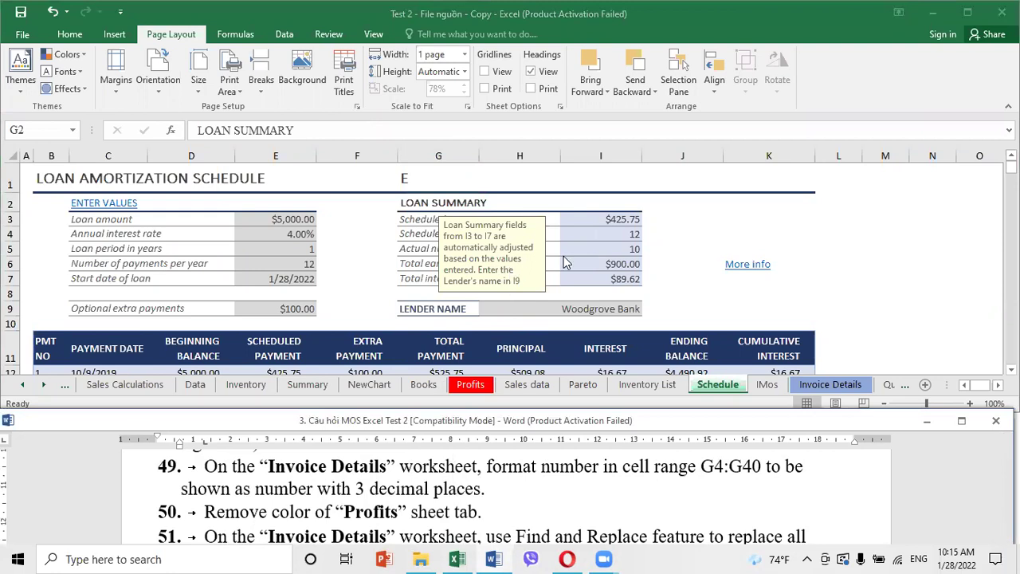
{"action": "left_click", "coordinate": [577, 254]}
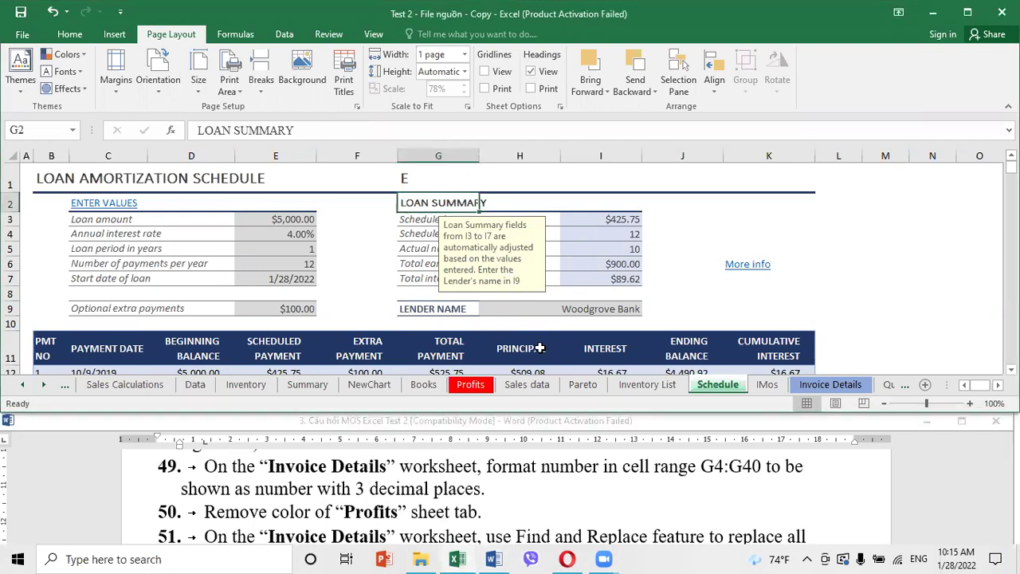
Open Invoice Details and select Unit Price range G4:G40 via the Name Box
{"action": "left_click", "coordinate": [859, 388]}
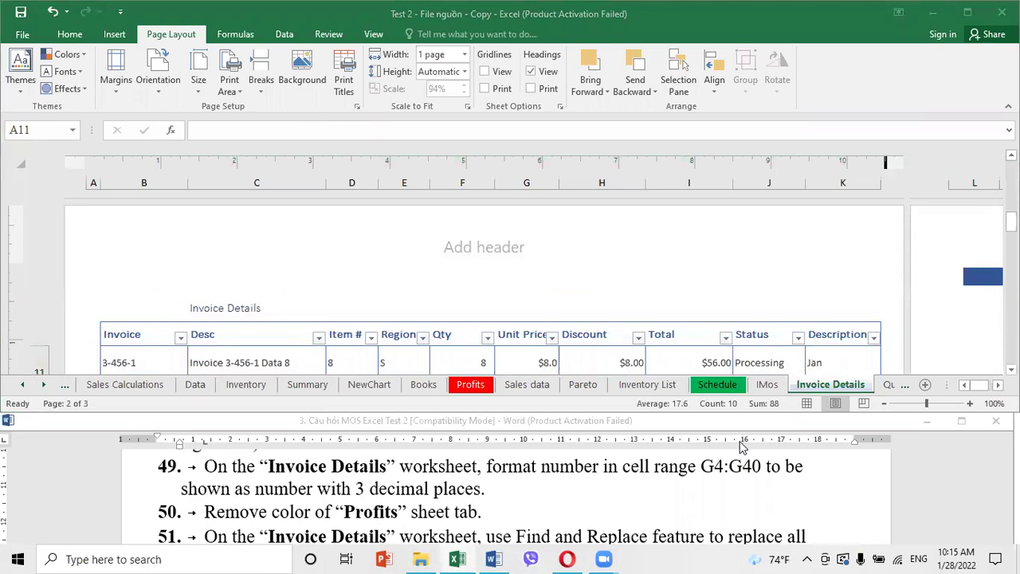
{"action": "left_click", "coordinate": [829, 363]}
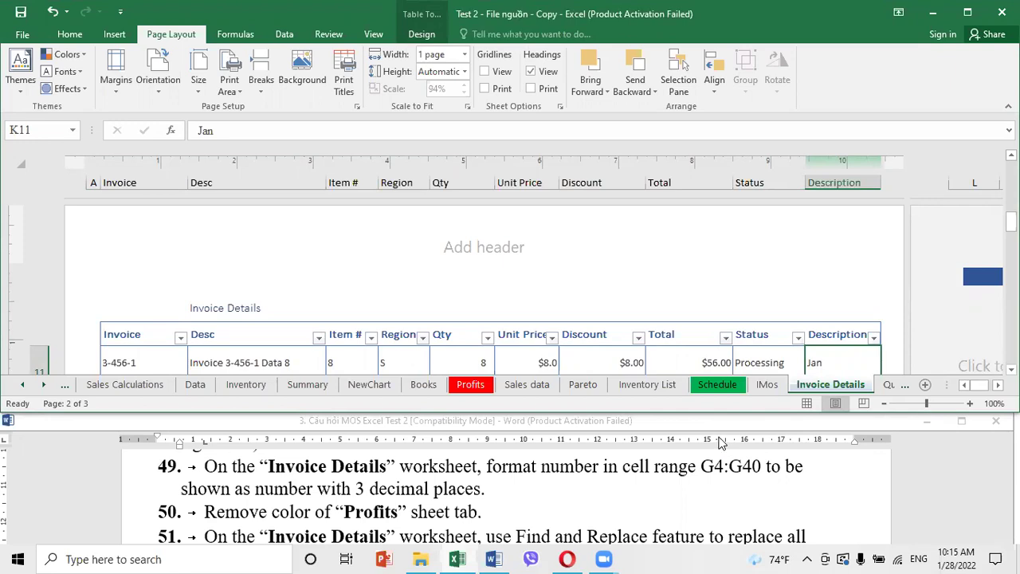
{"action": "left_click", "coordinate": [41, 129]}
{"action": "type", "text": "g4:g40"}
{"action": "key", "text": "Return"}
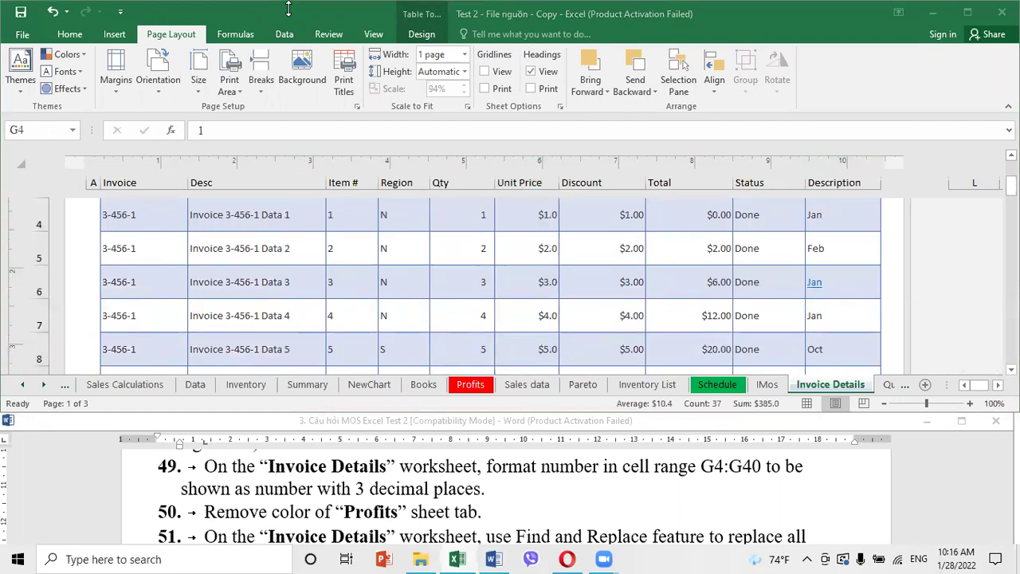
{"action": "left_click", "coordinate": [838, 388]}
{"action": "left_click", "coordinate": [48, 132]}
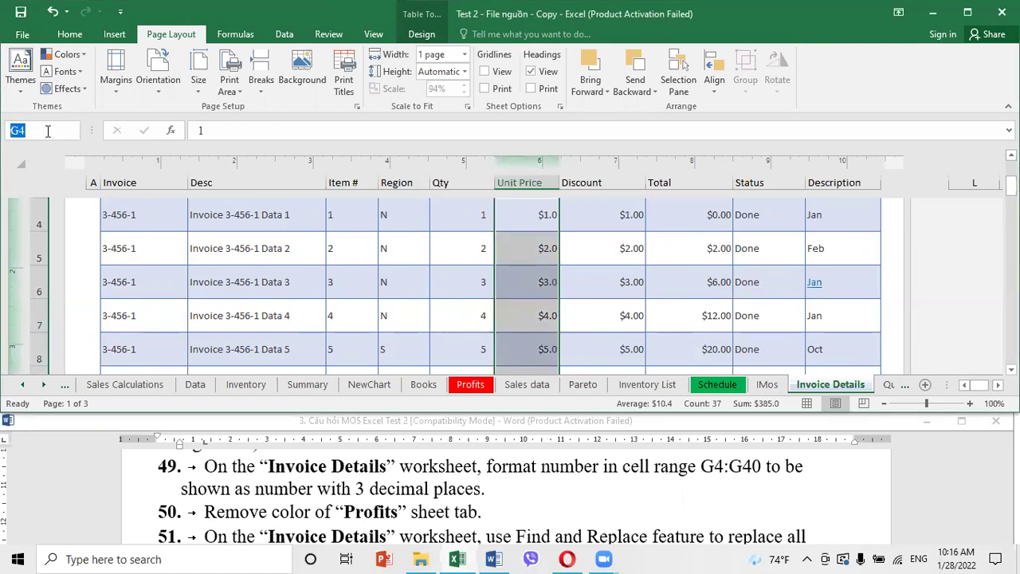
{"action": "type", "text": "g4:g40"}
{"action": "key", "text": "Return"}
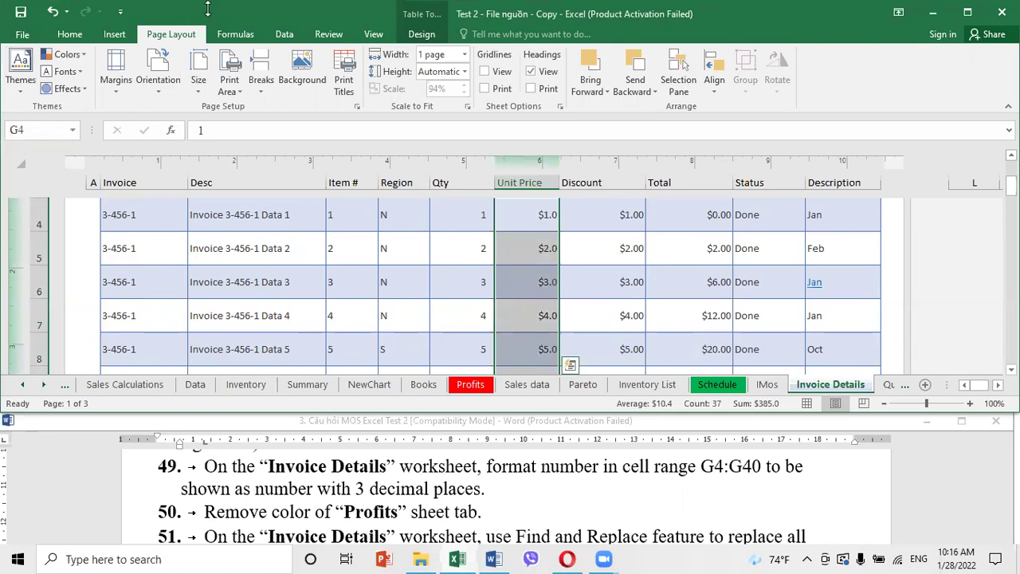
Set 3 decimal places in Format Cells for the selected Unit Price cells
{"action": "left_click", "coordinate": [80, 34]}
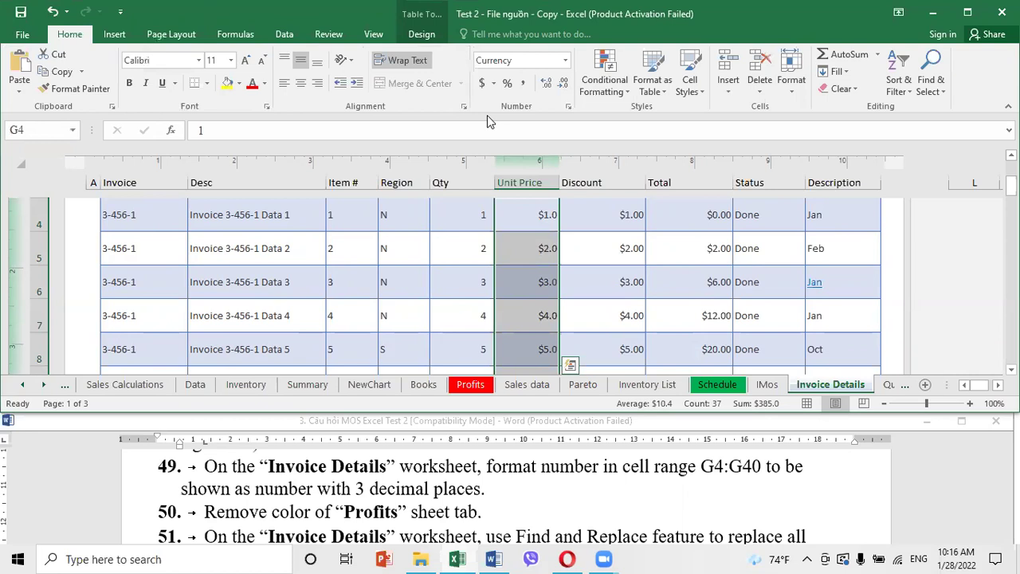
{"action": "left_click", "coordinate": [568, 109]}
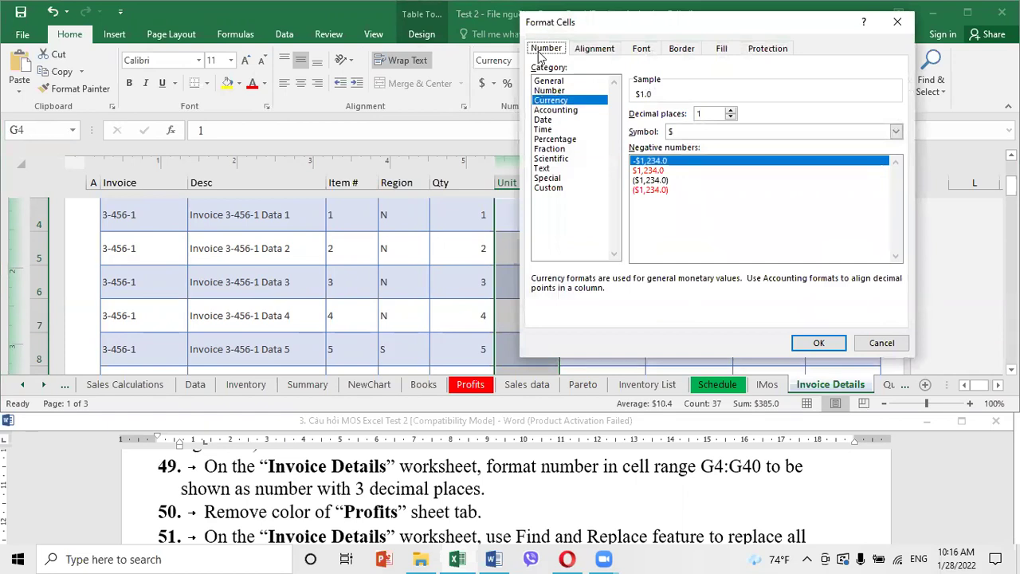
{"action": "double_click", "coordinate": [694, 113]}
{"action": "type", "text": "3"}
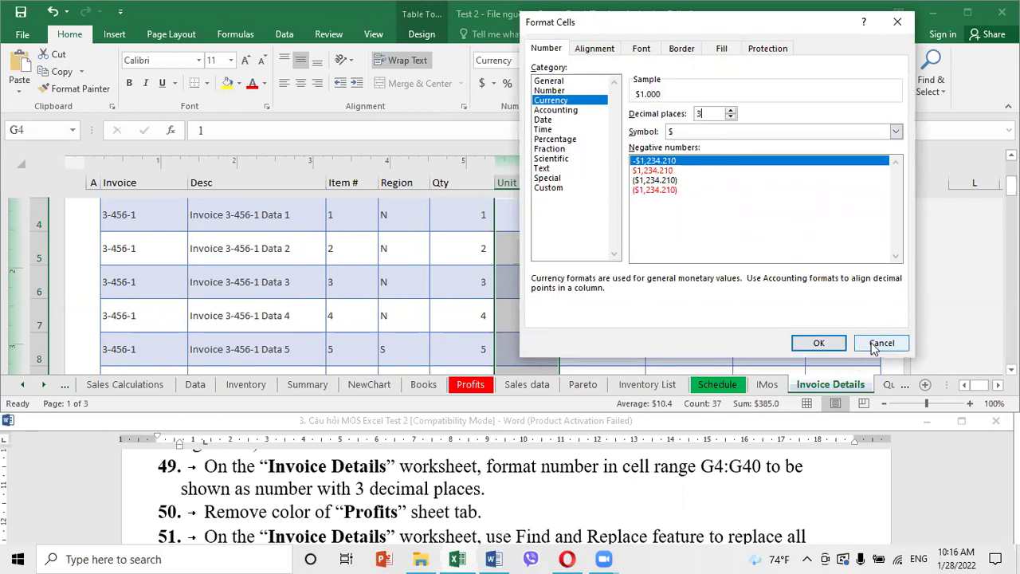
{"action": "left_click", "coordinate": [818, 342]}
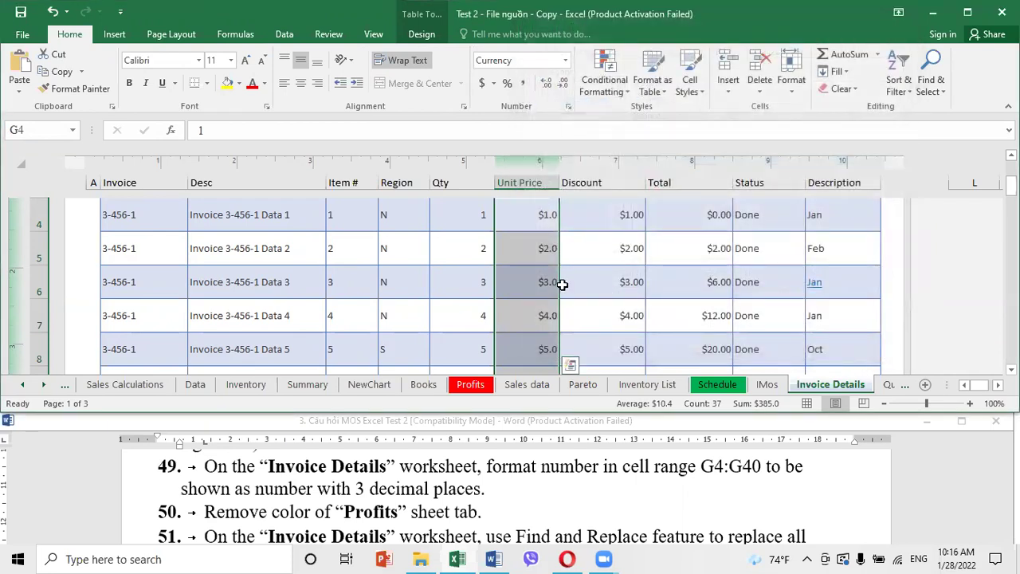
{"action": "left_click", "coordinate": [722, 309]}
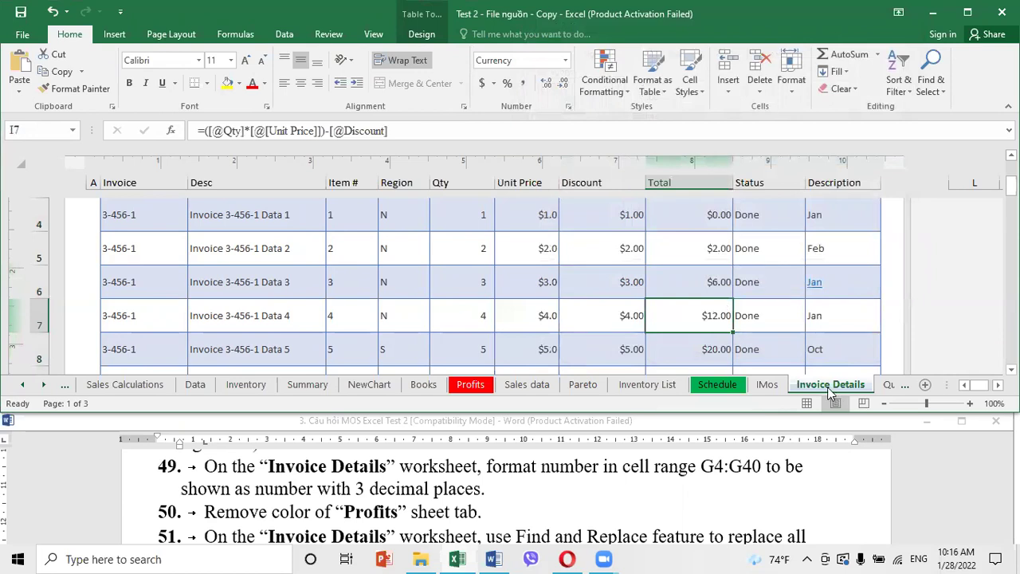
Reselect G4:G40 and apply the currency format with 3 decimal places again
{"action": "left_click", "coordinate": [43, 125]}
{"action": "type", "text": "g4:g40"}
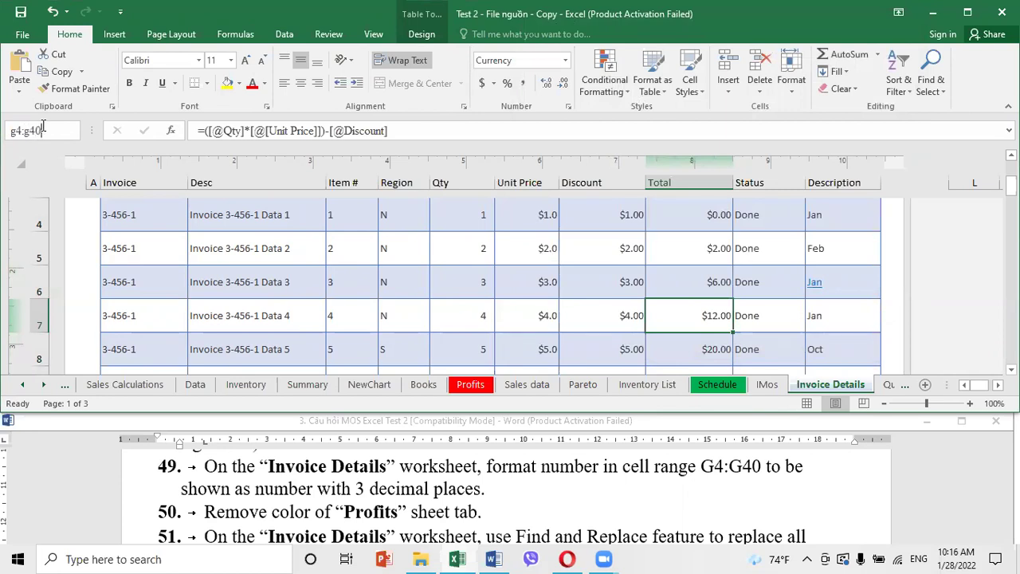
{"action": "key", "text": "Return"}
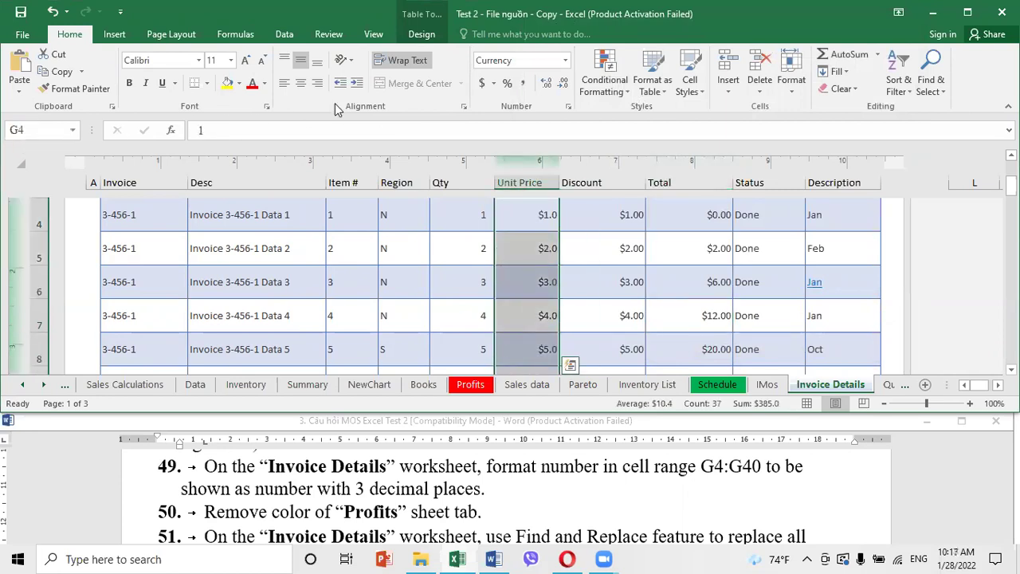
{"action": "right_click", "coordinate": [529, 215]}
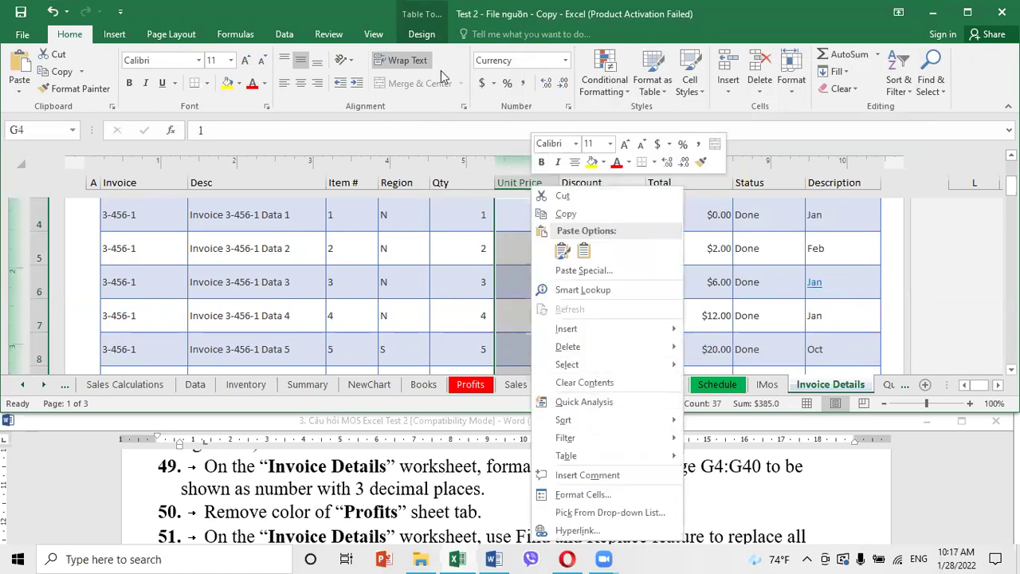
{"action": "left_click", "coordinate": [86, 36]}
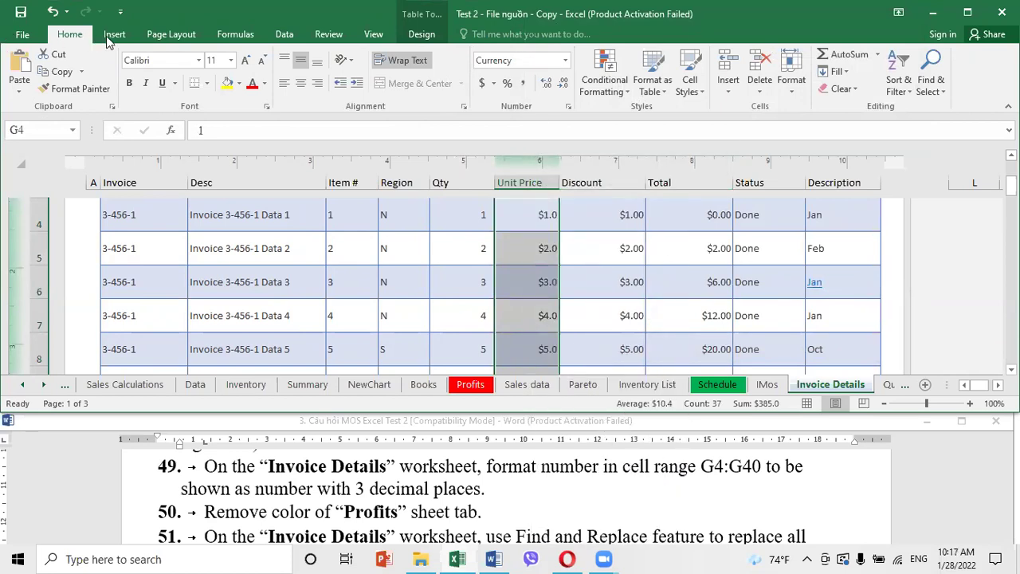
{"action": "left_click", "coordinate": [568, 106]}
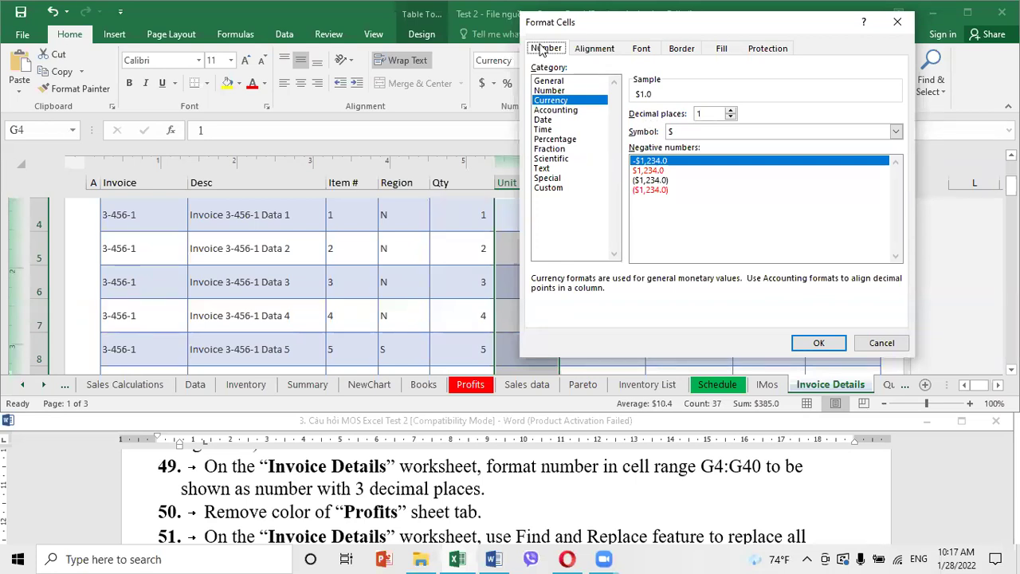
{"action": "left_click", "coordinate": [700, 114]}
{"action": "type", "text": "3"}
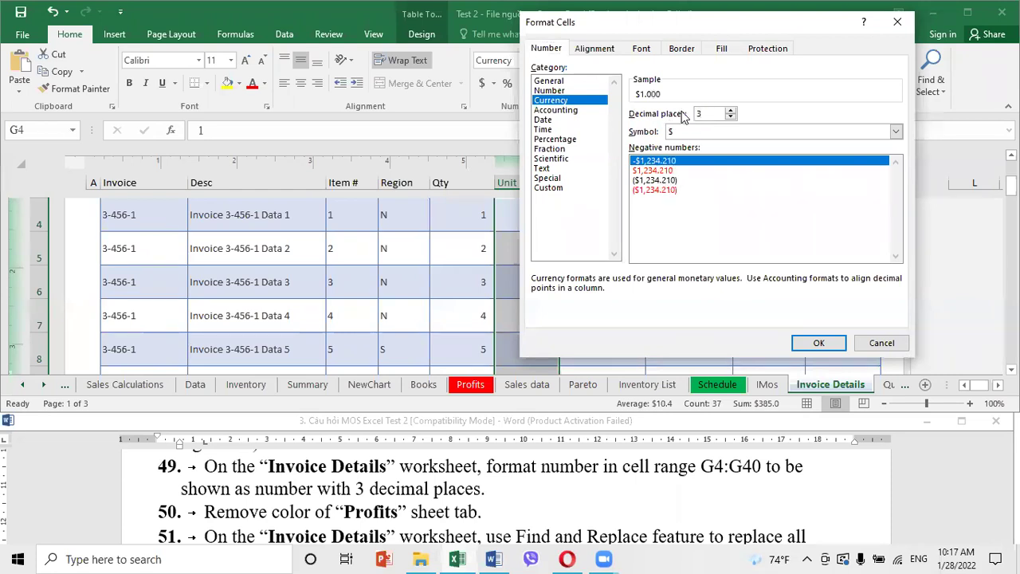
{"action": "key", "text": "Return"}
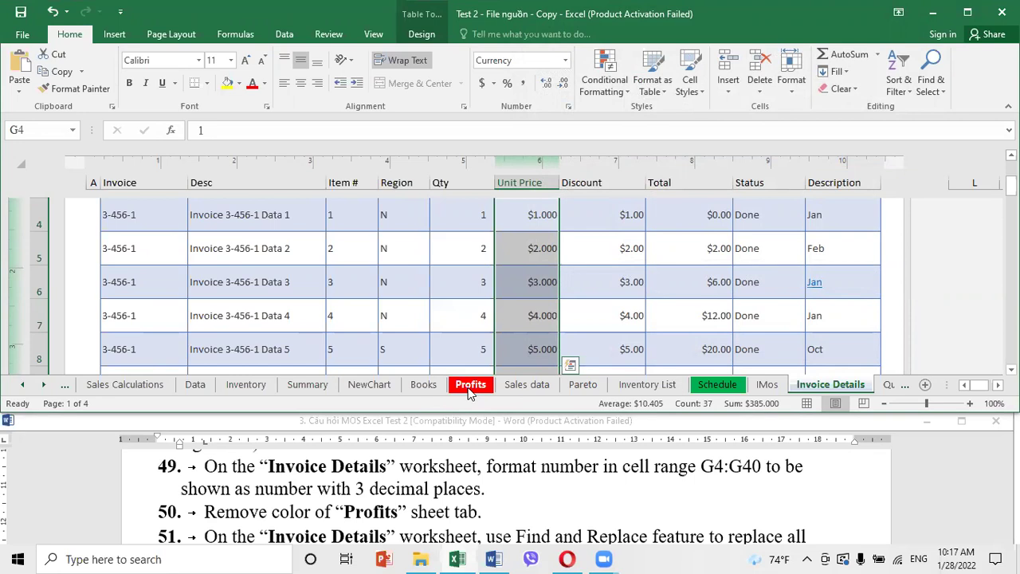
Set the Profits sheet tab colour to No Color
{"action": "right_click", "coordinate": [470, 391]}
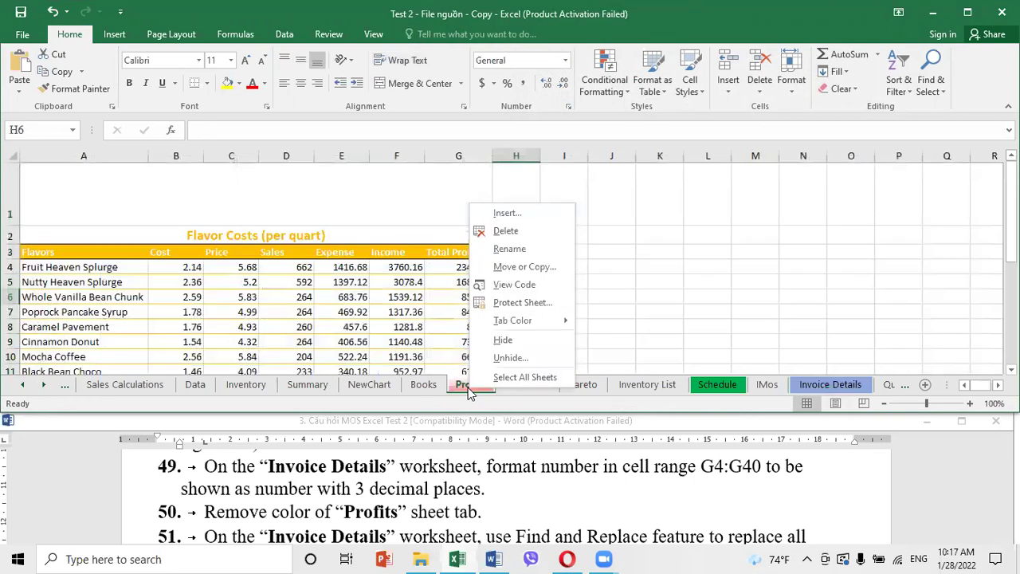
{"action": "mouse_move", "coordinate": [514, 328]}
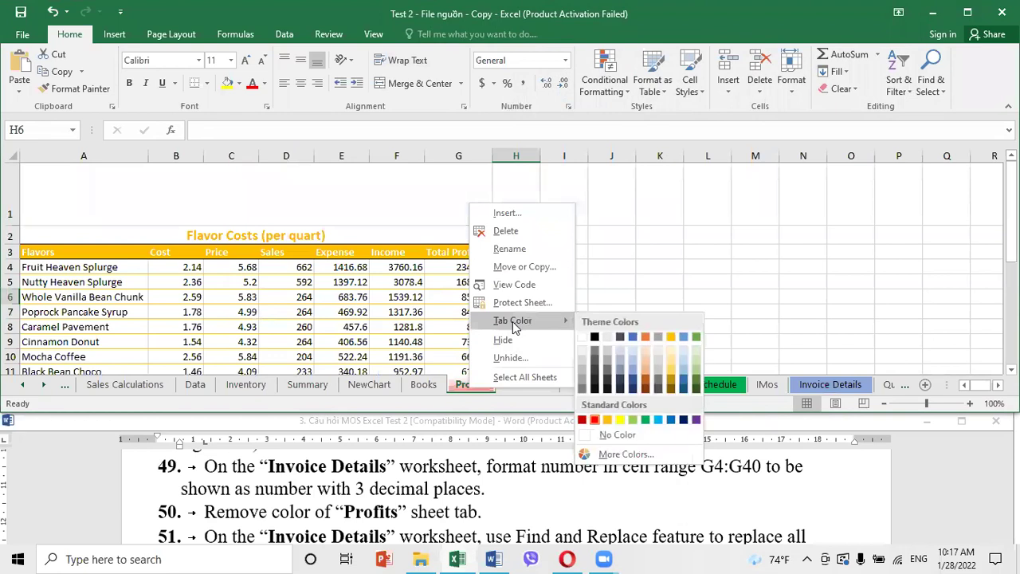
{"action": "left_click", "coordinate": [618, 435]}
{"action": "left_click", "coordinate": [629, 269]}
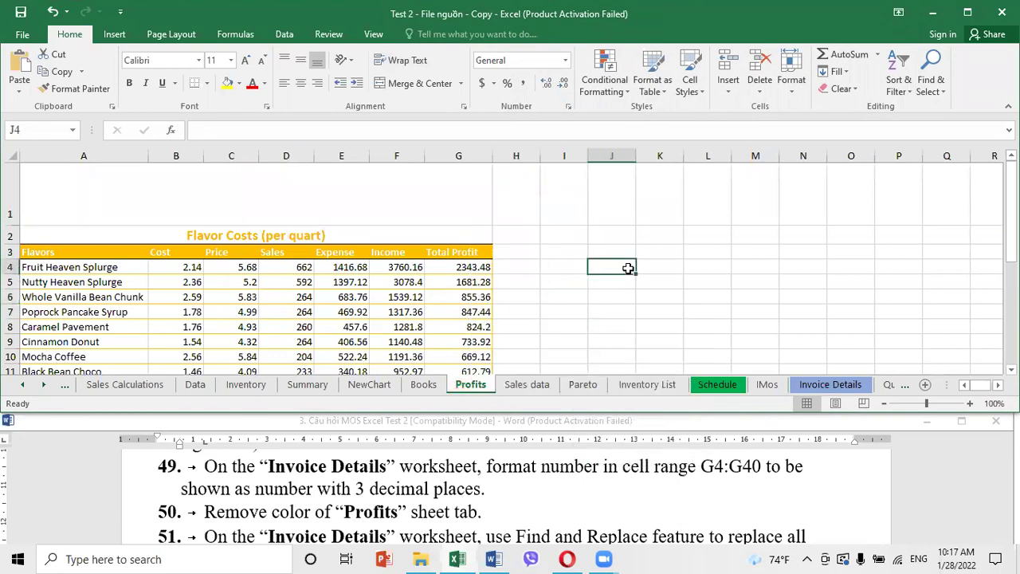
{"action": "left_click", "coordinate": [502, 510]}
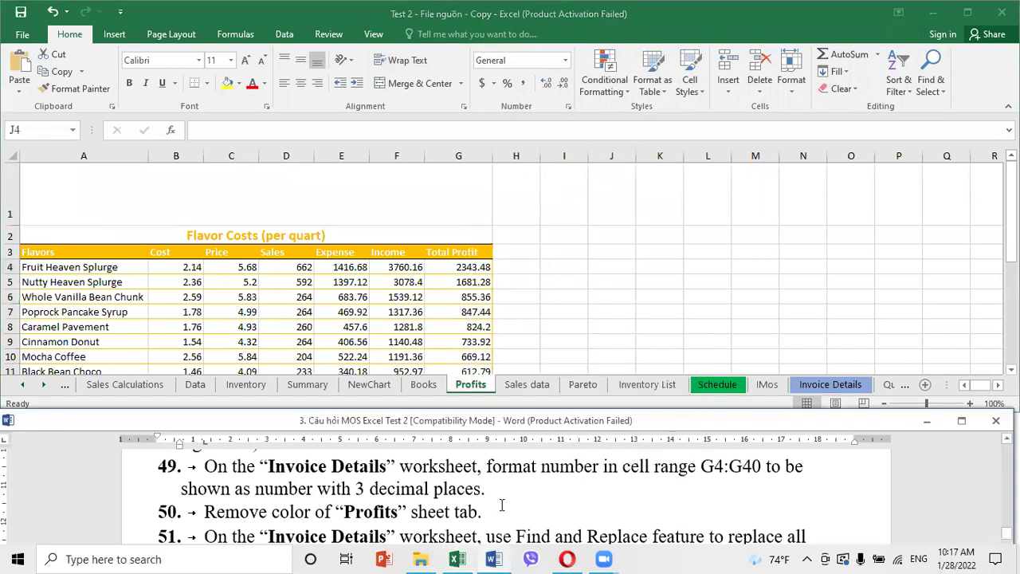
{"action": "scroll", "coordinate": [502, 507], "scroll_direction": "down", "scroll_amount": 1}
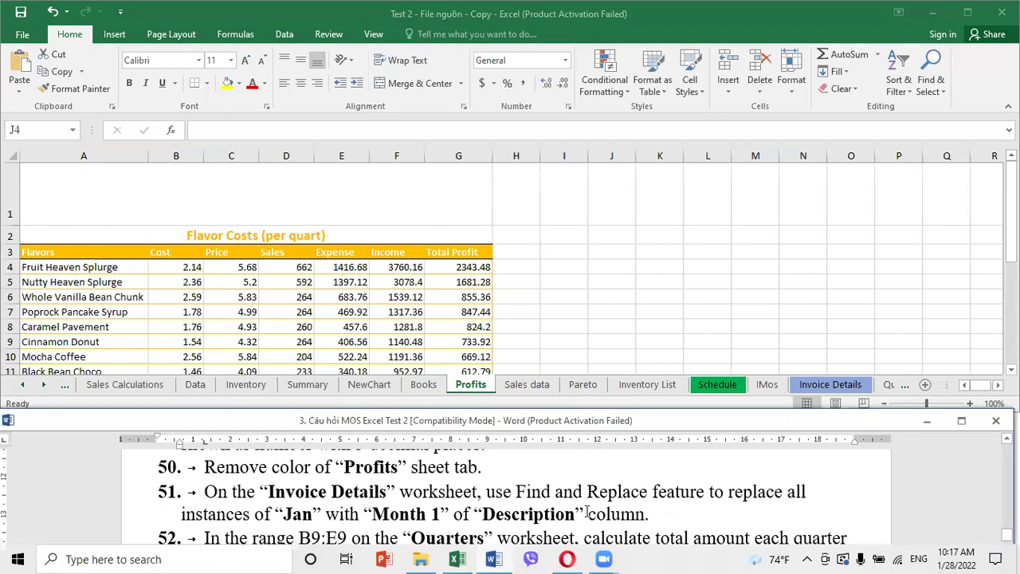
Open Invoice Details and select down the Description column with Ctrl+Shift+Down
{"action": "left_click", "coordinate": [821, 386]}
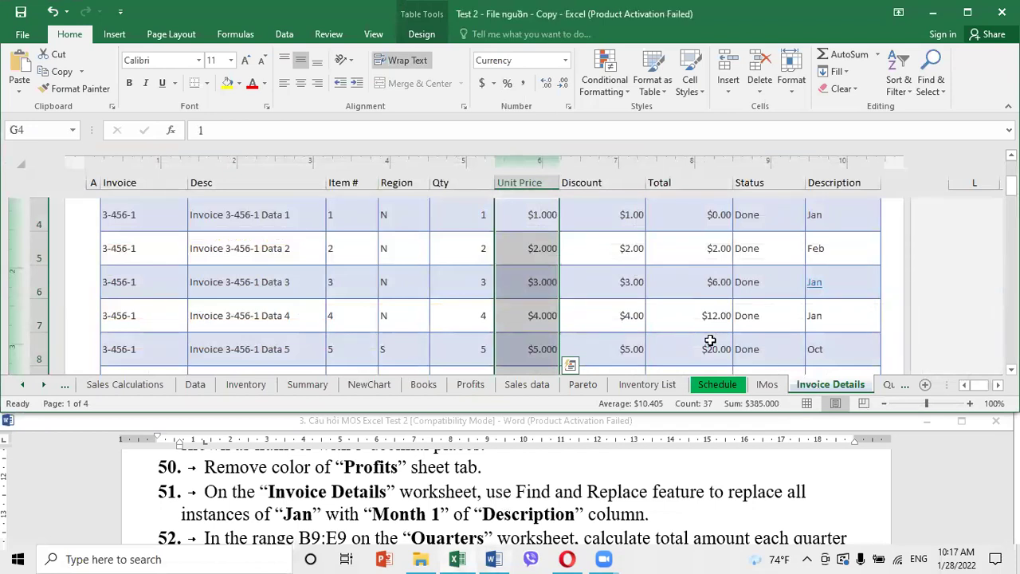
{"action": "scroll", "coordinate": [709, 340], "scroll_direction": "up", "scroll_amount": 1}
{"action": "scroll", "coordinate": [710, 339], "scroll_direction": "down", "scroll_amount": 1}
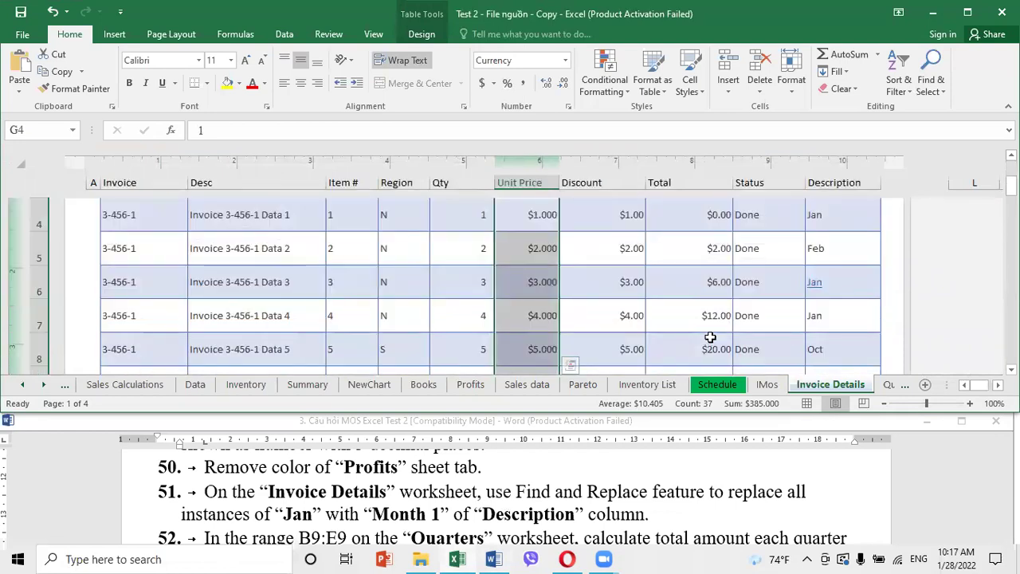
{"action": "scroll", "coordinate": [710, 338], "scroll_direction": "up", "scroll_amount": 1}
{"action": "left_click", "coordinate": [844, 357]}
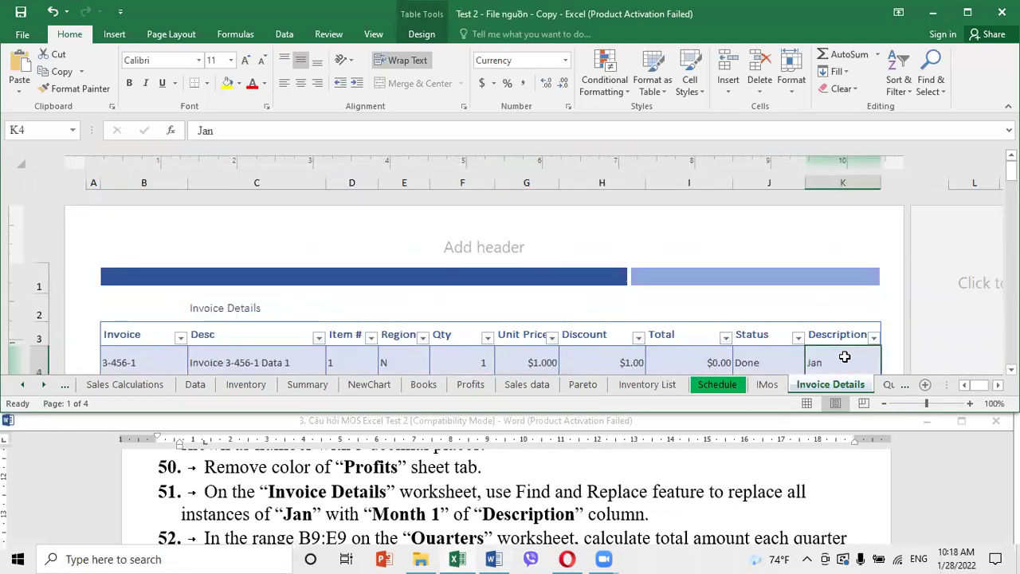
{"action": "key", "text": "ctrl+shift+Down"}
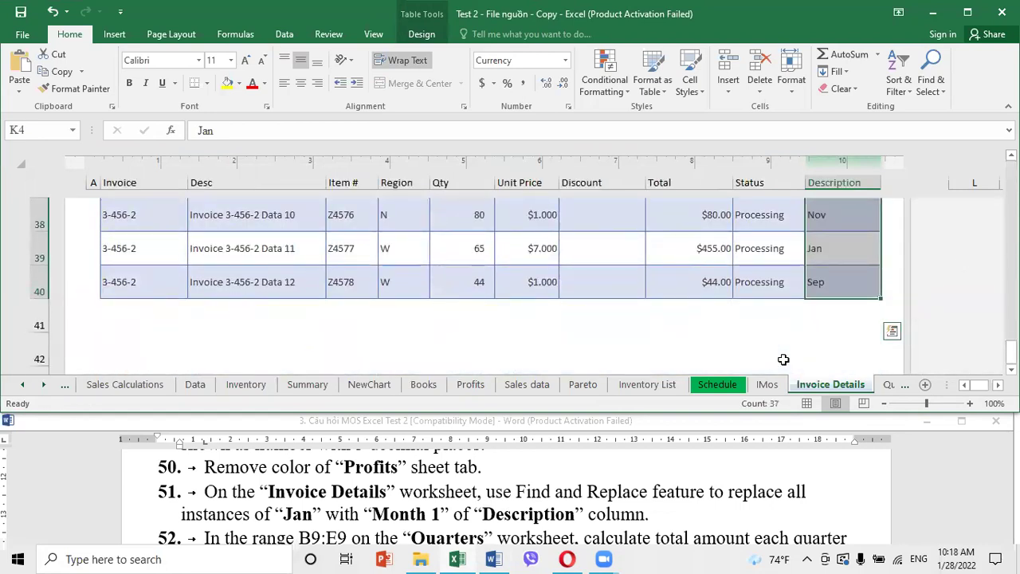
{"action": "scroll", "coordinate": [784, 359], "scroll_direction": "down", "scroll_amount": 10}
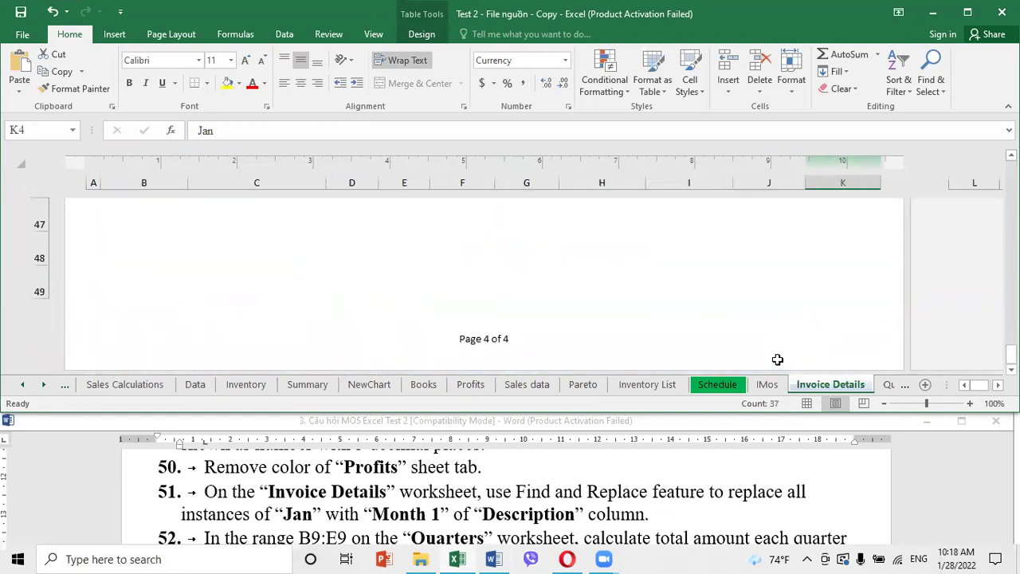
{"action": "scroll", "coordinate": [777, 359], "scroll_direction": "up", "scroll_amount": 9}
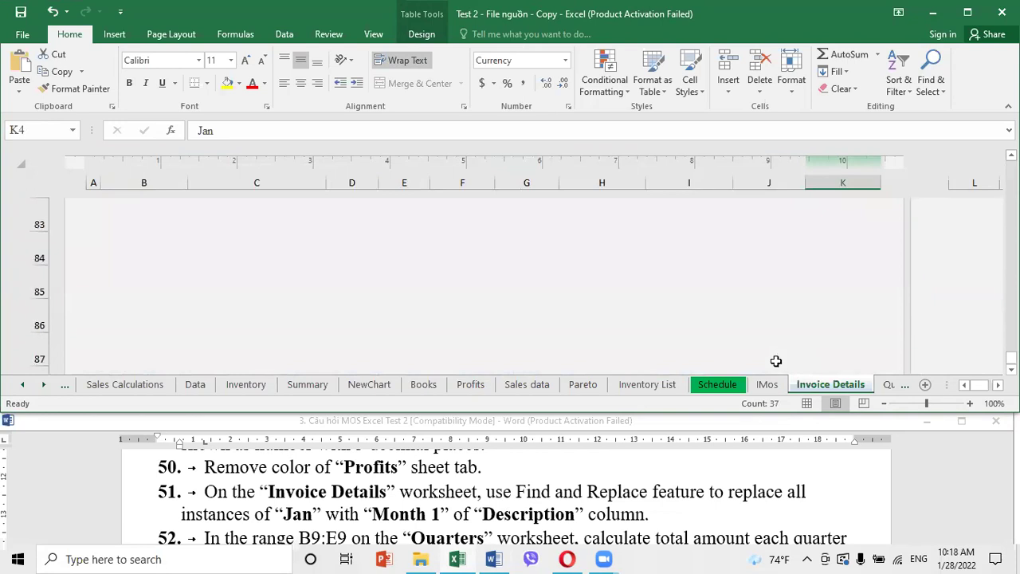
{"action": "scroll", "coordinate": [776, 362], "scroll_direction": "up", "scroll_amount": 10}
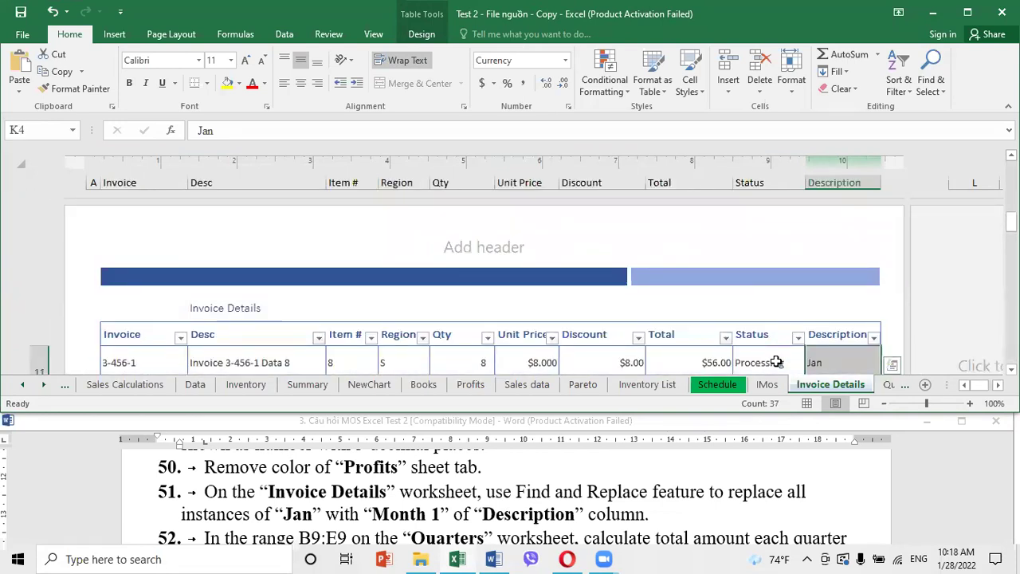
Reselect the Description cells from K11 down to K40
{"action": "left_click", "coordinate": [832, 364]}
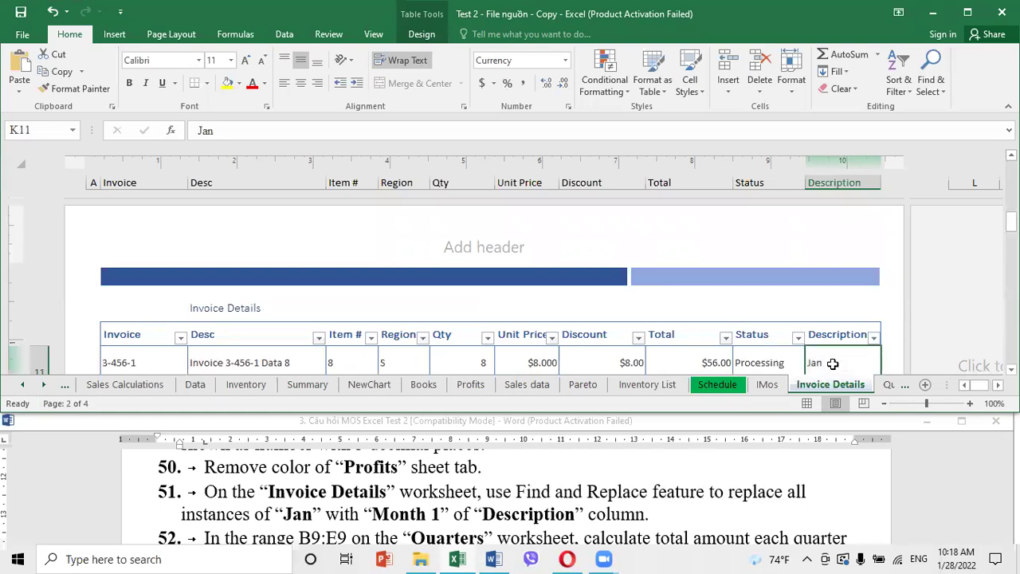
{"action": "key", "text": "ctrl+shift+Down"}
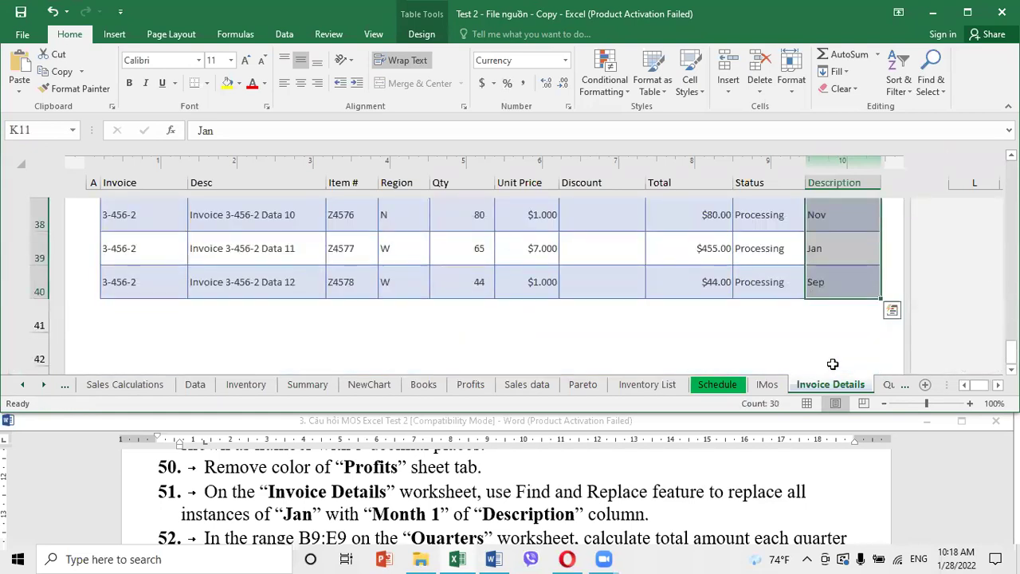
{"action": "scroll", "coordinate": [635, 315], "scroll_direction": "up", "scroll_amount": 4}
{"action": "scroll", "coordinate": [638, 318], "scroll_direction": "up", "scroll_amount": 5}
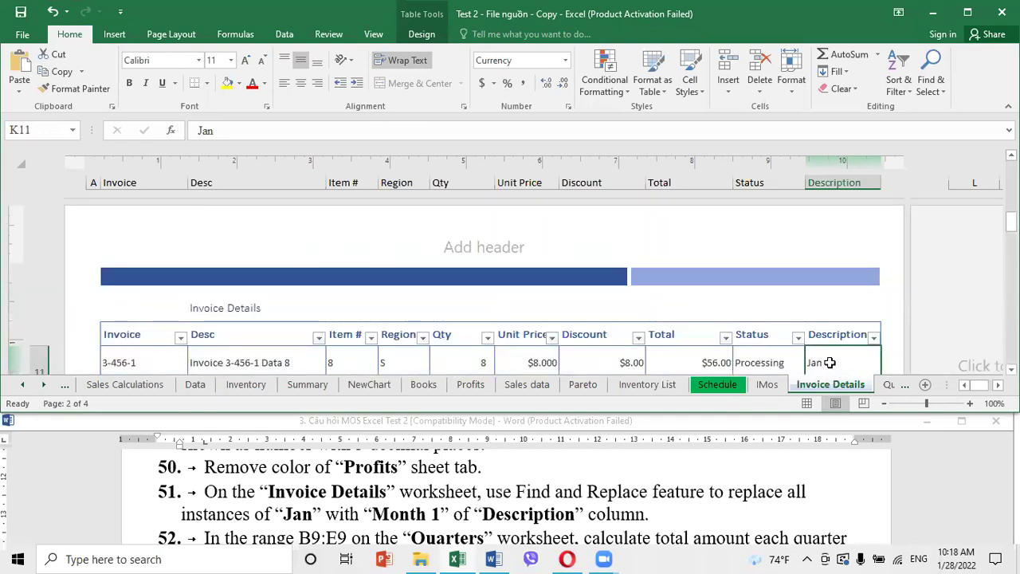
{"action": "scroll", "coordinate": [830, 363], "scroll_direction": "down", "scroll_amount": 10}
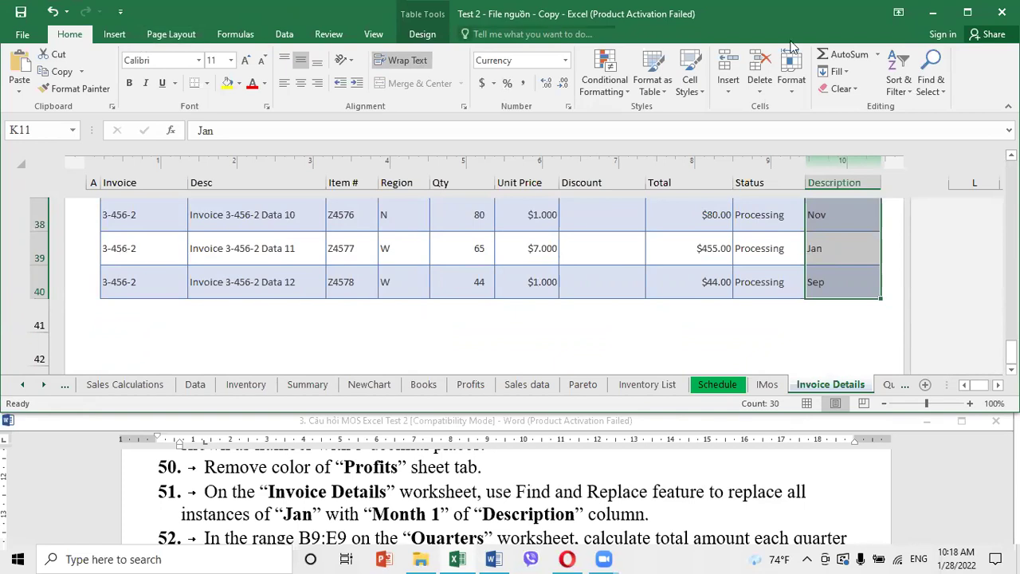
In Find and Replace, search for Jan and paste Month 1 as the replacement
{"action": "left_click", "coordinate": [931, 80]}
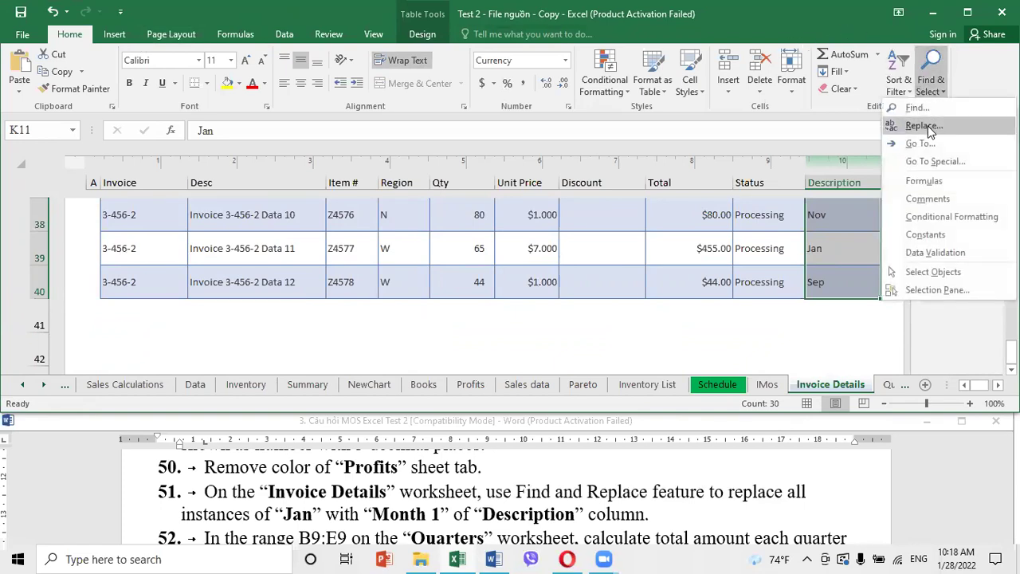
{"action": "left_click", "coordinate": [929, 130]}
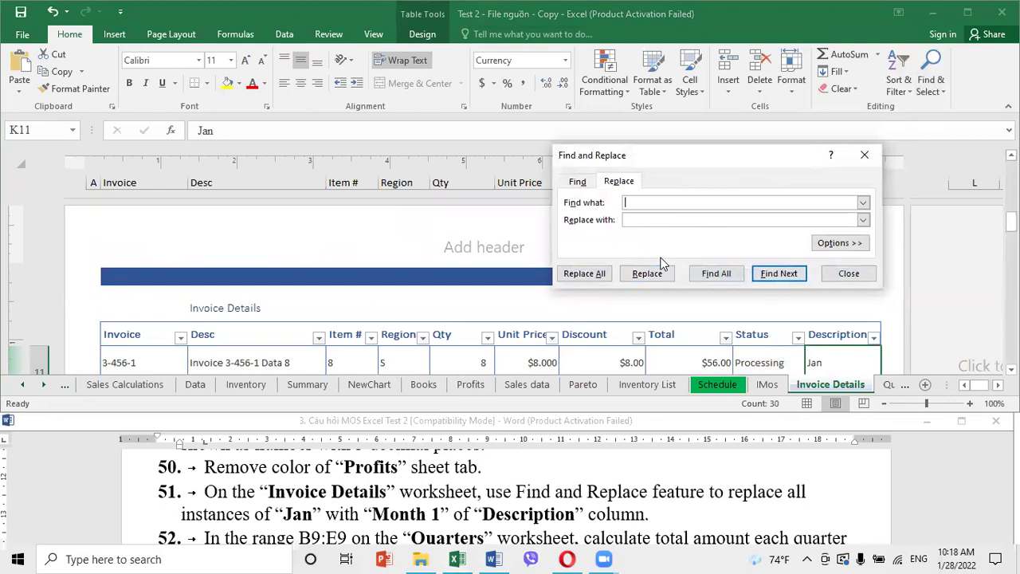
{"action": "type", "text": "Jan"}
{"action": "left_click", "coordinate": [381, 514]}
{"action": "left_click_drag", "start_coordinate": [372, 514], "coordinate": [442, 511]}
{"action": "key", "text": "ctrl+c"}
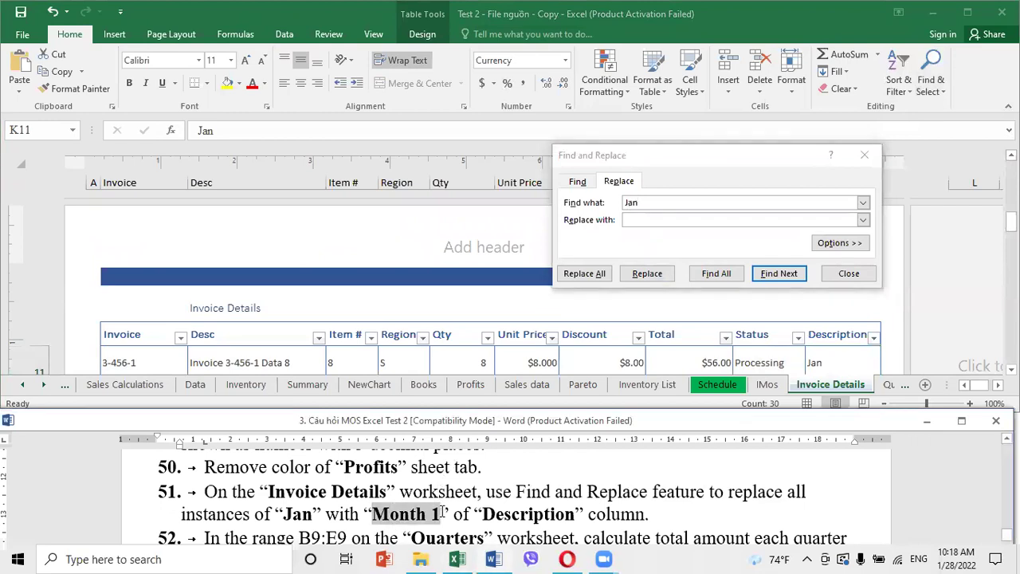
{"action": "left_click", "coordinate": [648, 224]}
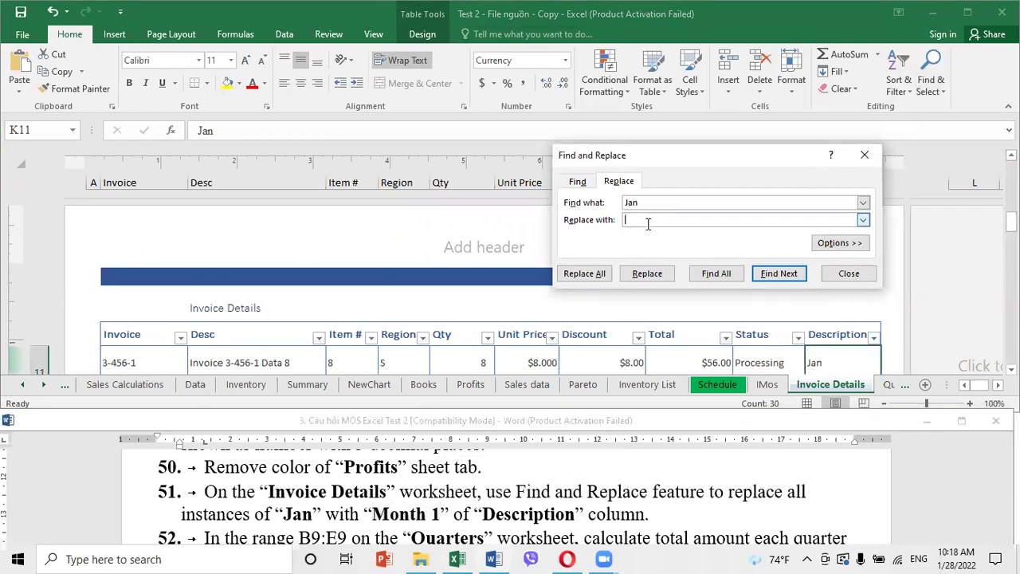
{"action": "key", "text": "ctrl+v"}
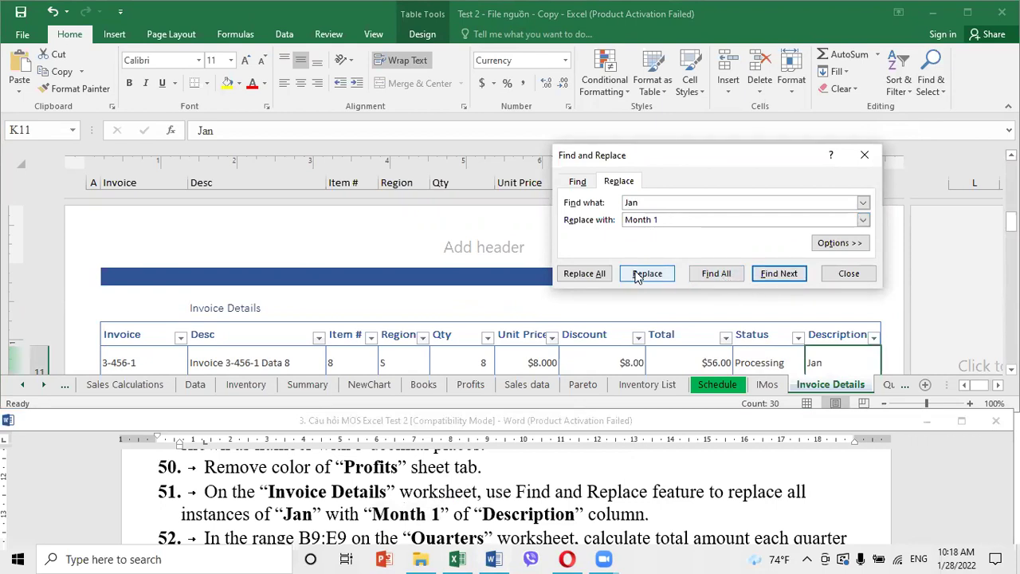
Replace all six occurrences of Jan with Month 1 and check the Description column
{"action": "left_click", "coordinate": [596, 275]}
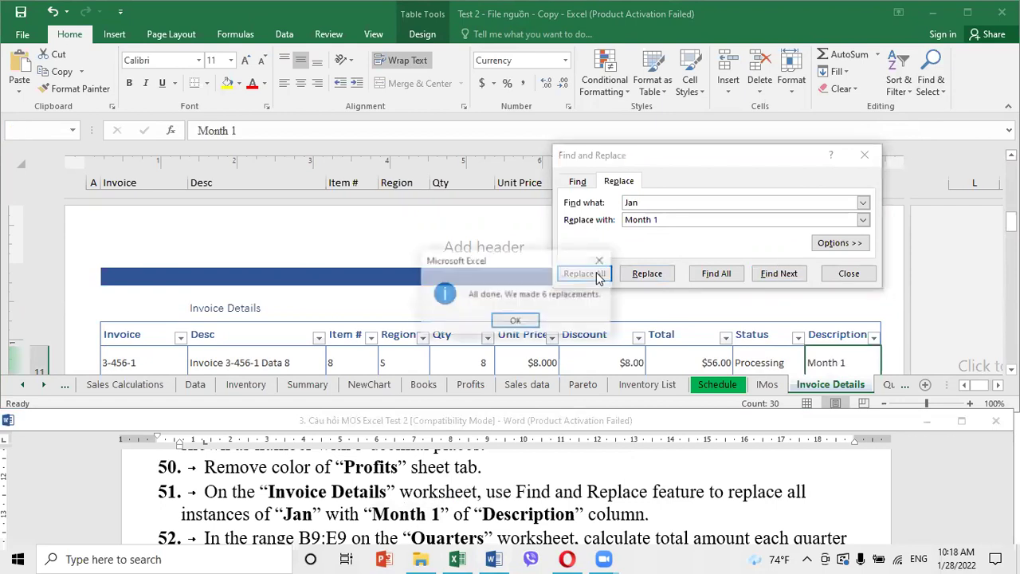
{"action": "left_click", "coordinate": [515, 320]}
{"action": "left_click", "coordinate": [849, 275]}
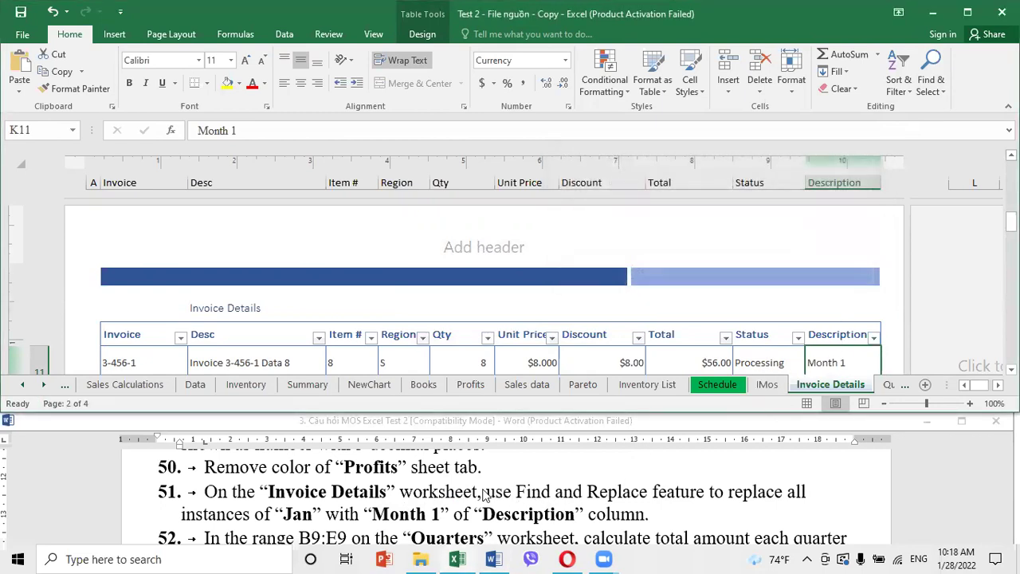
{"action": "scroll", "coordinate": [482, 500], "scroll_direction": "down", "scroll_amount": 2}
{"action": "left_click", "coordinate": [574, 339]}
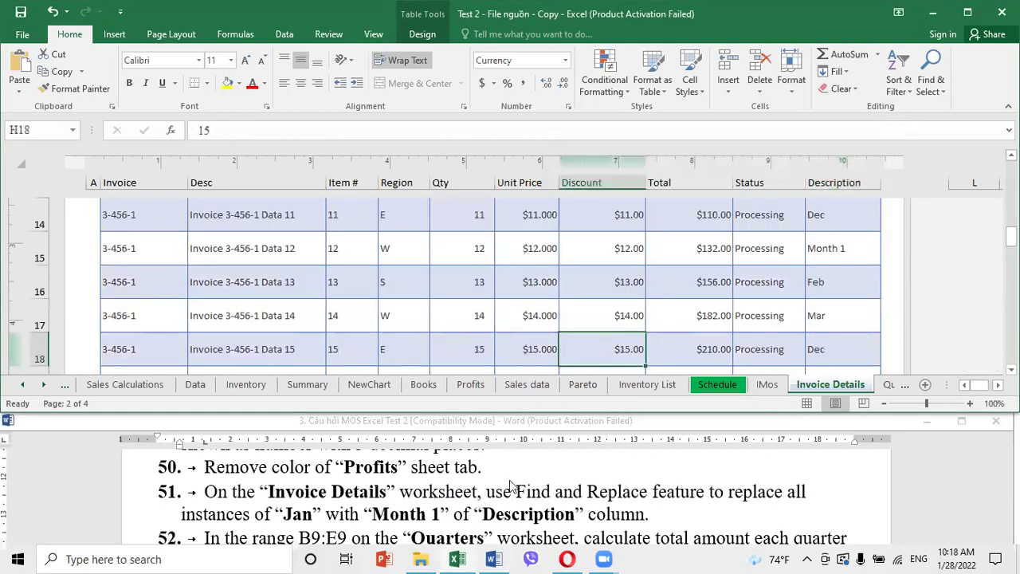
{"action": "left_click", "coordinate": [503, 498]}
{"action": "scroll", "coordinate": [502, 494], "scroll_direction": "down", "scroll_amount": 1}
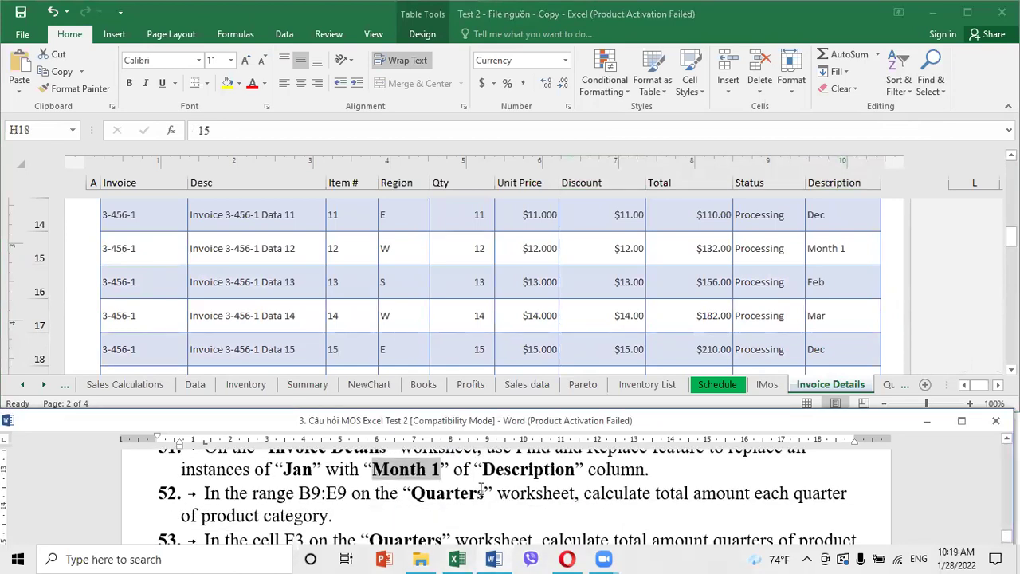
On the Quarters sheet, select range B9:E9 through the Name Box
{"action": "left_click", "coordinate": [897, 394]}
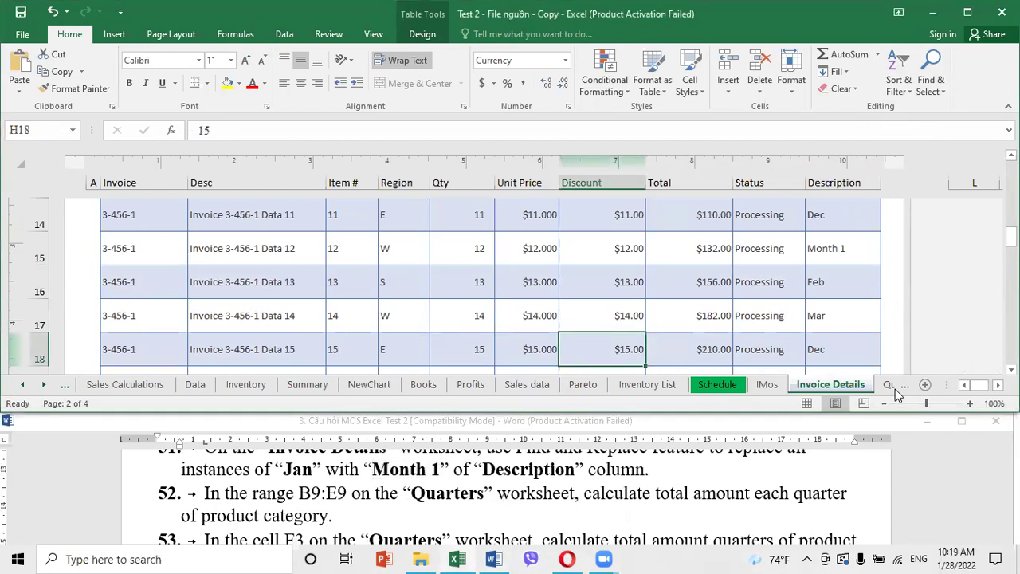
{"action": "left_click", "coordinate": [891, 387]}
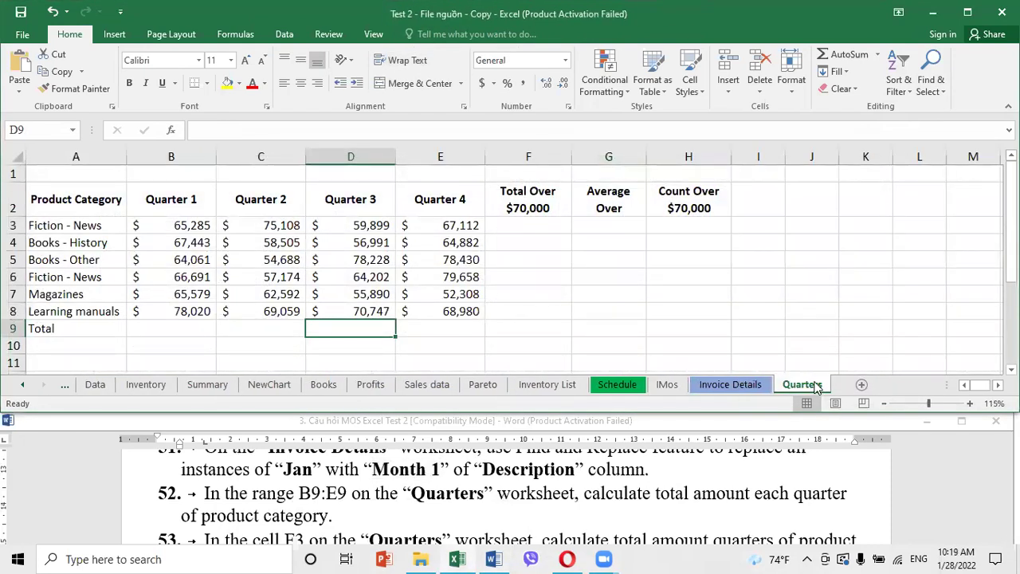
{"action": "left_click", "coordinate": [52, 130]}
{"action": "type", "text": "b9:e9"}
{"action": "key", "text": "Return"}
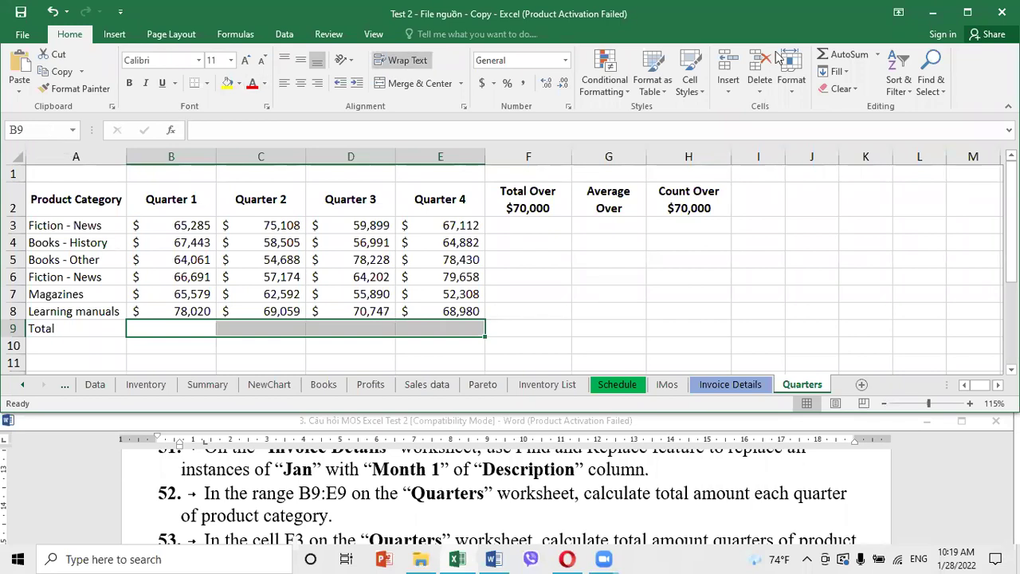
AutoSum B9:E9 to total each quarter: 407,079, 377,126, 385,957 and 411,370
{"action": "left_click", "coordinate": [841, 56]}
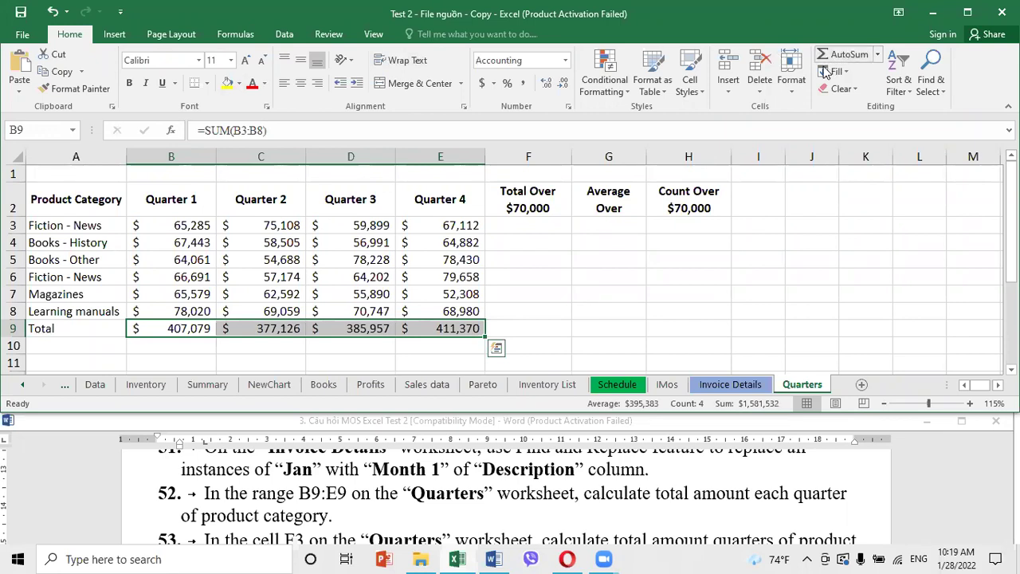
{"action": "left_click", "coordinate": [612, 285]}
{"action": "left_click", "coordinate": [209, 328]}
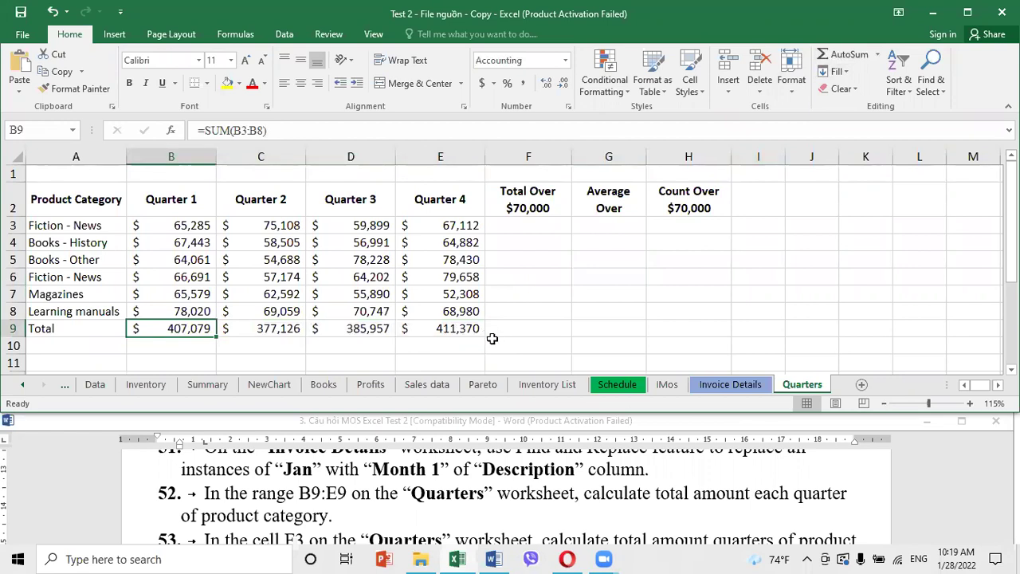
{"action": "left_click", "coordinate": [642, 307]}
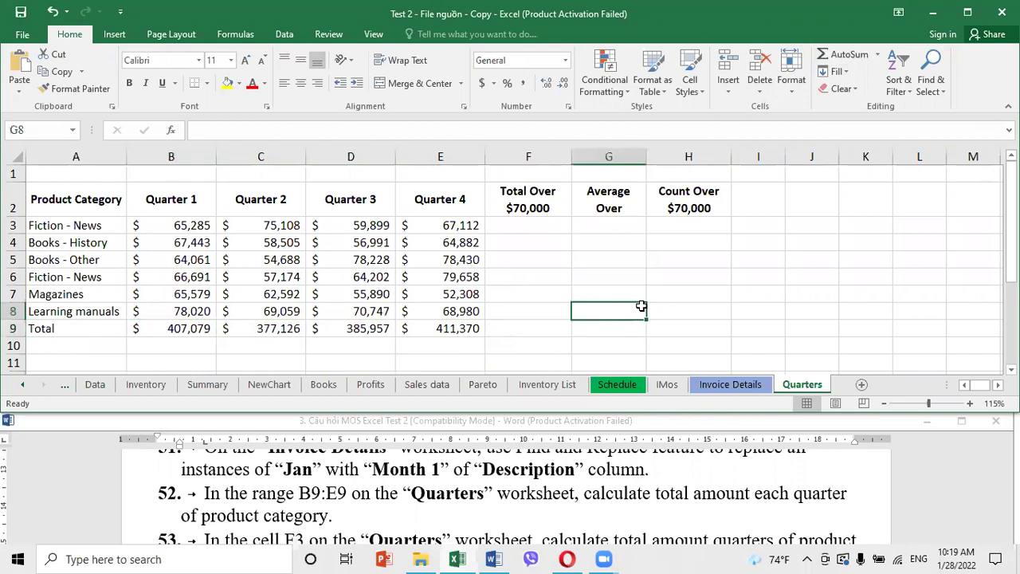
{"action": "left_click", "coordinate": [50, 130]}
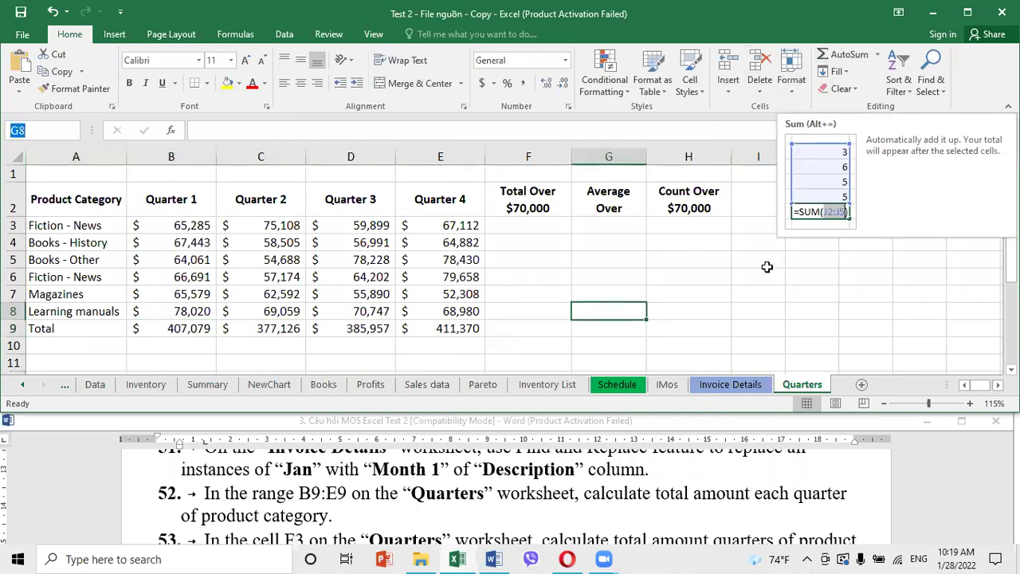
{"action": "left_click", "coordinate": [735, 298]}
{"action": "left_click", "coordinate": [406, 494]}
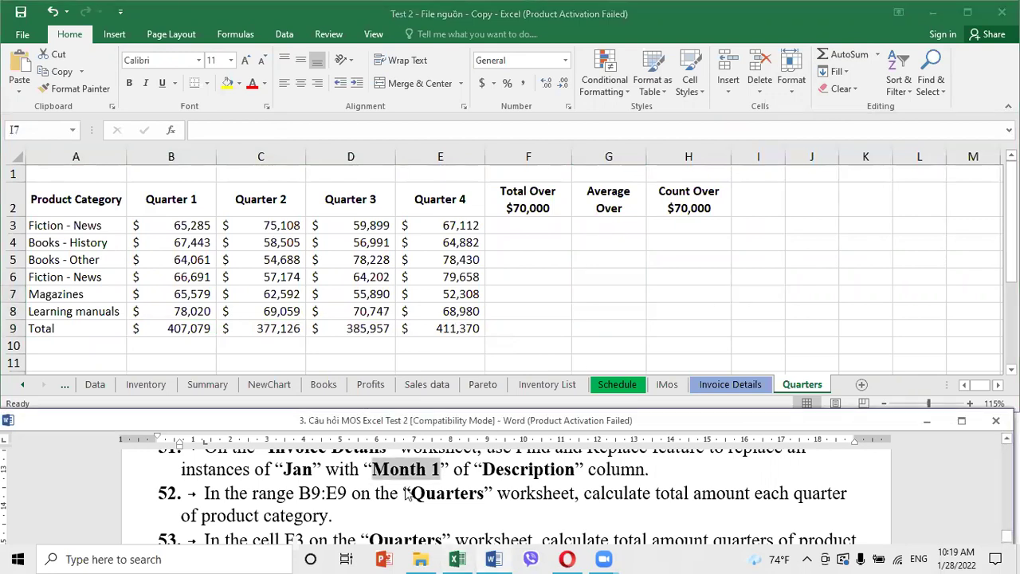
{"action": "scroll", "coordinate": [407, 494], "scroll_direction": "down", "scroll_amount": 1}
{"action": "scroll", "coordinate": [408, 491], "scroll_direction": "down", "scroll_amount": 1}
{"action": "scroll", "coordinate": [409, 490], "scroll_direction": "up", "scroll_amount": 1}
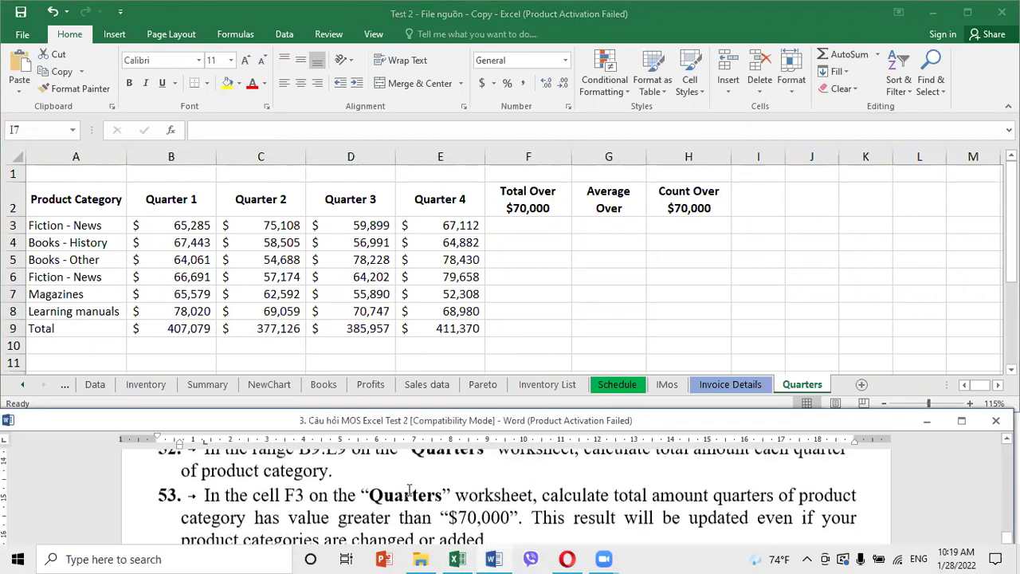
{"action": "left_click", "coordinate": [476, 275]}
Begin a SUMIF formula in cell F3 under Total Over $70,000
{"action": "left_click", "coordinate": [543, 225]}
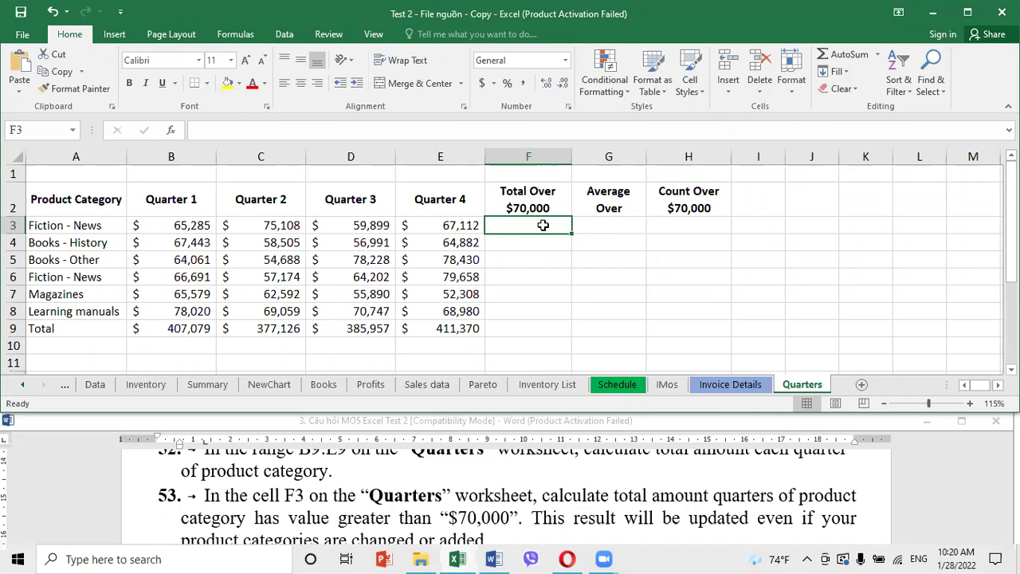
{"action": "left_click", "coordinate": [270, 226]}
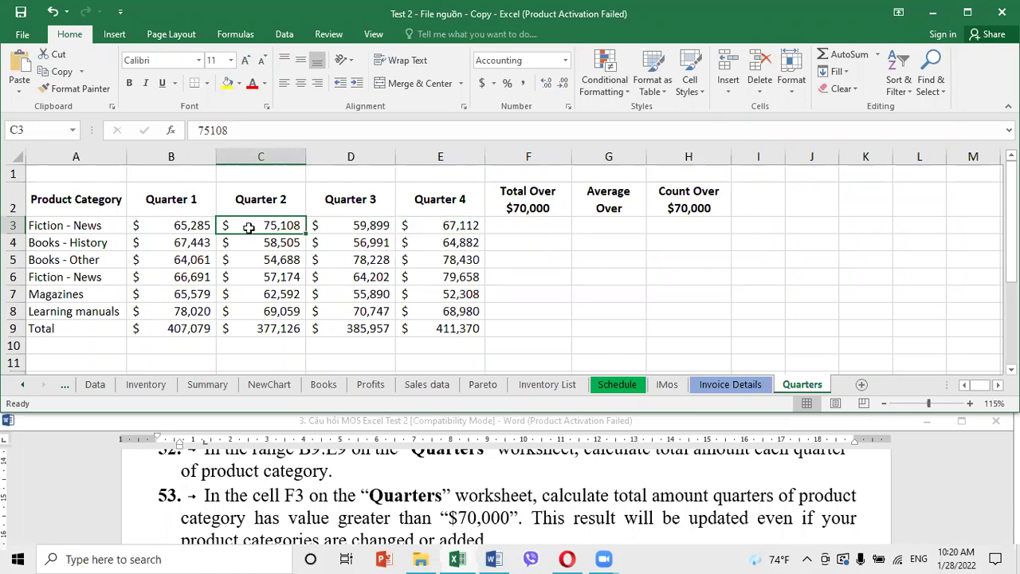
{"action": "left_click", "coordinate": [533, 227]}
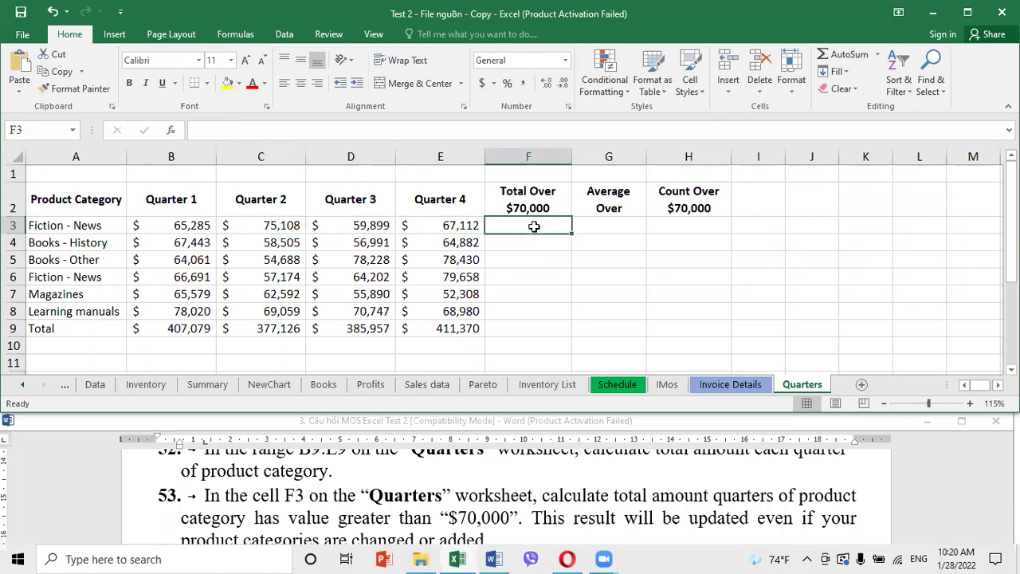
{"action": "type", "text": "=sum"}
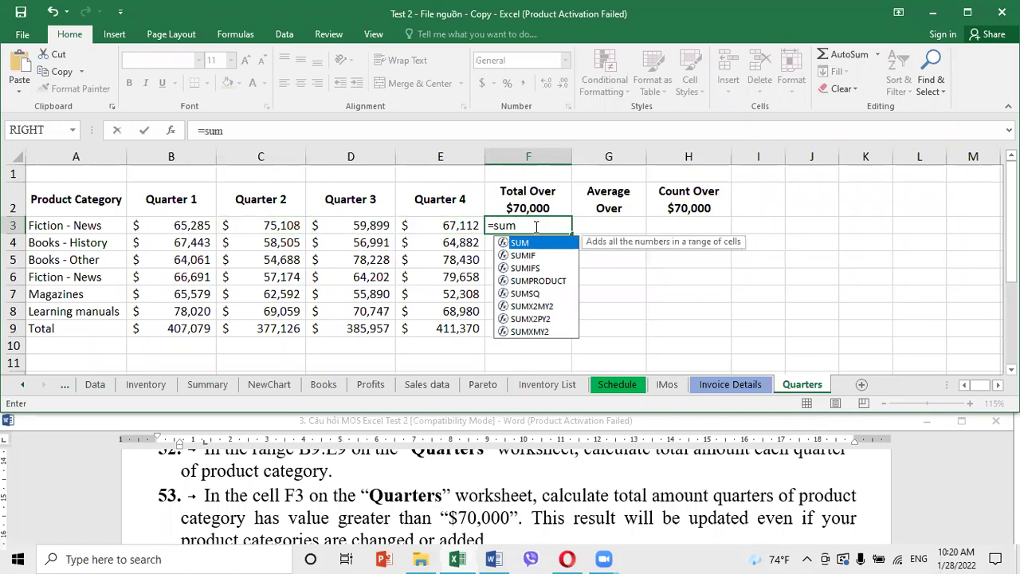
{"action": "double_click", "coordinate": [523, 255]}
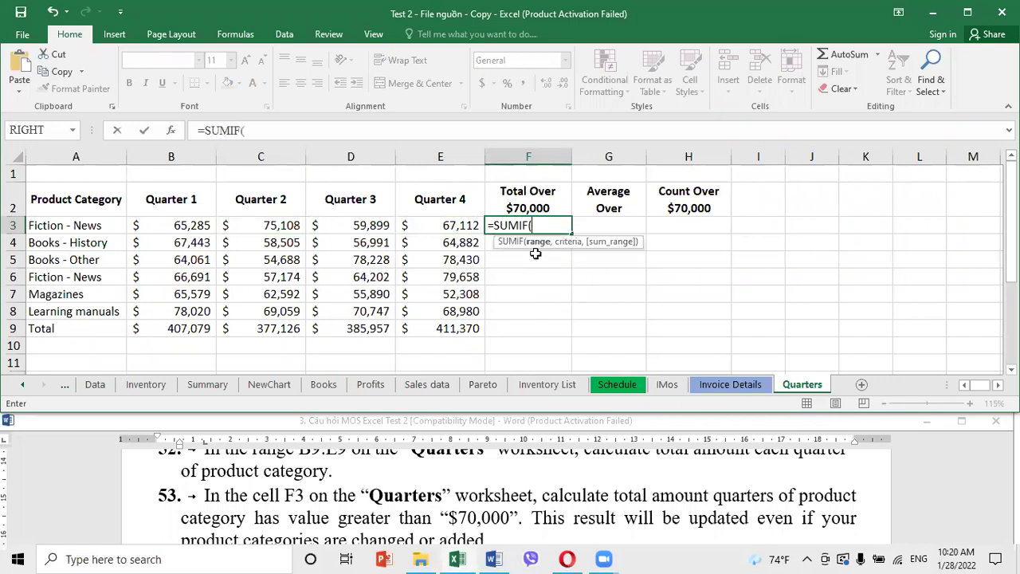
Complete F3 as =SUMIF(B3:E3,">70000",B3:E3), which displays 75108
{"action": "left_click", "coordinate": [171, 130]}
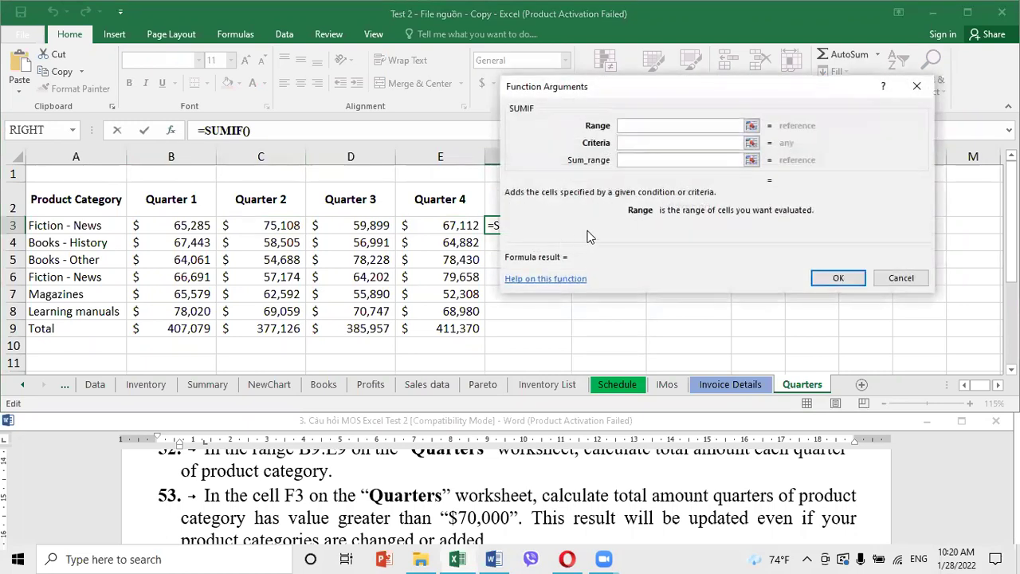
{"action": "left_click", "coordinate": [631, 142]}
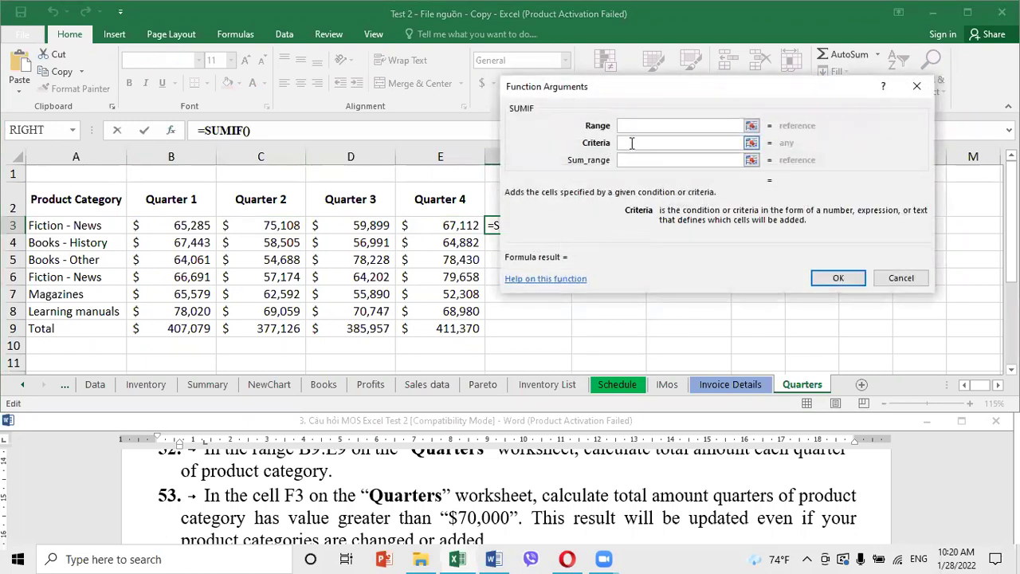
{"action": "type", "text": ">700000"}
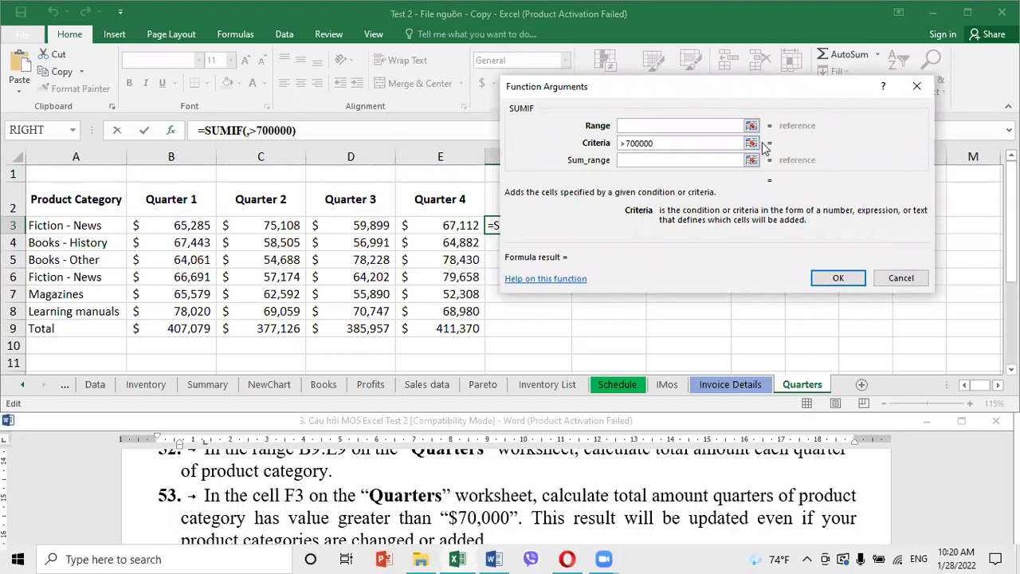
{"action": "key", "text": "BackSpace"}
{"action": "left_click", "coordinate": [633, 123]}
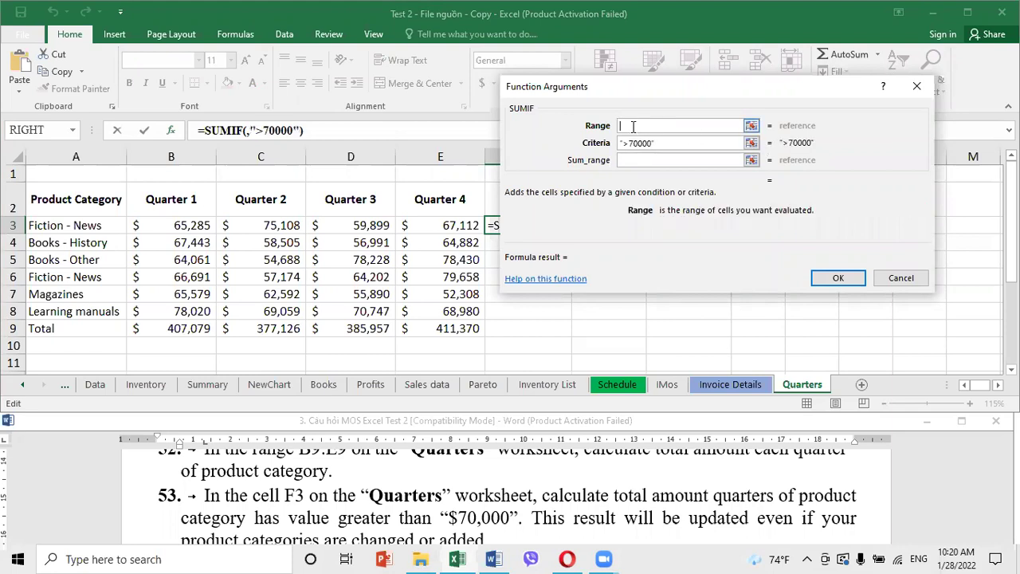
{"action": "left_click_drag", "start_coordinate": [172, 225], "coordinate": [426, 228]}
{"action": "left_click_drag", "start_coordinate": [425, 228], "coordinate": [425, 228]}
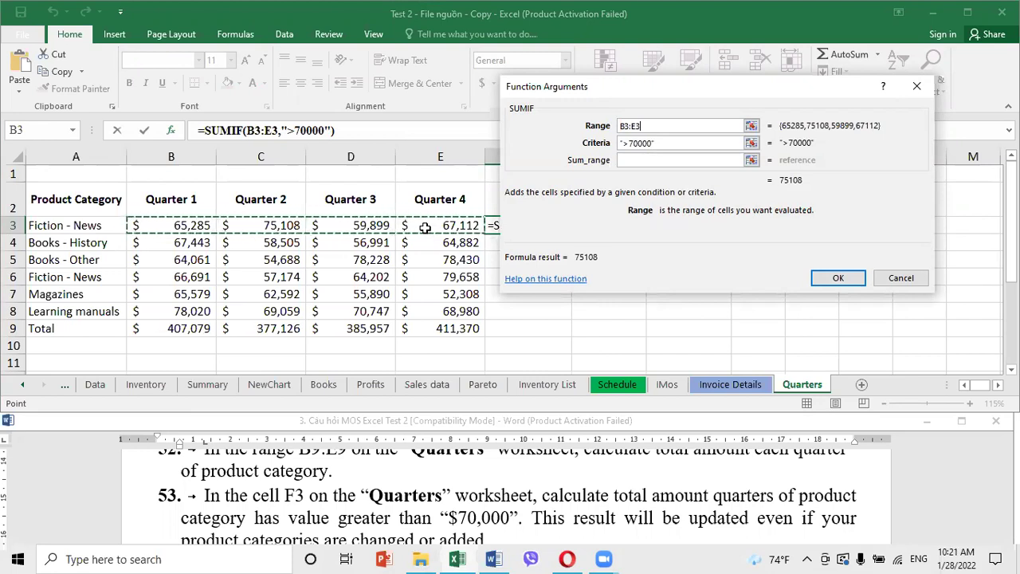
{"action": "left_click", "coordinate": [632, 161]}
{"action": "left_click_drag", "start_coordinate": [160, 231], "coordinate": [448, 226]}
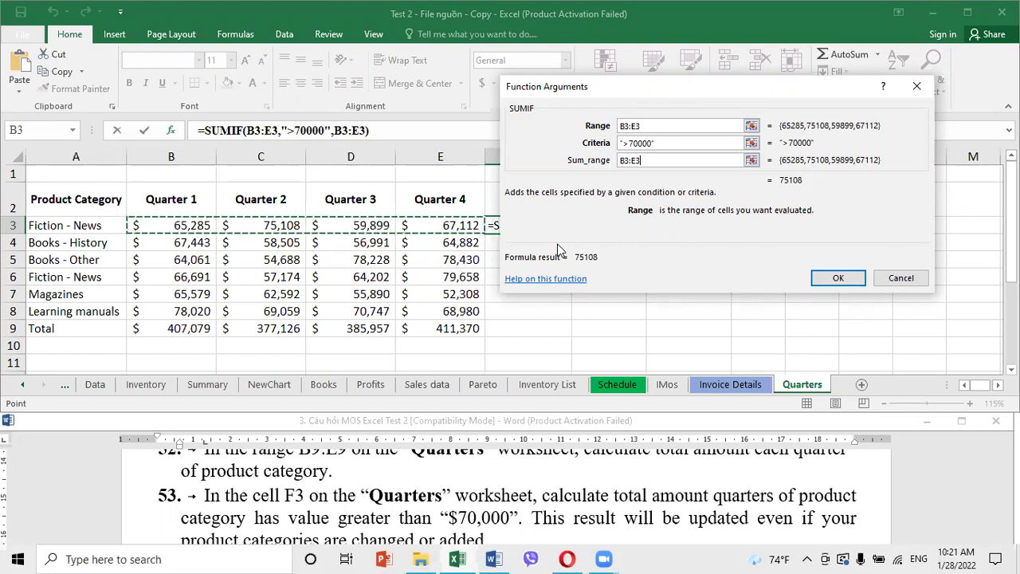
{"action": "left_click", "coordinate": [835, 278]}
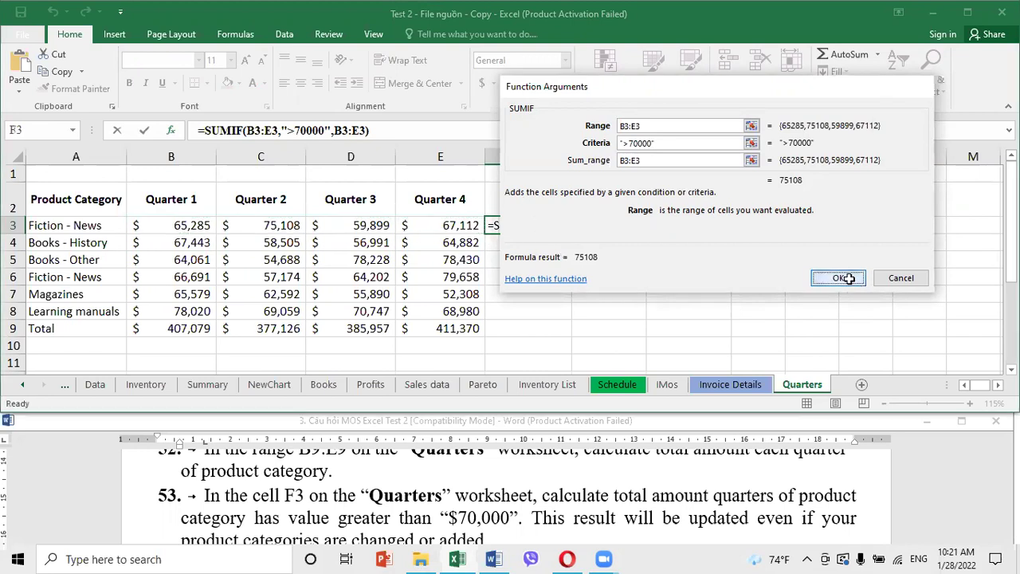
{"action": "left_click", "coordinate": [435, 524]}
{"action": "scroll", "coordinate": [436, 521], "scroll_direction": "down", "scroll_amount": 2}
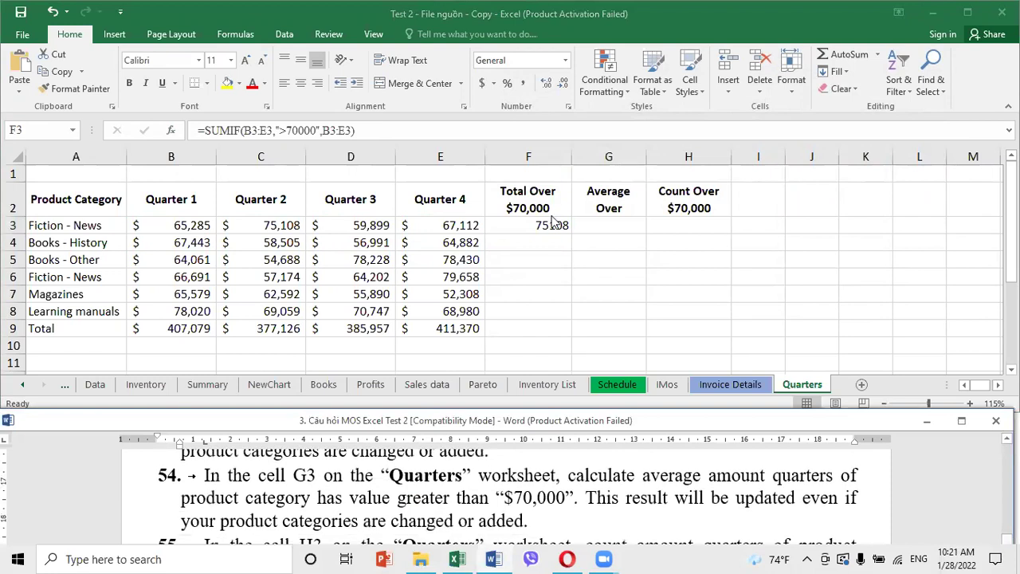
Recommit F3's formula unchanged, then begin an AVERAGEIF formula in cell G3
{"action": "left_click", "coordinate": [612, 223]}
{"action": "key", "text": "F2"}
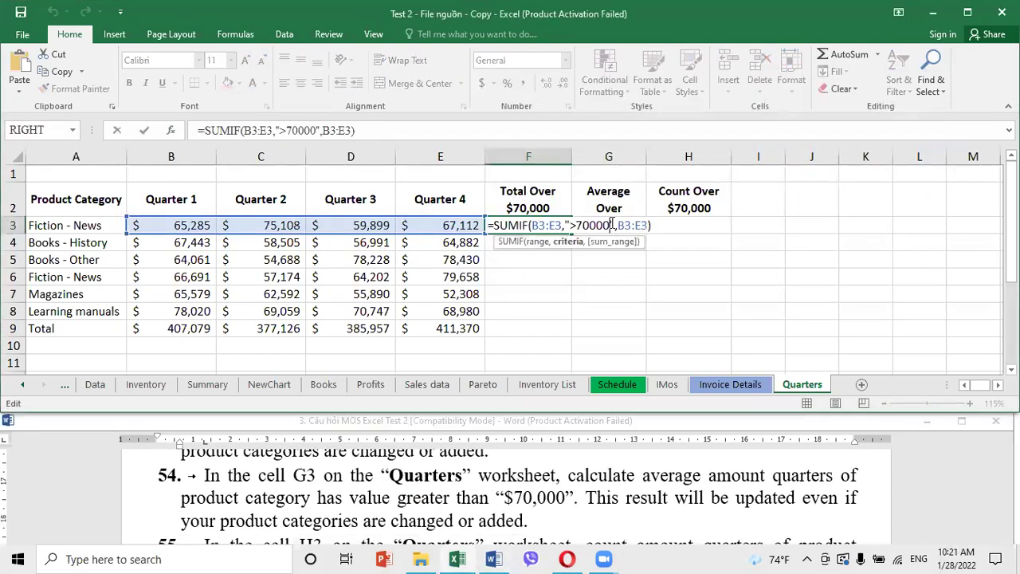
{"action": "key", "text": "Return"}
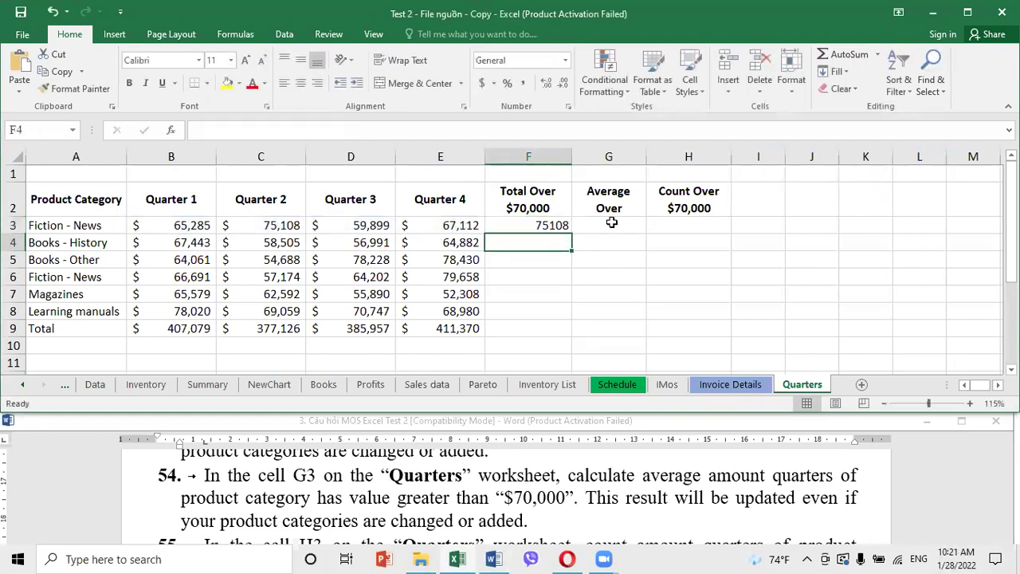
{"action": "left_click", "coordinate": [612, 223]}
{"action": "type", "text": "=ave"}
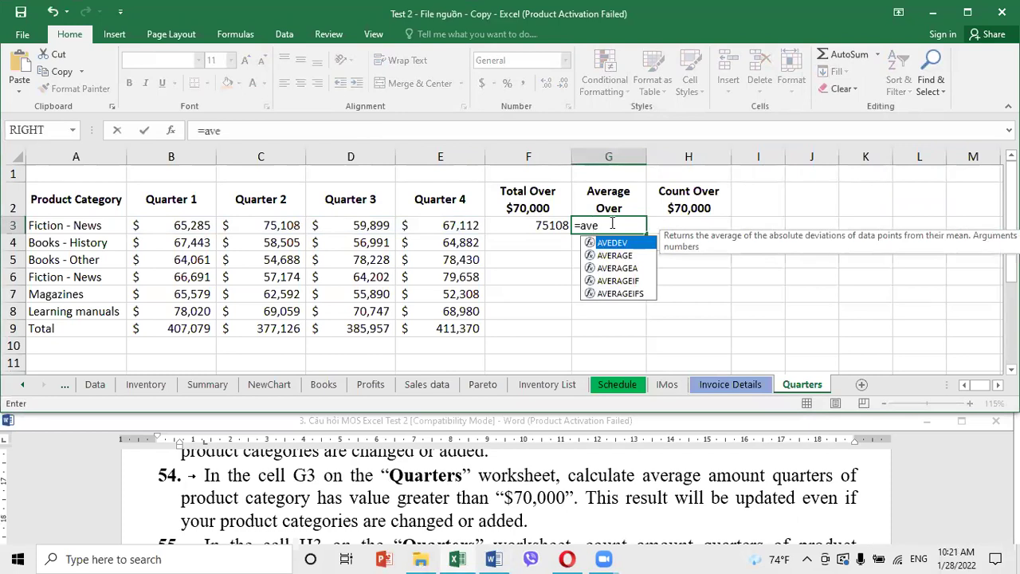
{"action": "double_click", "coordinate": [627, 281]}
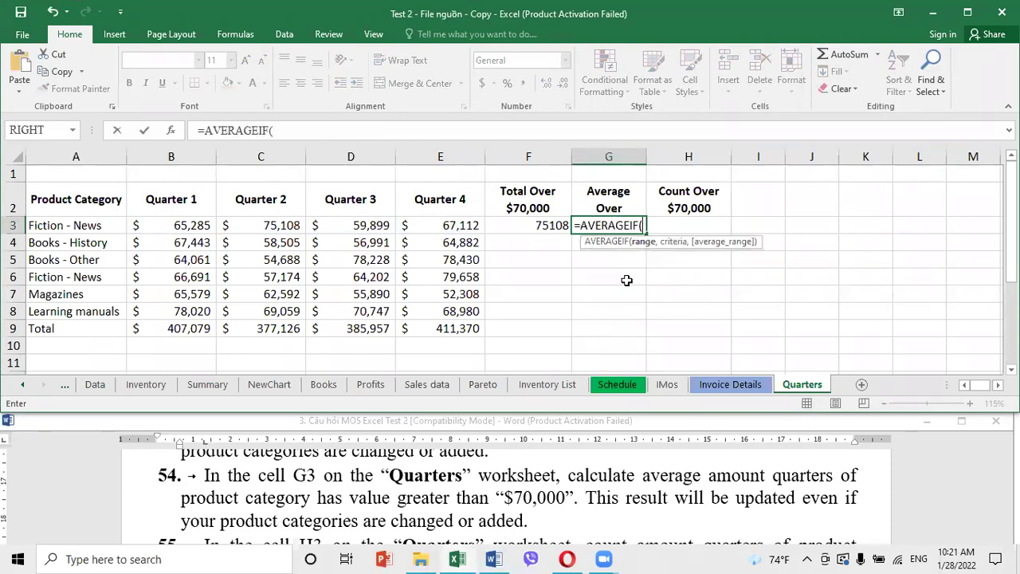
Complete G3 as =AVERAGEIF(B3:E3,">70000",B3:E3), which displays 75108
{"action": "left_click", "coordinate": [170, 130]}
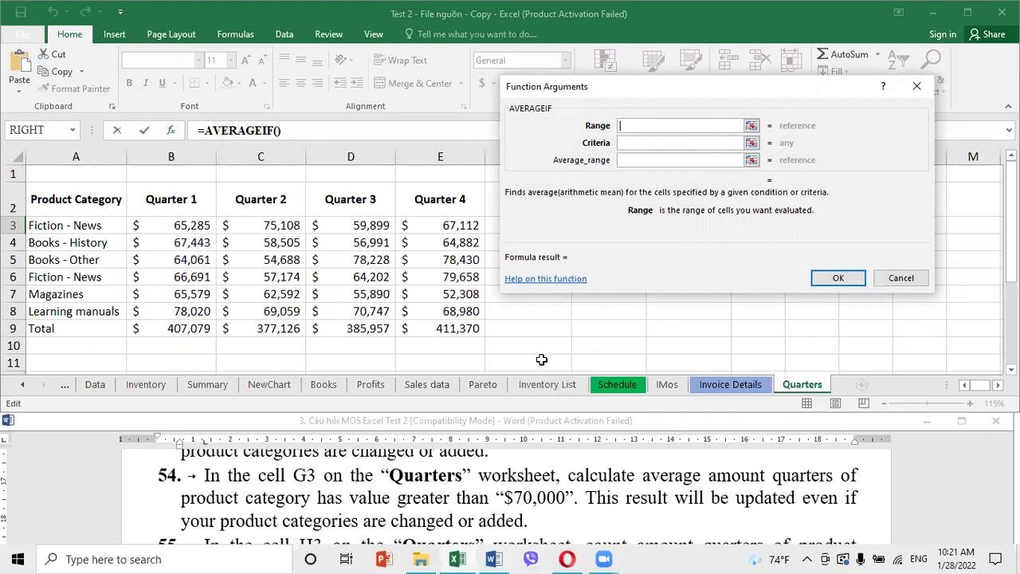
{"action": "left_click", "coordinate": [636, 142]}
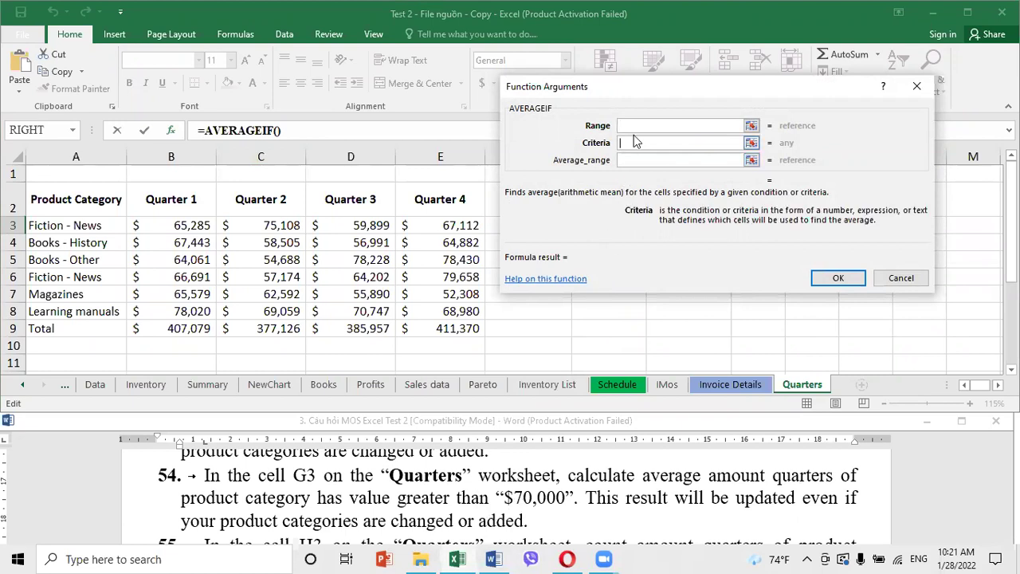
{"action": "type", "text": ">700000"}
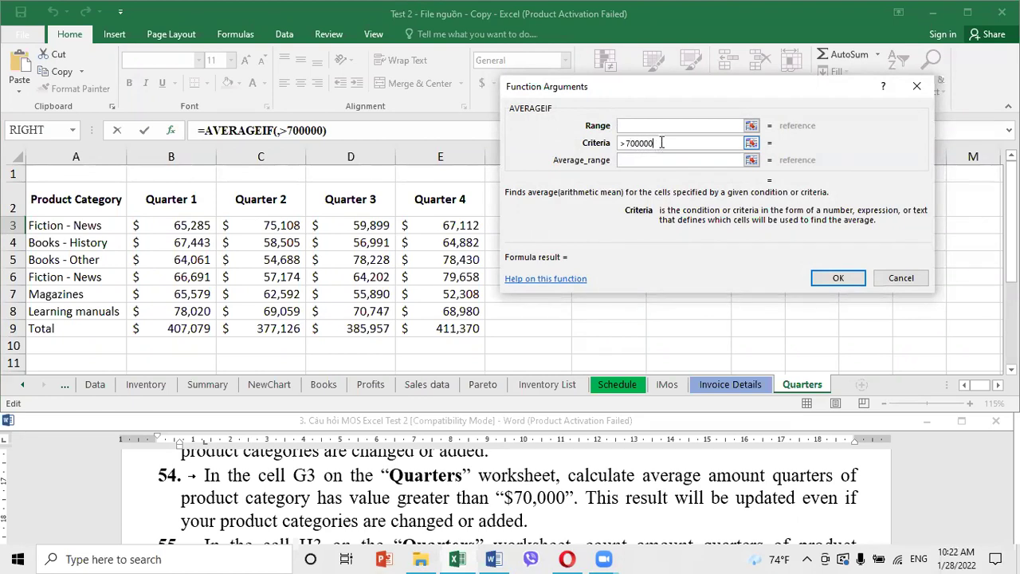
{"action": "key", "text": "BackSpace"}
{"action": "left_click", "coordinate": [638, 126]}
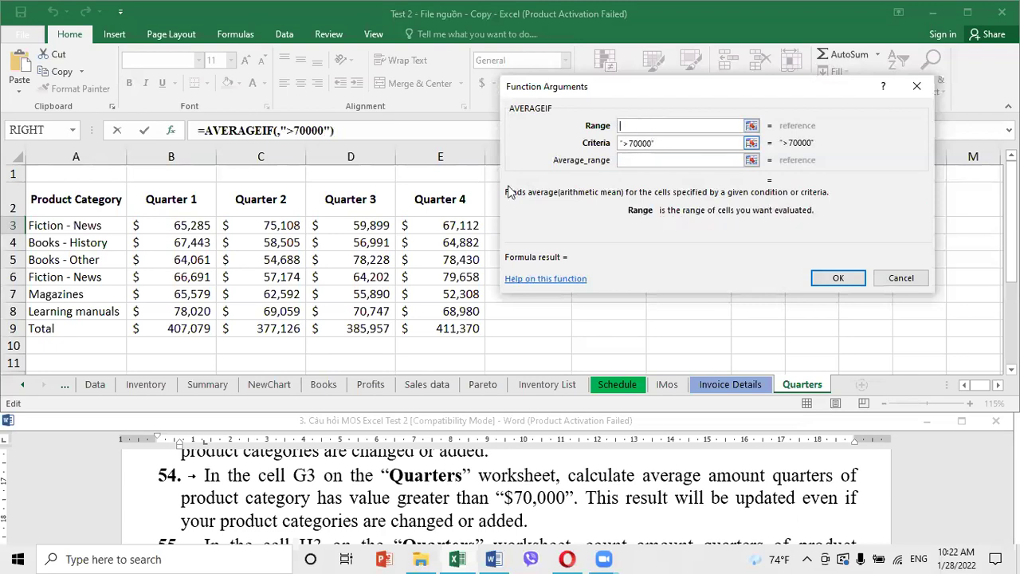
{"action": "left_click_drag", "start_coordinate": [151, 225], "coordinate": [443, 228]}
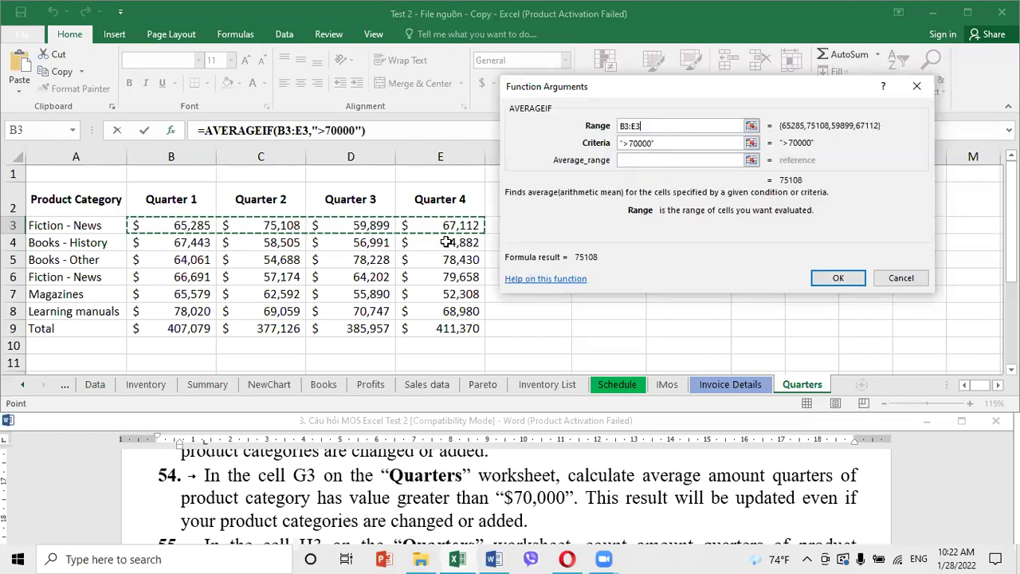
{"action": "left_click", "coordinate": [644, 161]}
{"action": "left_click_drag", "start_coordinate": [139, 226], "coordinate": [411, 226]}
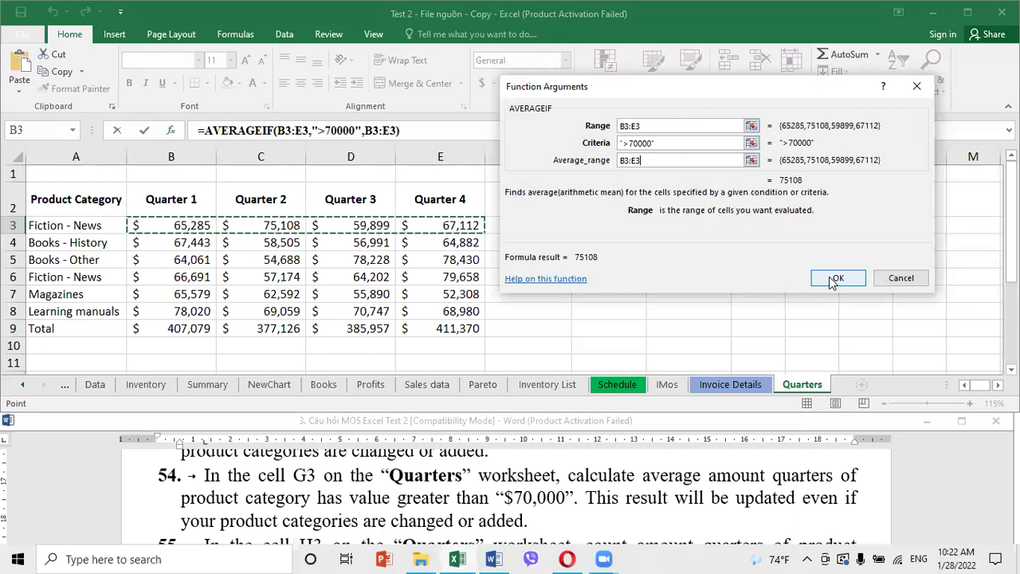
{"action": "left_click", "coordinate": [835, 279]}
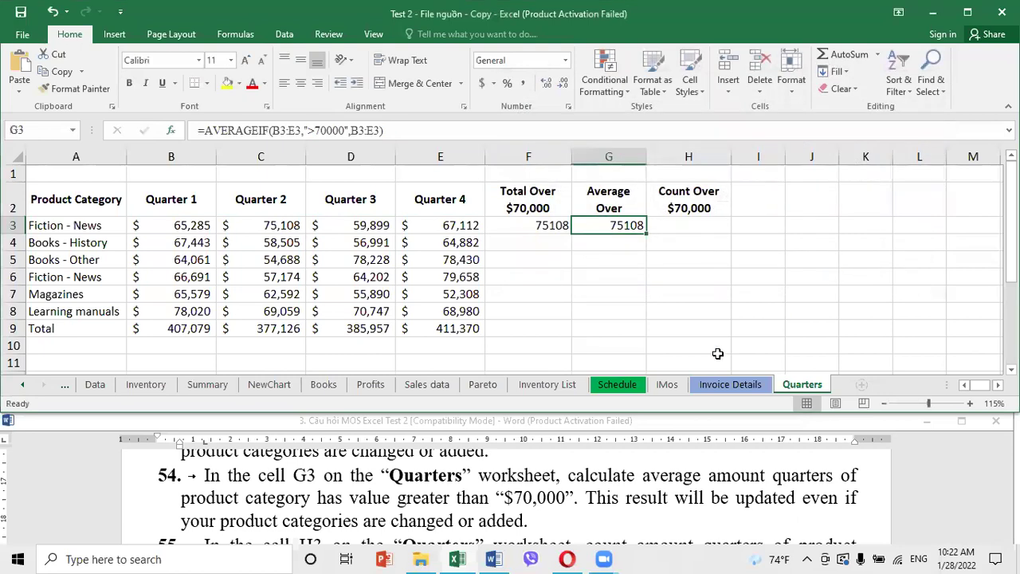
{"action": "scroll", "coordinate": [619, 498], "scroll_direction": "down", "scroll_amount": 2}
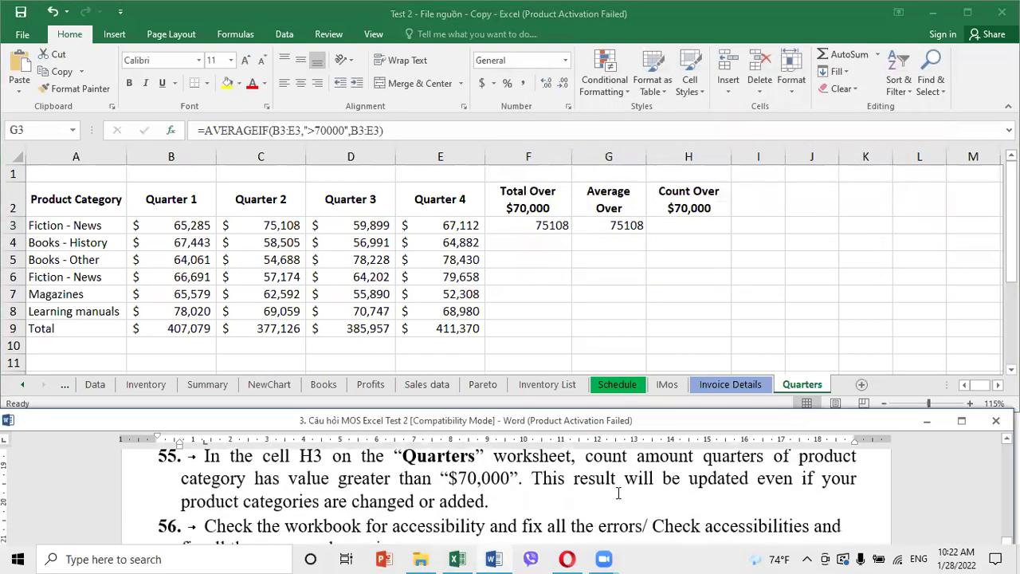
Enter =COUNTIF(B3:E3,">70000") in H3 through Function Arguments, which displays 1
{"action": "left_click", "coordinate": [677, 224]}
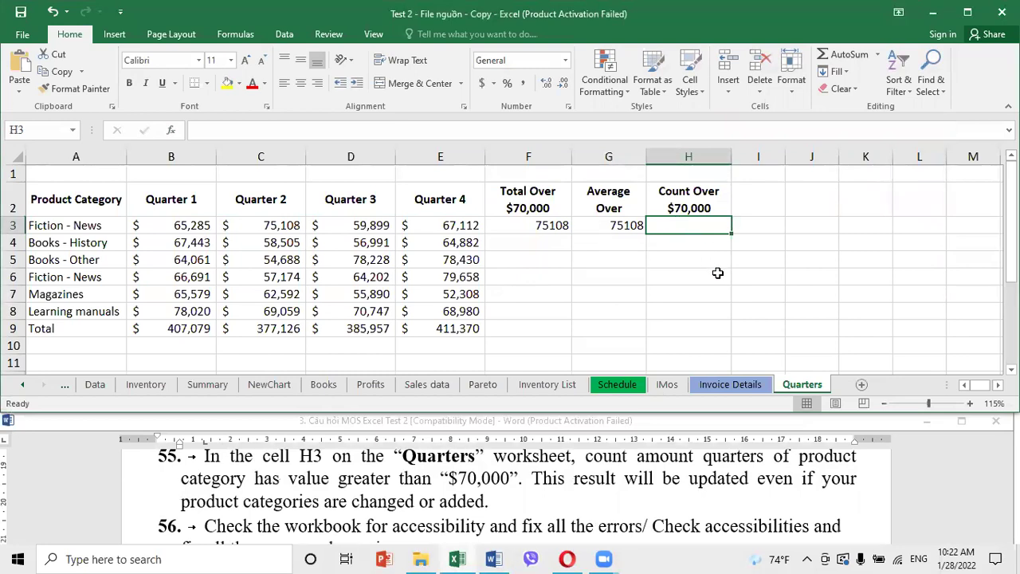
{"action": "type", "text": "=co"}
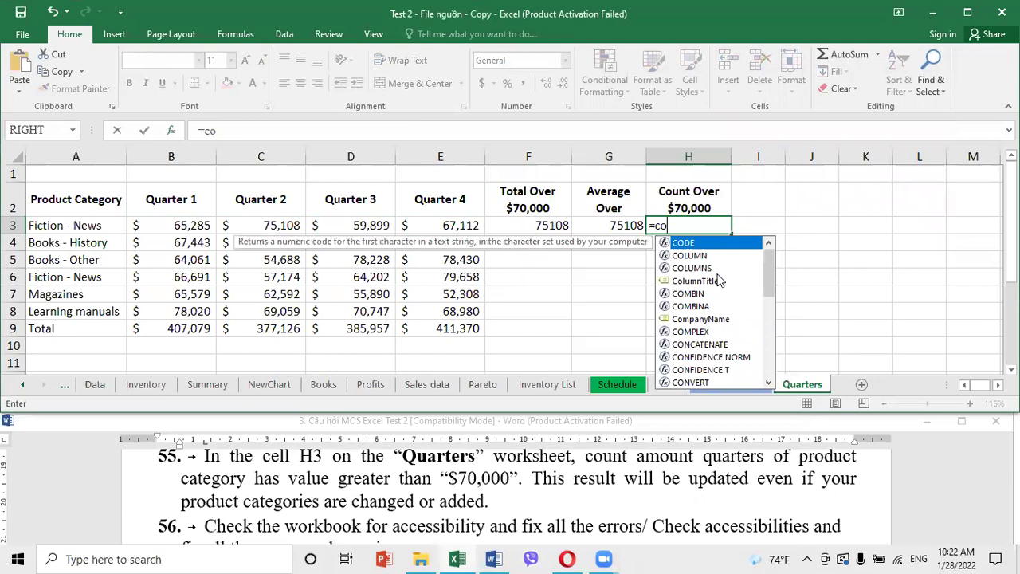
{"action": "type", "text": "un"}
{"action": "double_click", "coordinate": [700, 280]}
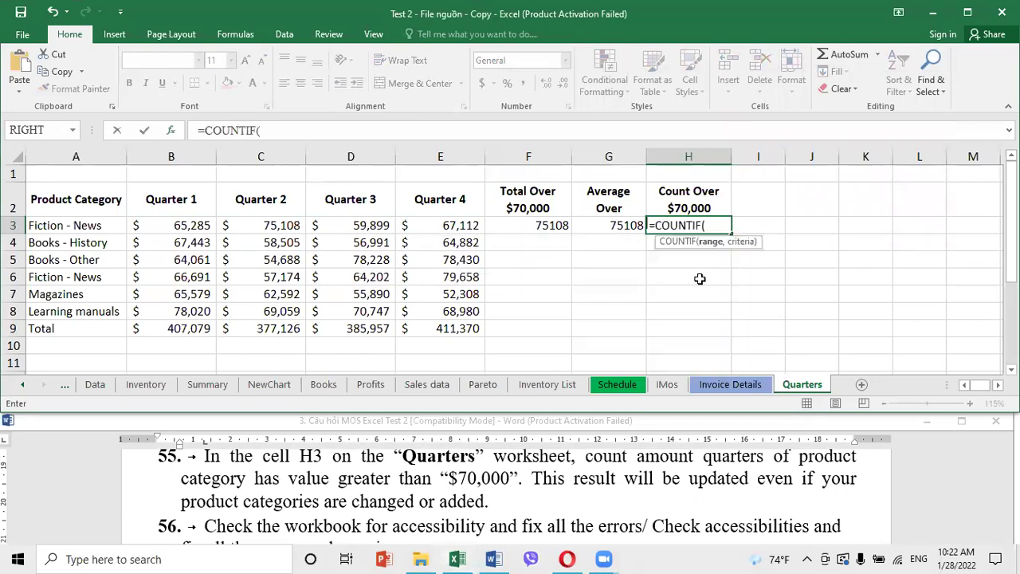
{"action": "left_click", "coordinate": [173, 131]}
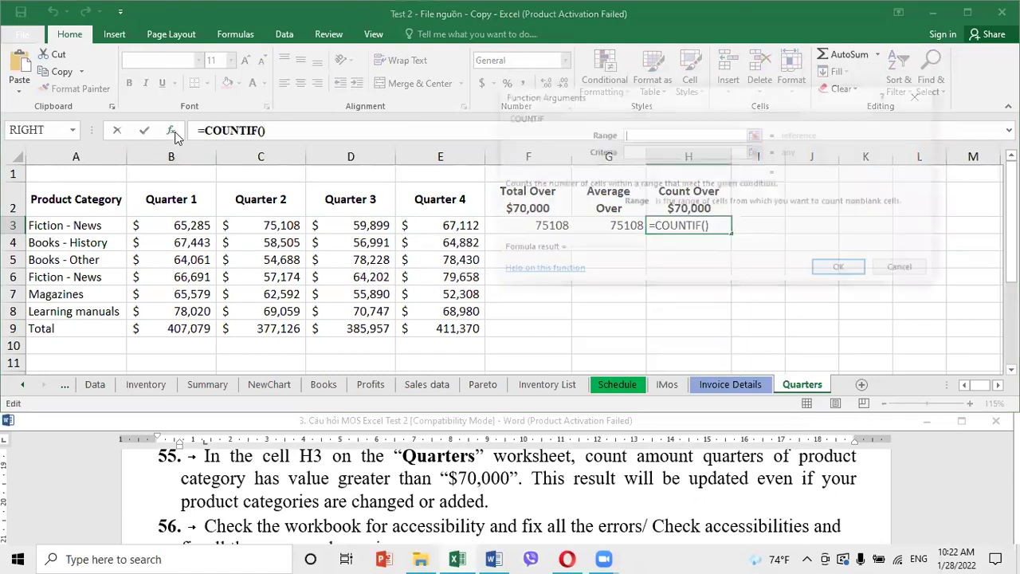
{"action": "left_click", "coordinate": [625, 152]}
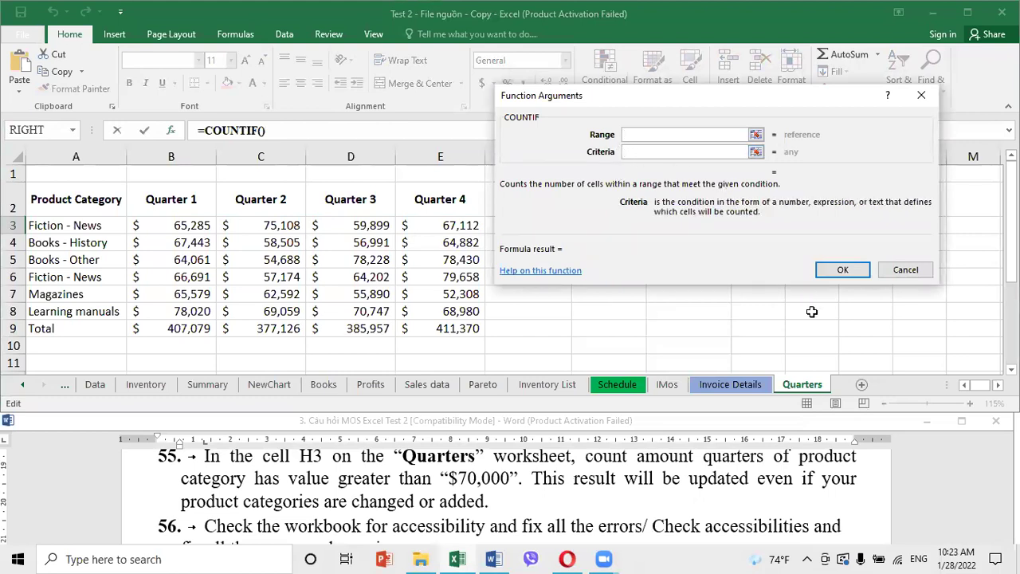
{"action": "type", "text": ">70000"}
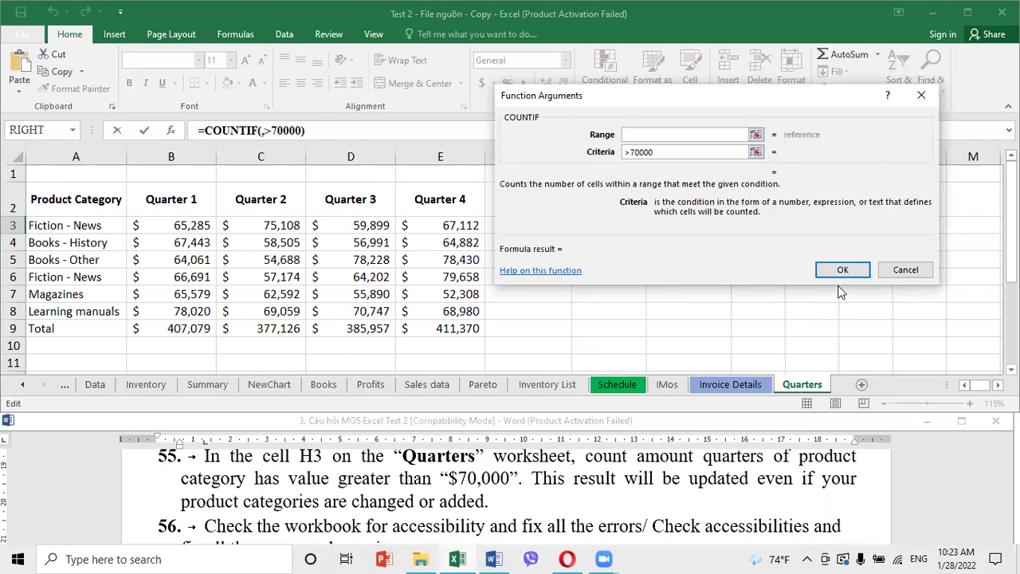
{"action": "left_click", "coordinate": [636, 137]}
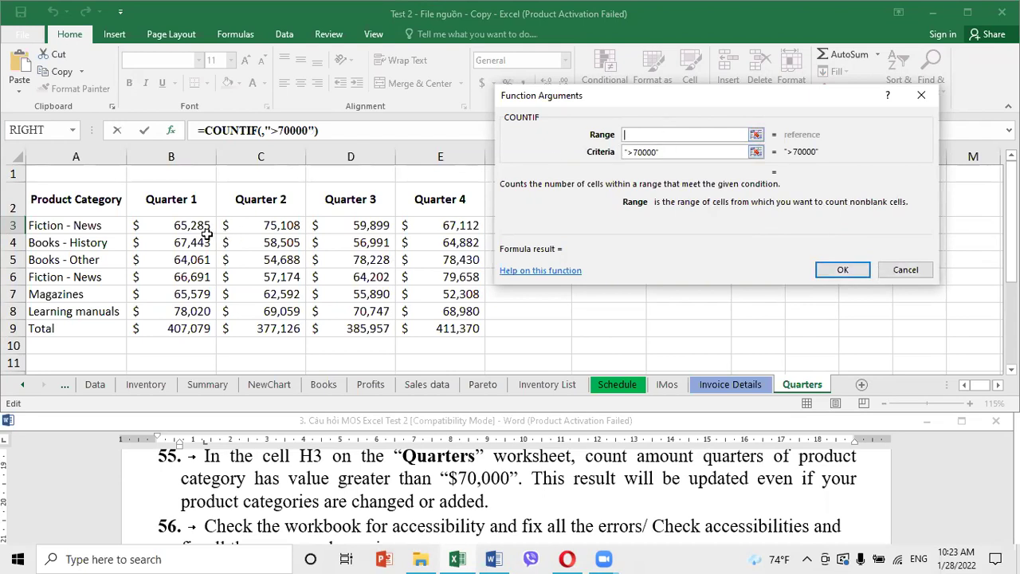
{"action": "left_click_drag", "start_coordinate": [146, 225], "coordinate": [431, 223]}
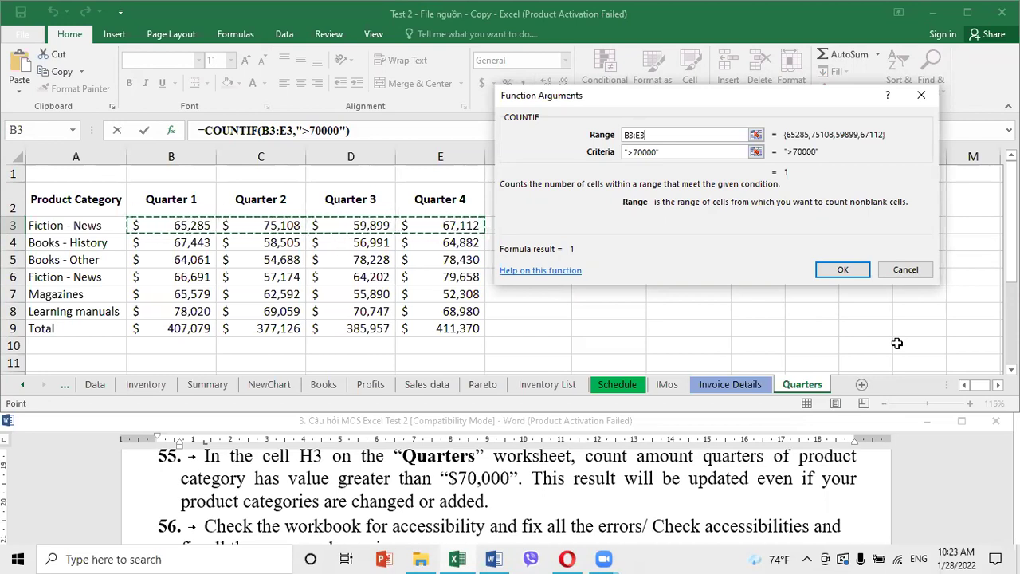
{"action": "left_click", "coordinate": [862, 271]}
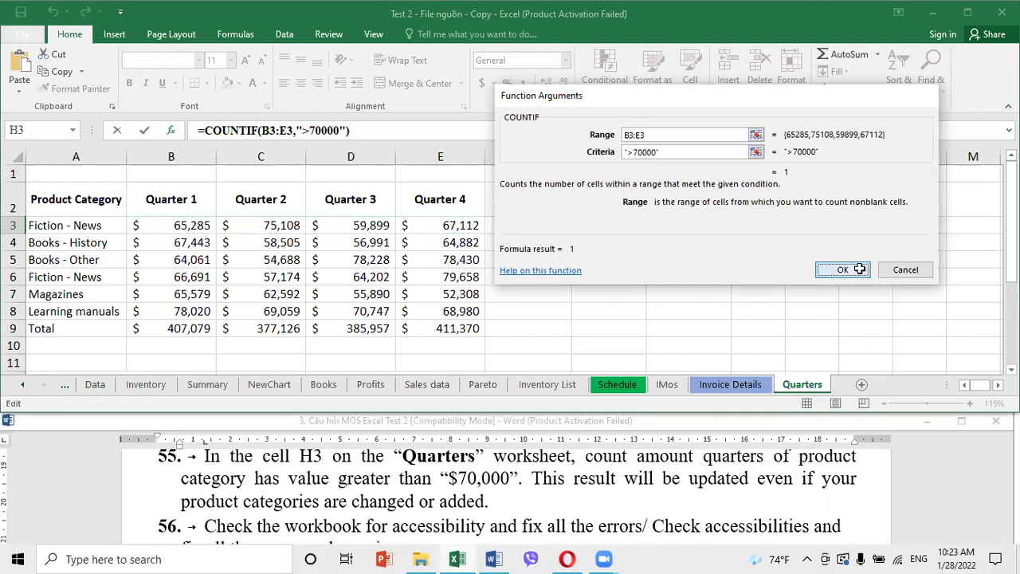
{"action": "left_click", "coordinate": [295, 230]}
Review the task document, then switch to the Inventory sheet and select a table cell
{"action": "left_click", "coordinate": [435, 478]}
{"action": "scroll", "coordinate": [434, 477], "scroll_direction": "down", "scroll_amount": 2}
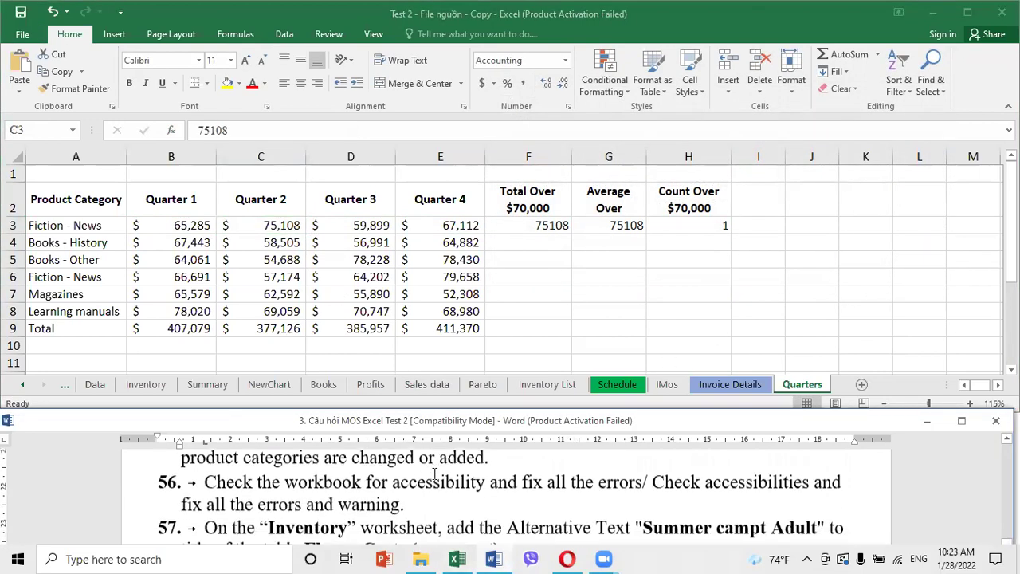
{"action": "scroll", "coordinate": [435, 477], "scroll_direction": "down", "scroll_amount": 1}
{"action": "scroll", "coordinate": [435, 477], "scroll_direction": "up", "scroll_amount": 1}
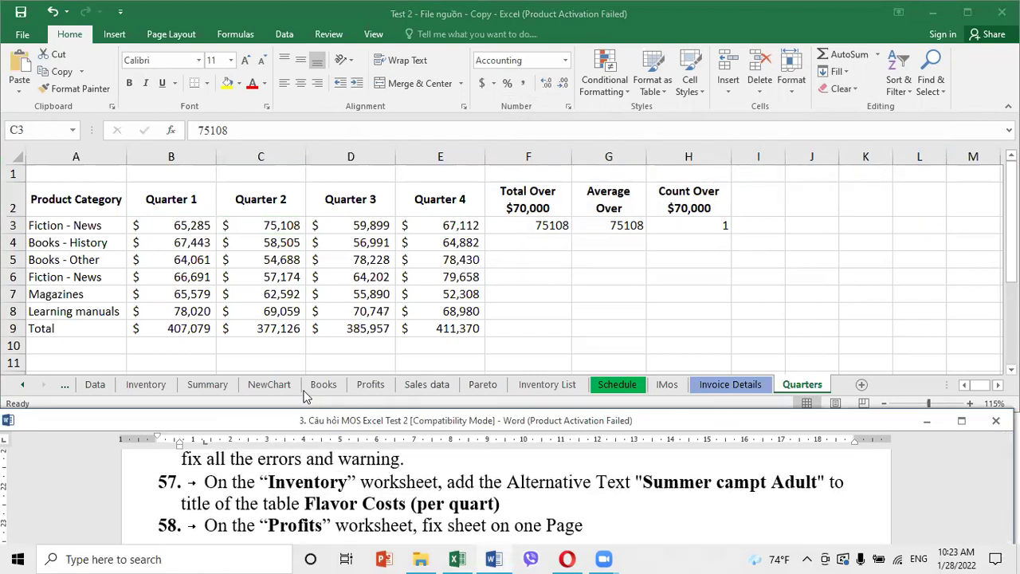
{"action": "left_click", "coordinate": [150, 384]}
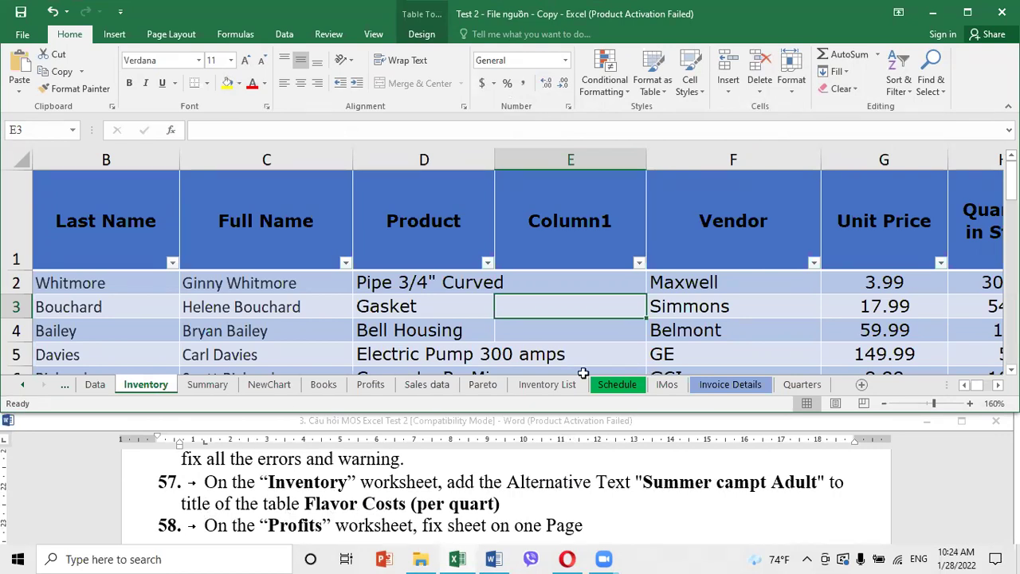
{"action": "left_click", "coordinate": [408, 306]}
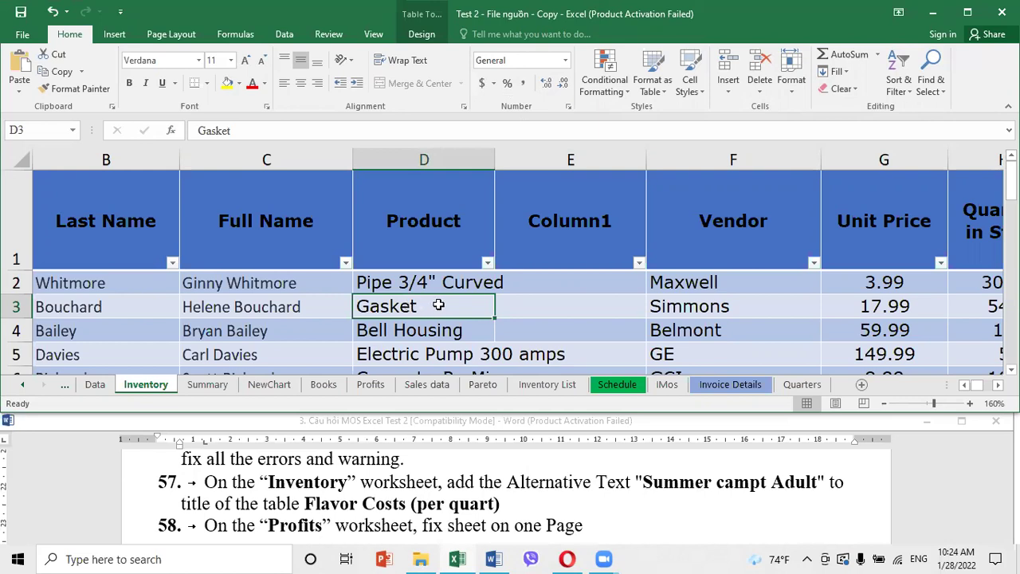
Open the Inventory table's Alternative Text dialog from the cell's Table menu
{"action": "right_click", "coordinate": [439, 307]}
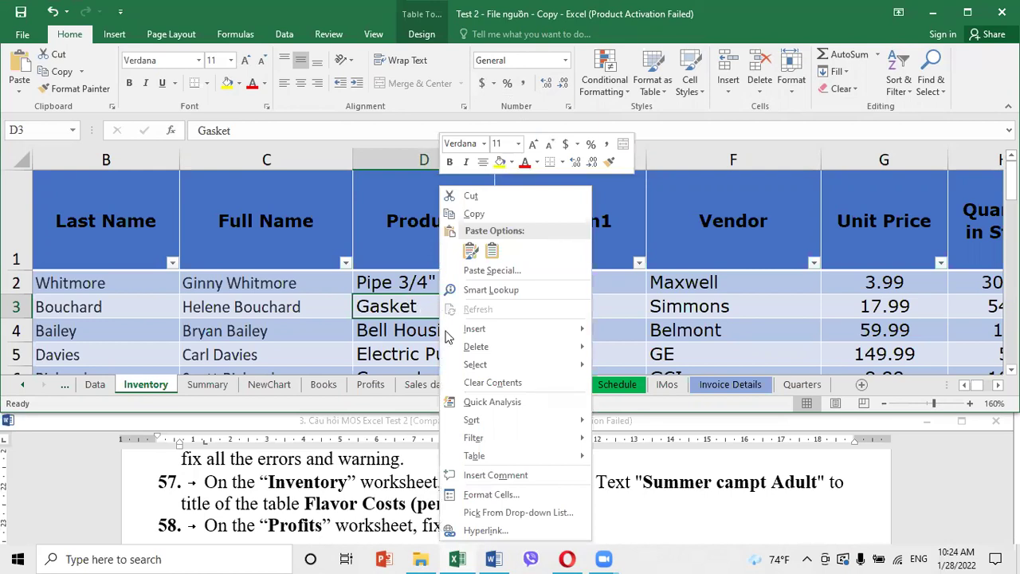
{"action": "mouse_move", "coordinate": [481, 458]}
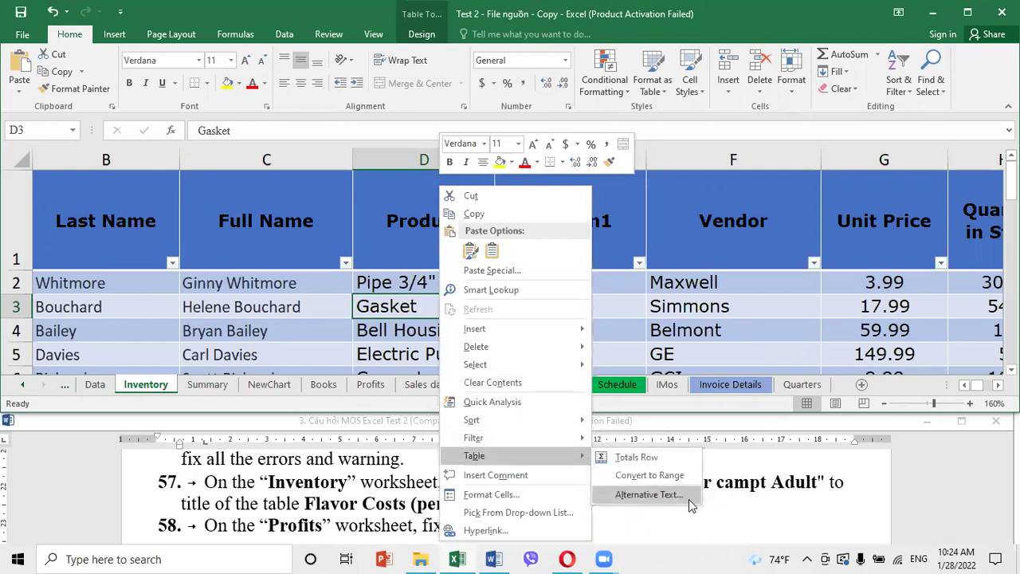
{"action": "left_click", "coordinate": [647, 495]}
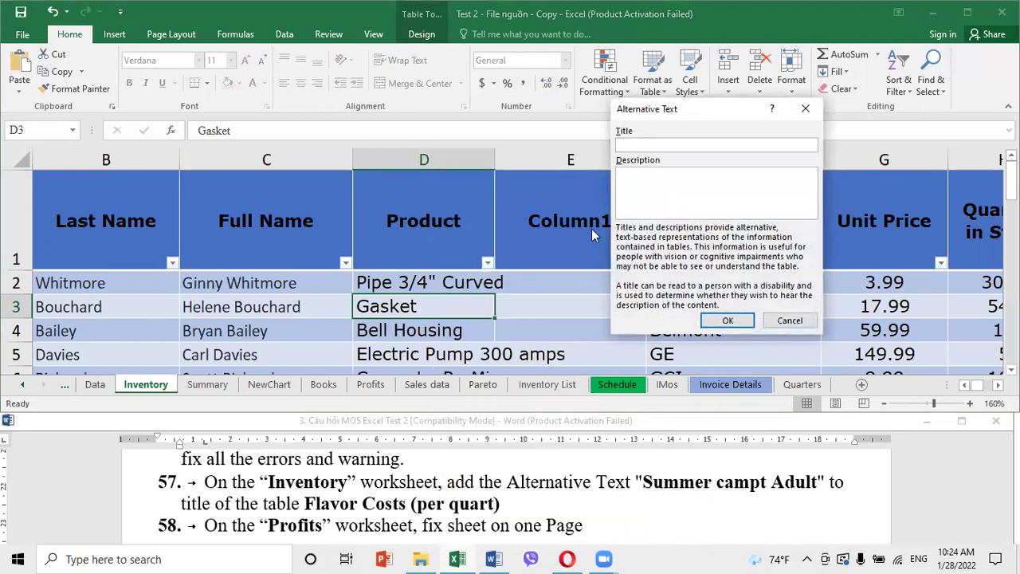
{"action": "left_click", "coordinate": [632, 146]}
{"action": "key", "text": "Tab"}
Copy 'Summer campt Adult' from the task document into the alt text title
{"action": "left_click", "coordinate": [659, 487]}
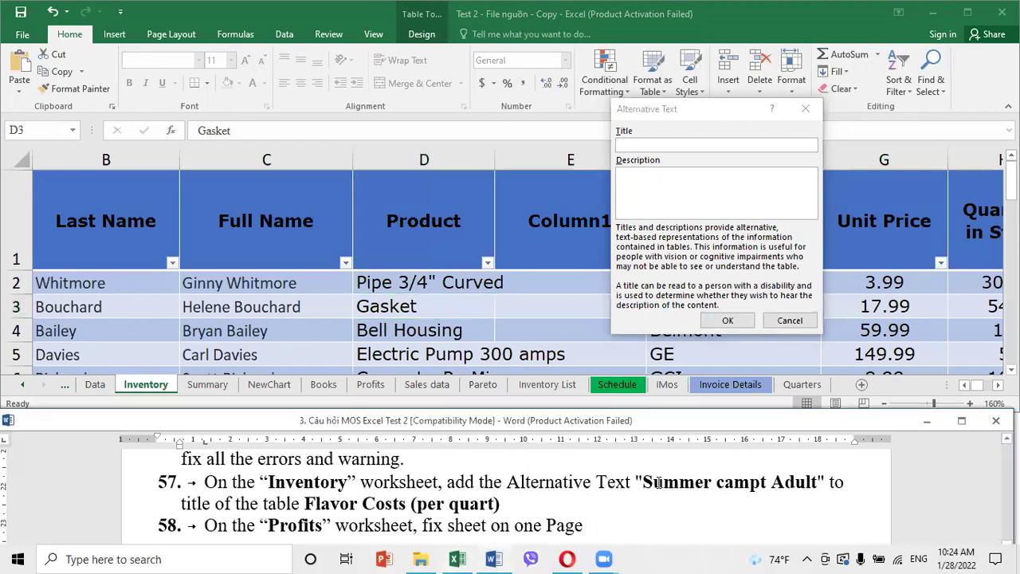
{"action": "left_click_drag", "start_coordinate": [646, 481], "coordinate": [805, 482]}
{"action": "key", "text": "ctrl+c"}
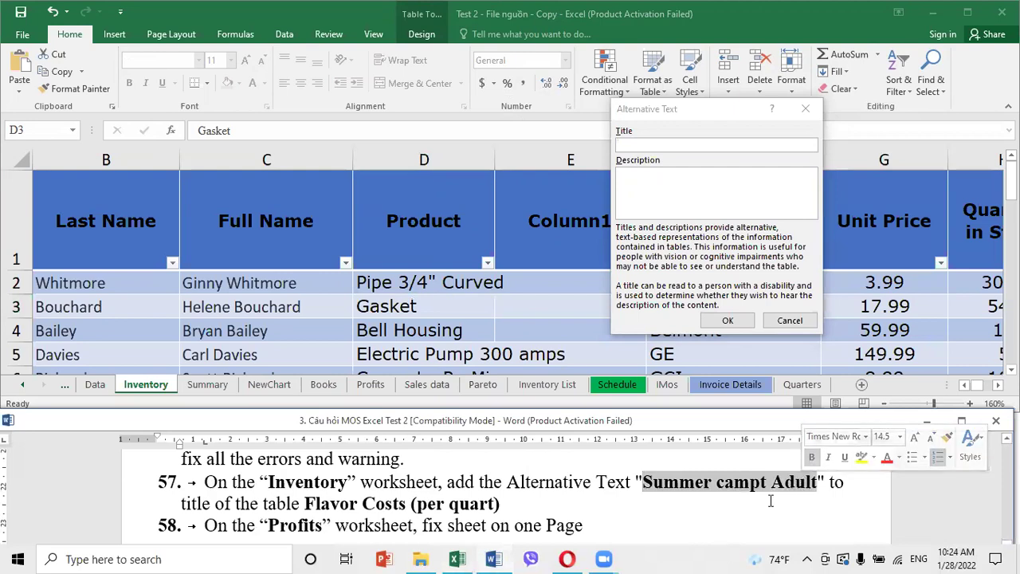
{"action": "left_click", "coordinate": [629, 144]}
{"action": "key", "text": "ctrl+v"}
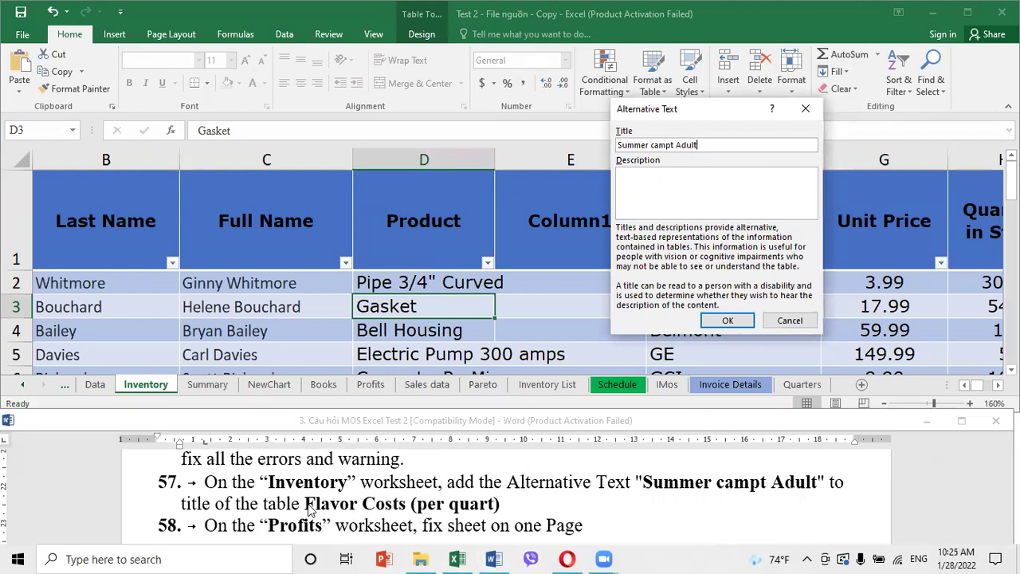
Paste 'Flavor Costs (per quart)' as the description and confirm the alt text
{"action": "key", "text": "alt+Tab"}
{"action": "left_click_drag", "start_coordinate": [305, 504], "coordinate": [502, 505]}
{"action": "key", "text": "ctrl+c"}
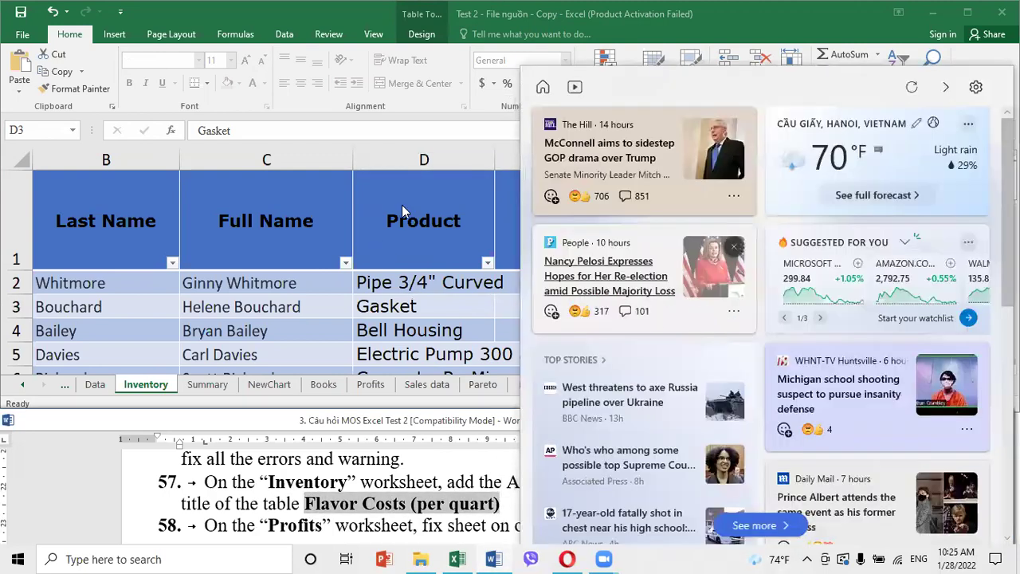
{"action": "left_click", "coordinate": [402, 204]}
{"action": "left_click", "coordinate": [643, 178]}
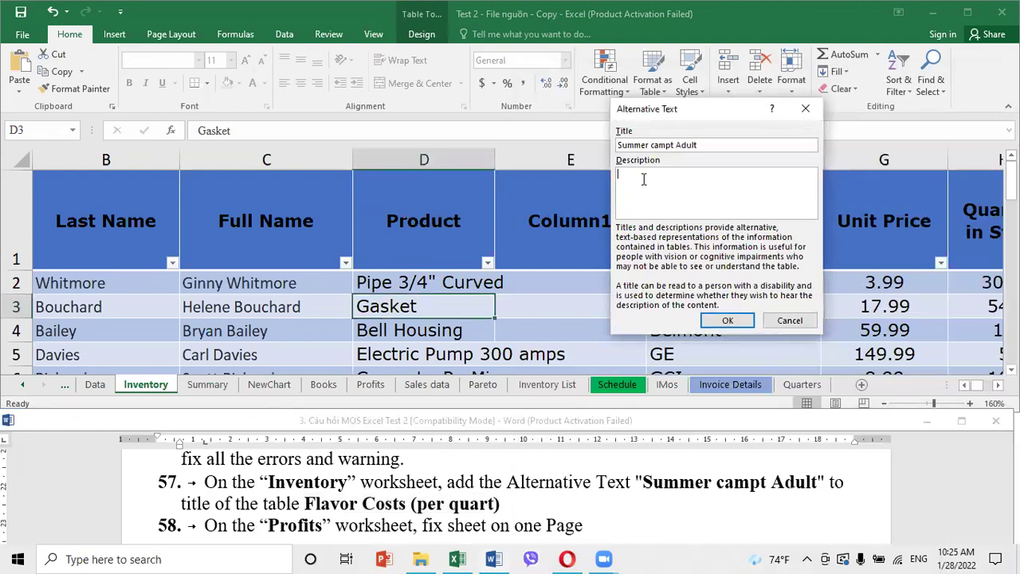
{"action": "key", "text": "ctrl+v"}
{"action": "left_click", "coordinate": [741, 320]}
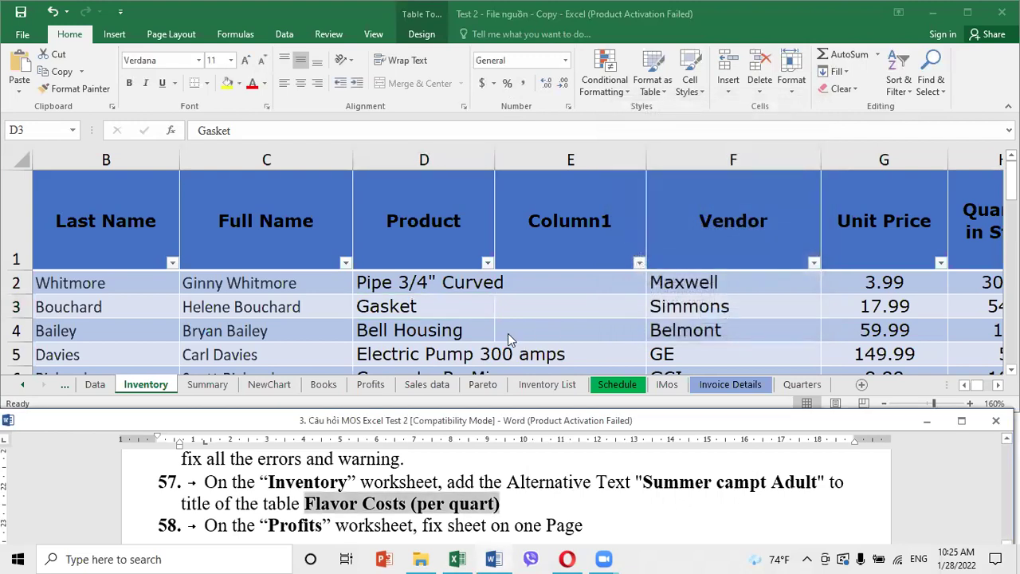
Review the task instructions document and return to the workbook
{"action": "scroll", "coordinate": [404, 262], "scroll_direction": "down", "scroll_amount": 2}
{"action": "scroll", "coordinate": [399, 271], "scroll_direction": "up", "scroll_amount": 2}
{"action": "left_click_drag", "start_coordinate": [500, 504], "coordinate": [311, 507]}
{"action": "left_click", "coordinate": [511, 503]}
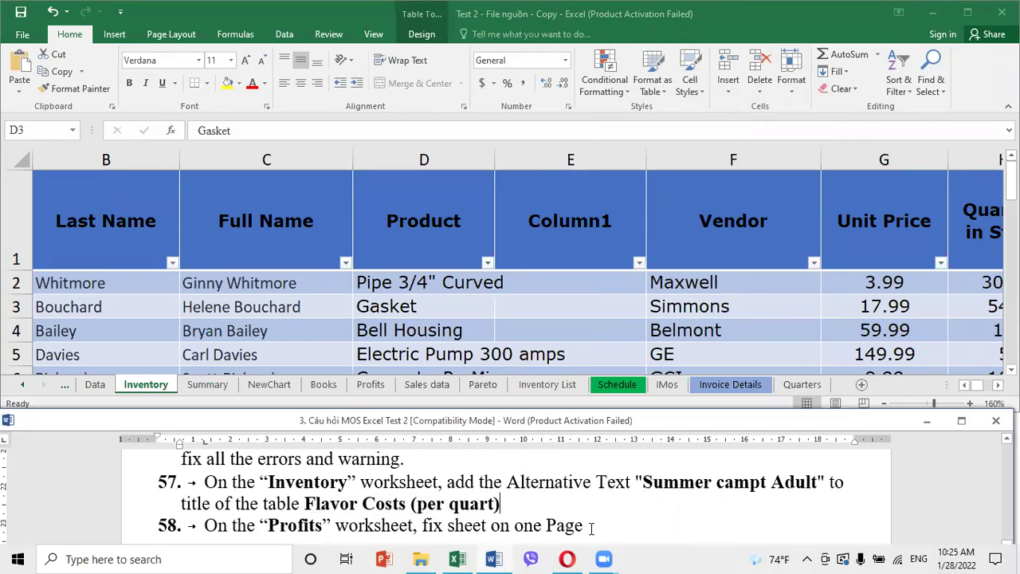
{"action": "left_click", "coordinate": [448, 300]}
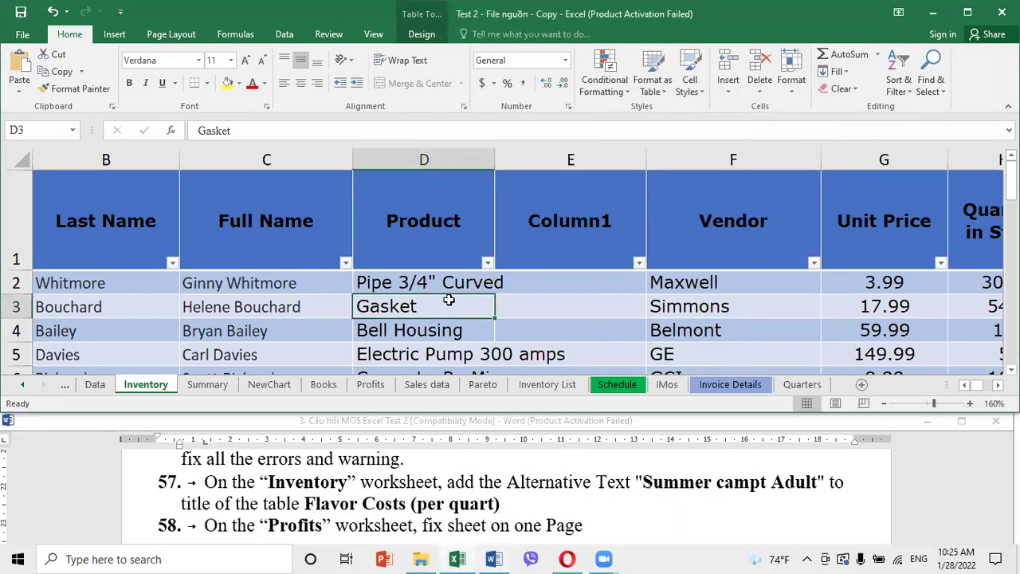
Scale the Inventory sheet to fit 1 page wide by 1 page tall (66%)
{"action": "left_click", "coordinate": [170, 34]}
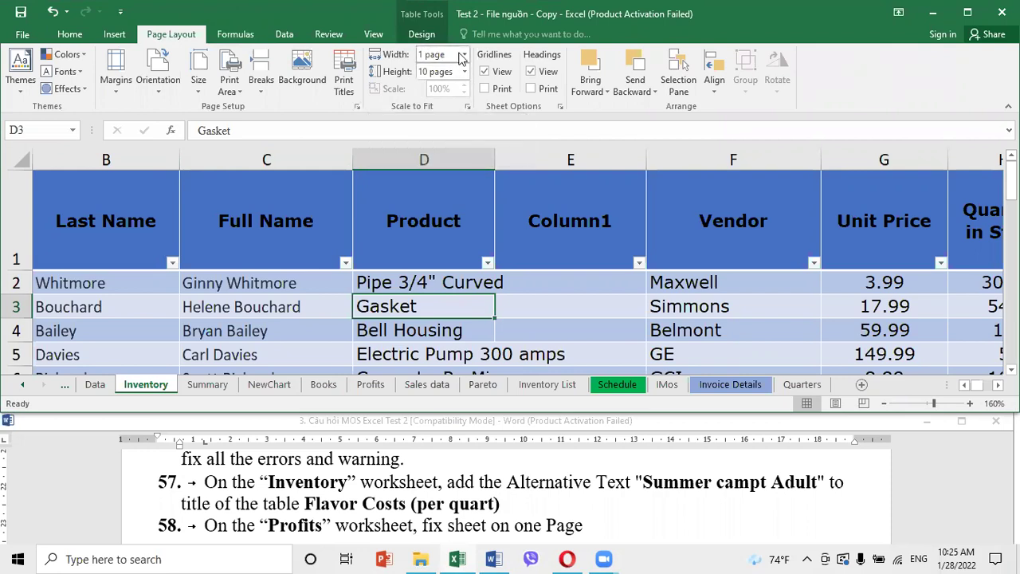
{"action": "left_click", "coordinate": [465, 54]}
{"action": "left_click", "coordinate": [445, 87]}
{"action": "left_click", "coordinate": [464, 71]}
{"action": "left_click", "coordinate": [452, 103]}
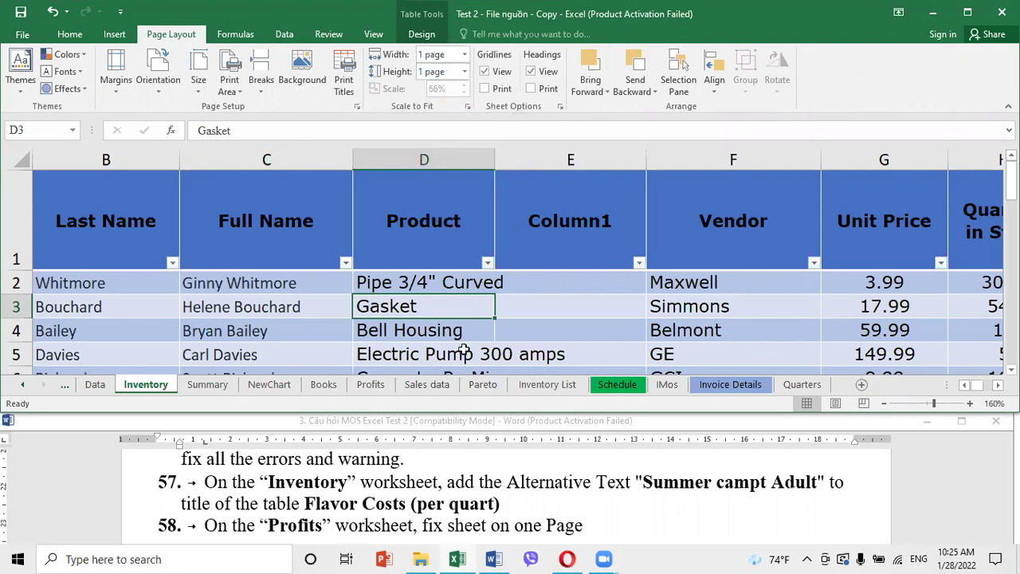
{"action": "left_click", "coordinate": [530, 321]}
{"action": "left_click", "coordinate": [492, 514]}
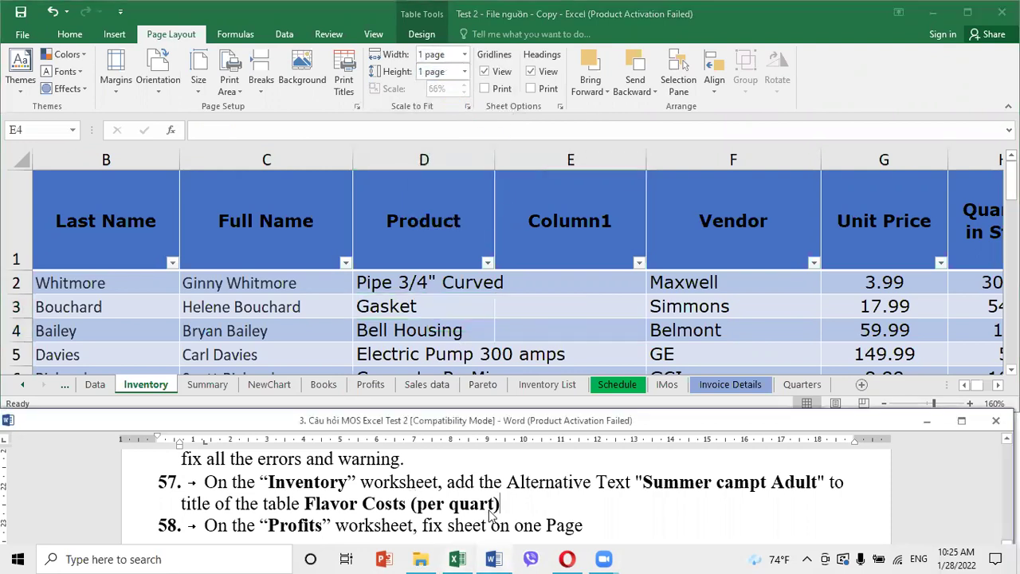
{"action": "scroll", "coordinate": [490, 511], "scroll_direction": "down", "scroll_amount": 3}
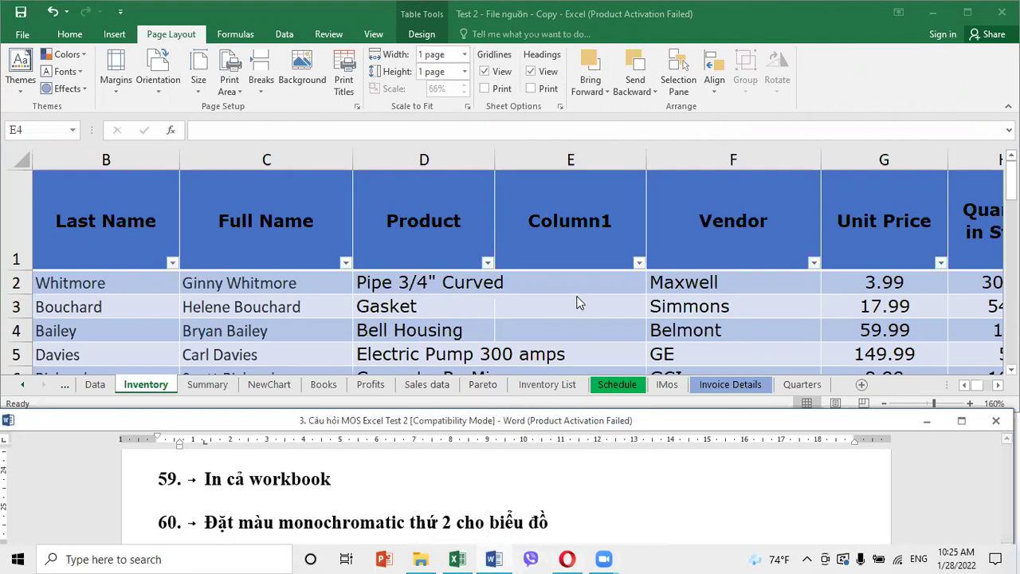
Change the print setting to Print Entire Workbook and return to the worksheet
{"action": "key", "text": "alt+Tab"}
{"action": "left_click", "coordinate": [20, 35]}
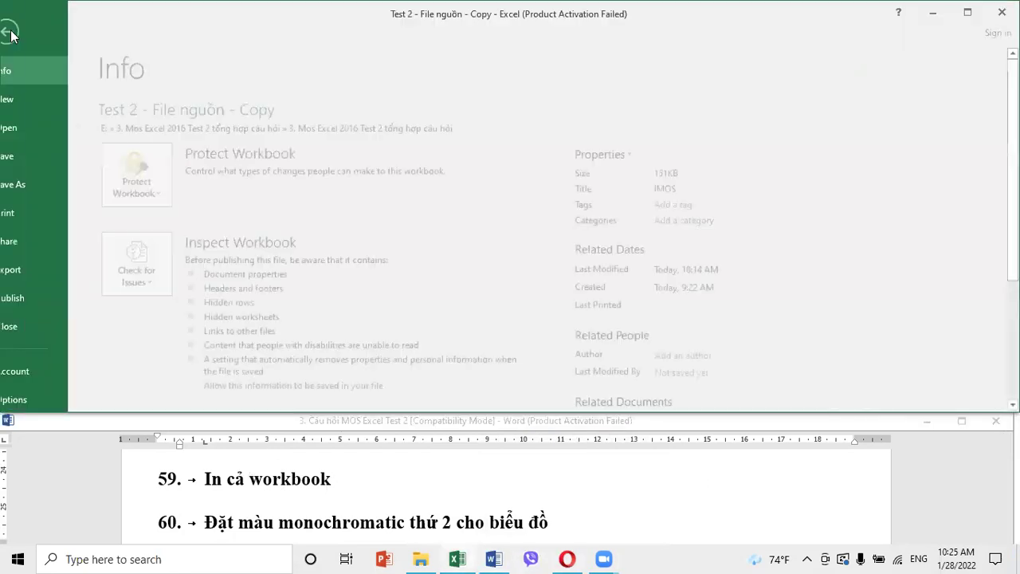
{"action": "left_click", "coordinate": [40, 213]}
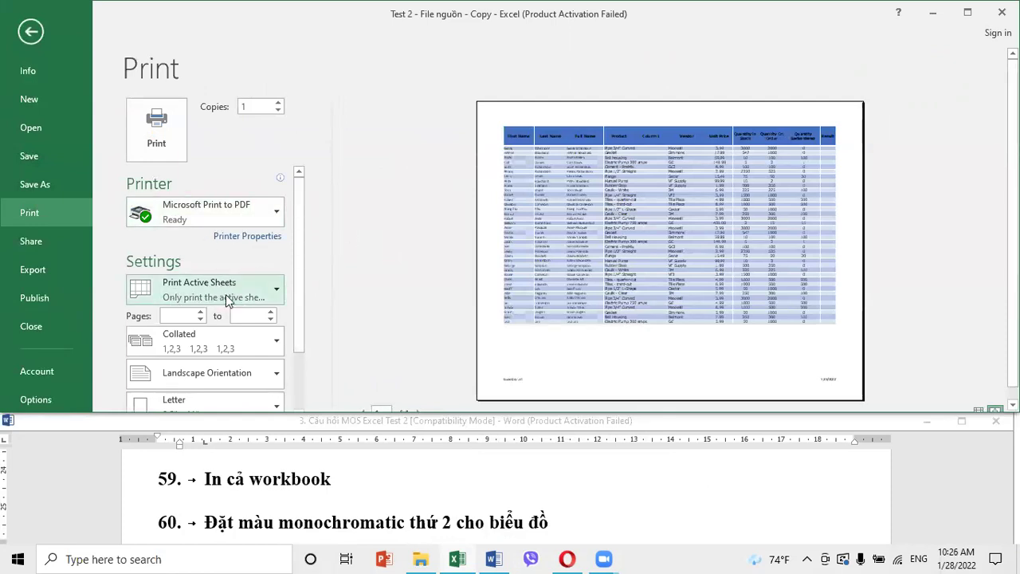
{"action": "left_click", "coordinate": [251, 283]}
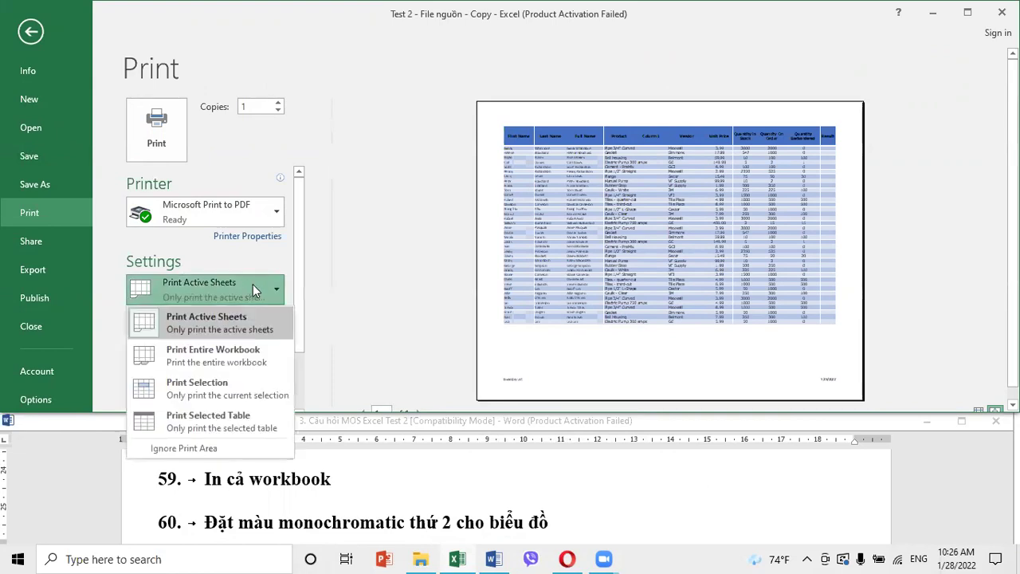
{"action": "left_click", "coordinate": [224, 361]}
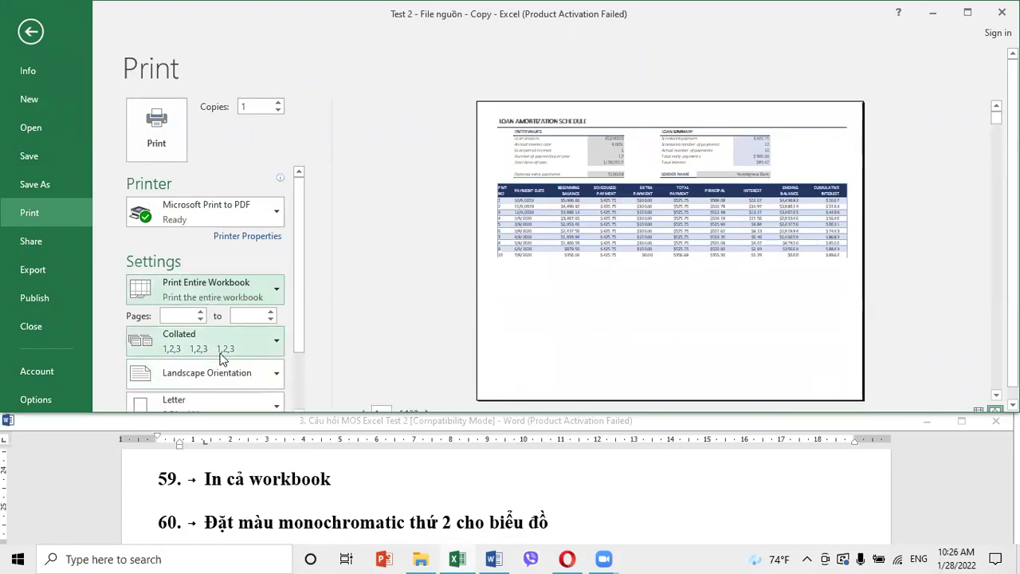
{"action": "left_click", "coordinate": [35, 34]}
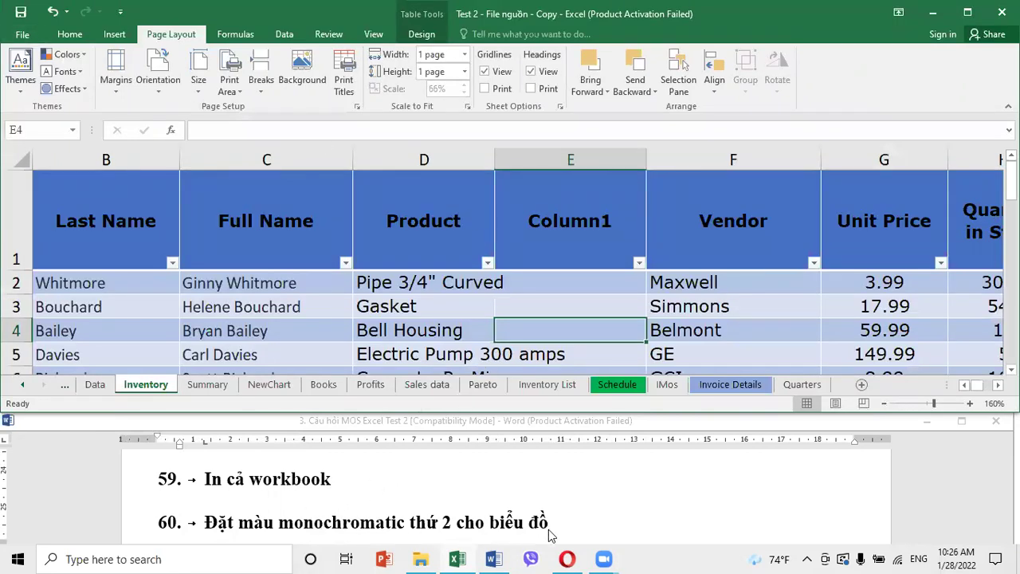
Apply the second Monochromatic colour row (orange shades) to the Pareto chart
{"action": "left_click", "coordinate": [388, 331]}
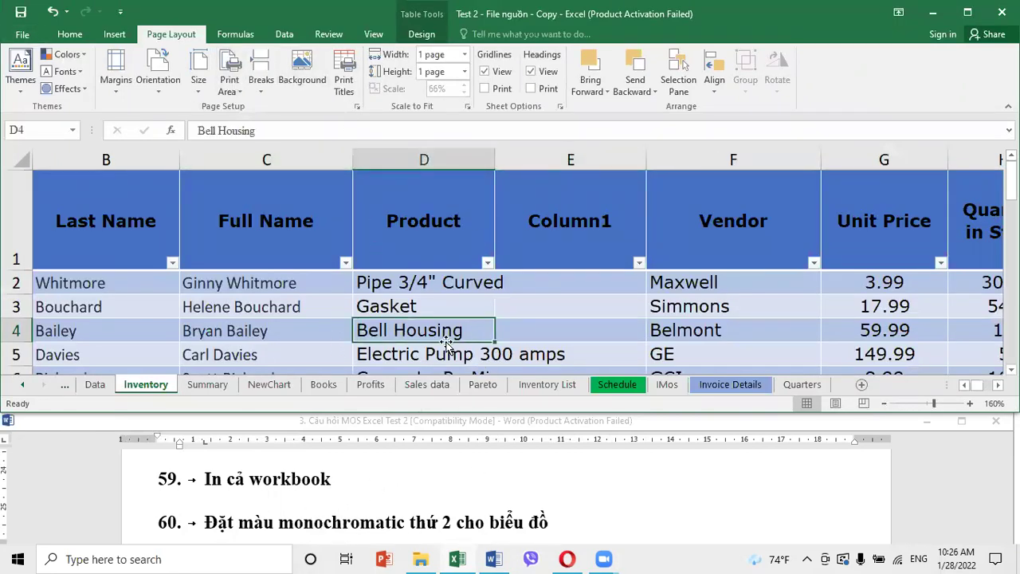
{"action": "left_click", "coordinate": [484, 384]}
{"action": "left_click", "coordinate": [880, 228]}
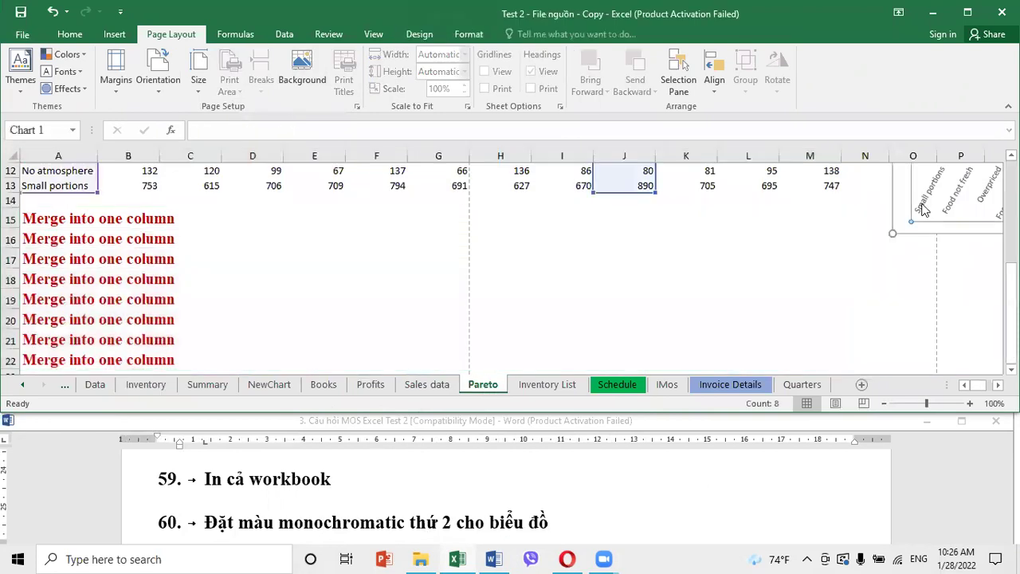
{"action": "left_click", "coordinate": [420, 34]}
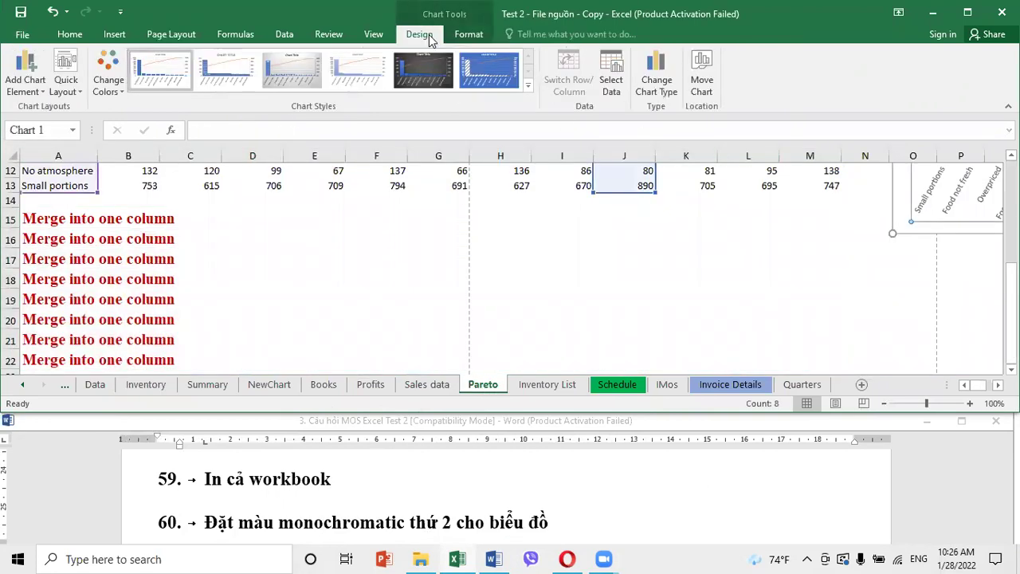
{"action": "left_click", "coordinate": [118, 92]}
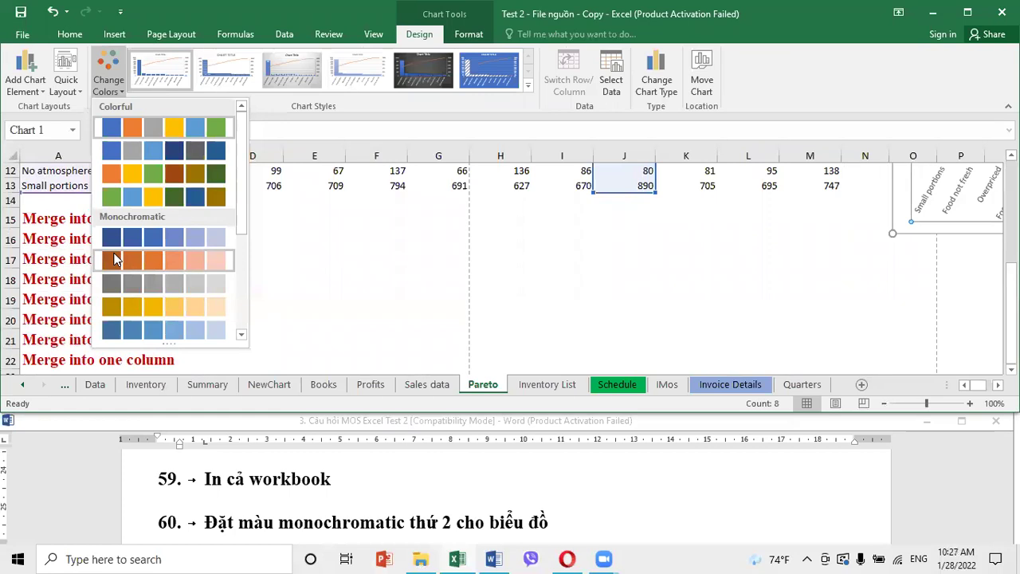
{"action": "left_click", "coordinate": [111, 265]}
{"action": "left_click", "coordinate": [587, 268]}
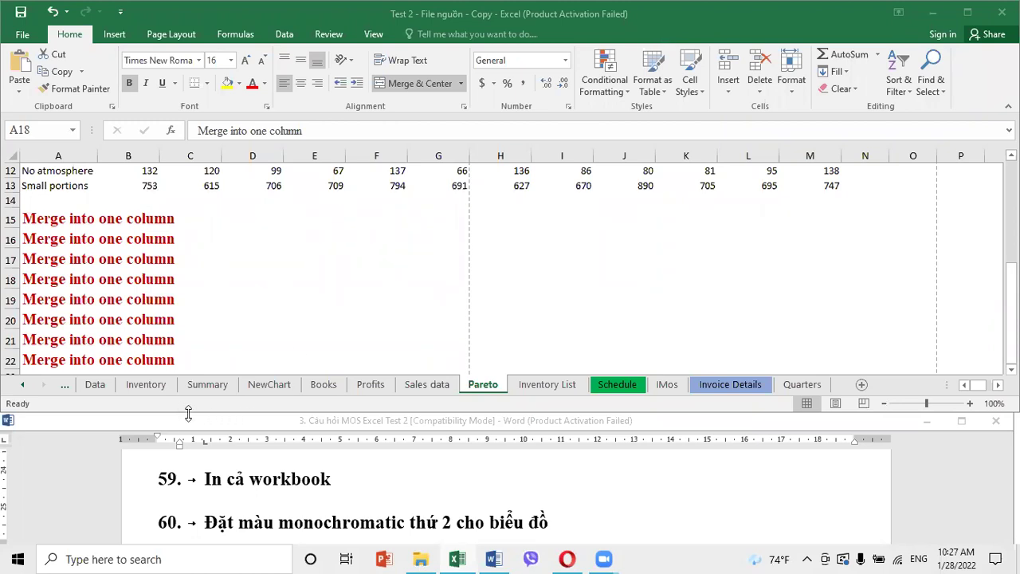
{"action": "left_click", "coordinate": [174, 439]}
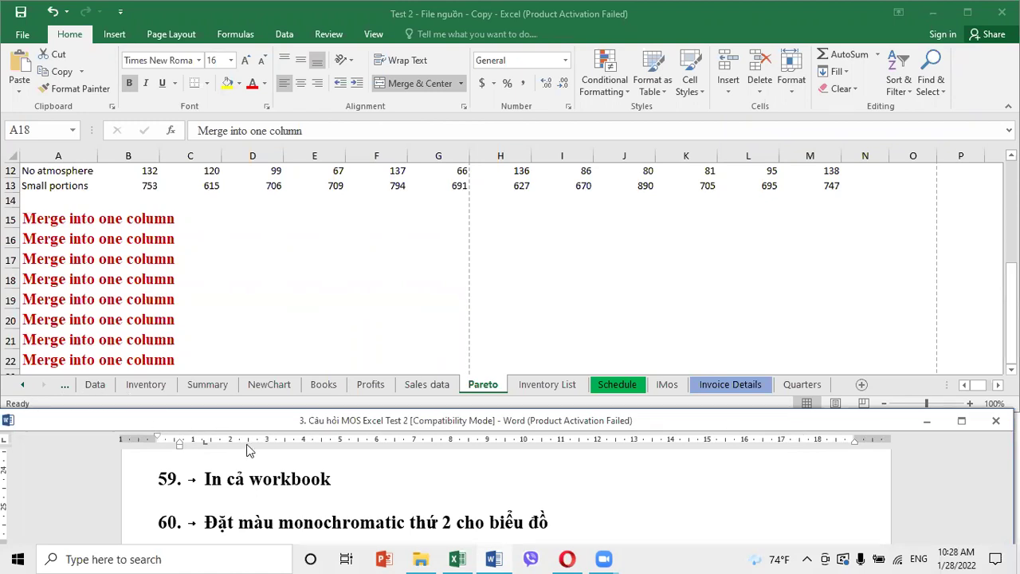
{"action": "scroll", "coordinate": [415, 487], "scroll_direction": "up", "scroll_amount": 5}
{"action": "scroll", "coordinate": [414, 490], "scroll_direction": "up", "scroll_amount": 4}
{"action": "scroll", "coordinate": [418, 490], "scroll_direction": "down", "scroll_amount": 8}
{"action": "scroll", "coordinate": [419, 494], "scroll_direction": "up", "scroll_amount": 6}
{"action": "scroll", "coordinate": [419, 495], "scroll_direction": "down", "scroll_amount": 2}
{"action": "scroll", "coordinate": [419, 495], "scroll_direction": "up", "scroll_amount": 2}
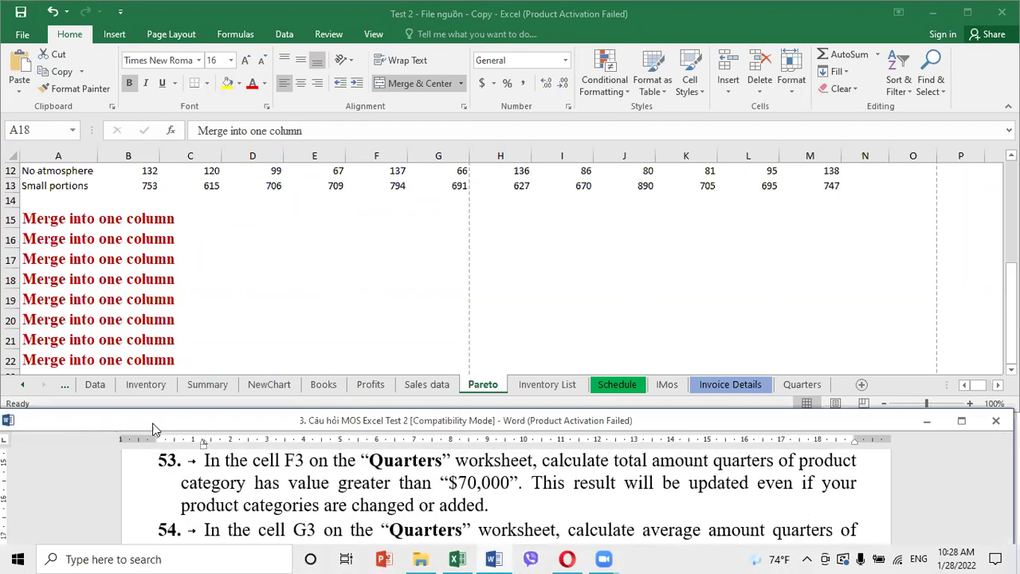
Move through the Data and Inventory sheets to end on the Summary sheet
{"action": "left_click", "coordinate": [101, 393]}
{"action": "left_click", "coordinate": [99, 388]}
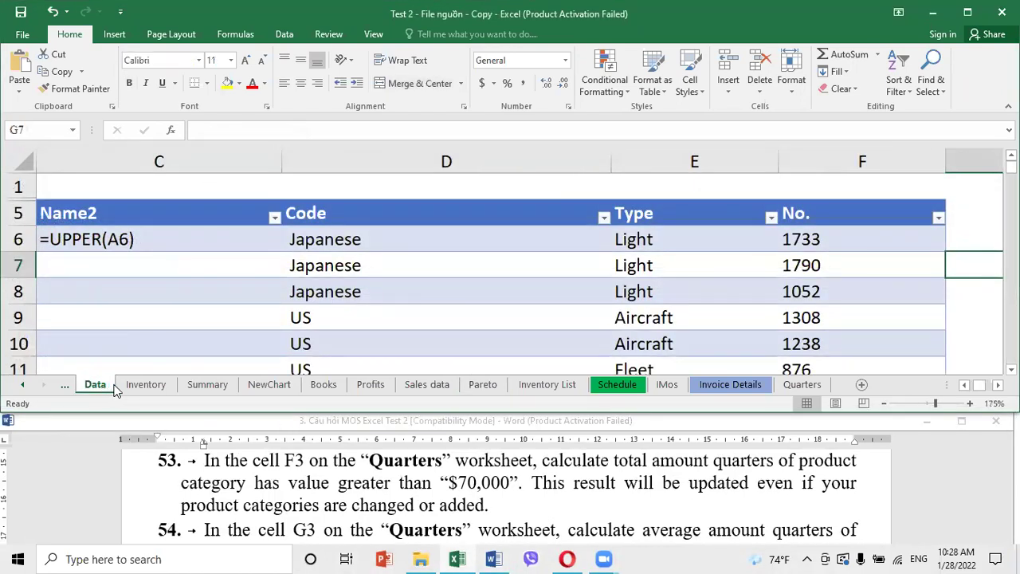
{"action": "left_click", "coordinate": [139, 386]}
{"action": "left_click", "coordinate": [205, 385]}
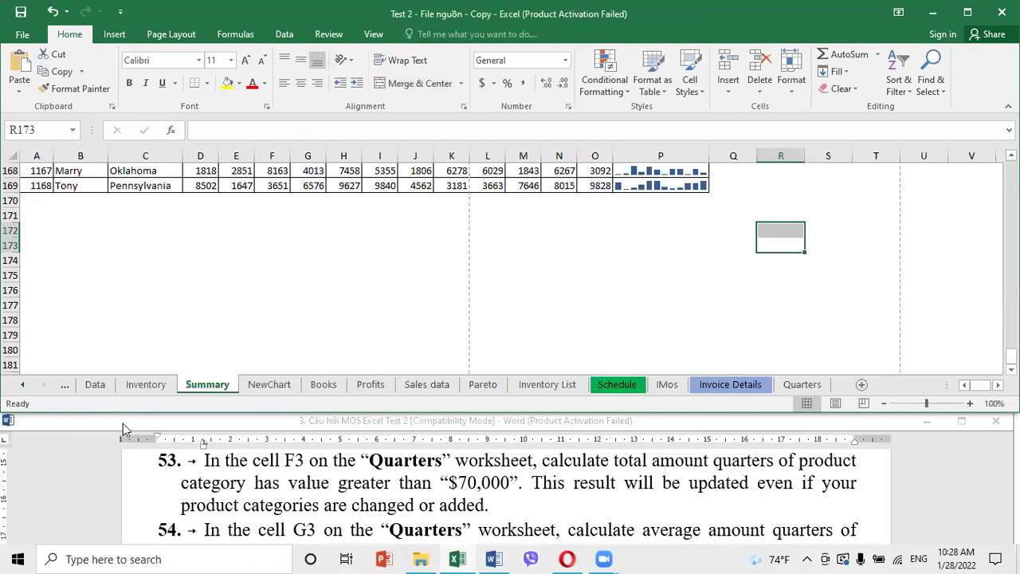
{"action": "left_click", "coordinate": [267, 449]}
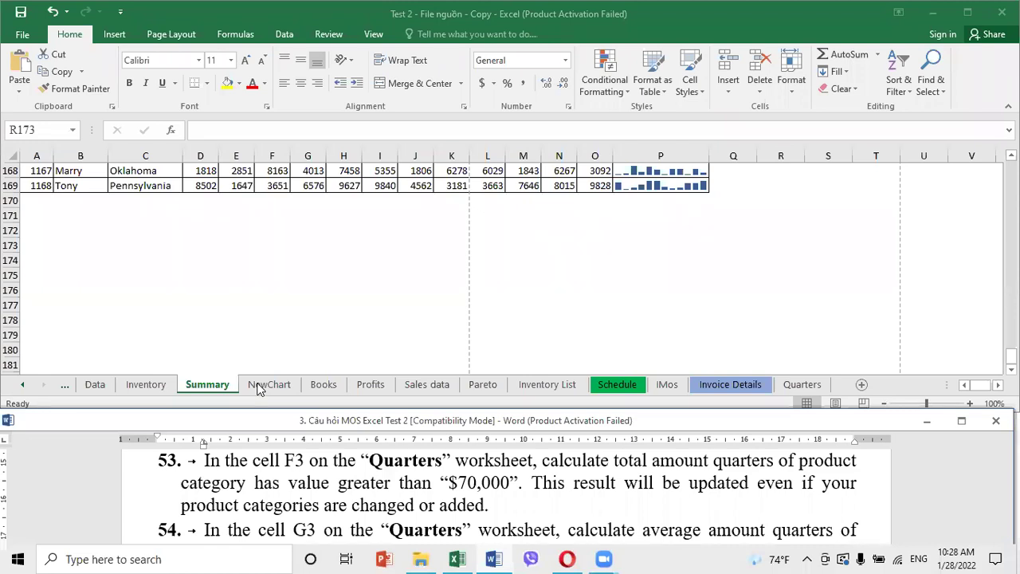
Click a few empty cells on the Summary sheet, then go back to the task list
{"action": "left_click", "coordinate": [314, 212]}
{"action": "left_click", "coordinate": [733, 233]}
{"action": "left_click", "coordinate": [344, 275]}
{"action": "left_click", "coordinate": [690, 274]}
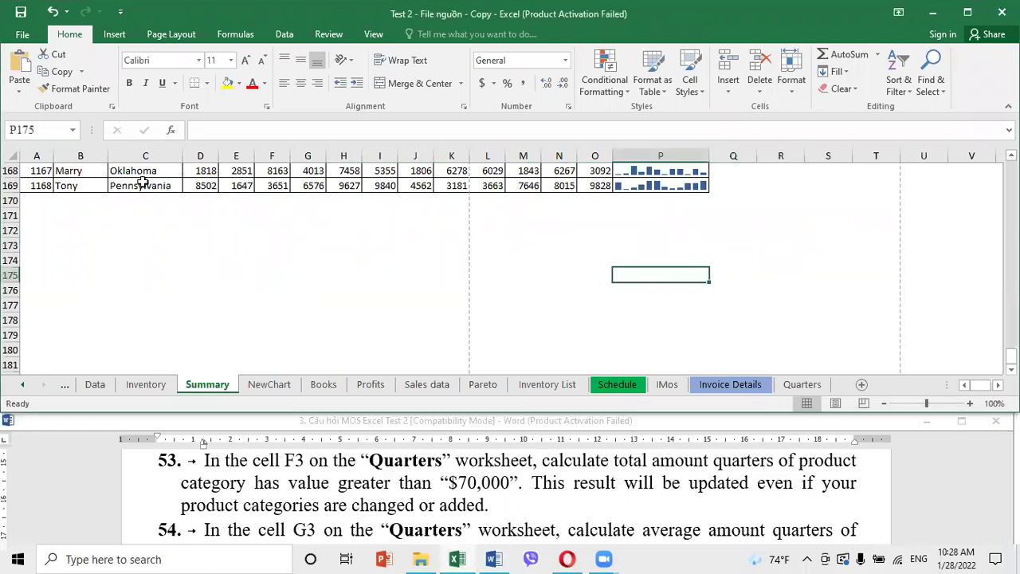
{"action": "left_click", "coordinate": [69, 199]}
{"action": "left_click", "coordinate": [272, 230]}
{"action": "left_click", "coordinate": [274, 493]}
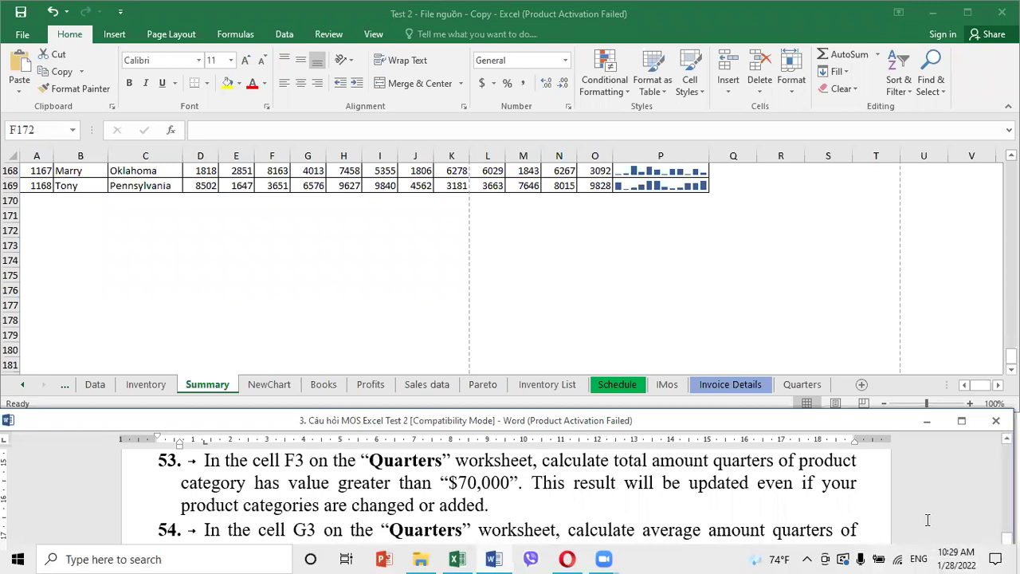
Show the desktop, then launch Zalo and close its login window
{"action": "right_click", "coordinate": [666, 556]}
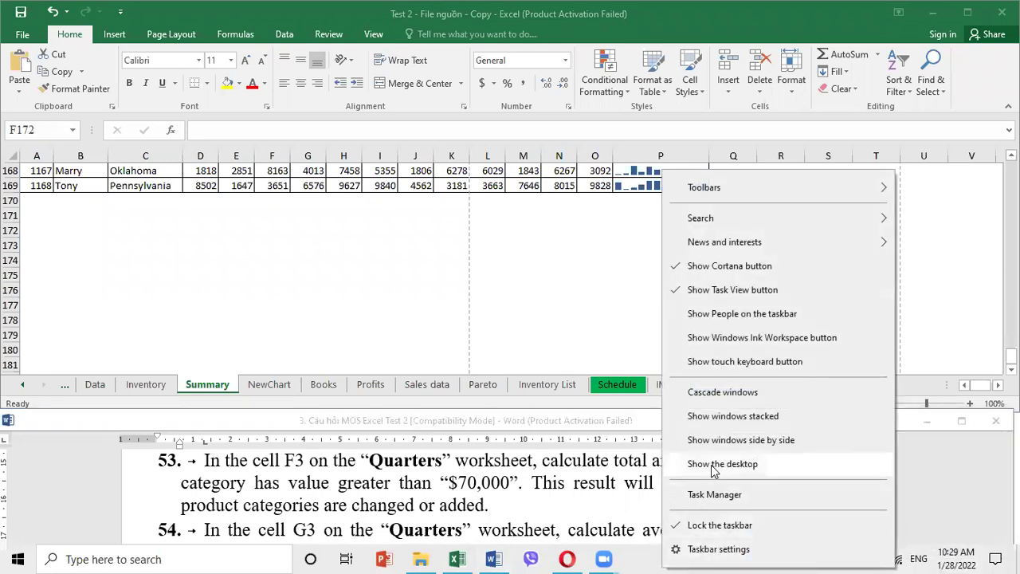
{"action": "left_click", "coordinate": [668, 475]}
{"action": "double_click", "coordinate": [179, 466]}
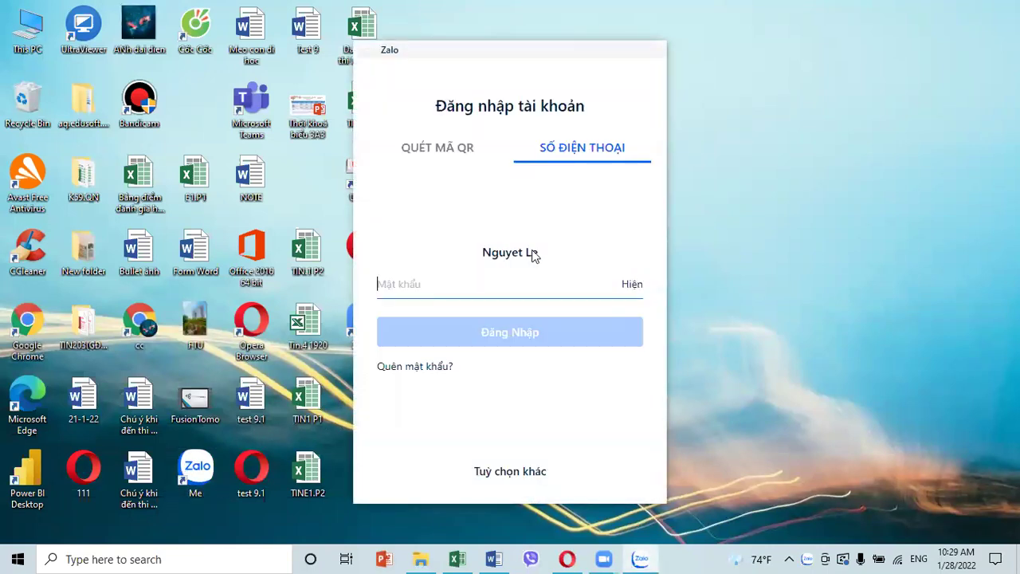
{"action": "left_click", "coordinate": [650, 49]}
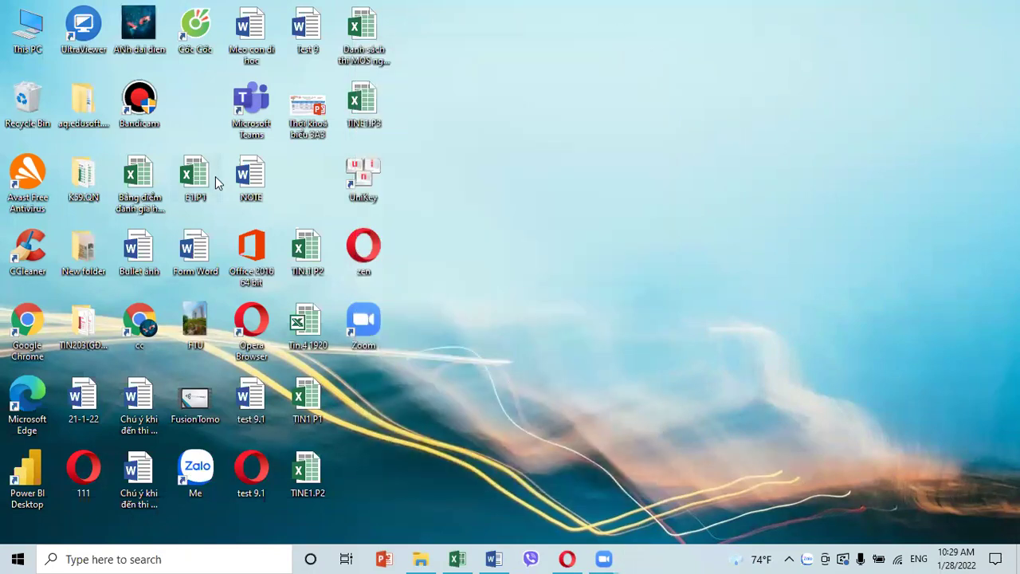
Sort the desktop icons by name
{"action": "right_click", "coordinate": [485, 90]}
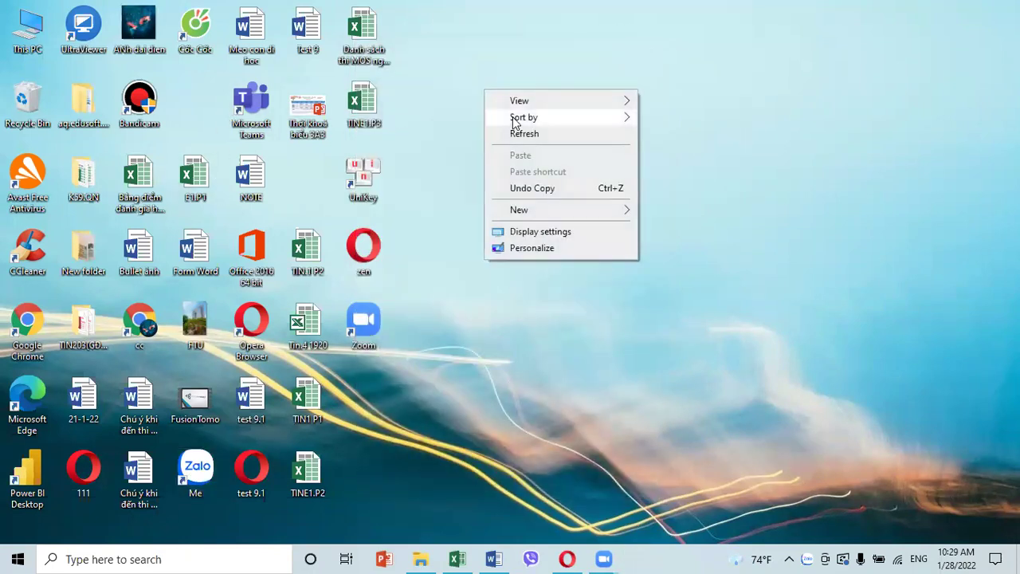
{"action": "mouse_move", "coordinate": [518, 118]}
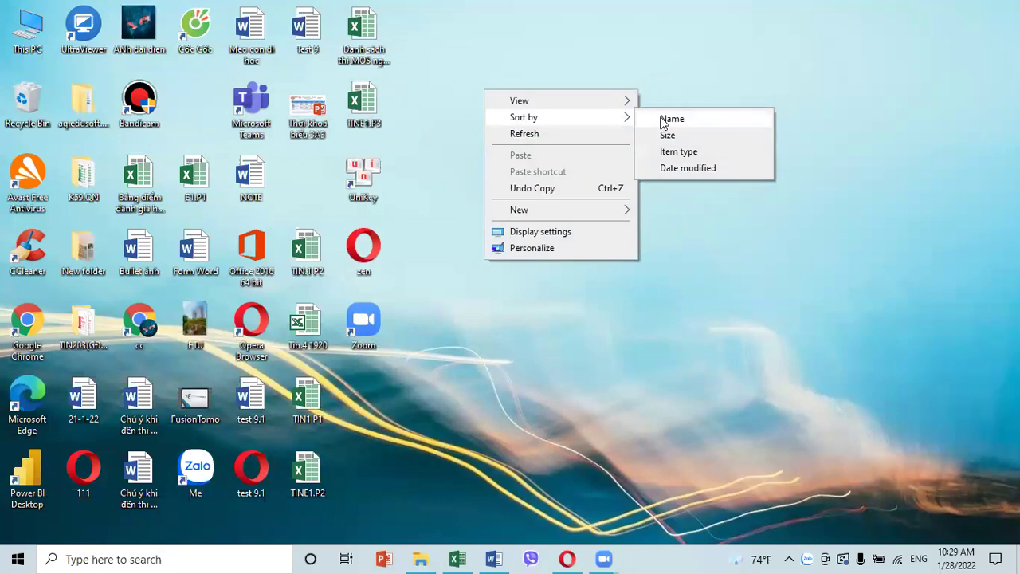
{"action": "left_click", "coordinate": [669, 119]}
Relaunch Zalo and enter the account password on the sign-in screen
{"action": "double_click", "coordinate": [191, 463]}
{"action": "key", "text": "alt+F4"}
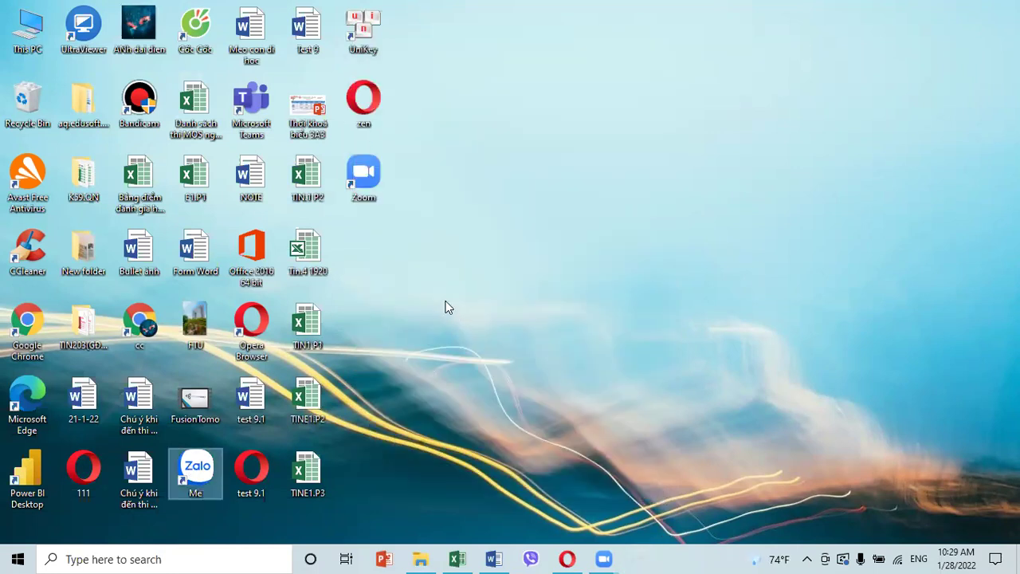
{"action": "right_click", "coordinate": [361, 371]}
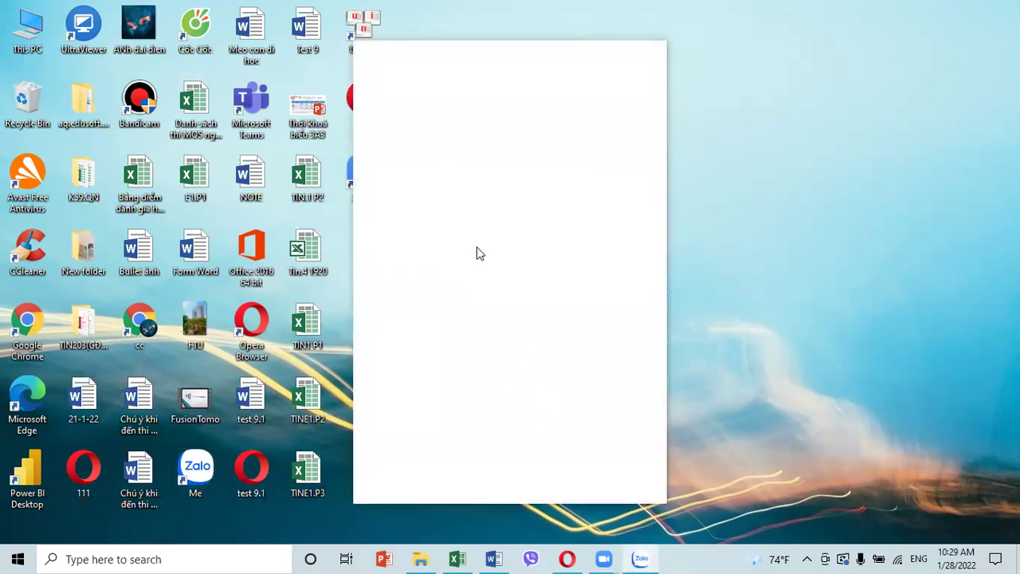
{"action": "type", "text": "1••••••"}
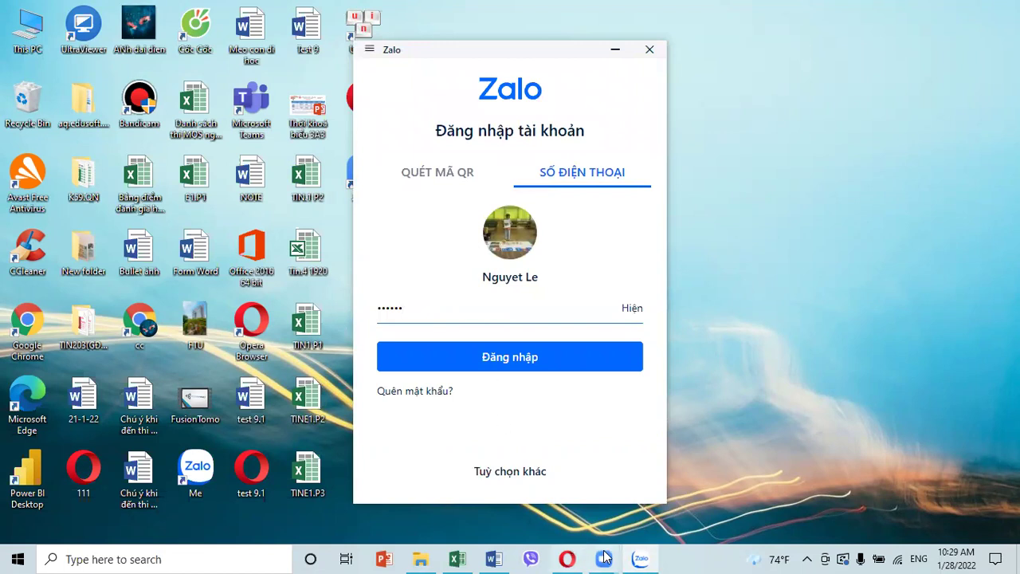
{"action": "left_click", "coordinate": [648, 512]}
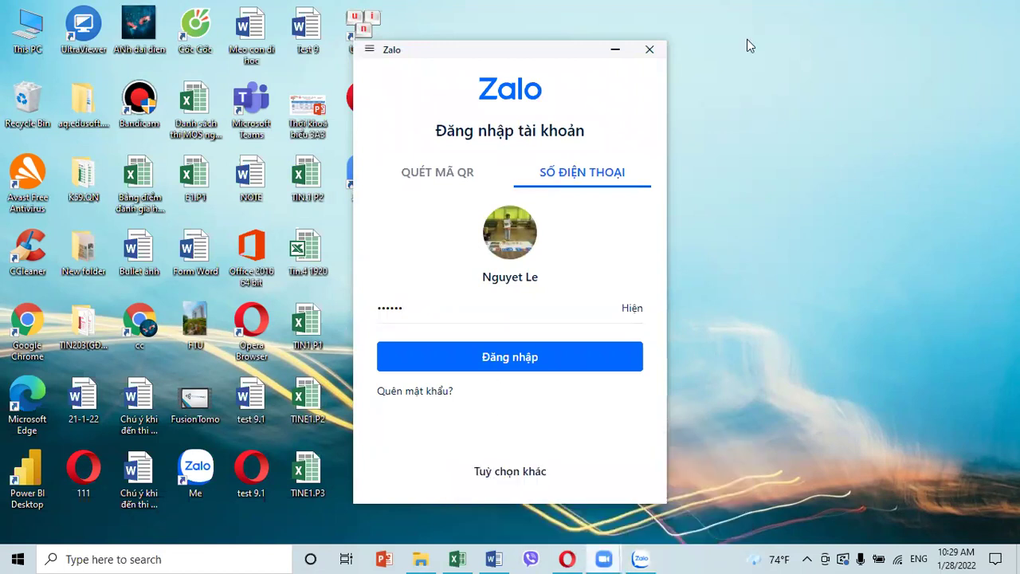